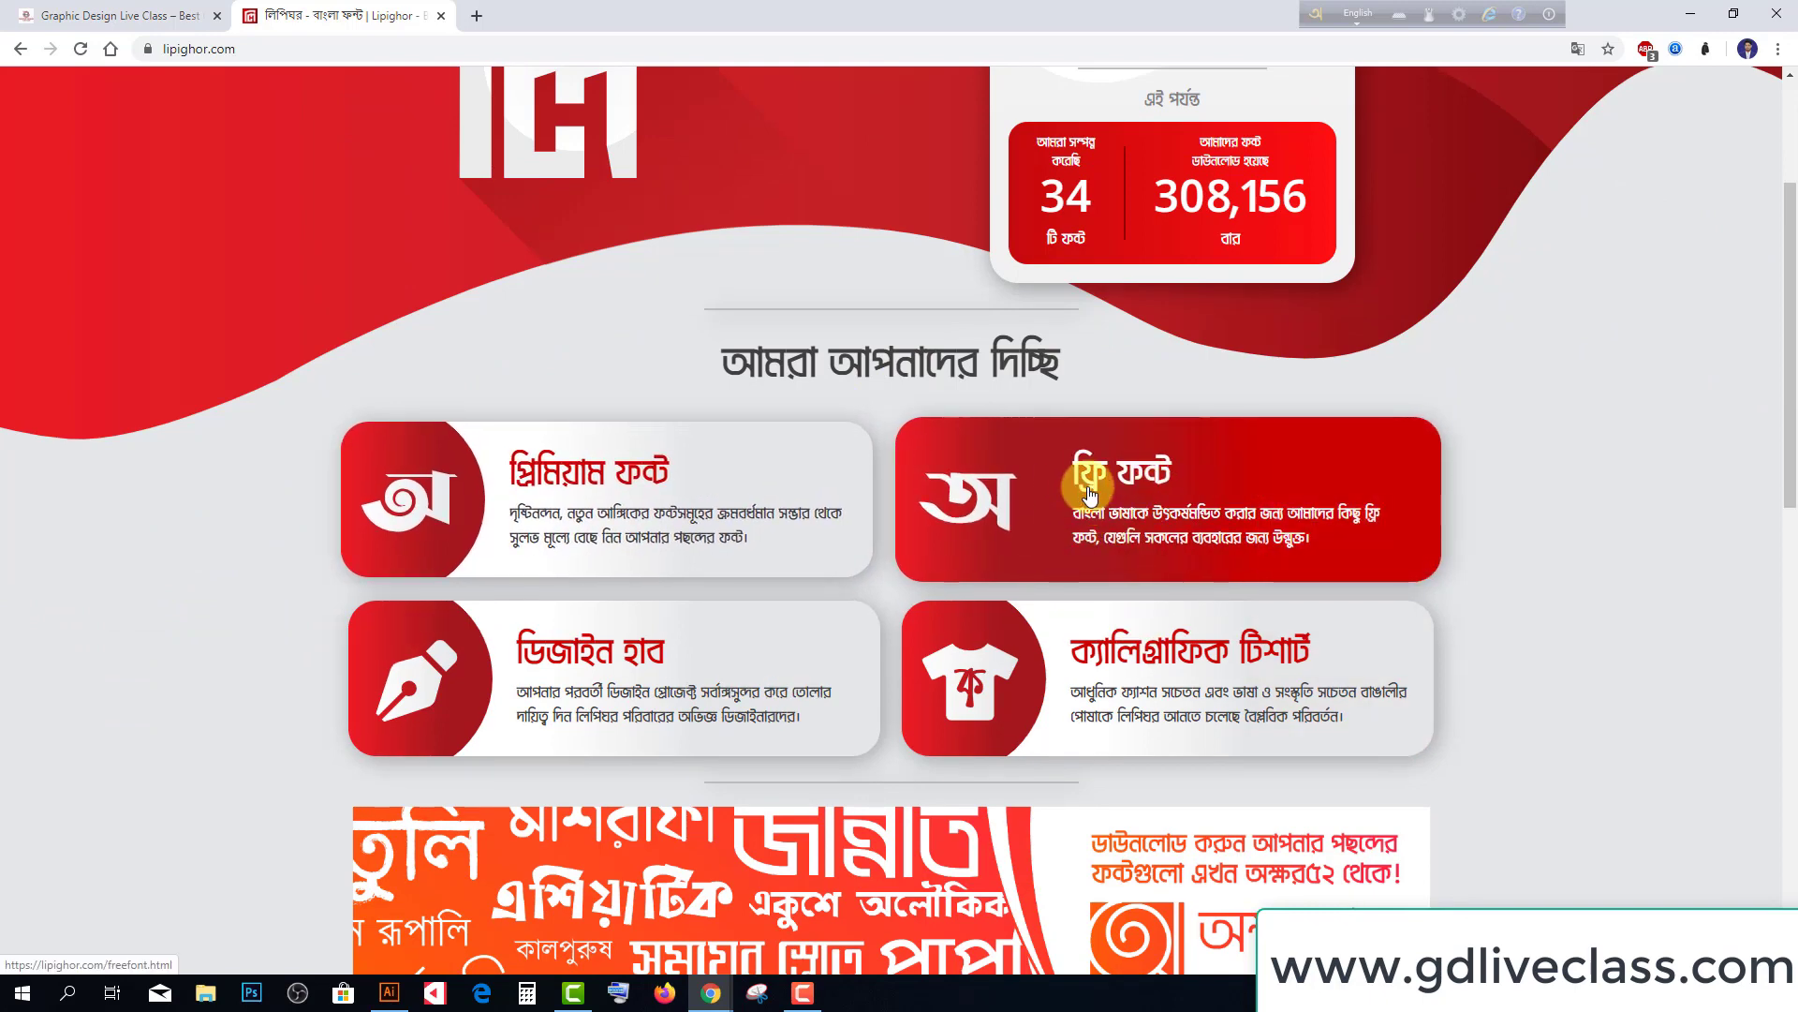
# Scroll the Lipighor homepage down to the Premium Font and Free Font service cards
pyautogui.scroll(-1, 1089, 494)
# Open the Free Font catalogue and browse pages 2, 3 and 4, ending on page 3
pyautogui.click(1025, 404)
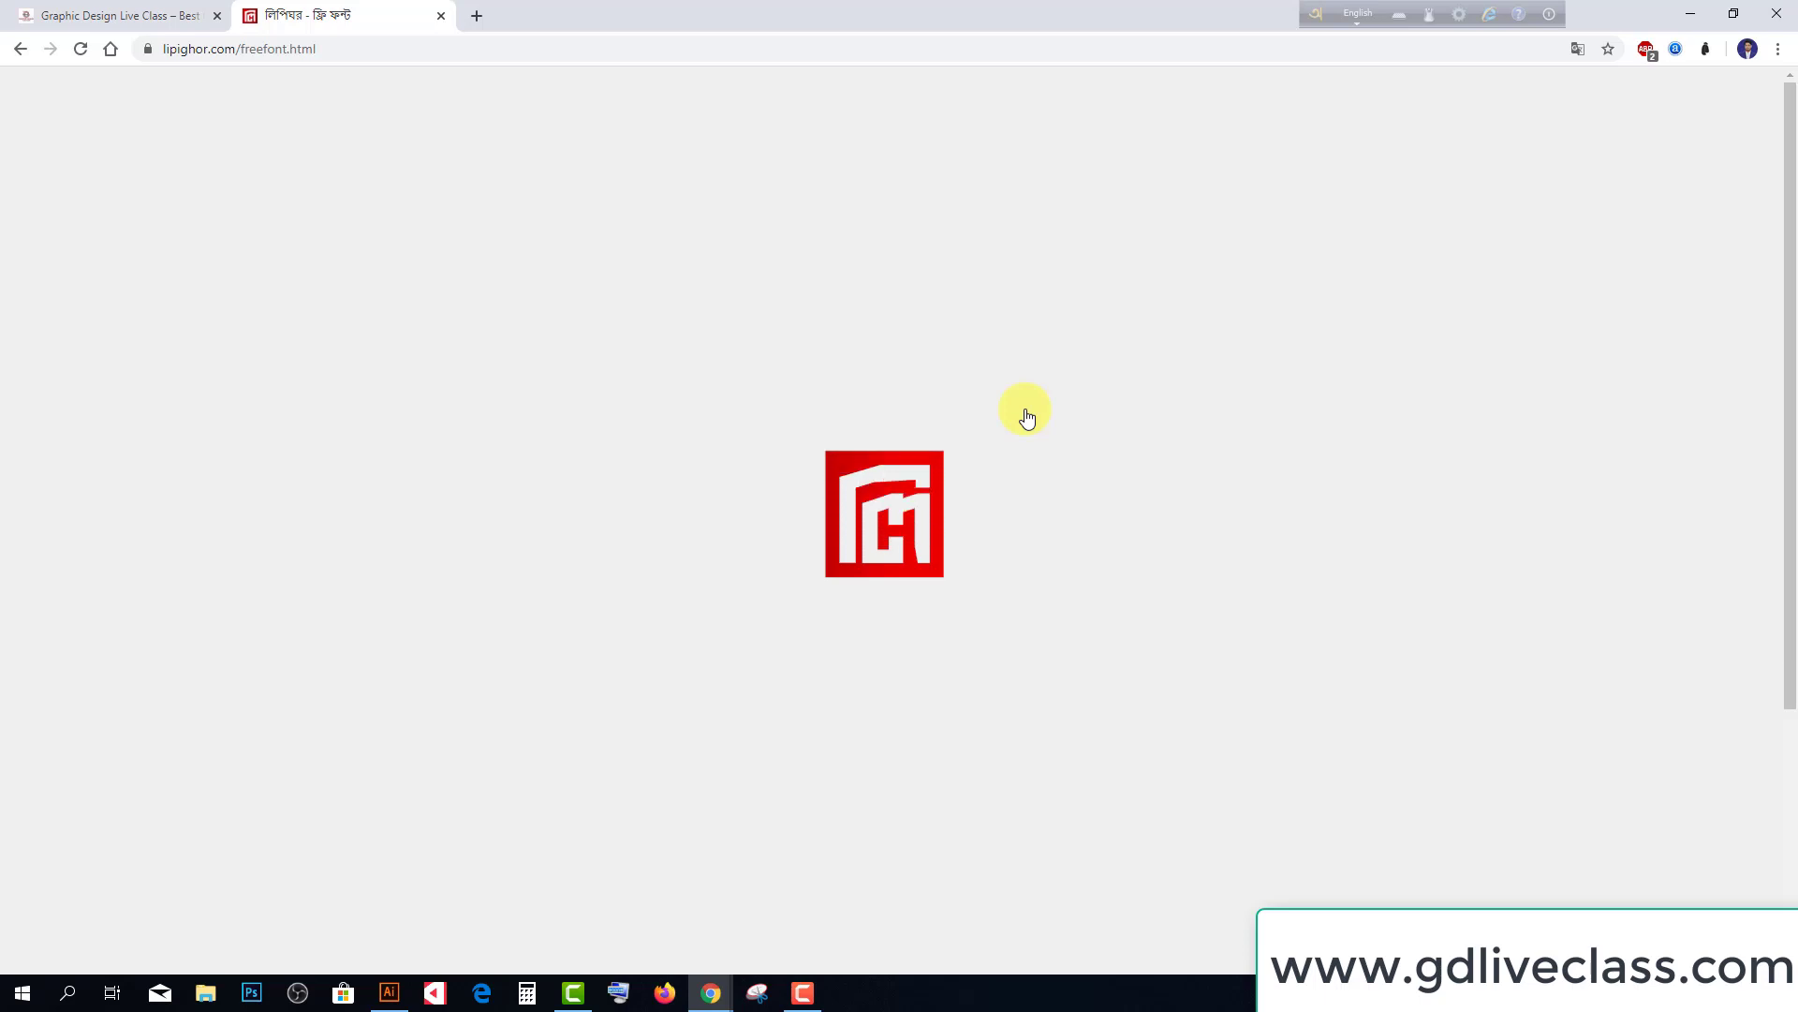
pyautogui.scroll(-4, 790, 417)
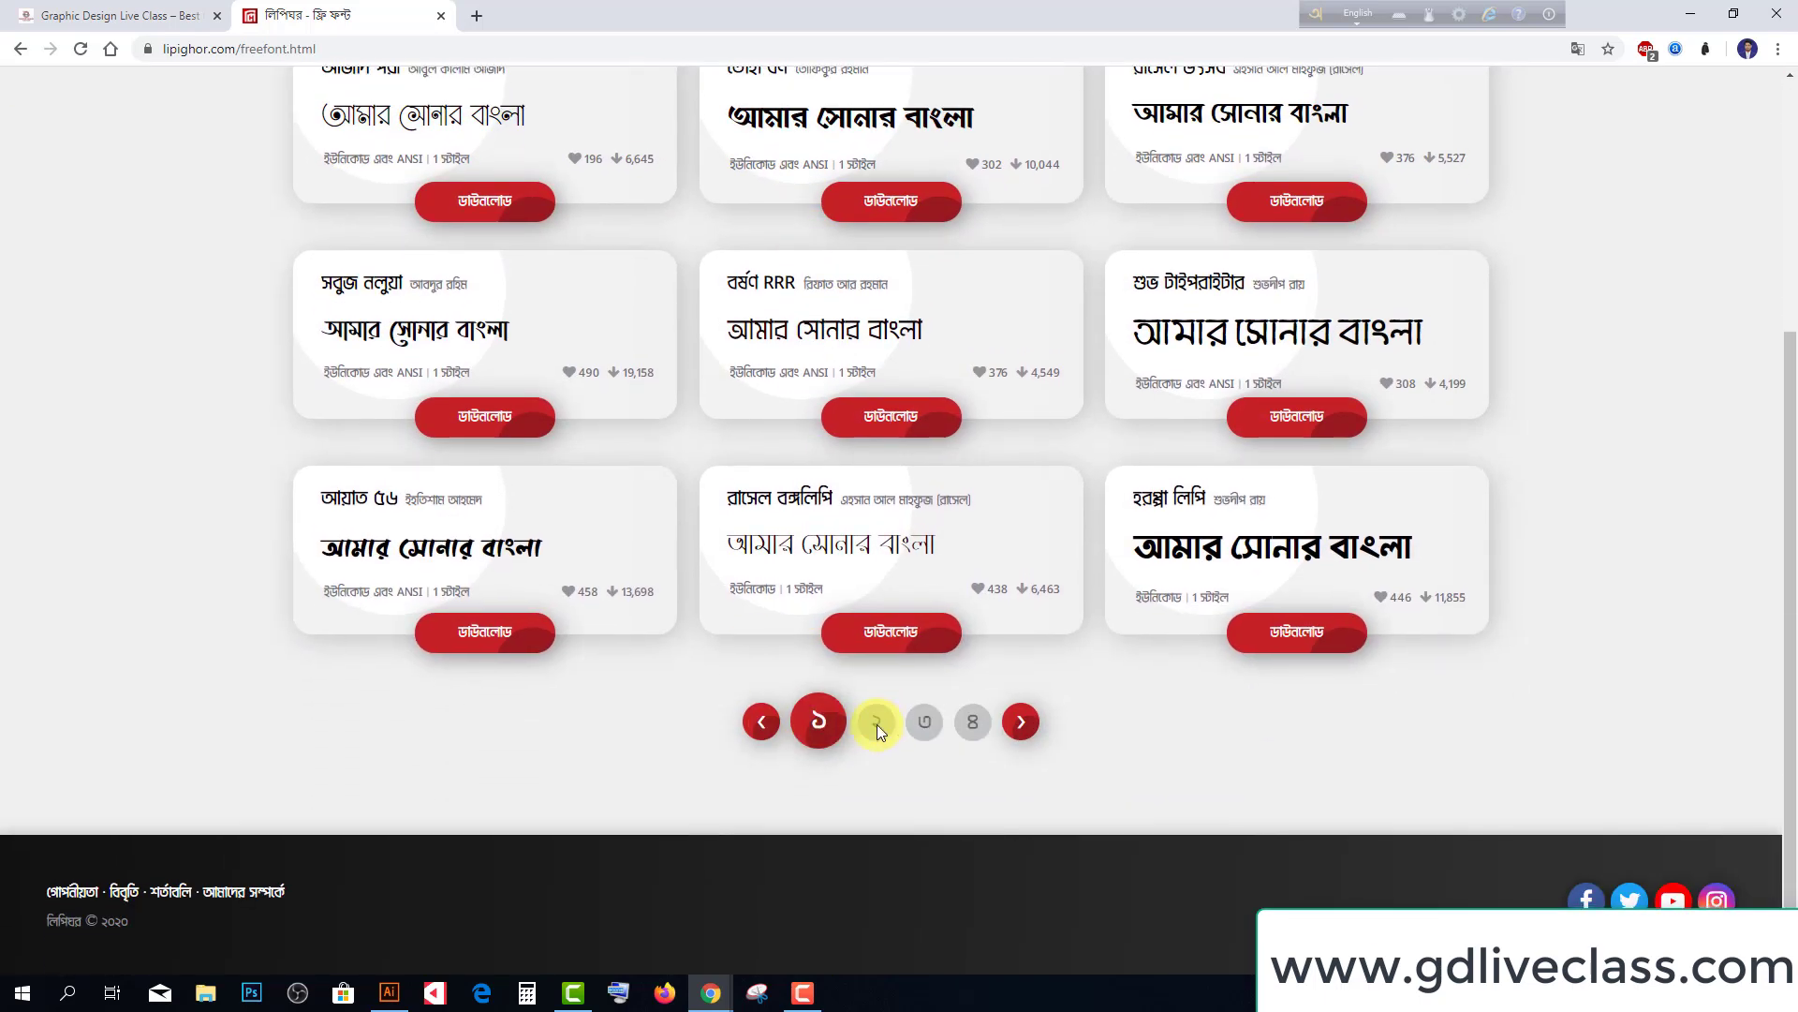
pyautogui.click(877, 723)
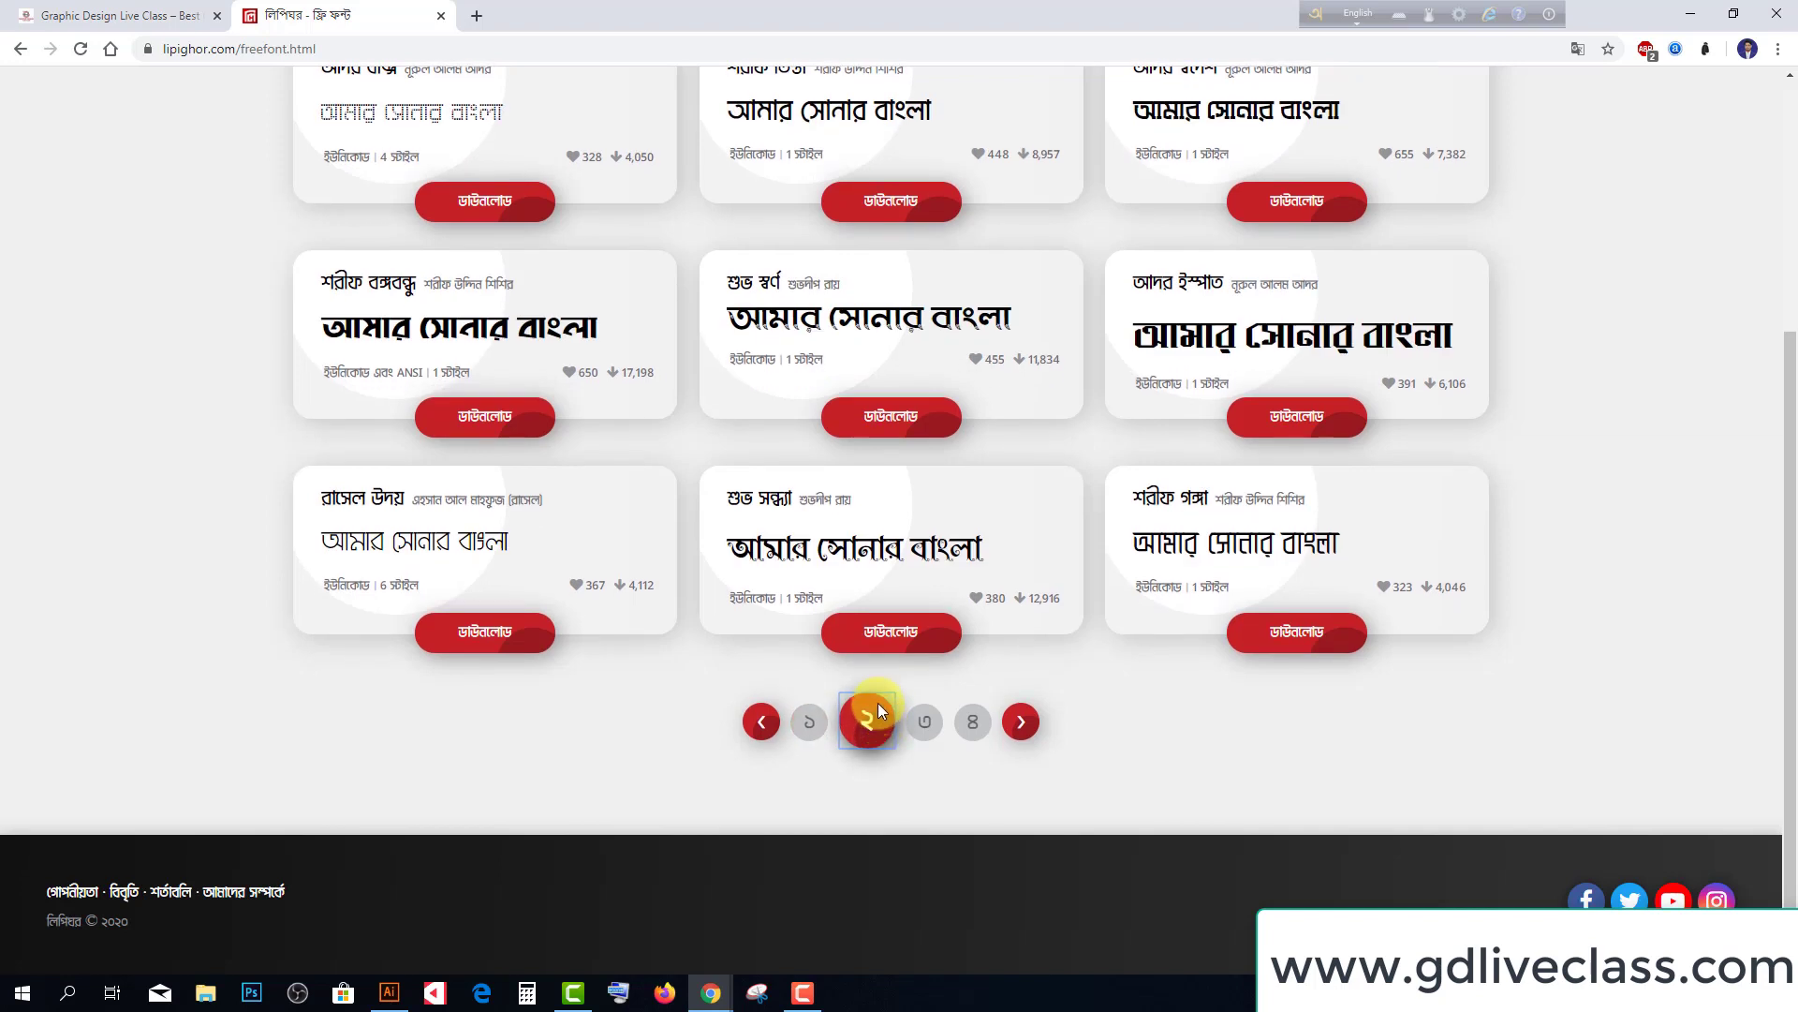
pyautogui.click(926, 722)
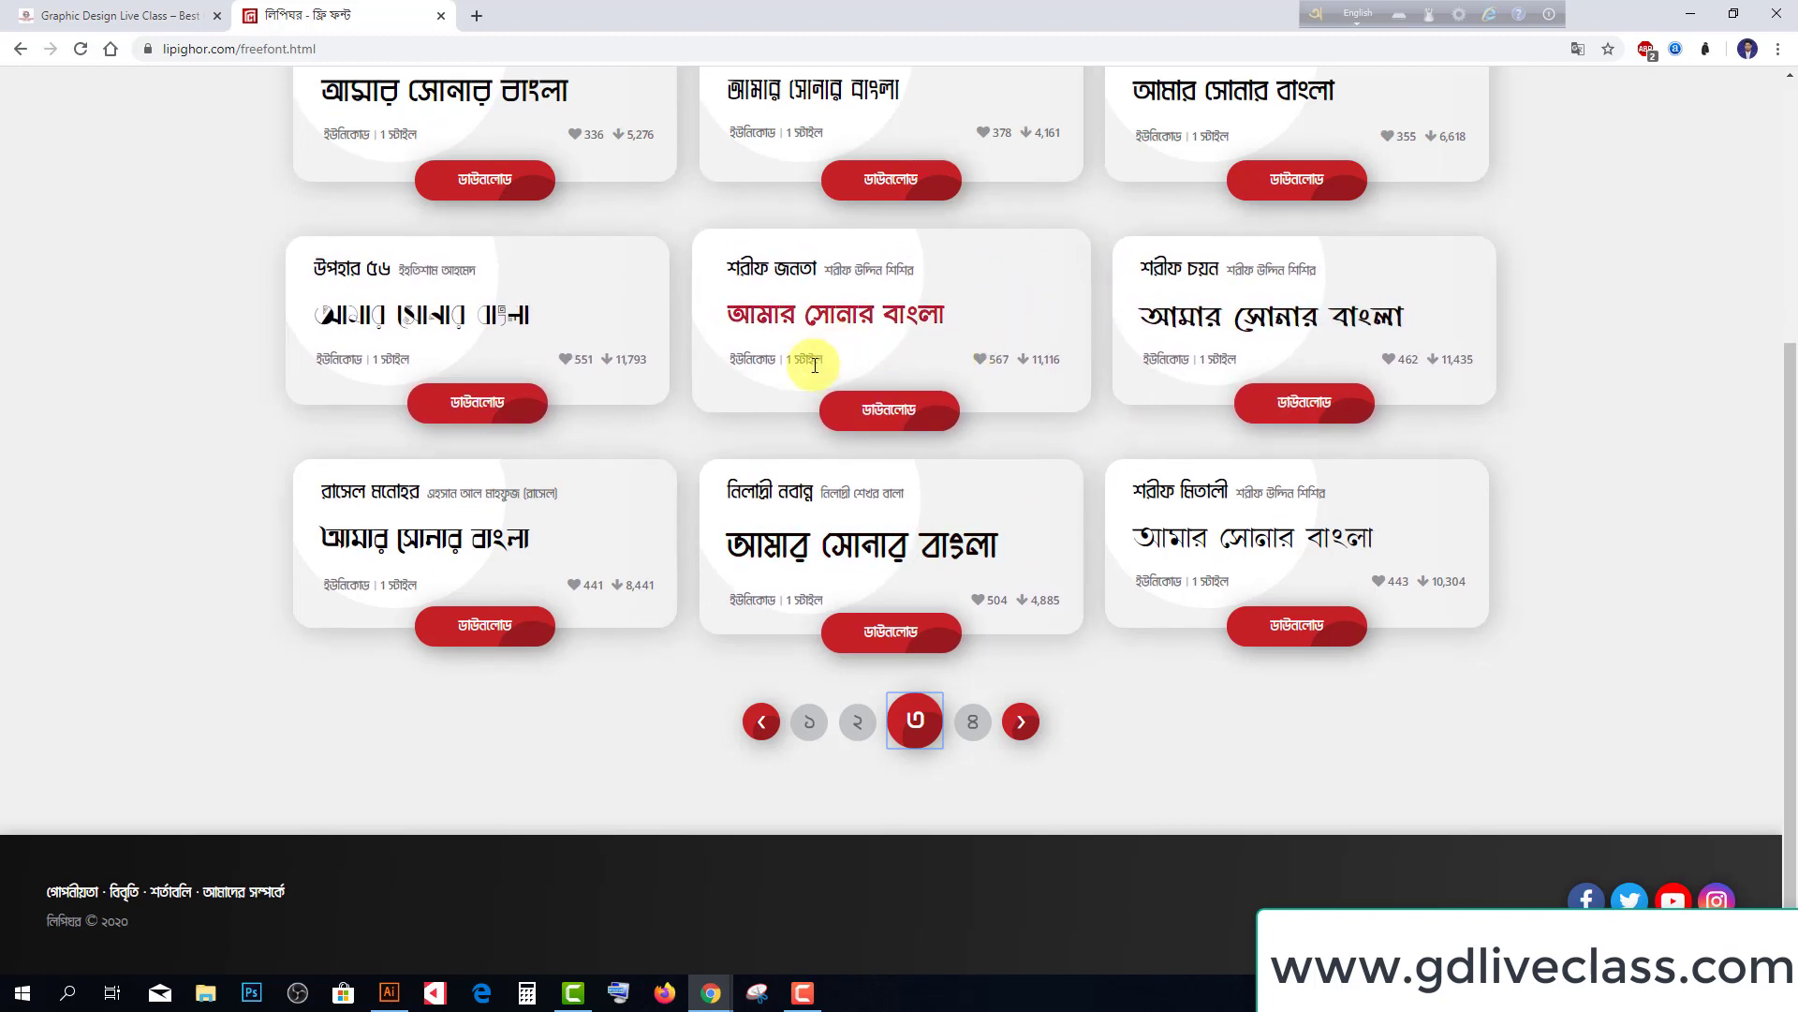
pyautogui.scroll(2, 805, 369)
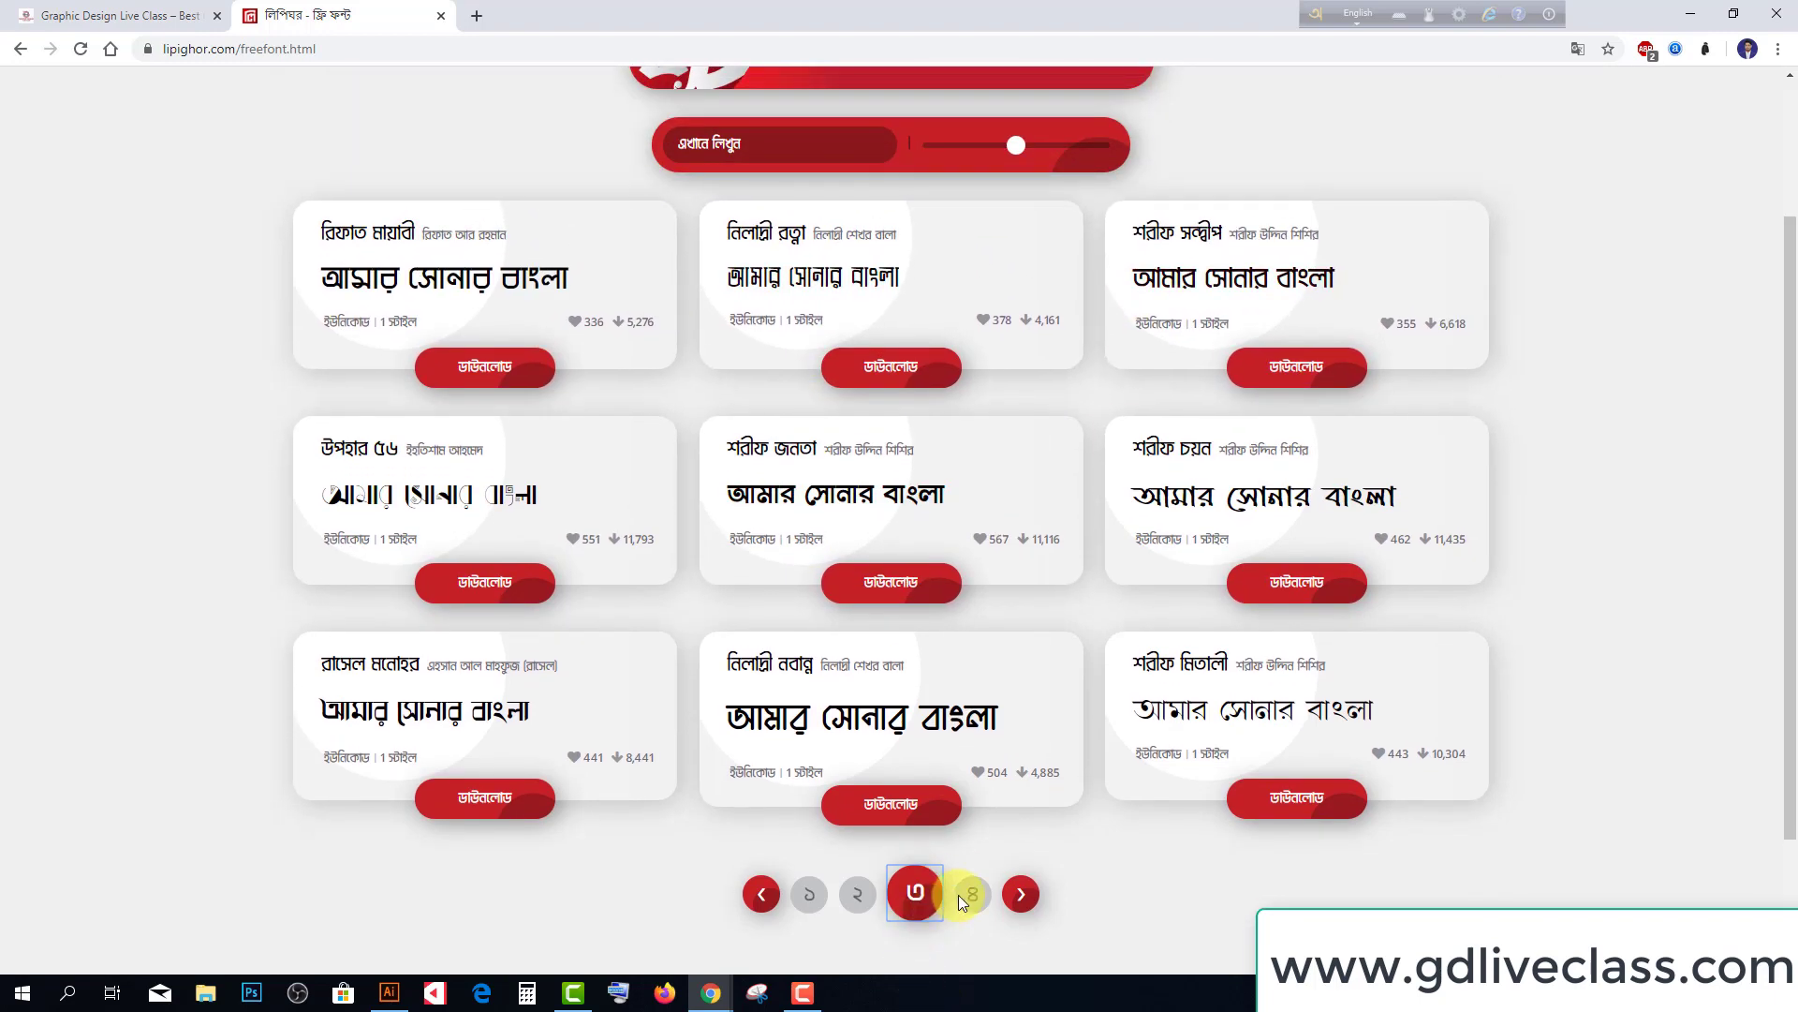
pyautogui.click(958, 895)
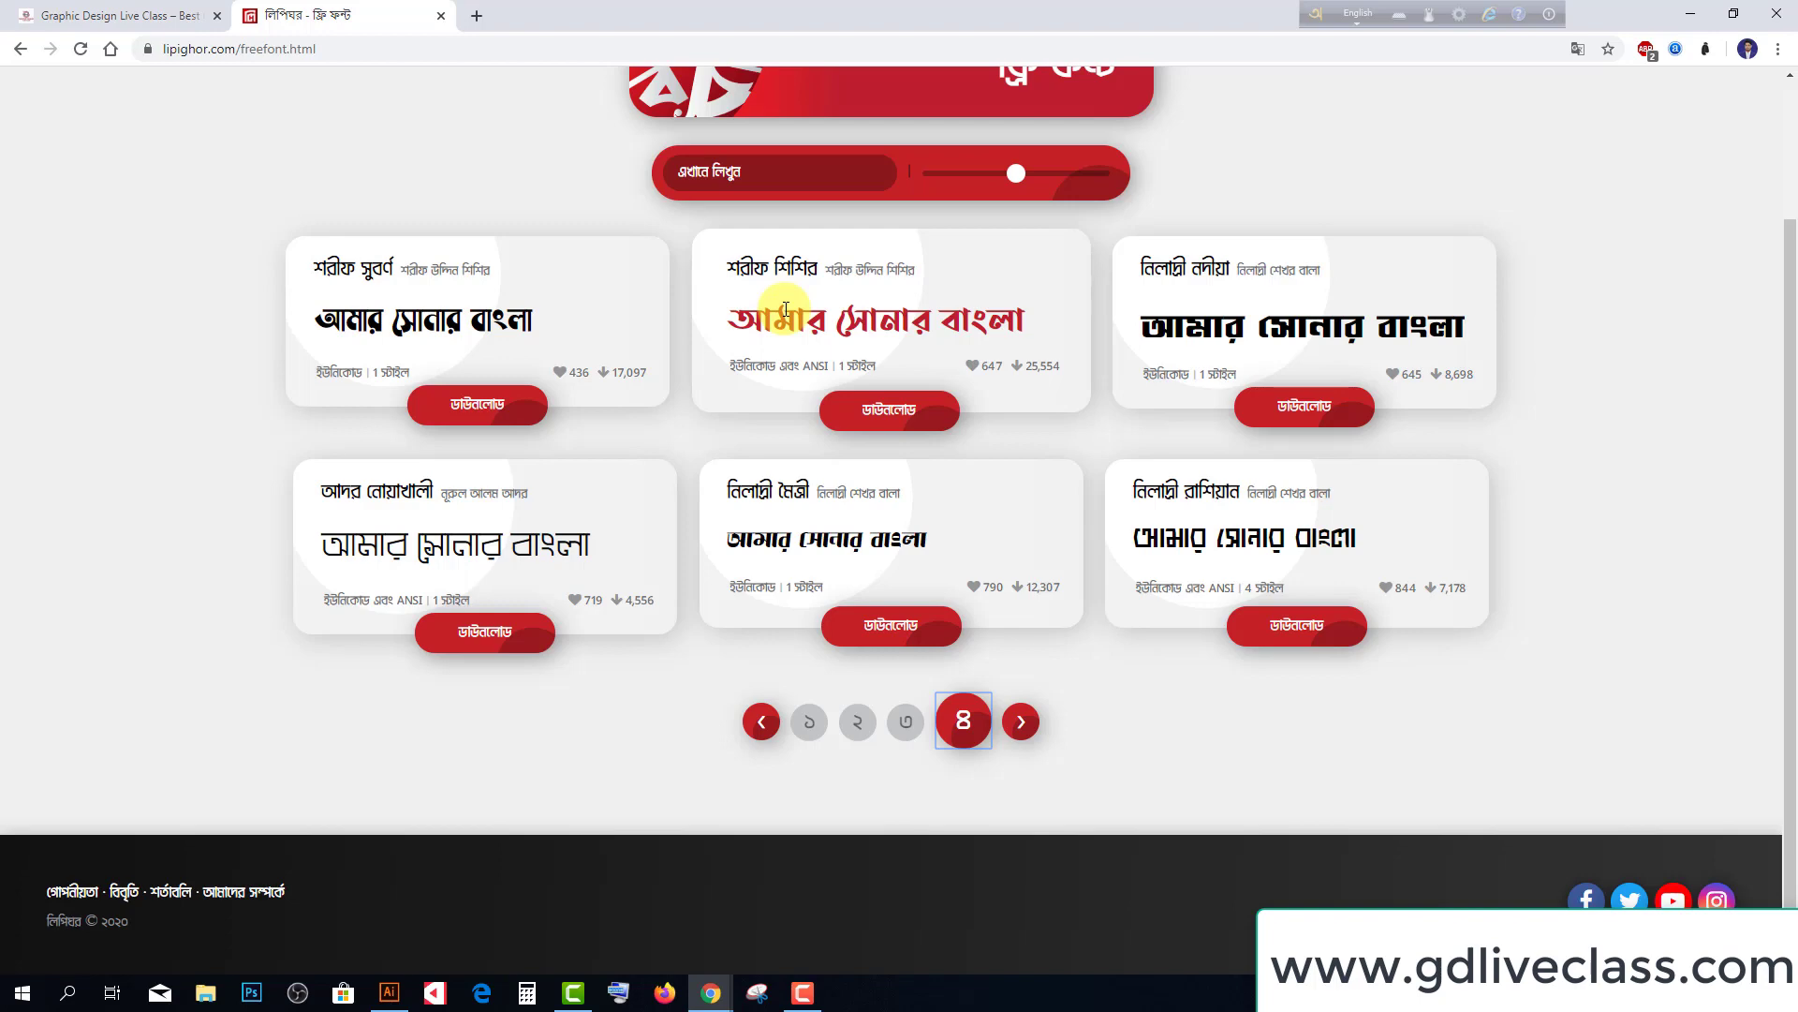
pyautogui.click(906, 721)
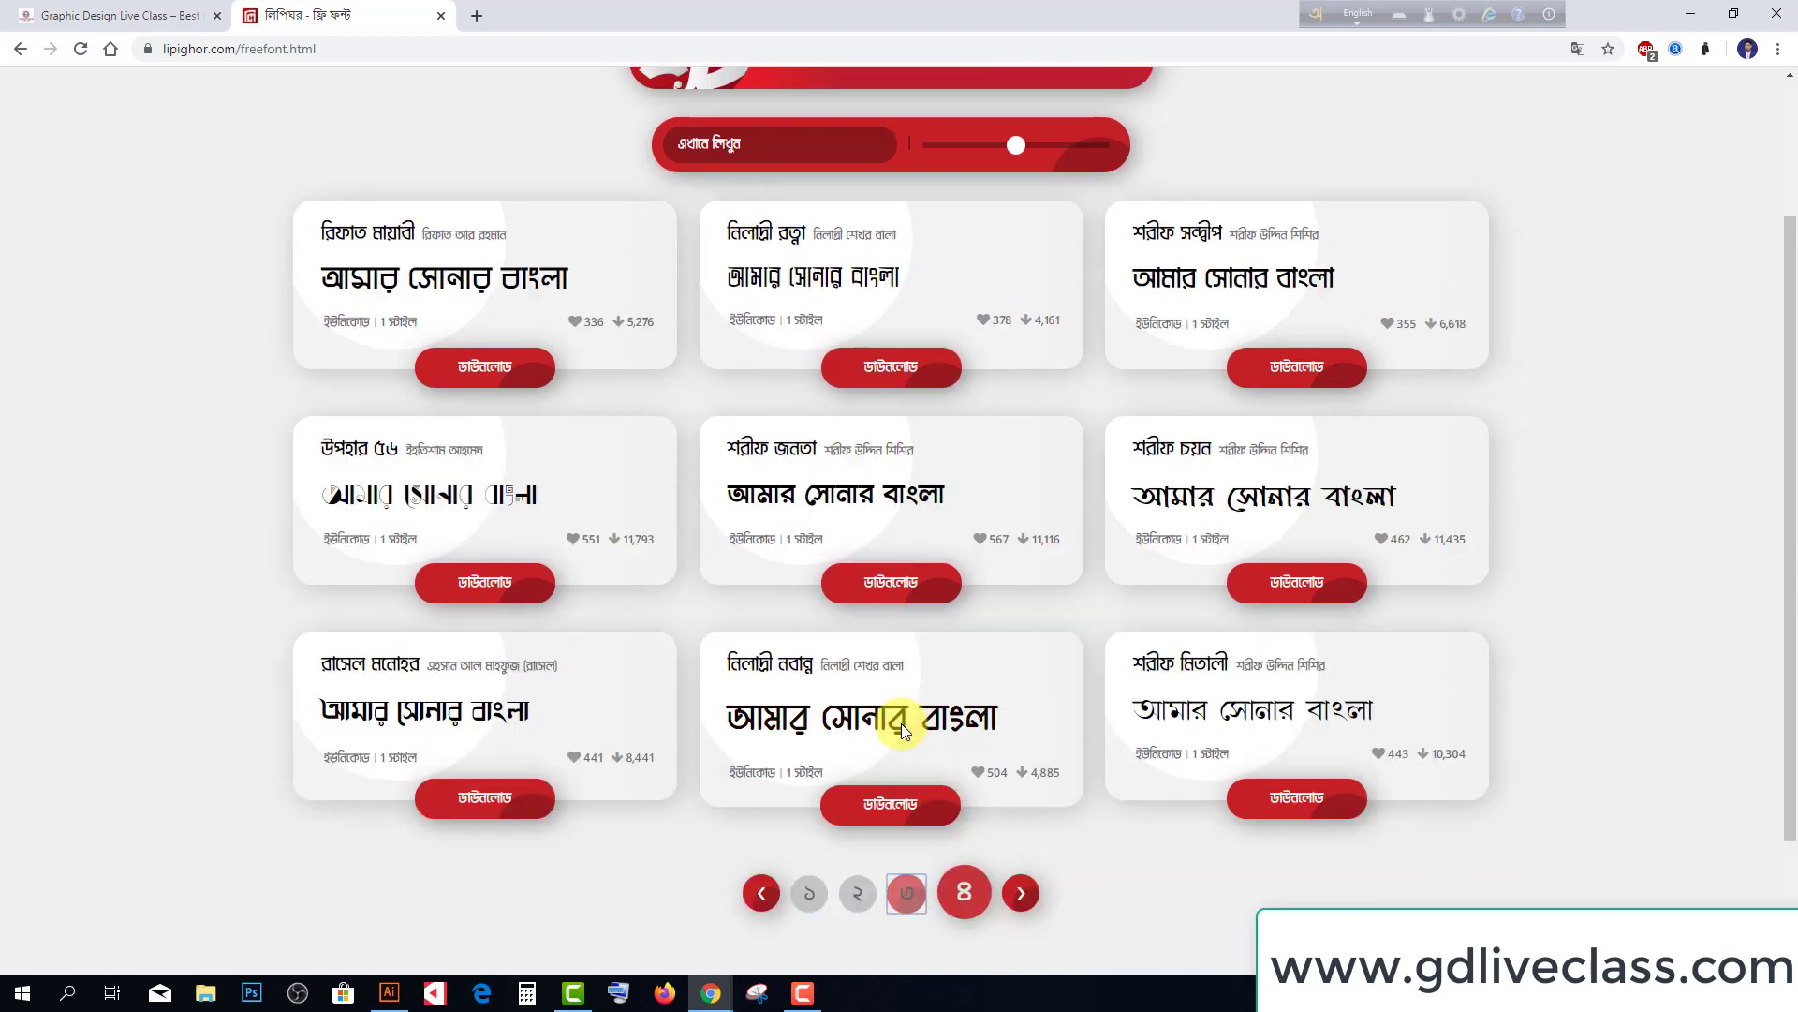
pyautogui.scroll(-2, 902, 730)
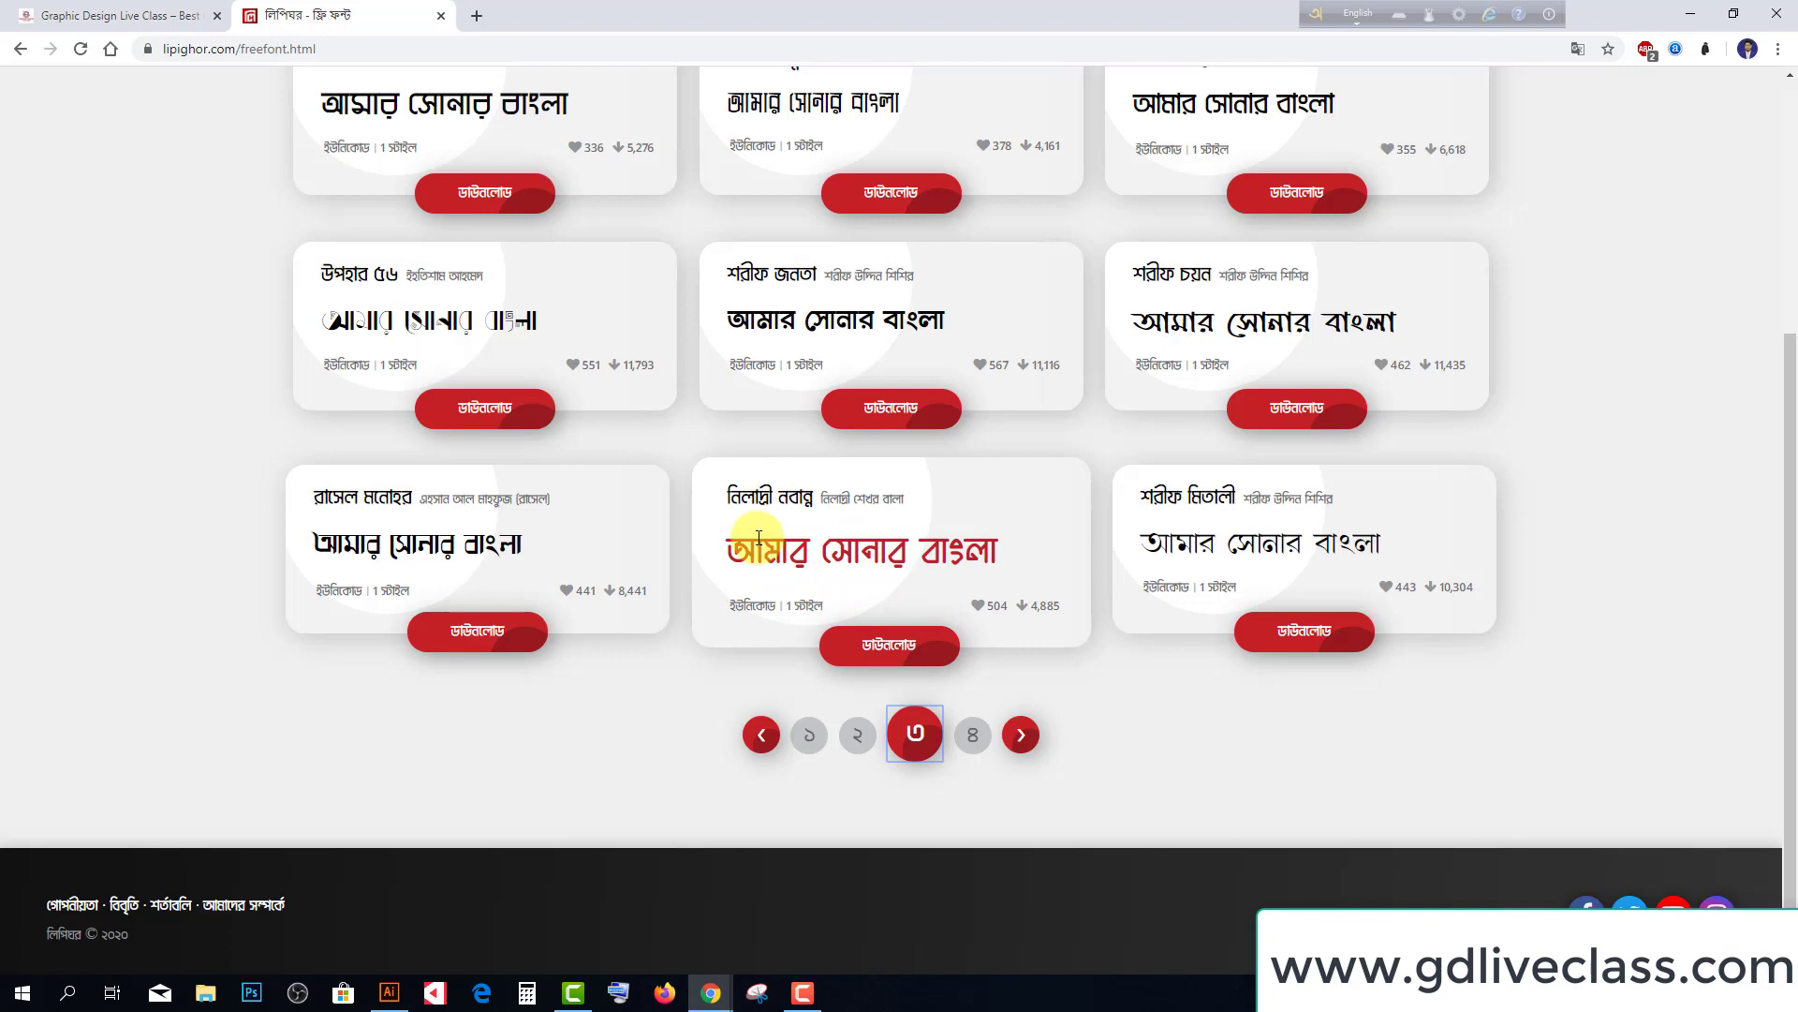
# Download the Niladri Nobanno font zip from its Lipighor page and close the archive window
pyautogui.click(888, 644)
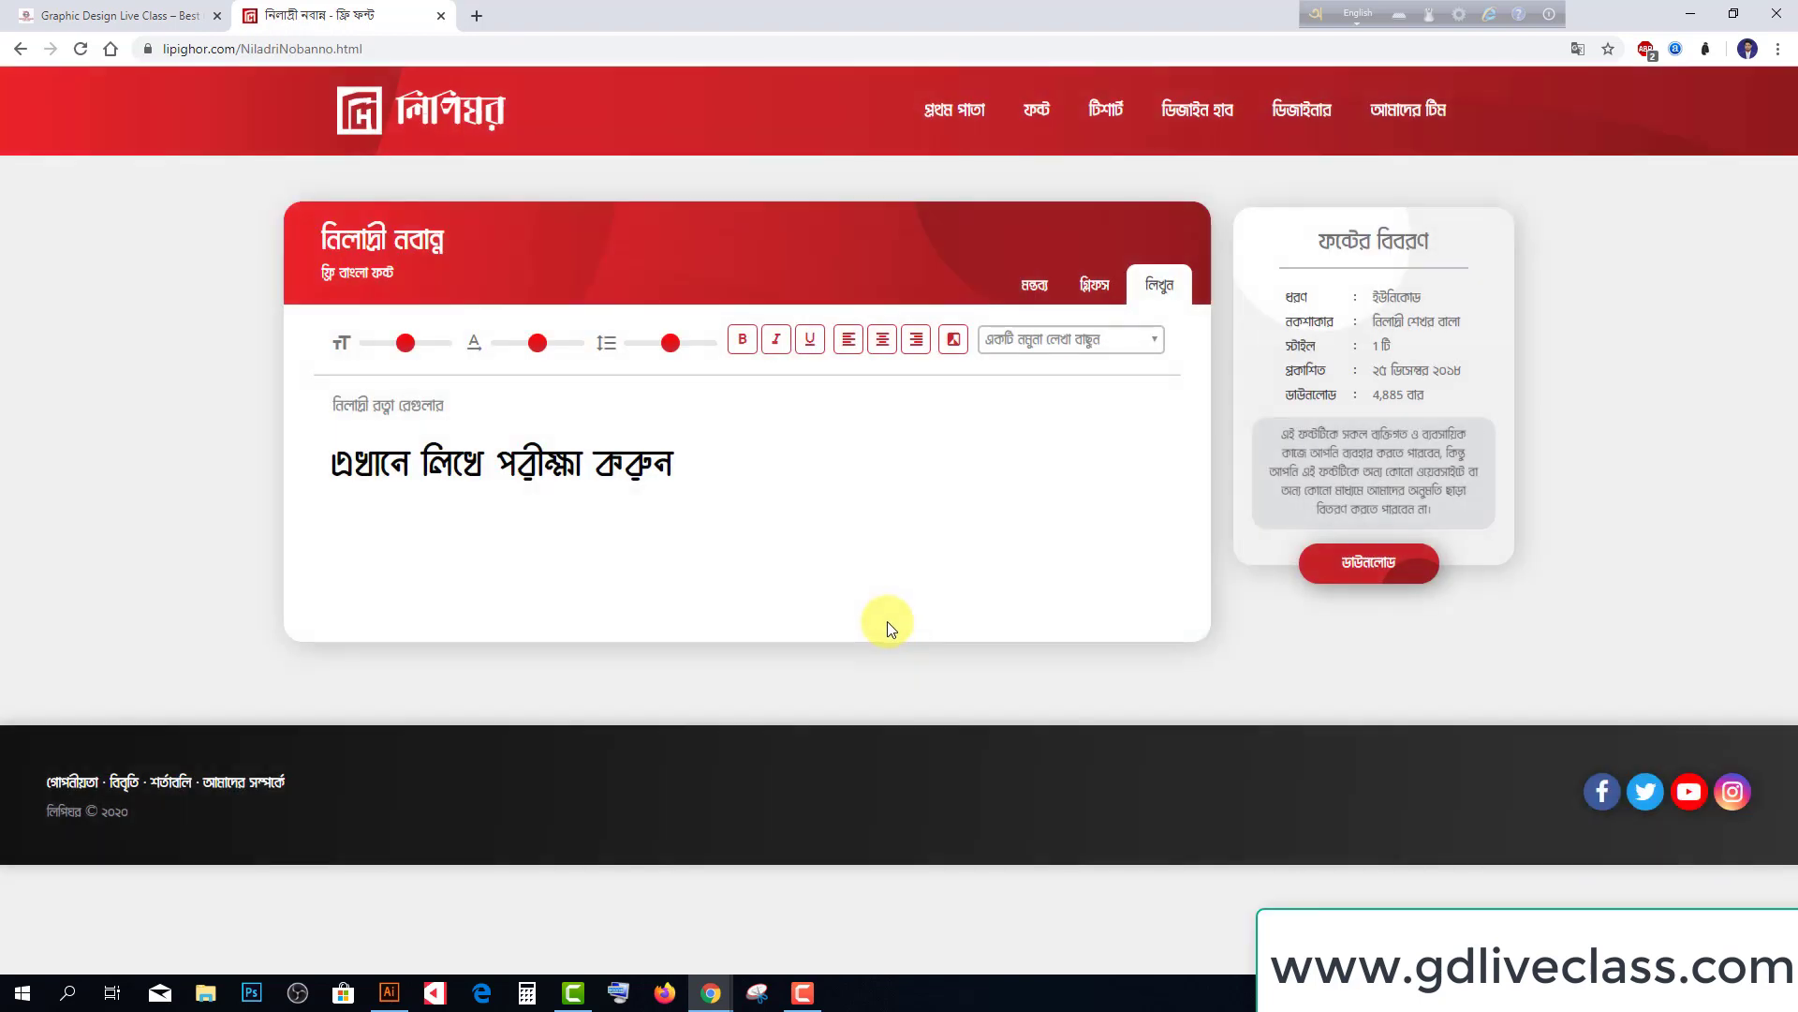
pyautogui.click(1354, 564)
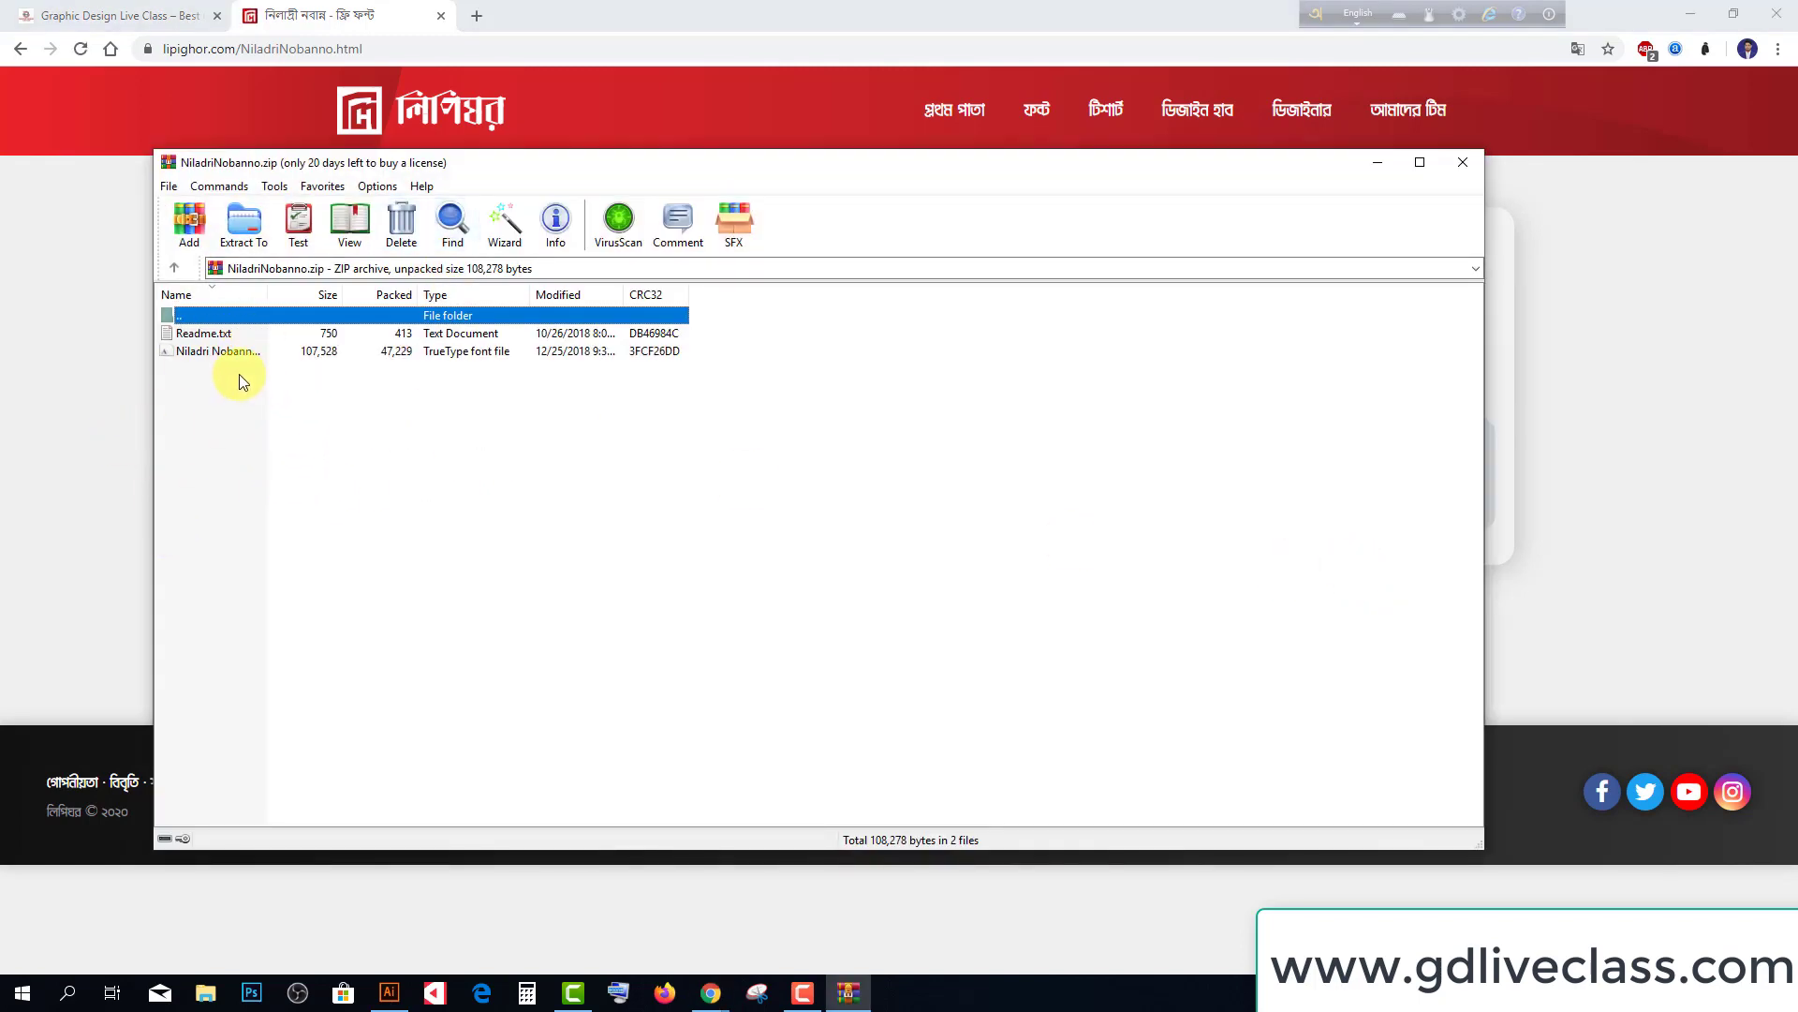
pyautogui.click(1463, 164)
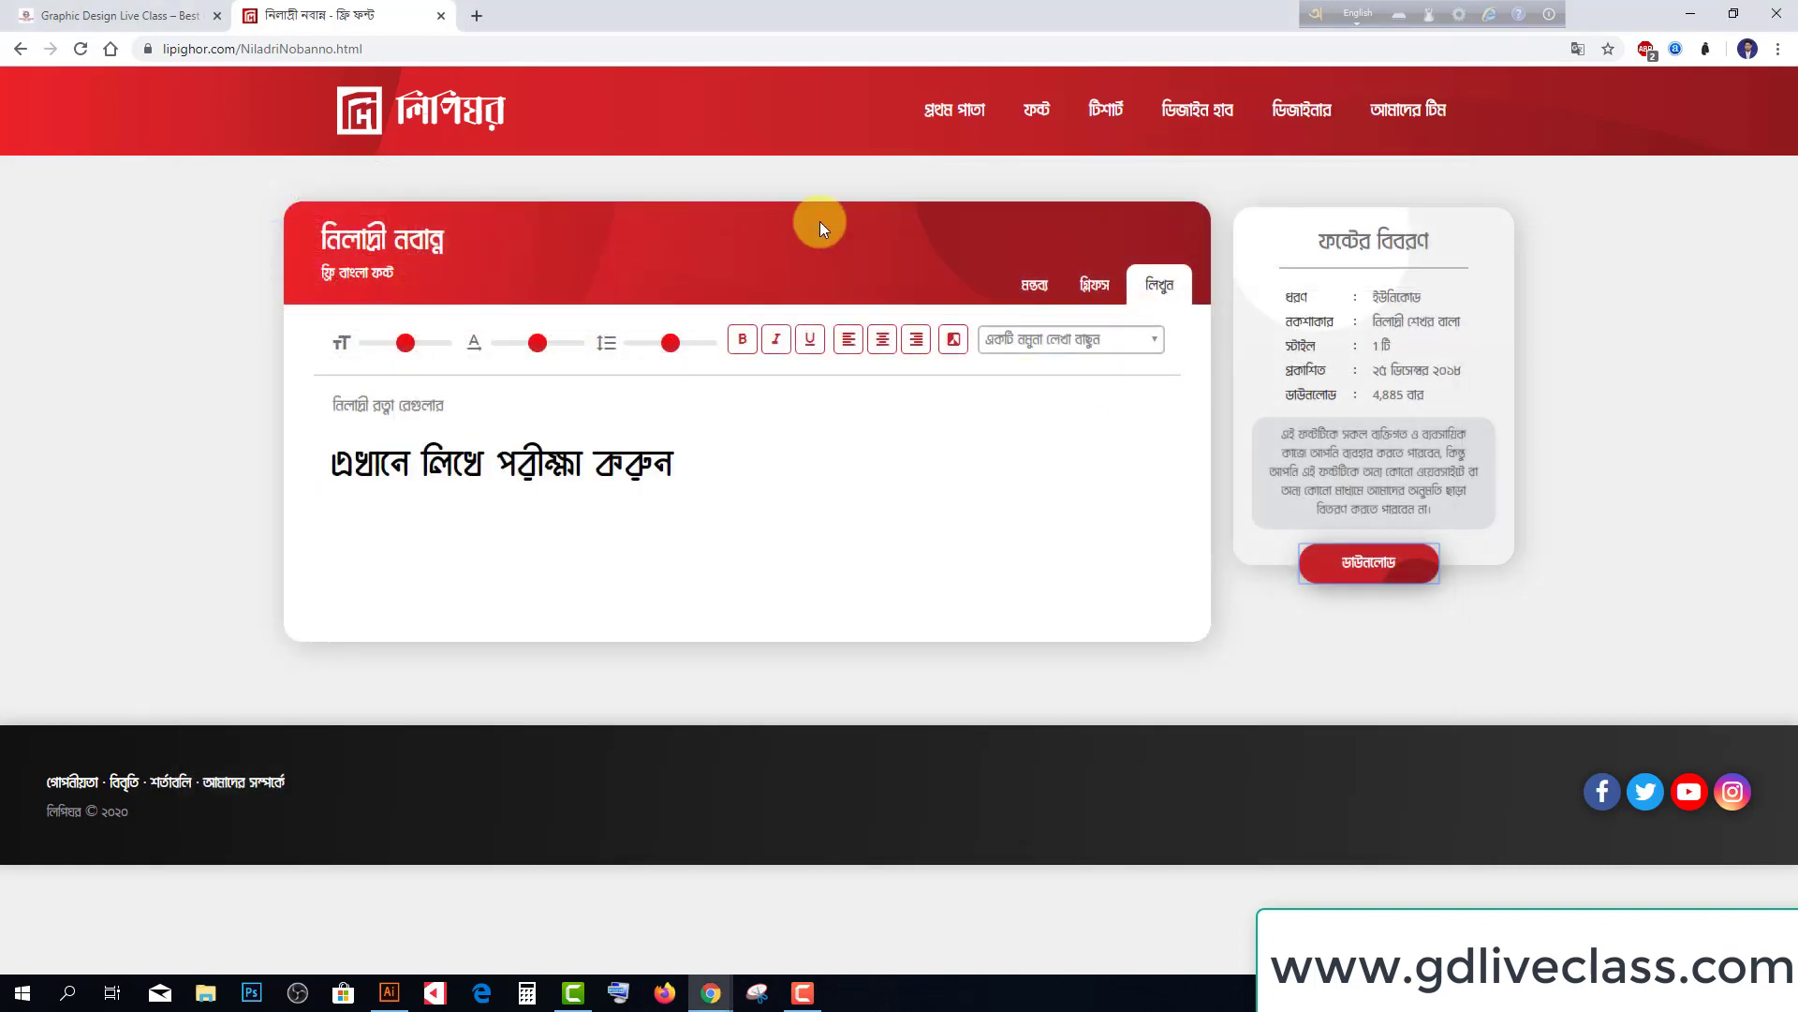
# Reveal NiladriNobanno.zip in its Downloads folder from Chrome's Downloads list
pyautogui.click(1778, 49)
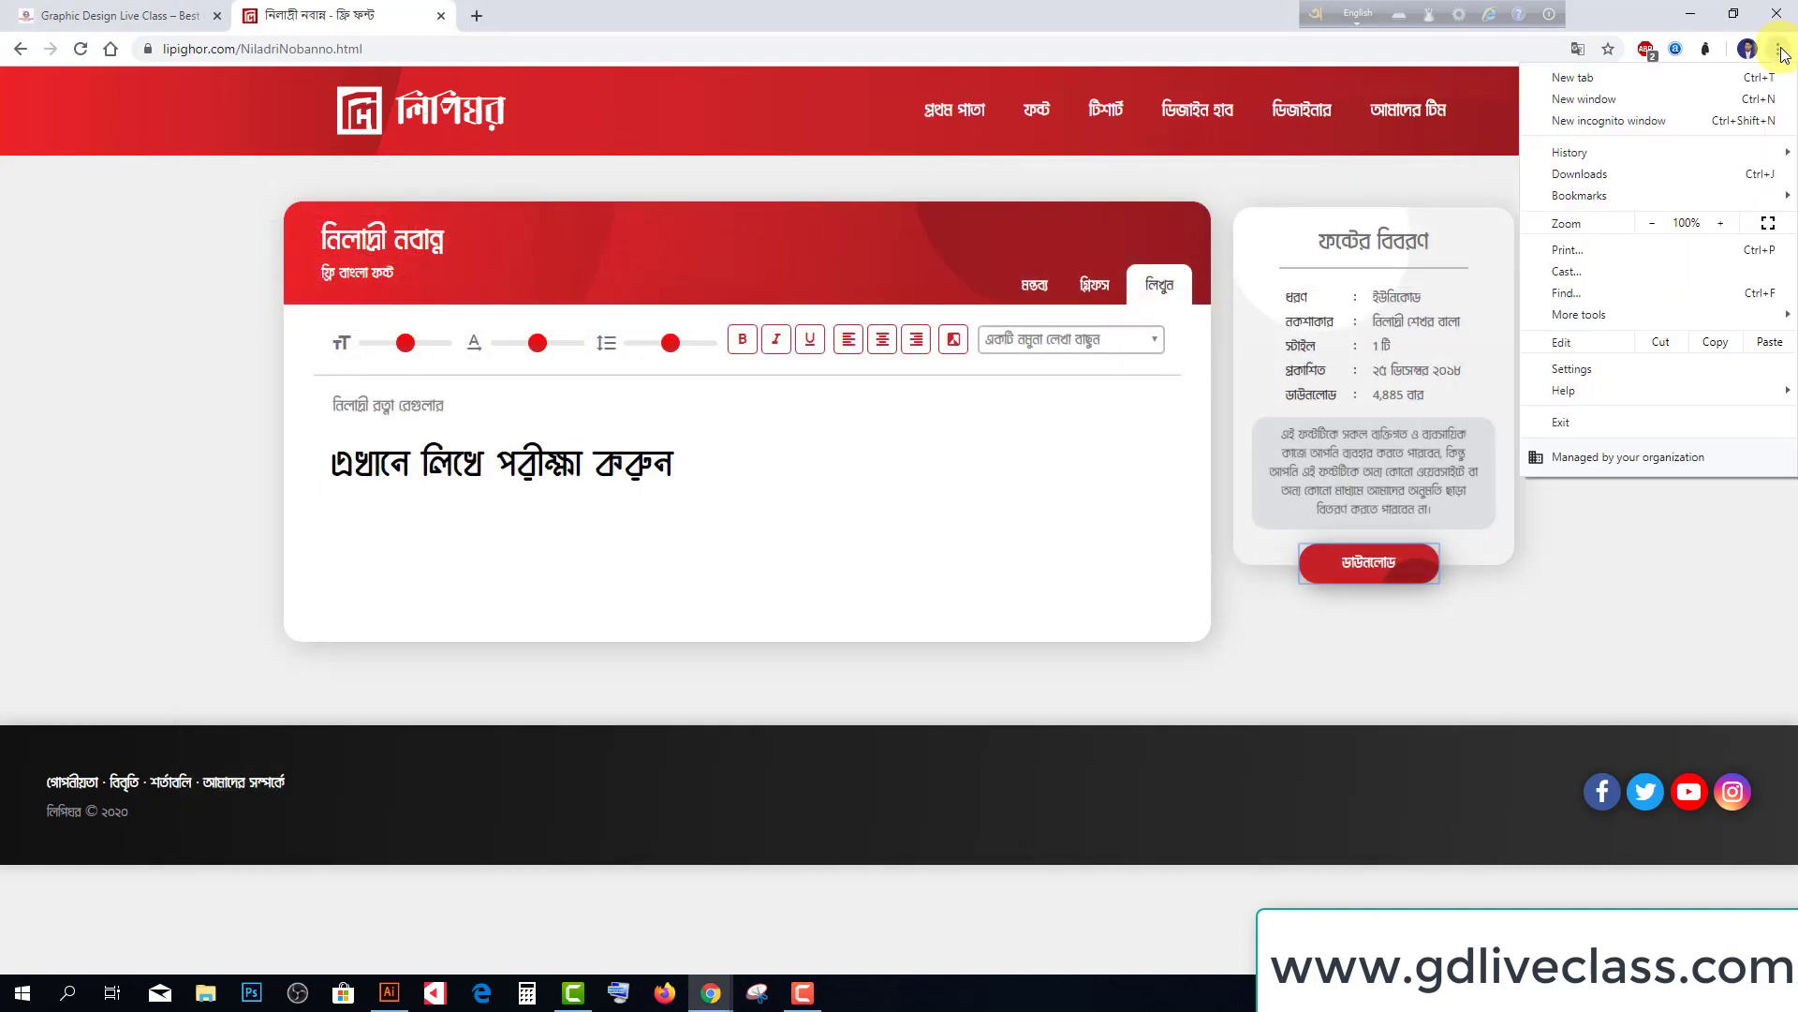
pyautogui.click(1556, 175)
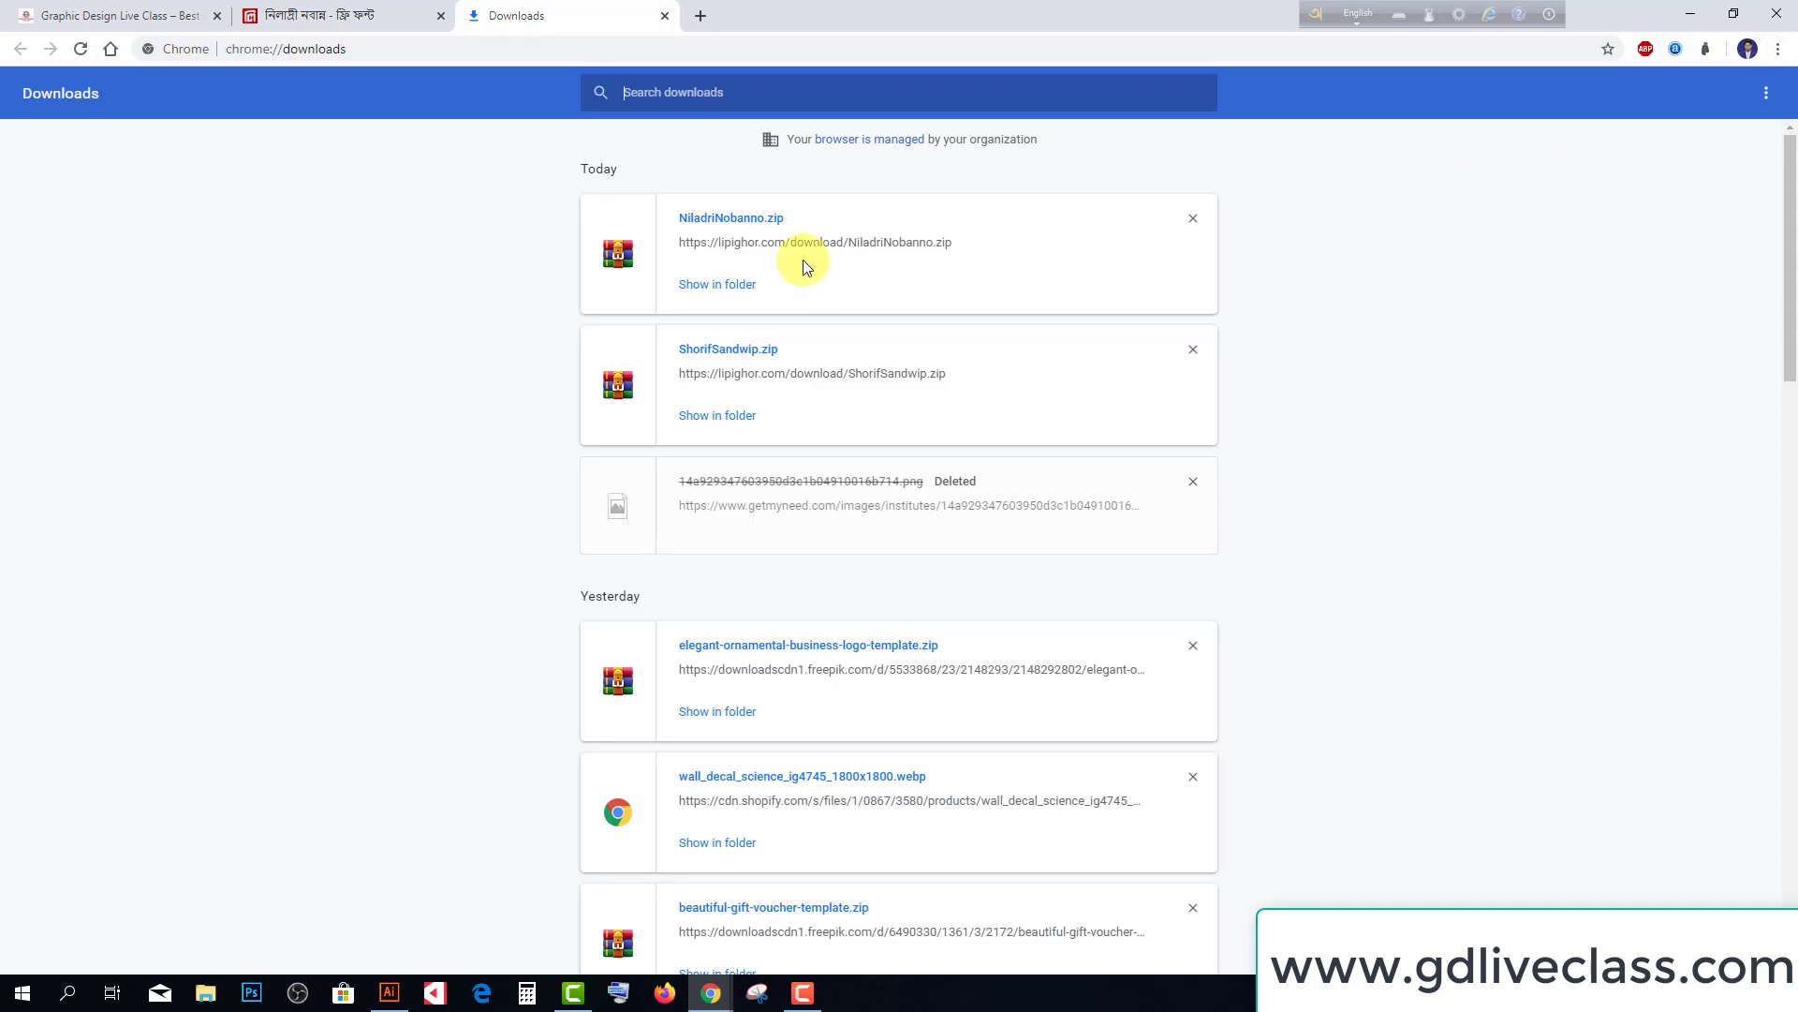
pyautogui.click(717, 284)
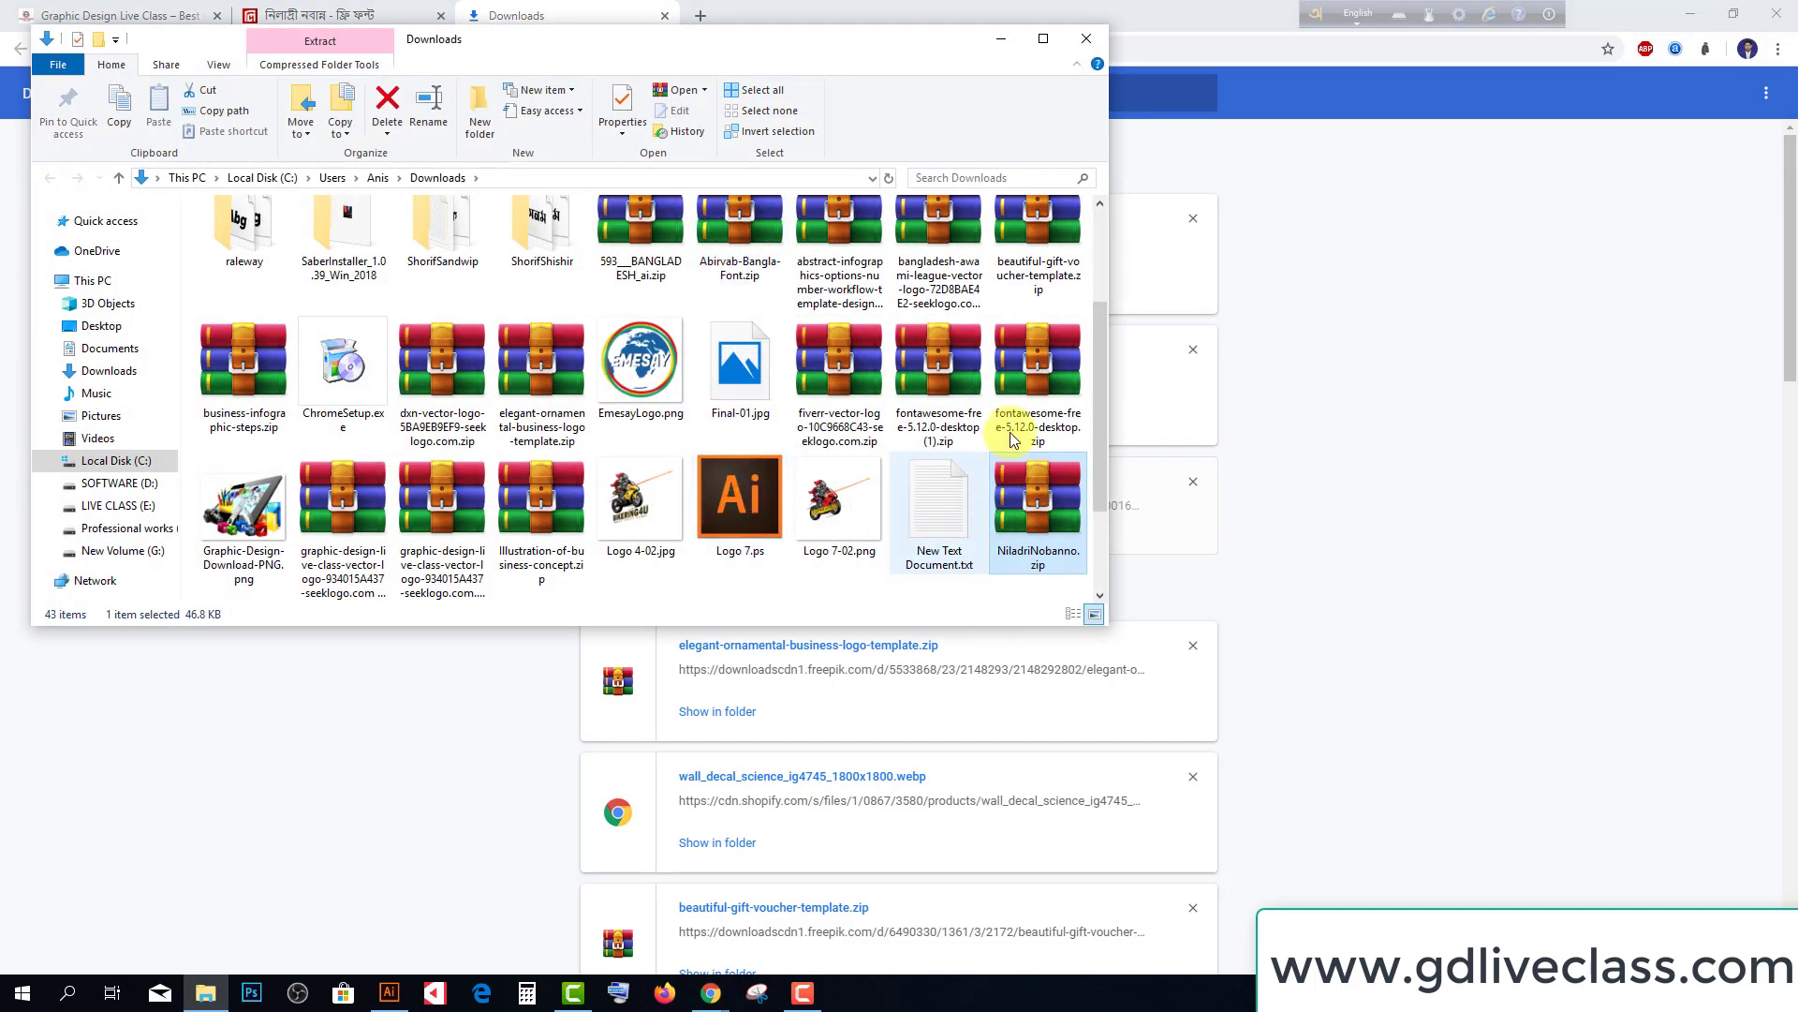
# Maximize the Downloads window and cut NiladriNobanno.zip
pyautogui.click(1043, 38)
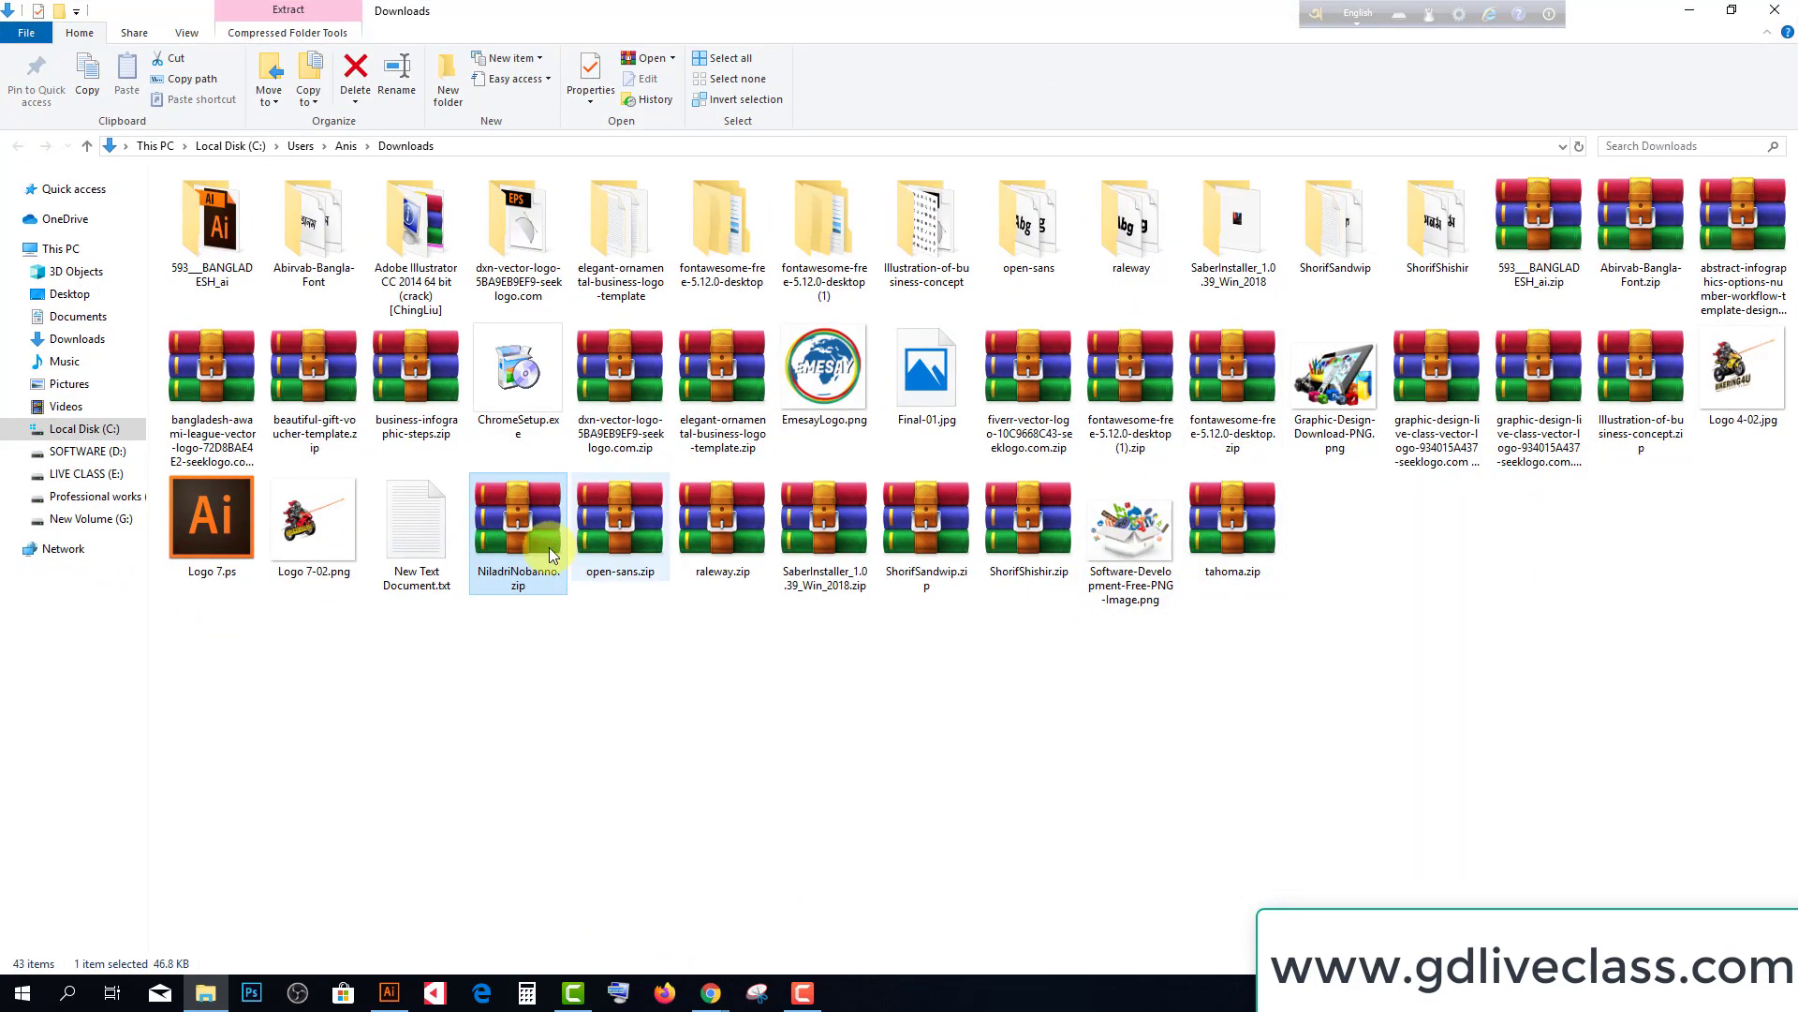
pyautogui.rightClick(515, 532)
pyautogui.click(554, 814)
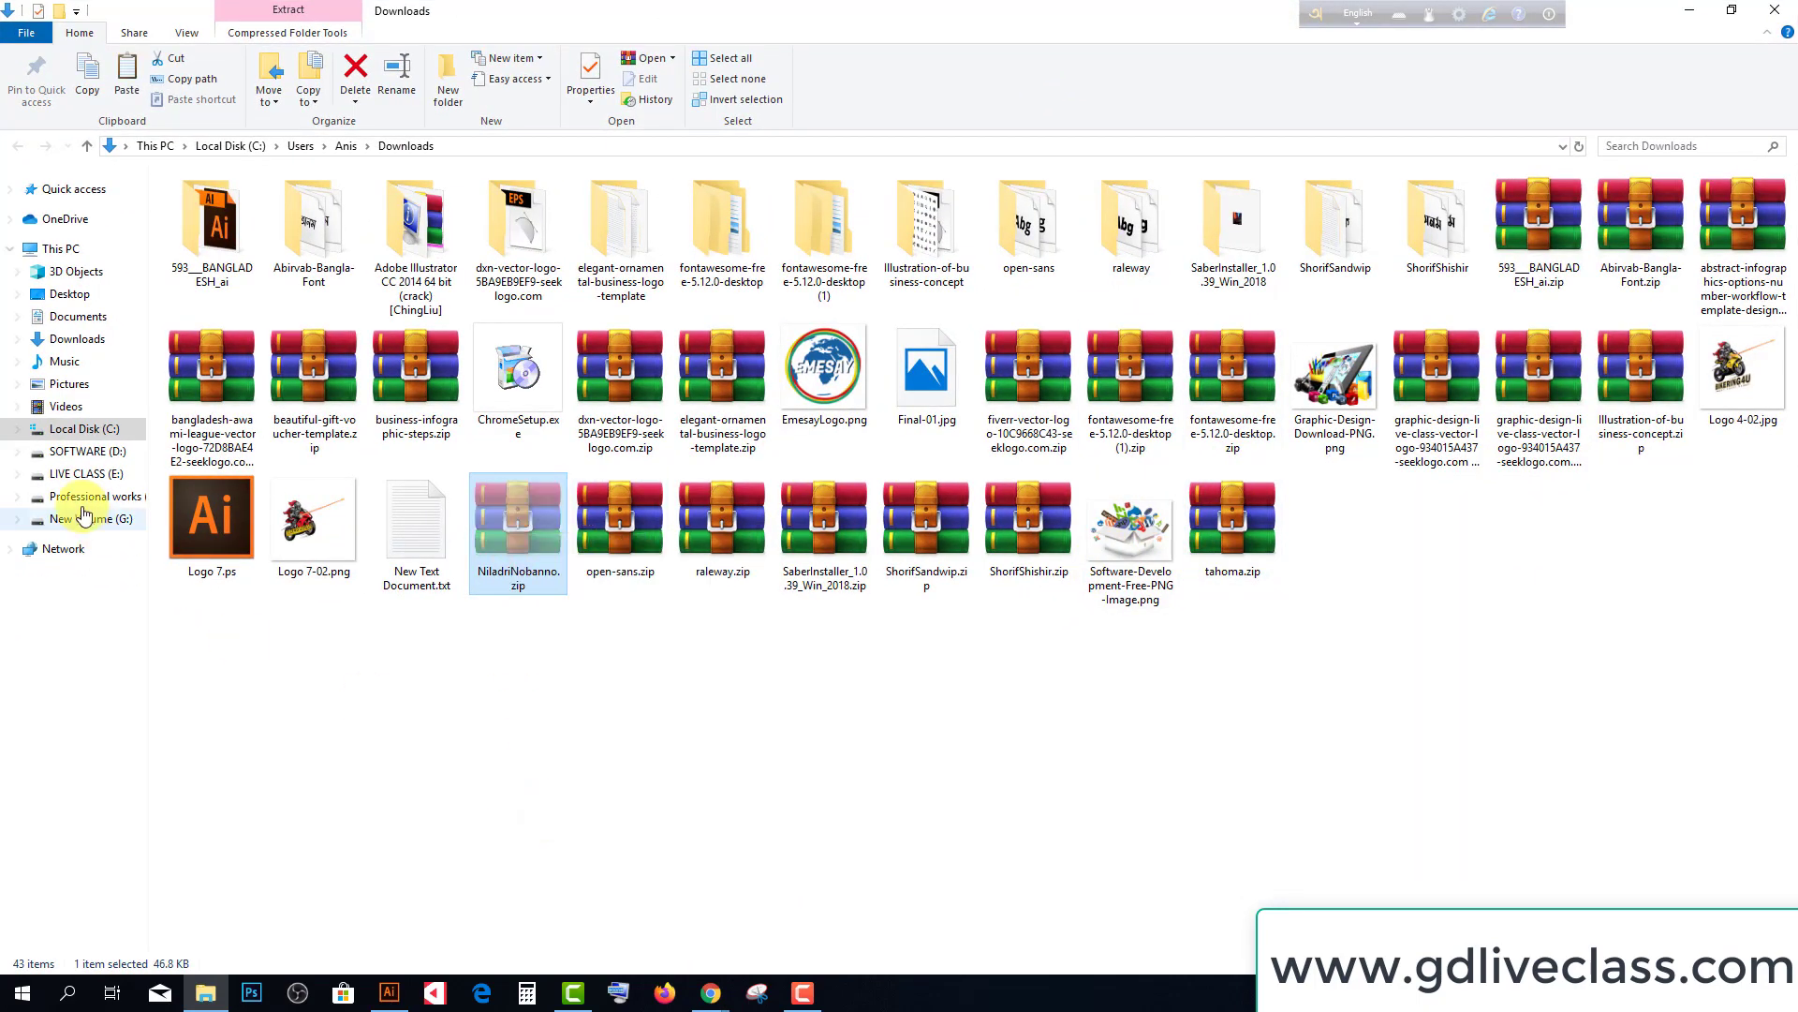
# Create a folder named BANGLA FONTS on the F: drive and open it
pyautogui.click(90, 475)
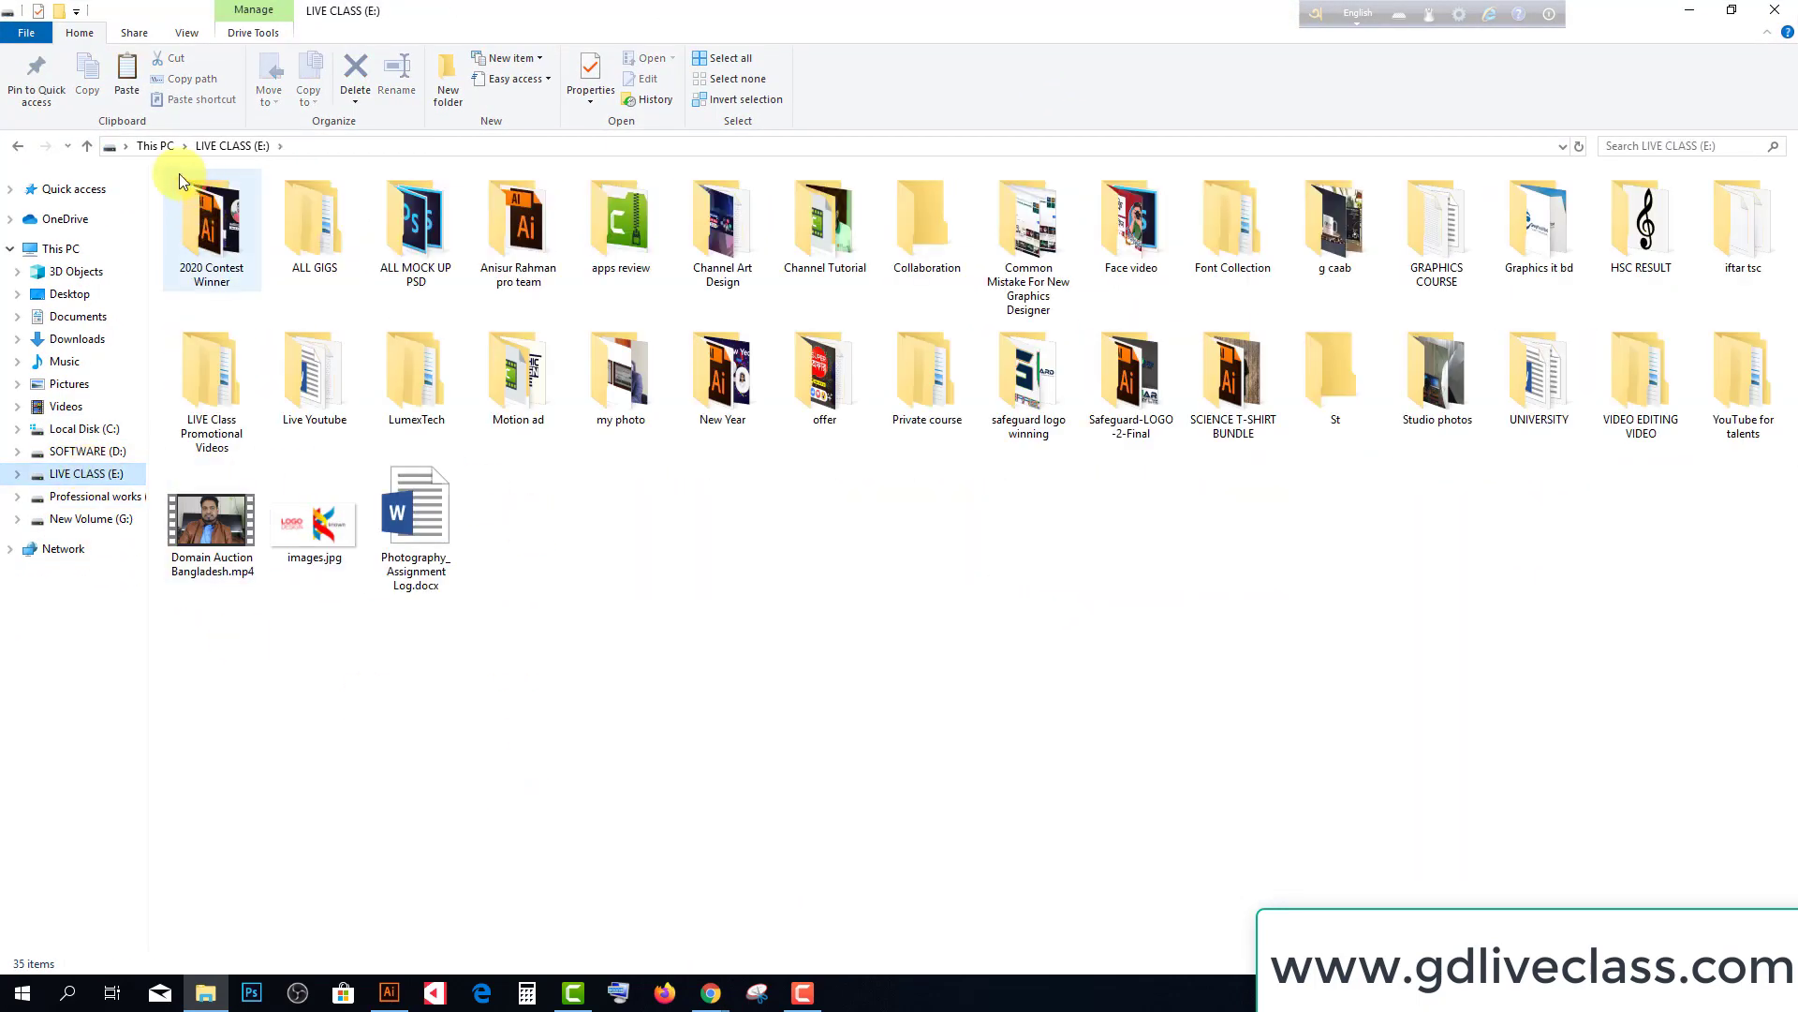
pyautogui.click(99, 497)
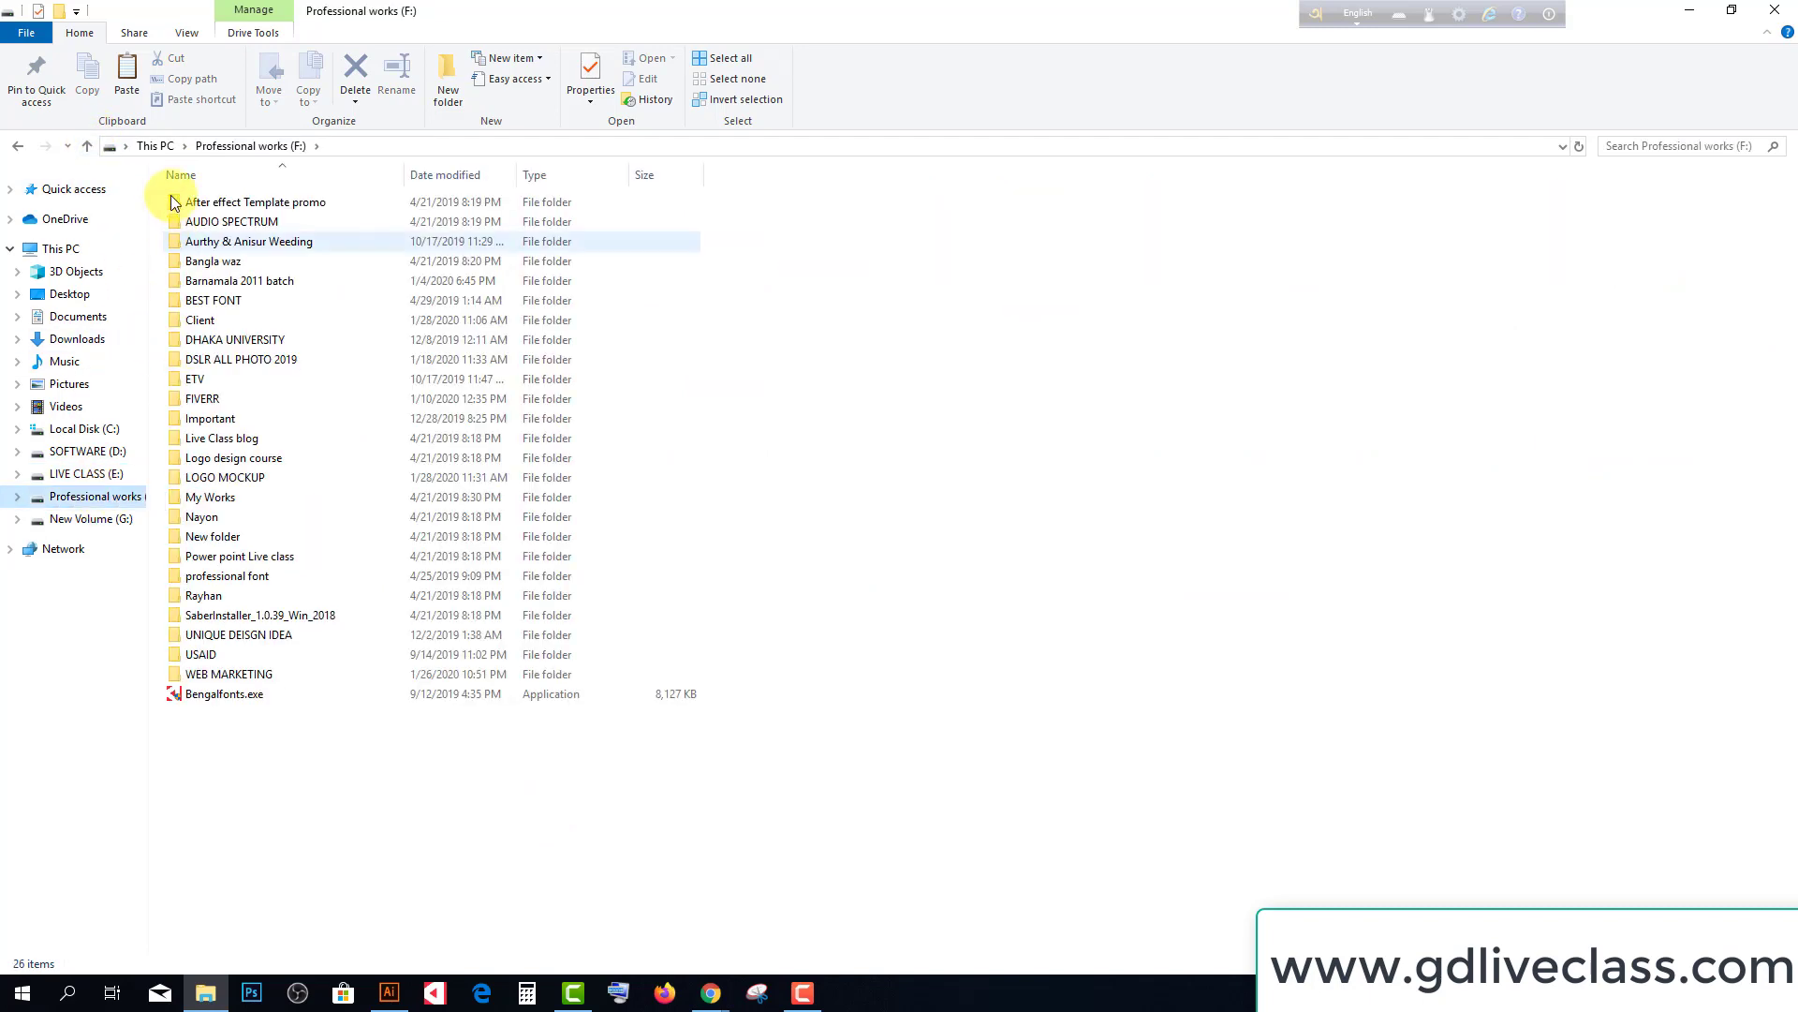
pyautogui.rightClick(773, 302)
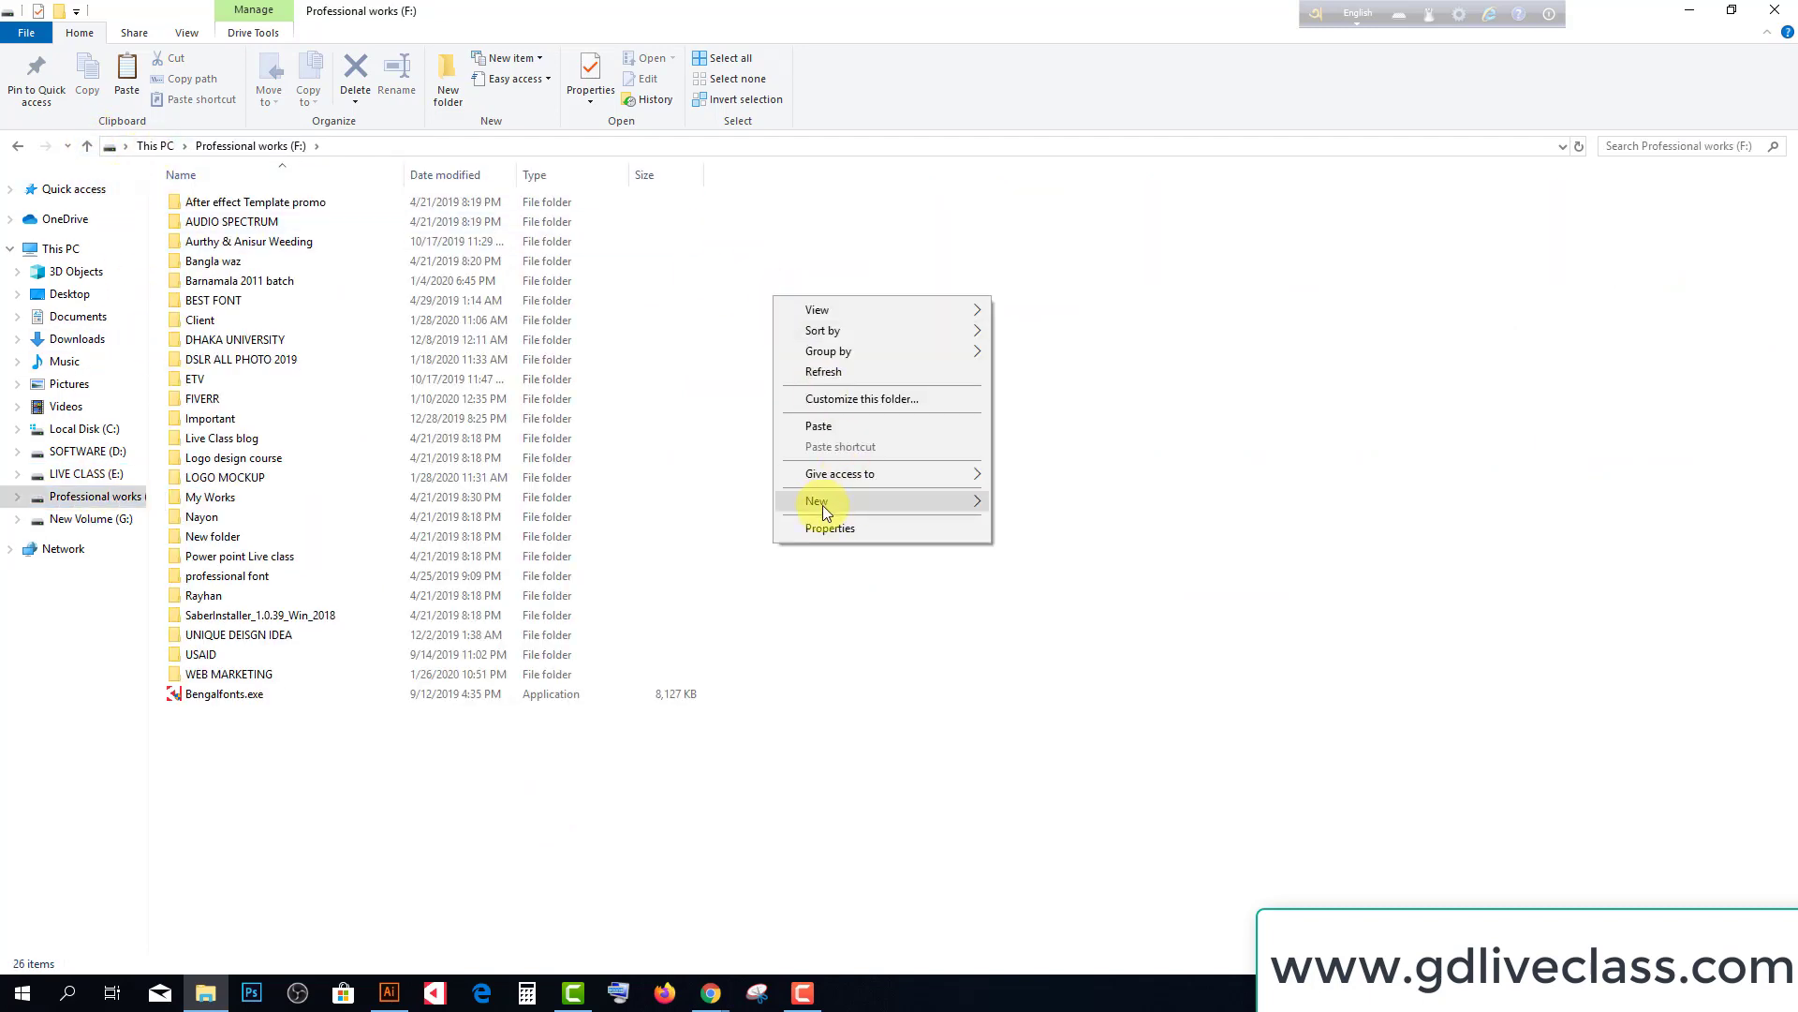
pyautogui.click(1036, 504)
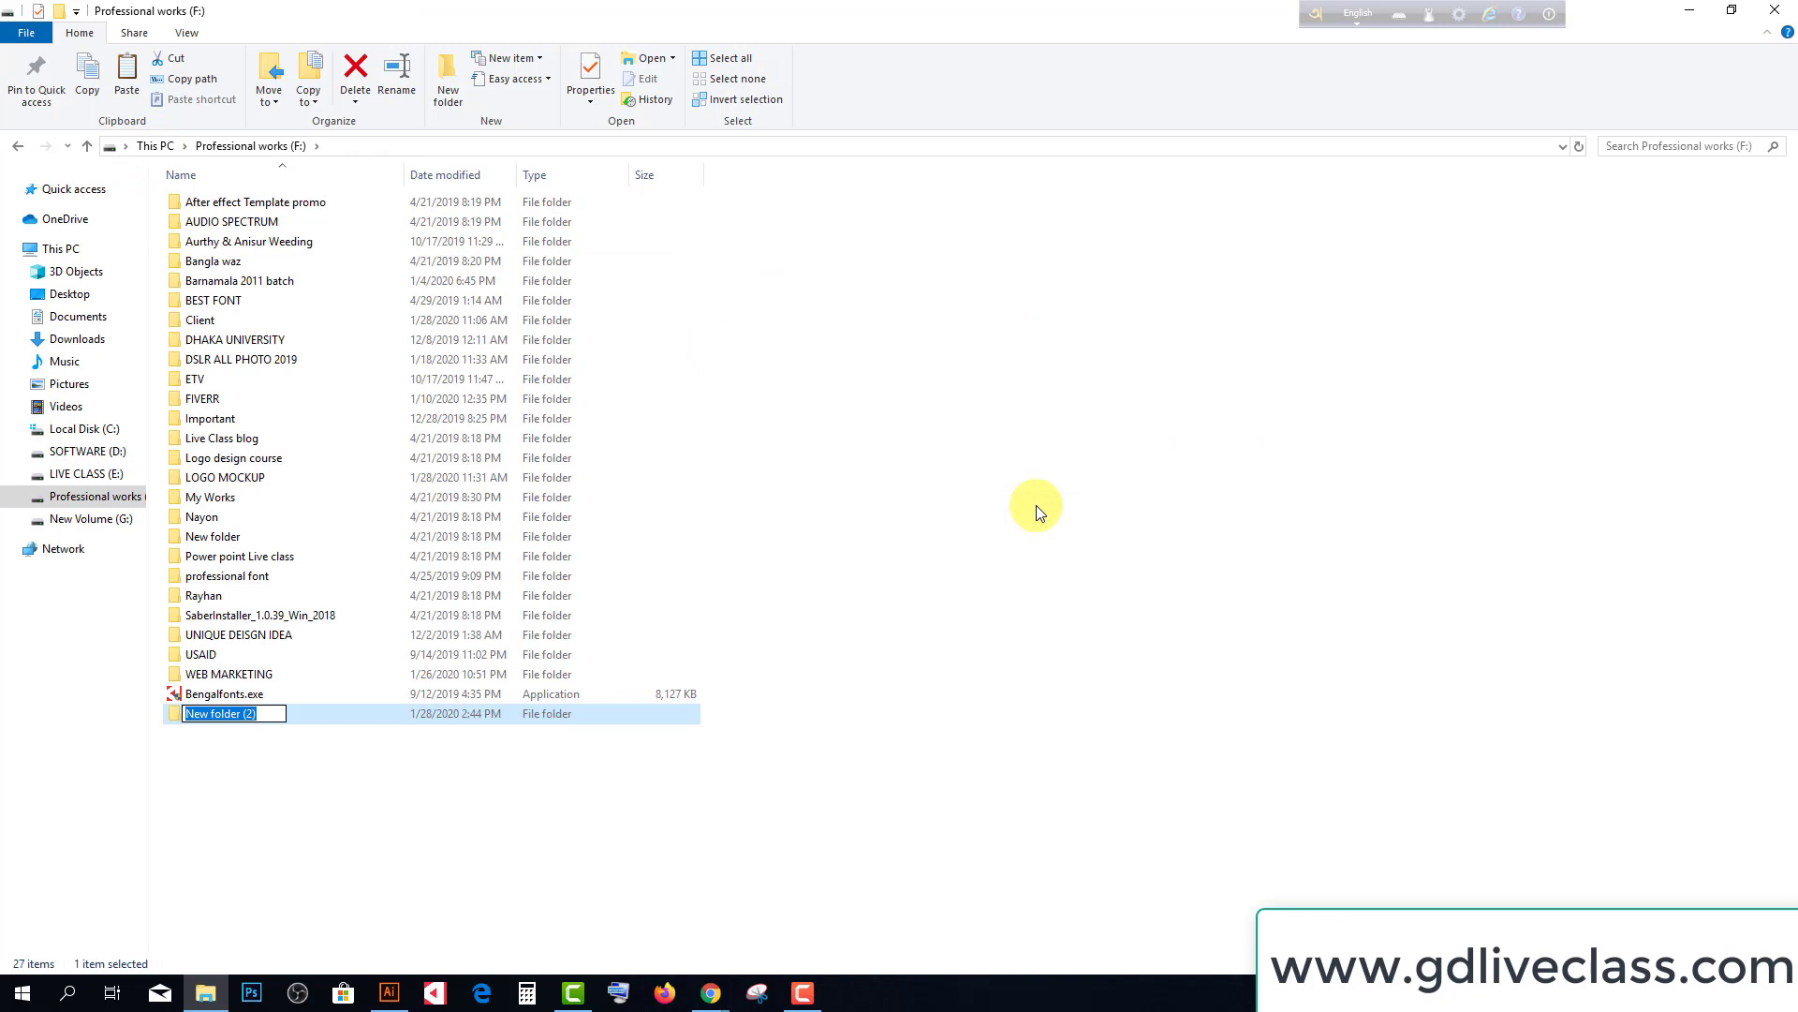
pyautogui.write('BANGLA FONTS')
pyautogui.press('Return')
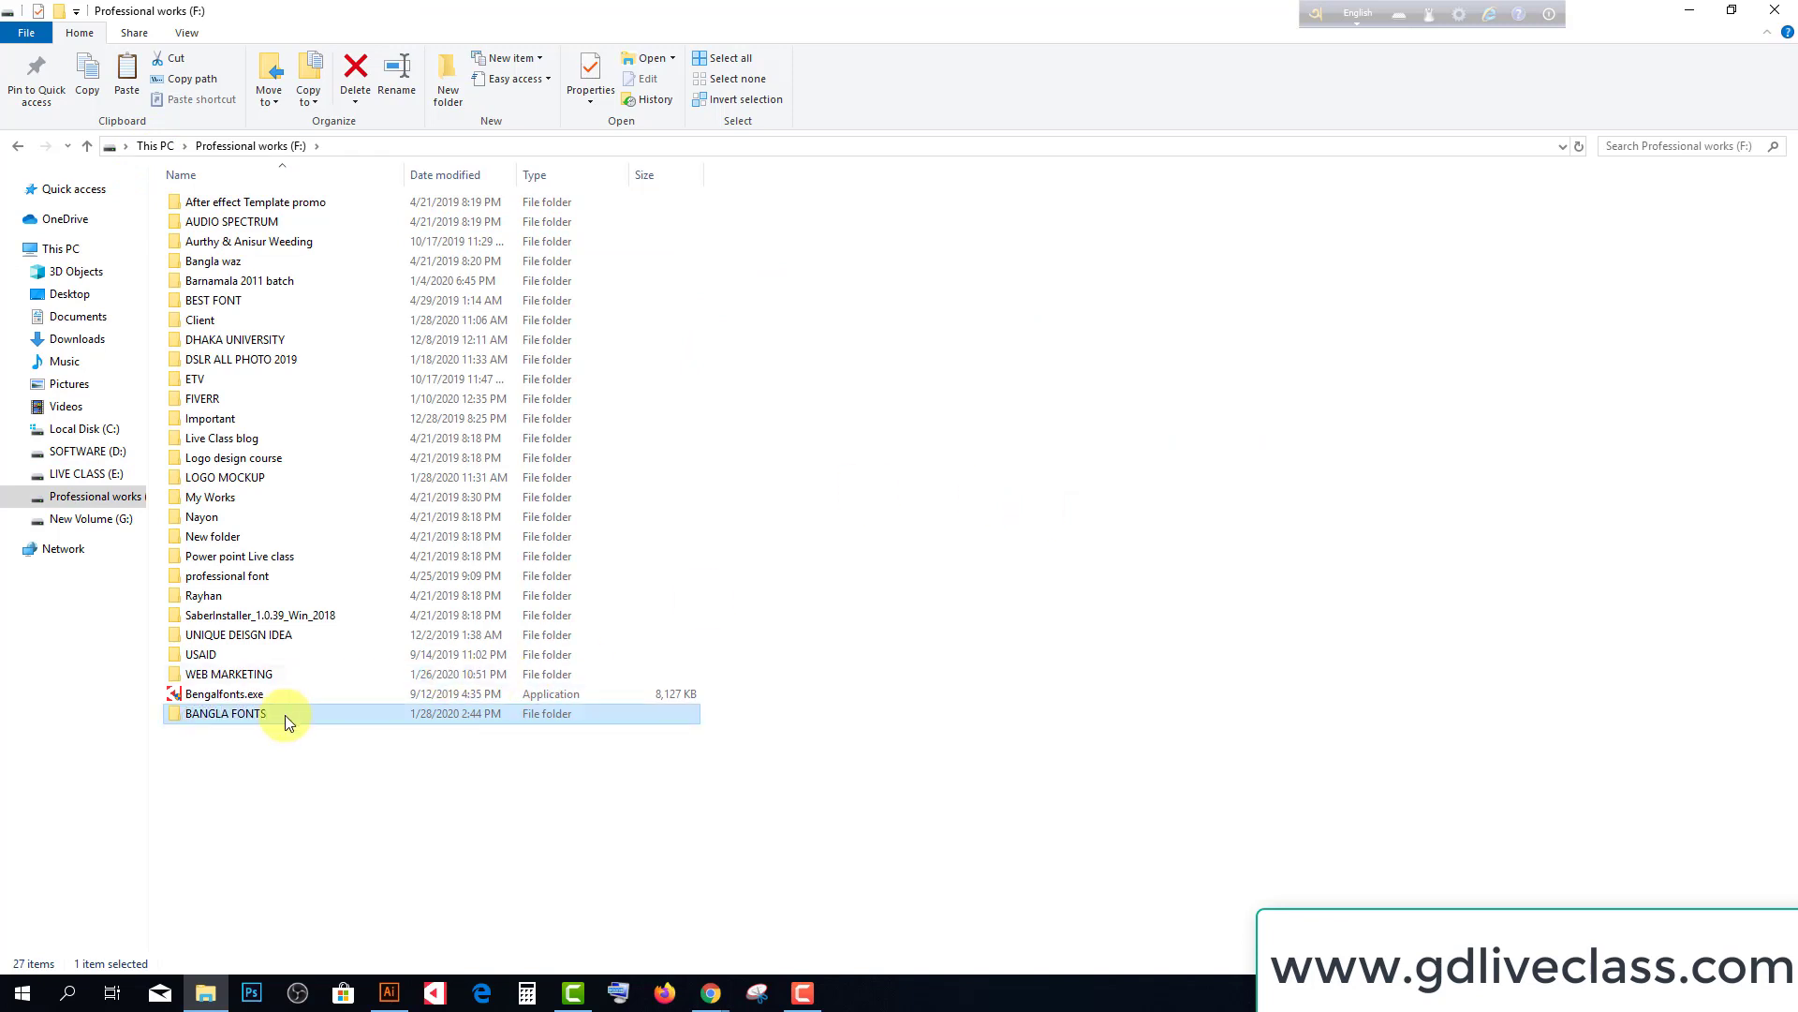
pyautogui.doubleClick(285, 715)
# Paste the zip into BANGLA FONTS and extract it into a NiladriNobanno folder
pyautogui.rightClick(450, 477)
pyautogui.click(497, 607)
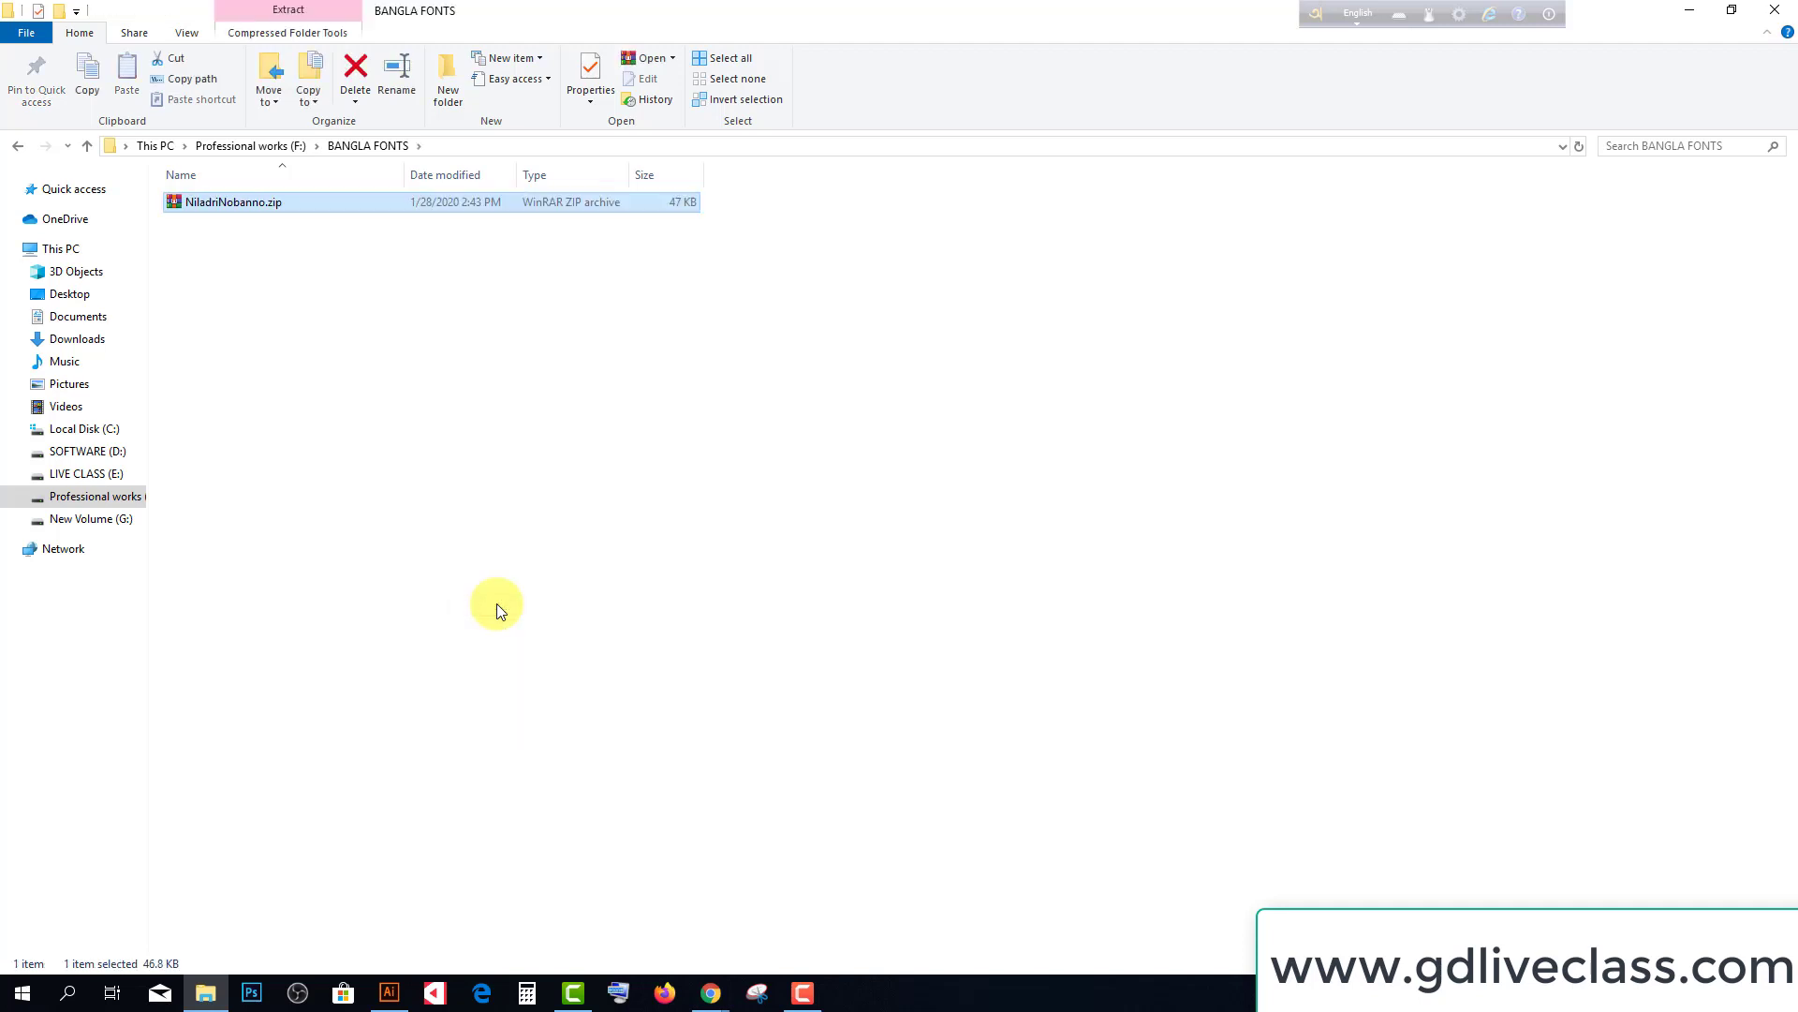
pyautogui.rightClick(223, 200)
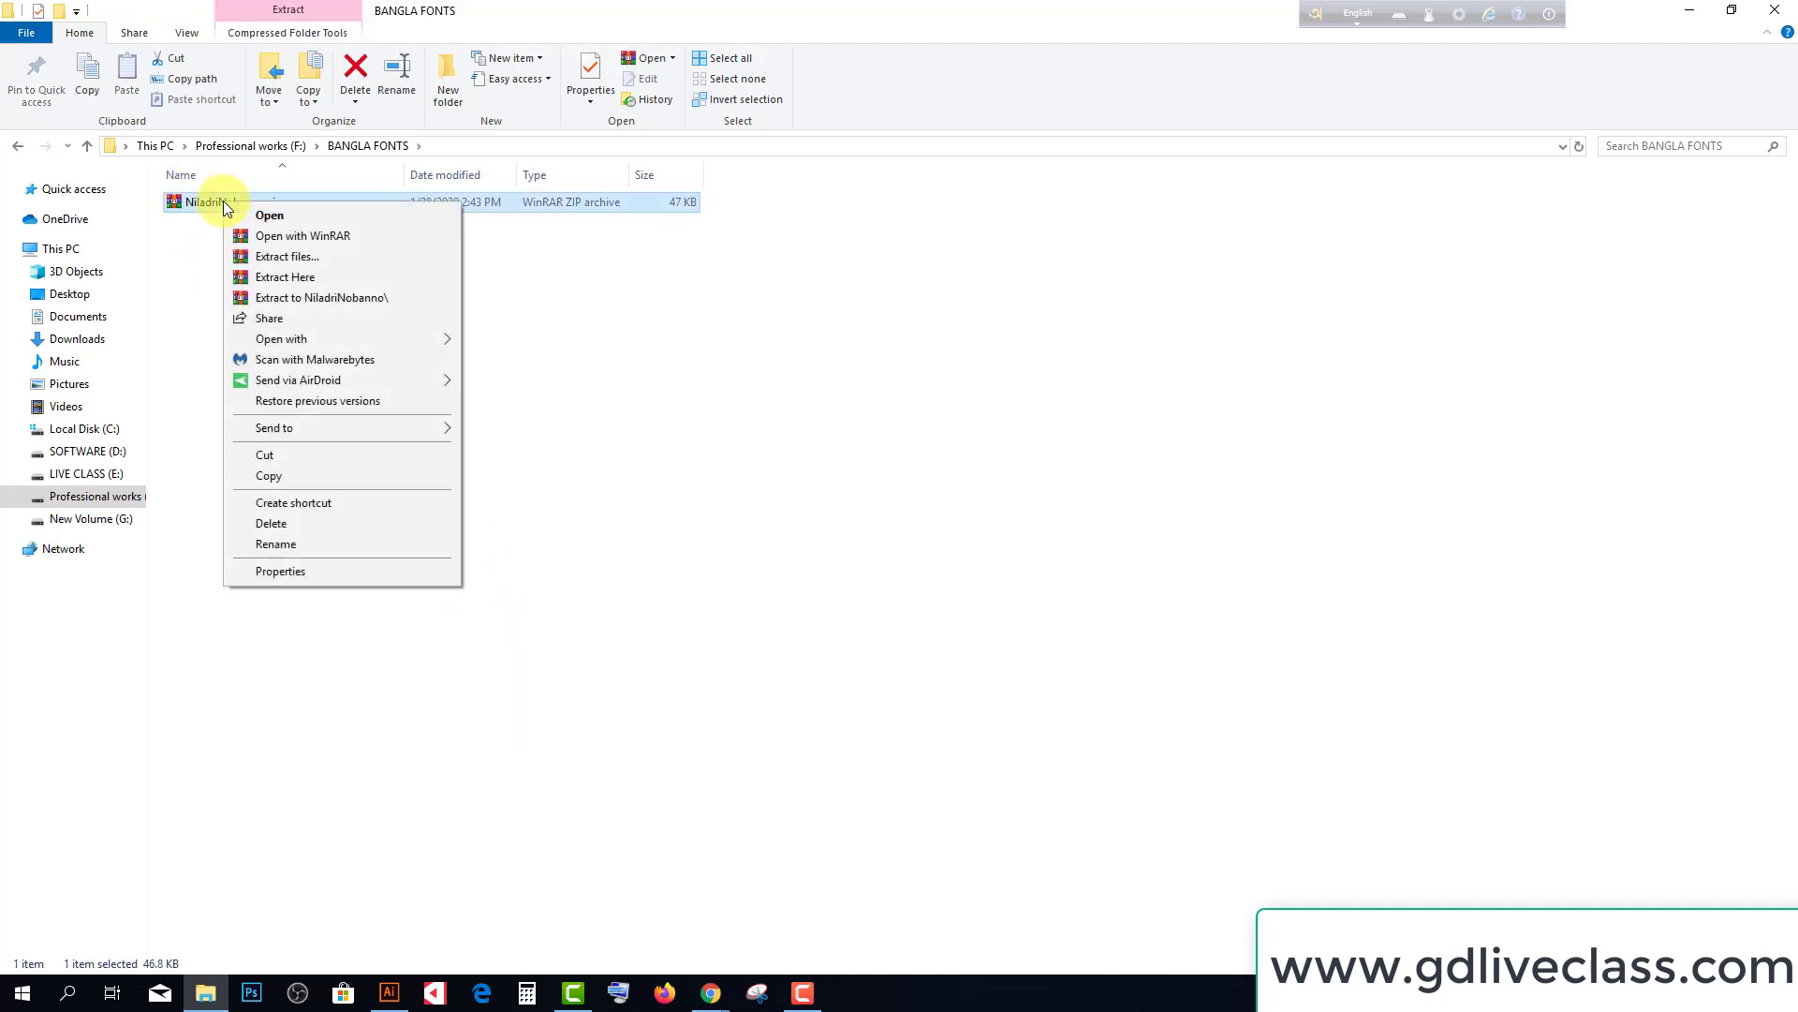
pyautogui.click(282, 256)
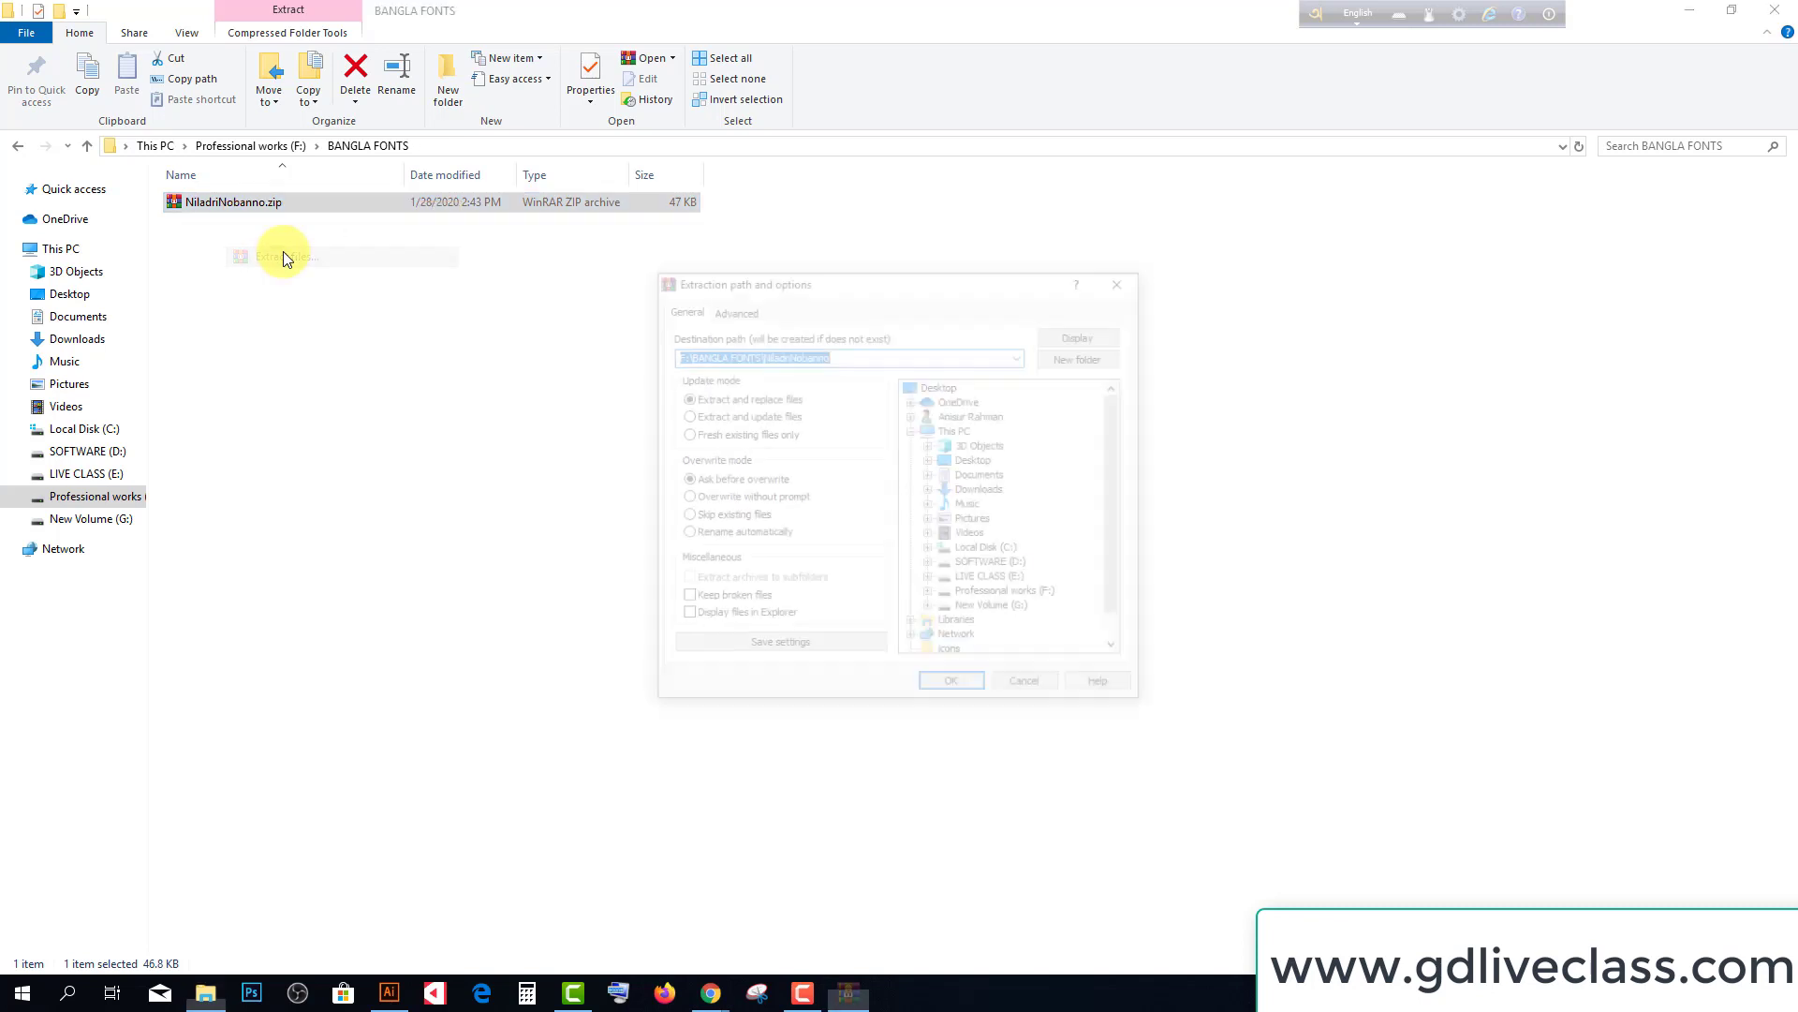
pyautogui.click(946, 684)
# Delete the zip and Readme.txt, leaving only Niladri Nobanno.ttf in the folder
pyautogui.click(216, 206)
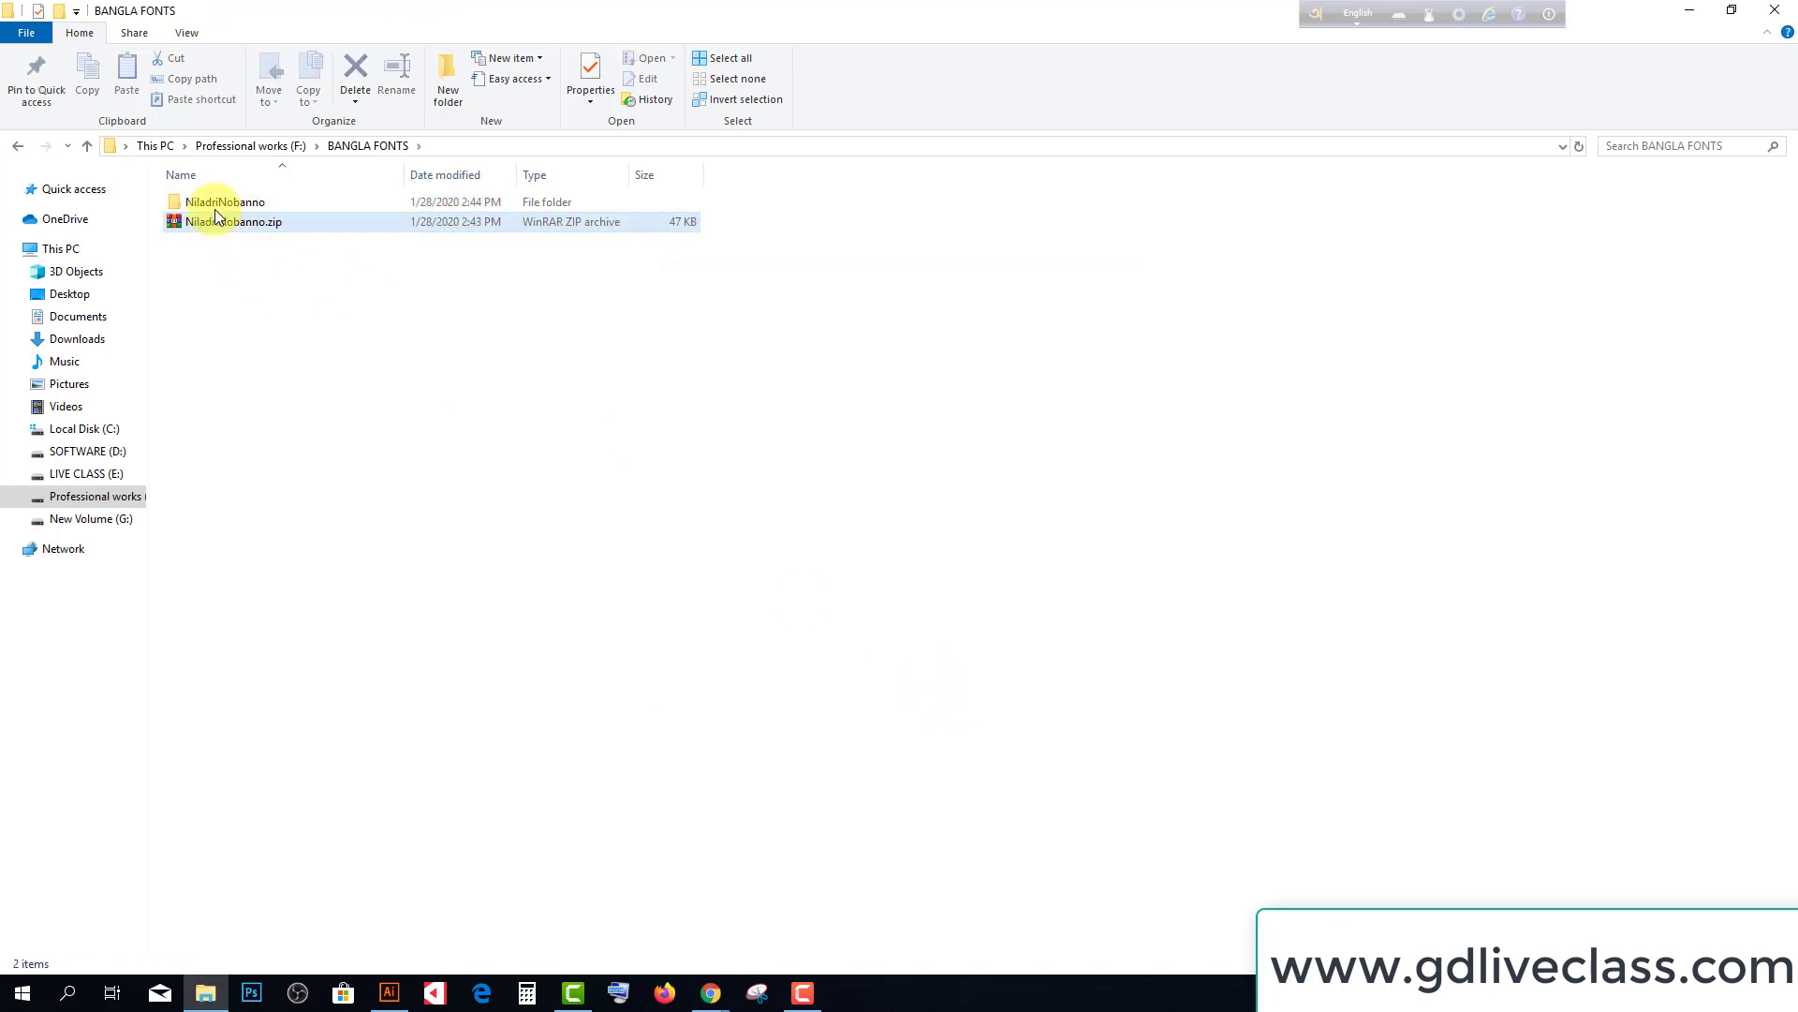
pyautogui.click(248, 225)
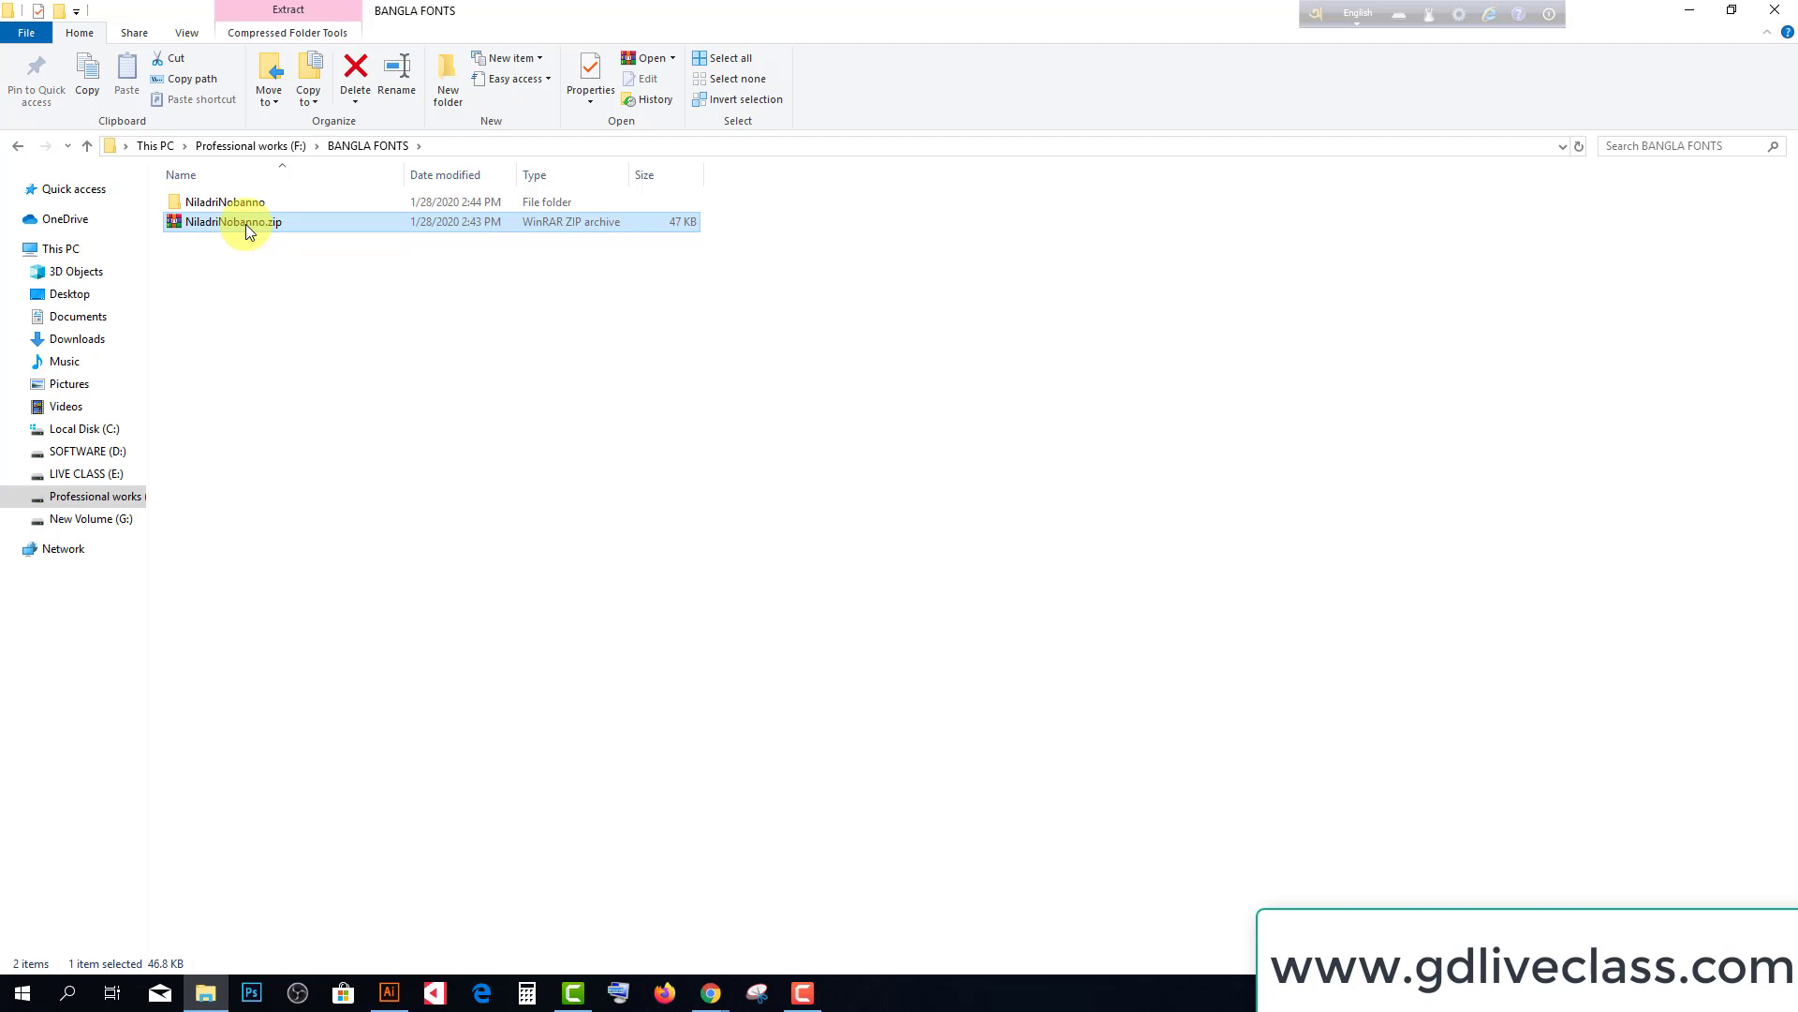
pyautogui.press('Delete')
pyautogui.click(218, 206)
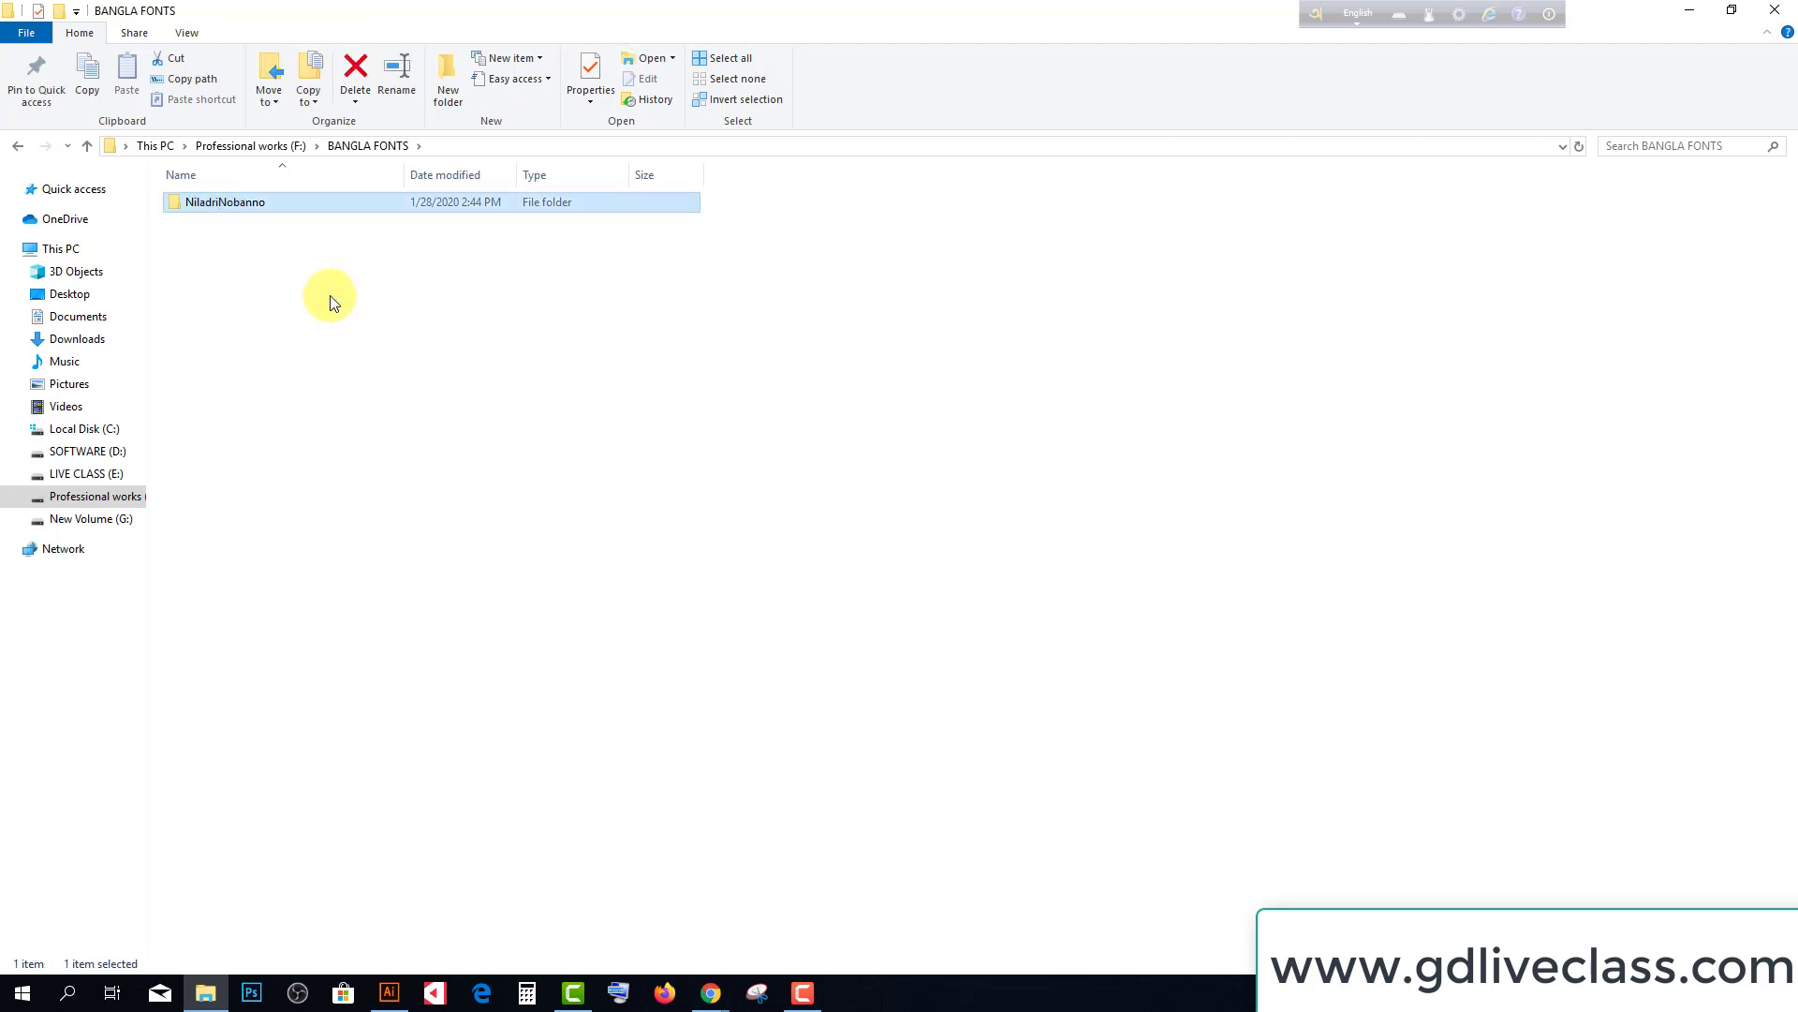
pyautogui.doubleClick(229, 198)
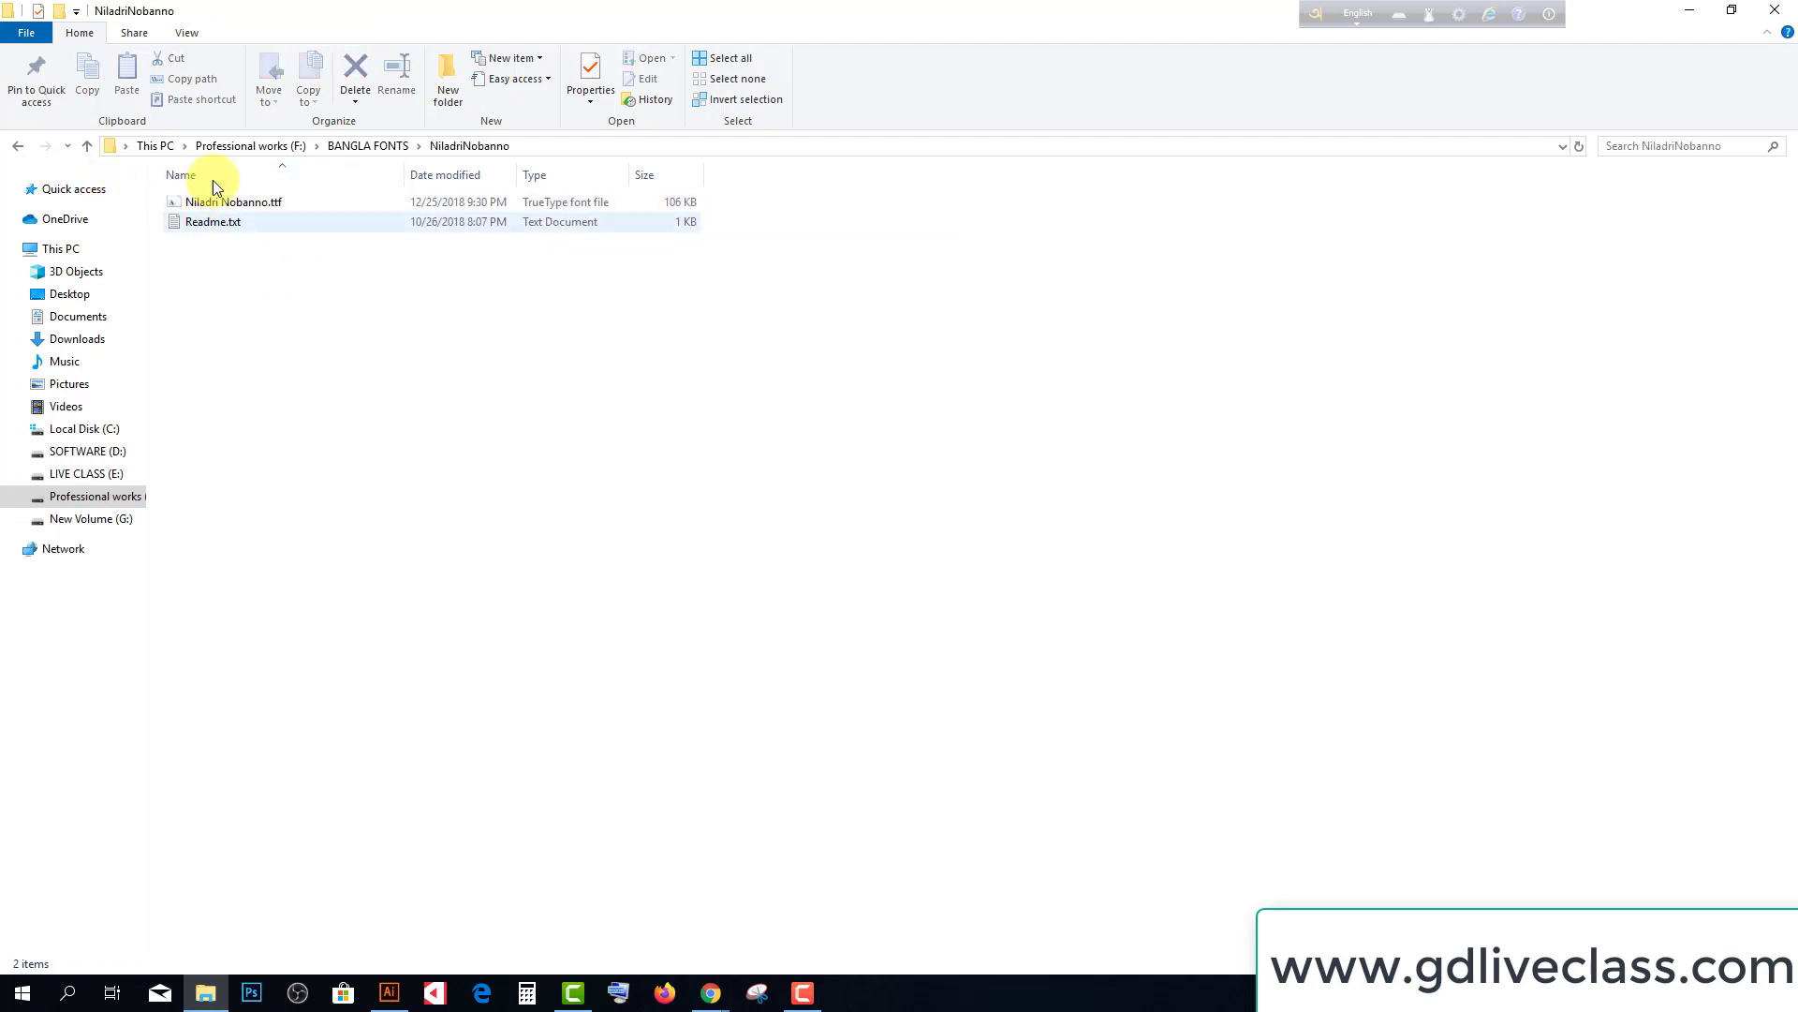
pyautogui.click(197, 227)
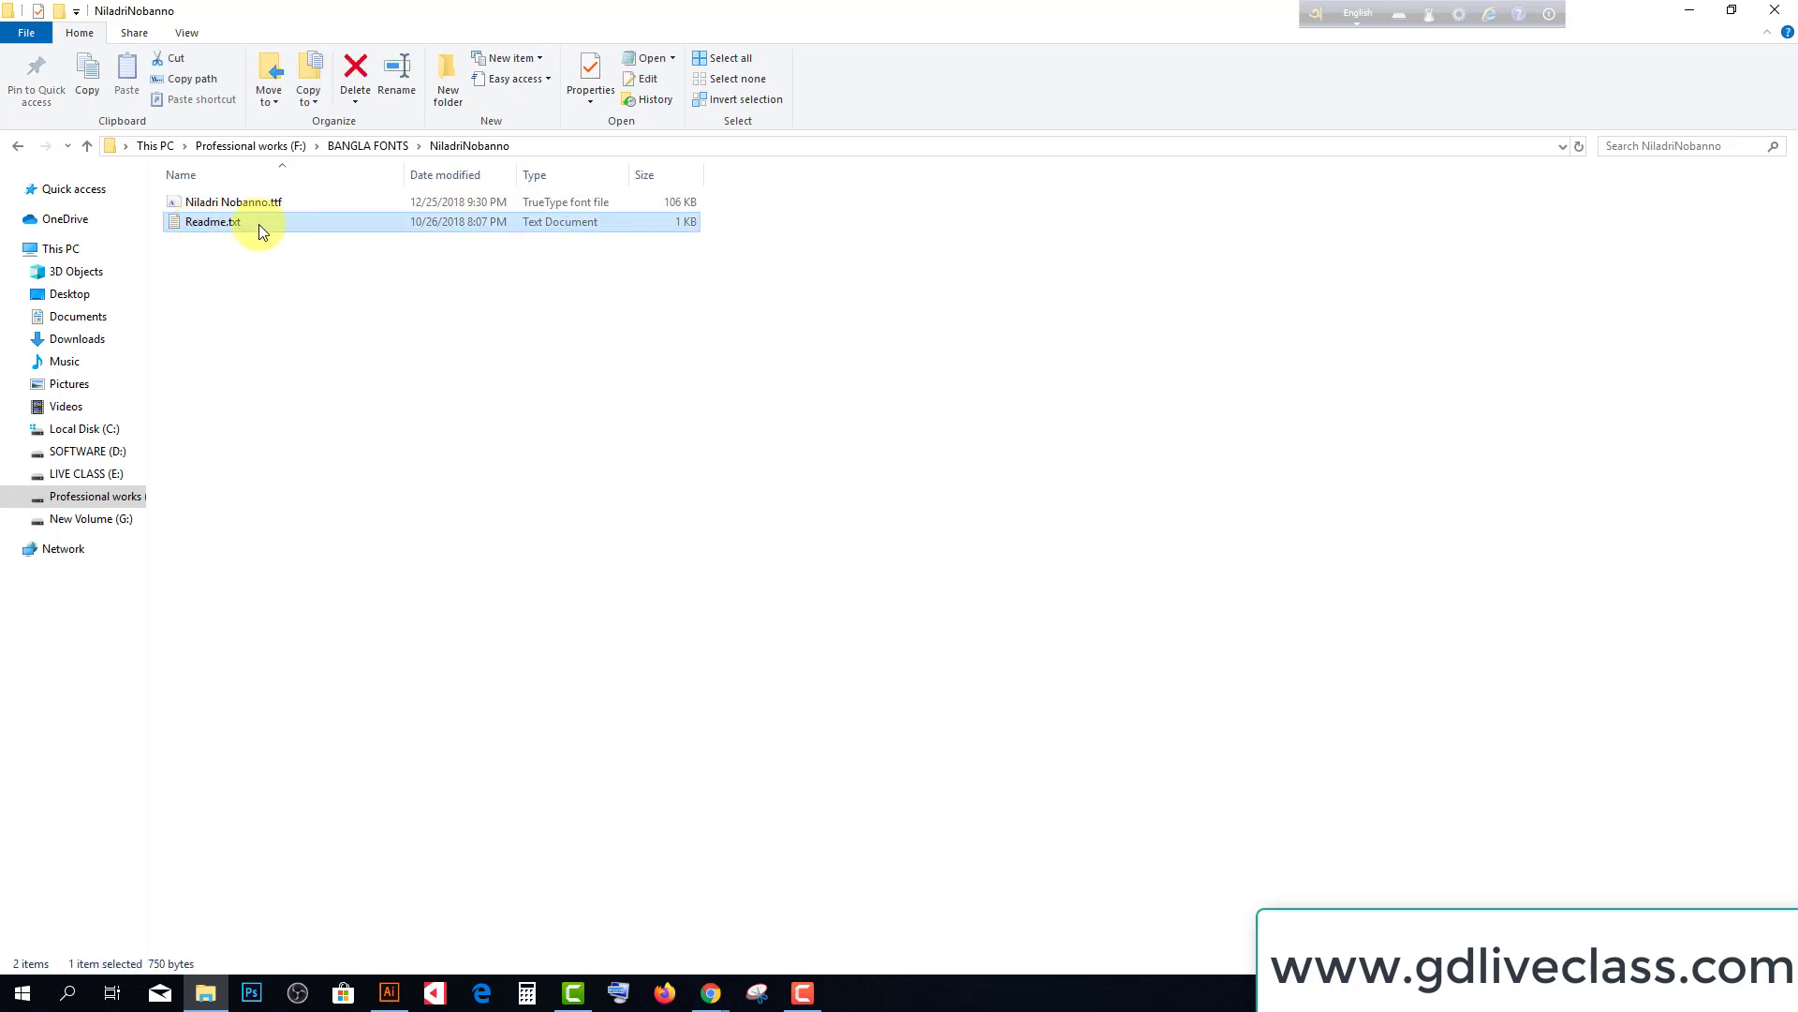
pyautogui.press('Delete')
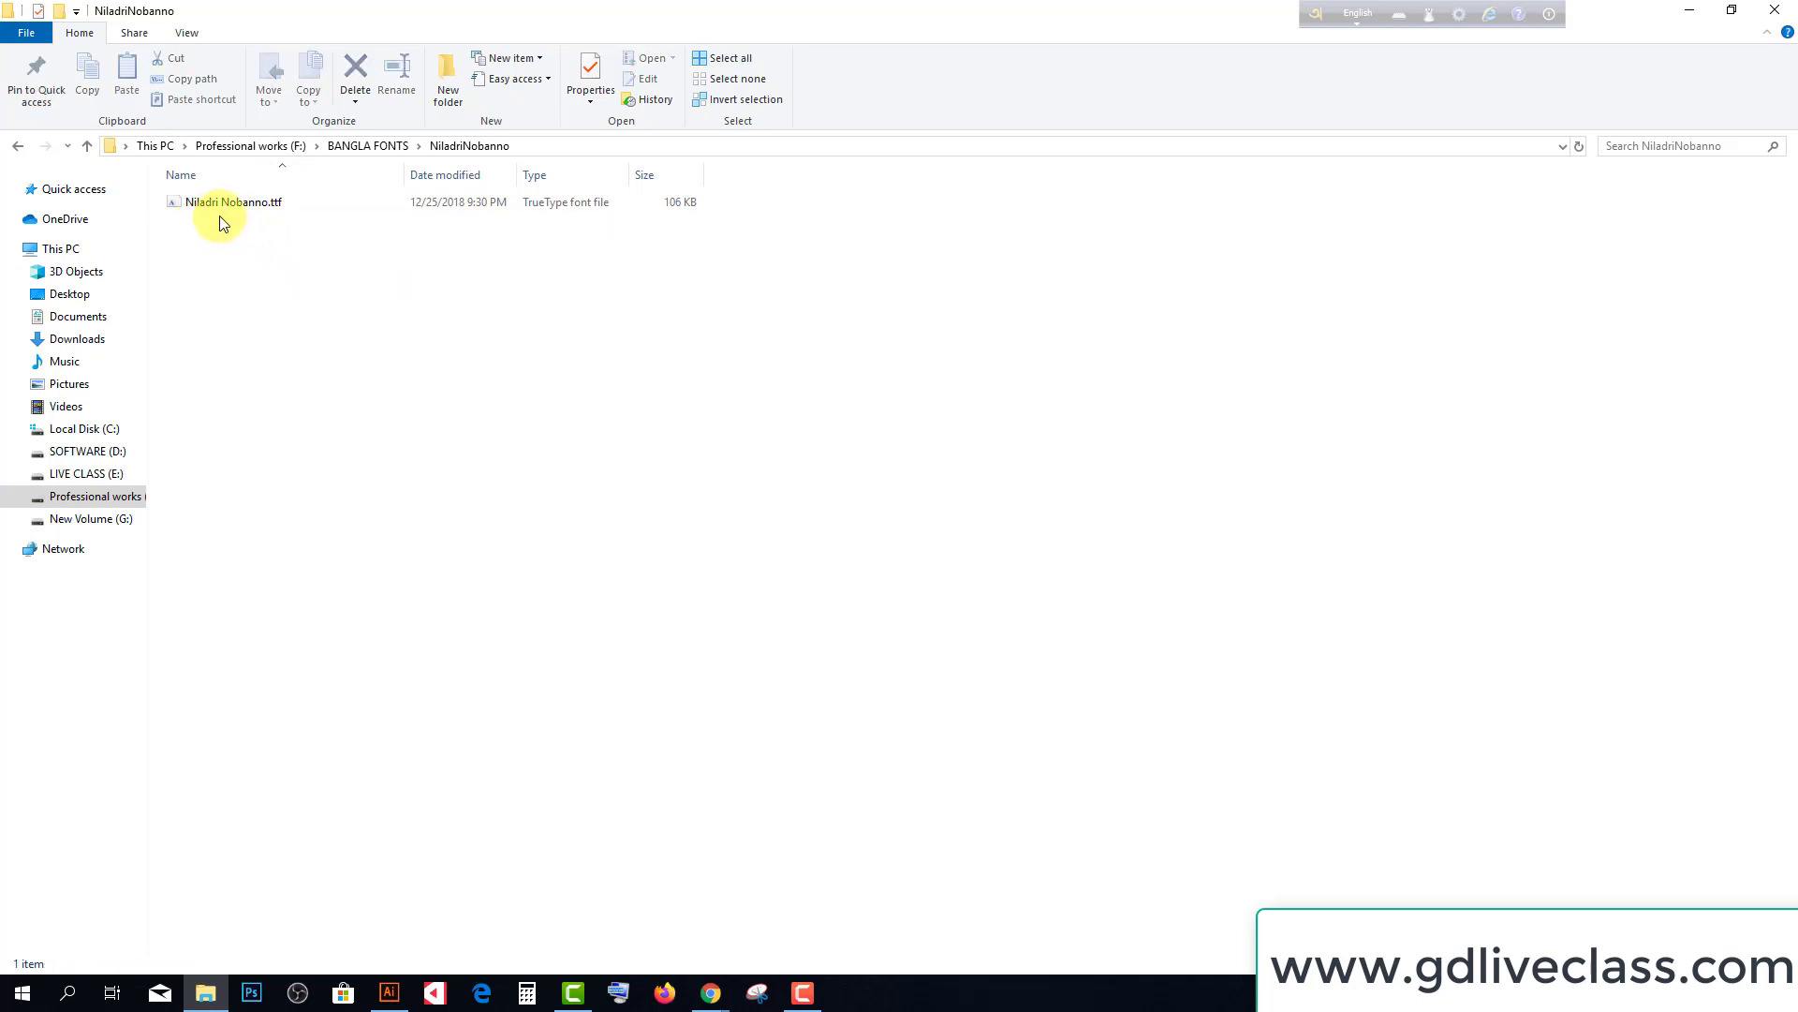
# Install Niladri Nobanno Bold from Niladri Nobanno.ttf and close the font preview
pyautogui.doubleClick(233, 203)
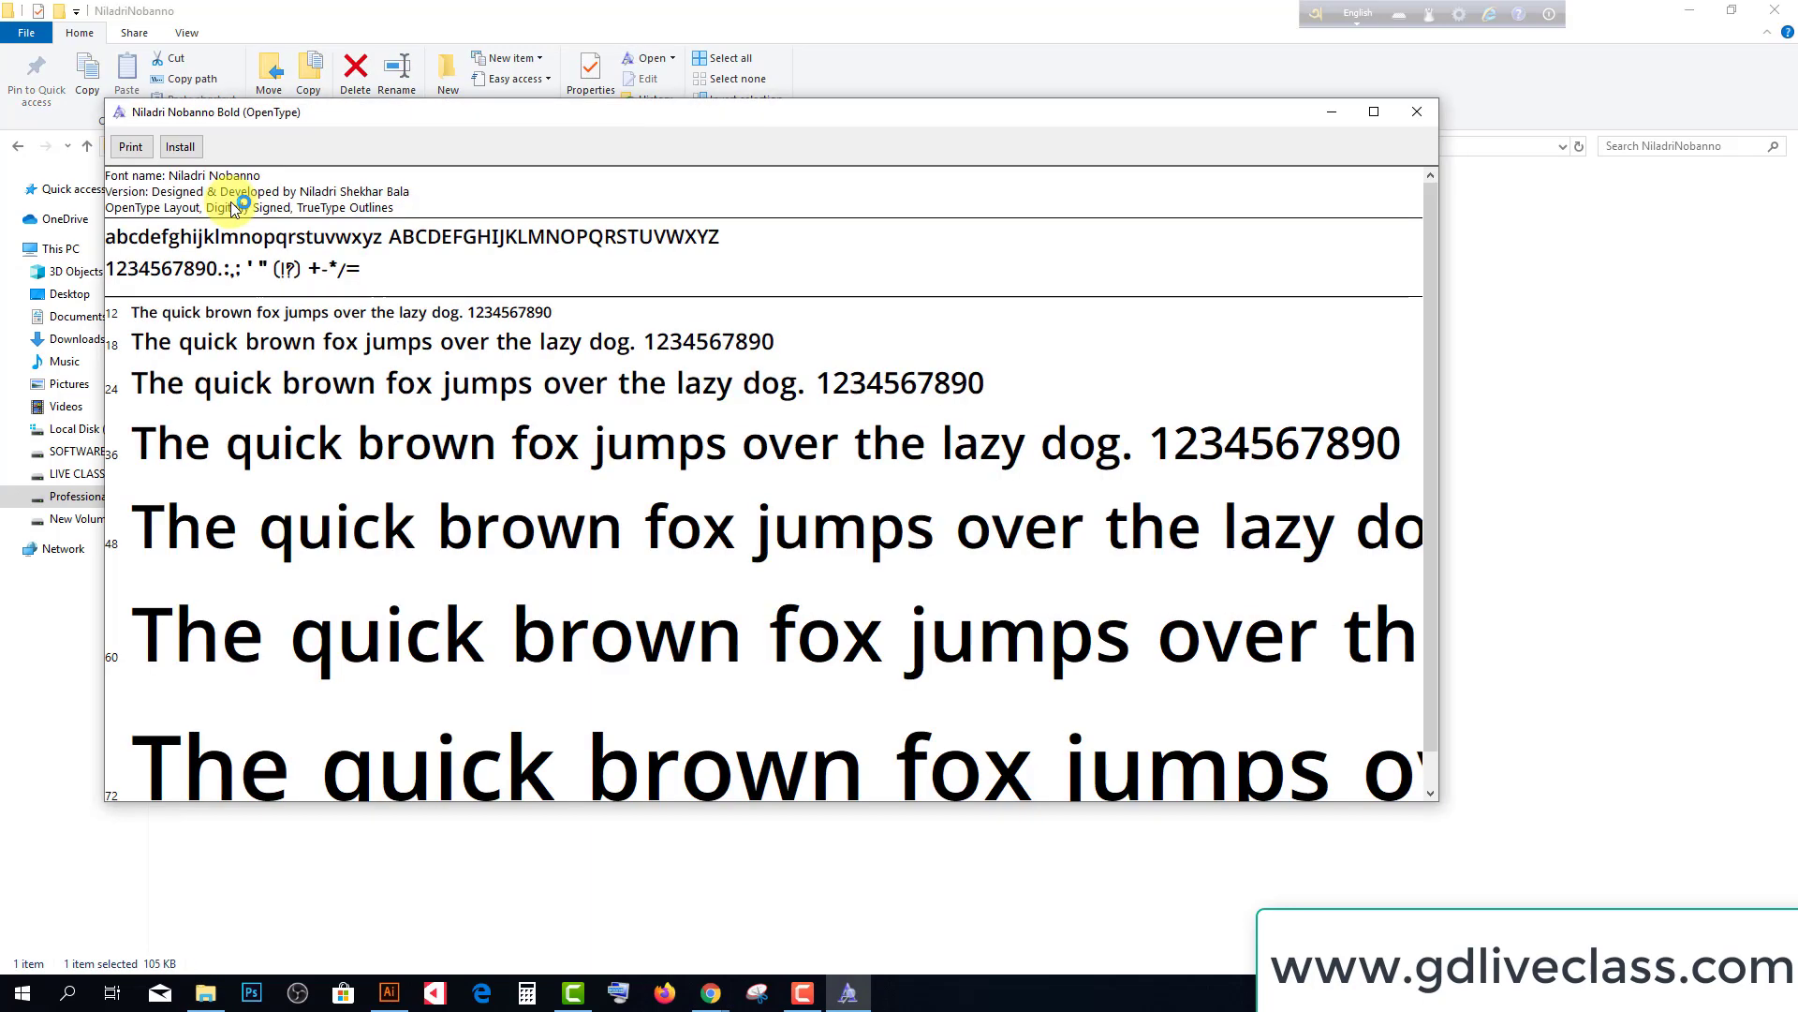
pyautogui.click(179, 149)
pyautogui.click(1417, 111)
pyautogui.click(670, 349)
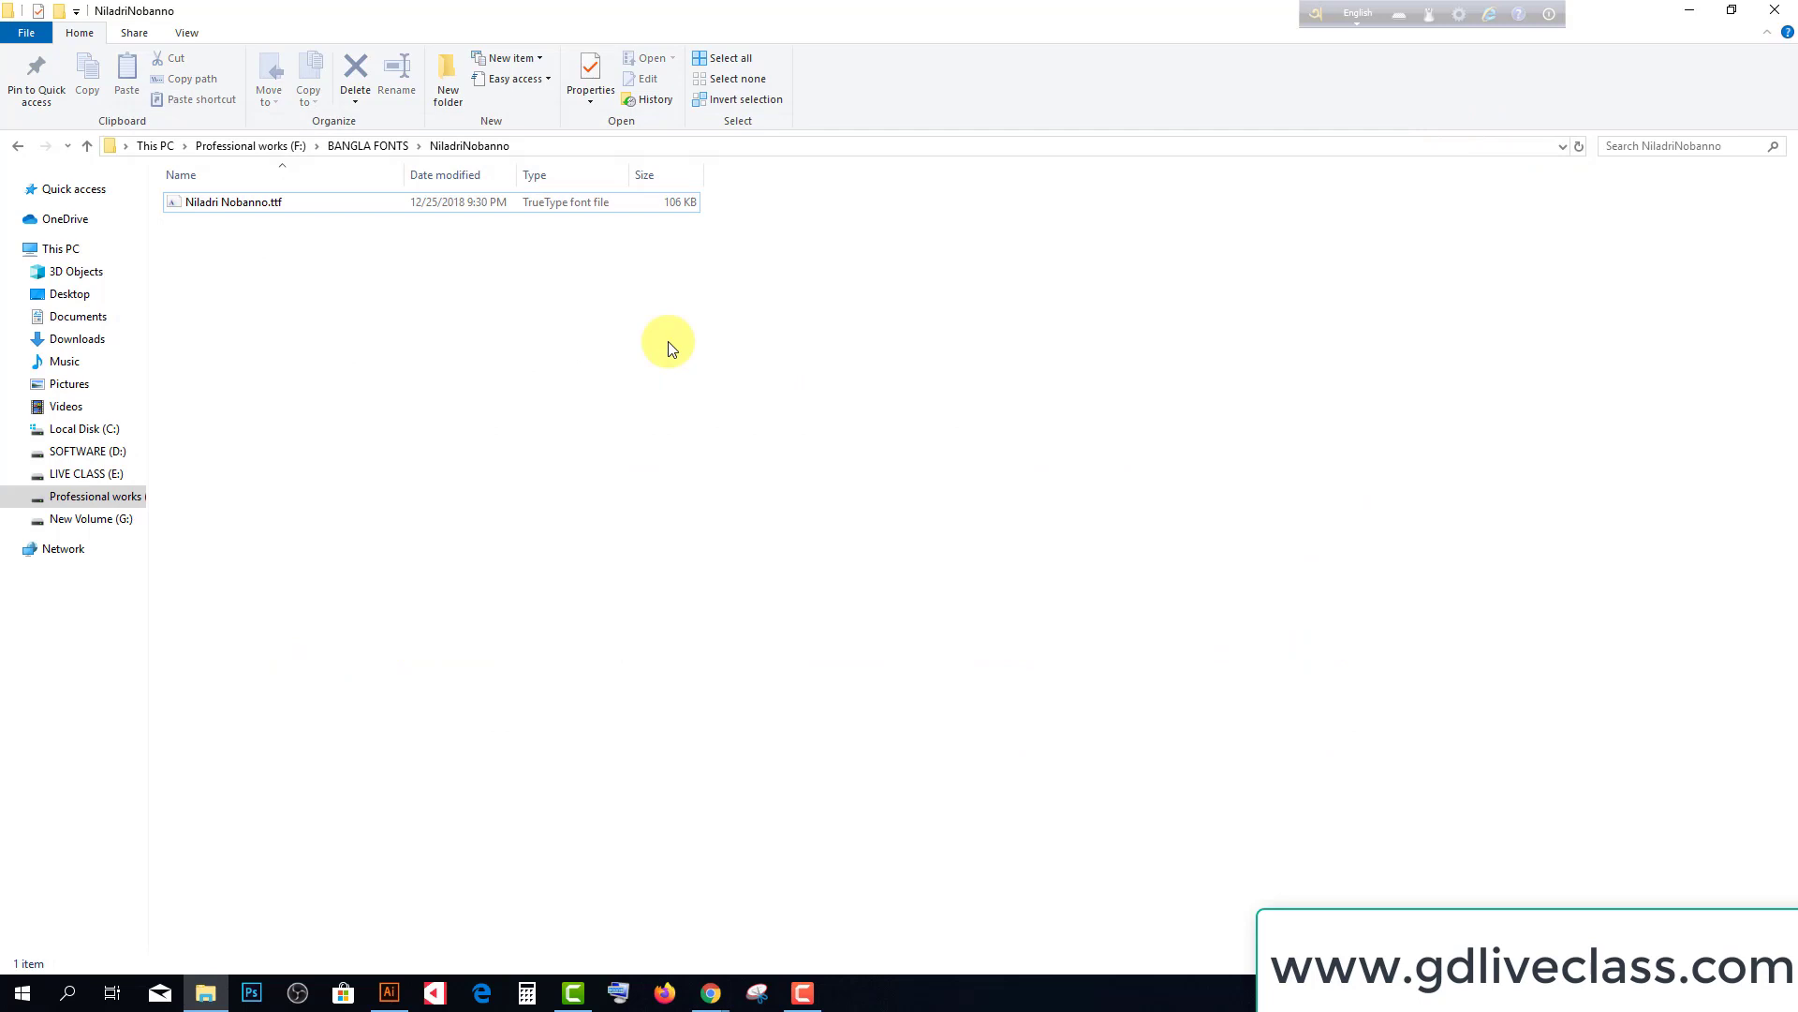
# Create a new 500 by 500 pt Illustrator document
pyautogui.click(388, 992)
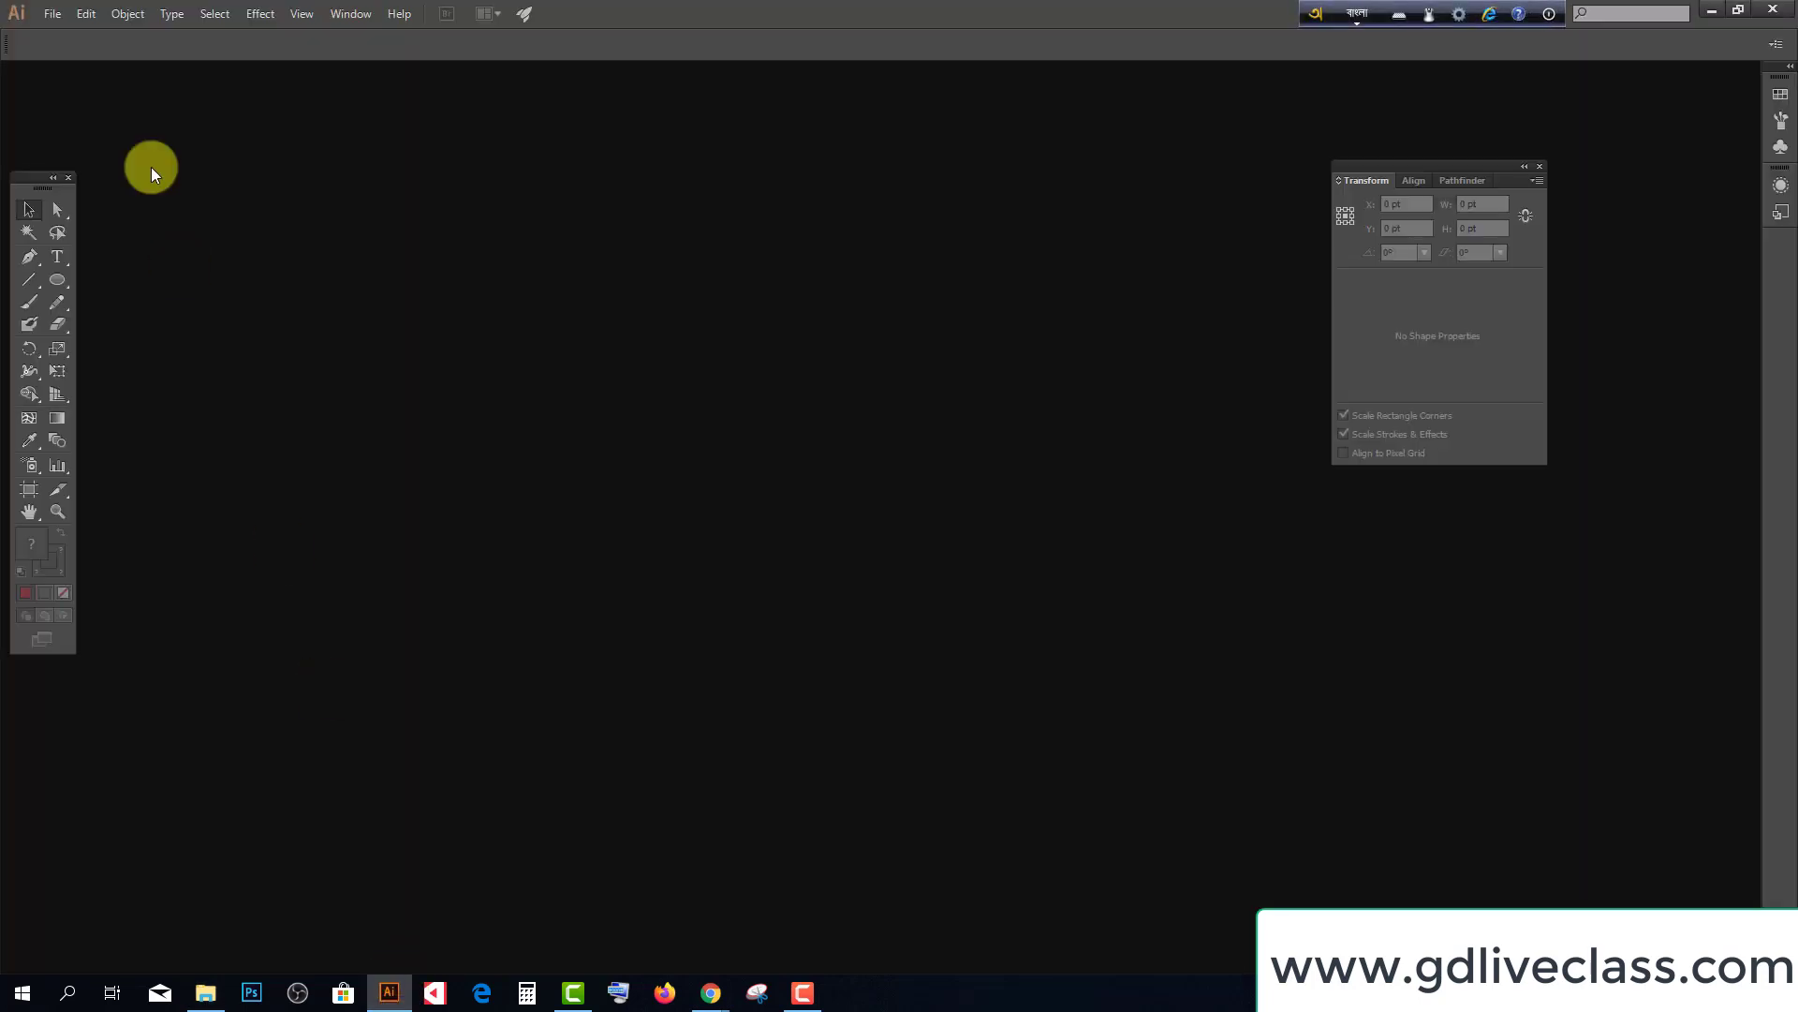
pyautogui.click(53, 15)
pyautogui.click(75, 35)
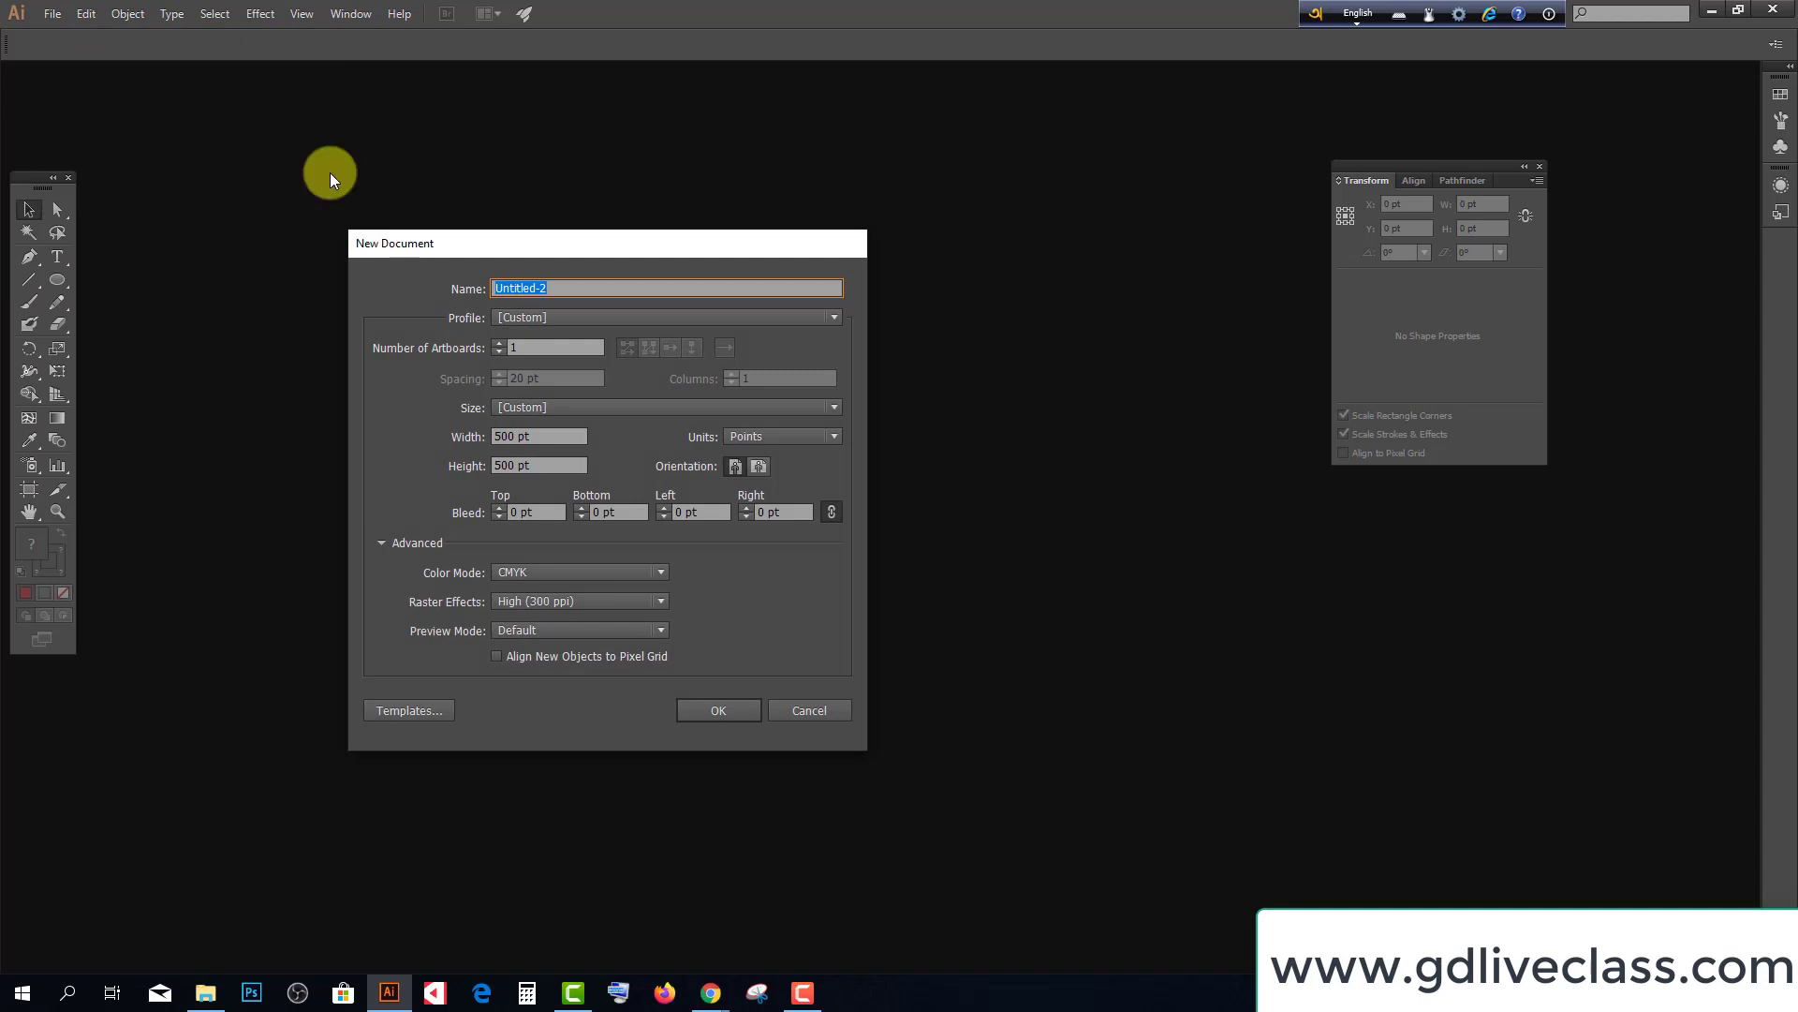
pyautogui.click(739, 707)
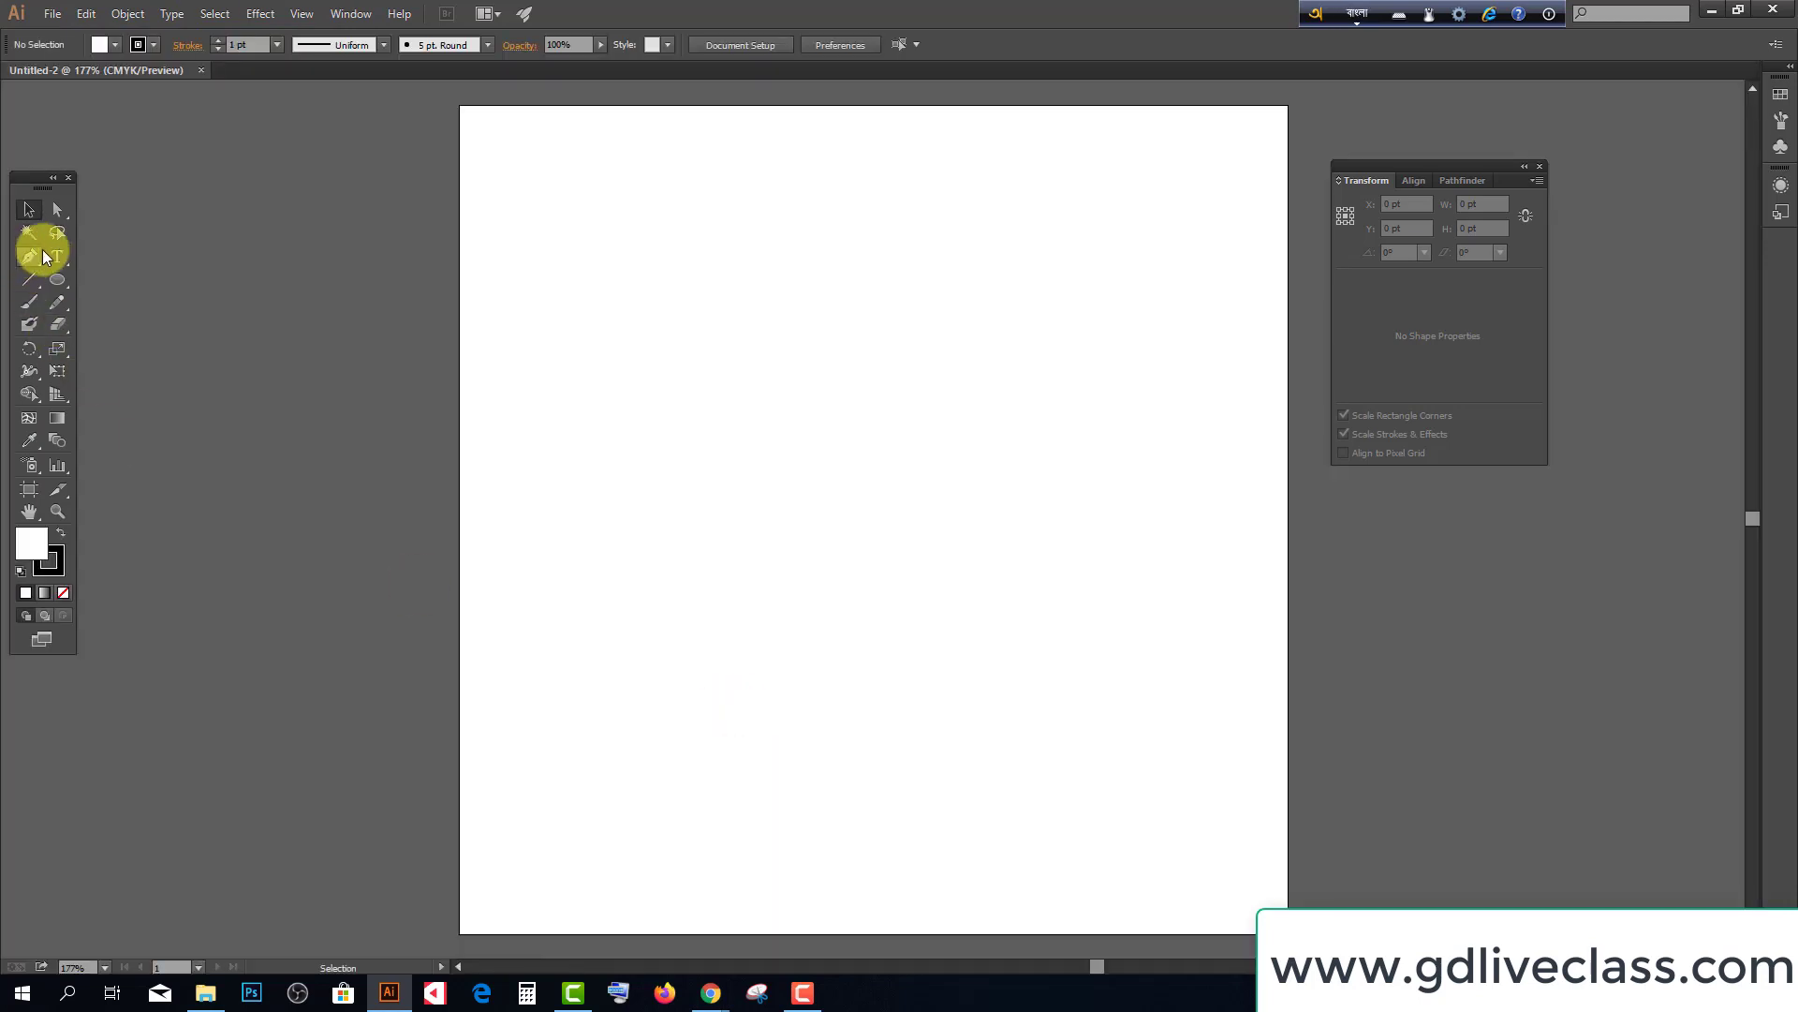
# Start a Type tool text point and set the font to Niladri Nobanno Bold via 'NIL'
pyautogui.click(47, 251)
pyautogui.click(639, 313)
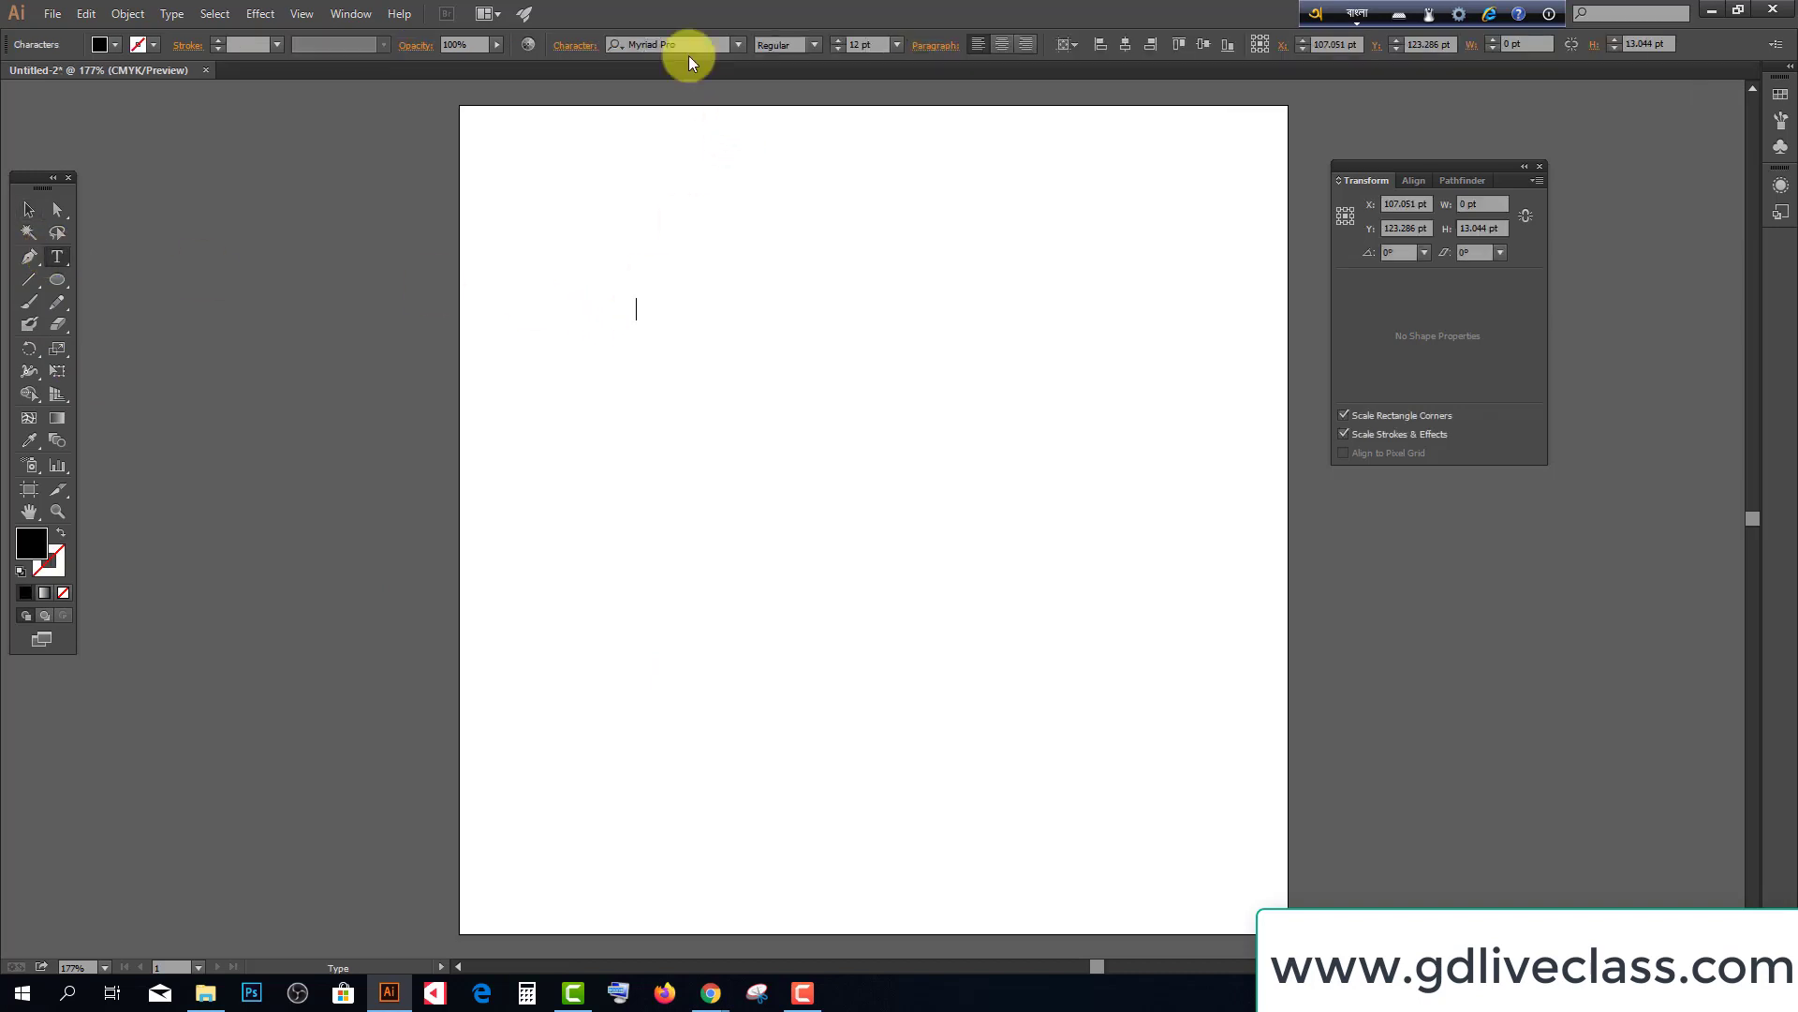
pyautogui.click(680, 43)
pyautogui.write('Sut')
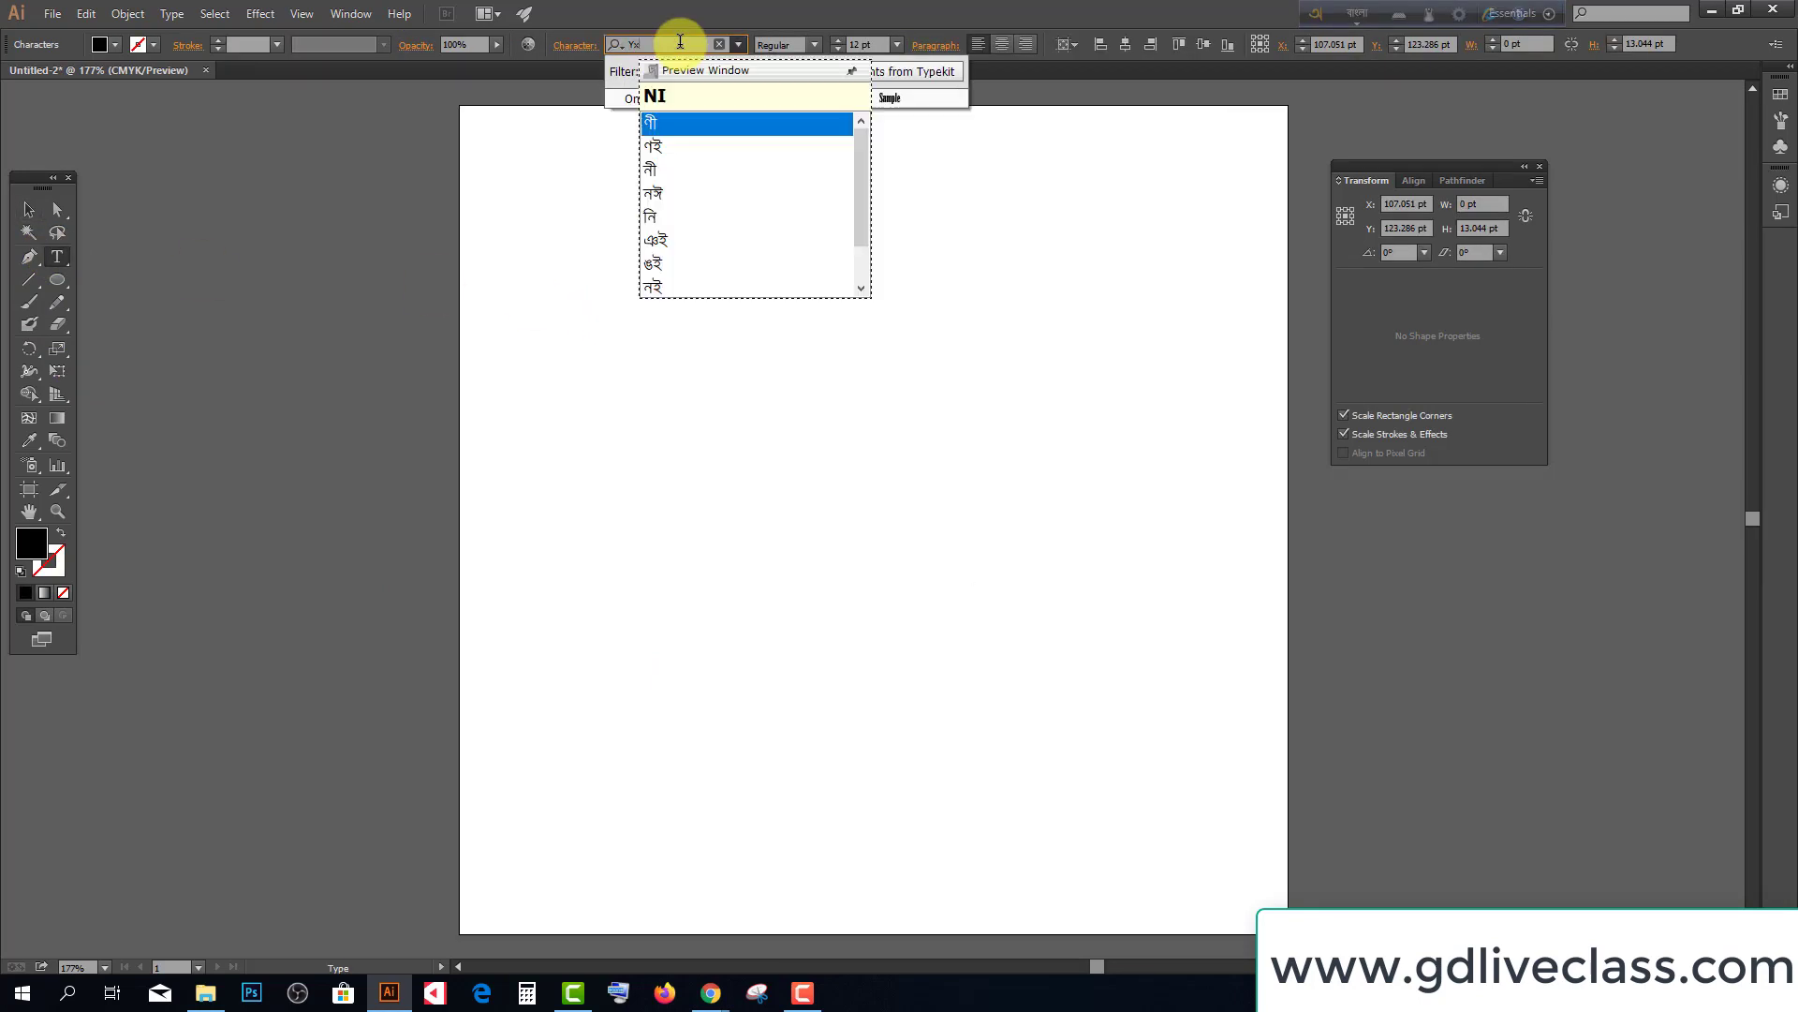
pyautogui.press('BackSpace')
pyautogui.press('BackSpace')
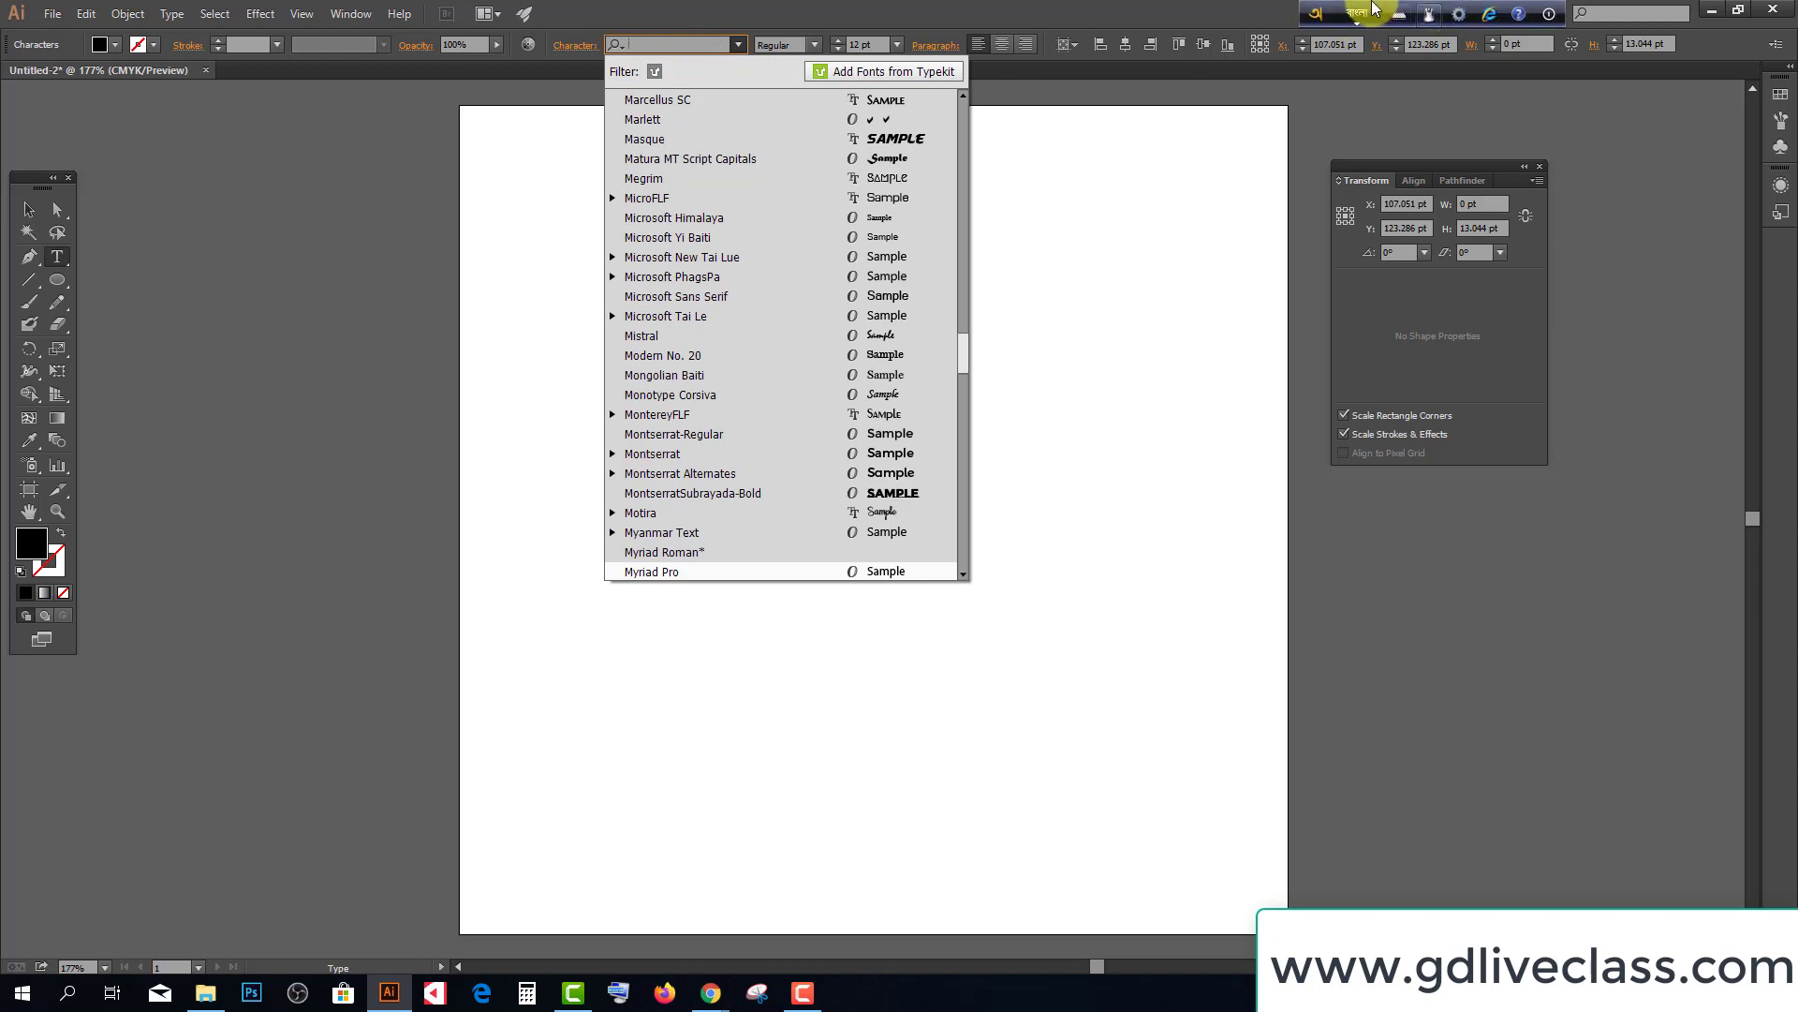
pyautogui.click(1358, 13)
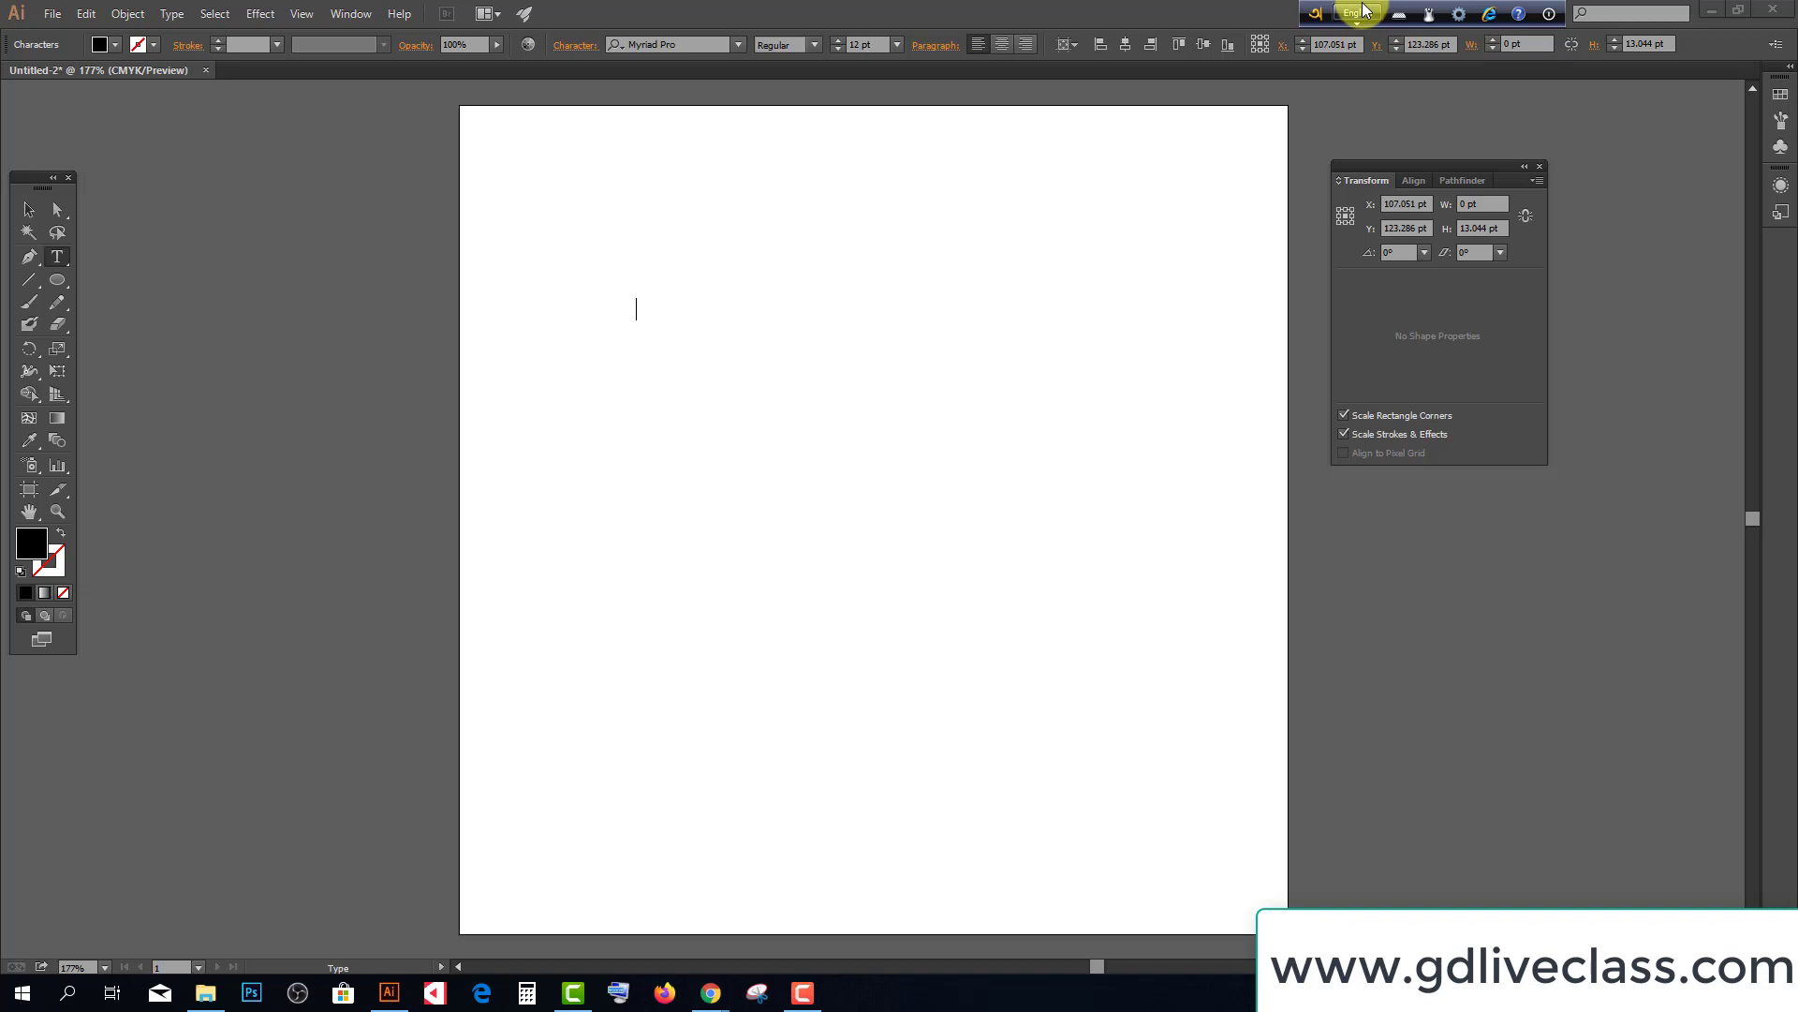
pyautogui.doubleClick(667, 45)
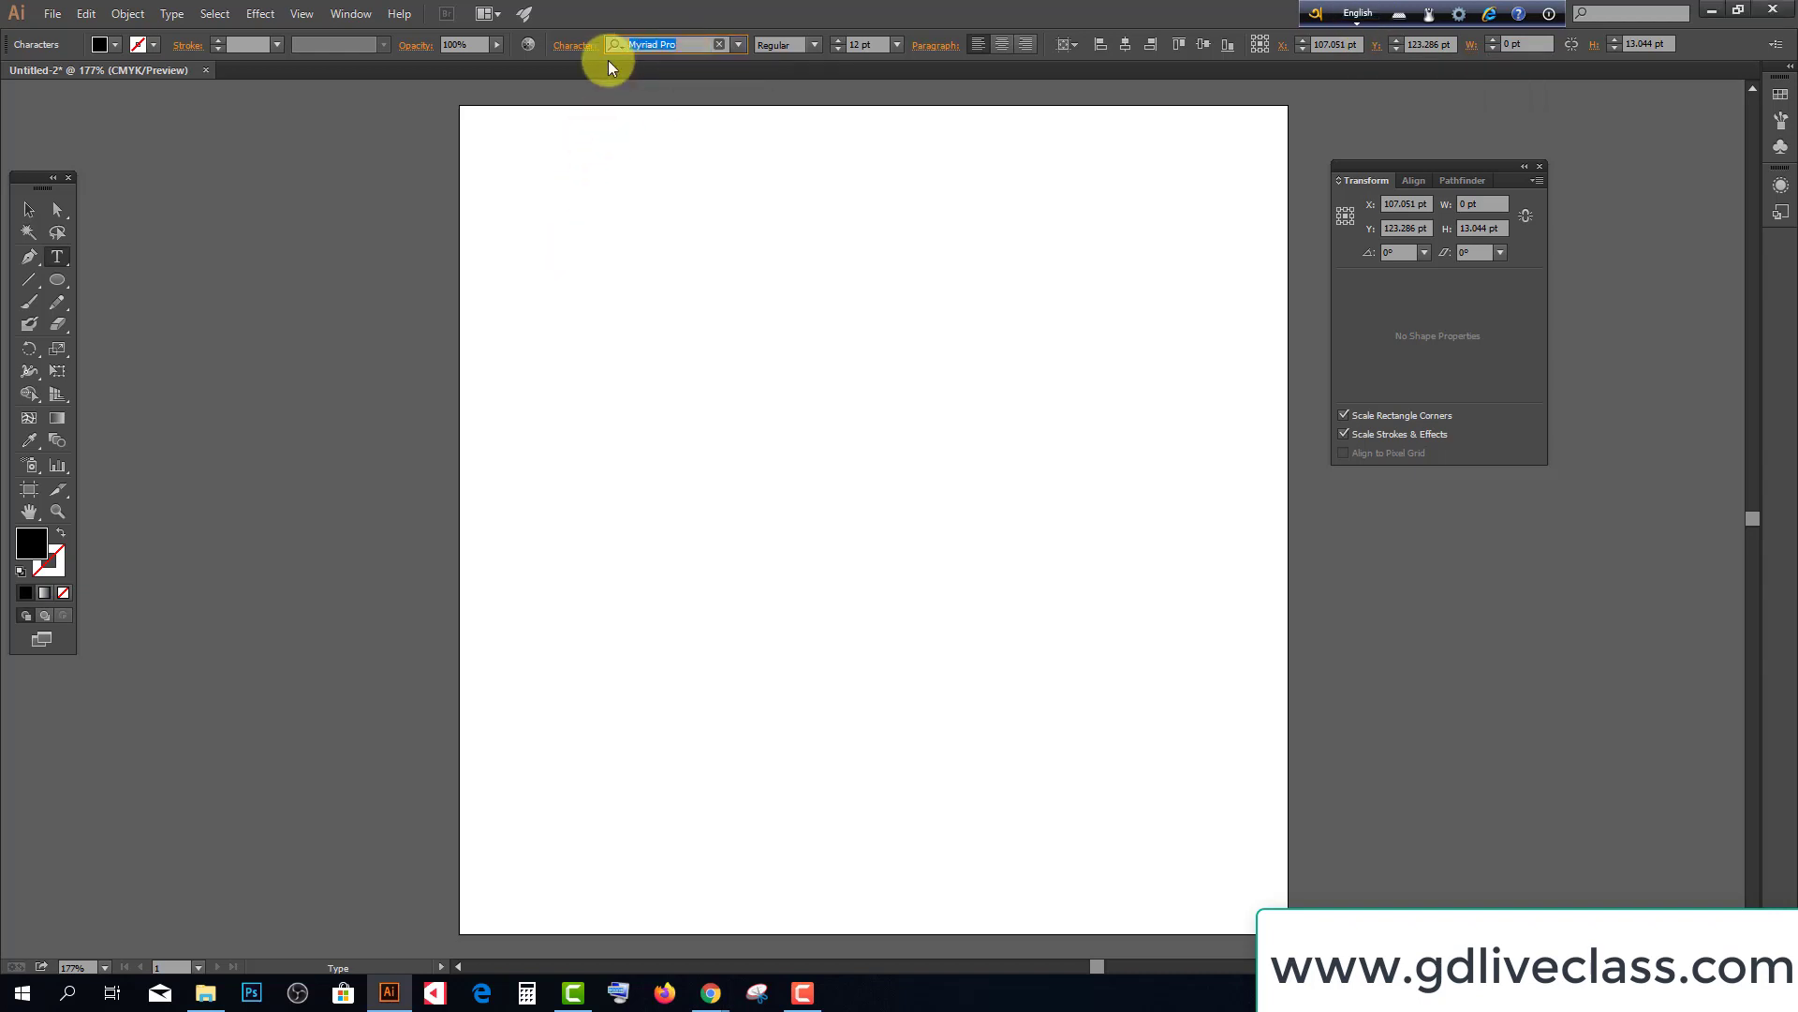
pyautogui.write('NIL')
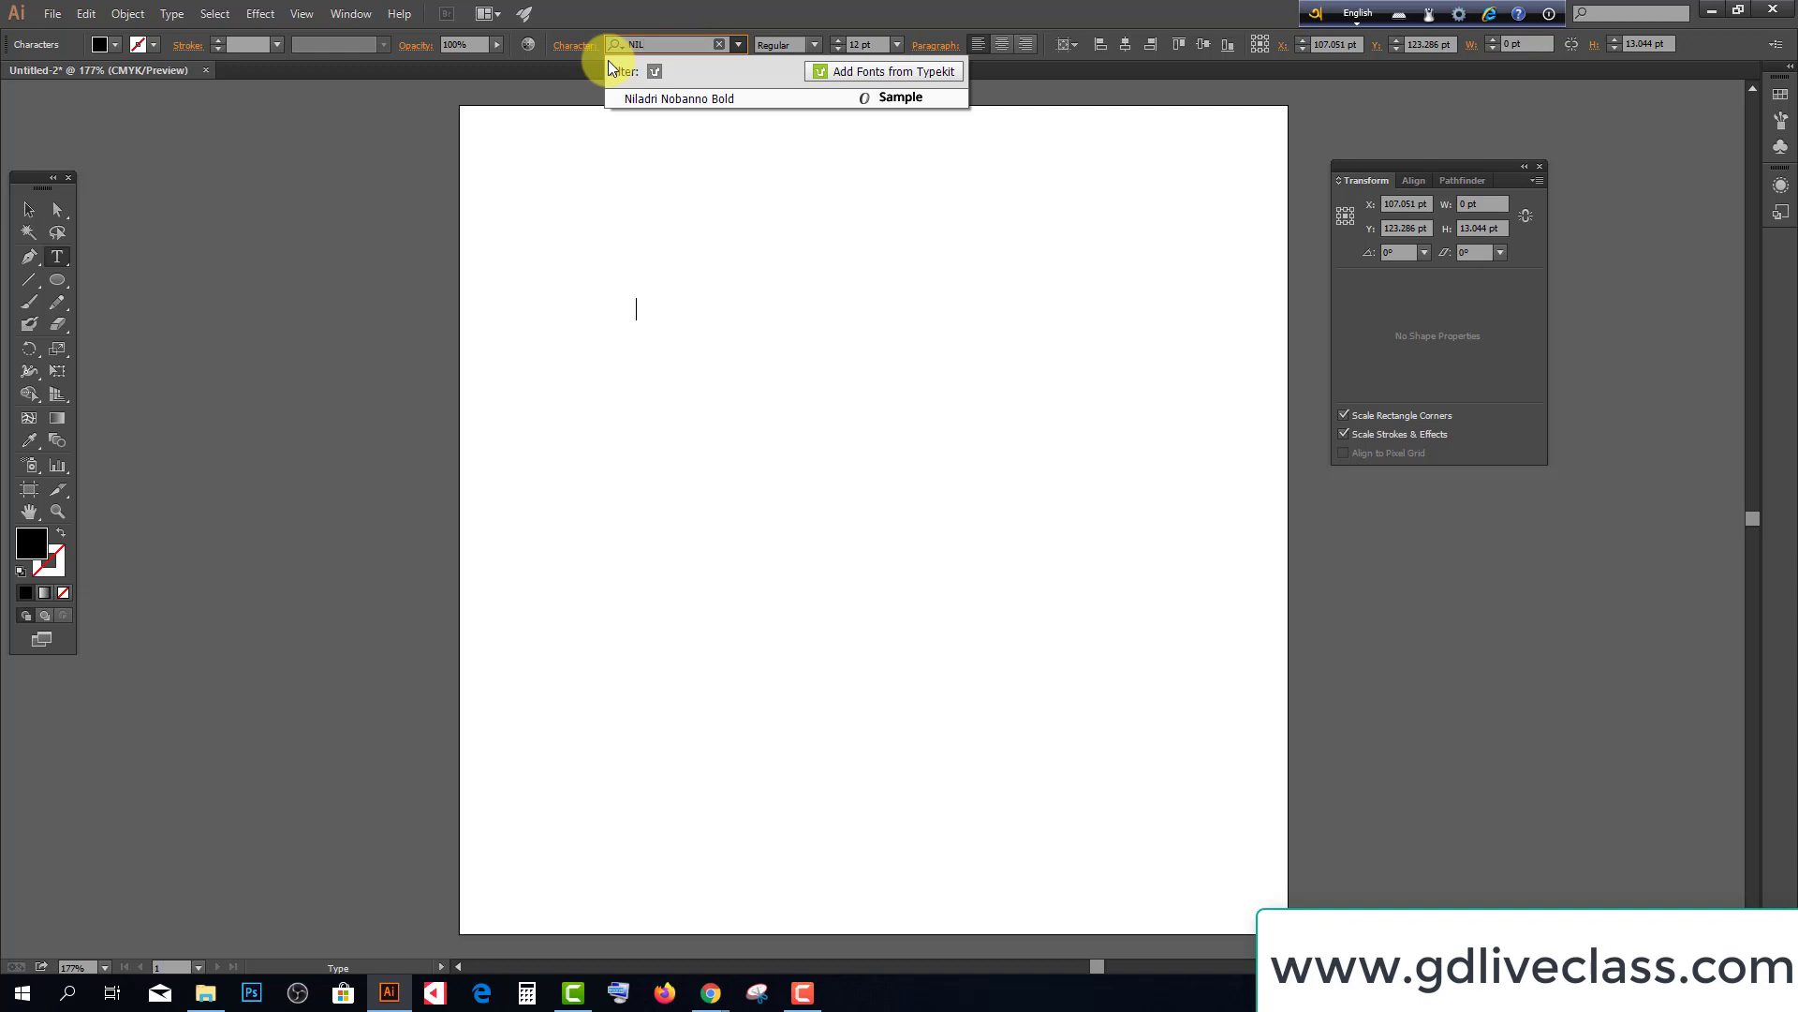
pyautogui.click(682, 96)
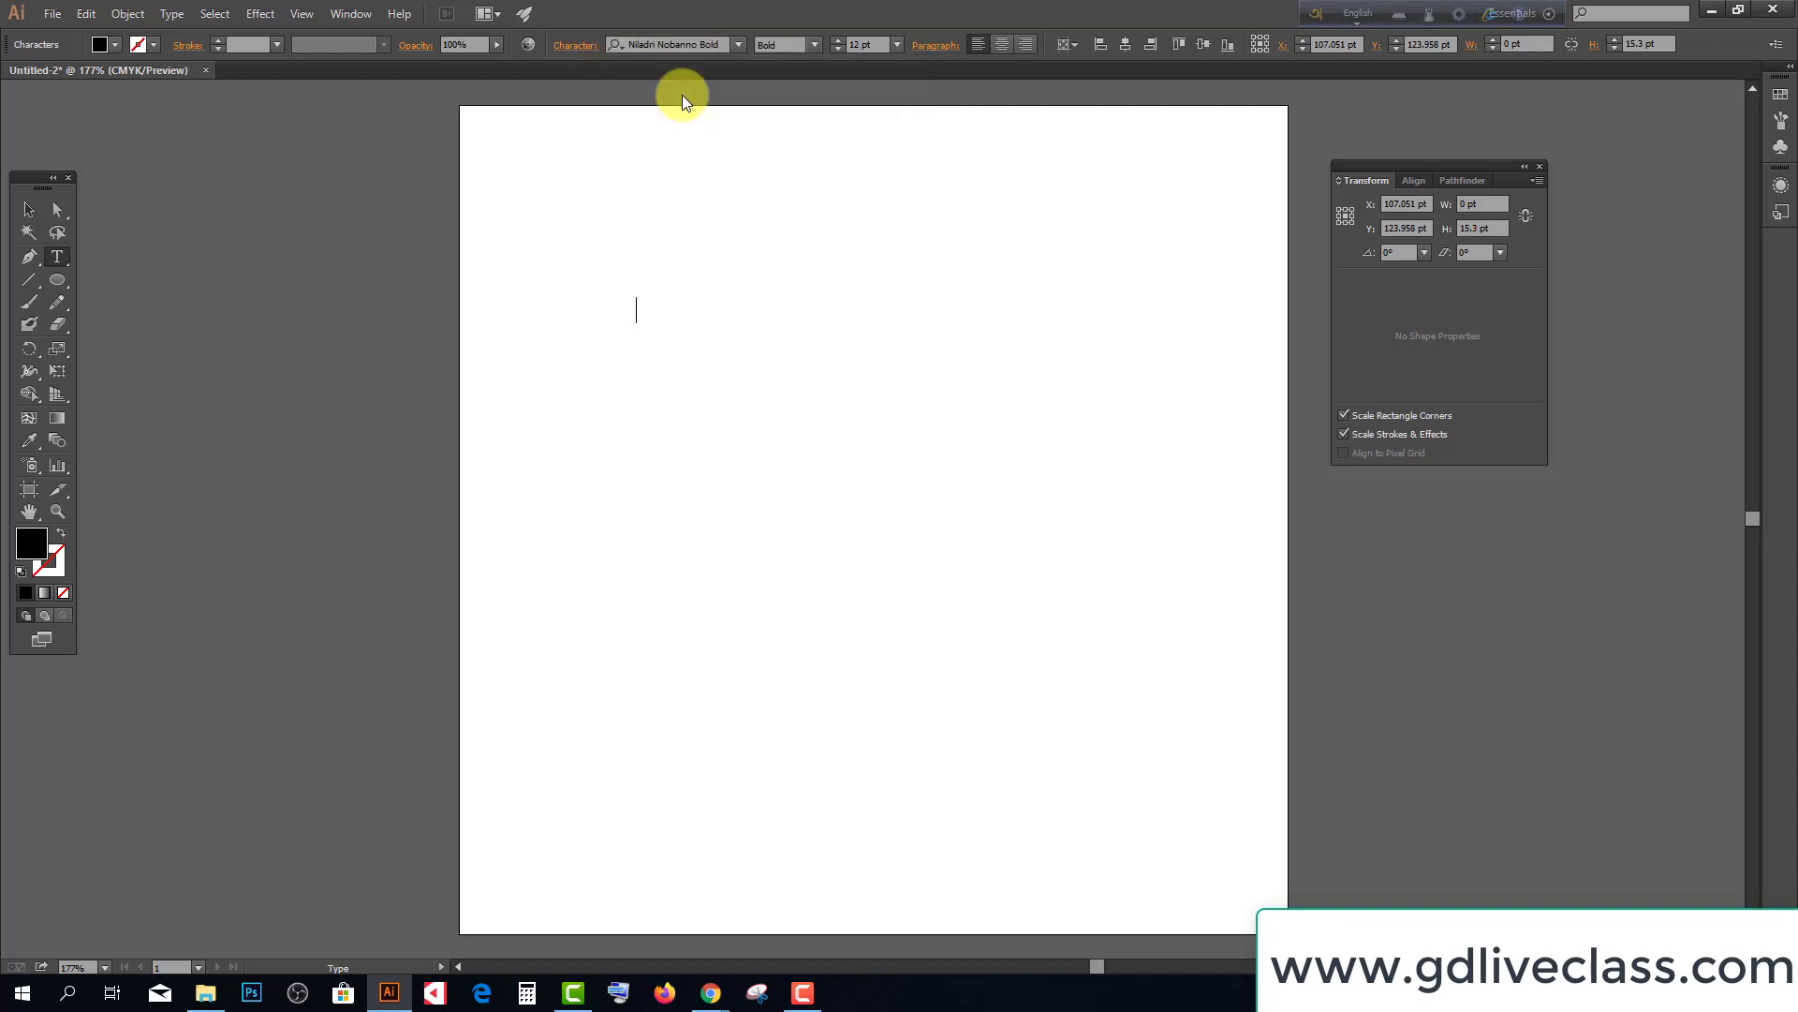
pyautogui.click(1360, 14)
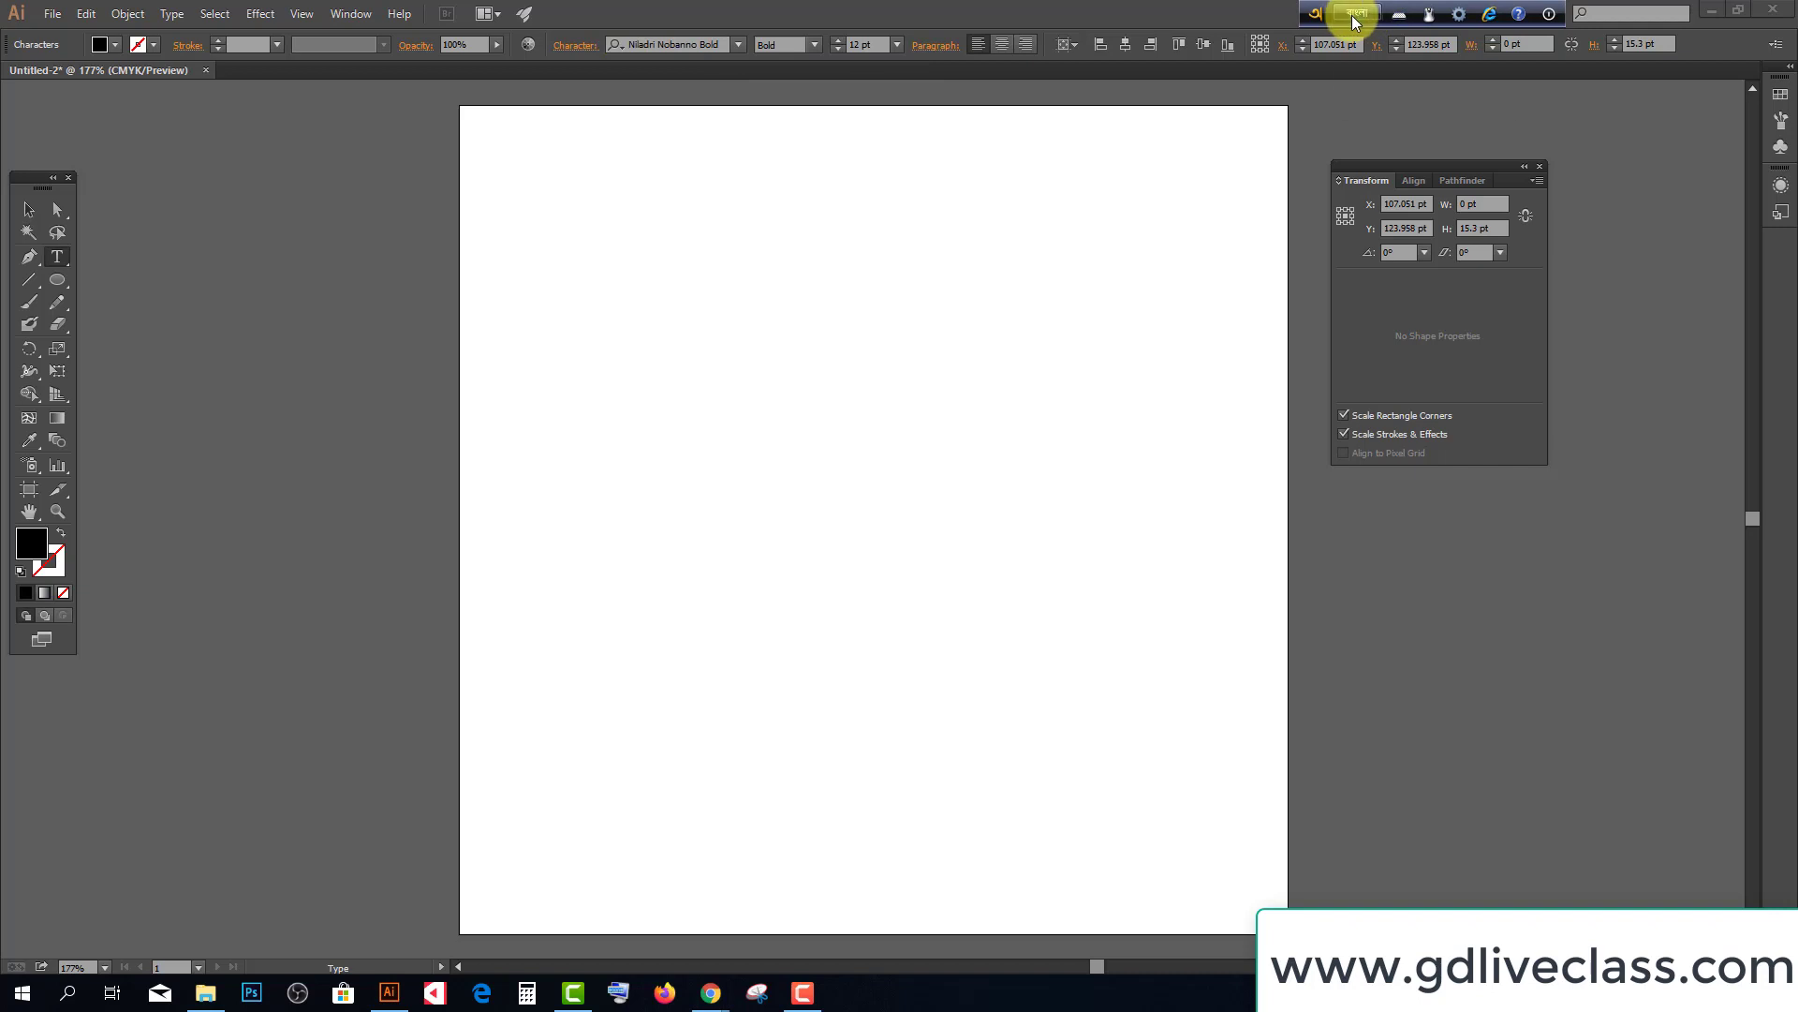
# Set the Bangla keyboard to Unicode output and start a 72 pt text point
pyautogui.click(1458, 14)
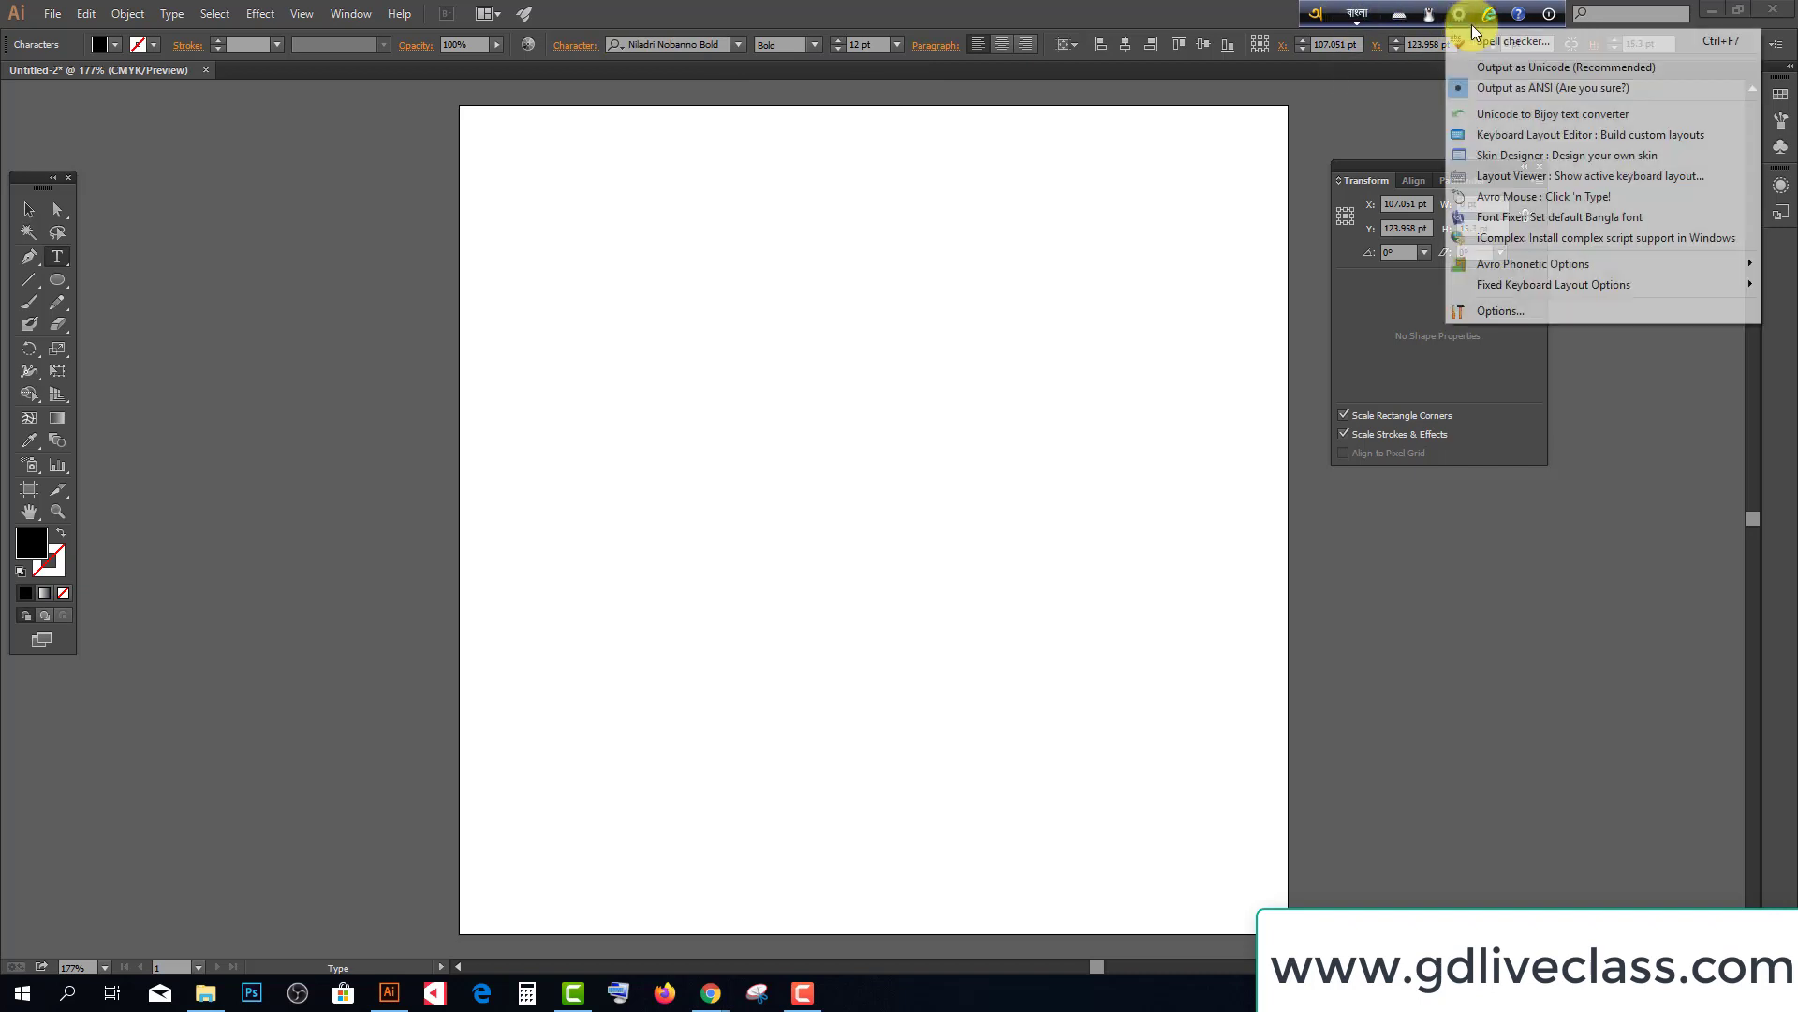
pyautogui.click(1504, 66)
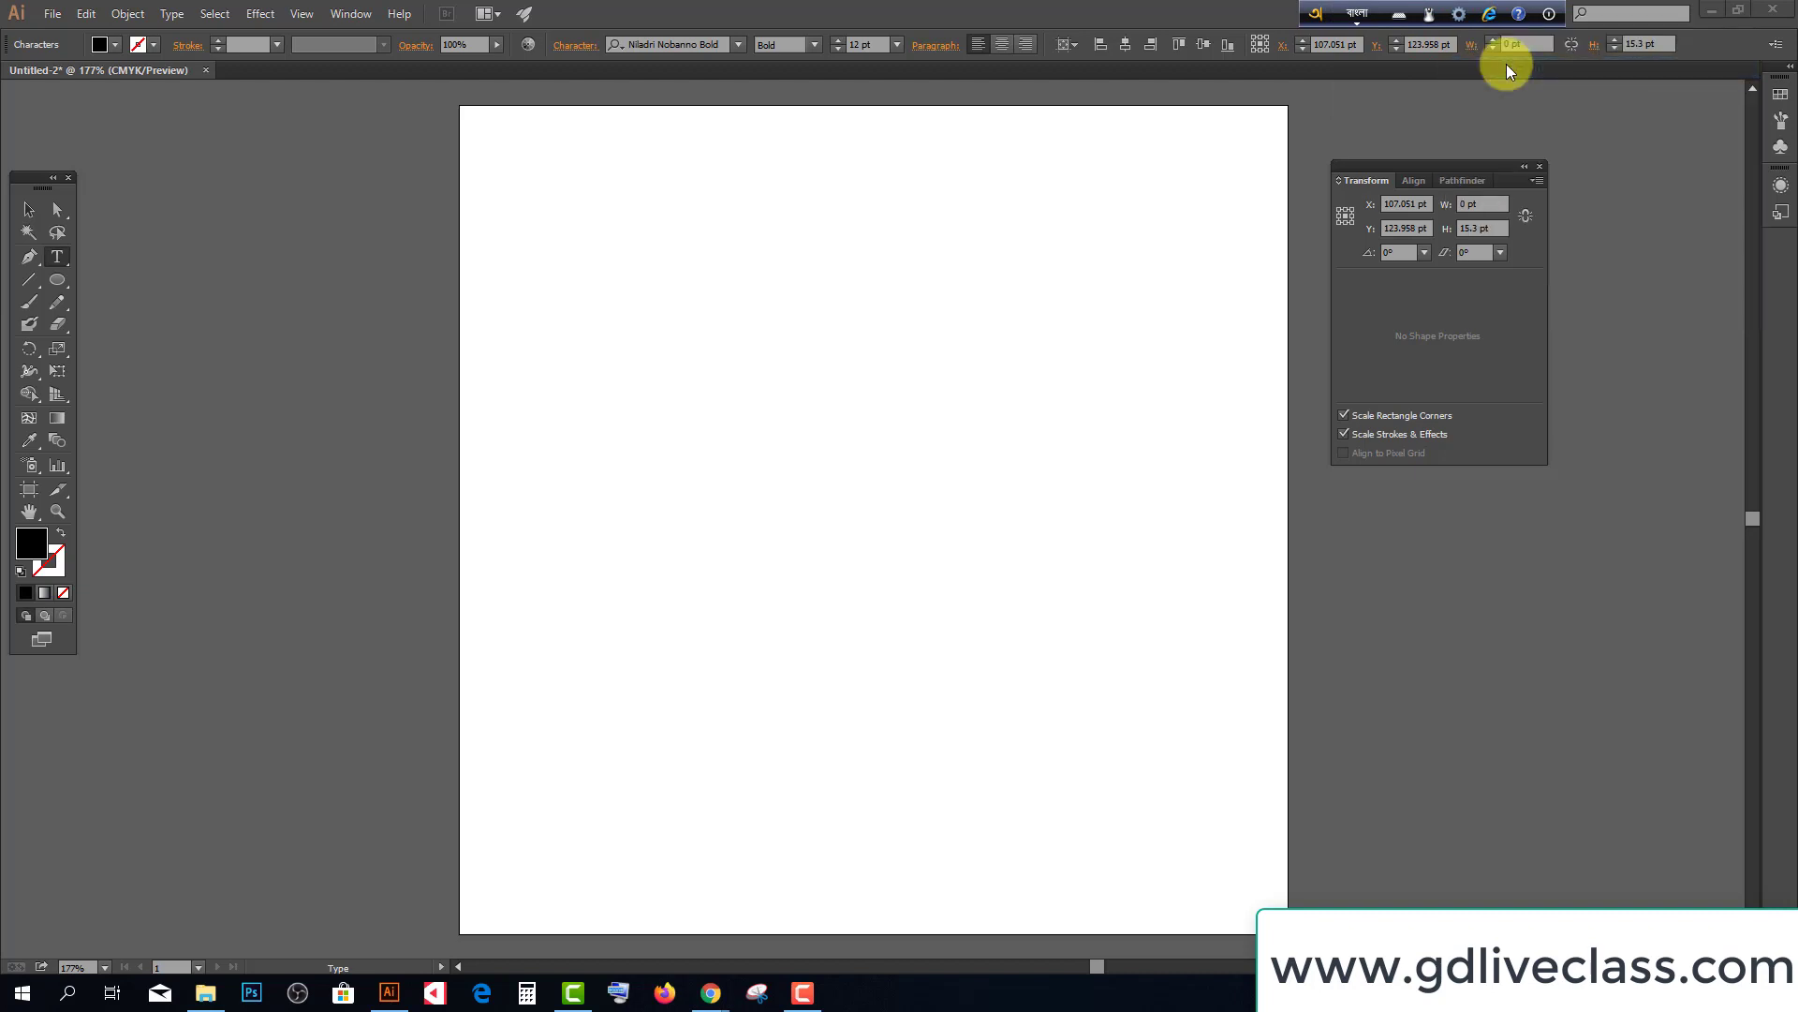
pyautogui.click(643, 309)
pyautogui.click(896, 45)
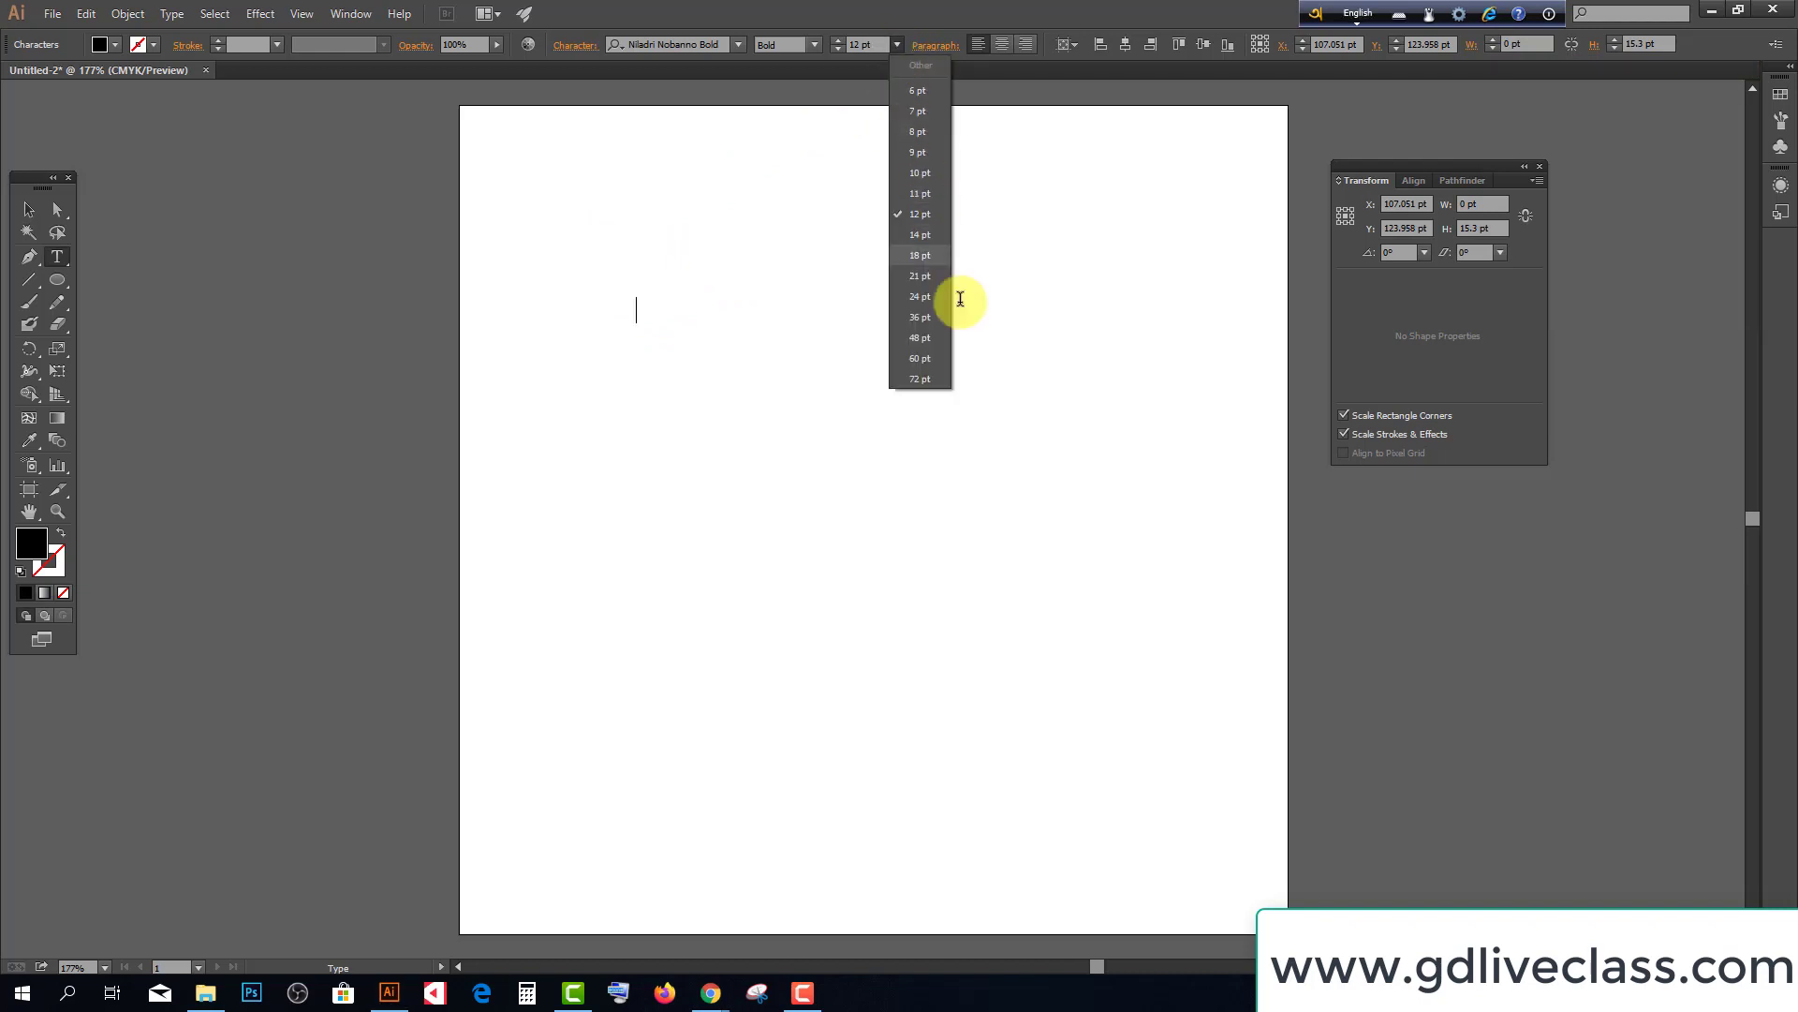
pyautogui.click(927, 370)
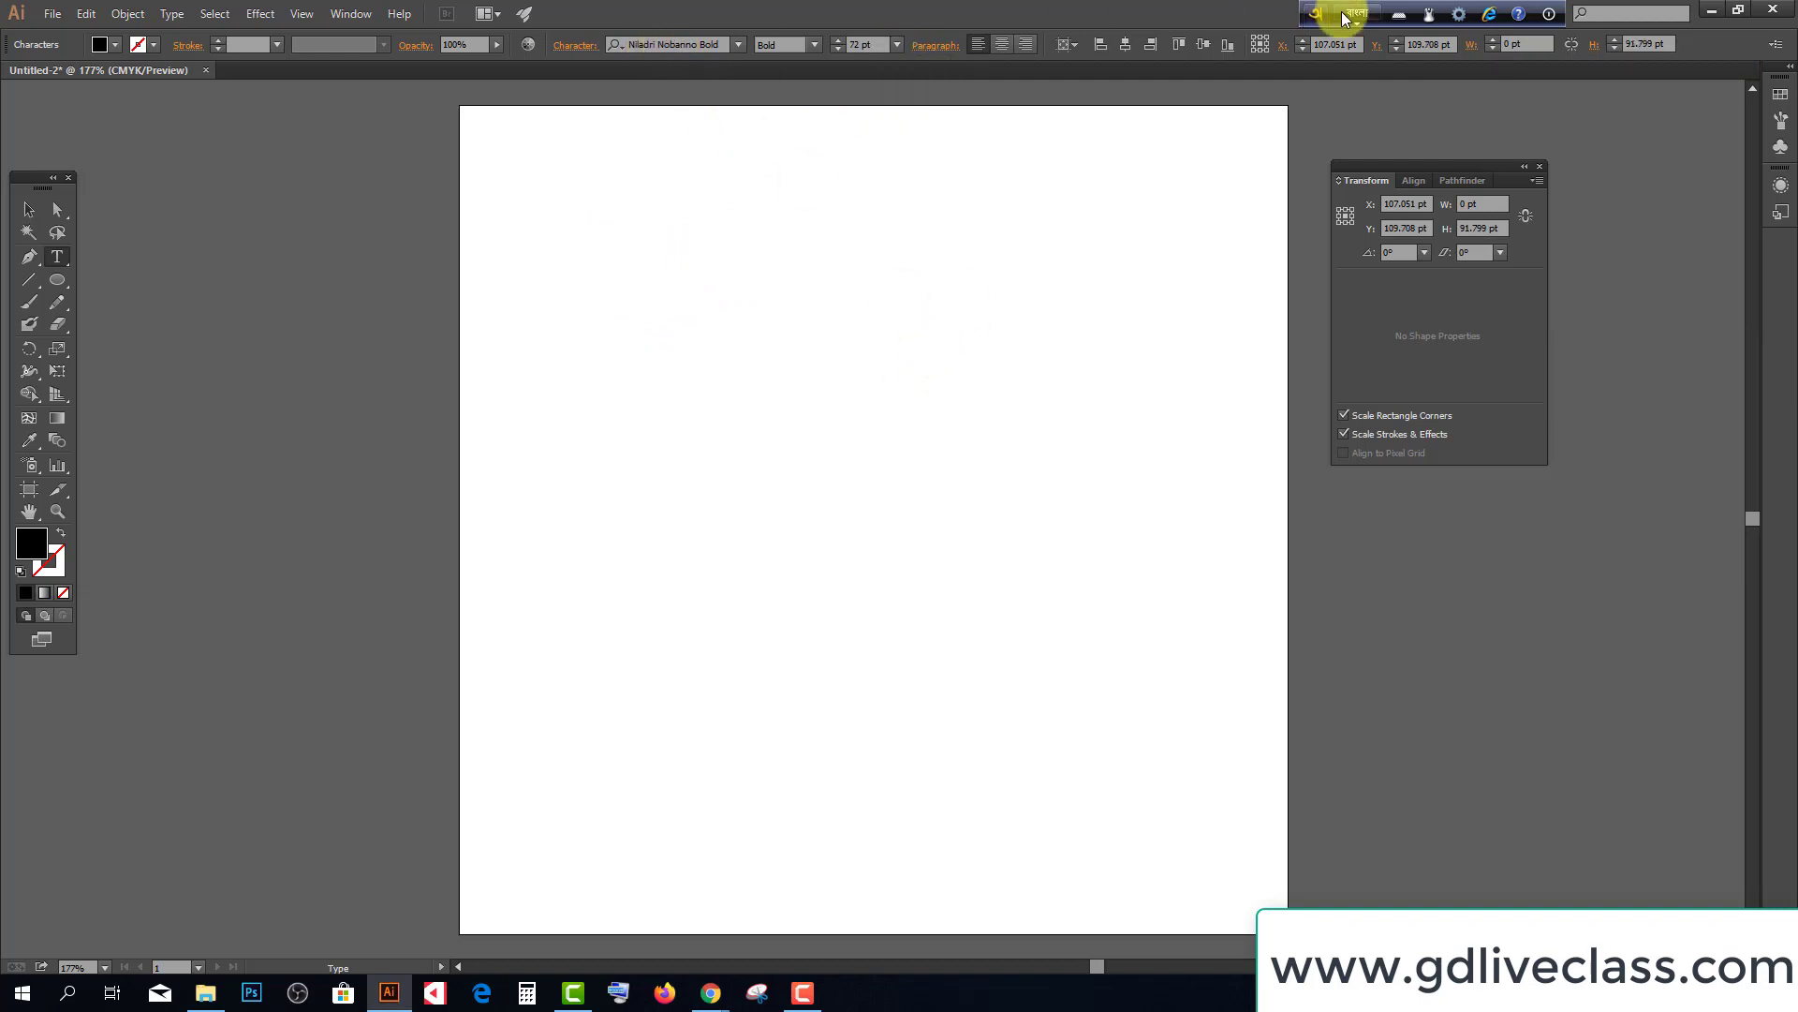
# Type 'bangladesh' phonetically to produce the Bengali word বাংলাদেশ
pyautogui.click(1457, 14)
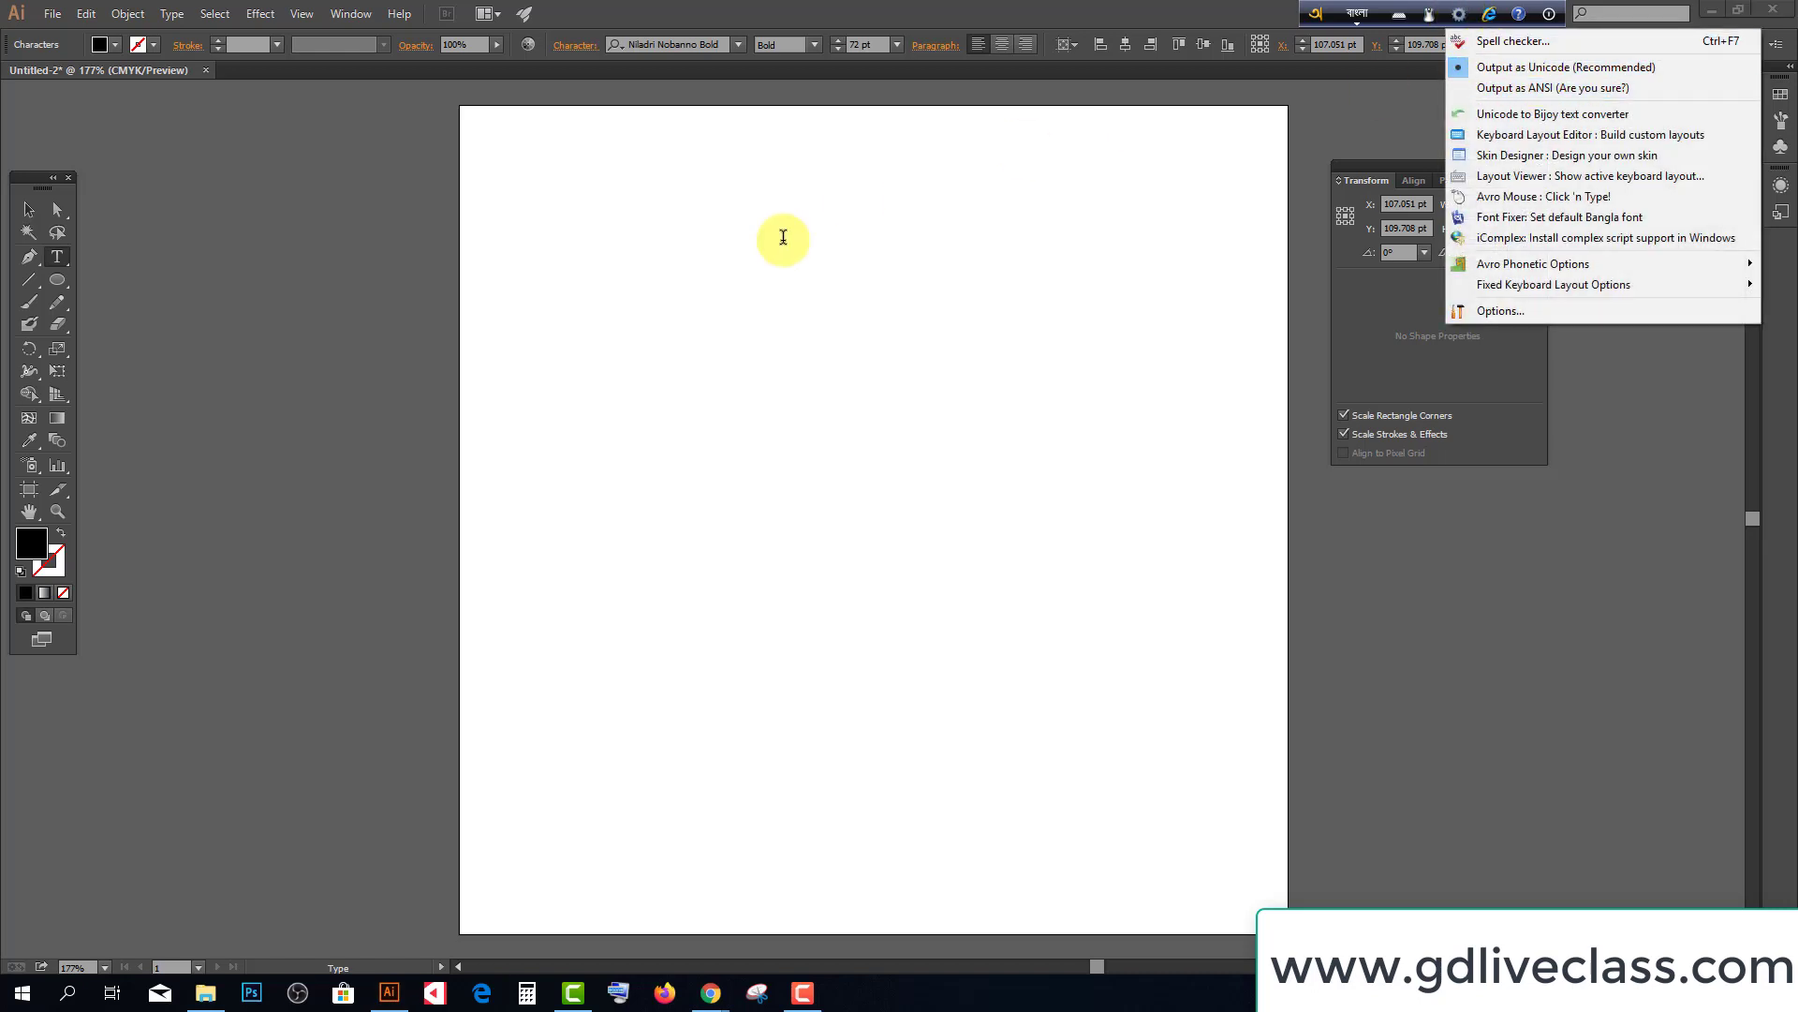
pyautogui.click(631, 312)
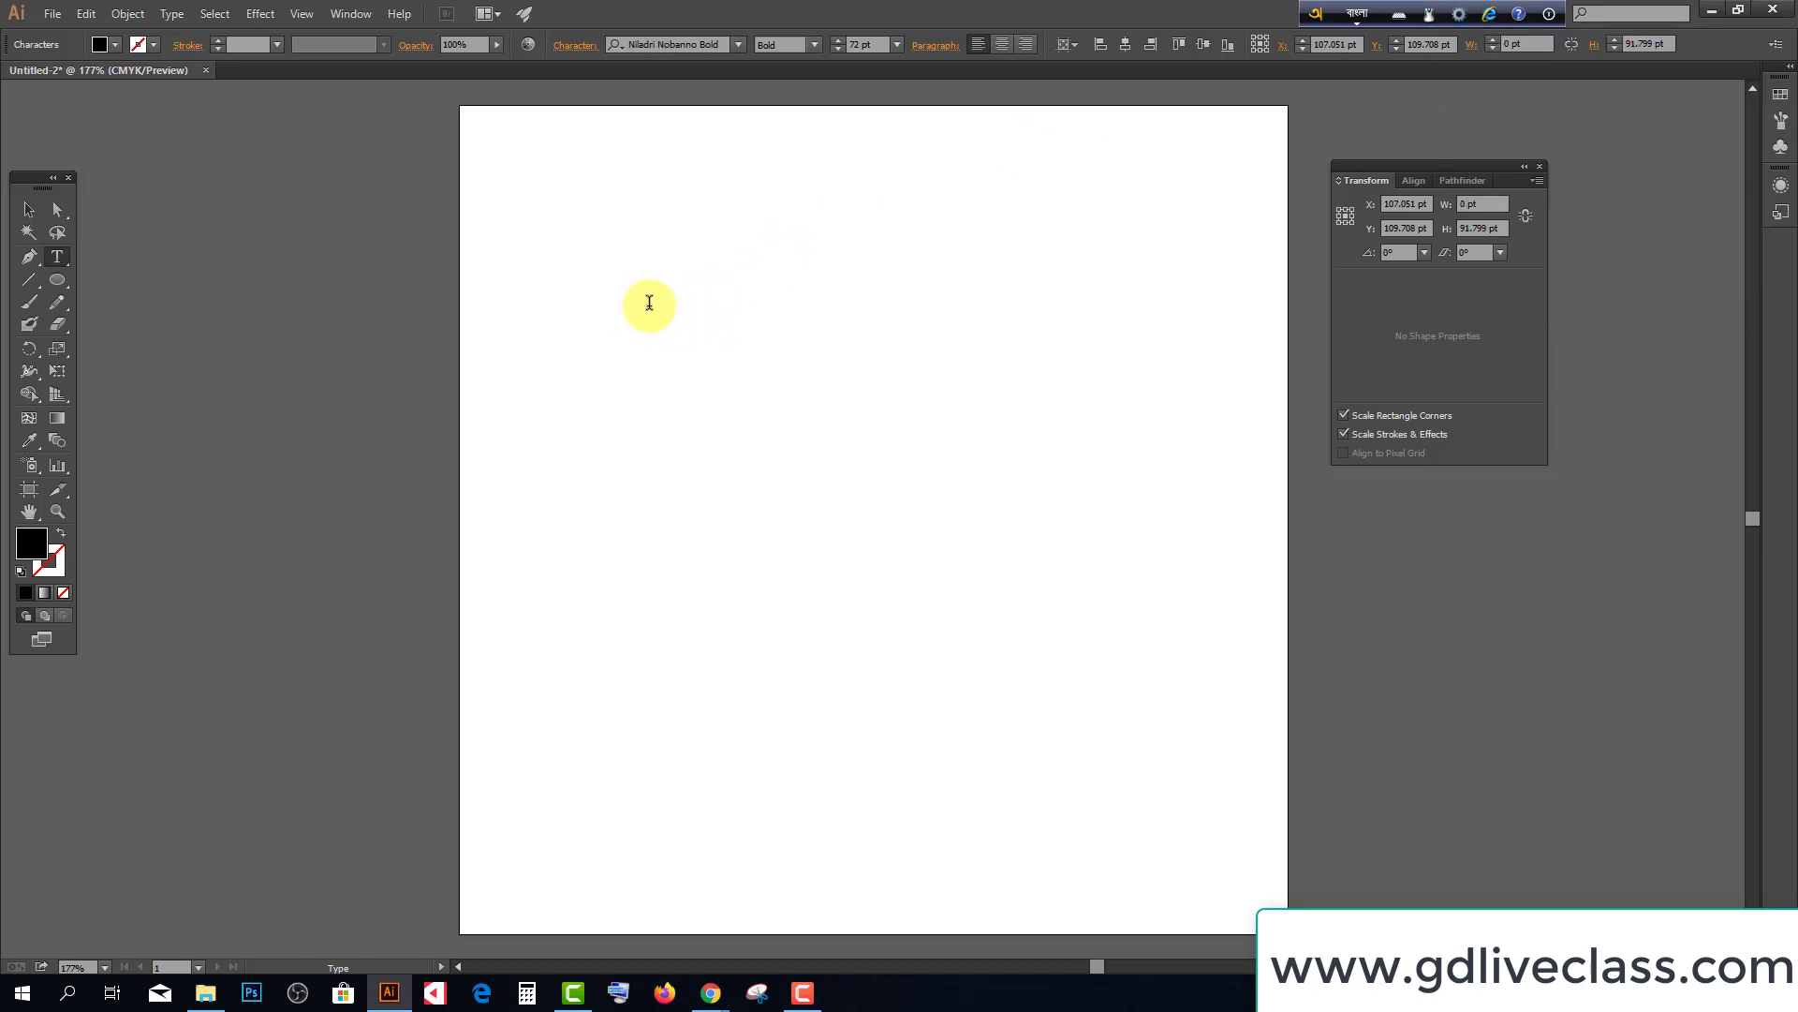
pyautogui.write('ba')
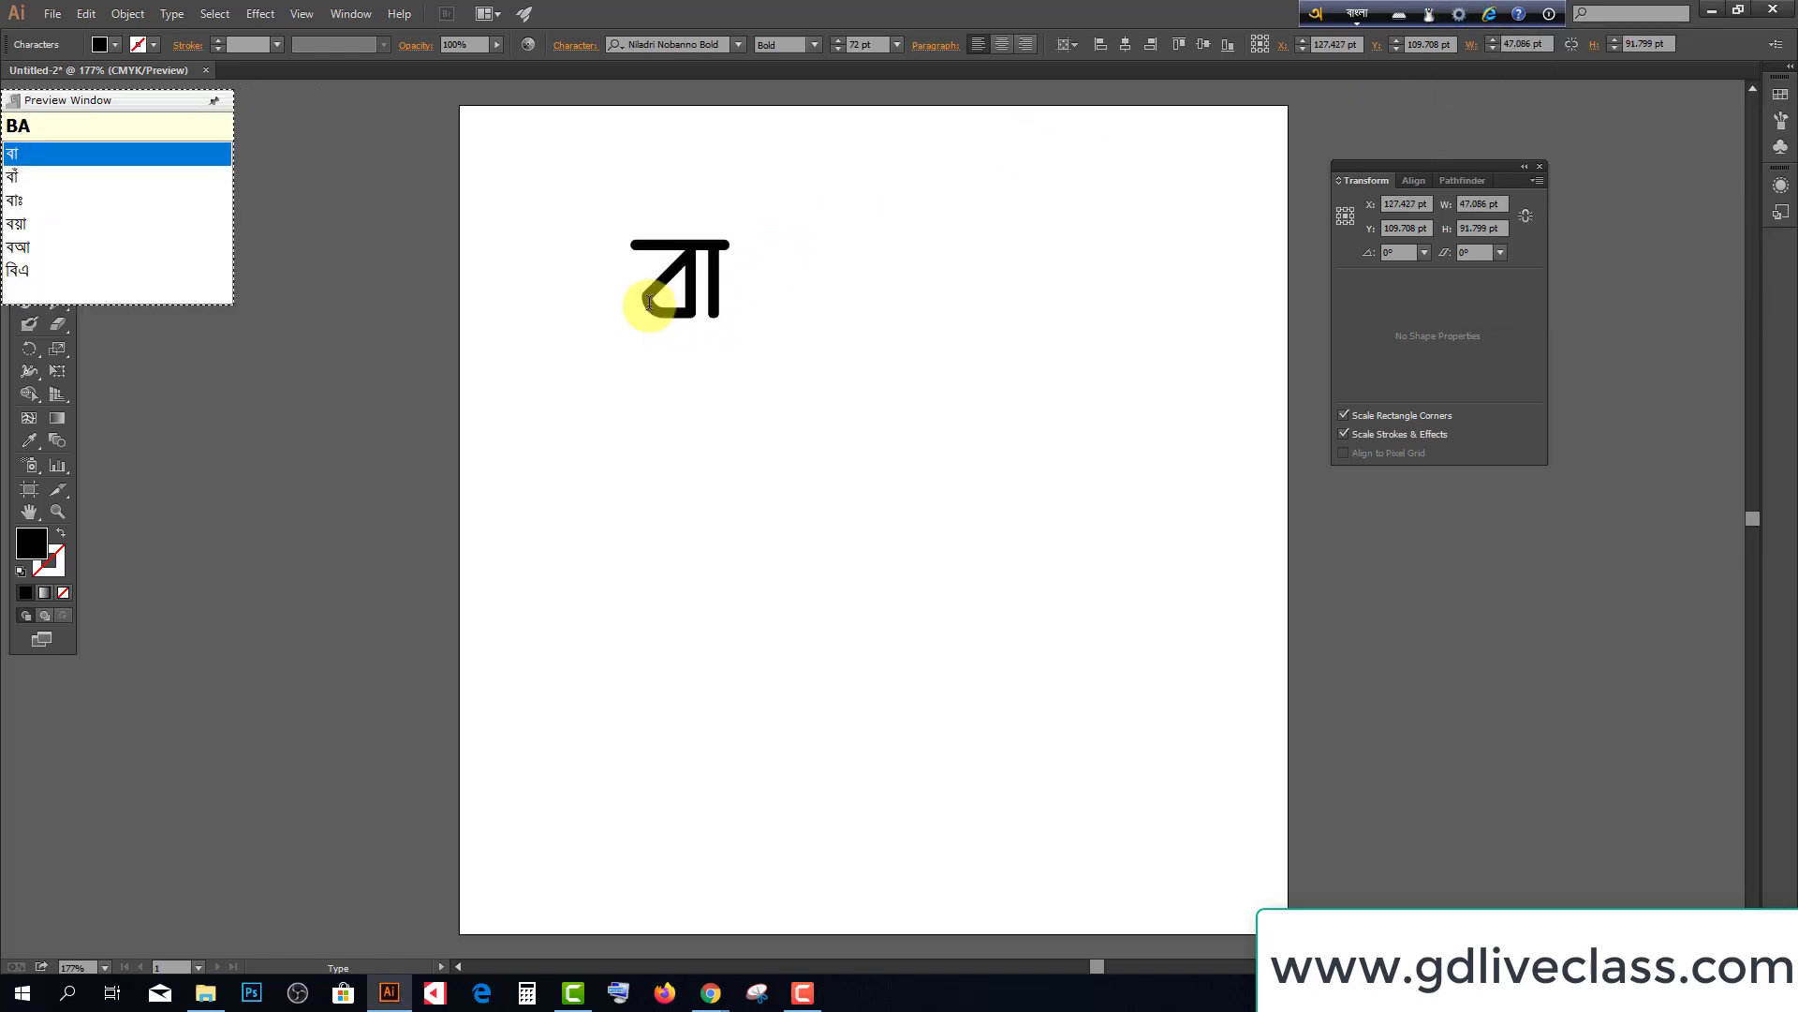
pyautogui.write('g')
pyautogui.press('BackSpace')
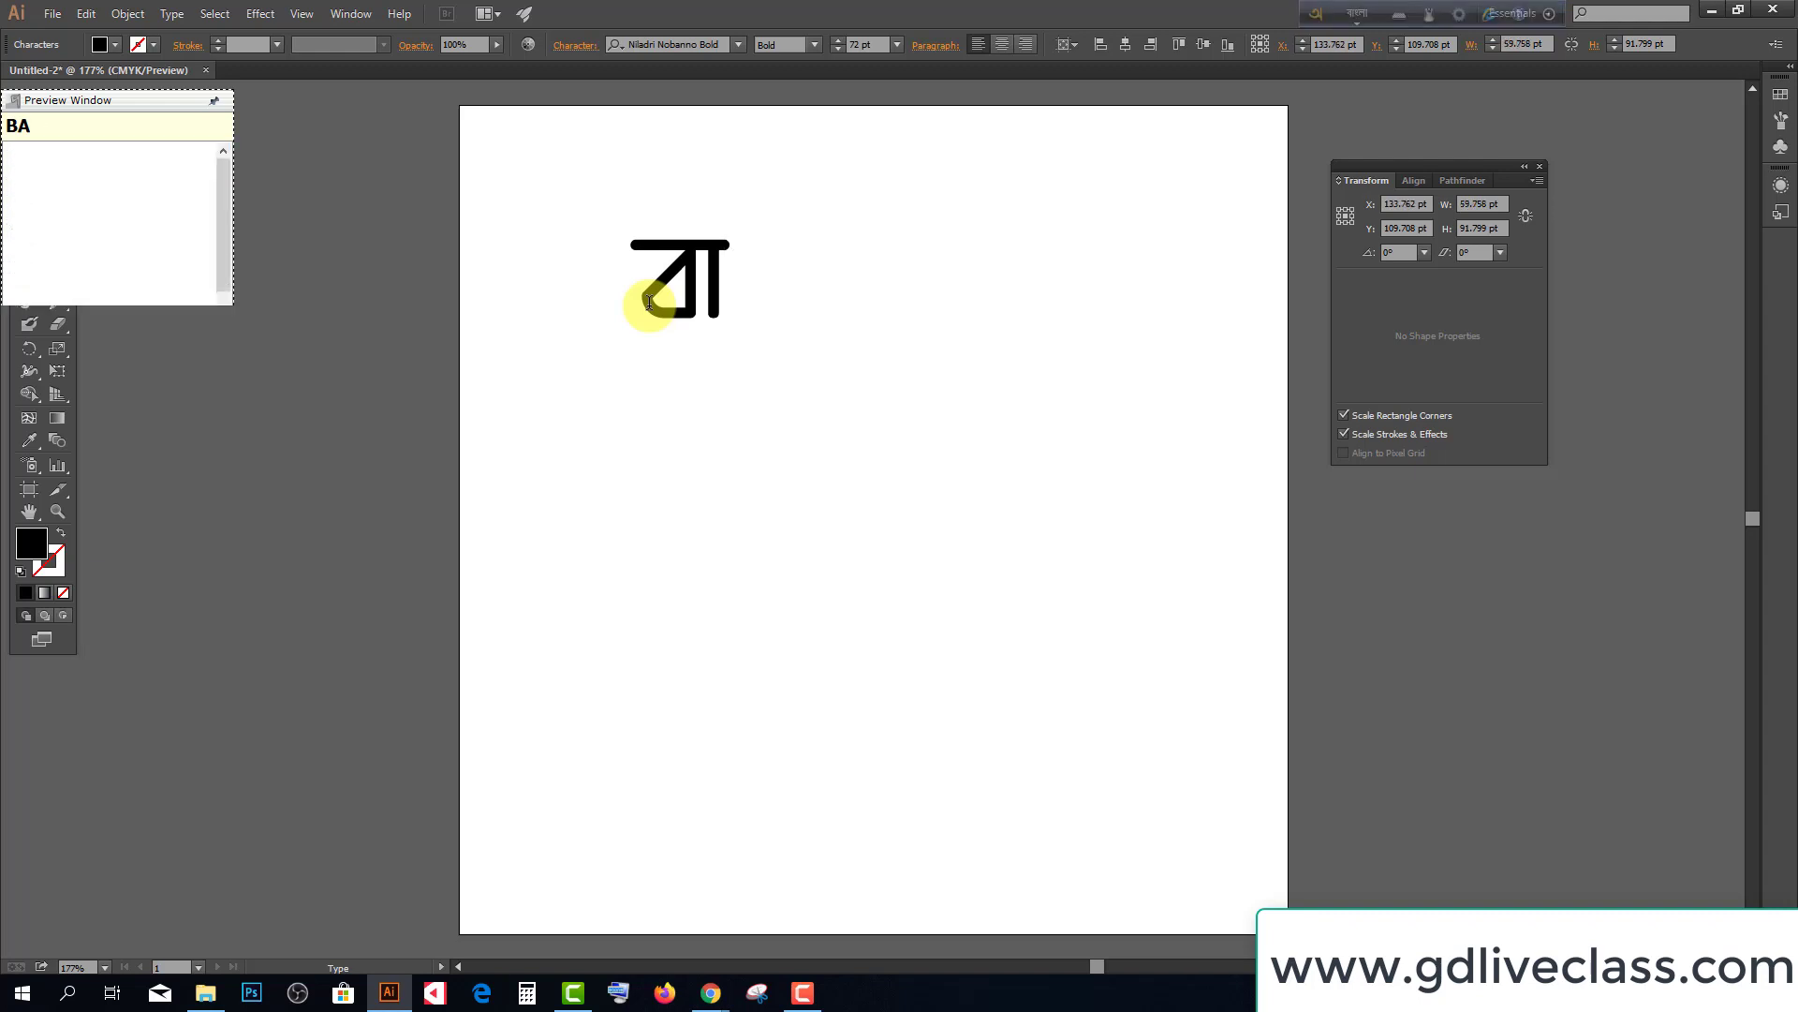
pyautogui.write('ngladesh')
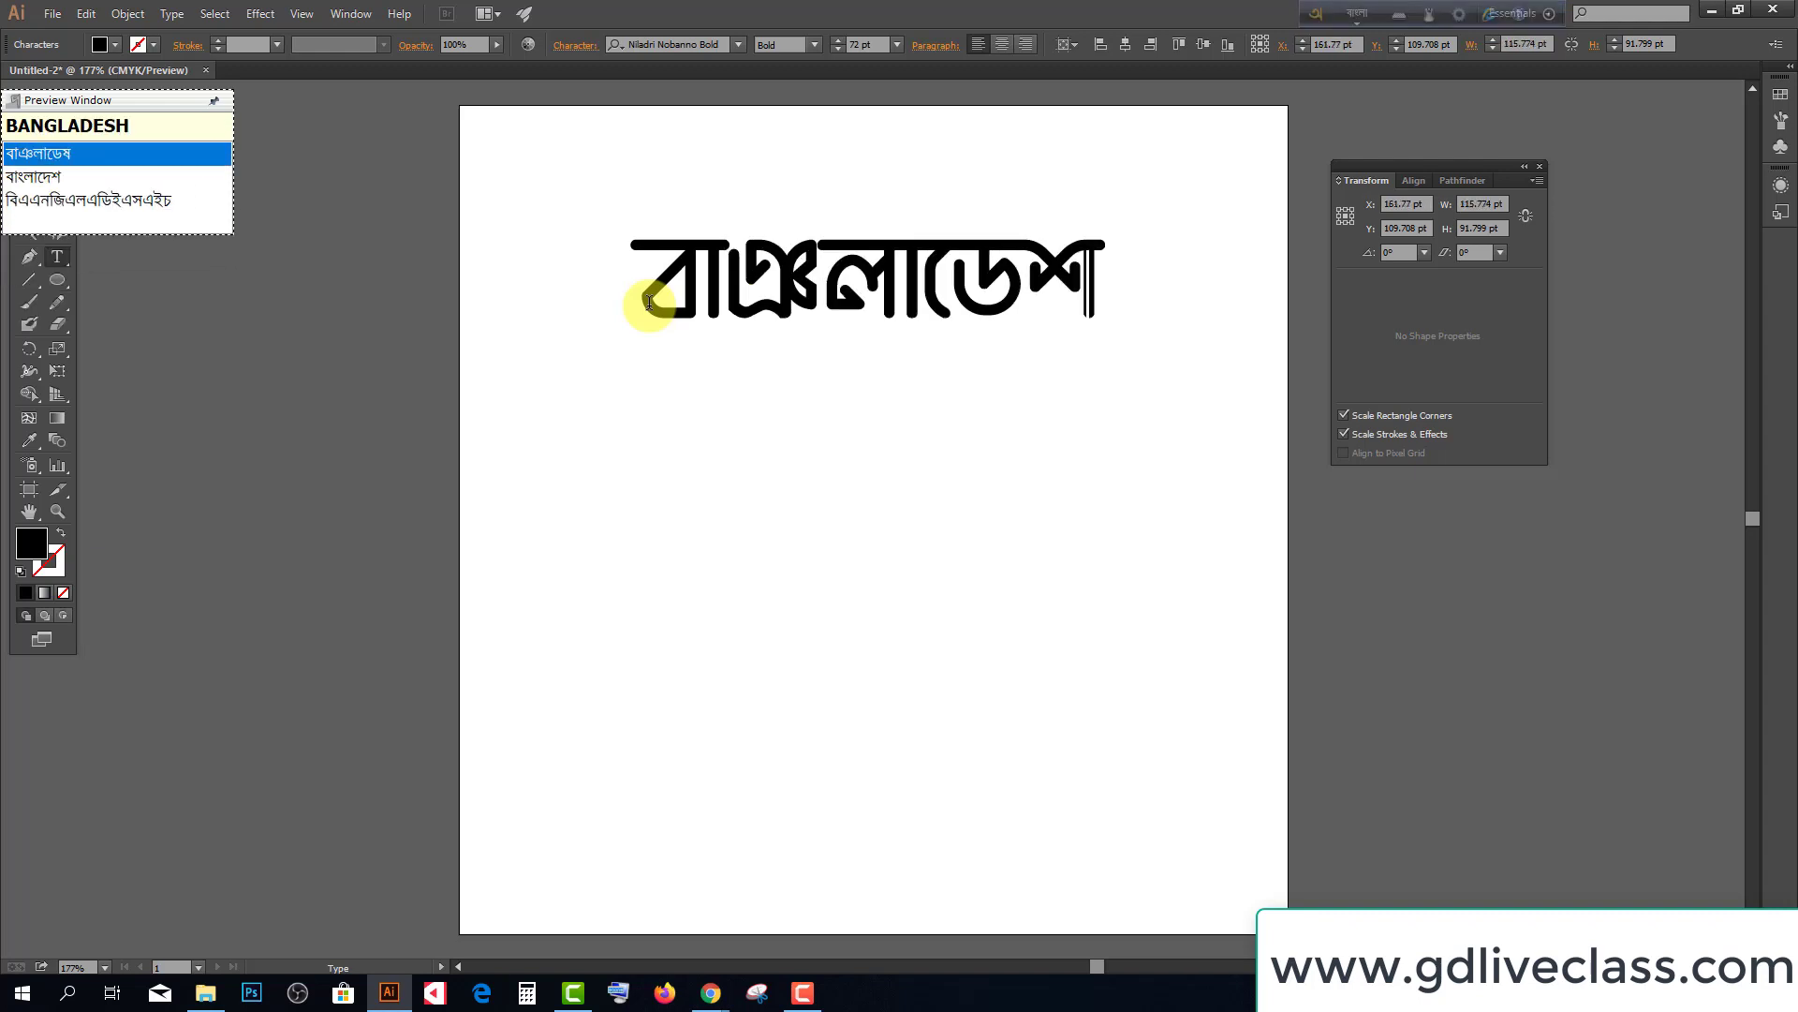
pyautogui.press('BackSpace')
pyautogui.press('BackSpace')
pyautogui.press('BackSpace')
pyautogui.press('BackSpace')
pyautogui.press('BackSpace')
pyautogui.press('BackSpace')
pyautogui.press('BackSpace')
pyautogui.press('BackSpace')
pyautogui.press('BackSpace')
pyautogui.press('BackSpace')
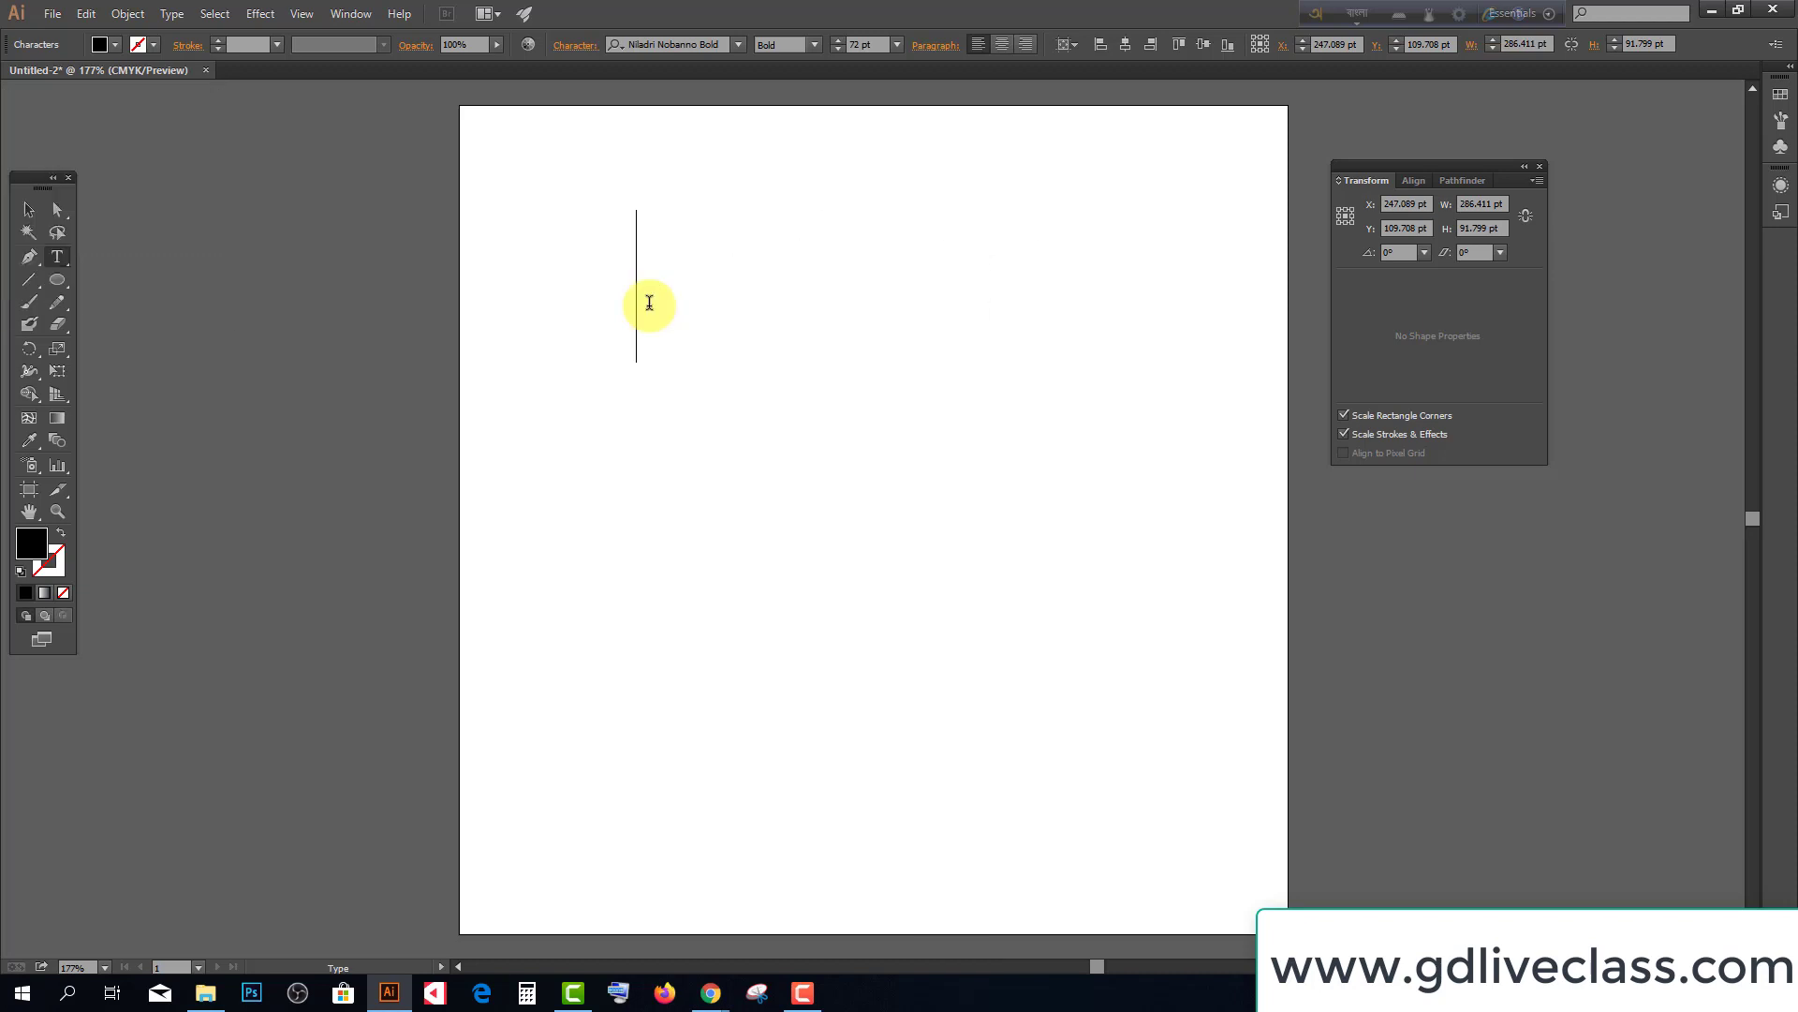
pyautogui.write('ban')
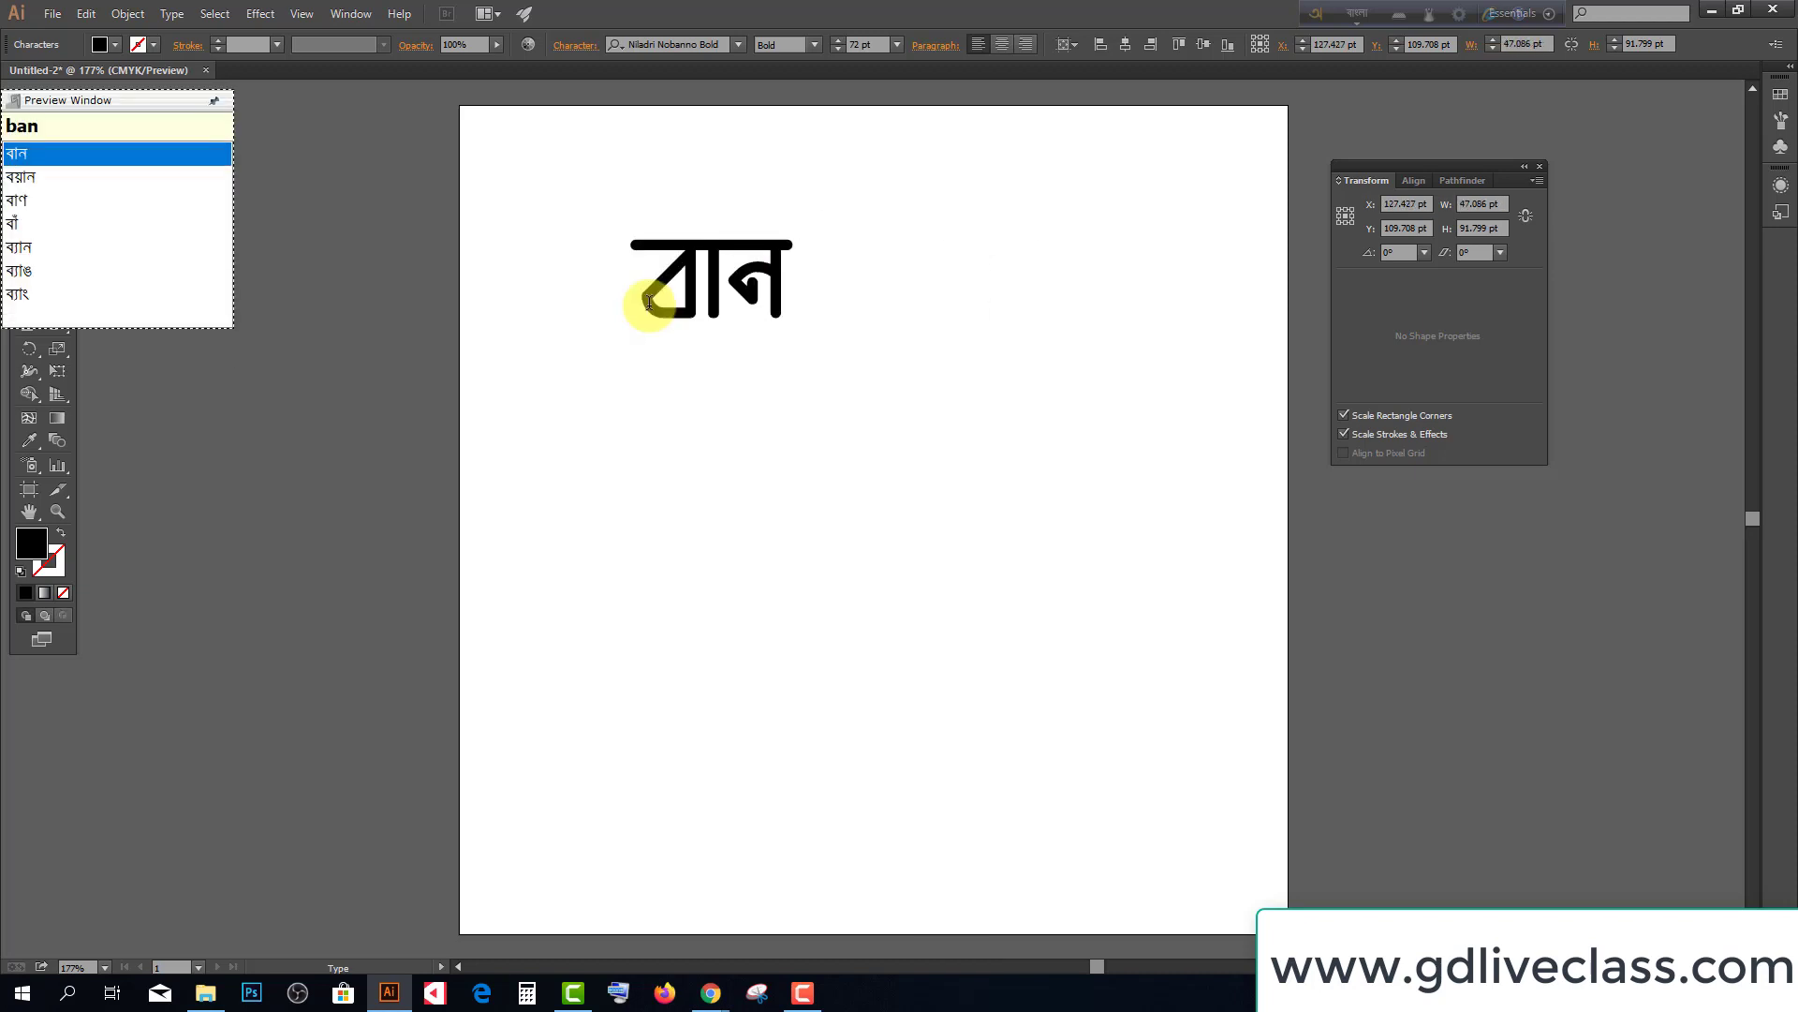
pyautogui.write('gladesh')
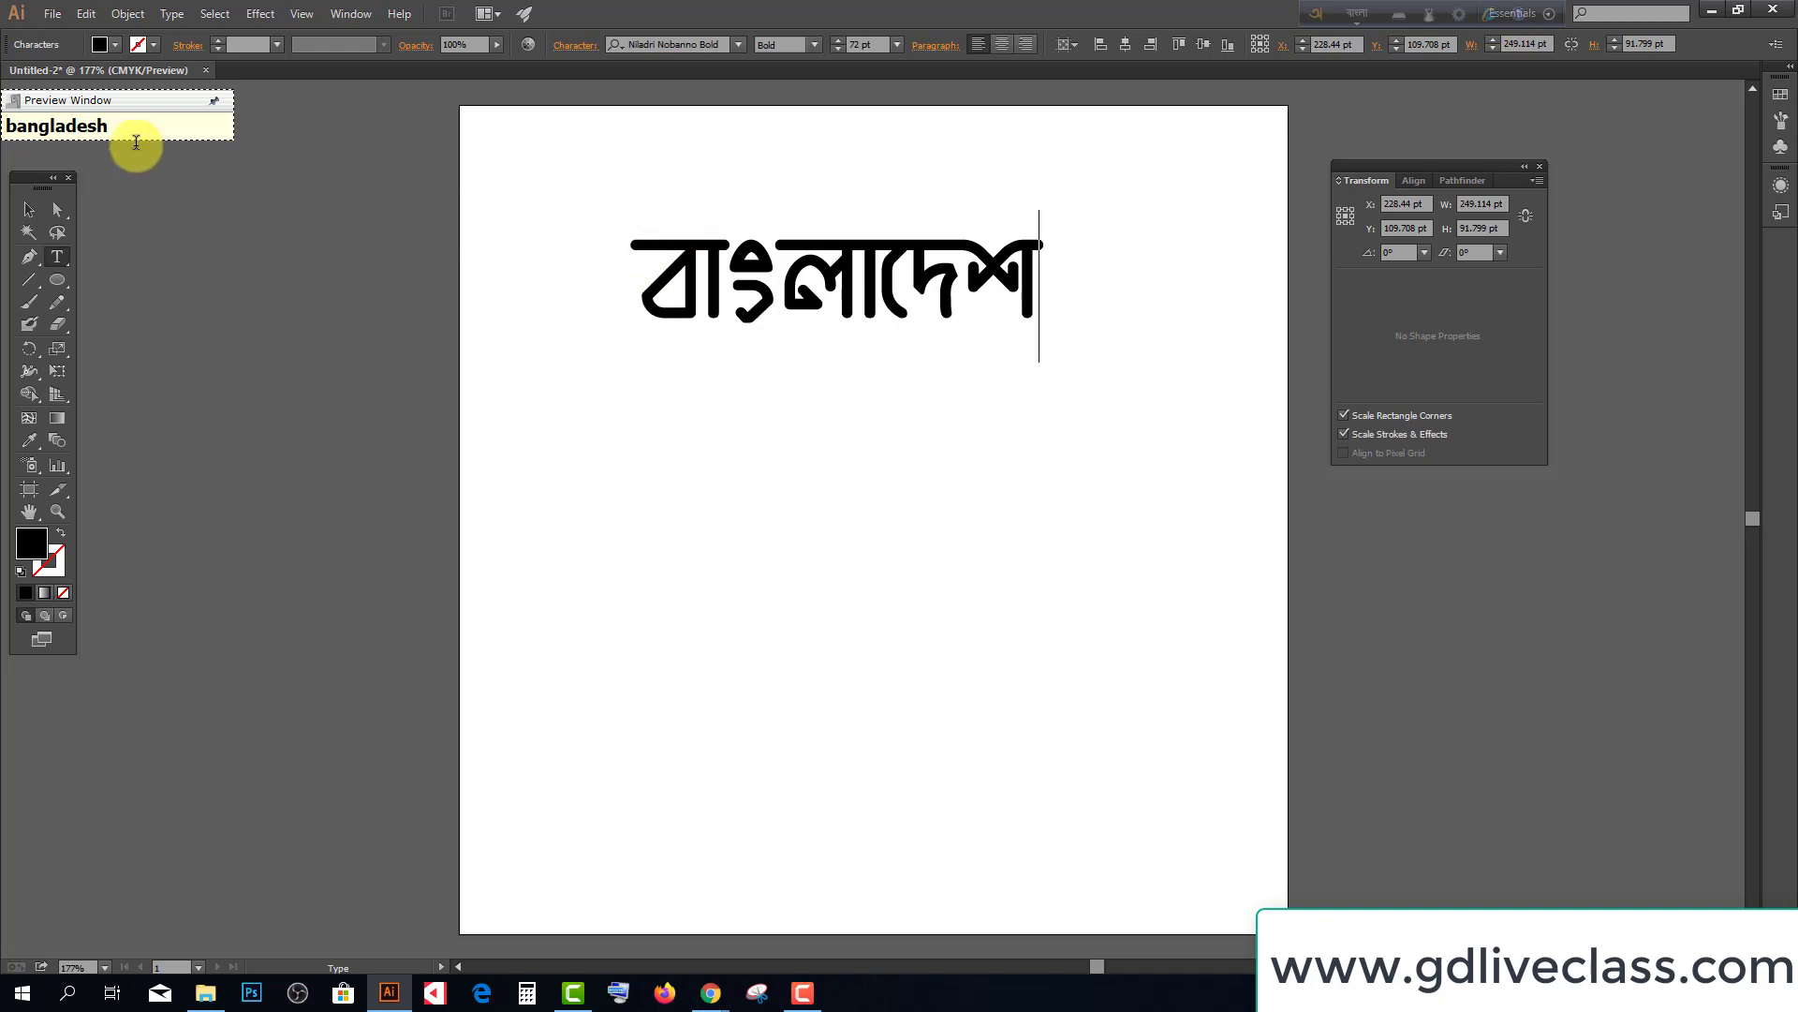
# Move the word lower on the artboard and scale it up to about 86 pt
pyautogui.moveTo(194, 102); pyautogui.dragTo(245, 110)
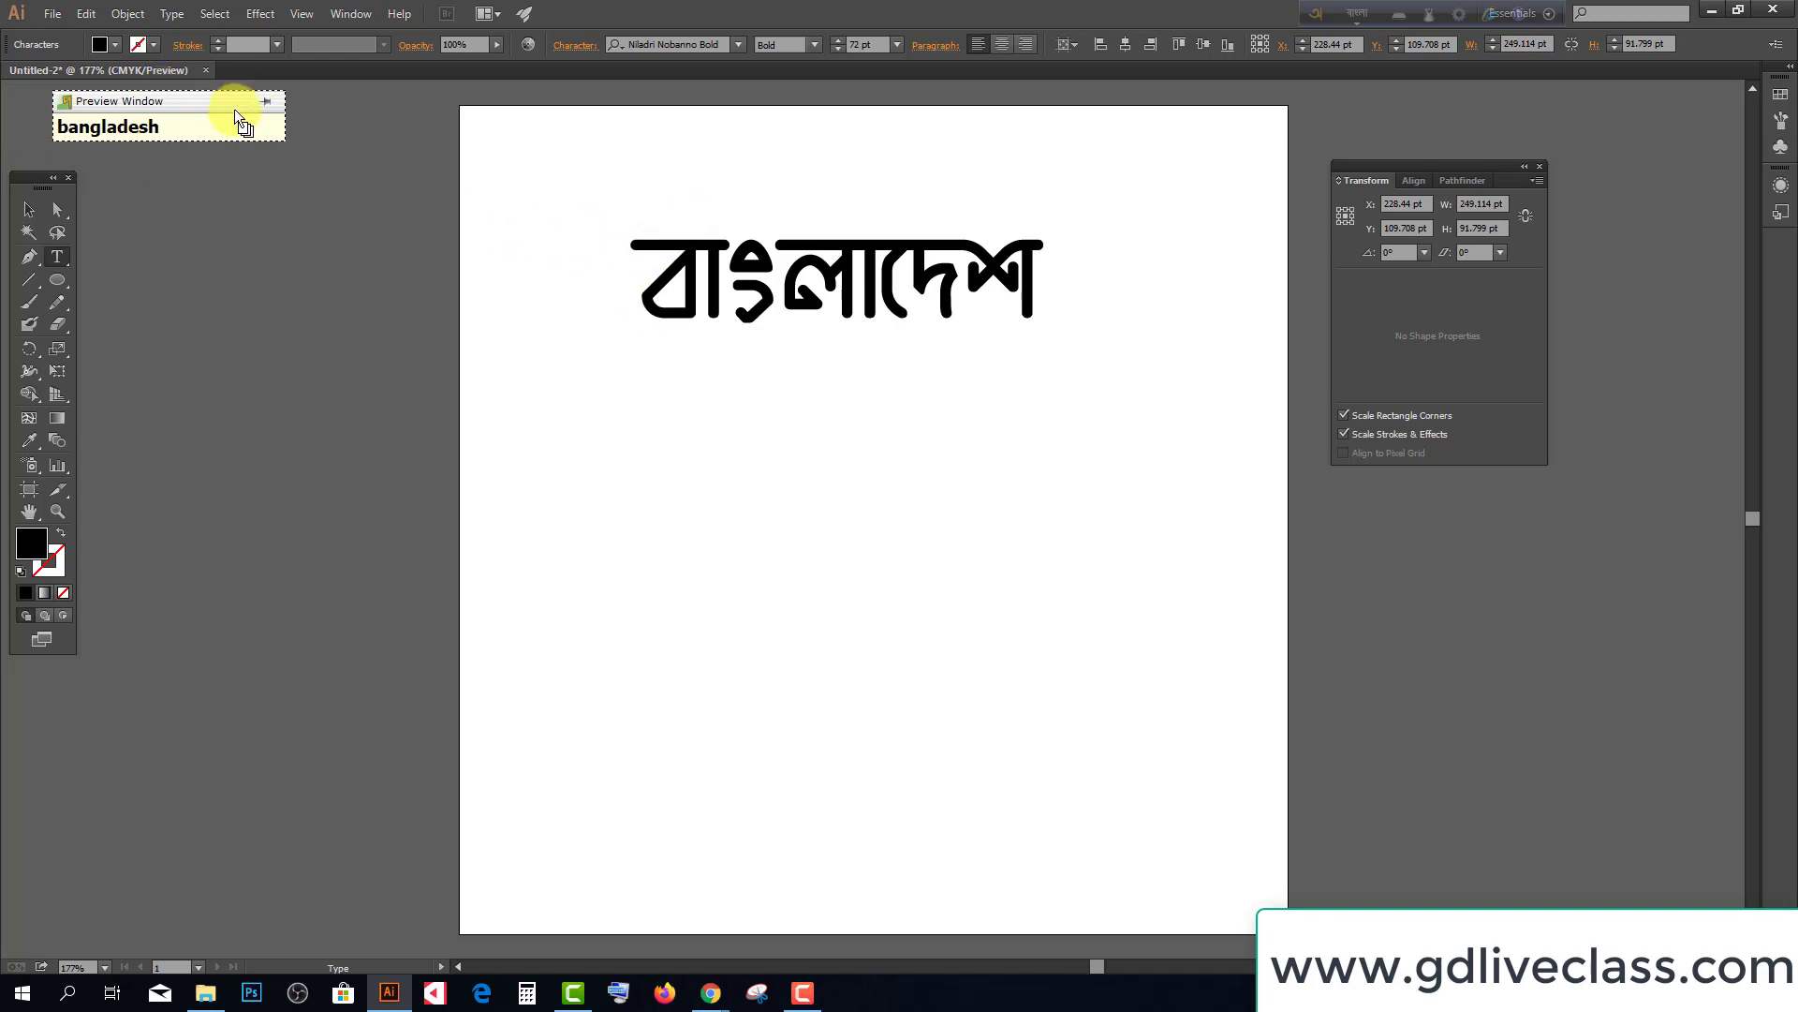
pyautogui.click(29, 209)
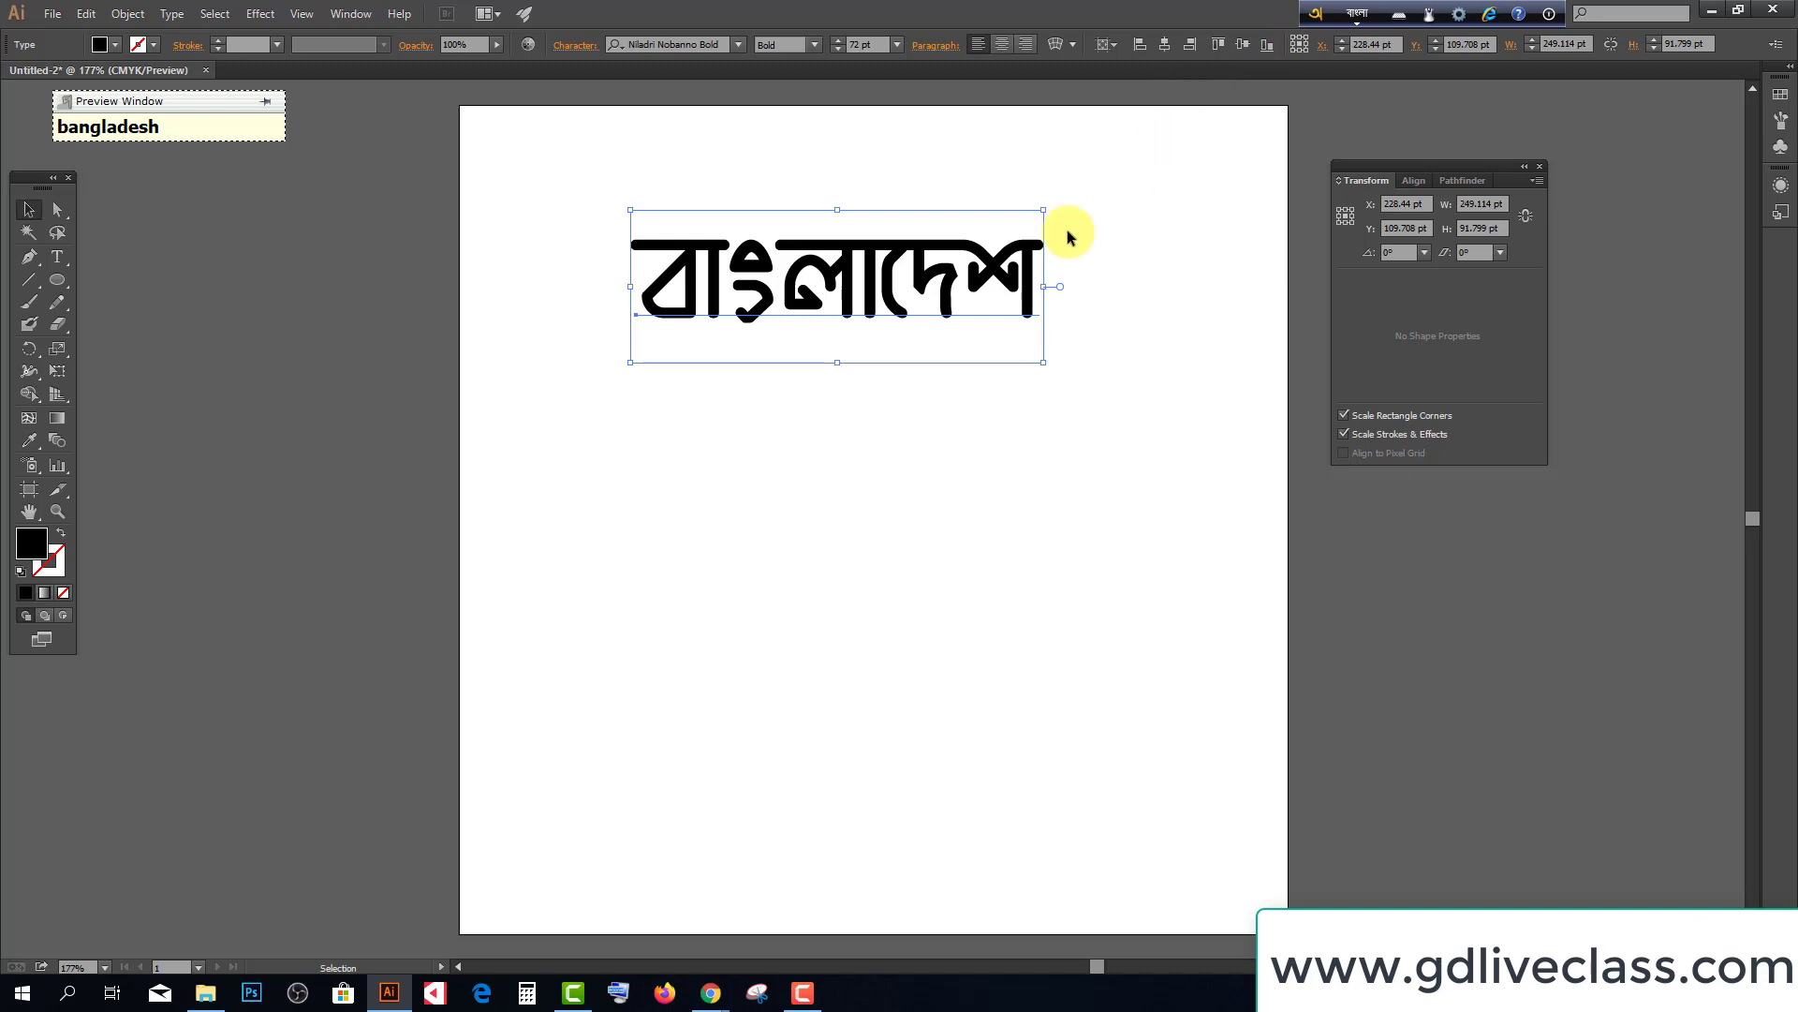
pyautogui.moveTo(925, 250); pyautogui.dragTo(929, 299)
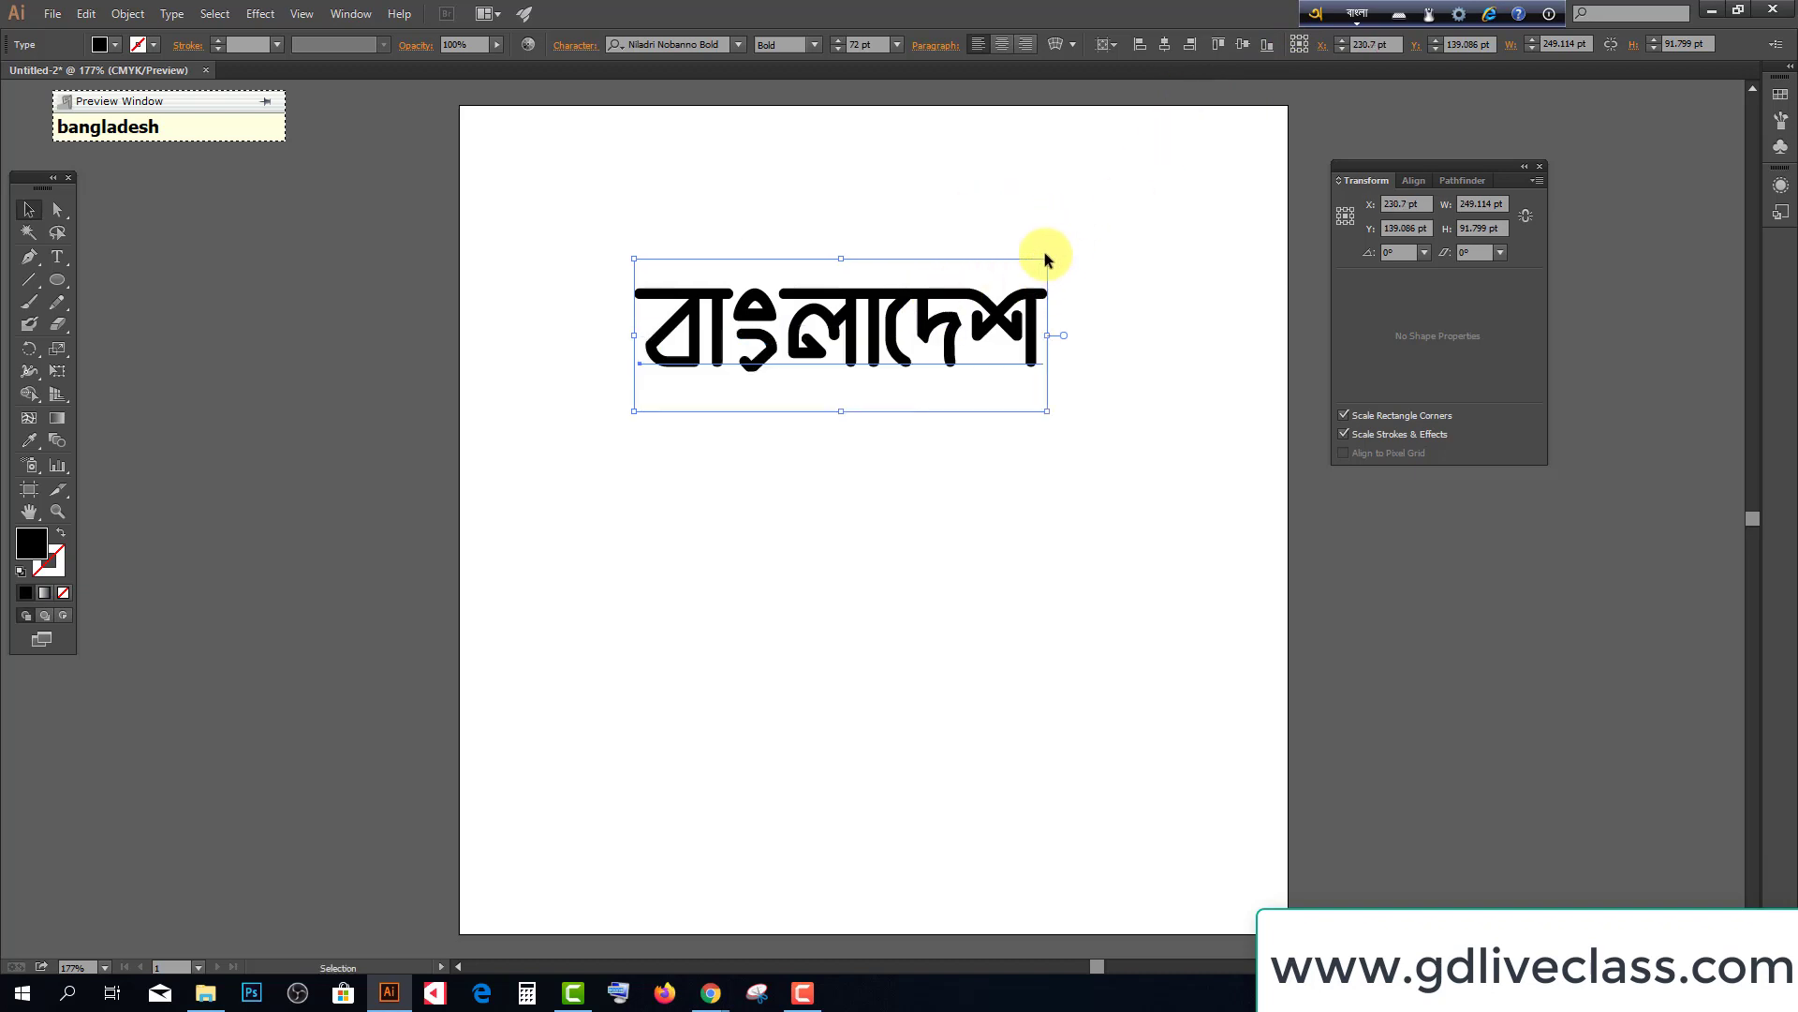
pyautogui.moveTo(1047, 259); pyautogui.dragTo(1088, 242)
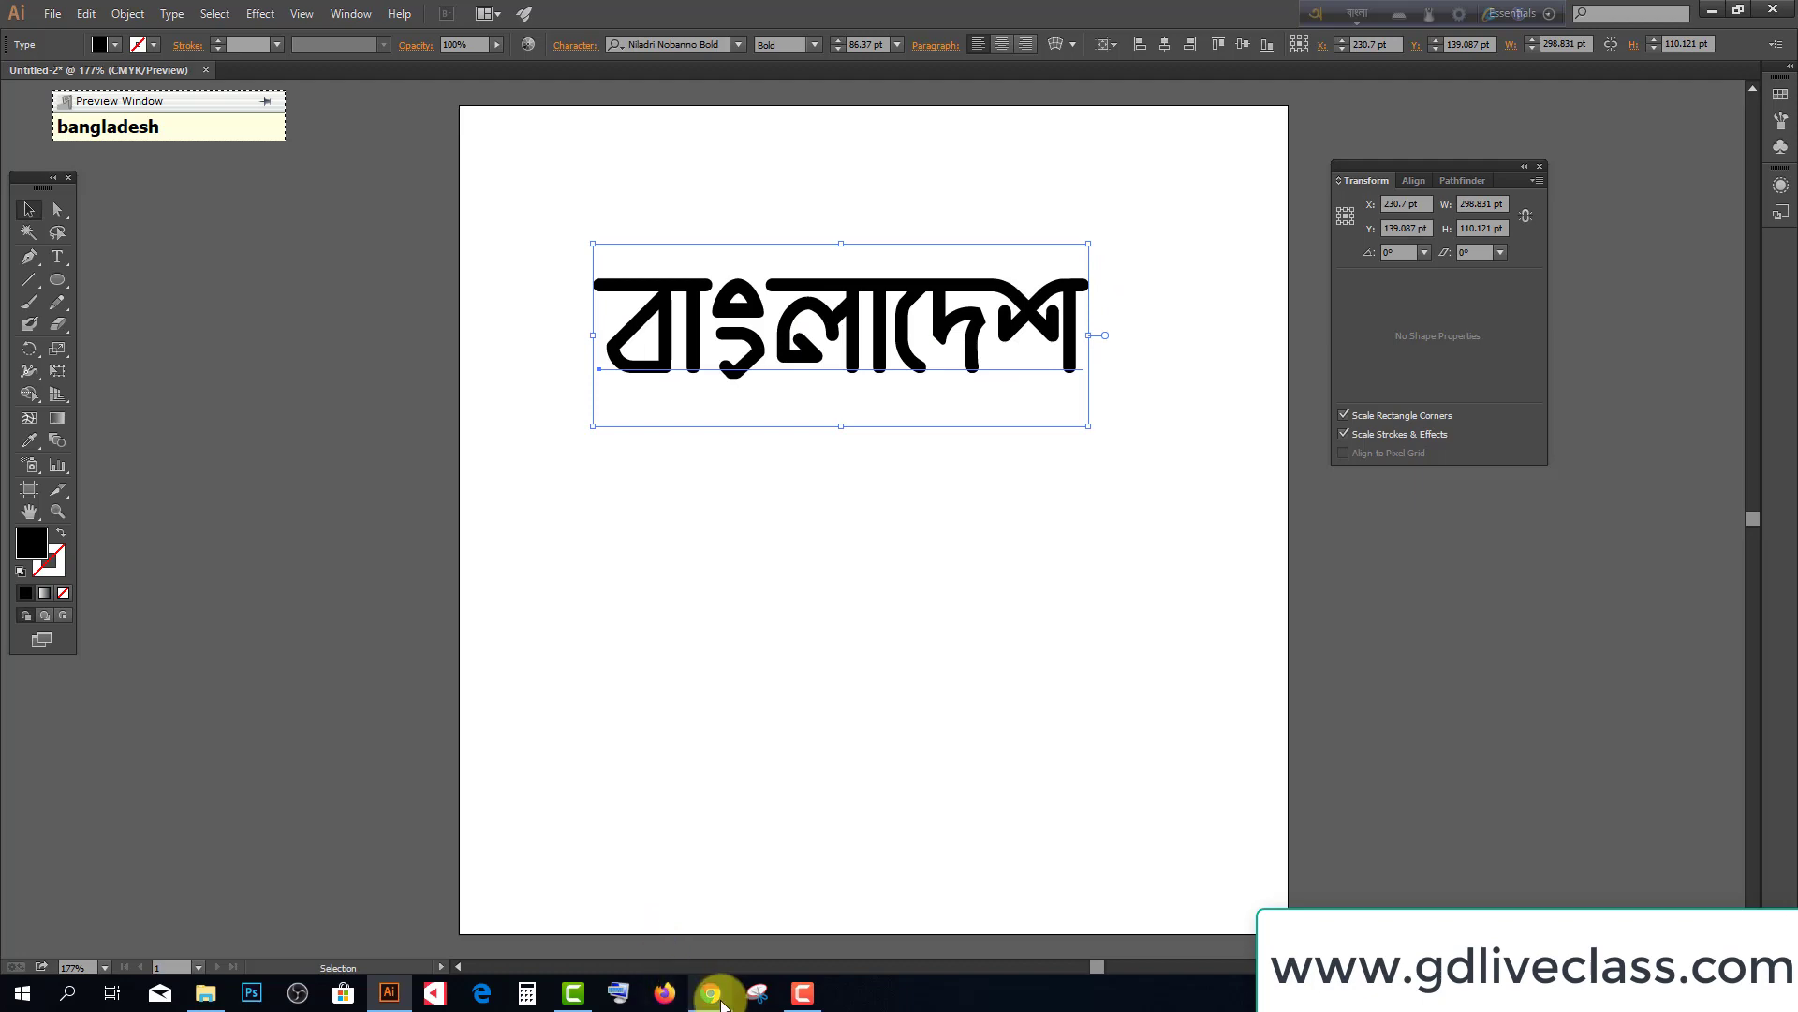
pyautogui.moveTo(720, 1001)
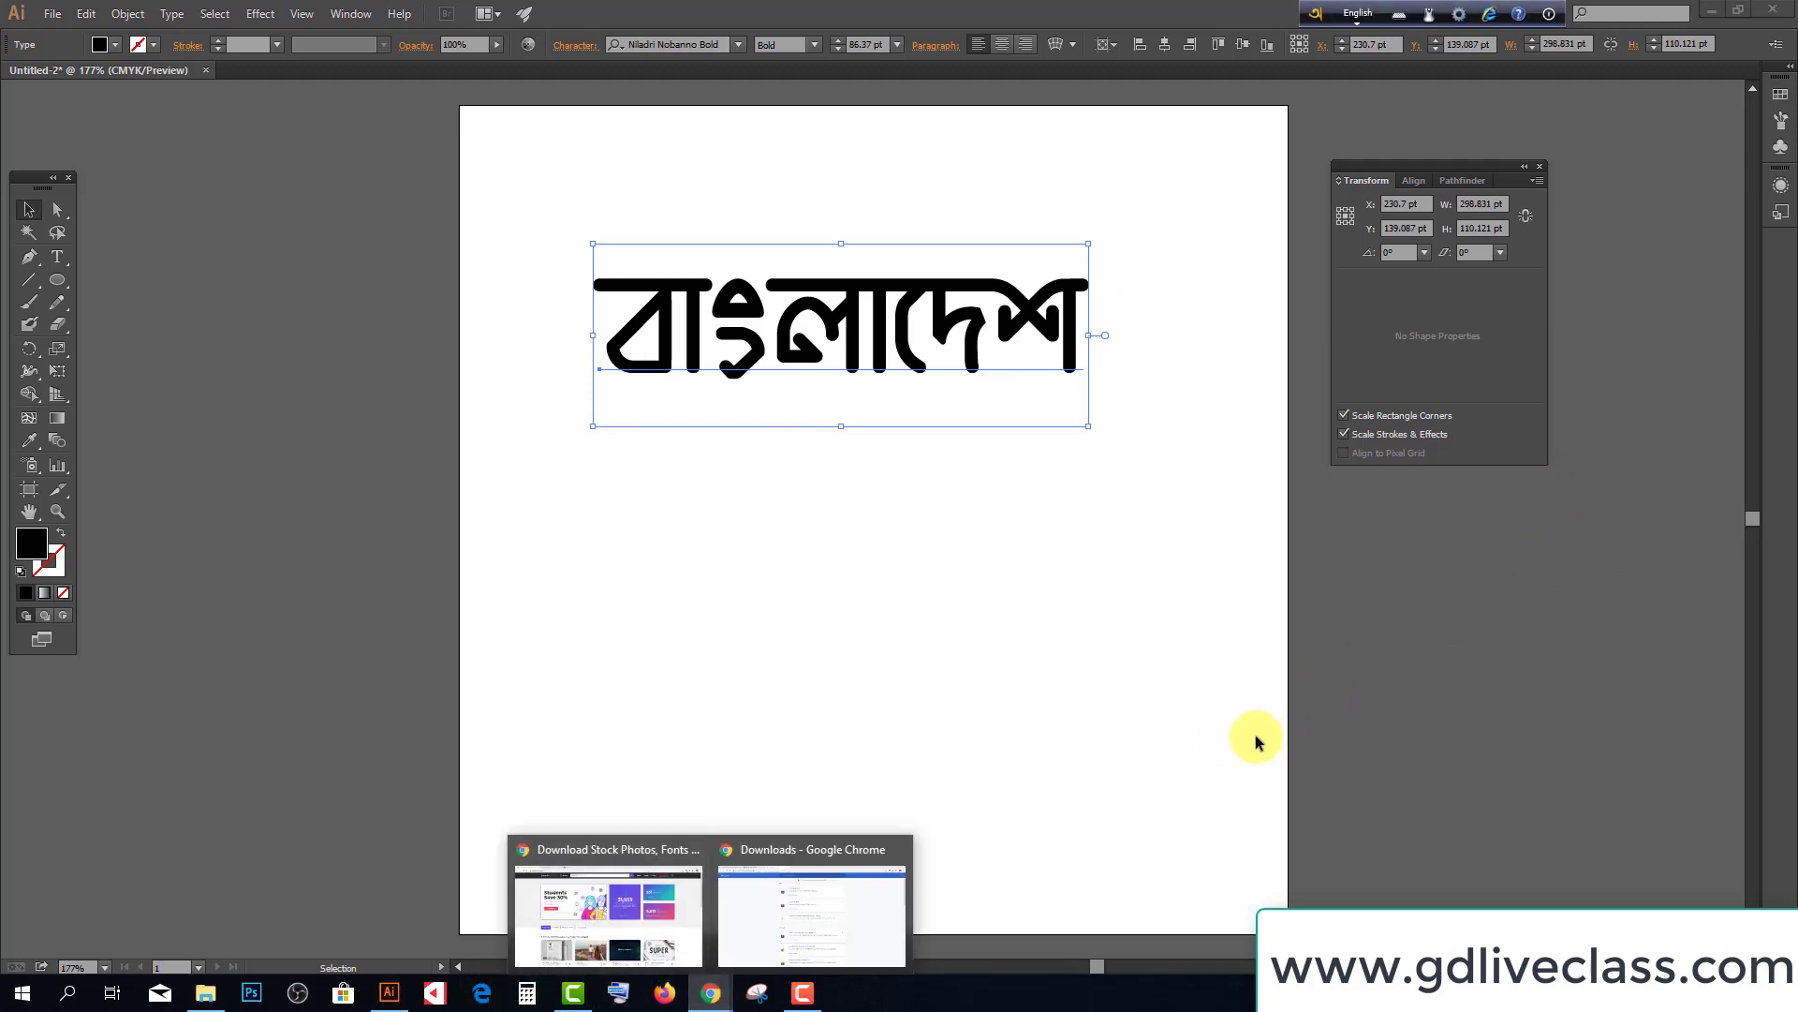
# Switch to Chrome, go back to Lipighor's freefont.html list and open page 2
pyautogui.click(1711, 11)
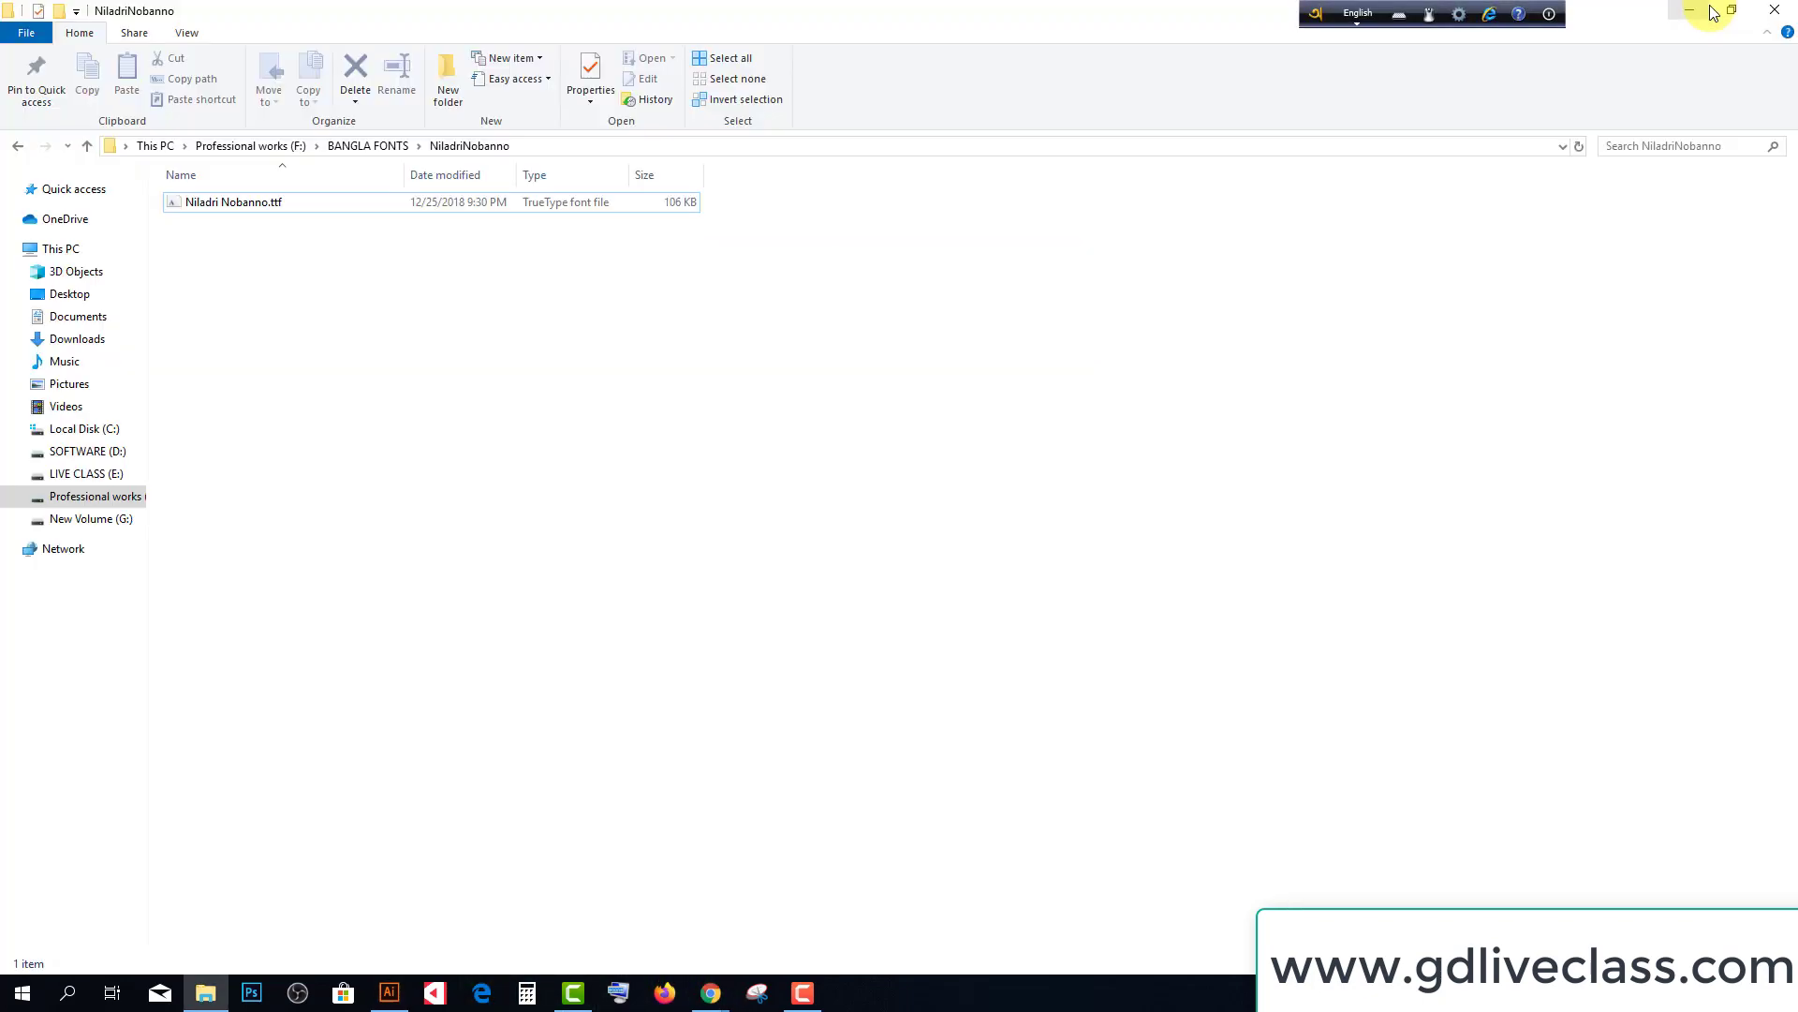
pyautogui.click(1700, 16)
pyautogui.click(297, 13)
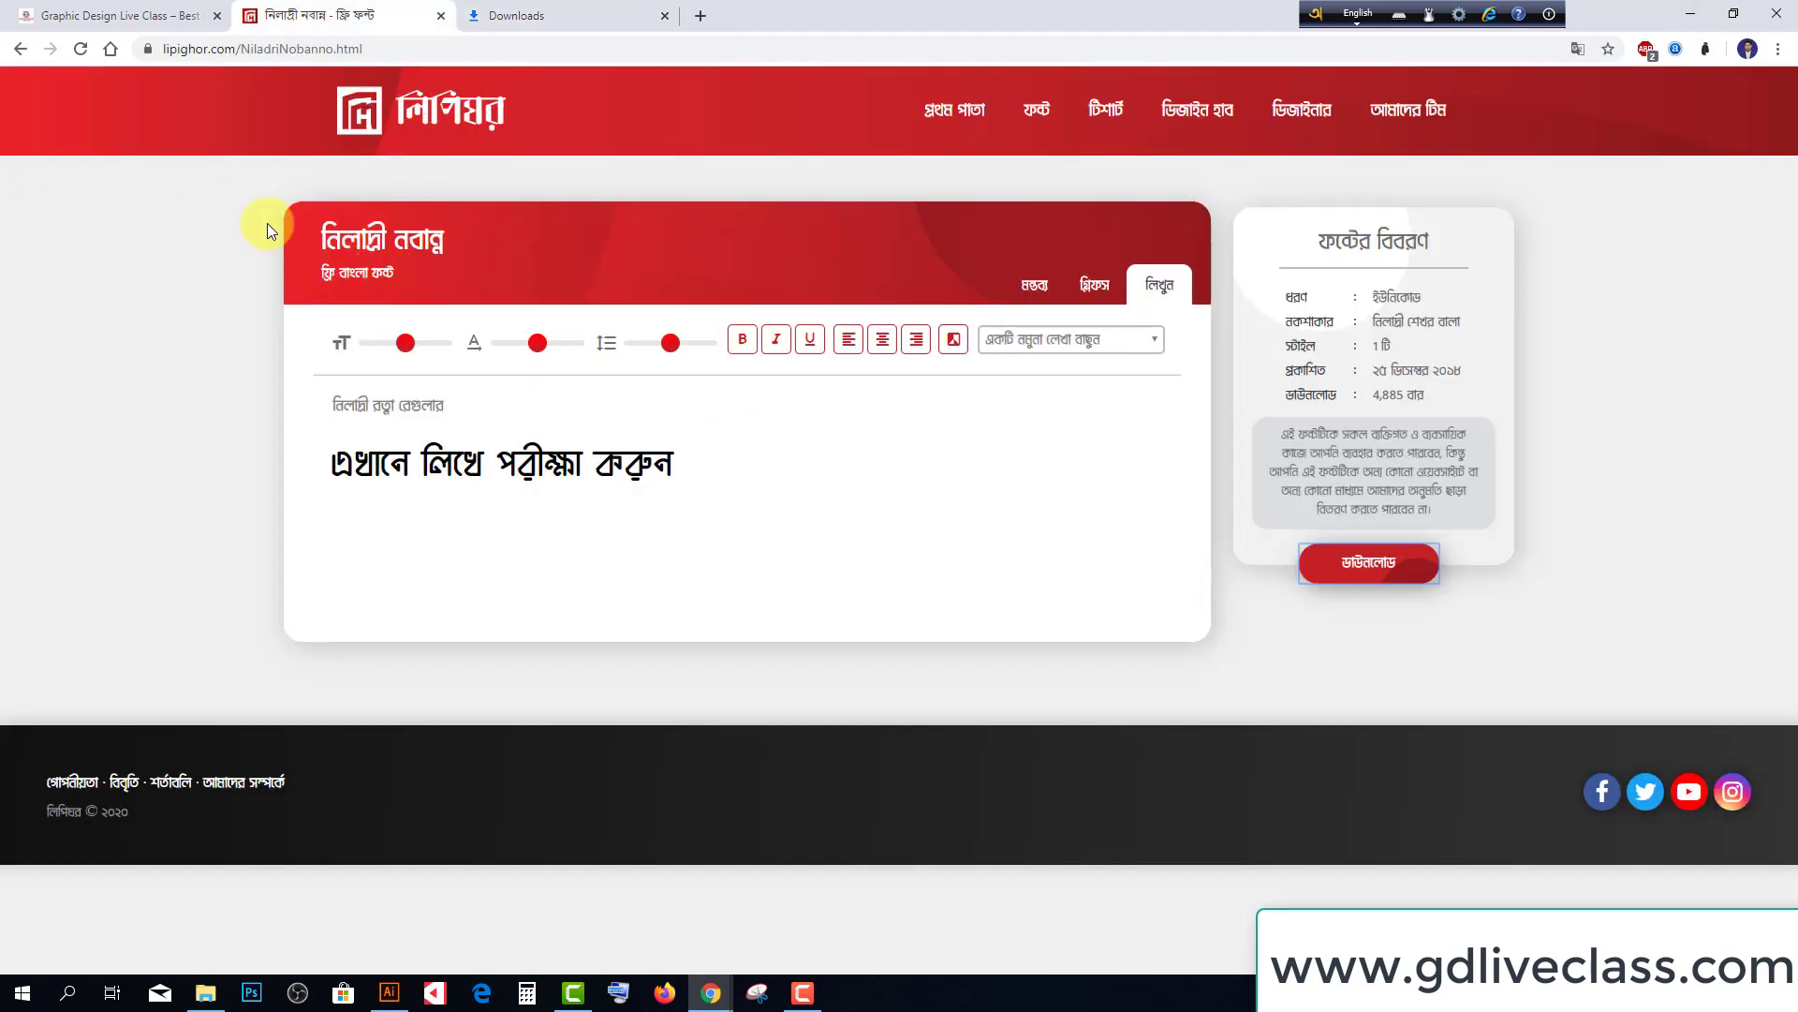
pyautogui.click(21, 49)
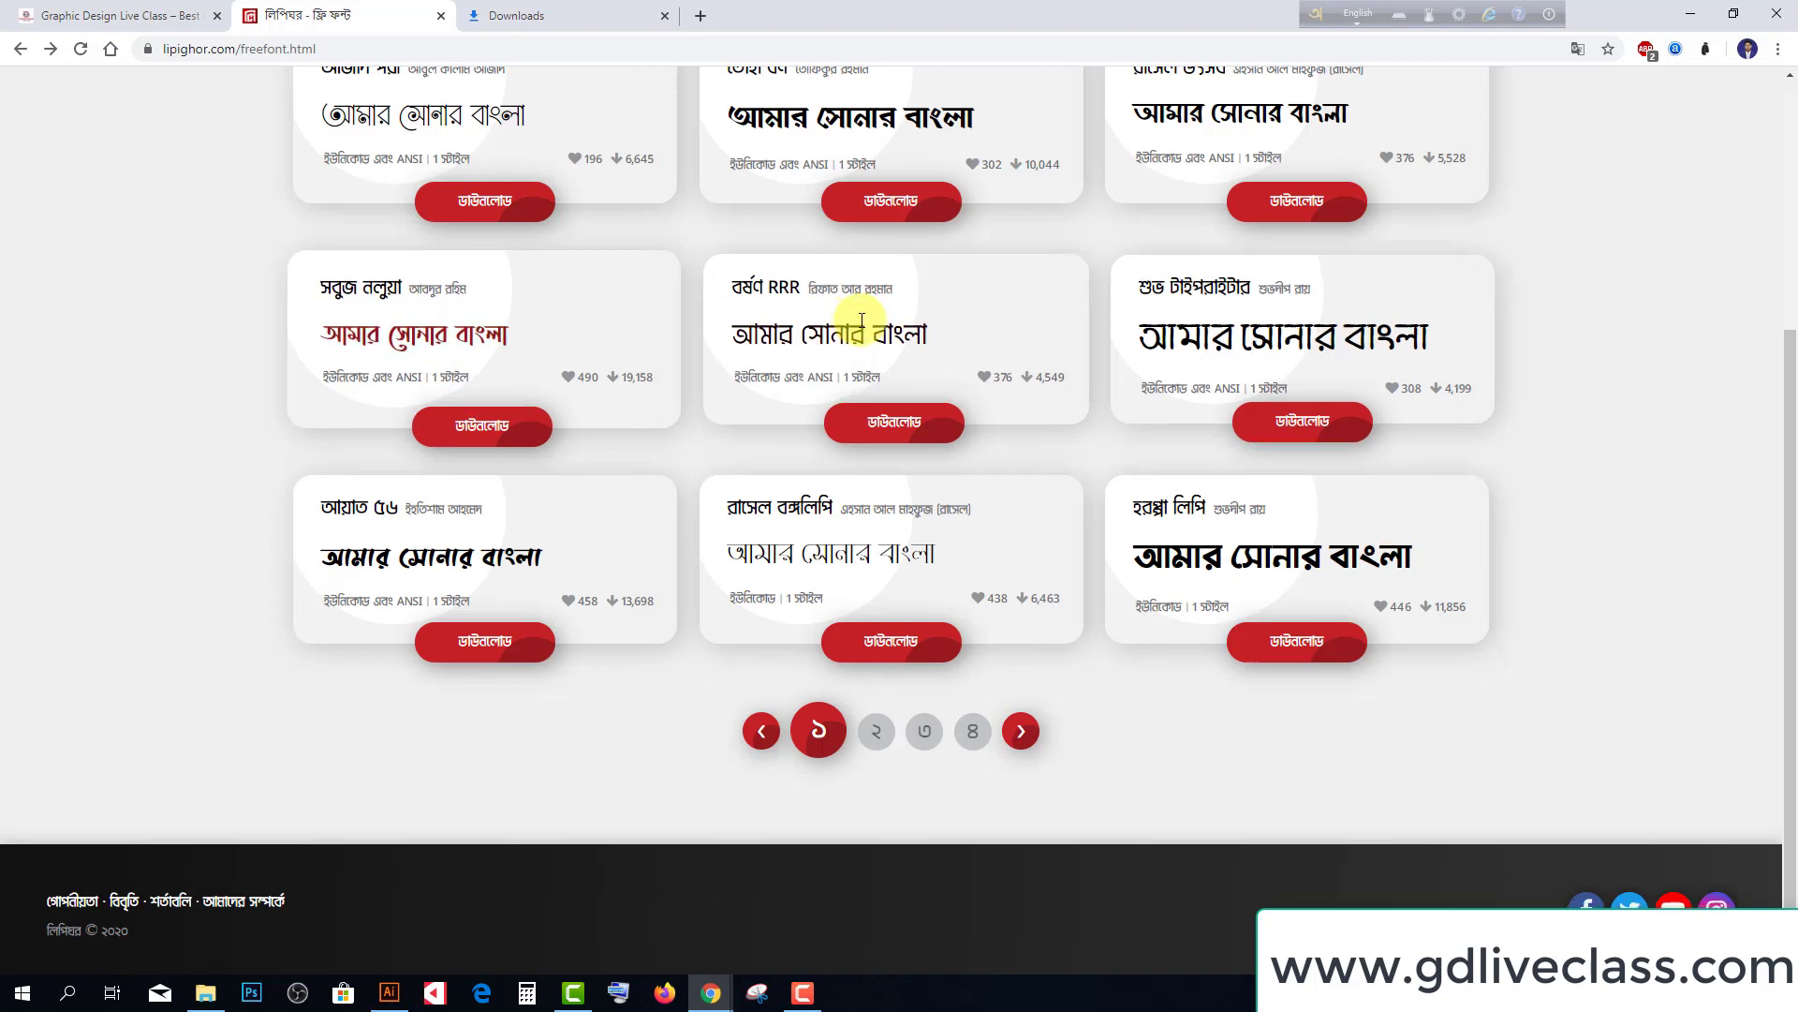
pyautogui.scroll(1, 857, 321)
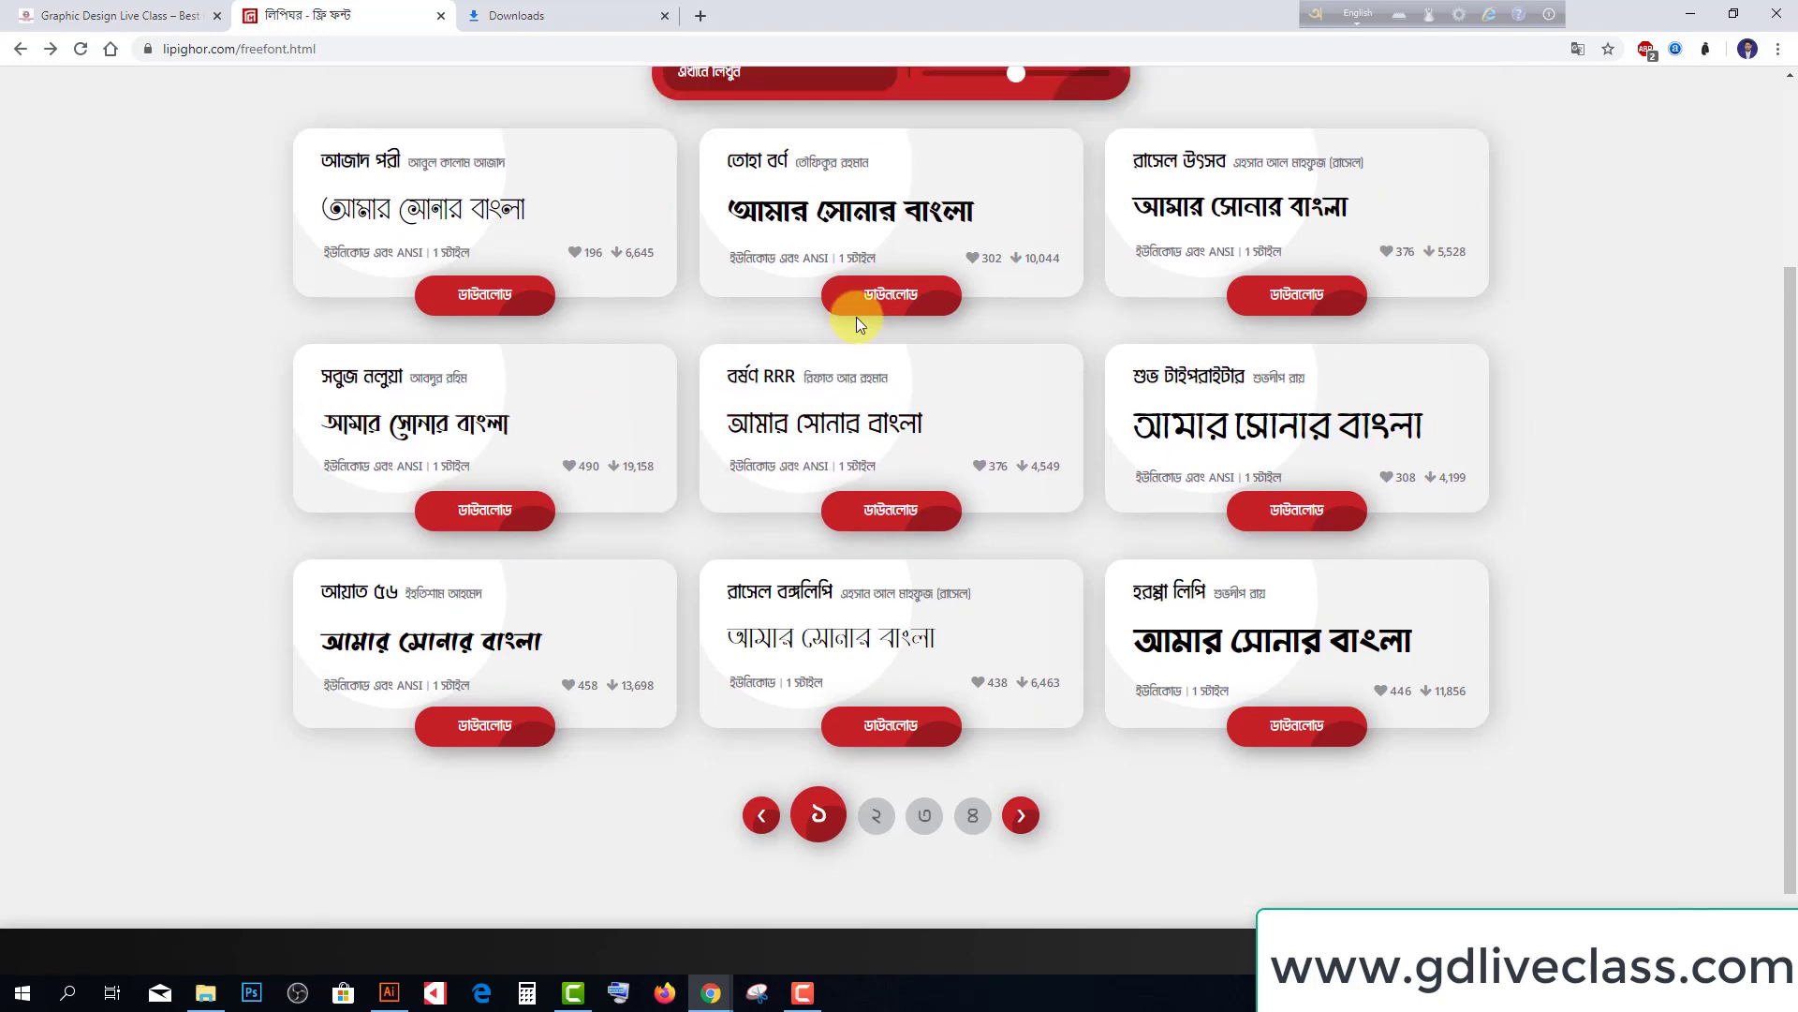
pyautogui.scroll(-1, 578, 610)
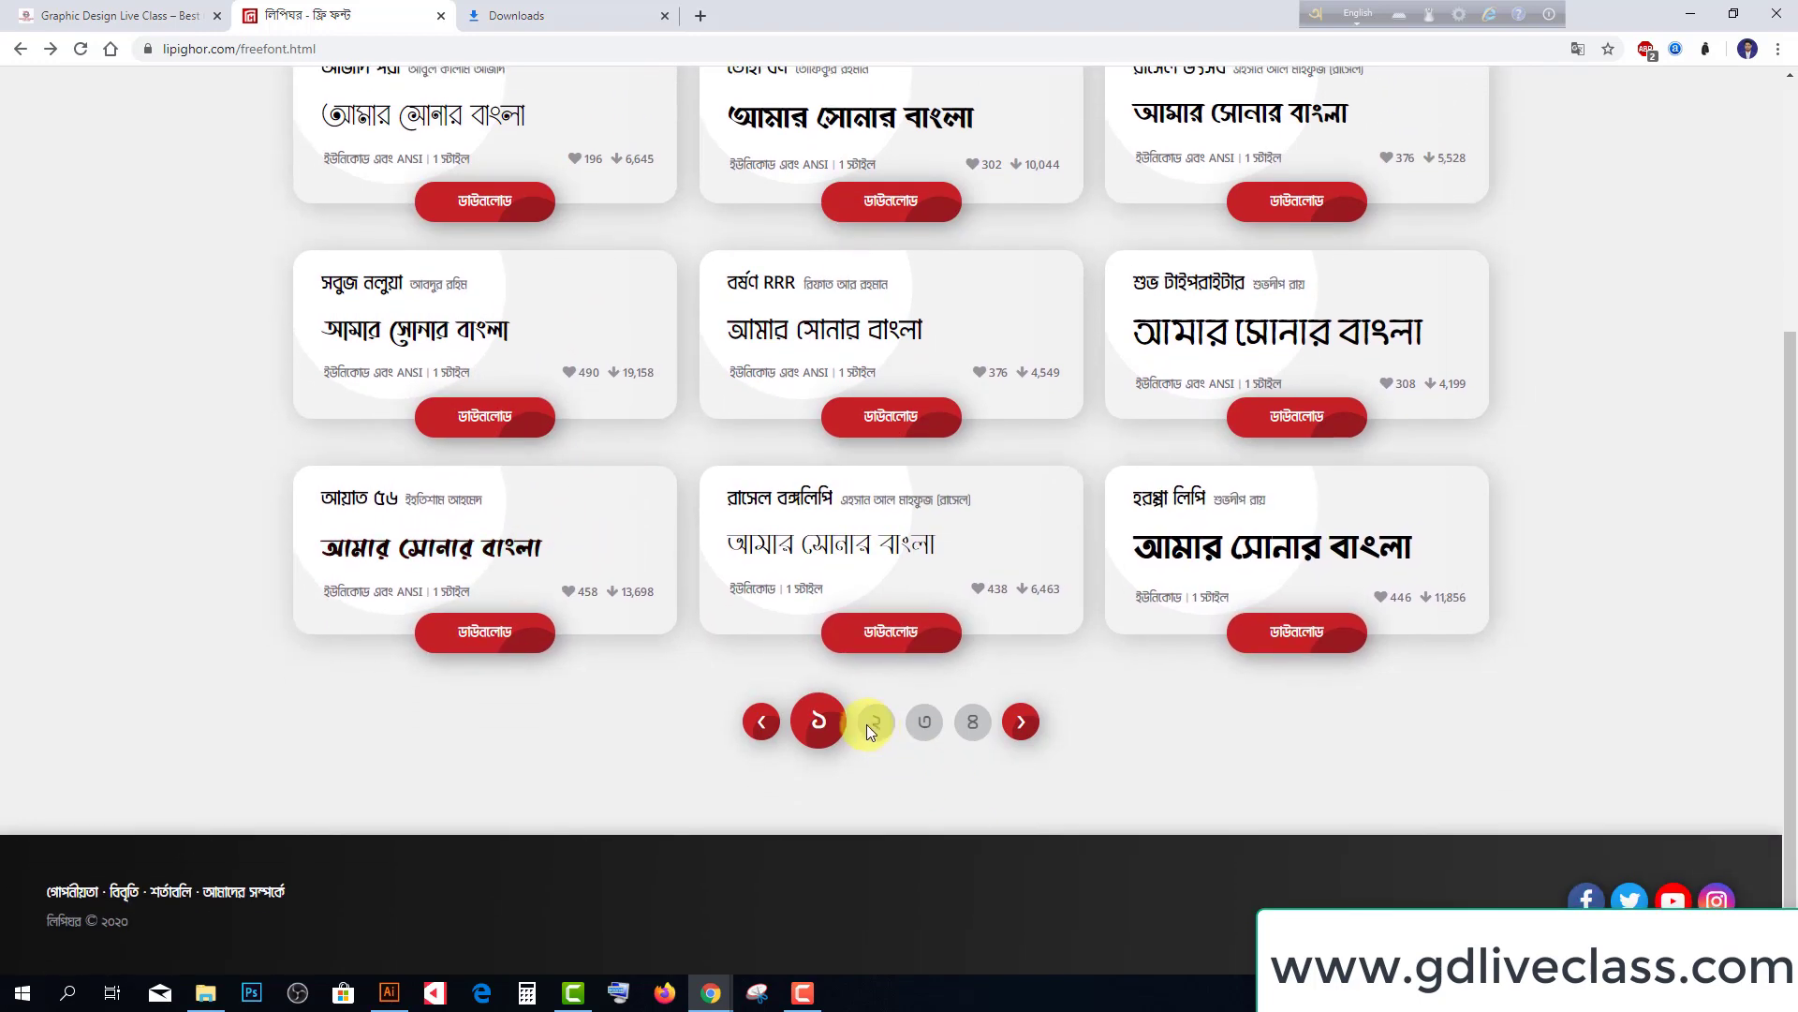
pyautogui.click(867, 723)
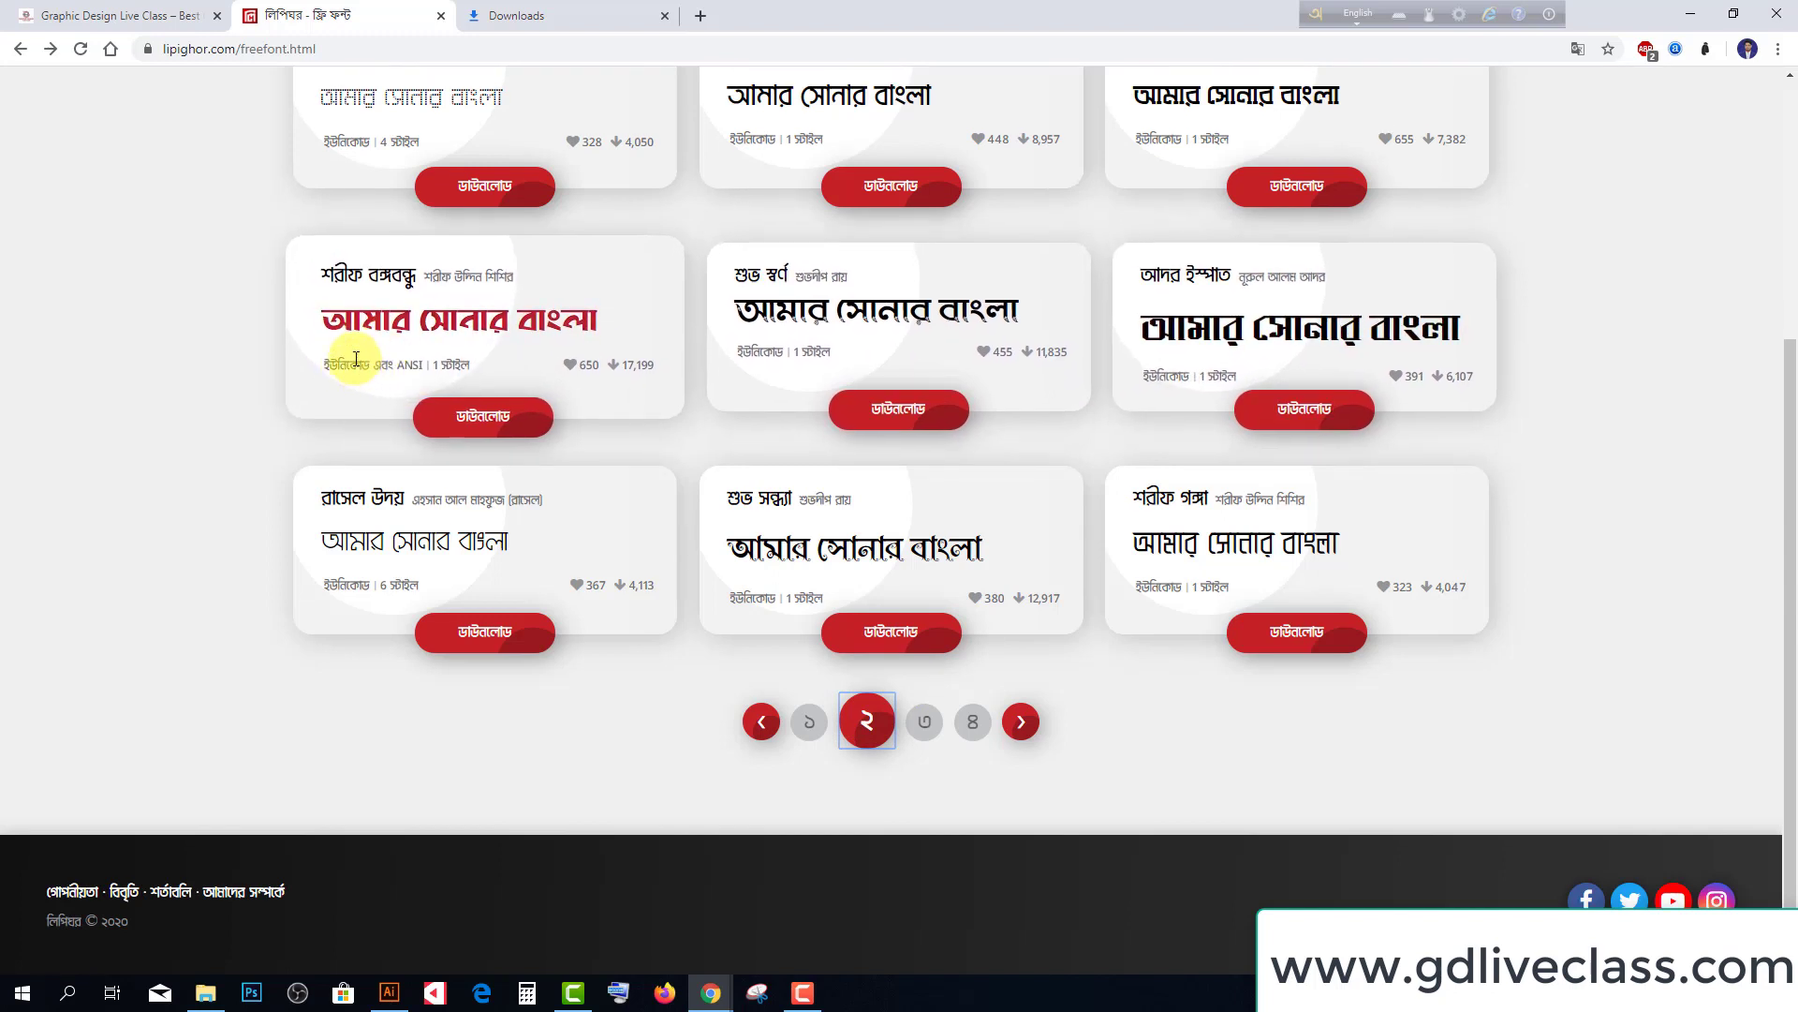
# On the Shorif Bongobondhu page, enlarge the sample, tighten spacing and make it italic
pyautogui.click(488, 415)
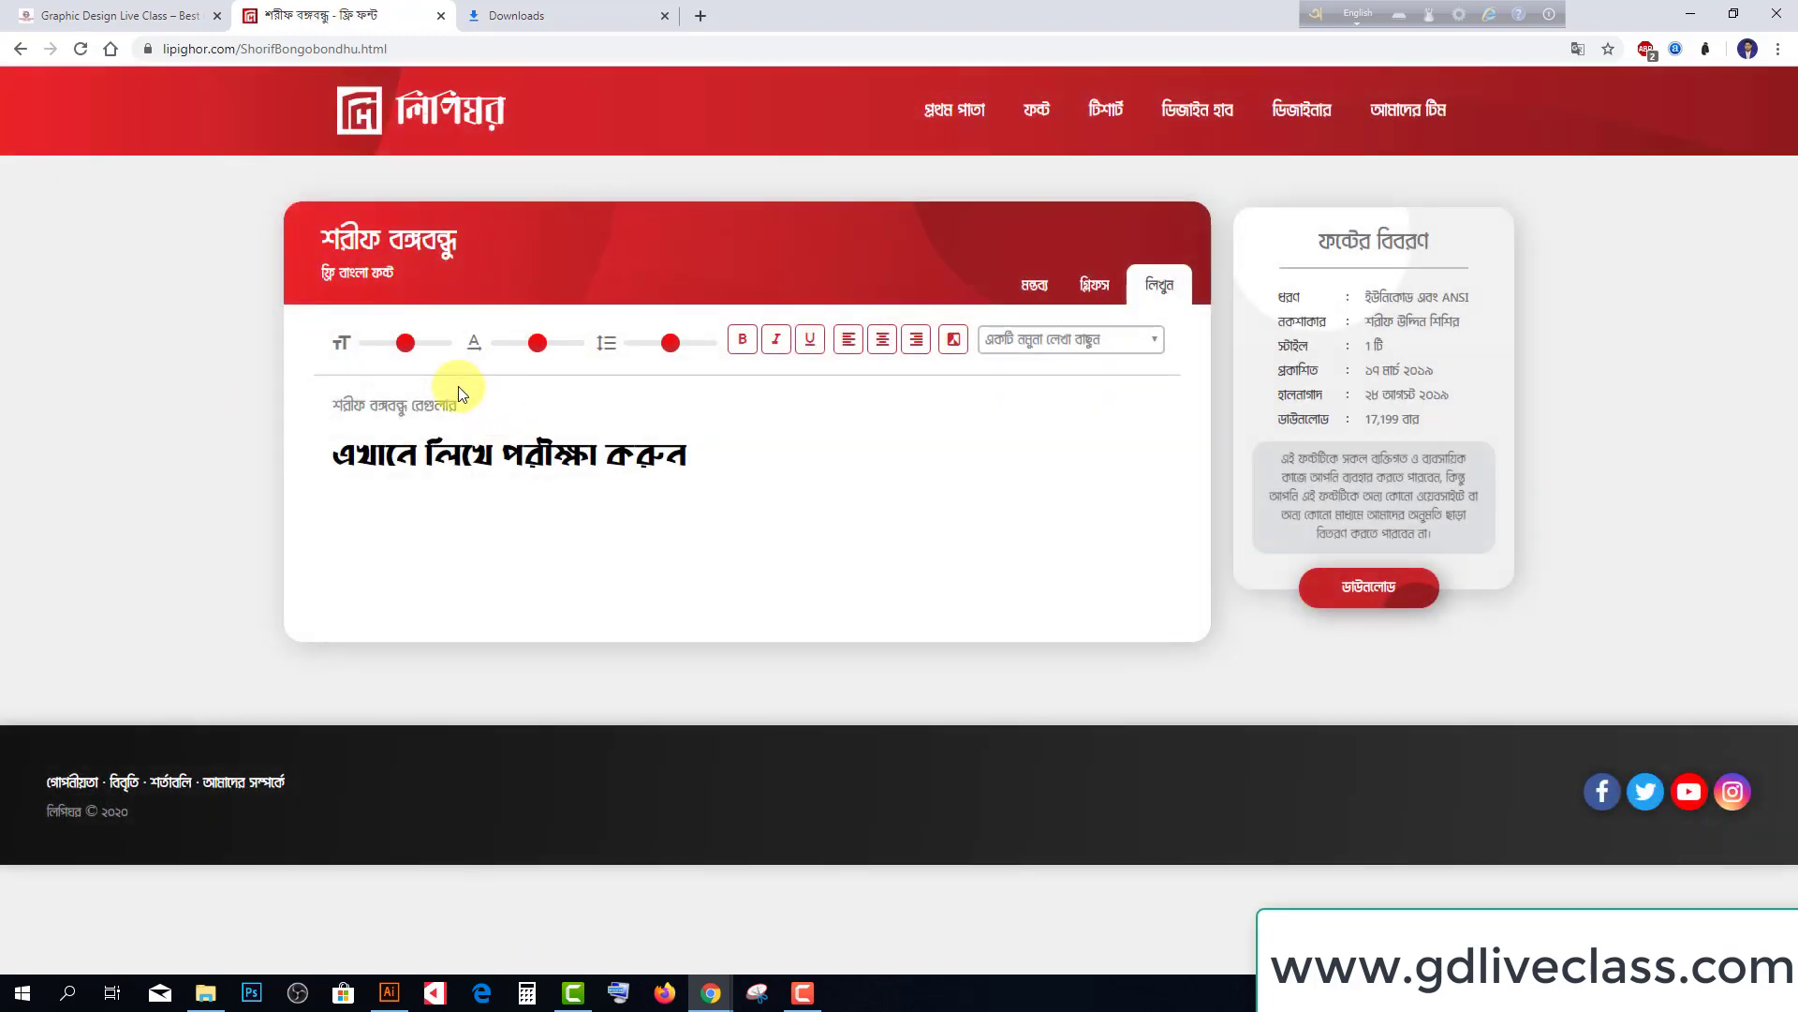
pyautogui.moveTo(410, 347); pyautogui.dragTo(431, 349)
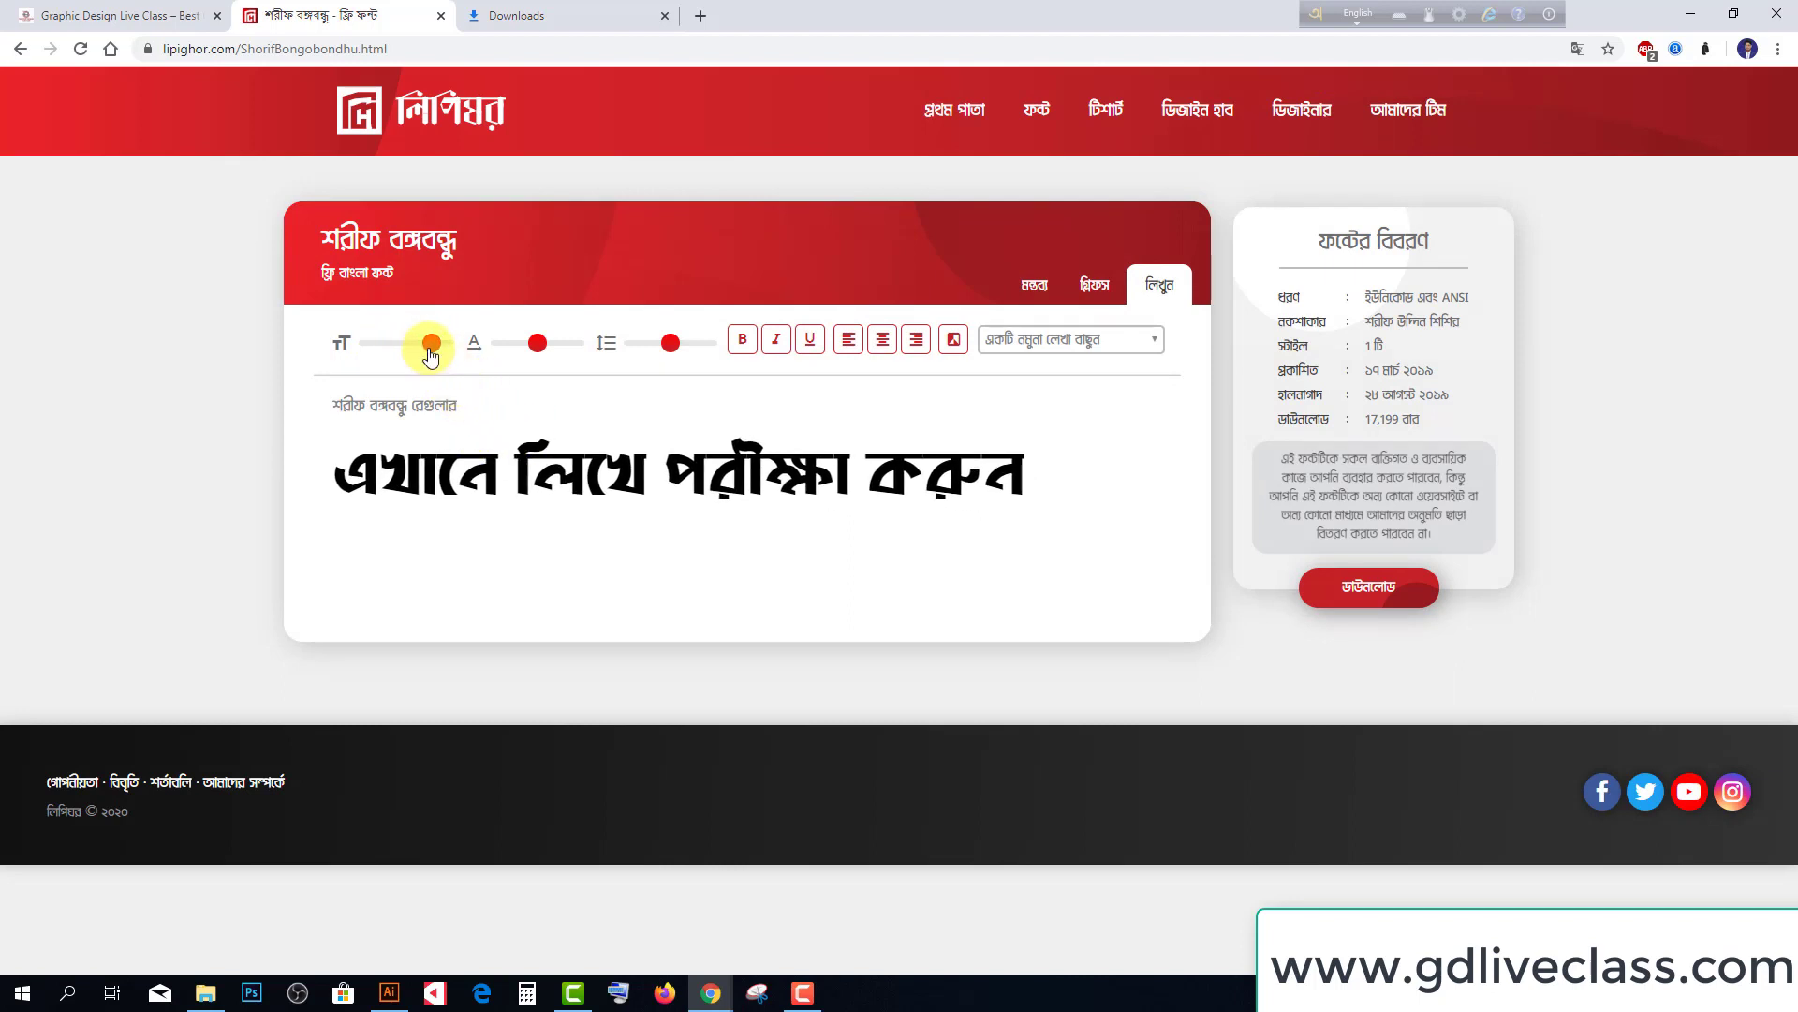
pyautogui.moveTo(543, 348)
pyautogui.mouseDown()
pyautogui.moveTo(469, 347)
pyautogui.moveTo(546, 356)
pyautogui.mouseUp()
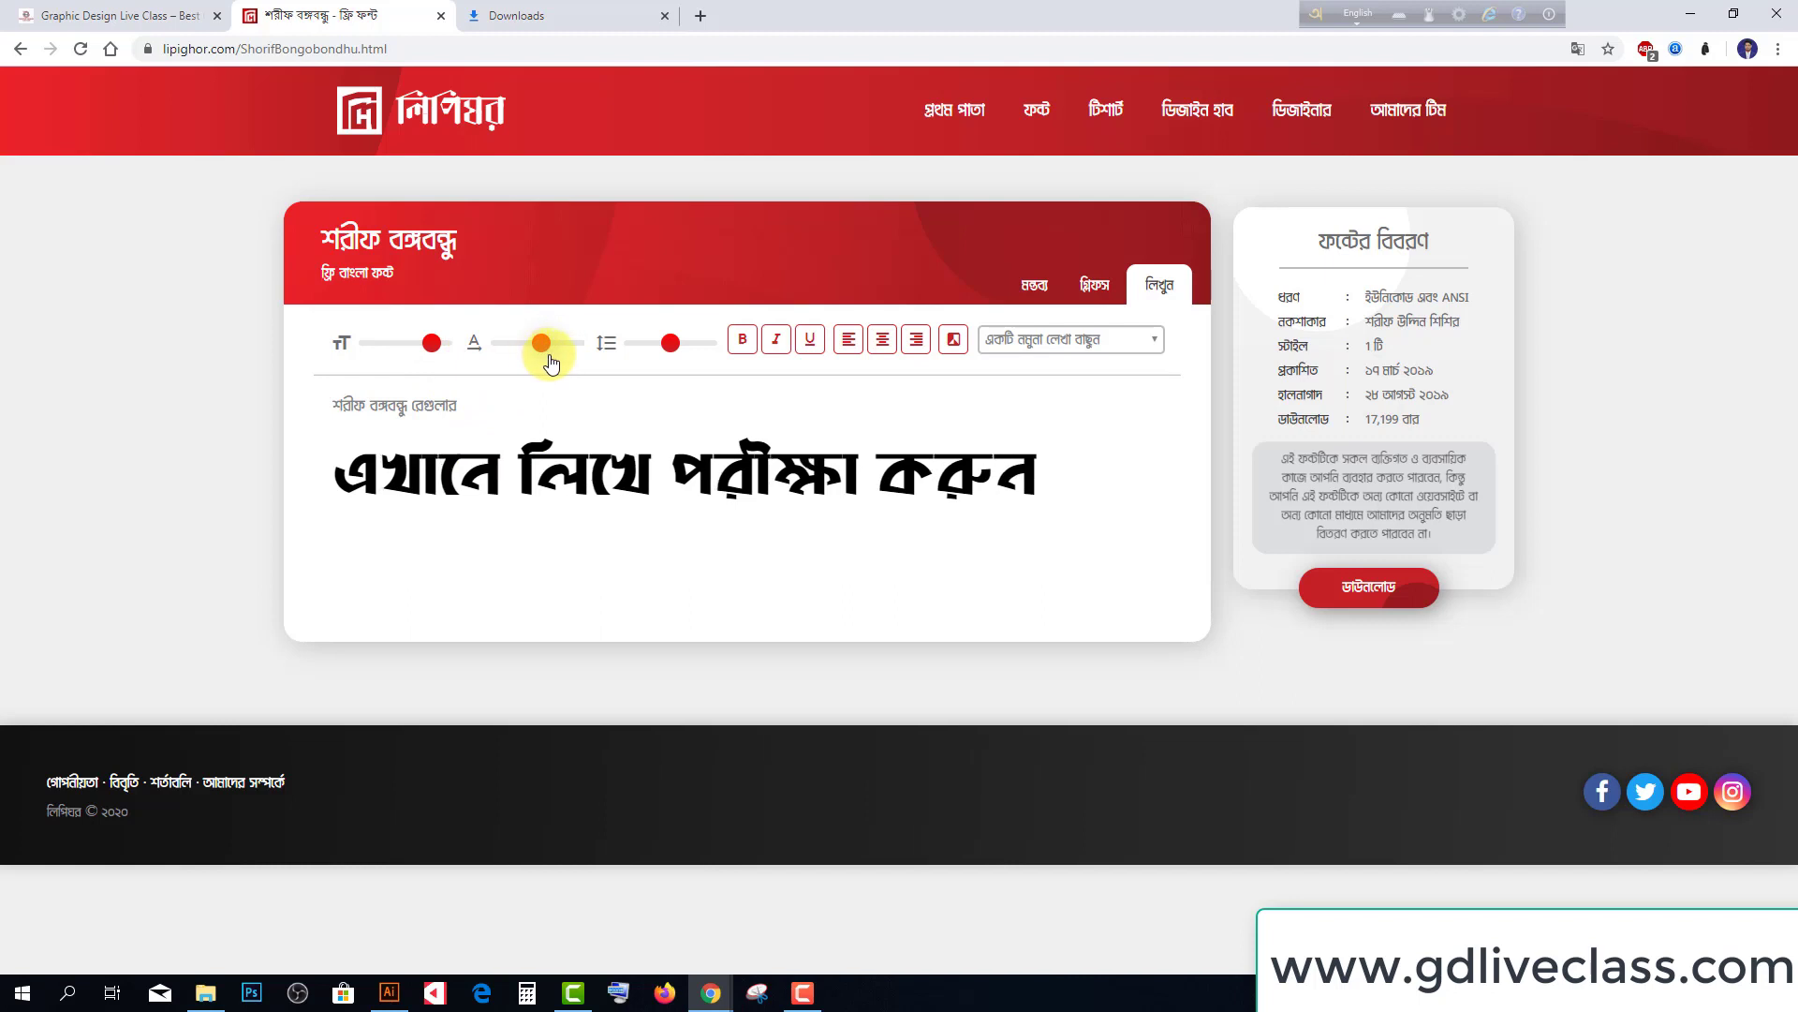
pyautogui.click(773, 343)
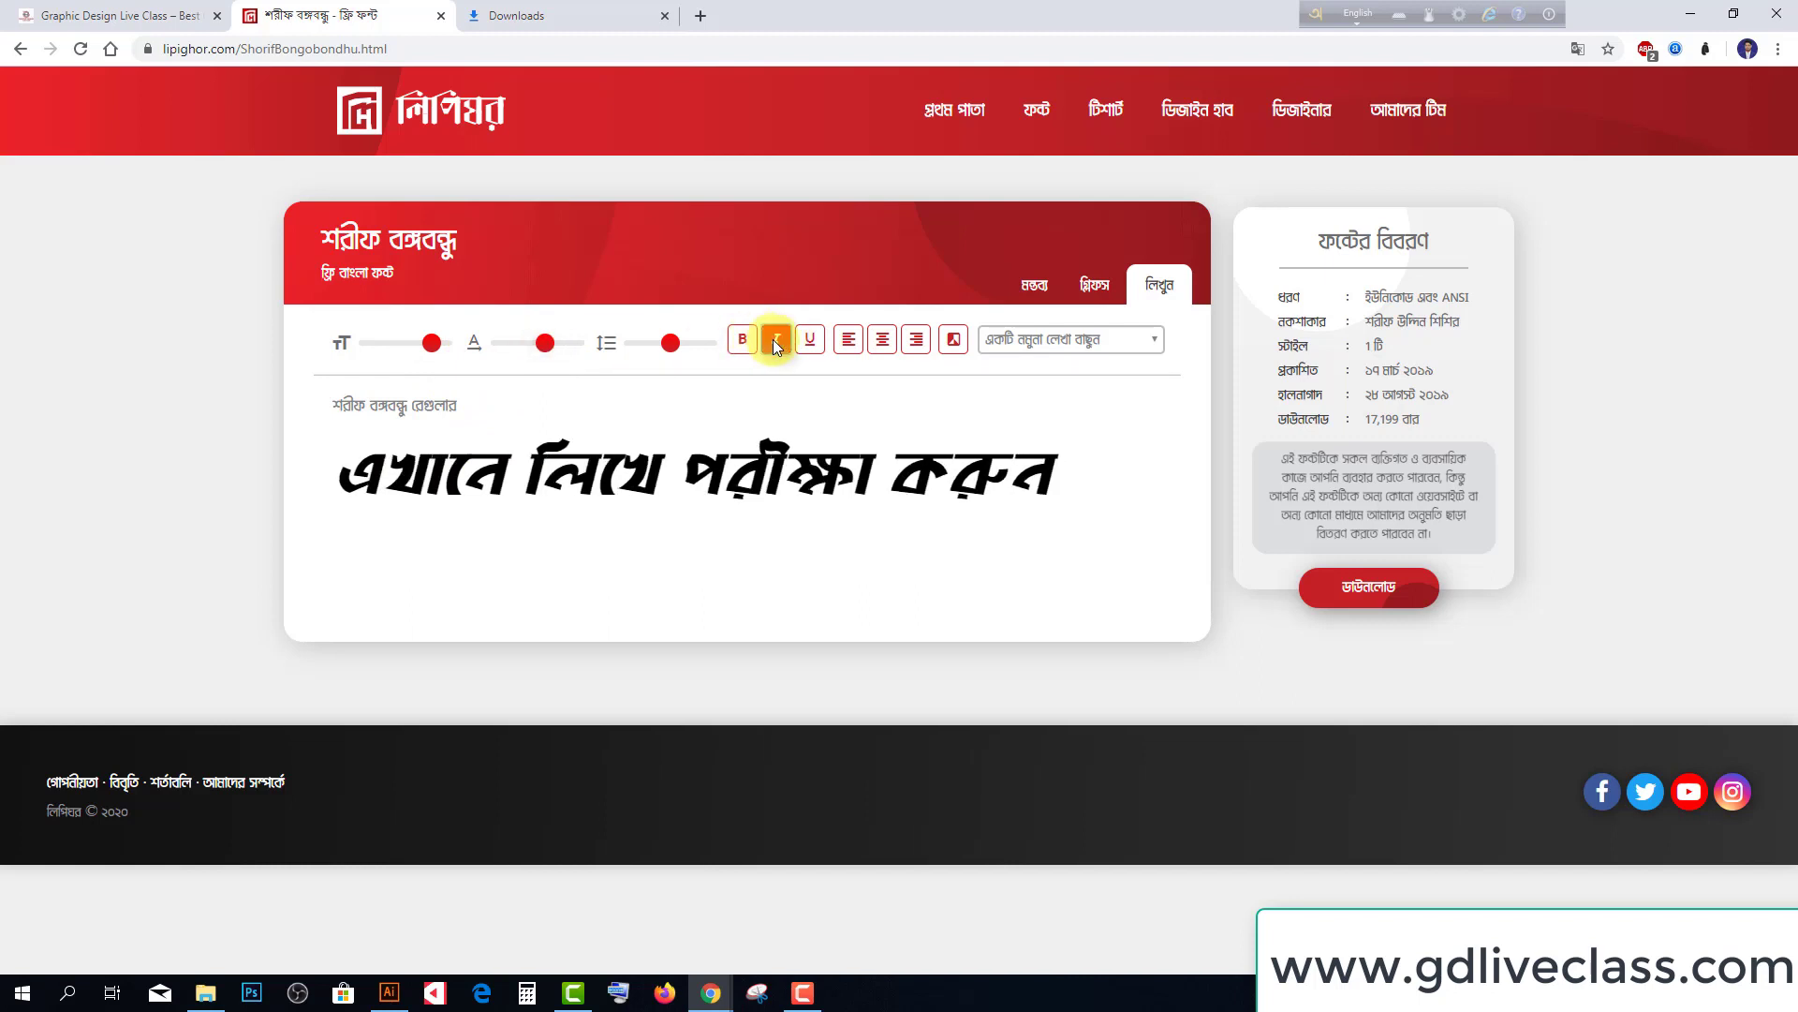
pyautogui.click(810, 340)
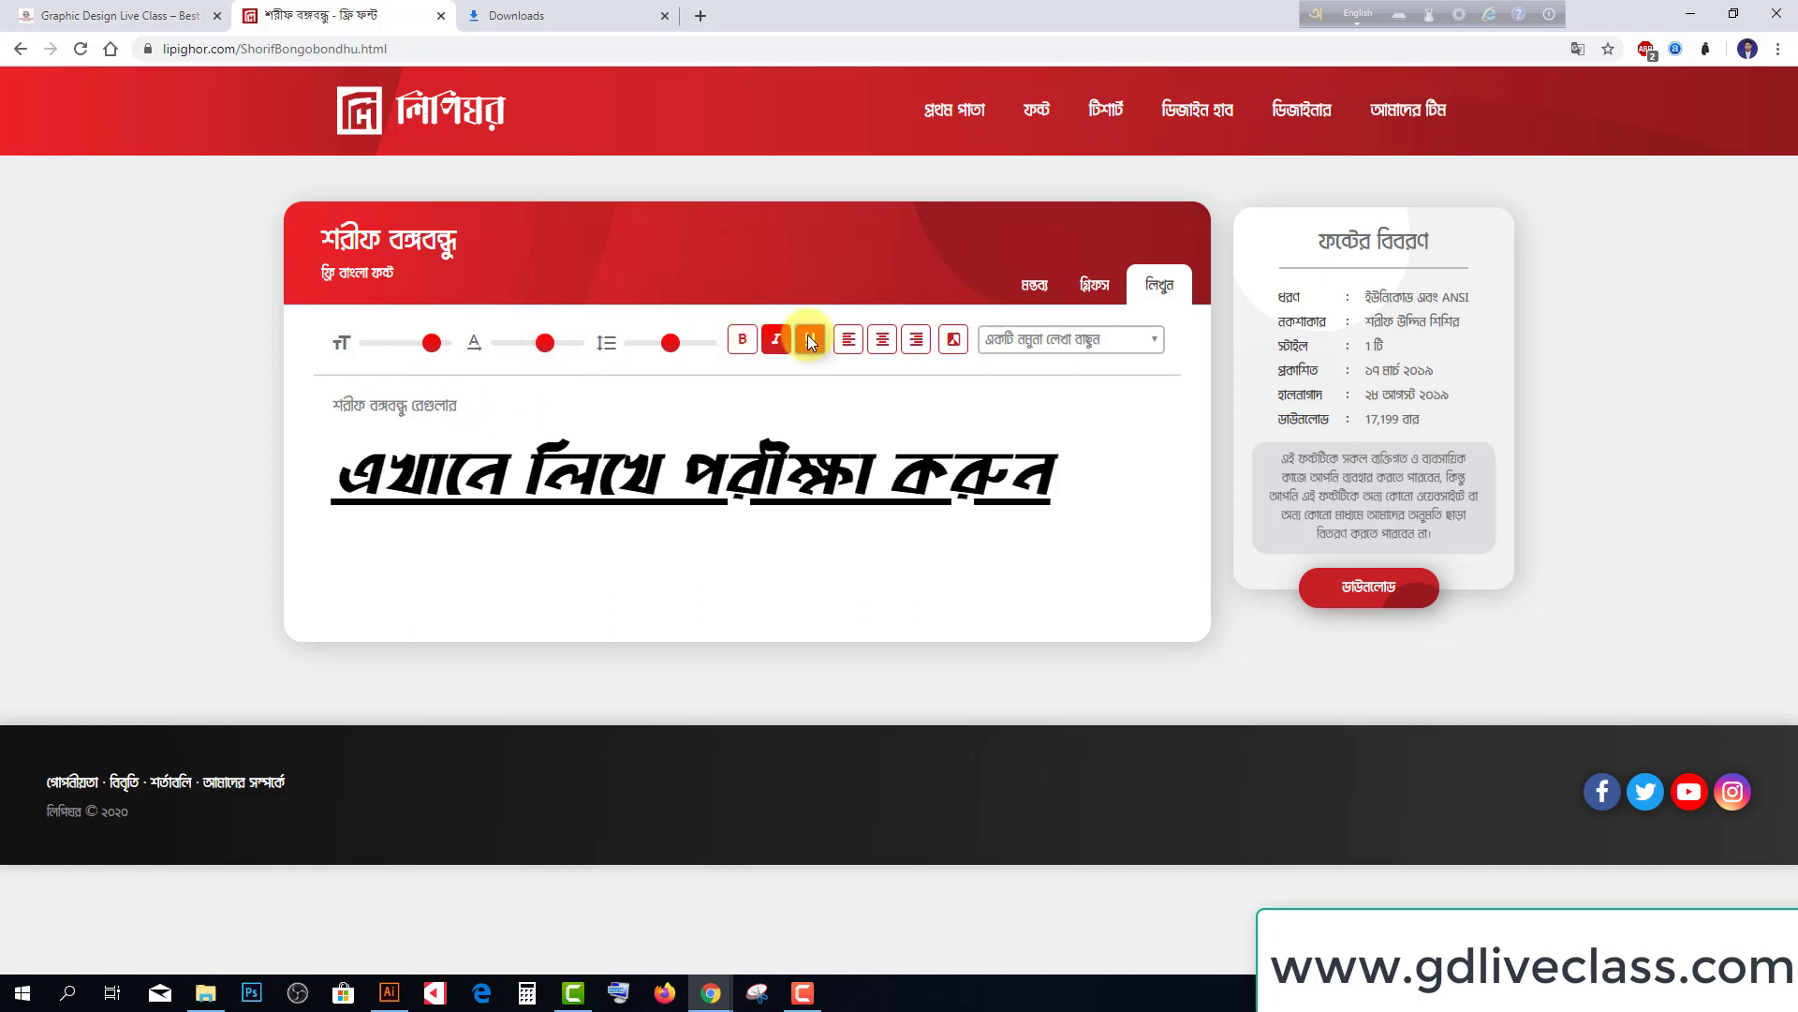
pyautogui.click(810, 341)
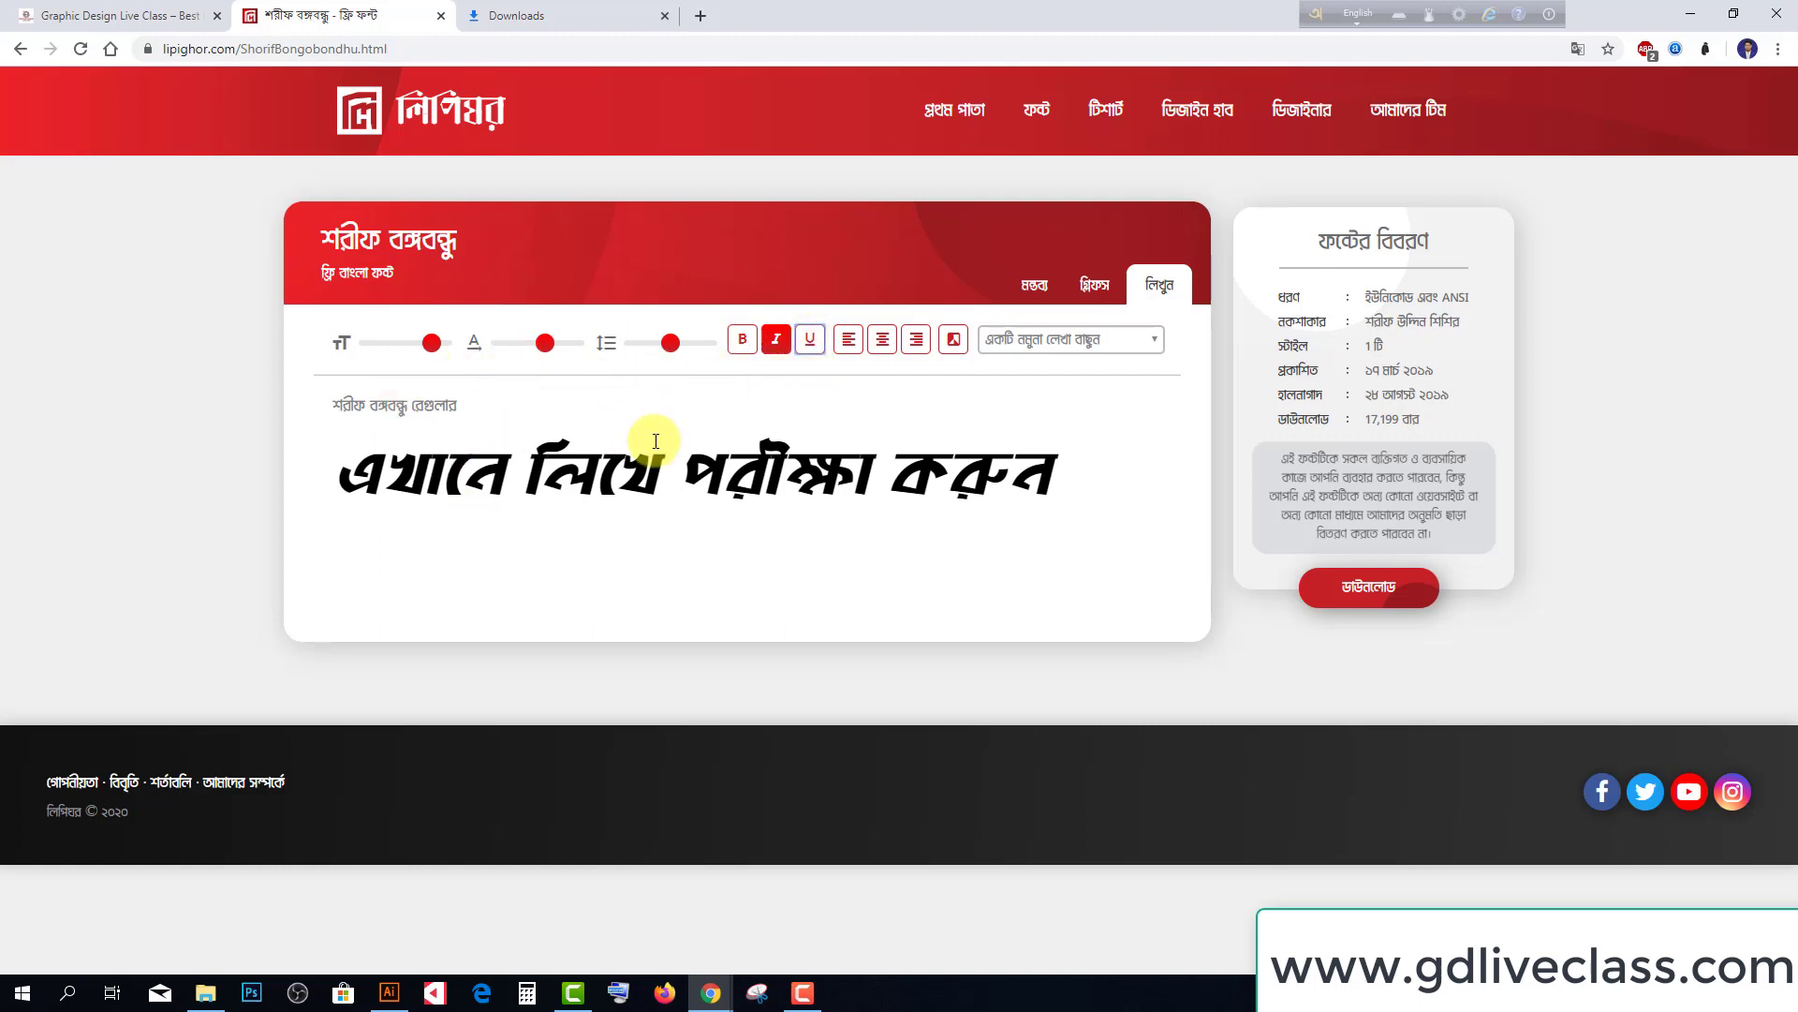
# Replace the sample with 'amar bangla' (আমার বাংলা) and download Bongobondhu.zip
pyautogui.press('F12')
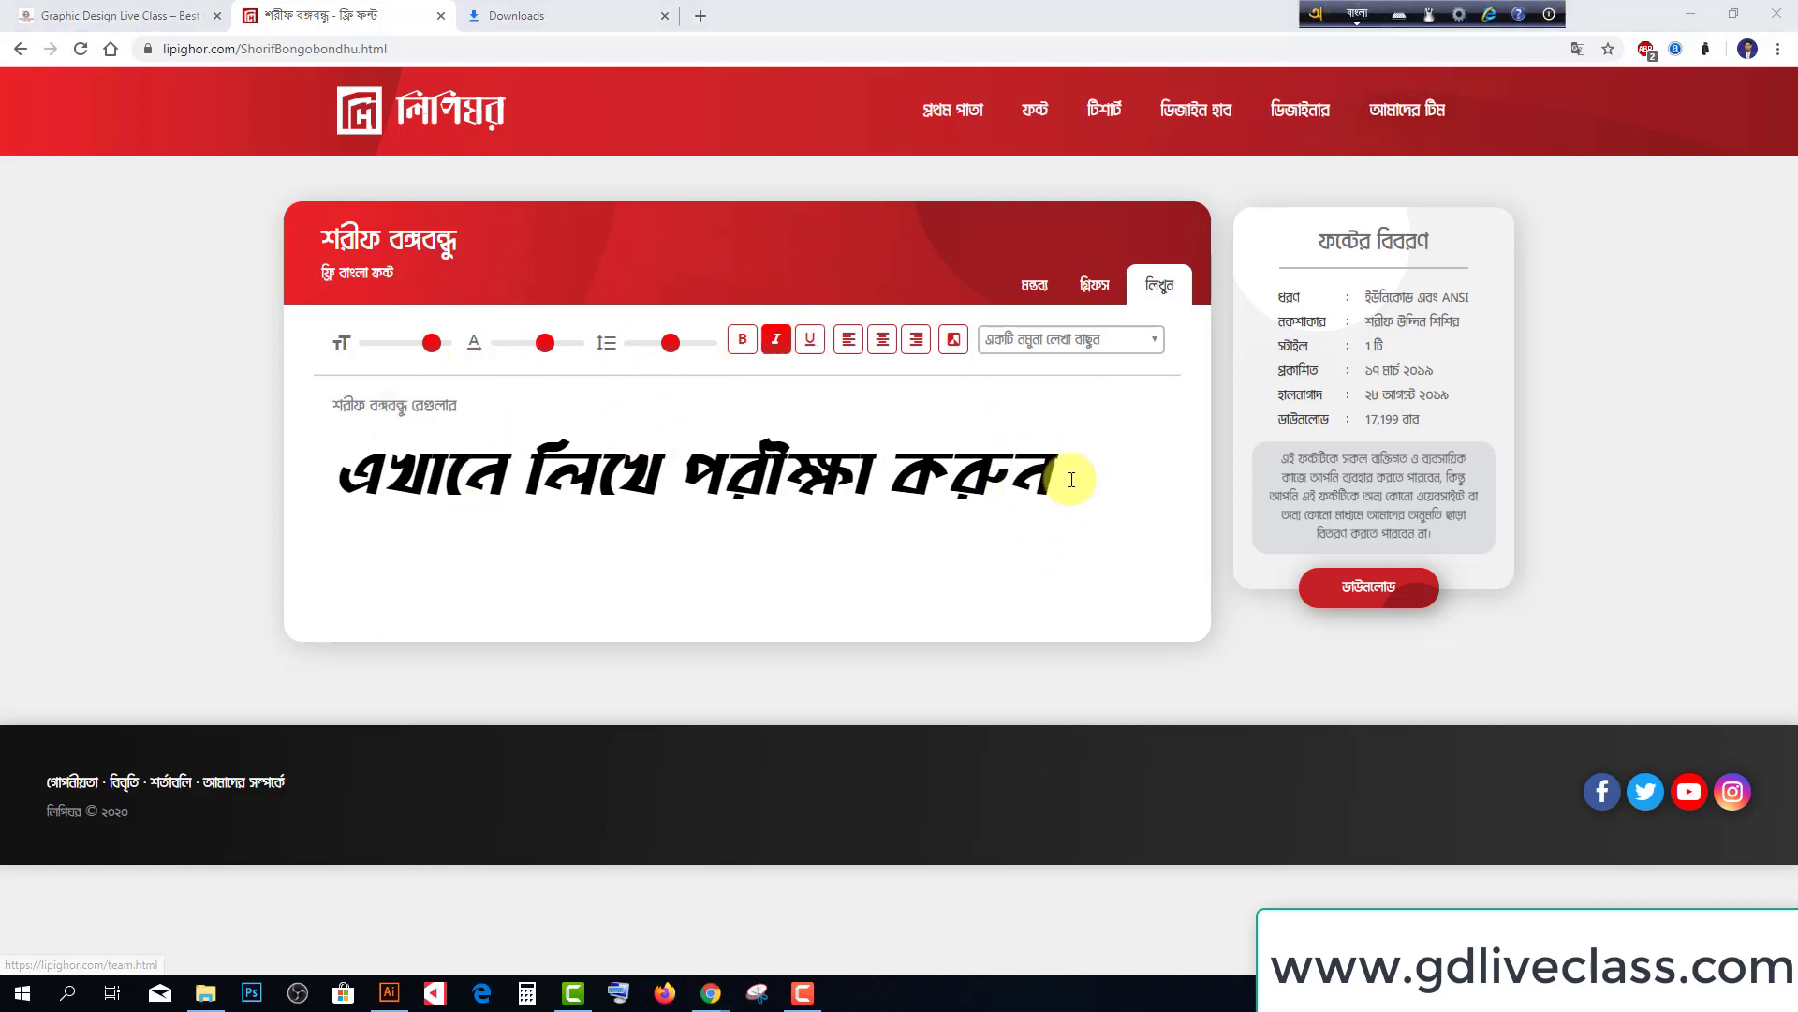
pyautogui.moveTo(1071, 480); pyautogui.dragTo(332, 522)
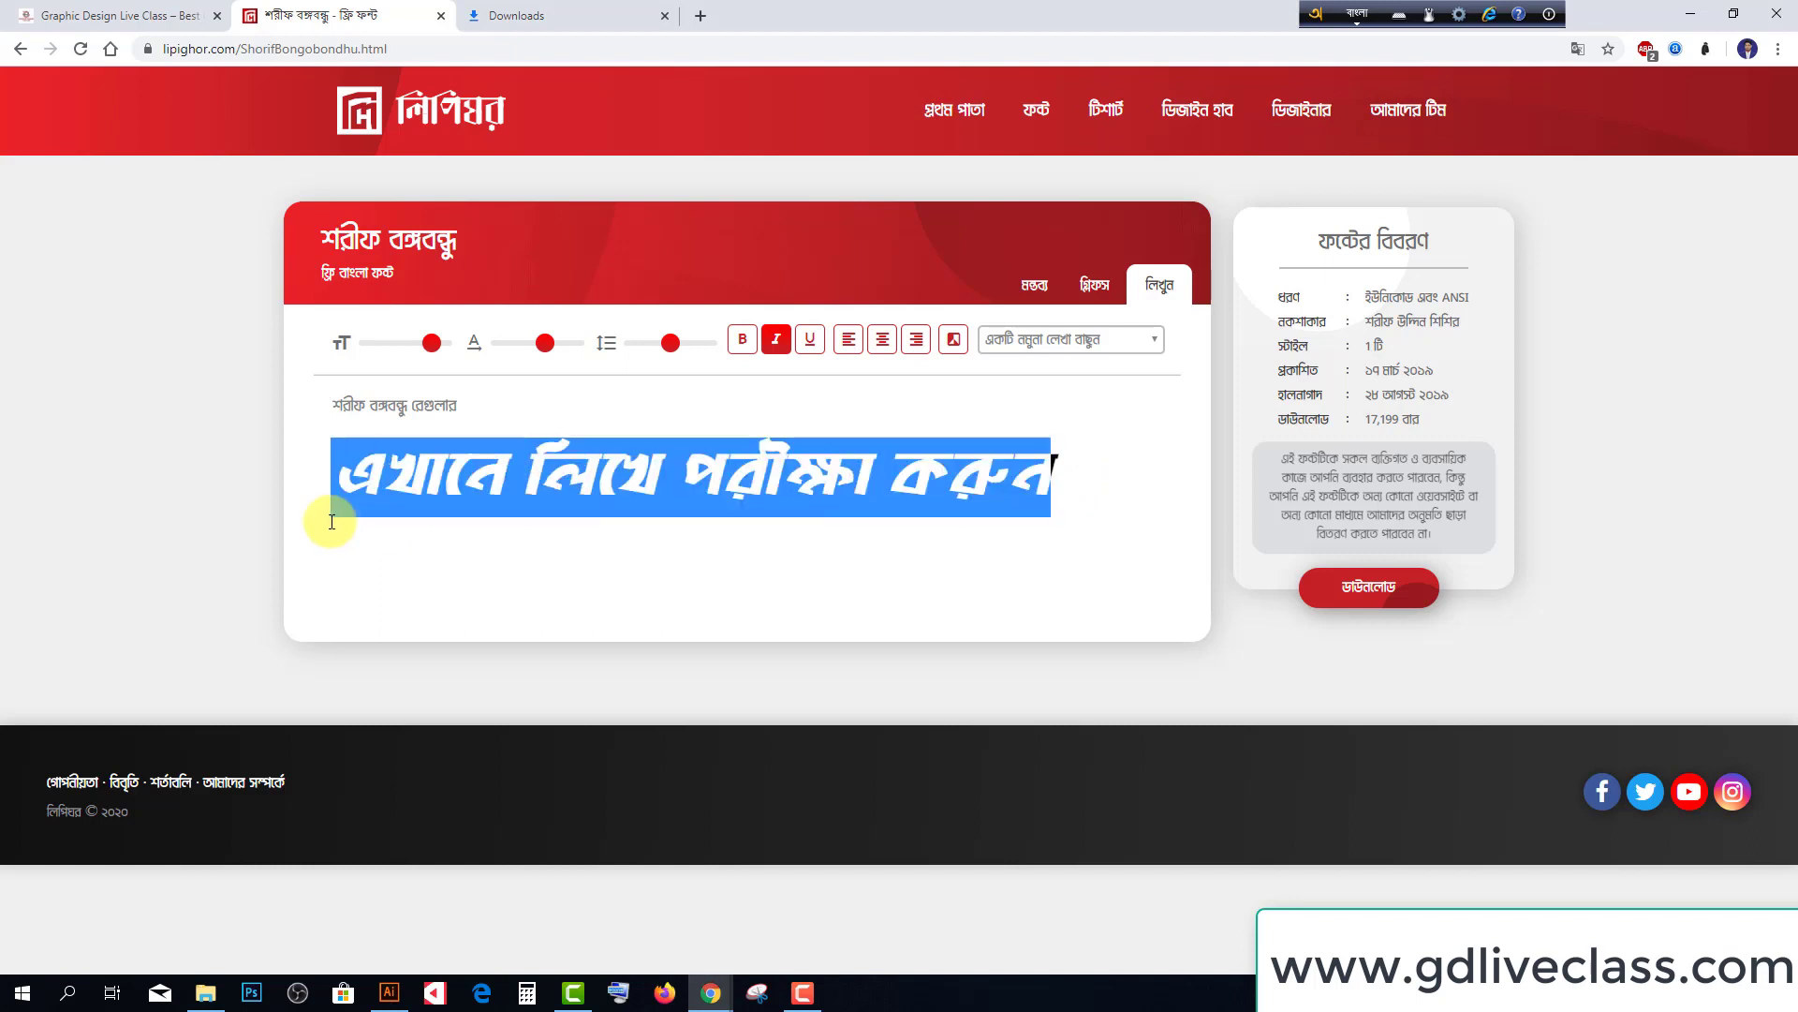
pyautogui.write('amar')
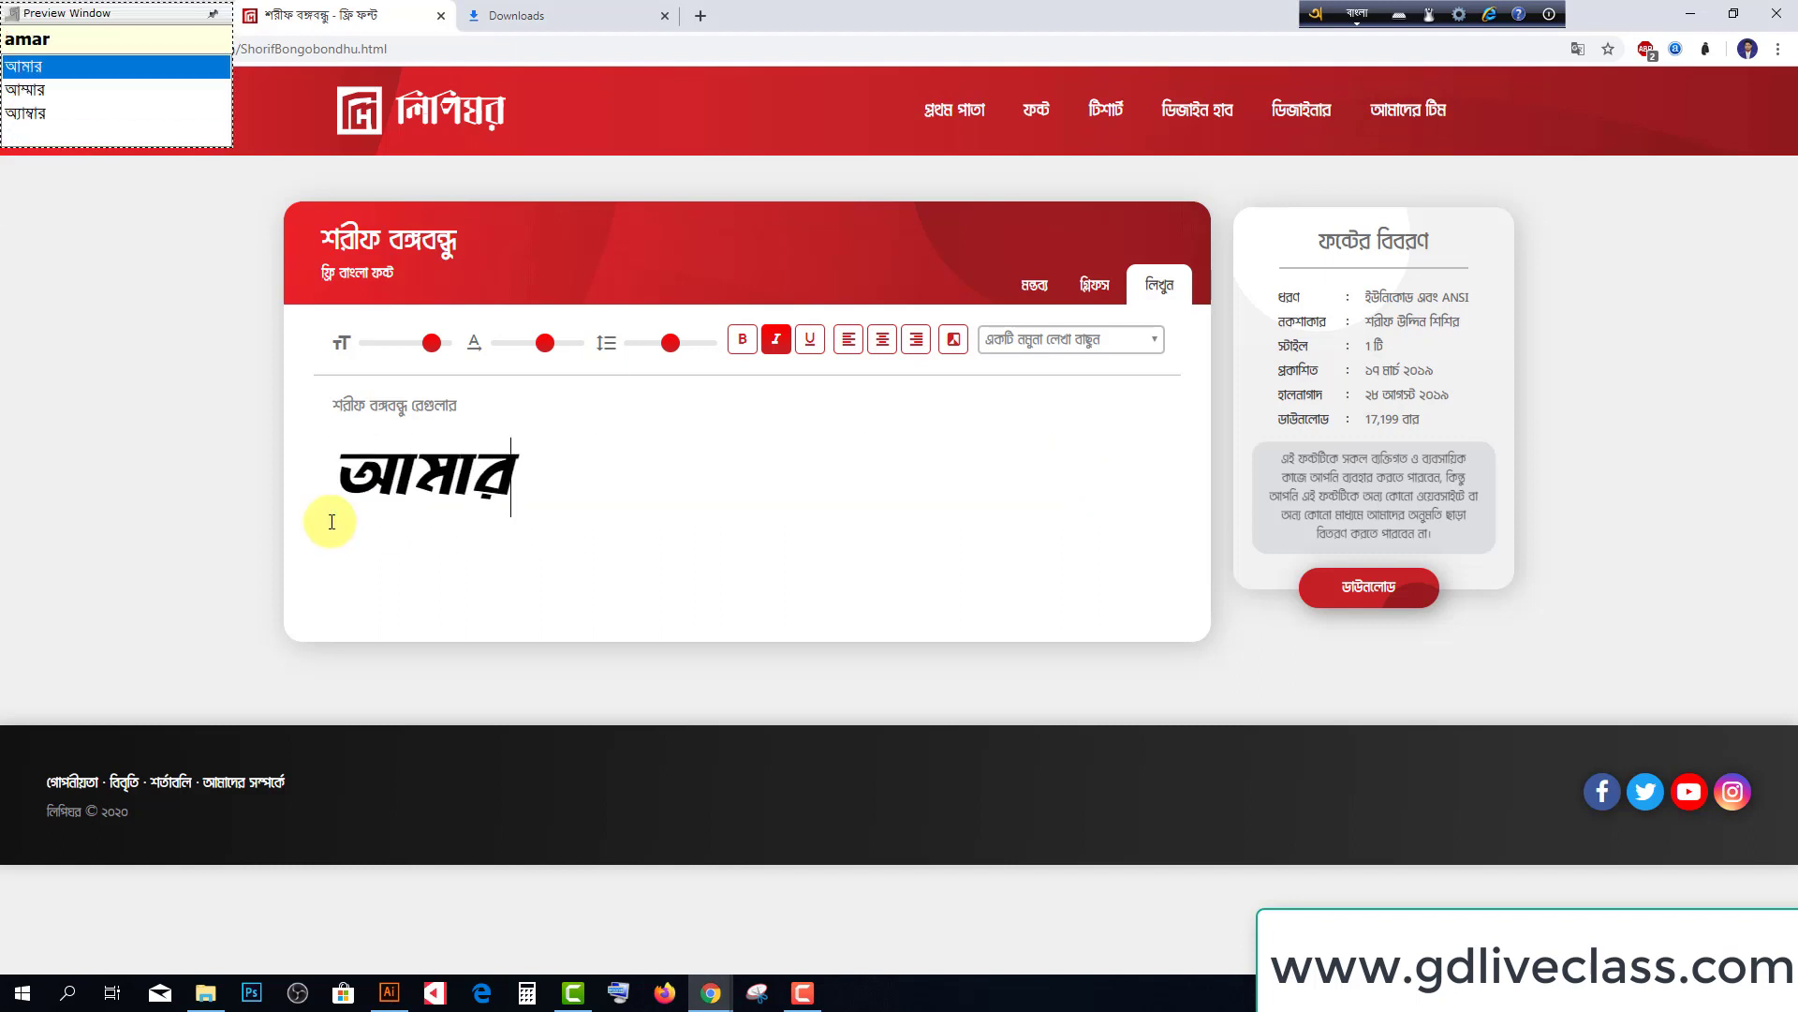
pyautogui.write(' bangla')
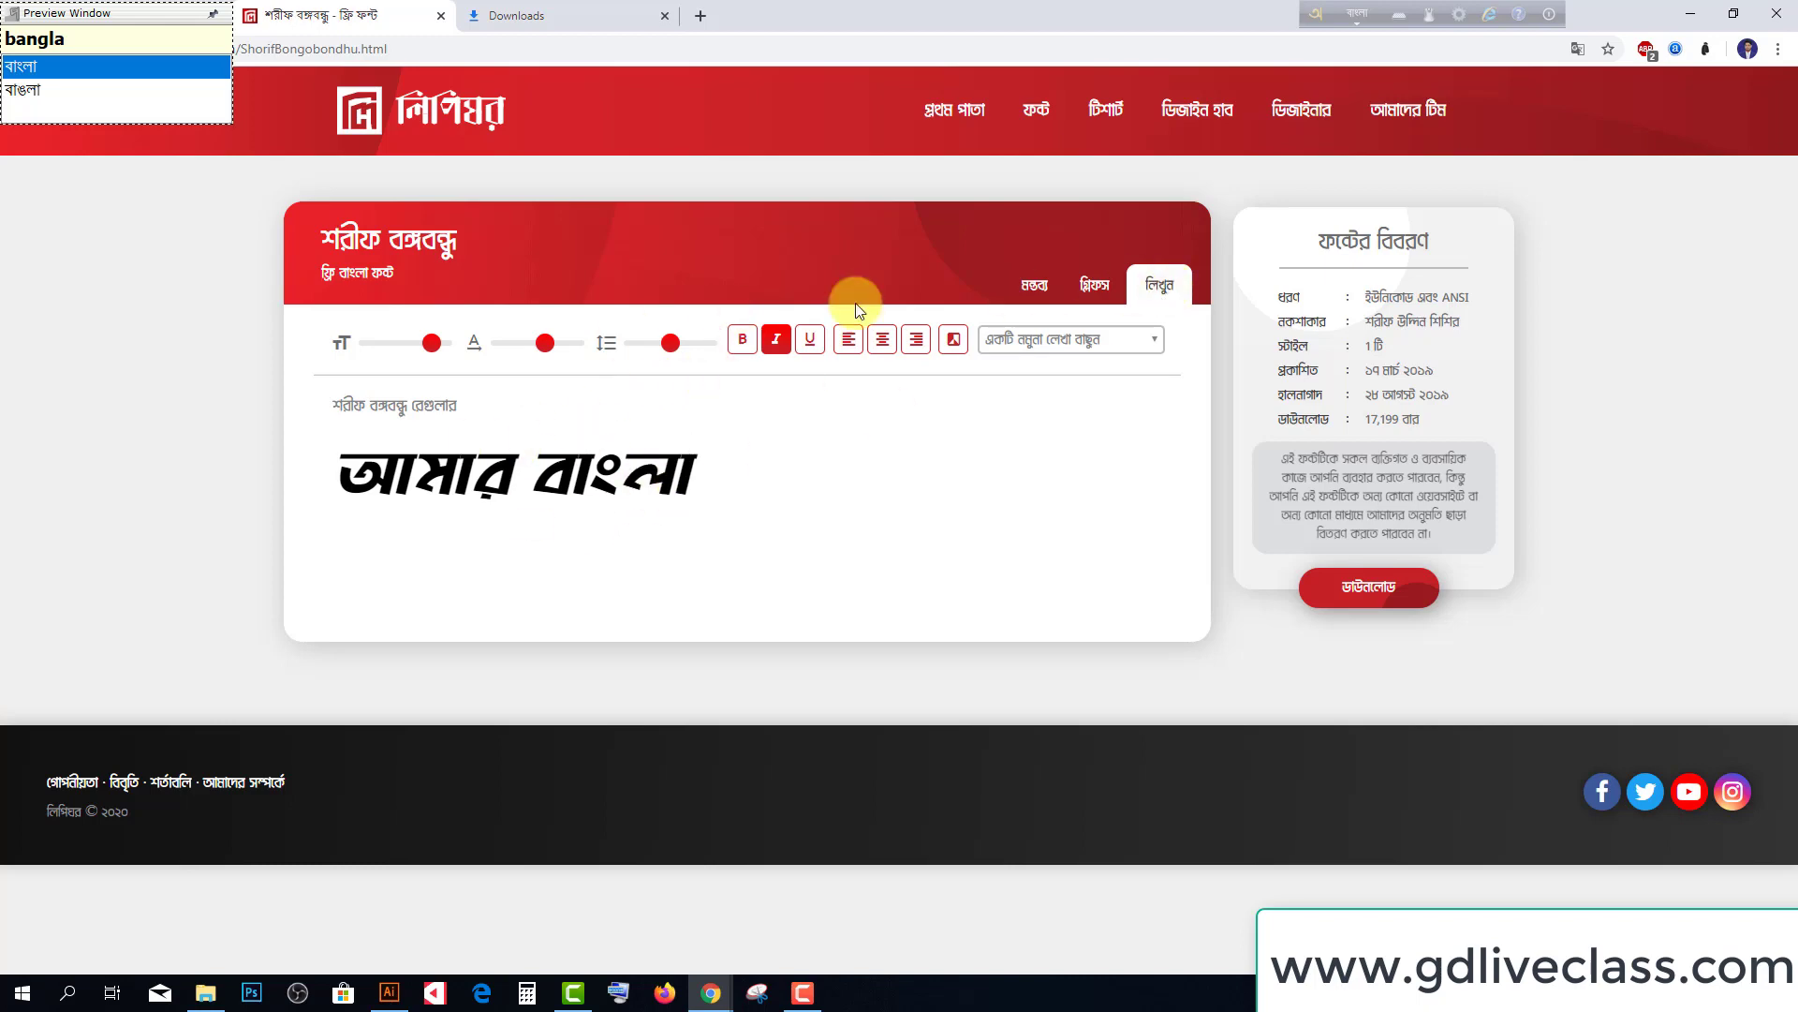
pyautogui.click(1359, 588)
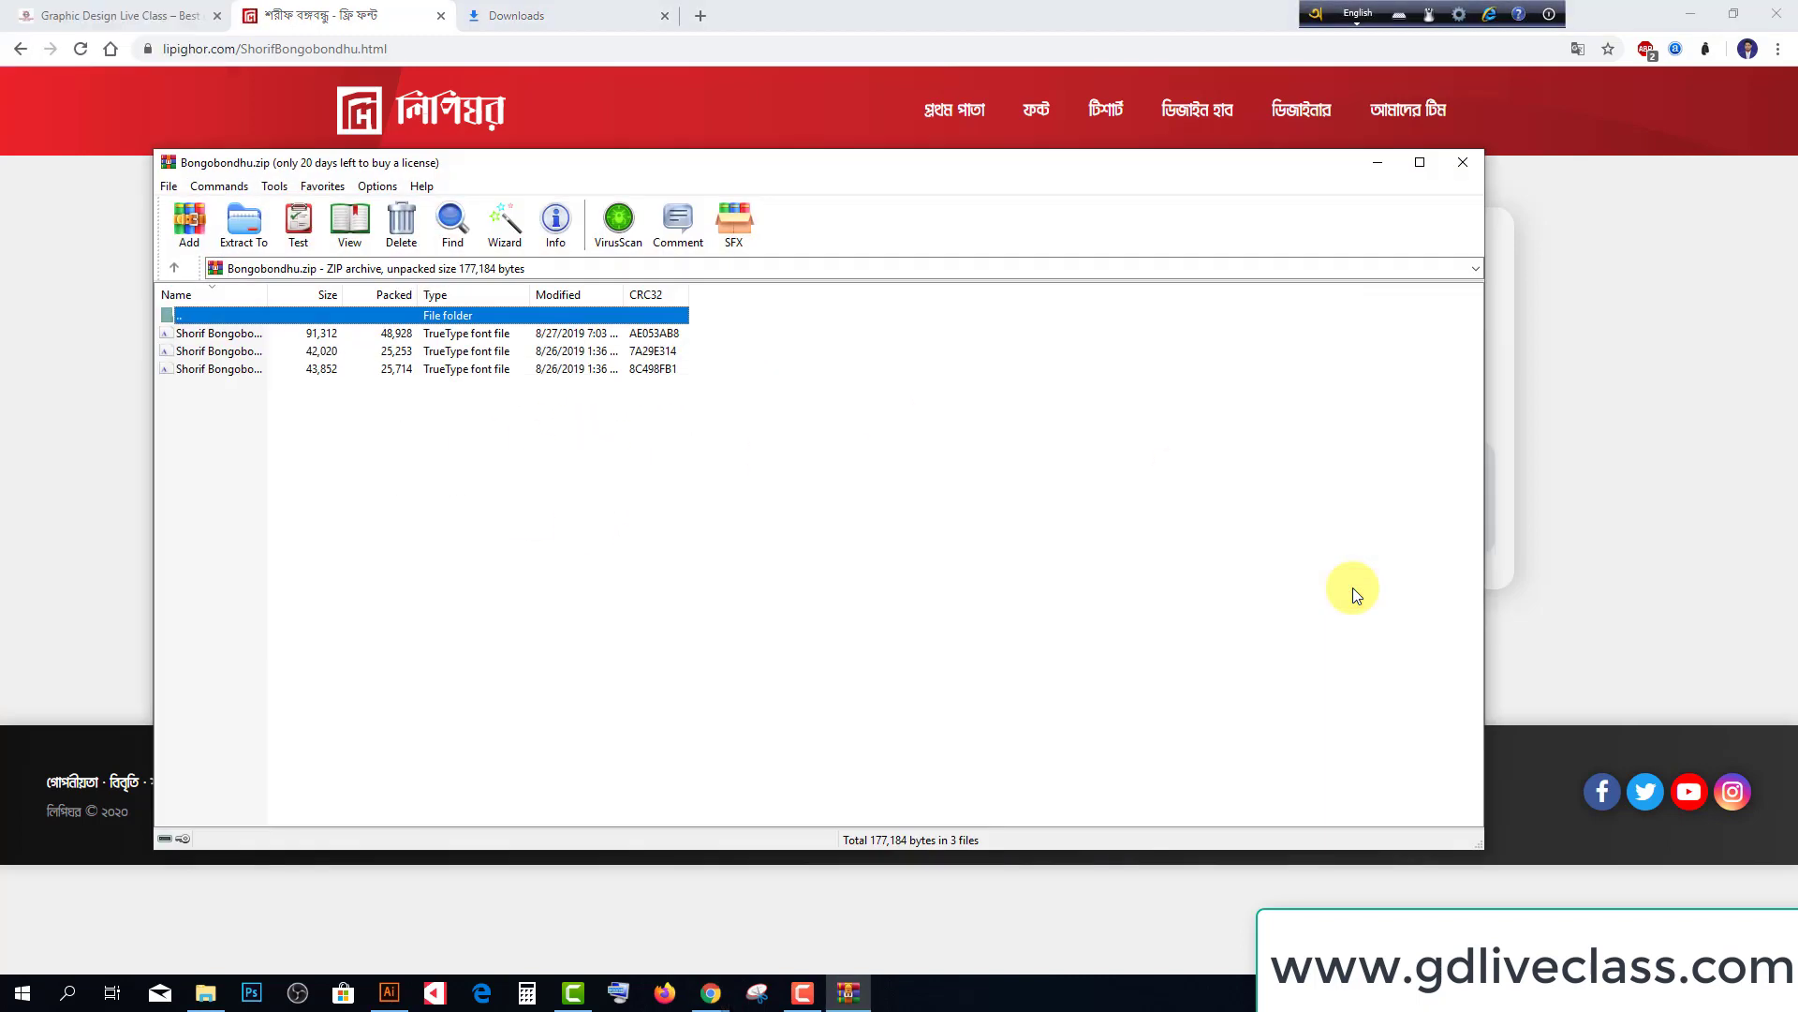
# Close WinRAR and reveal Bongobondhu.zip in Downloads via Chrome's downloads list
pyautogui.click(1462, 162)
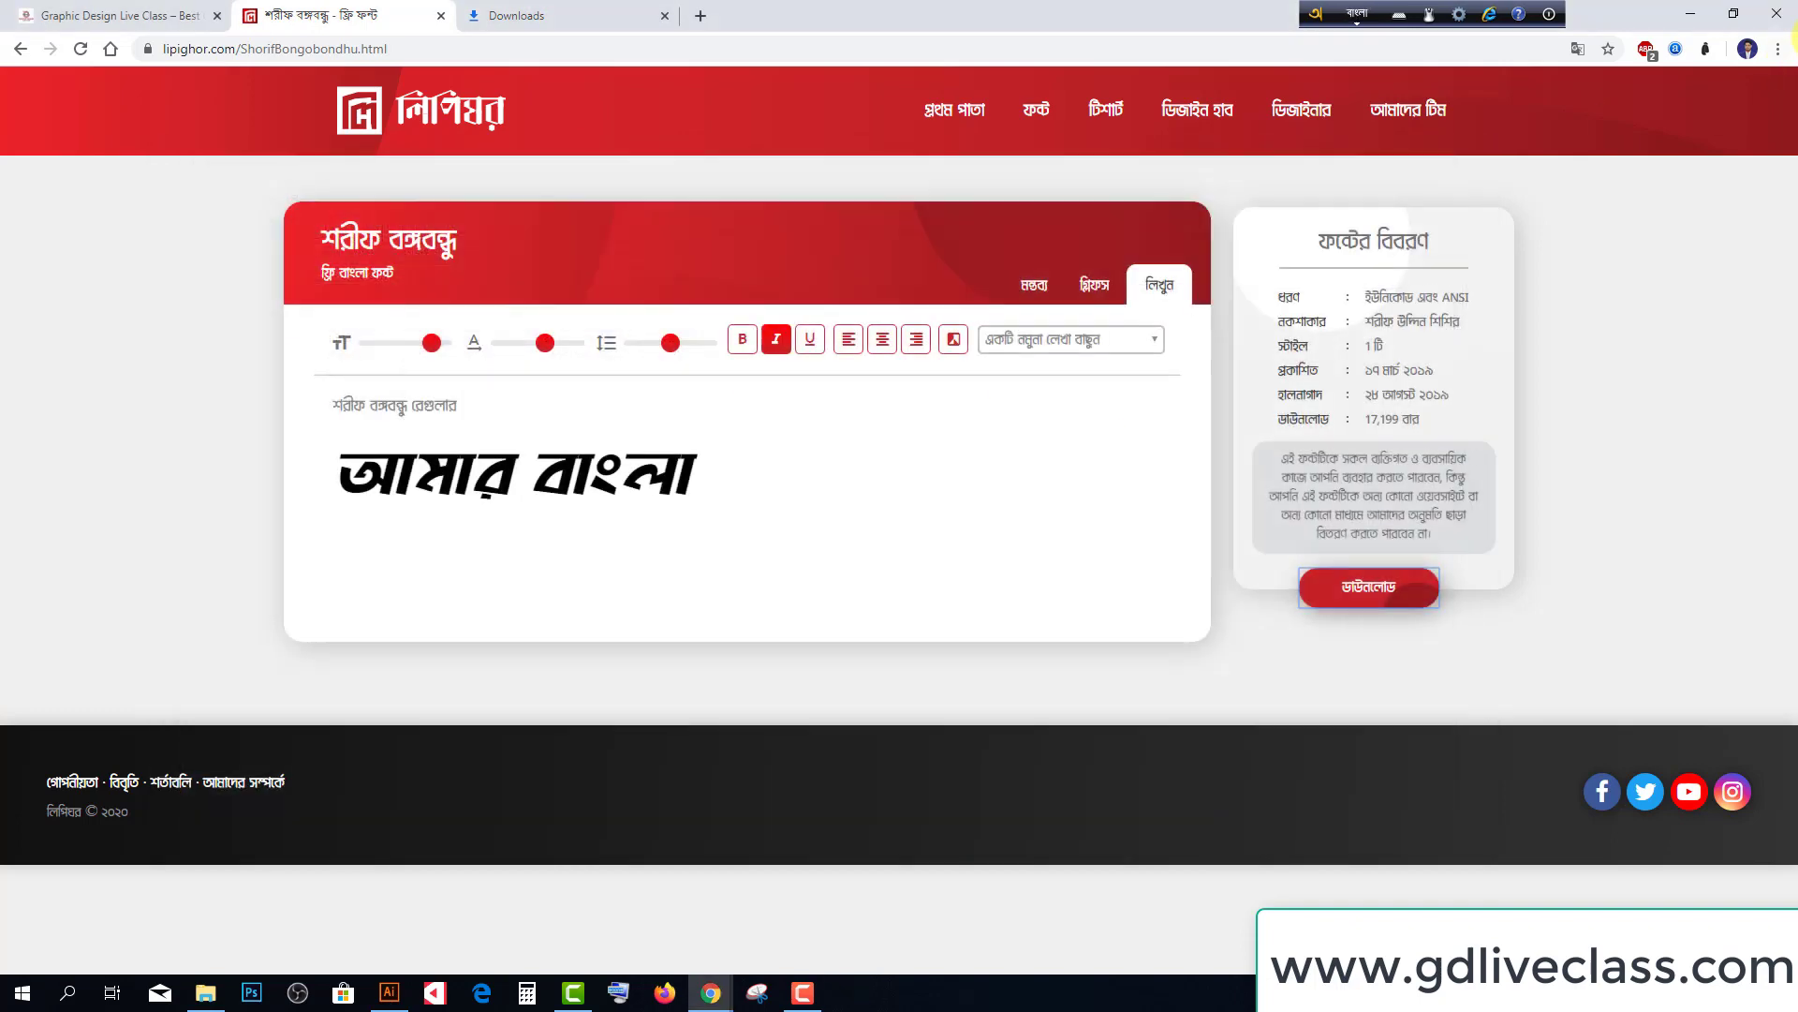
pyautogui.click(1777, 54)
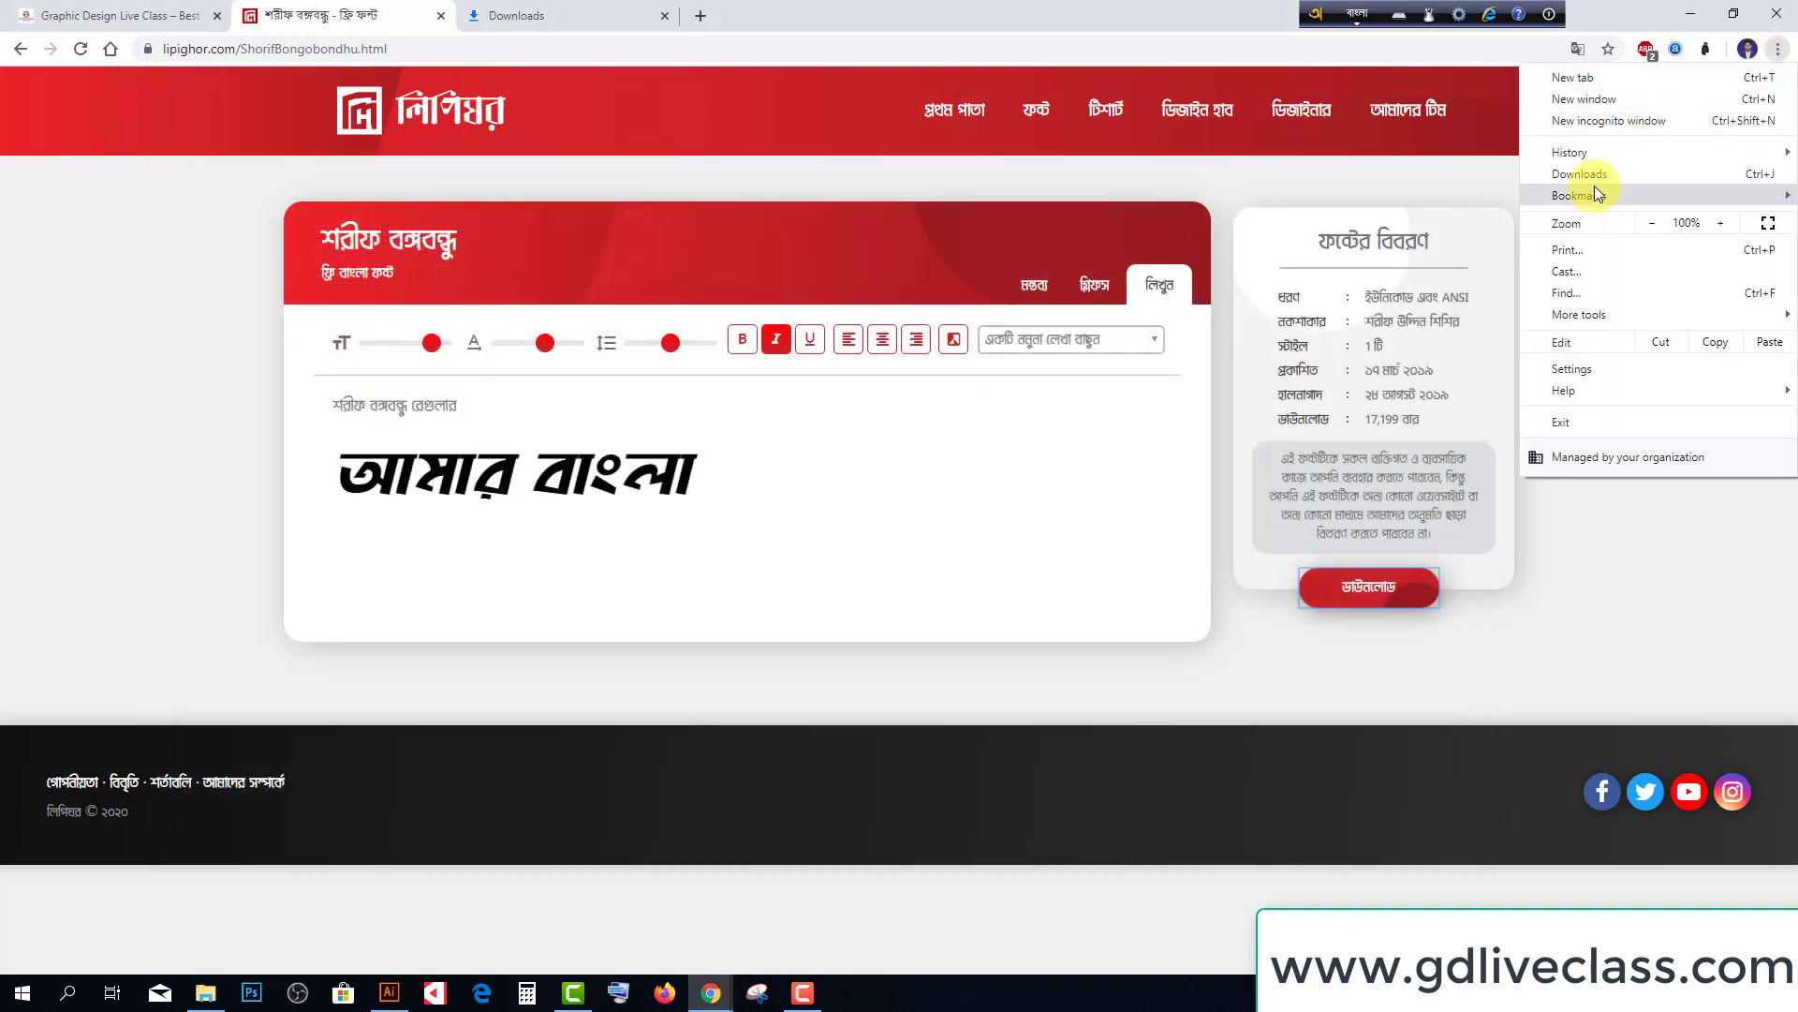
pyautogui.press('Escape')
pyautogui.hotkey('ctrl', 'j')
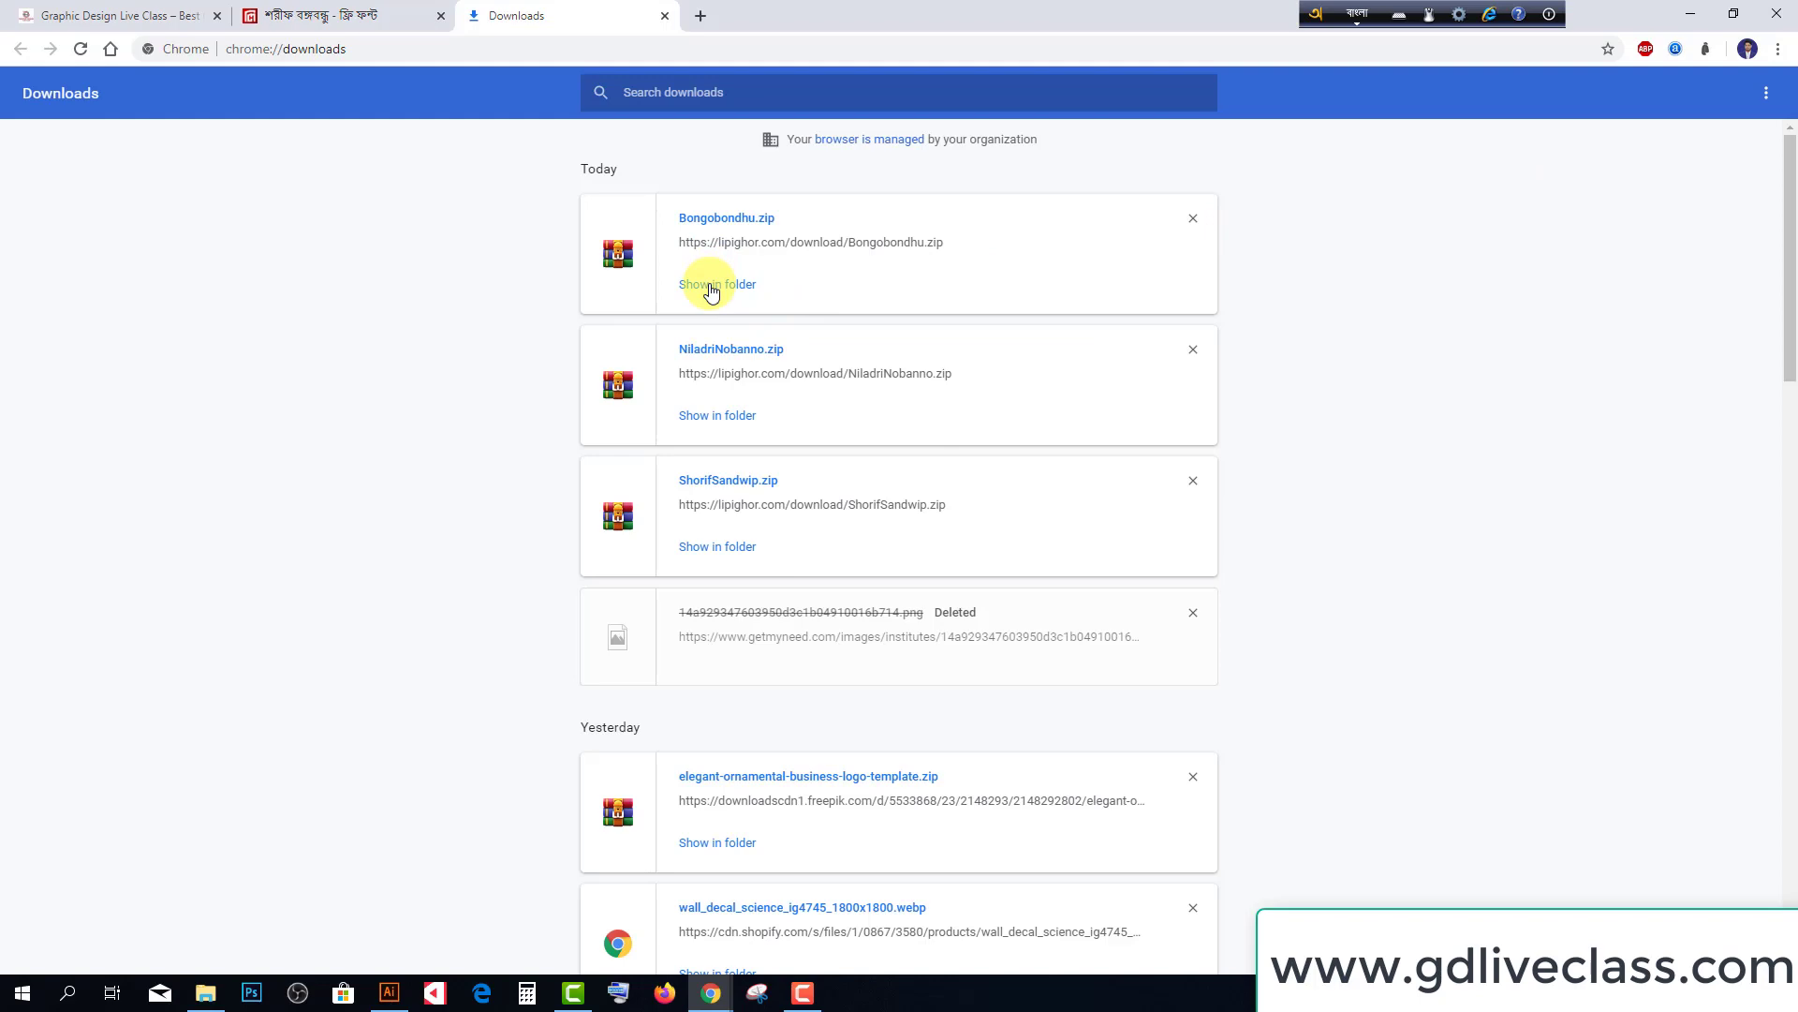
pyautogui.click(717, 285)
# Move Bongobondhu.zip into the BANGLA FONTS folder
pyautogui.rightClick(251, 568)
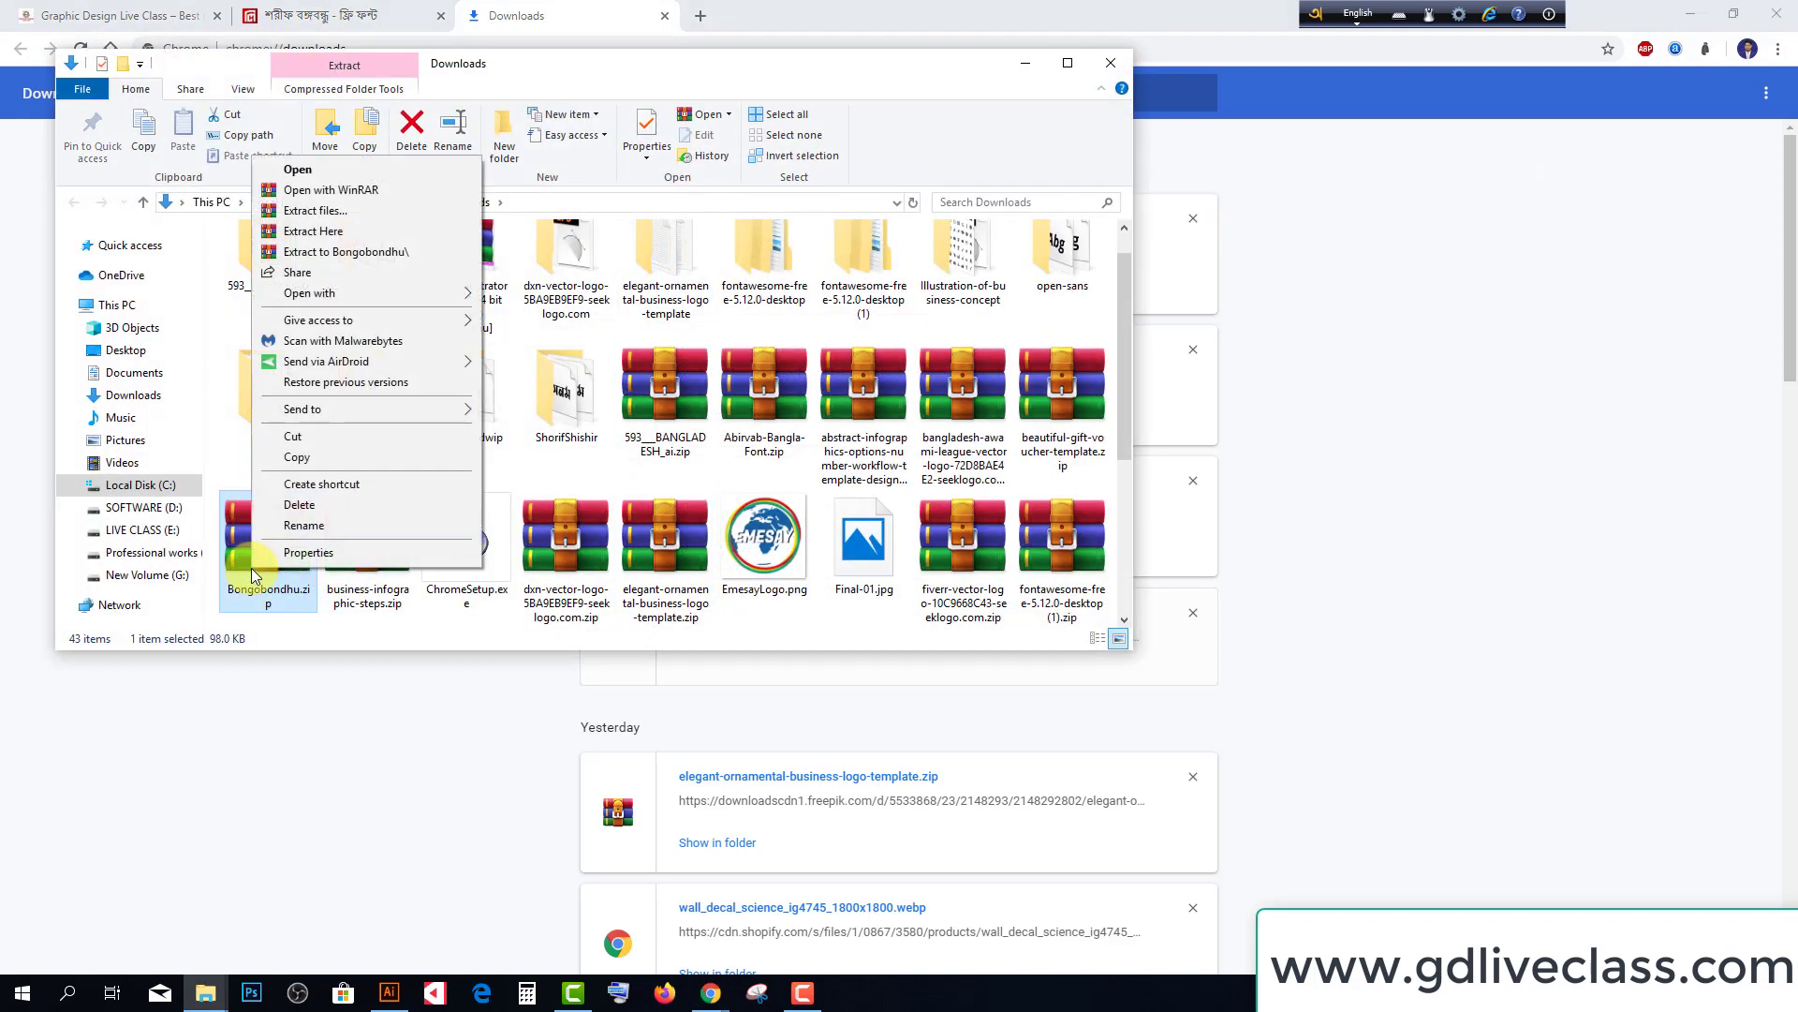
pyautogui.click(306, 436)
pyautogui.moveTo(225, 1003)
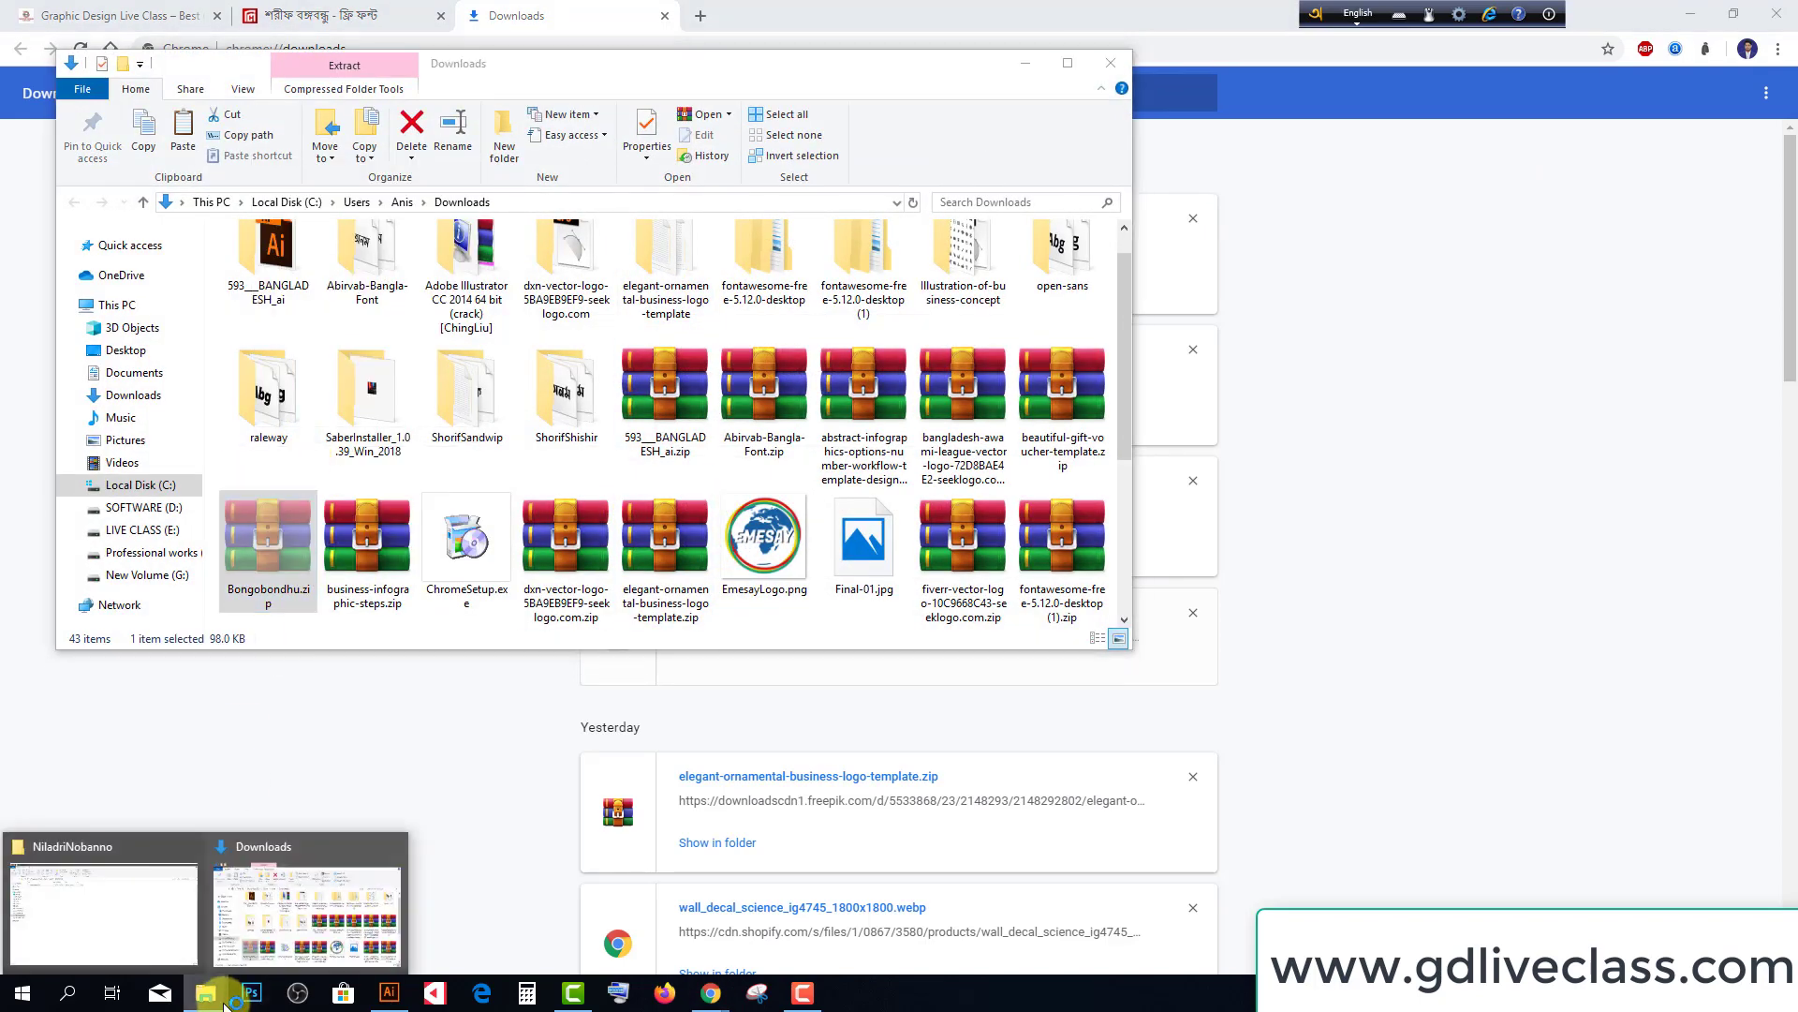
pyautogui.click(160, 958)
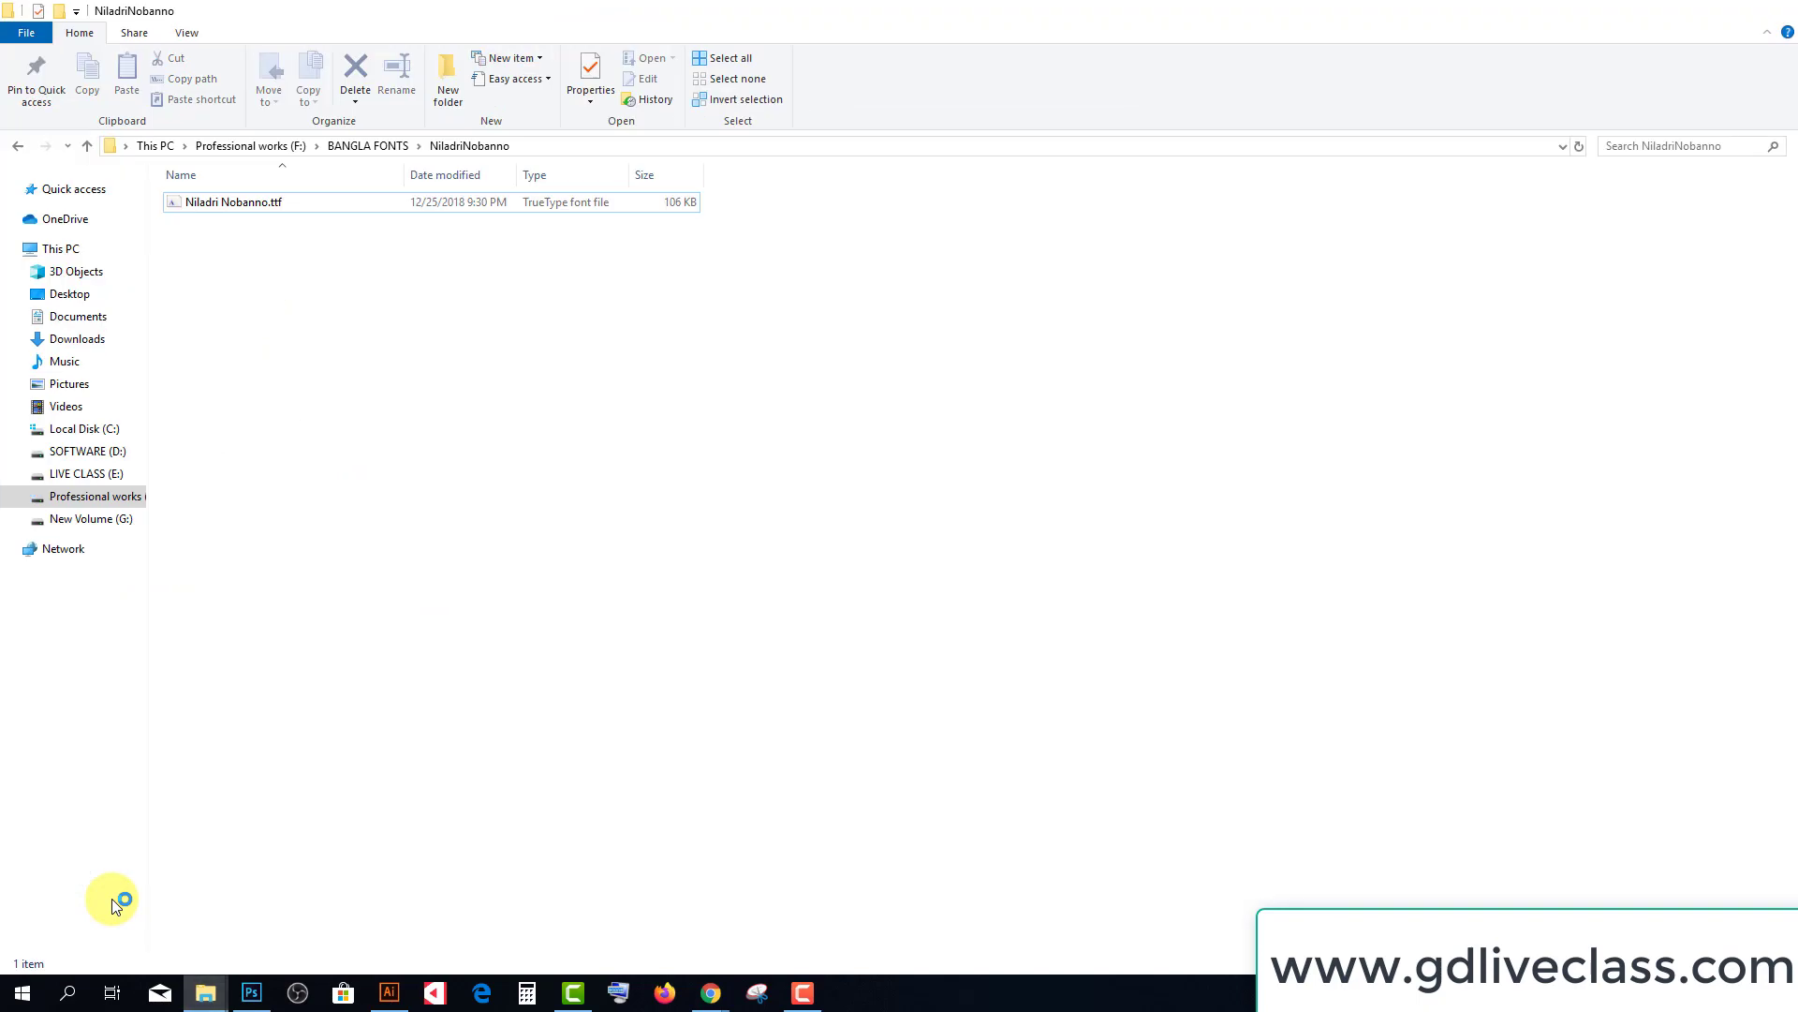
pyautogui.click(369, 153)
pyautogui.rightClick(424, 353)
pyautogui.click(468, 486)
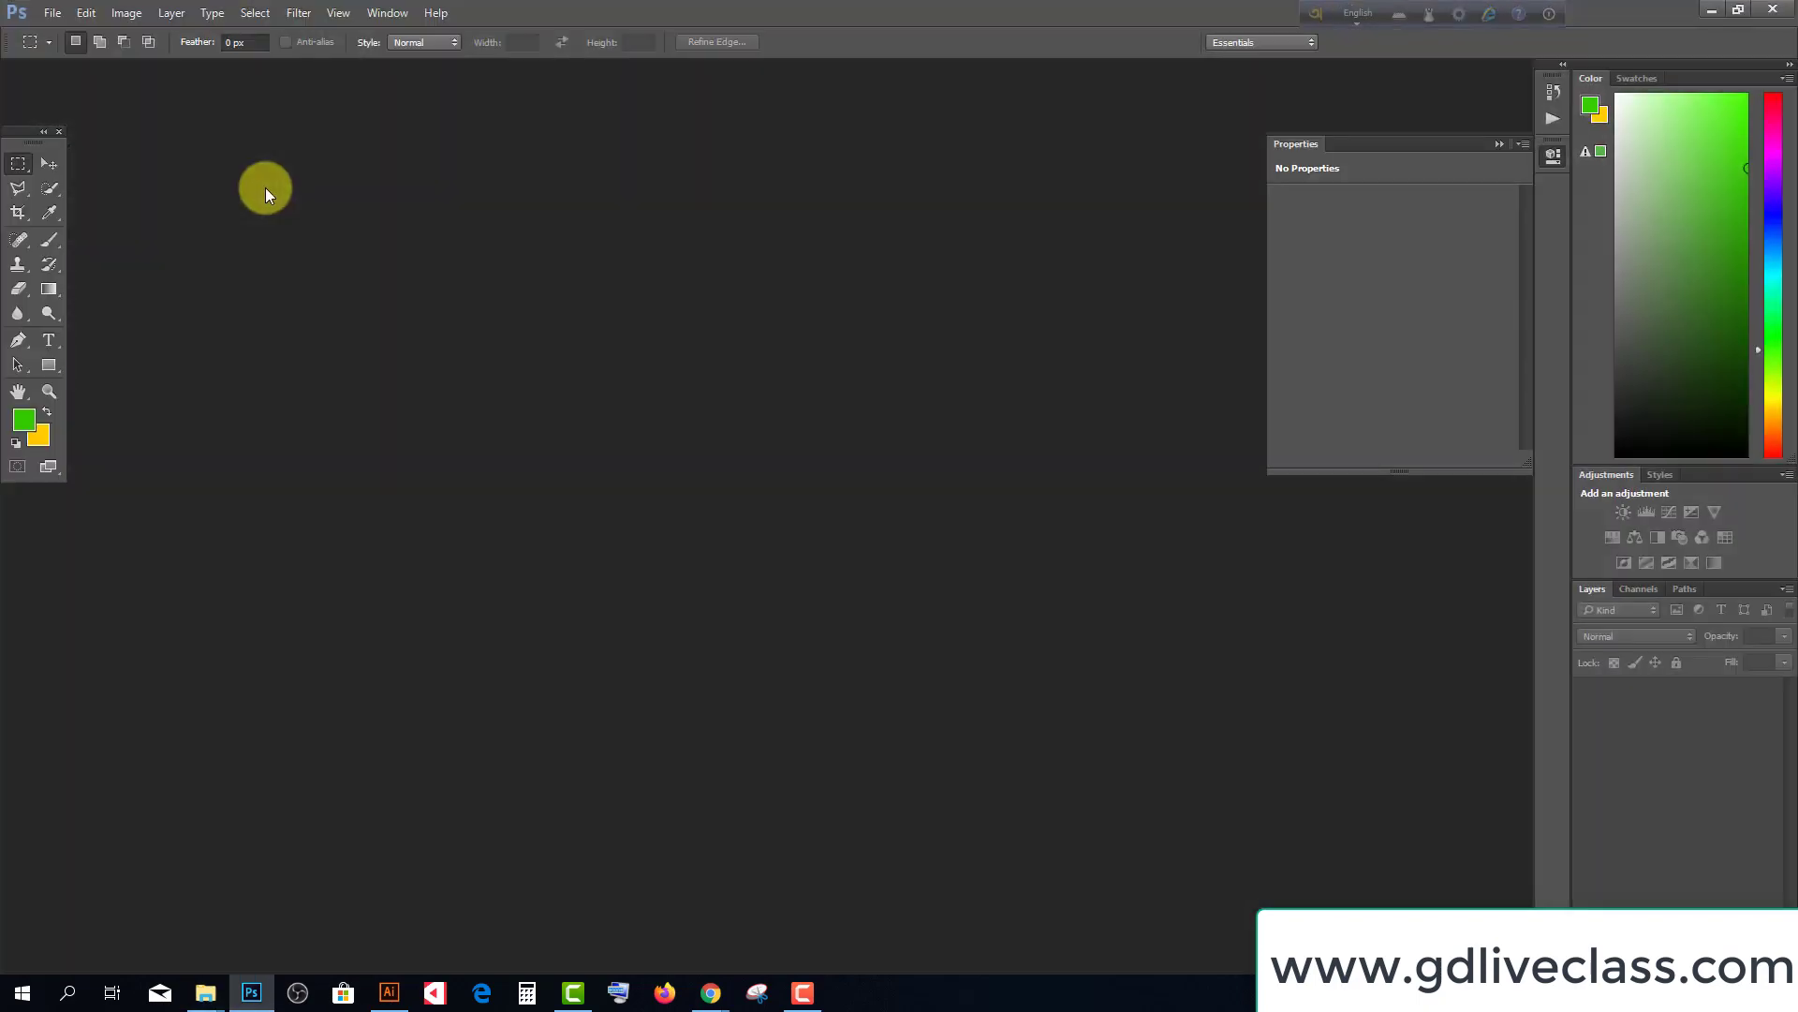
# Extract Bongobondhu.zip into a Bongobondhu folder inside BANGLA FONTS
pyautogui.click(1712, 10)
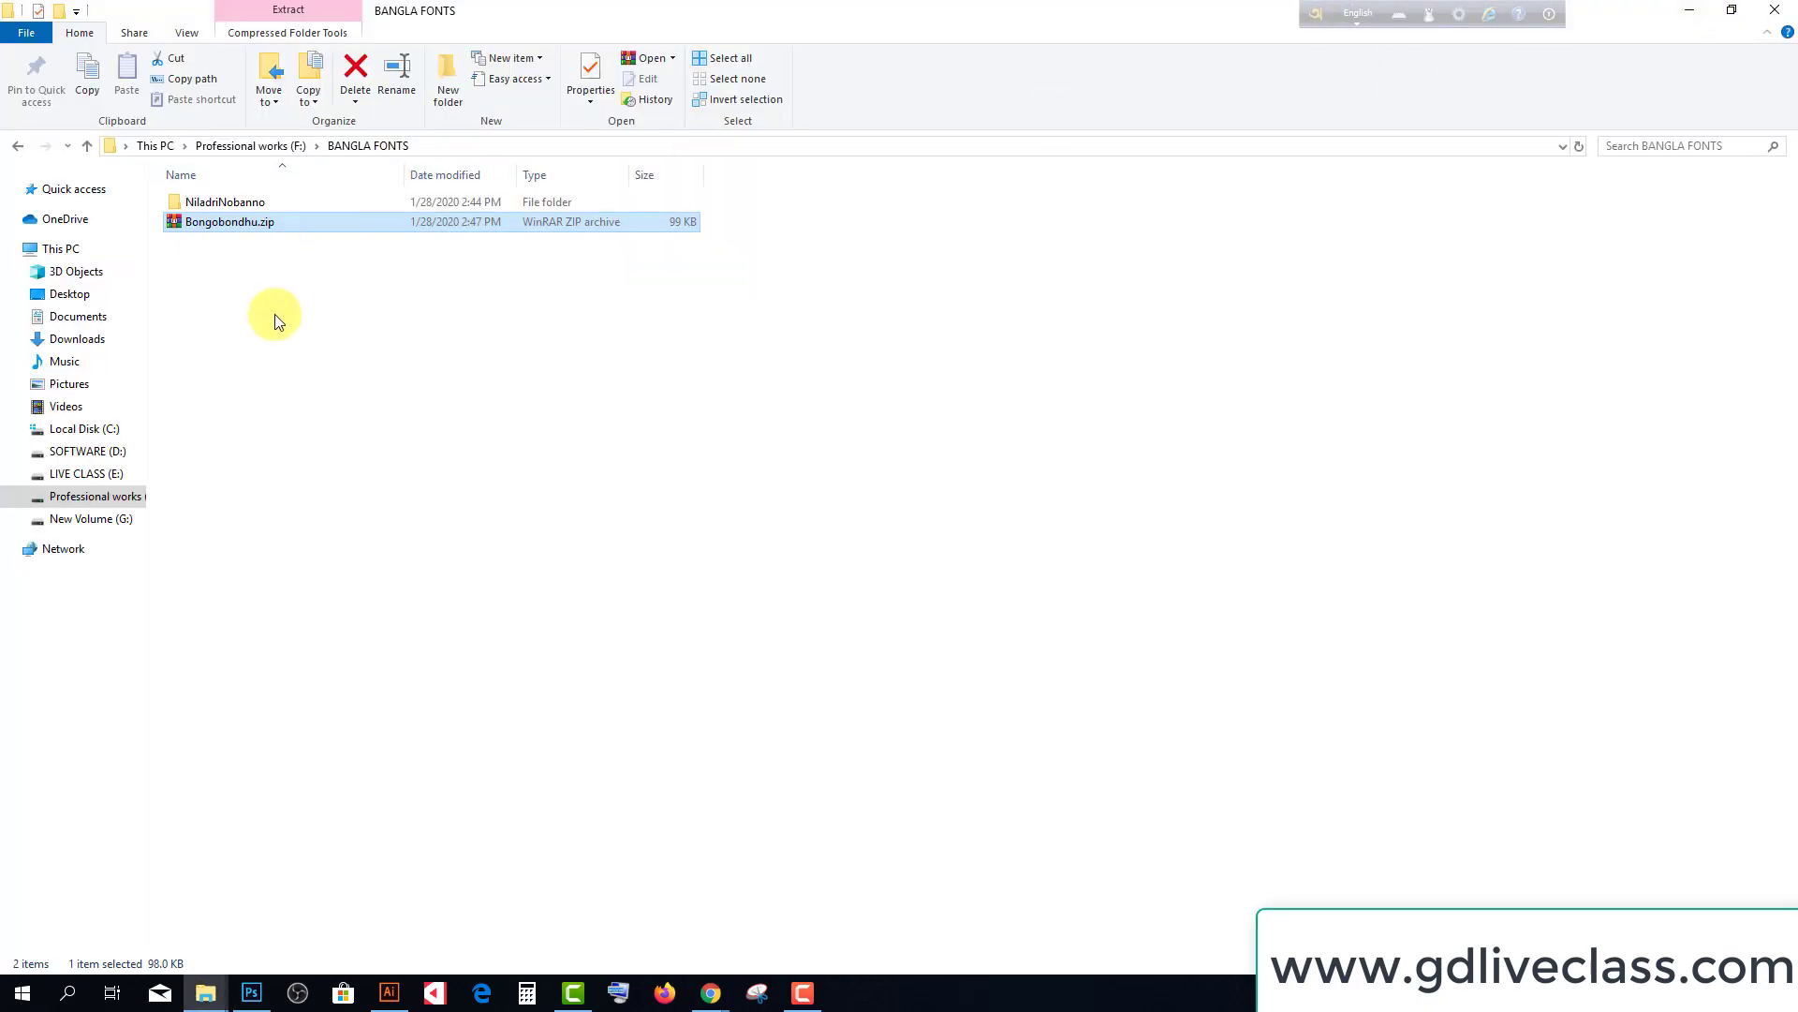
pyautogui.click(252, 228)
pyautogui.rightClick(240, 225)
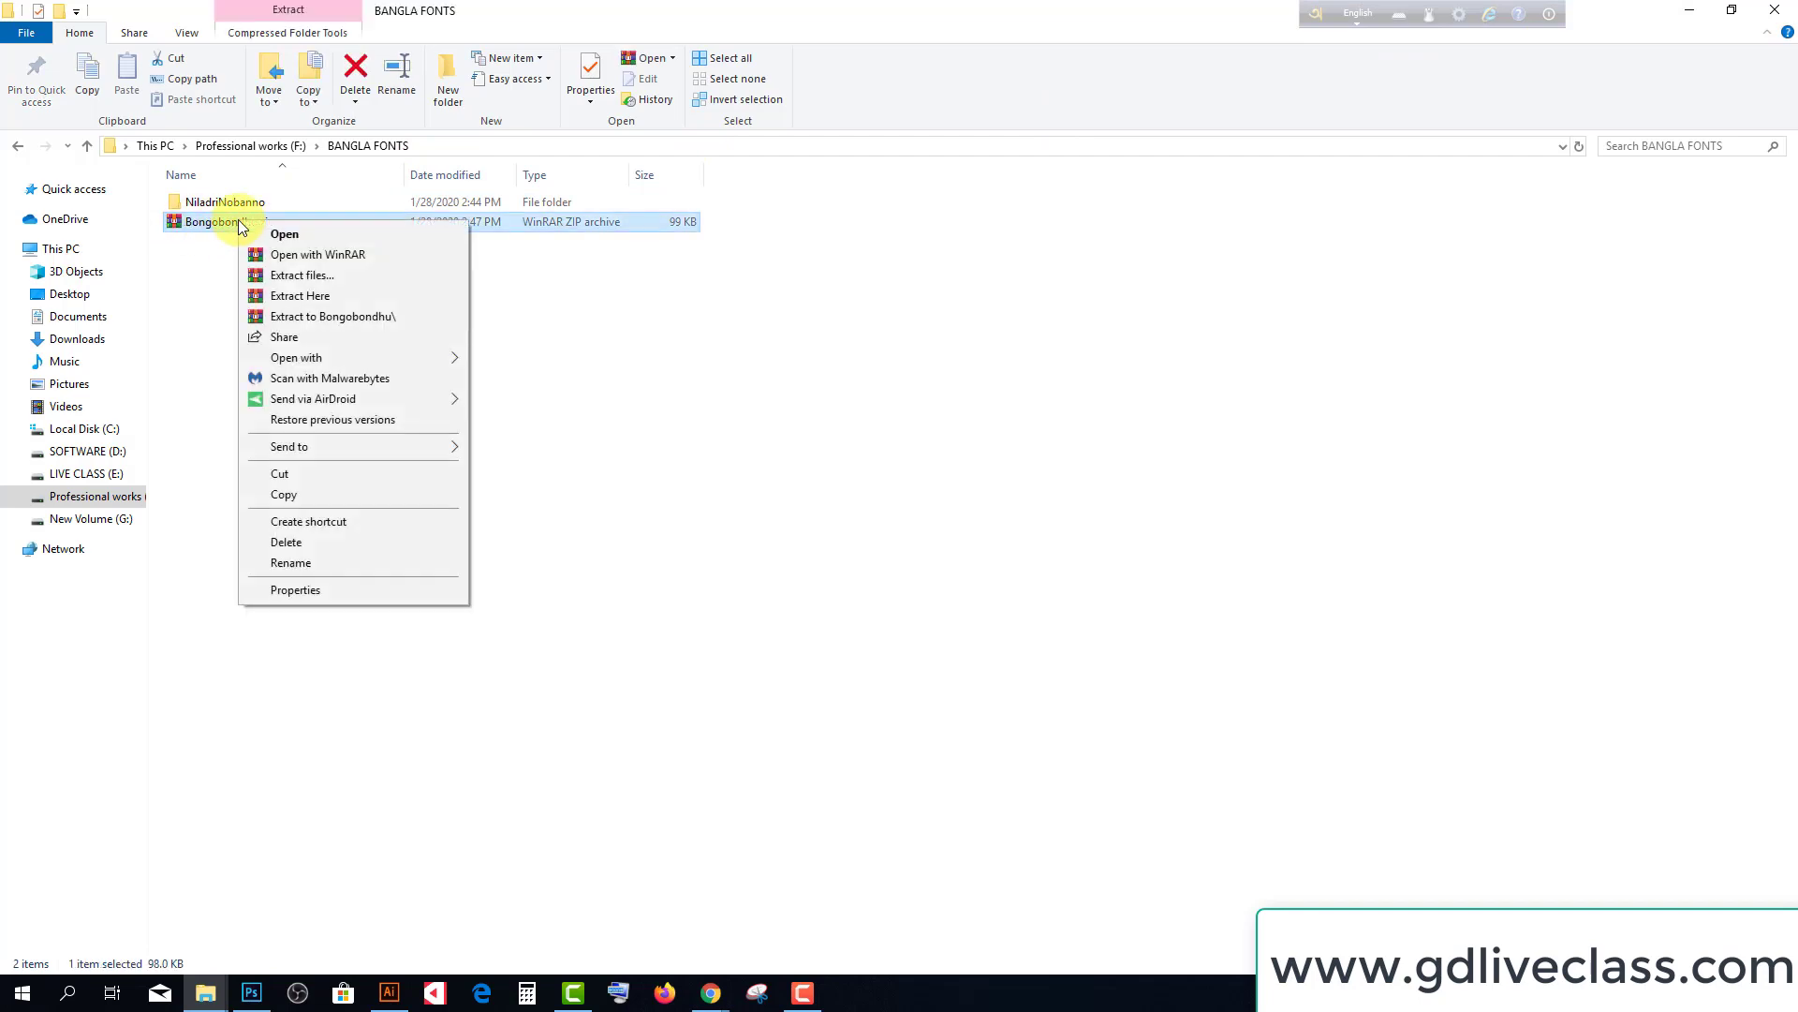
pyautogui.click(301, 276)
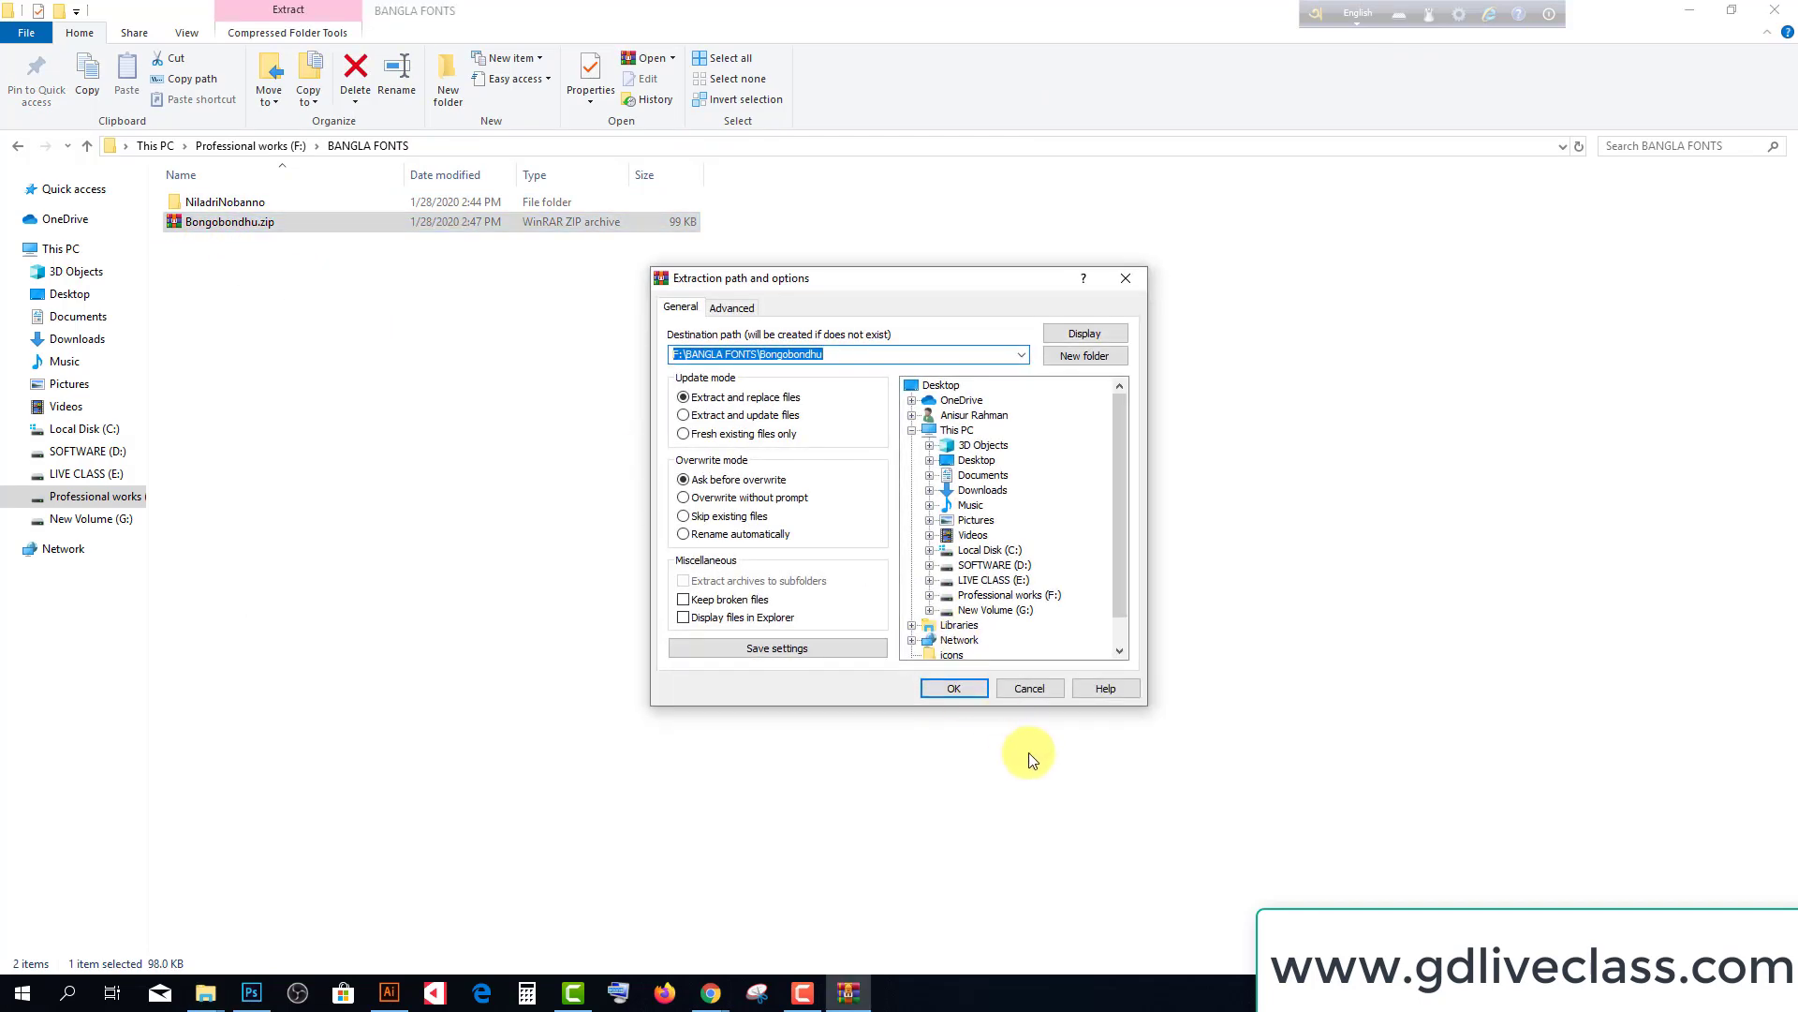
pyautogui.click(953, 689)
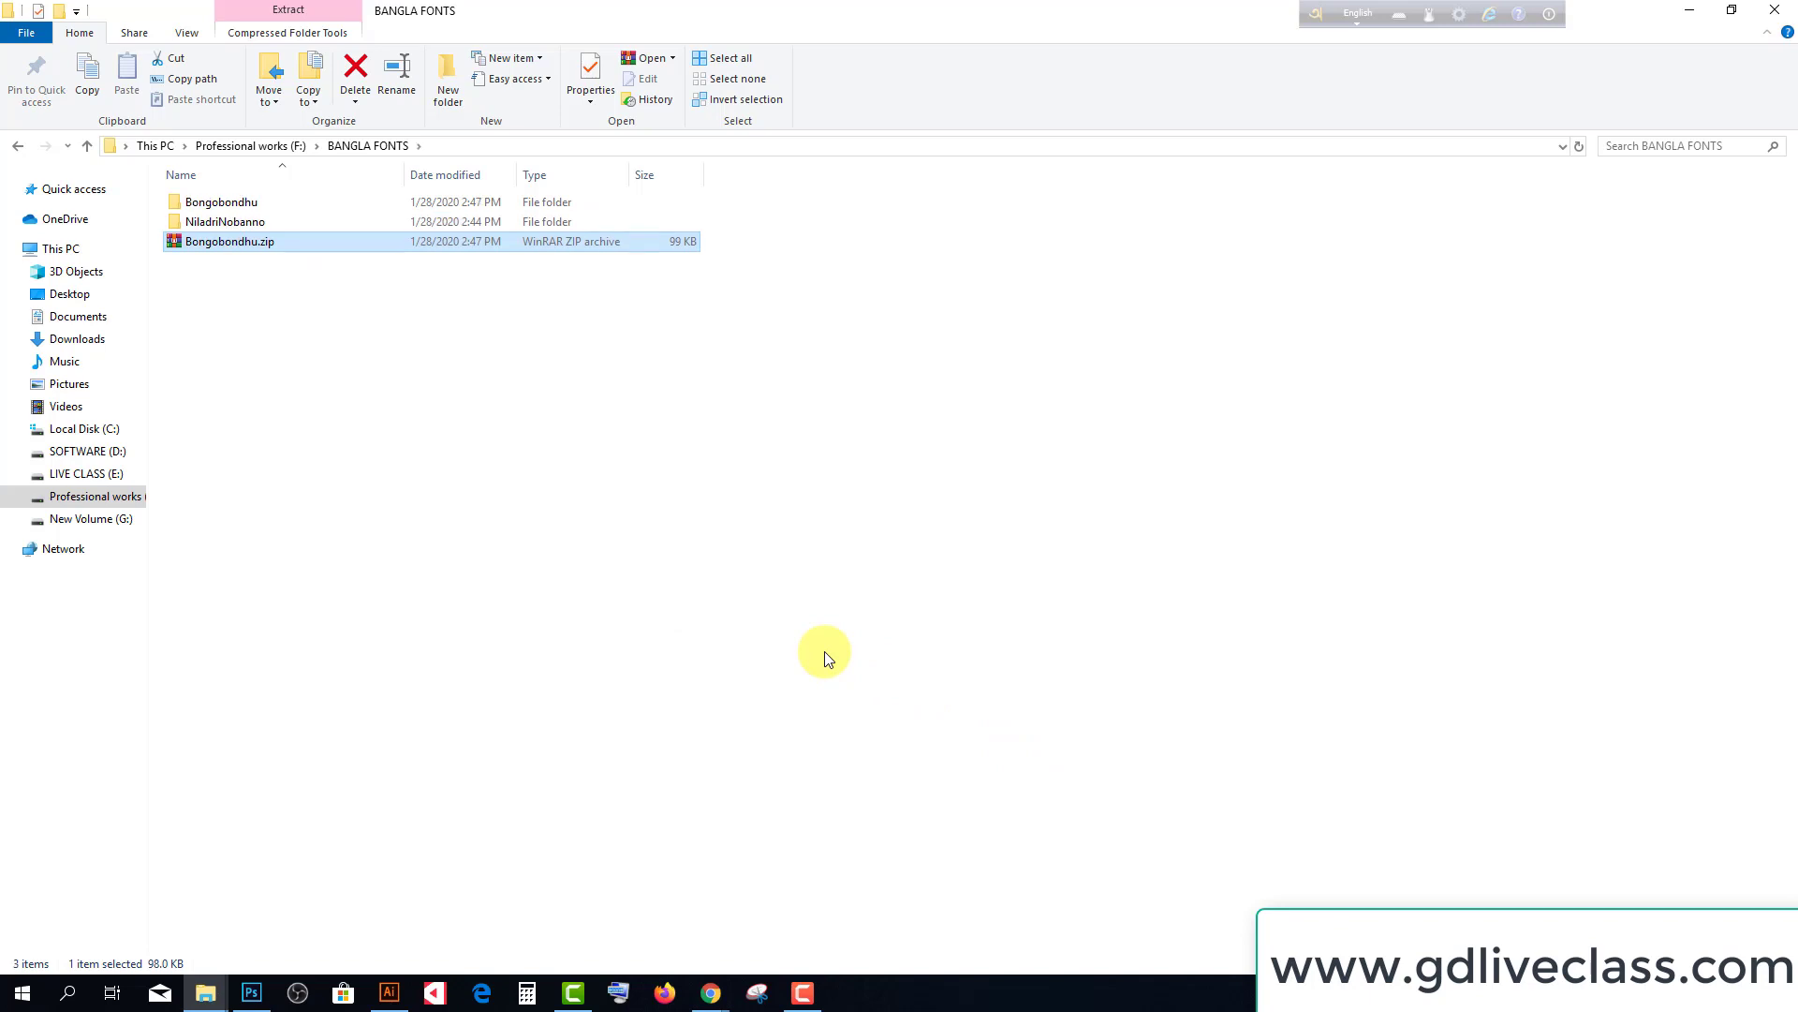
# Delete the Bongobondhu.zip archive
pyautogui.click(544, 494)
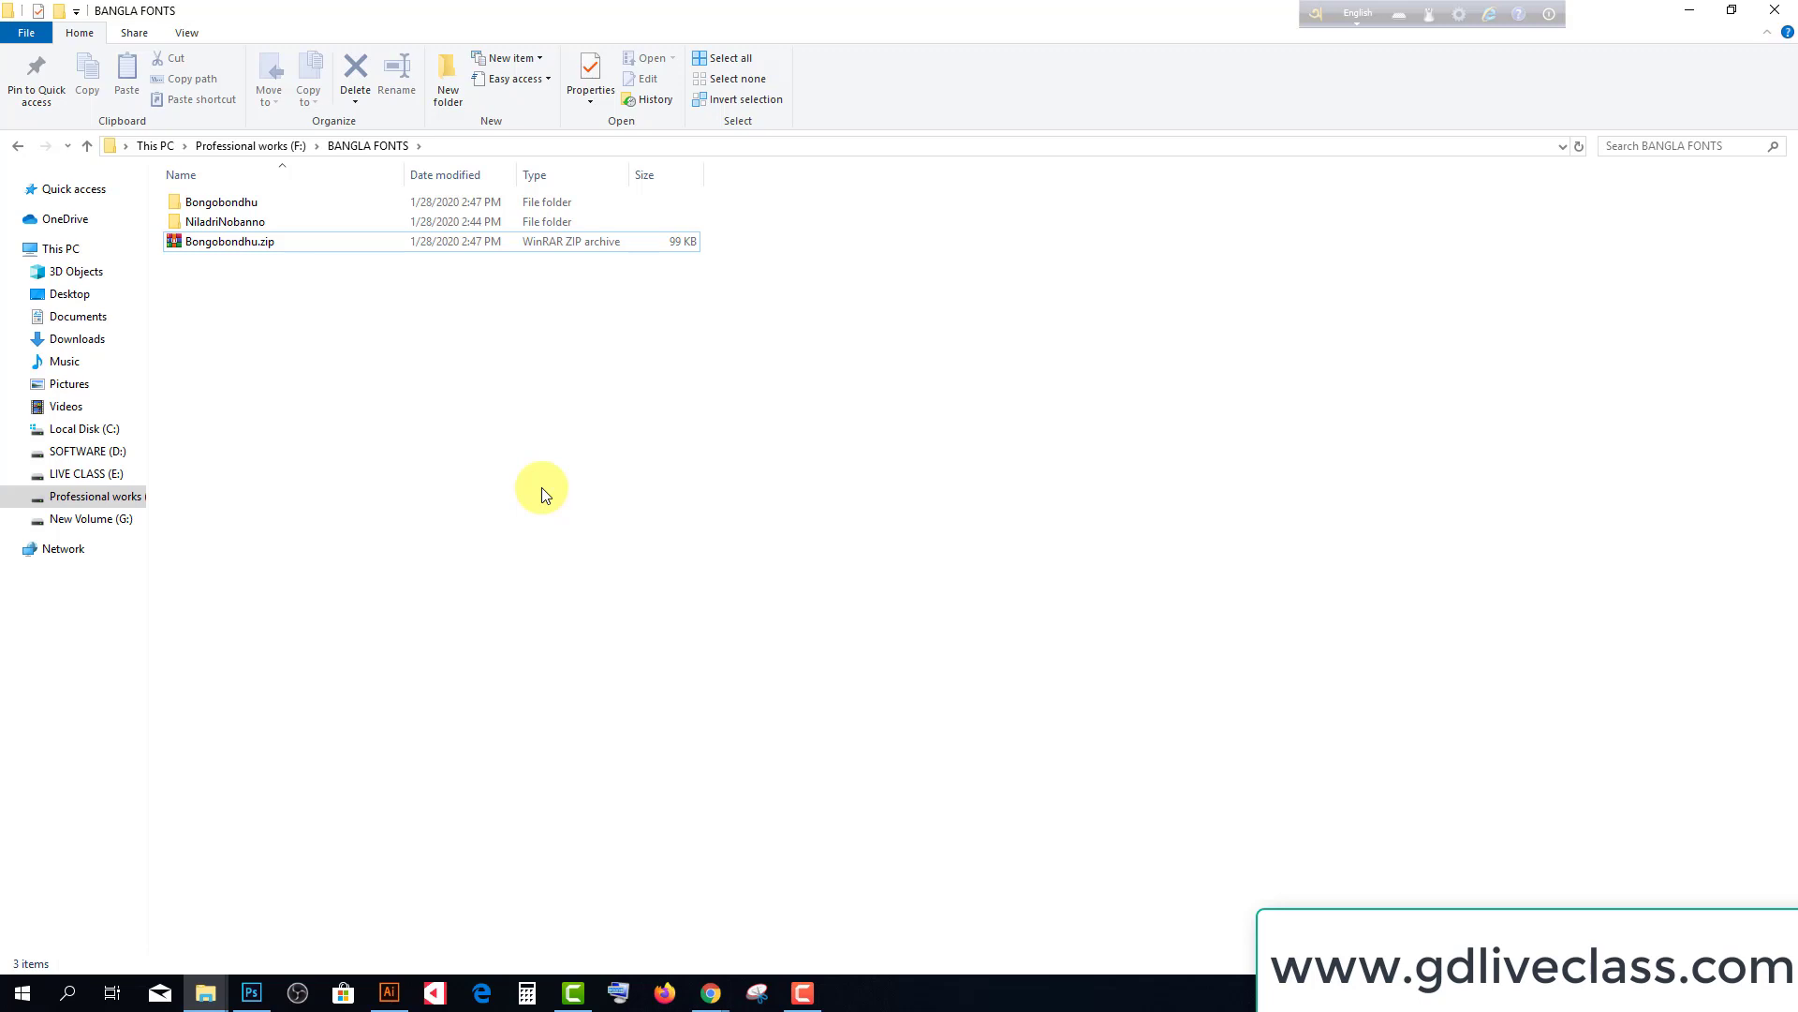
pyautogui.click(271, 242)
pyautogui.click(304, 354)
pyautogui.click(198, 254)
pyautogui.press('Delete')
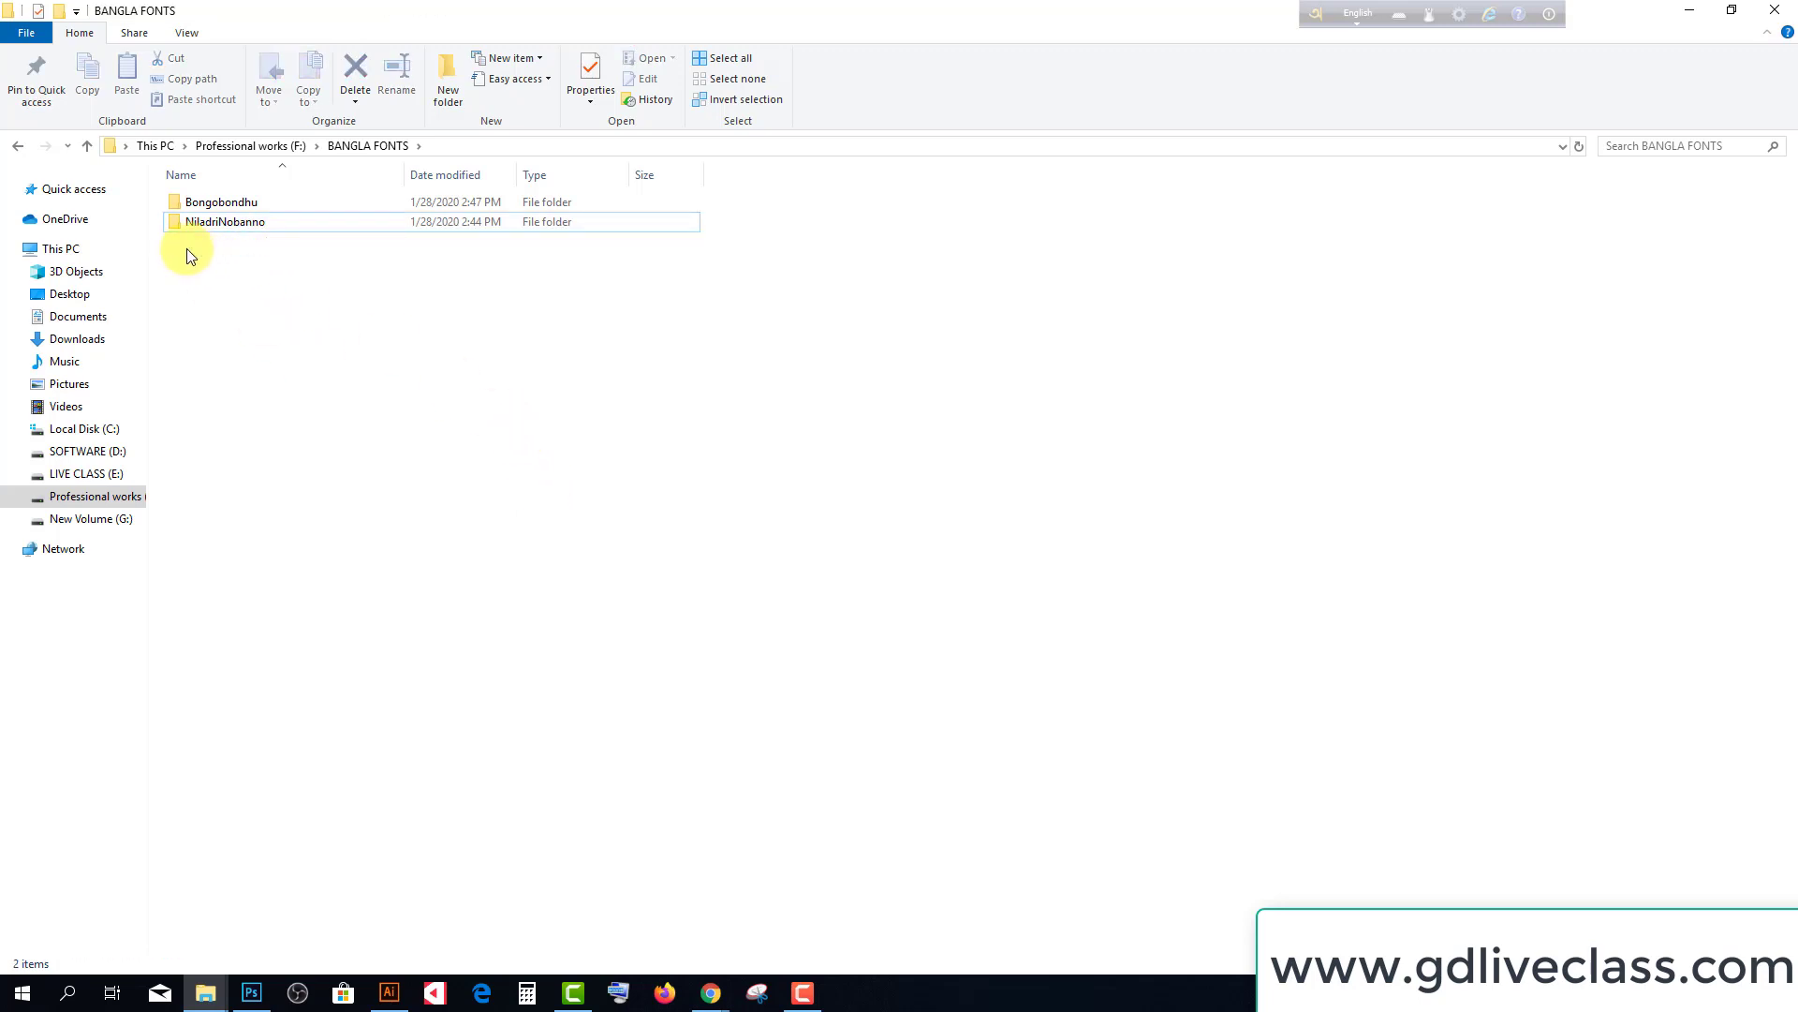
# Install the three Shorif Bongobondhu .ttf fonts from the extracted folder, then return to Illustrator
pyautogui.doubleClick(221, 202)
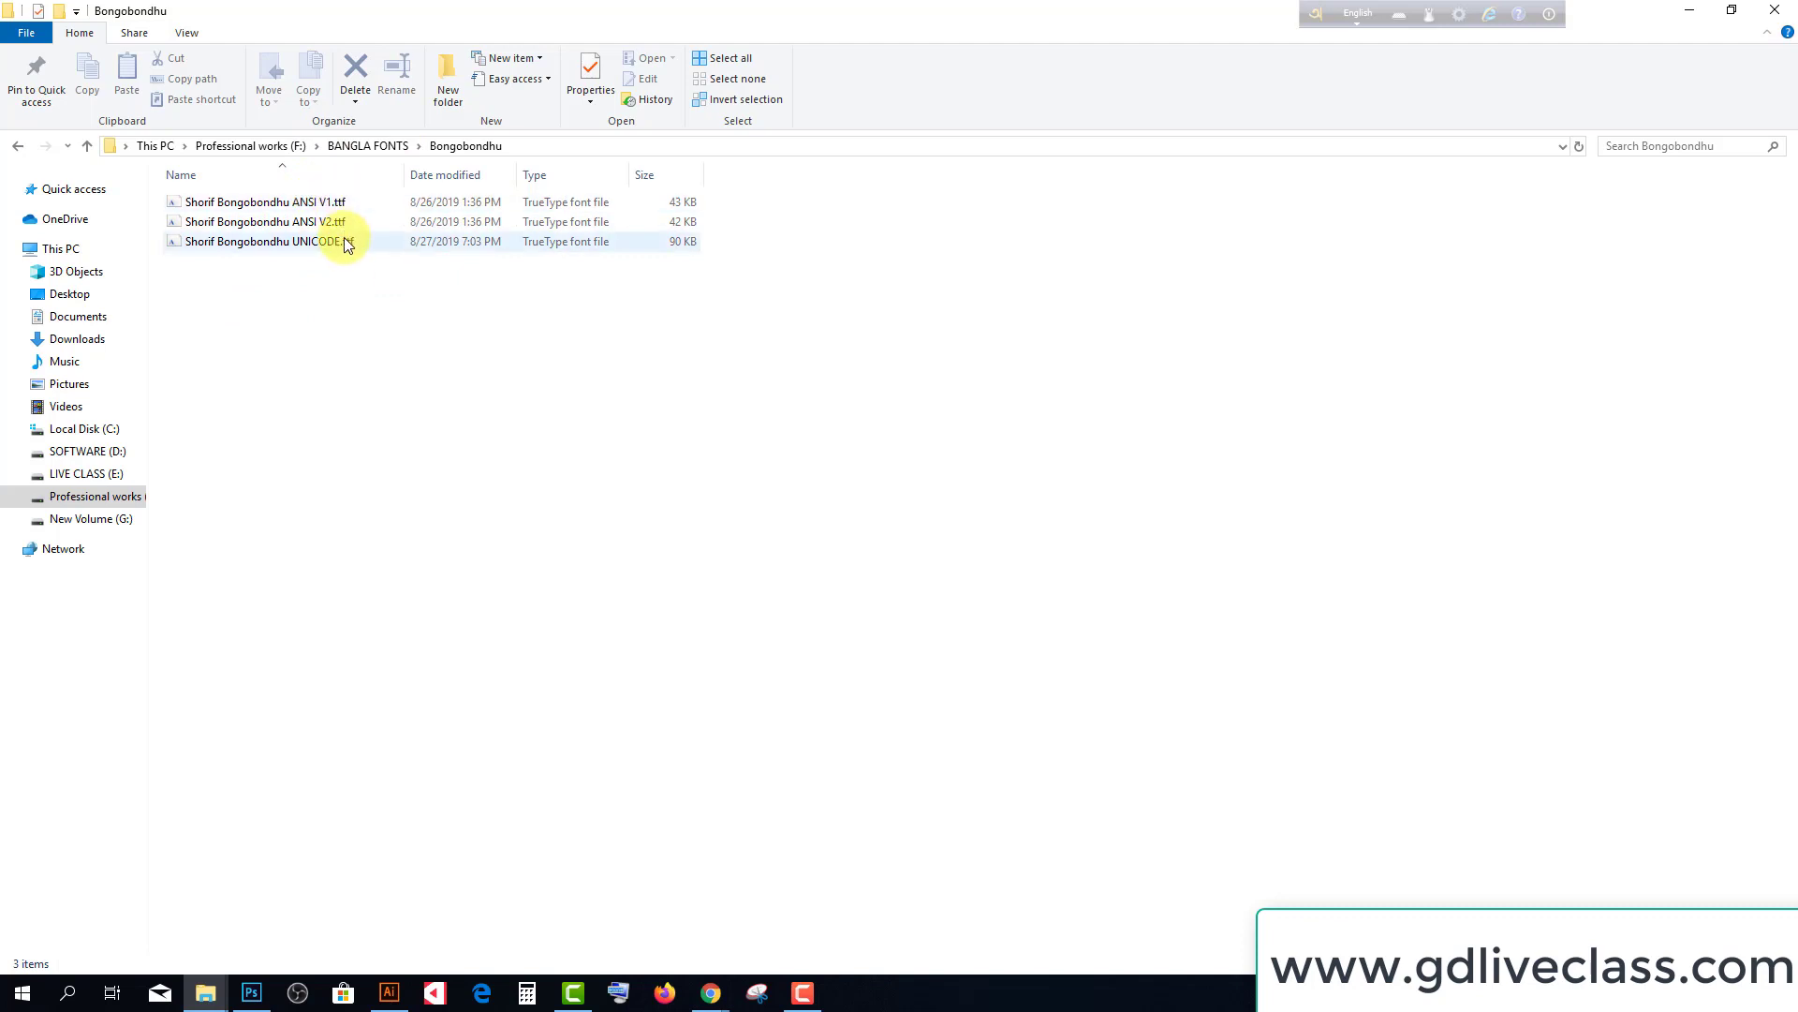
pyautogui.moveTo(378, 293); pyautogui.dragTo(210, 189)
pyautogui.rightClick(233, 210)
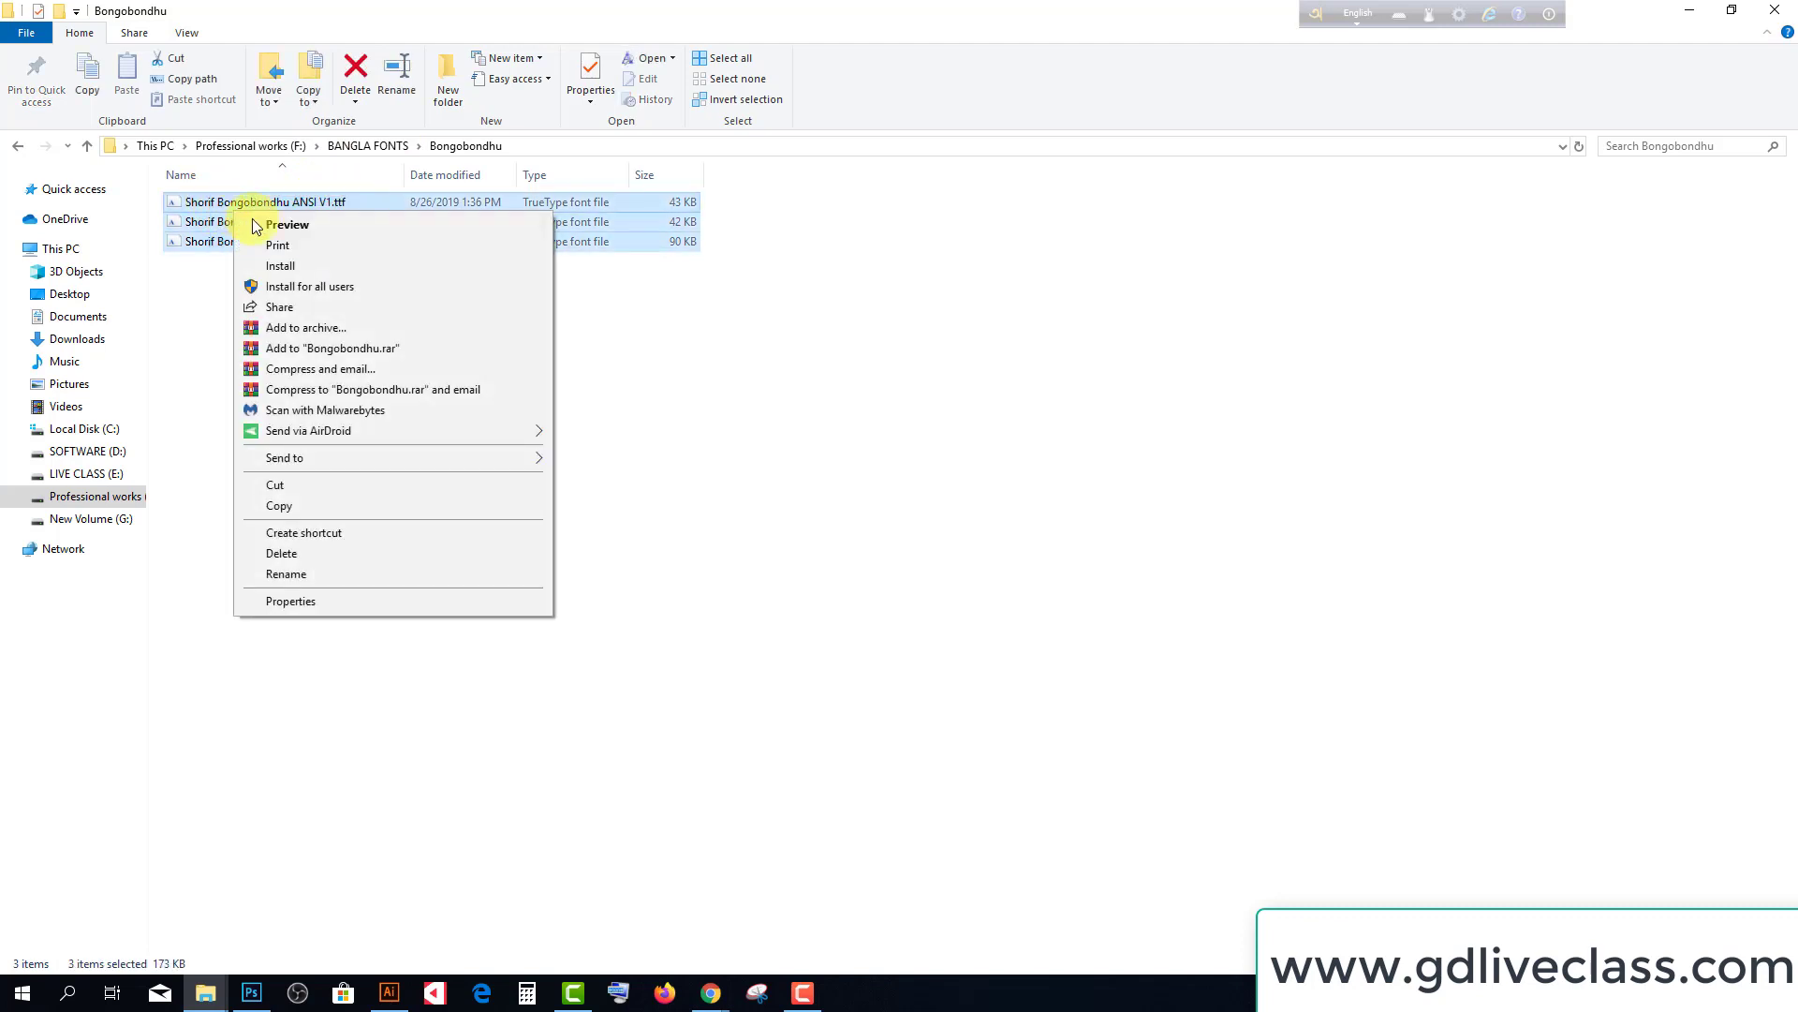
pyautogui.click(281, 266)
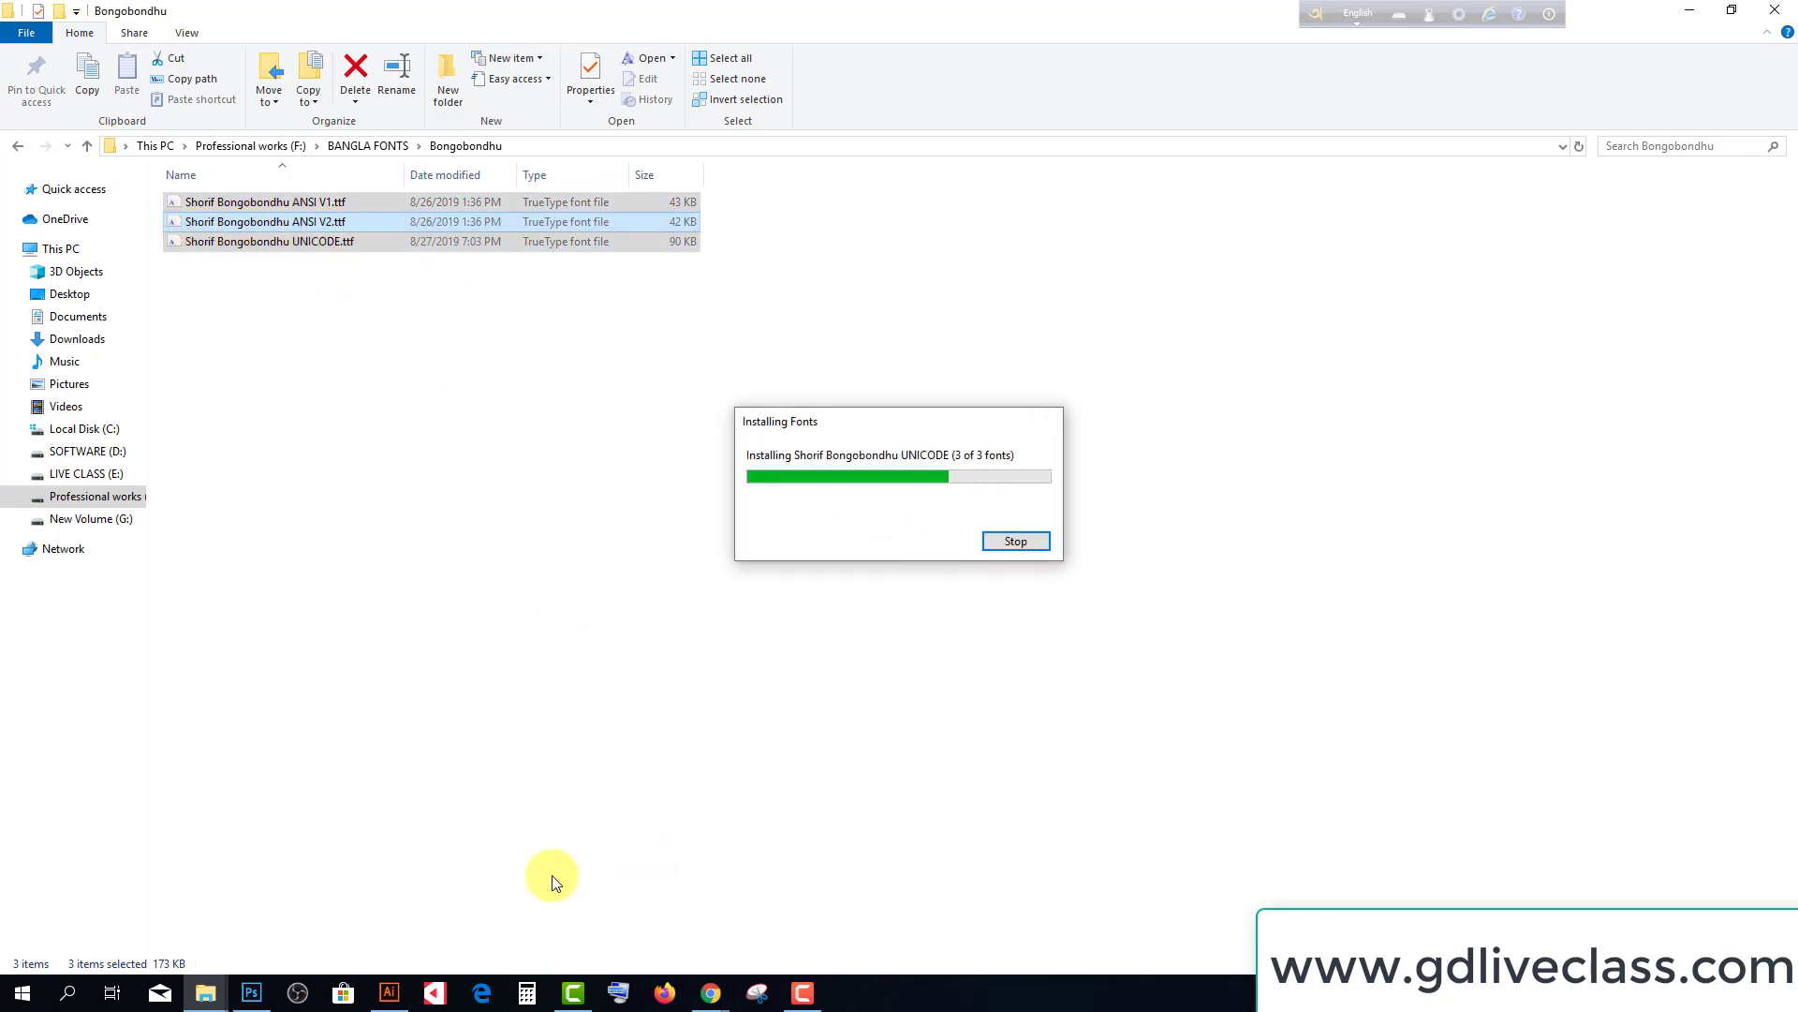
pyautogui.click(434, 935)
pyautogui.click(389, 992)
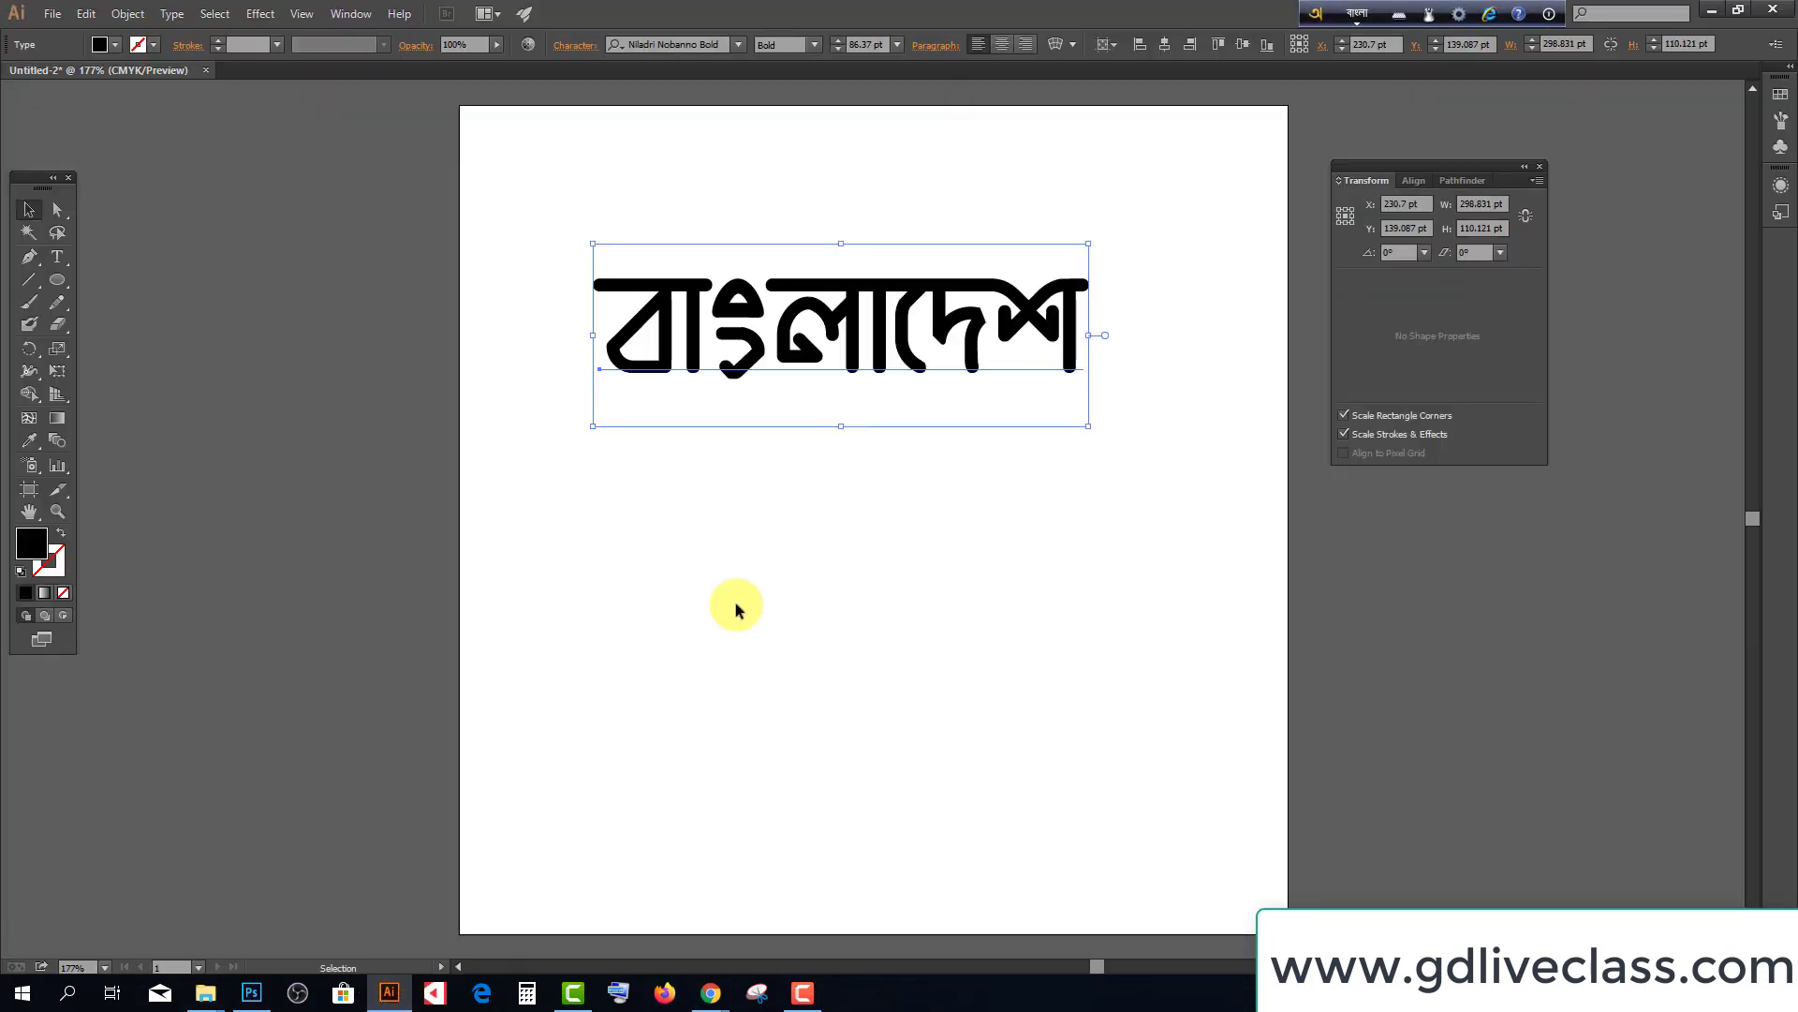
# Set the বাংলাদেশ text to Shorif Bongobondhu UNICODE and move it up and left
pyautogui.click(766, 506)
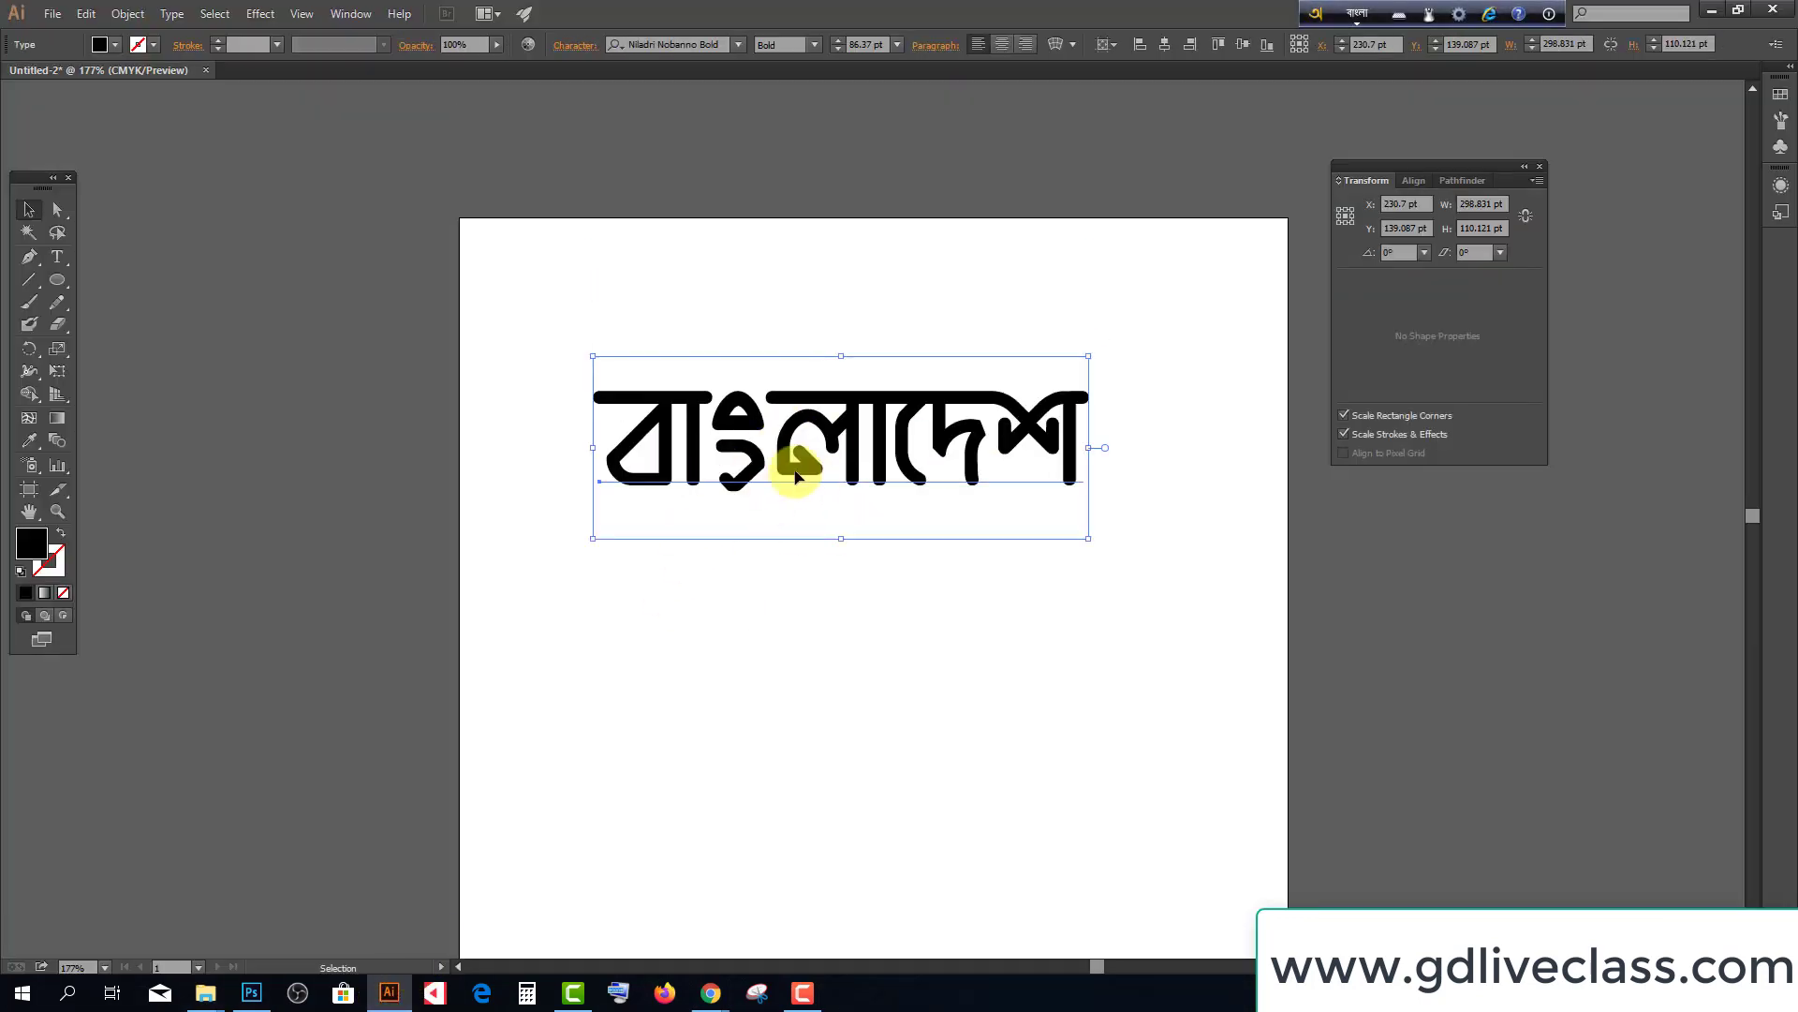
pyautogui.click(687, 44)
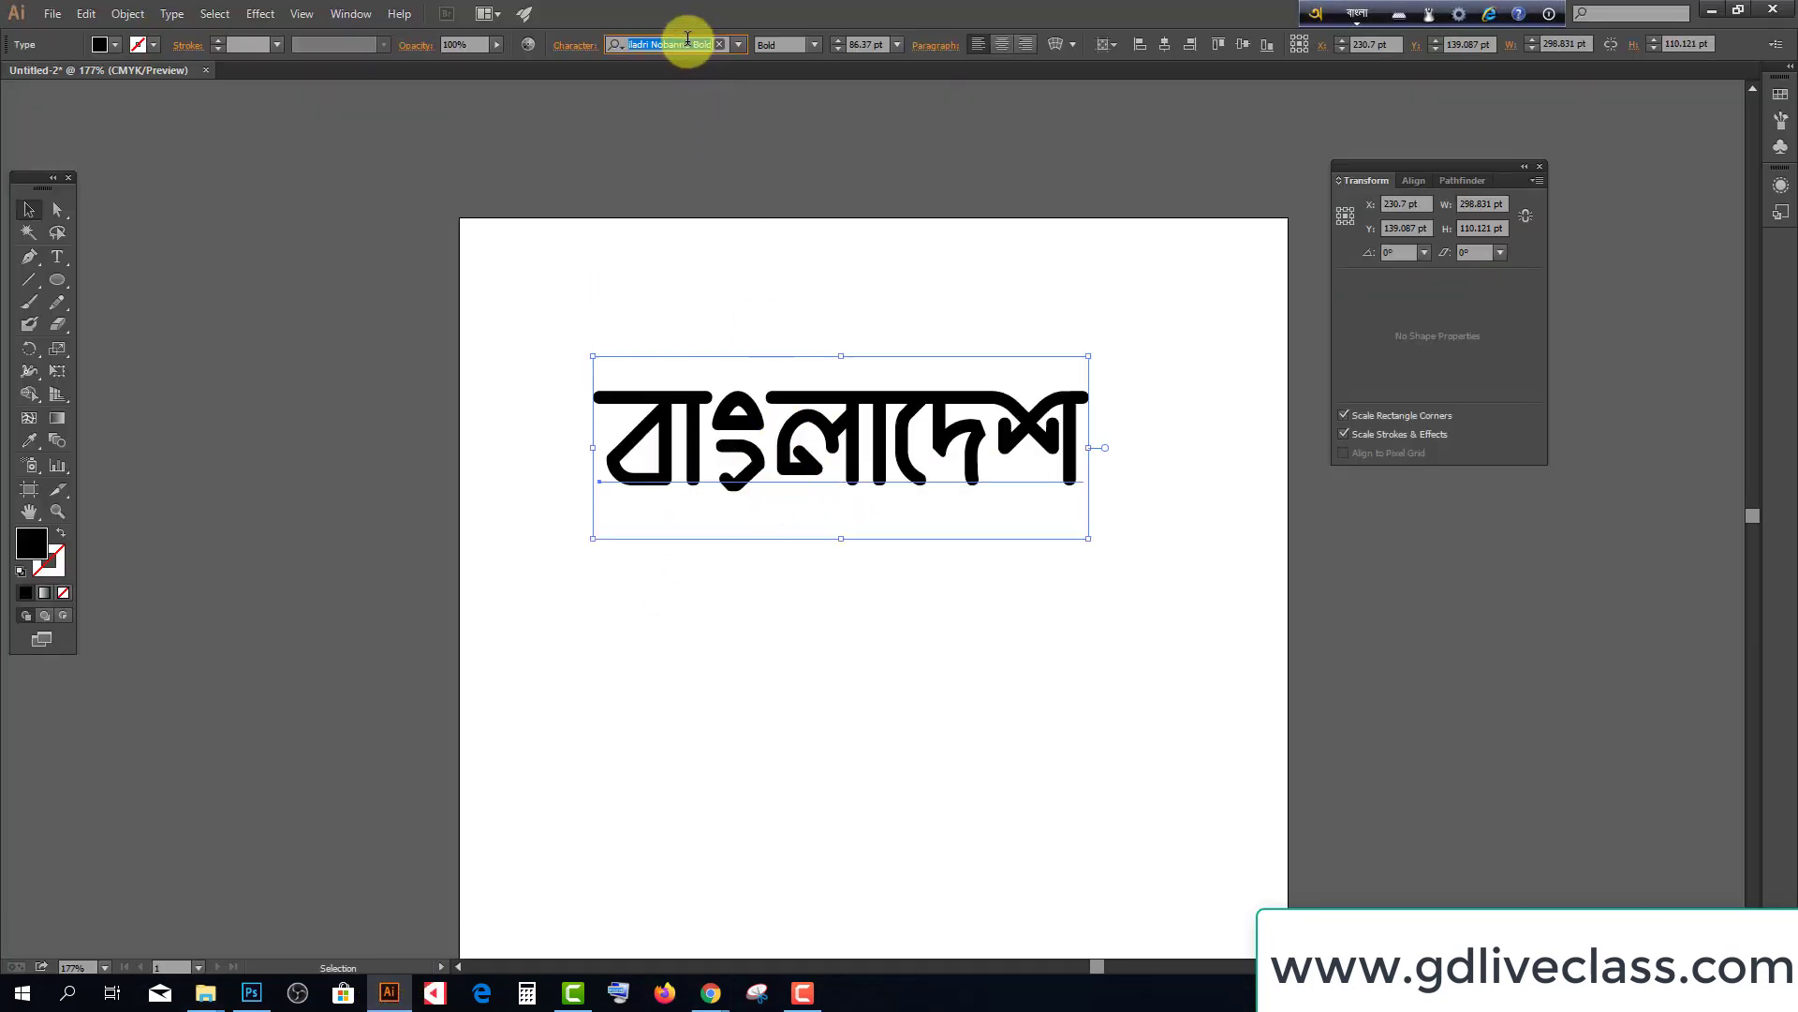
pyautogui.click(1363, 16)
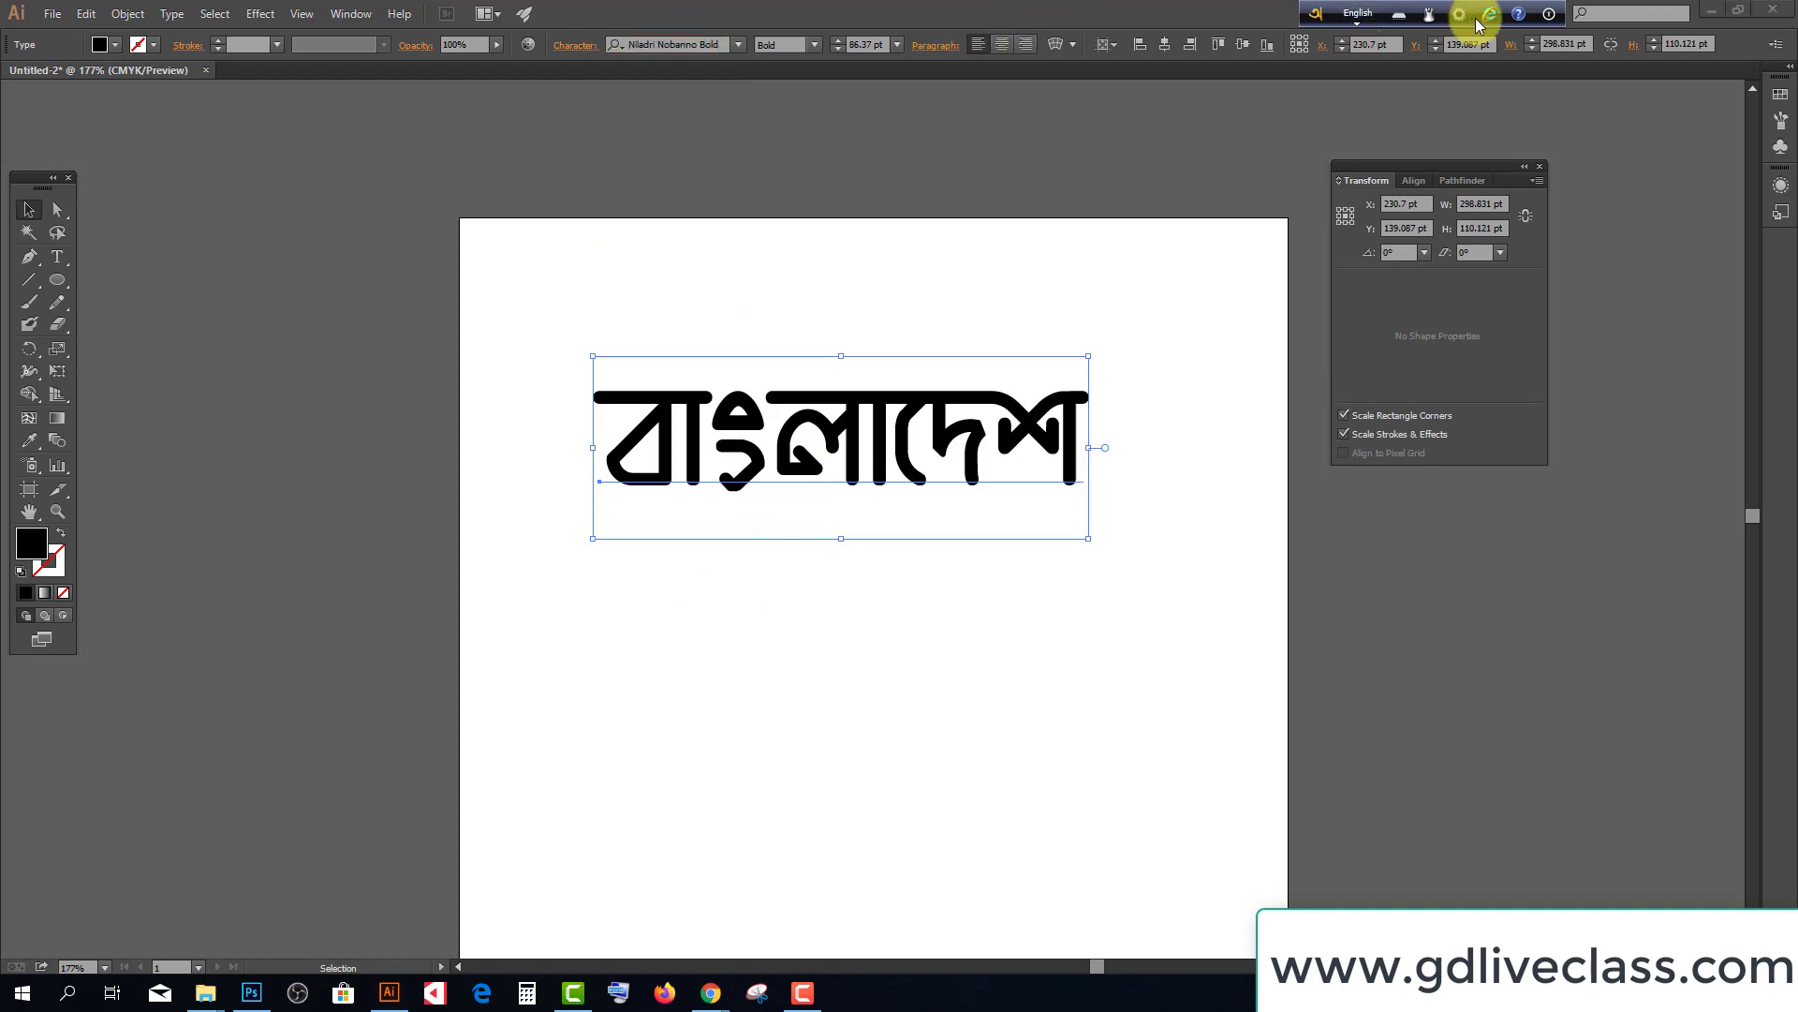
pyautogui.click(684, 44)
pyautogui.write('sh')
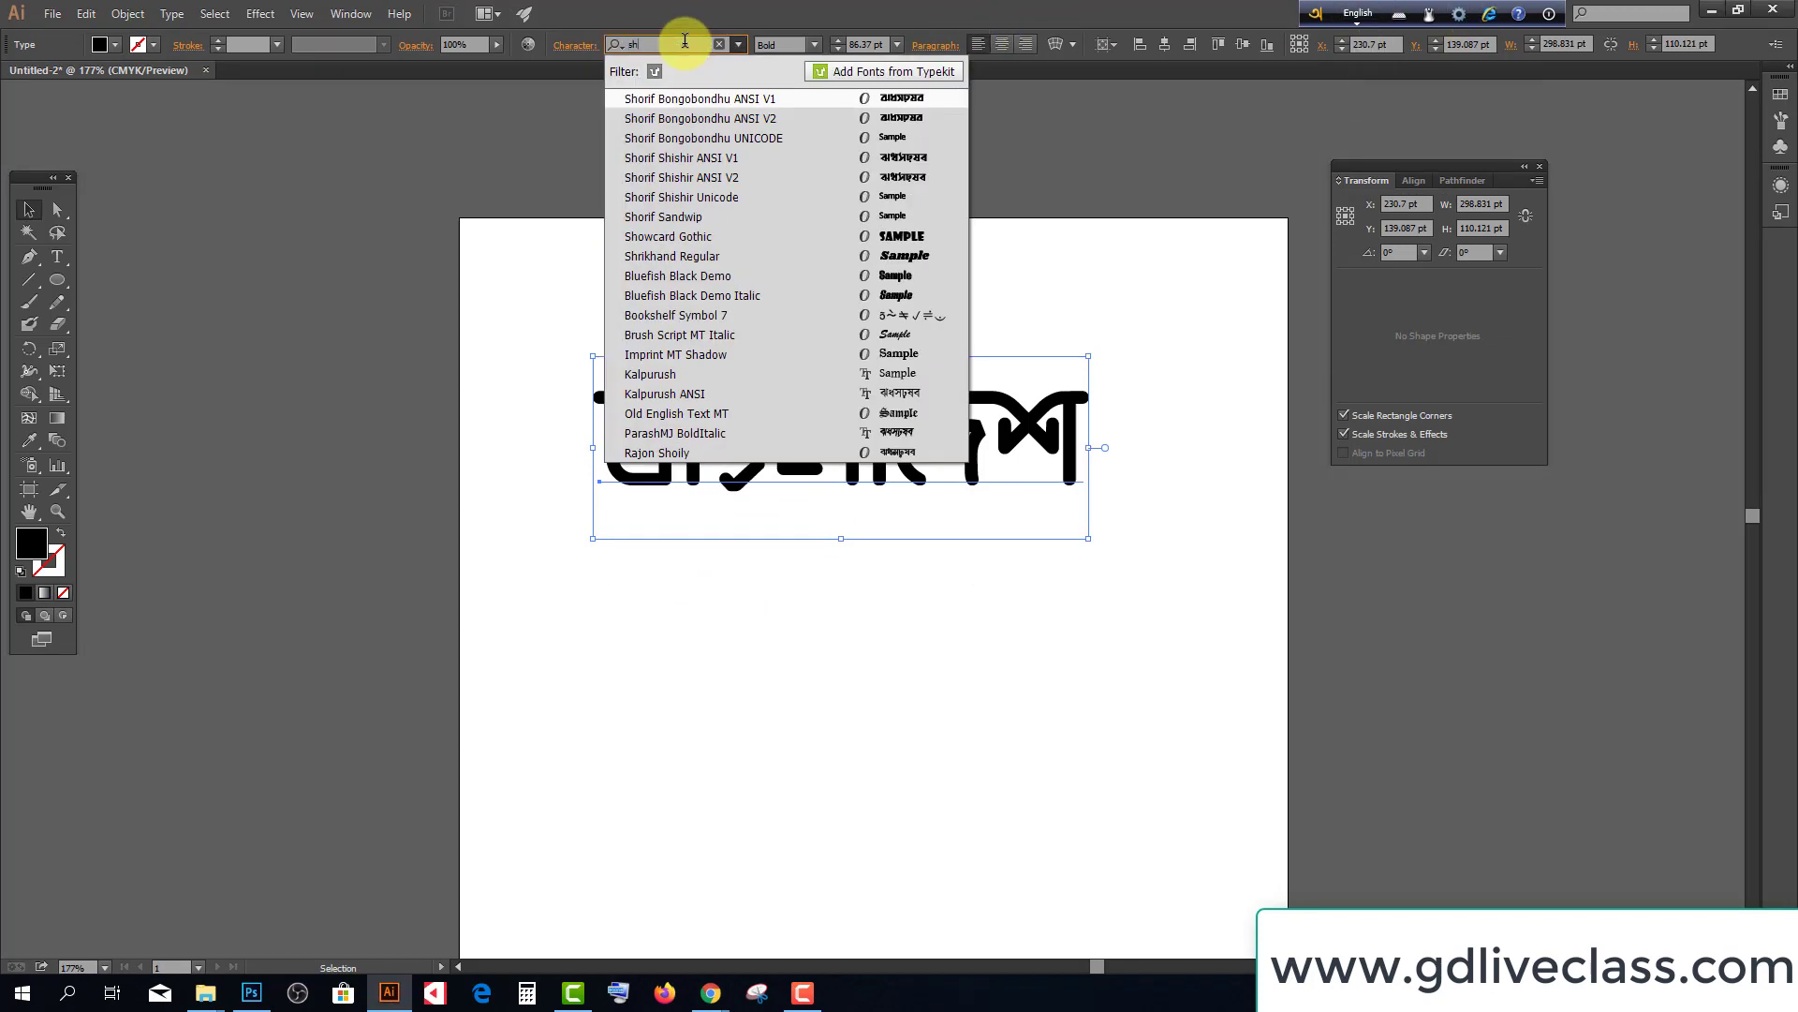
pyautogui.click(784, 104)
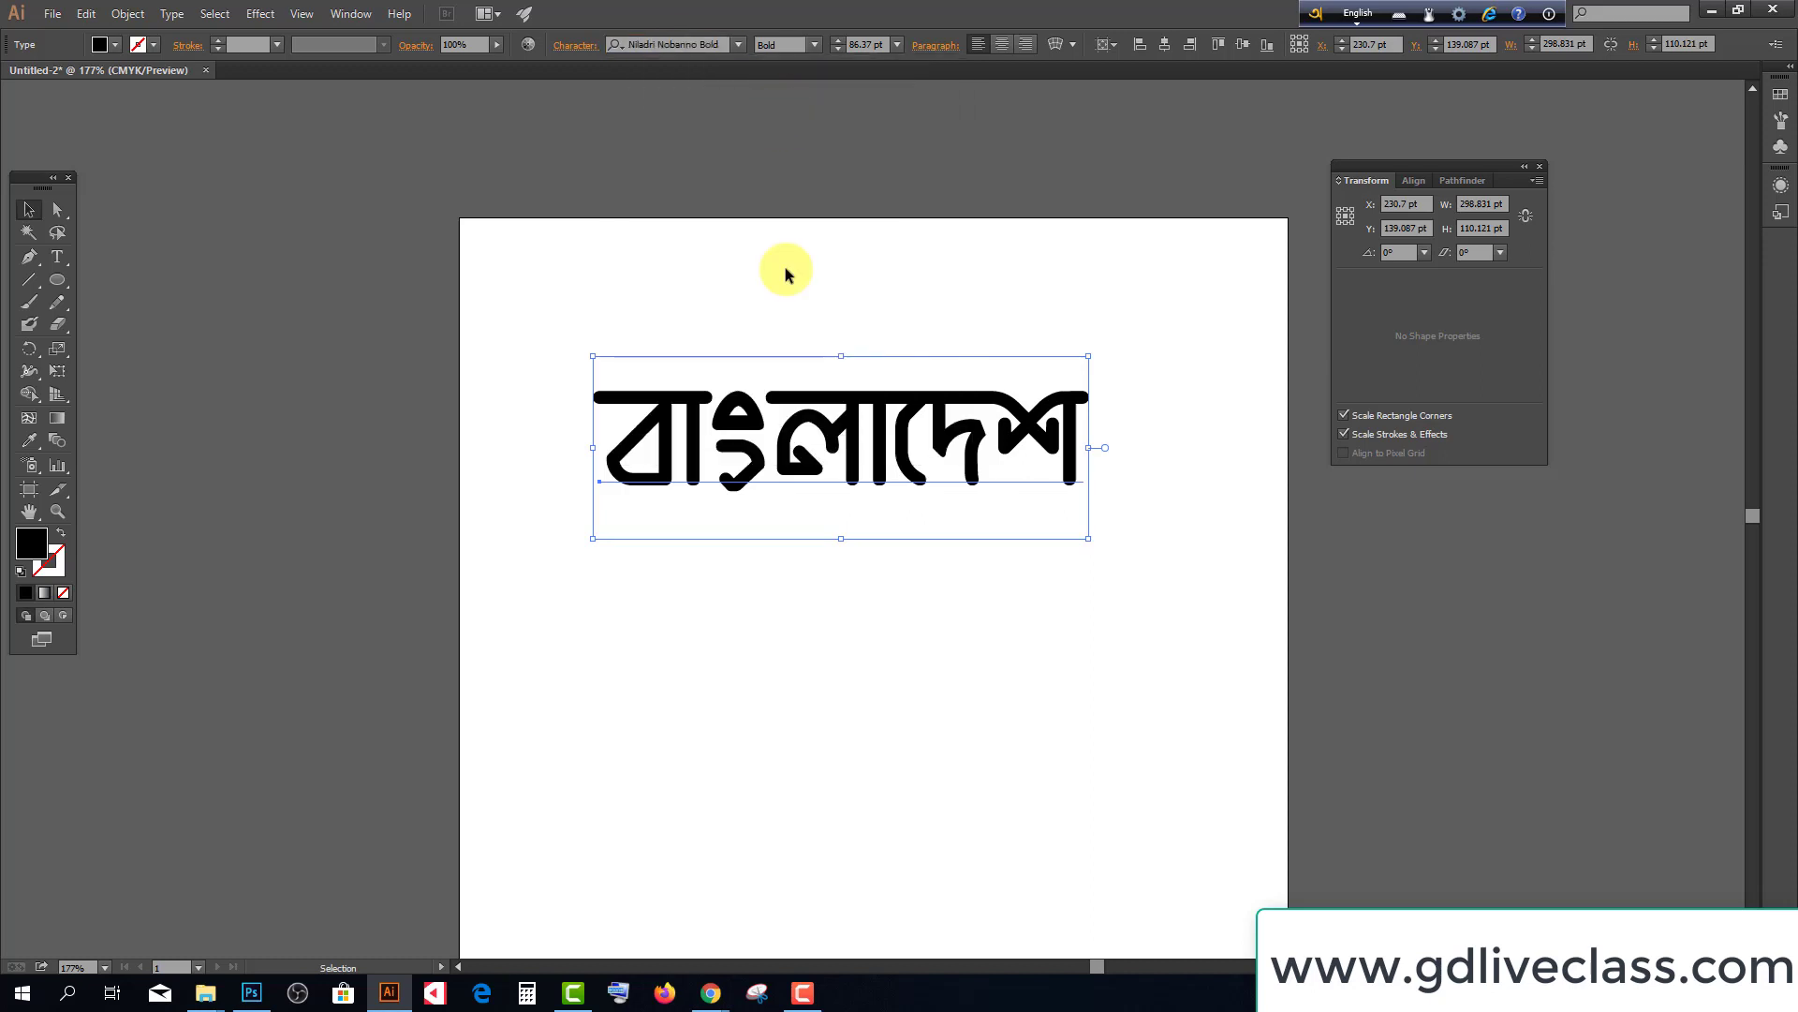
pyautogui.click(684, 44)
pyautogui.write('sha')
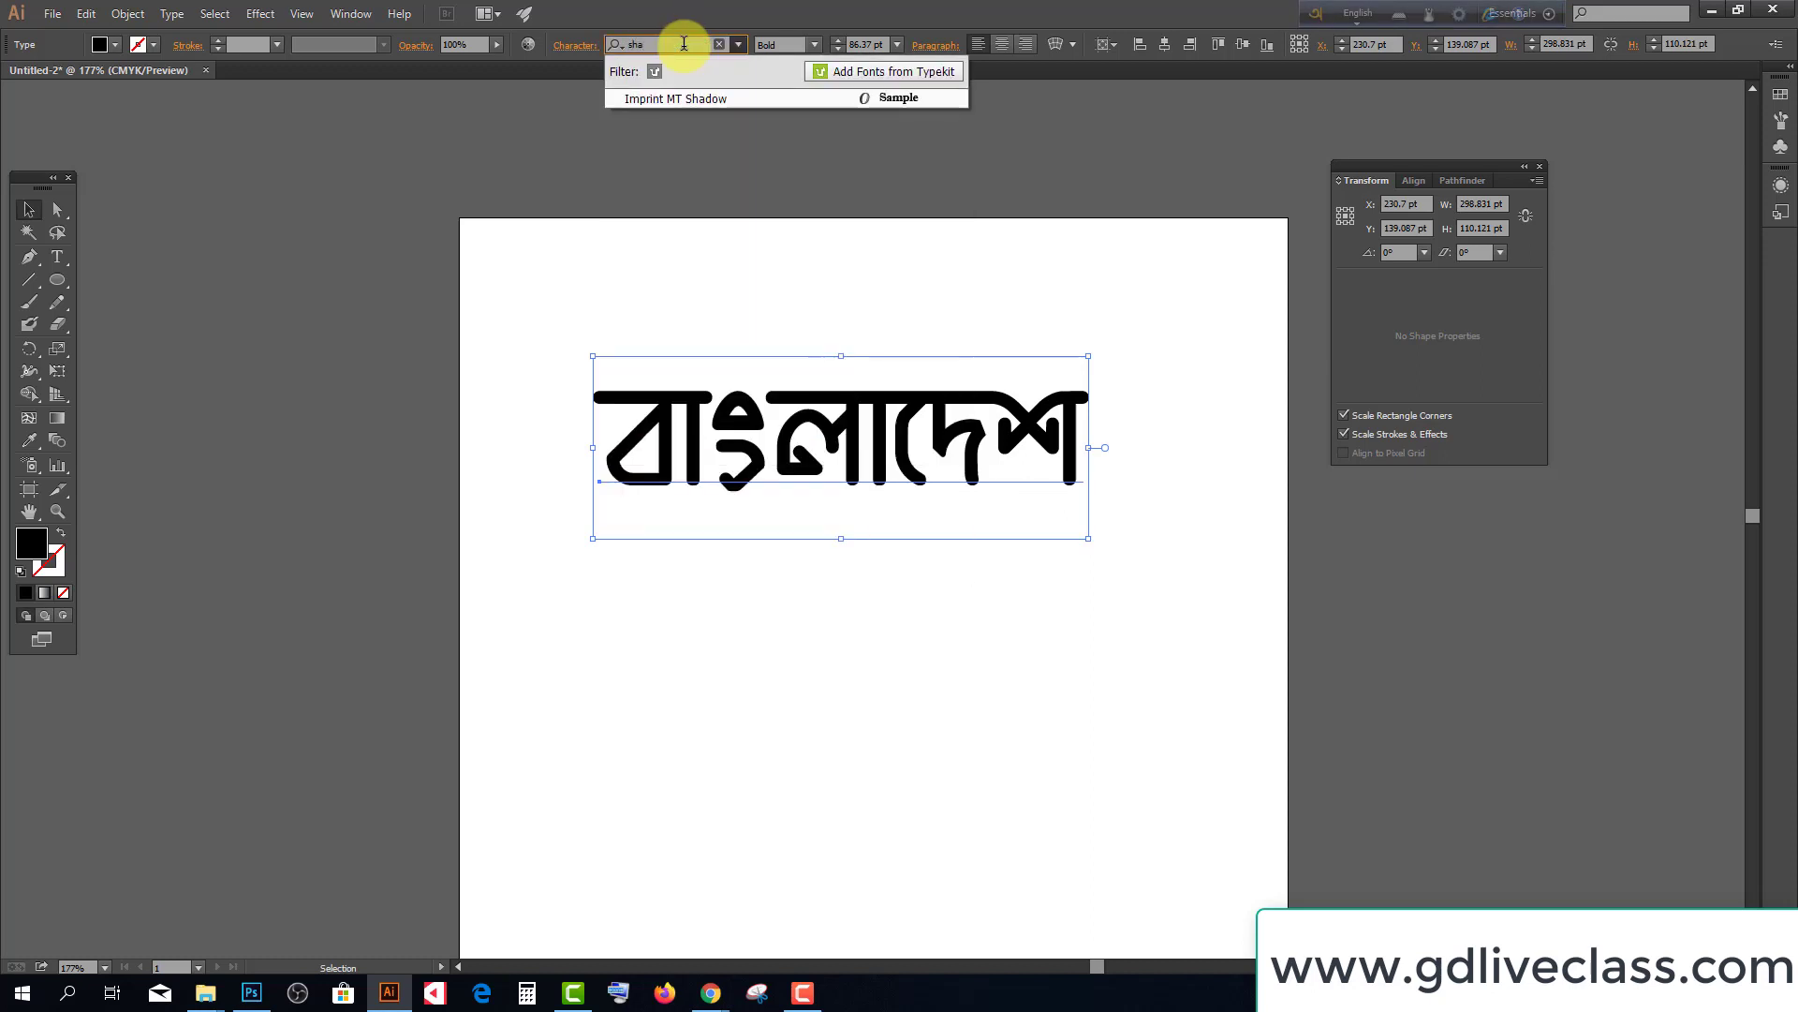
pyautogui.press('BackSpace')
pyautogui.write('o')
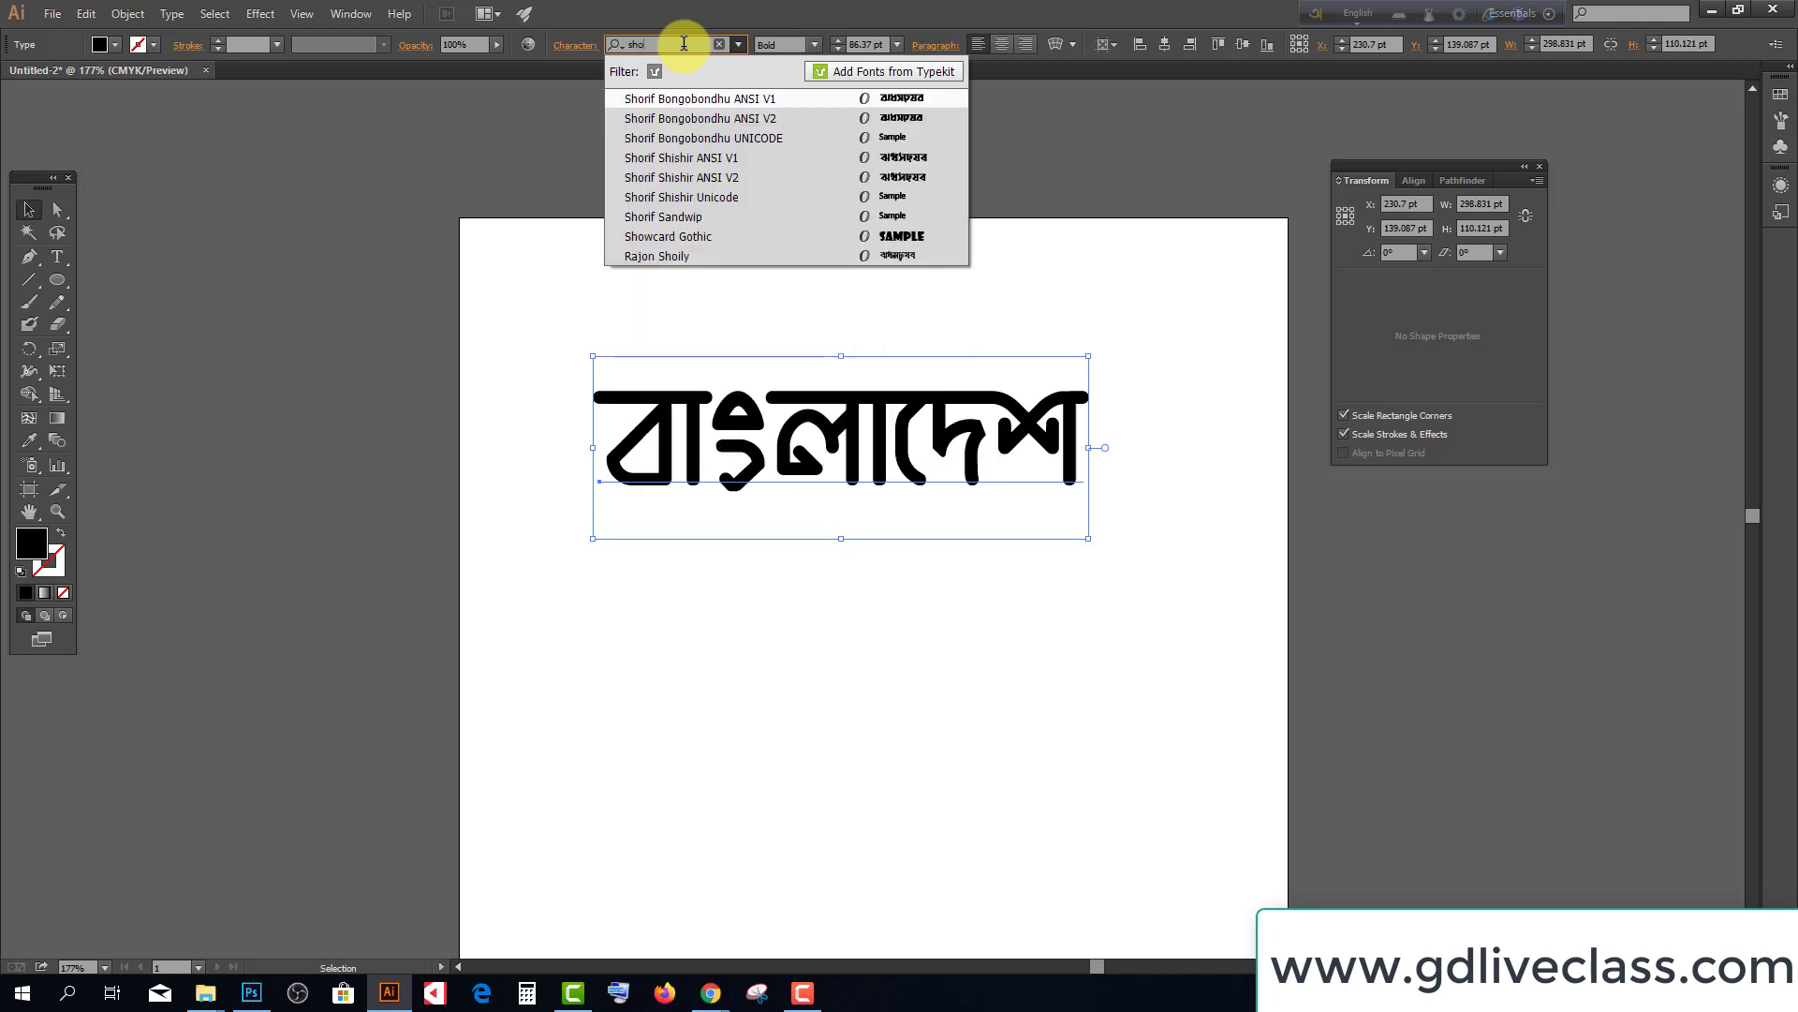
pyautogui.click(701, 140)
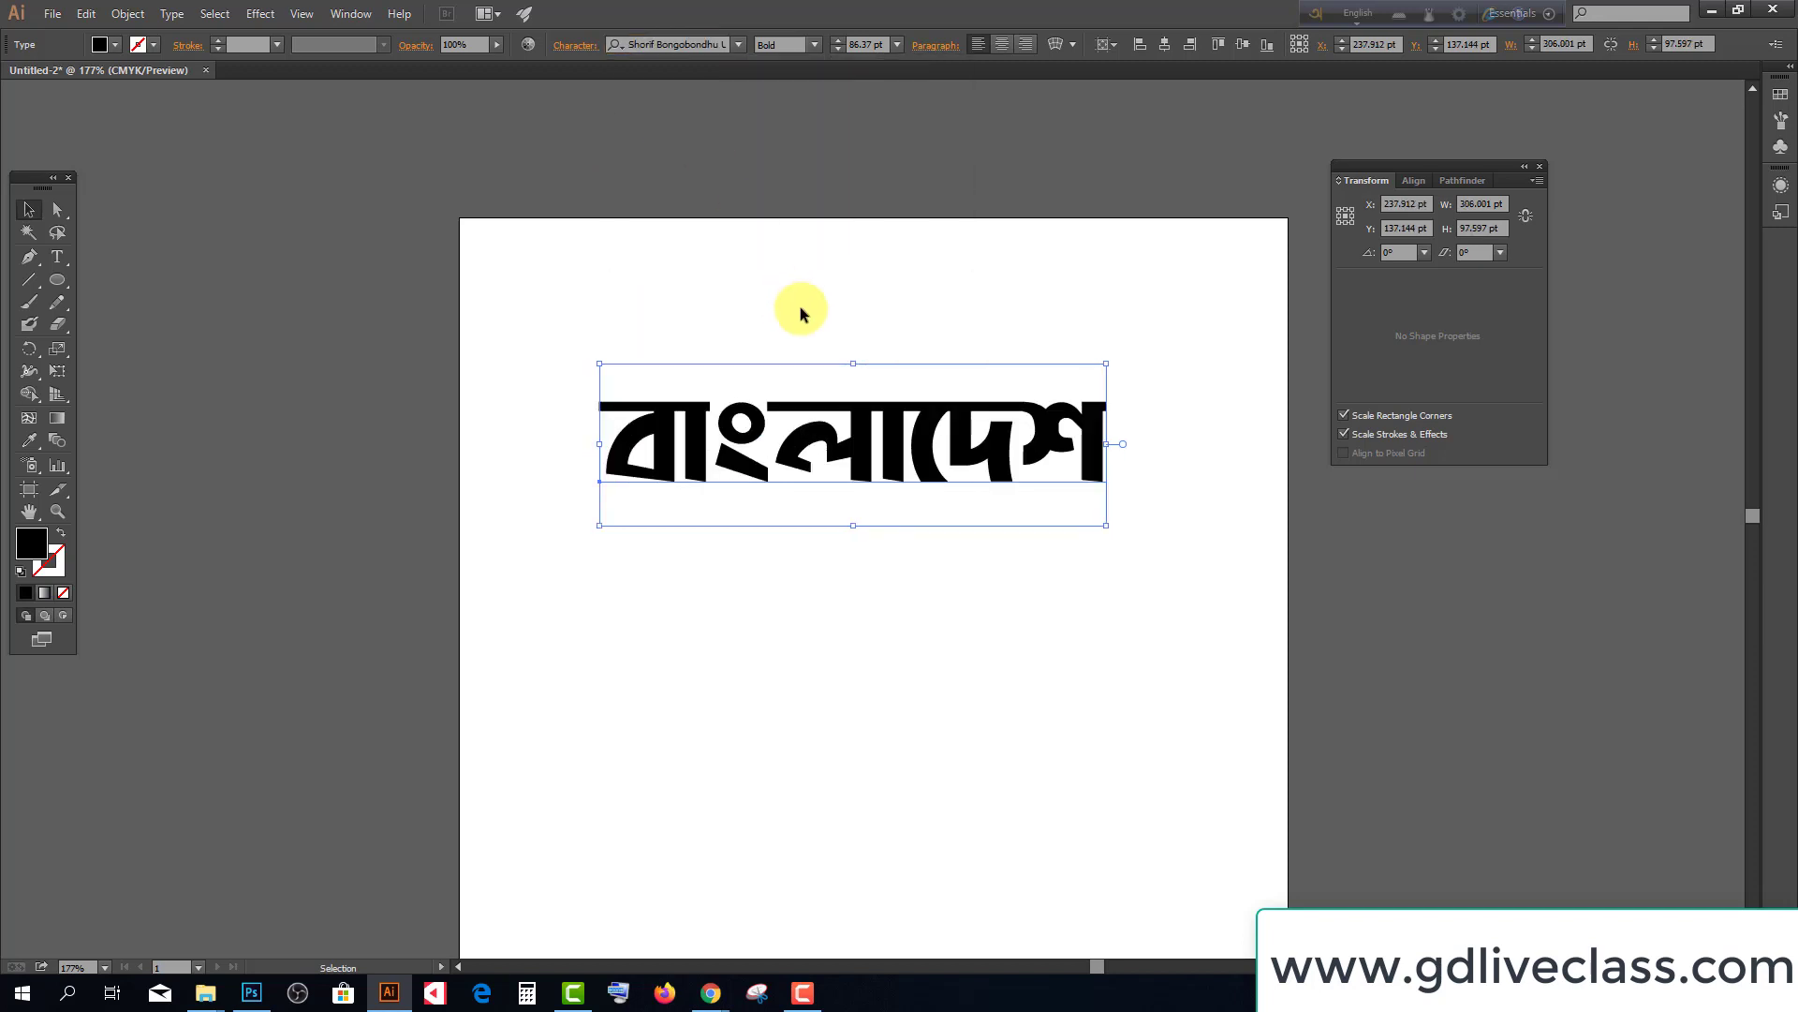
pyautogui.moveTo(923, 426); pyautogui.dragTo(837, 291)
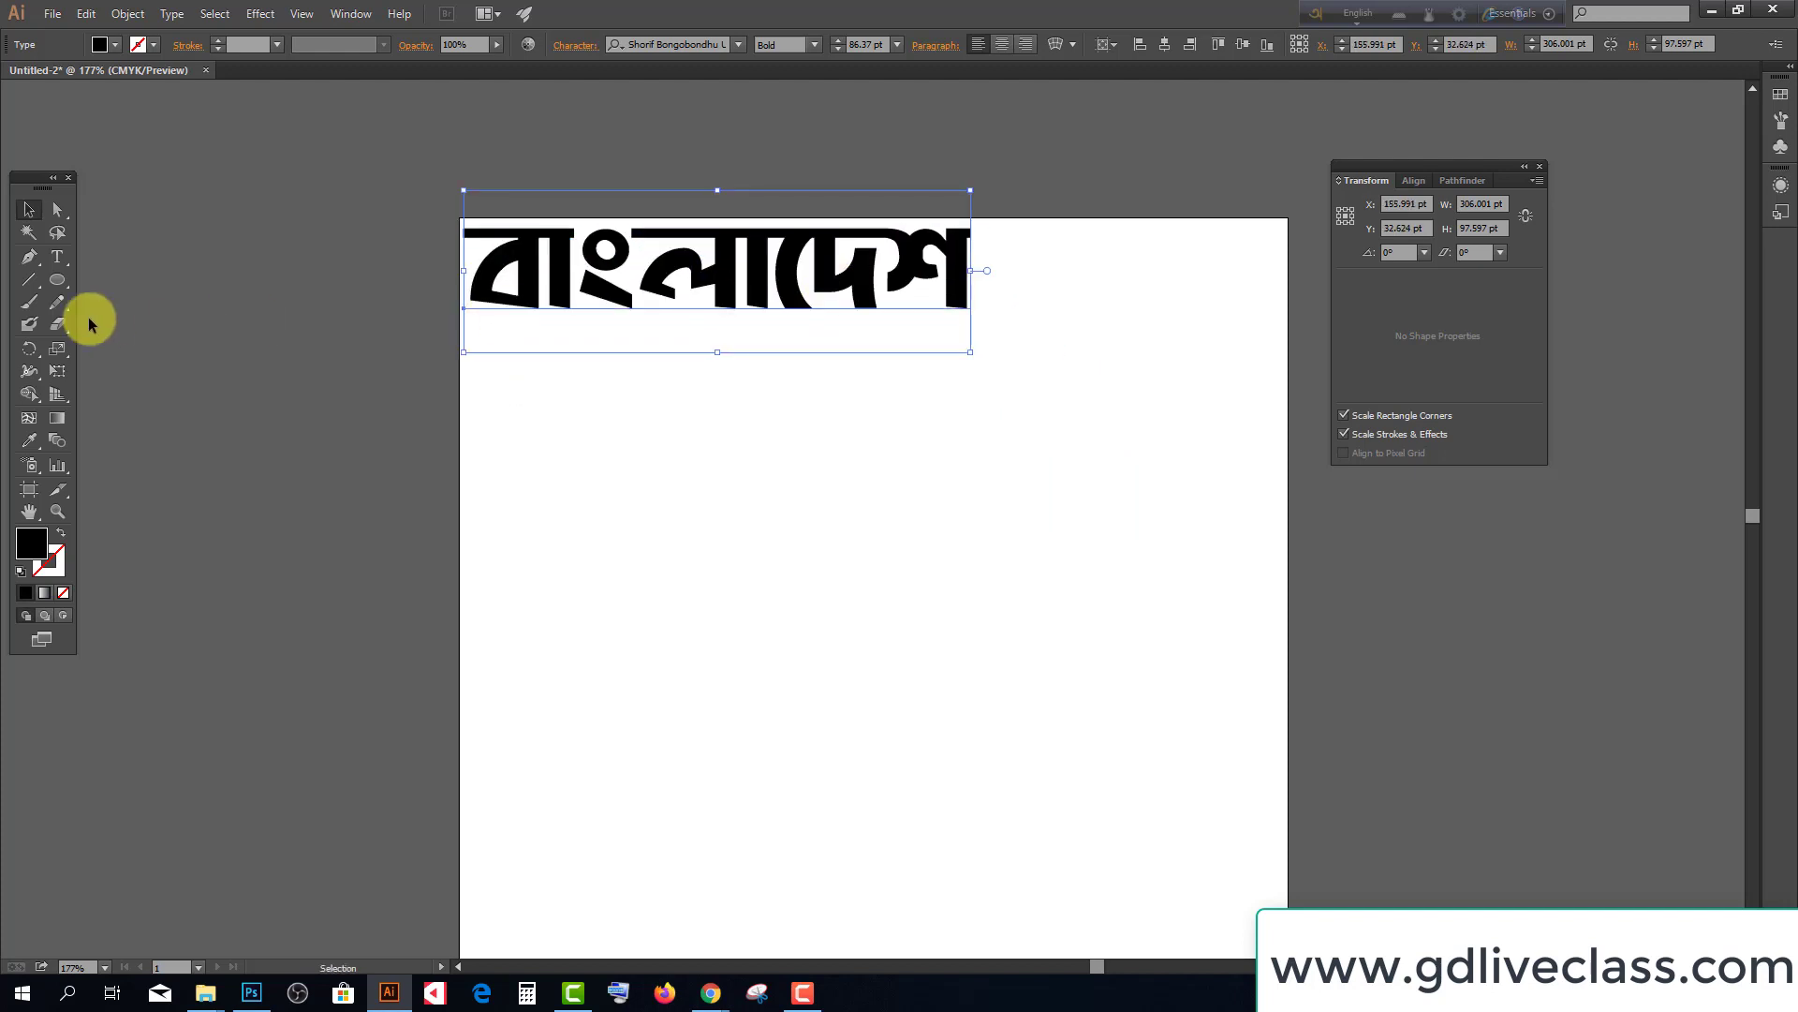
# Start a new text line below the heading in Shorif Bongobondhu ANSI V1
pyautogui.click(57, 257)
pyautogui.click(581, 503)
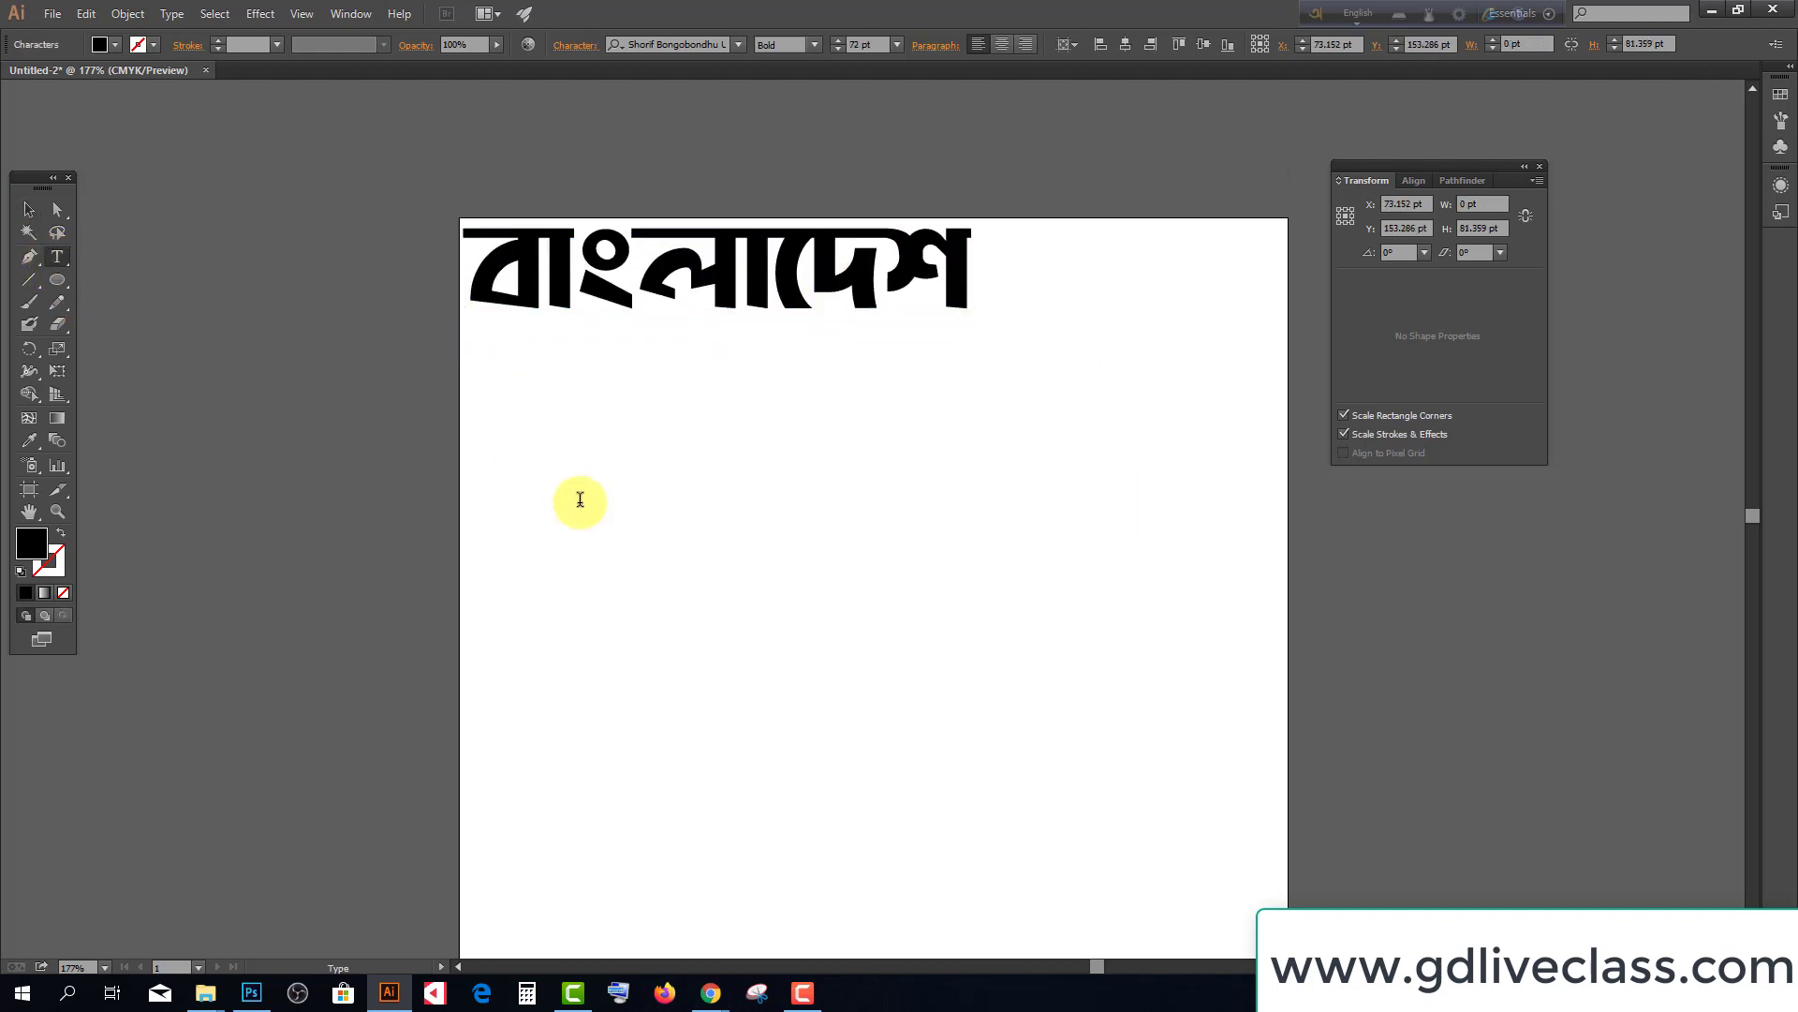
pyautogui.click(744, 43)
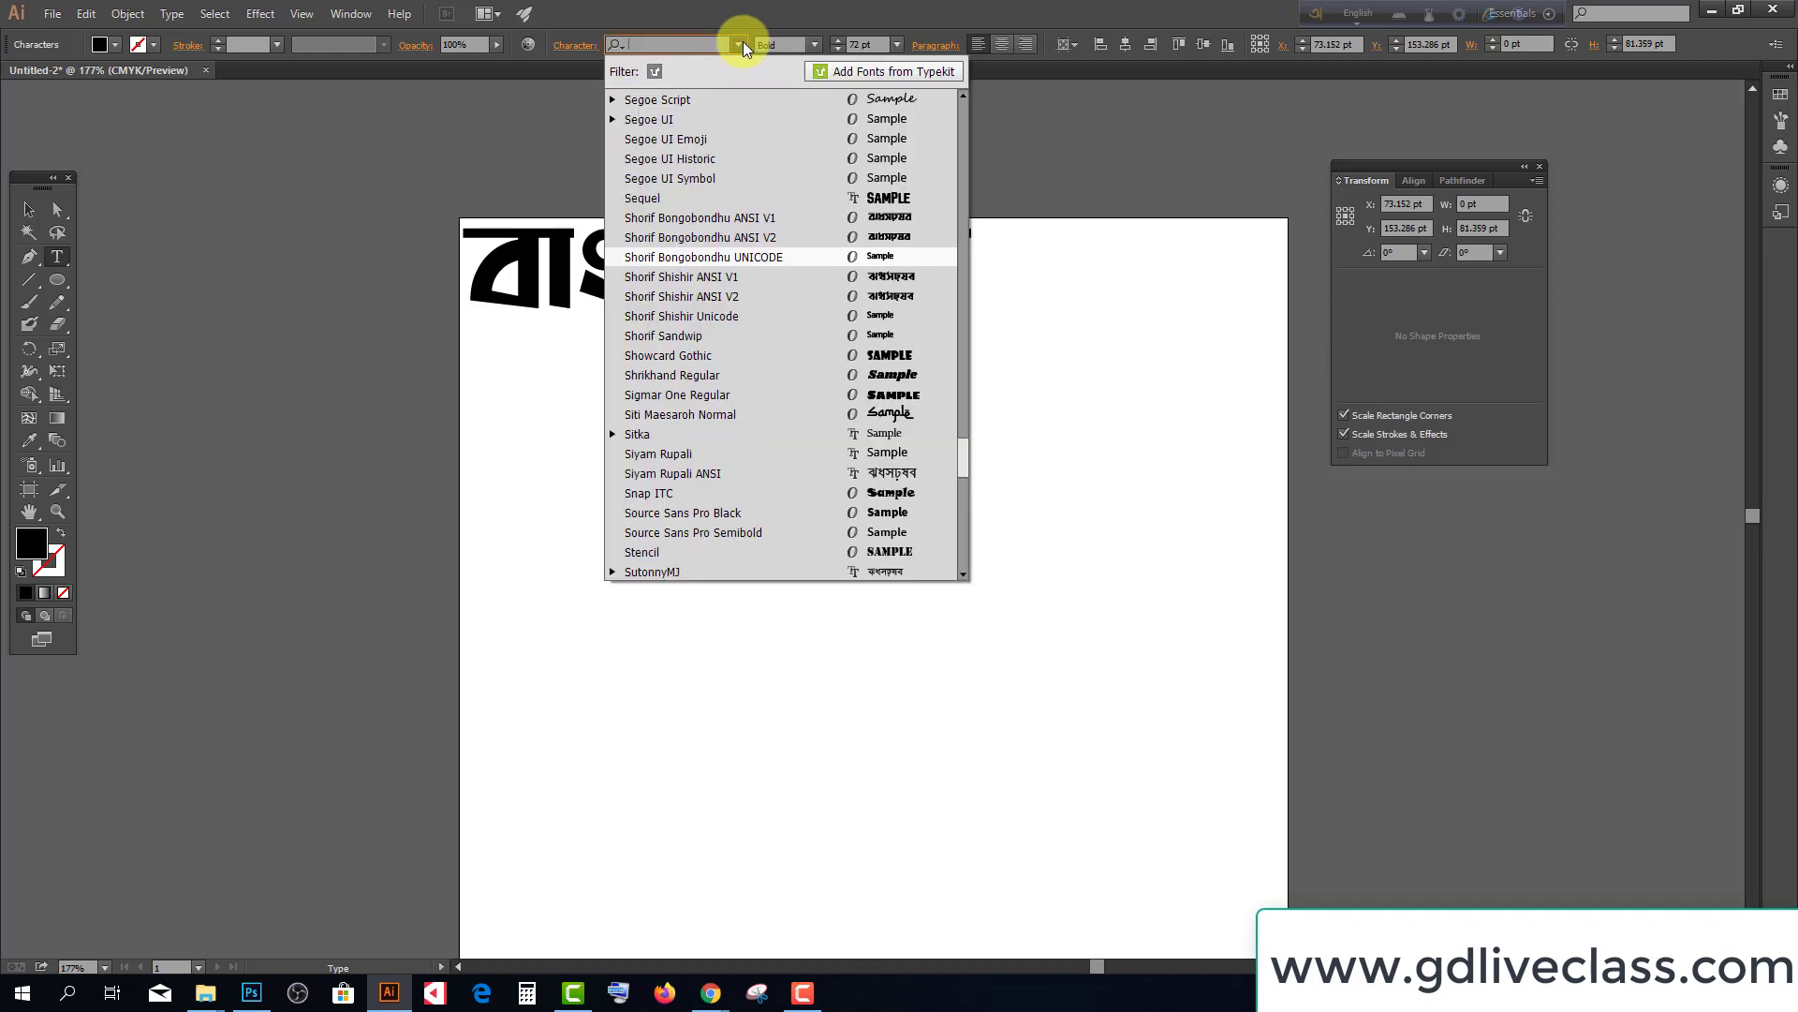
pyautogui.click(746, 219)
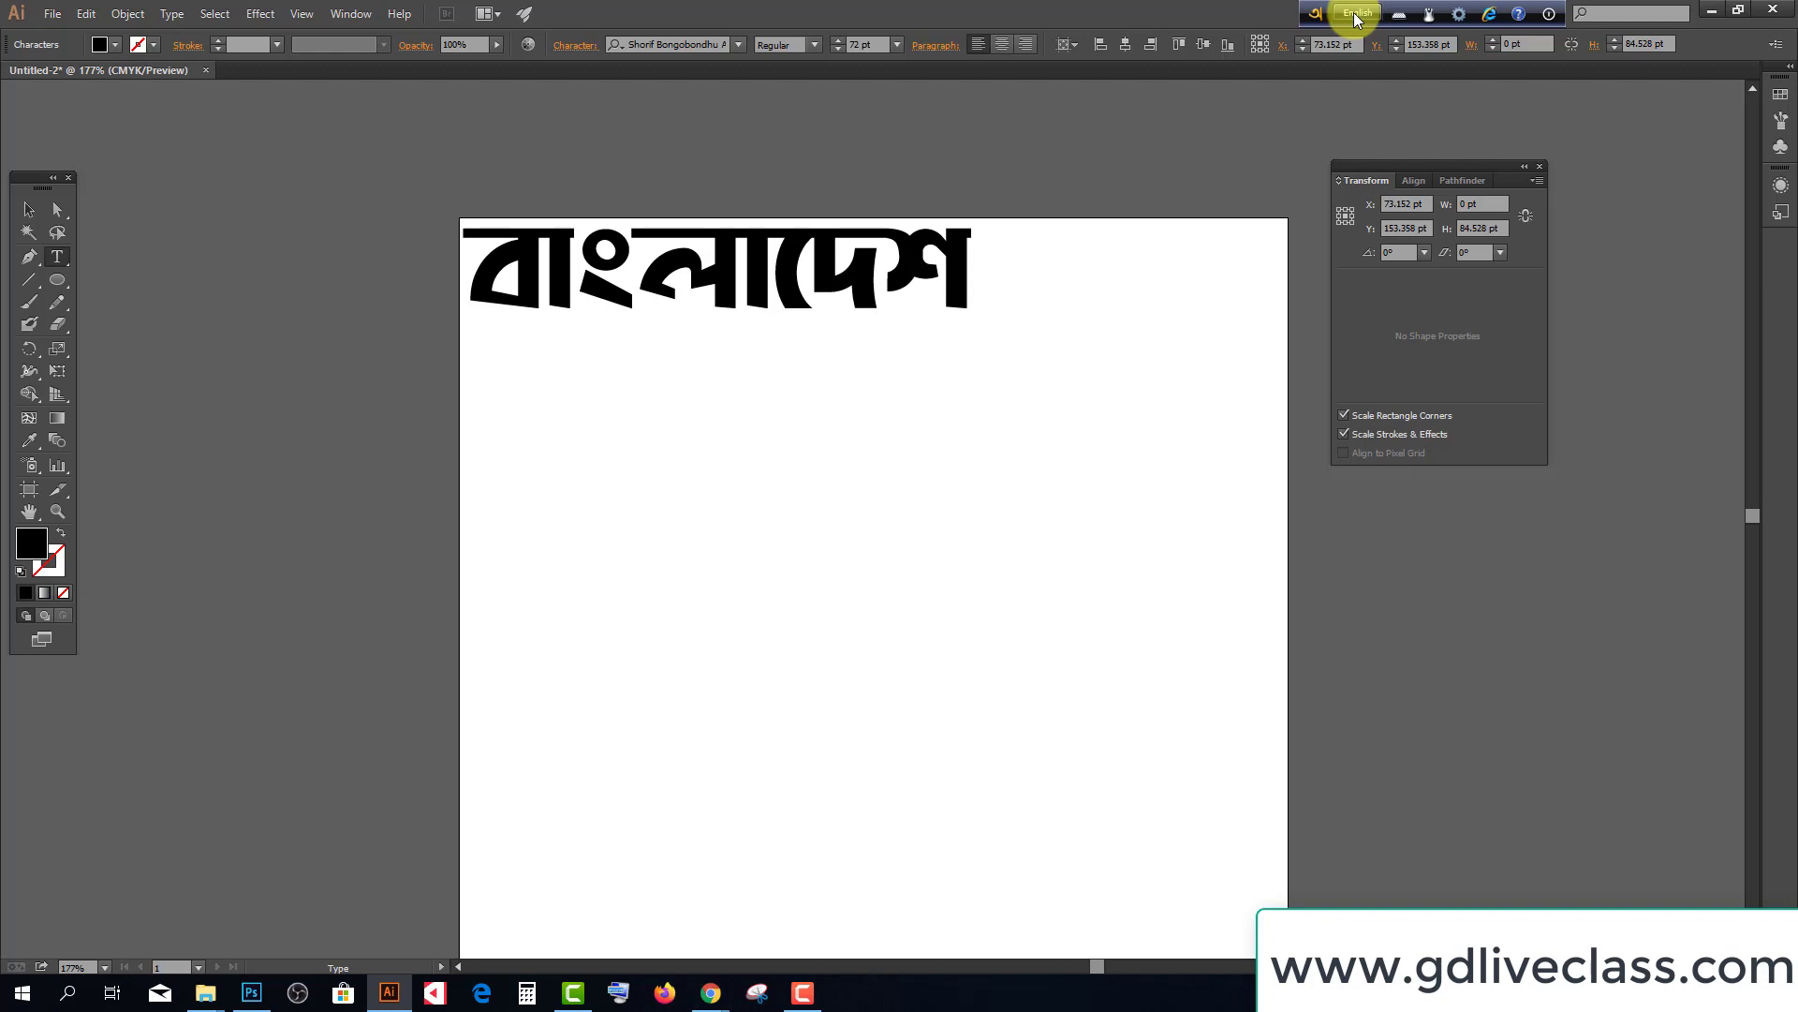
# Set Avro keyboard to ANSI output and turn Bangla typing mode back on
pyautogui.click(1354, 14)
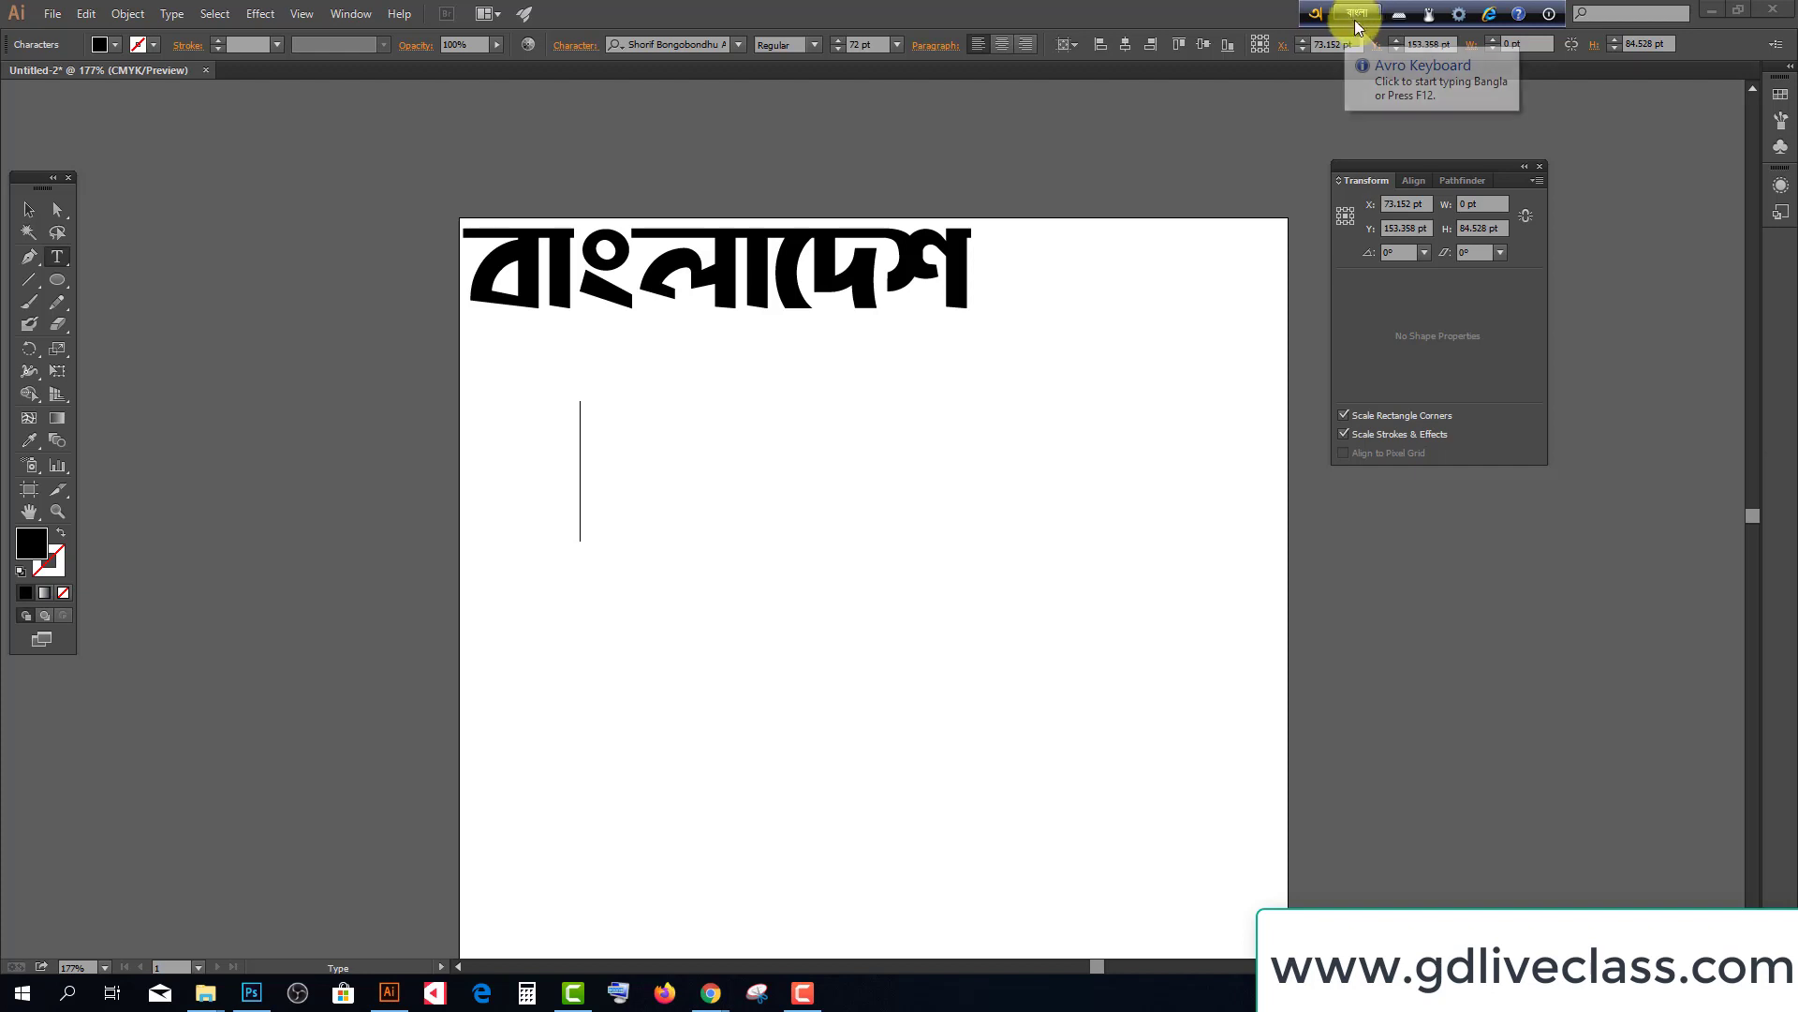
pyautogui.click(1459, 15)
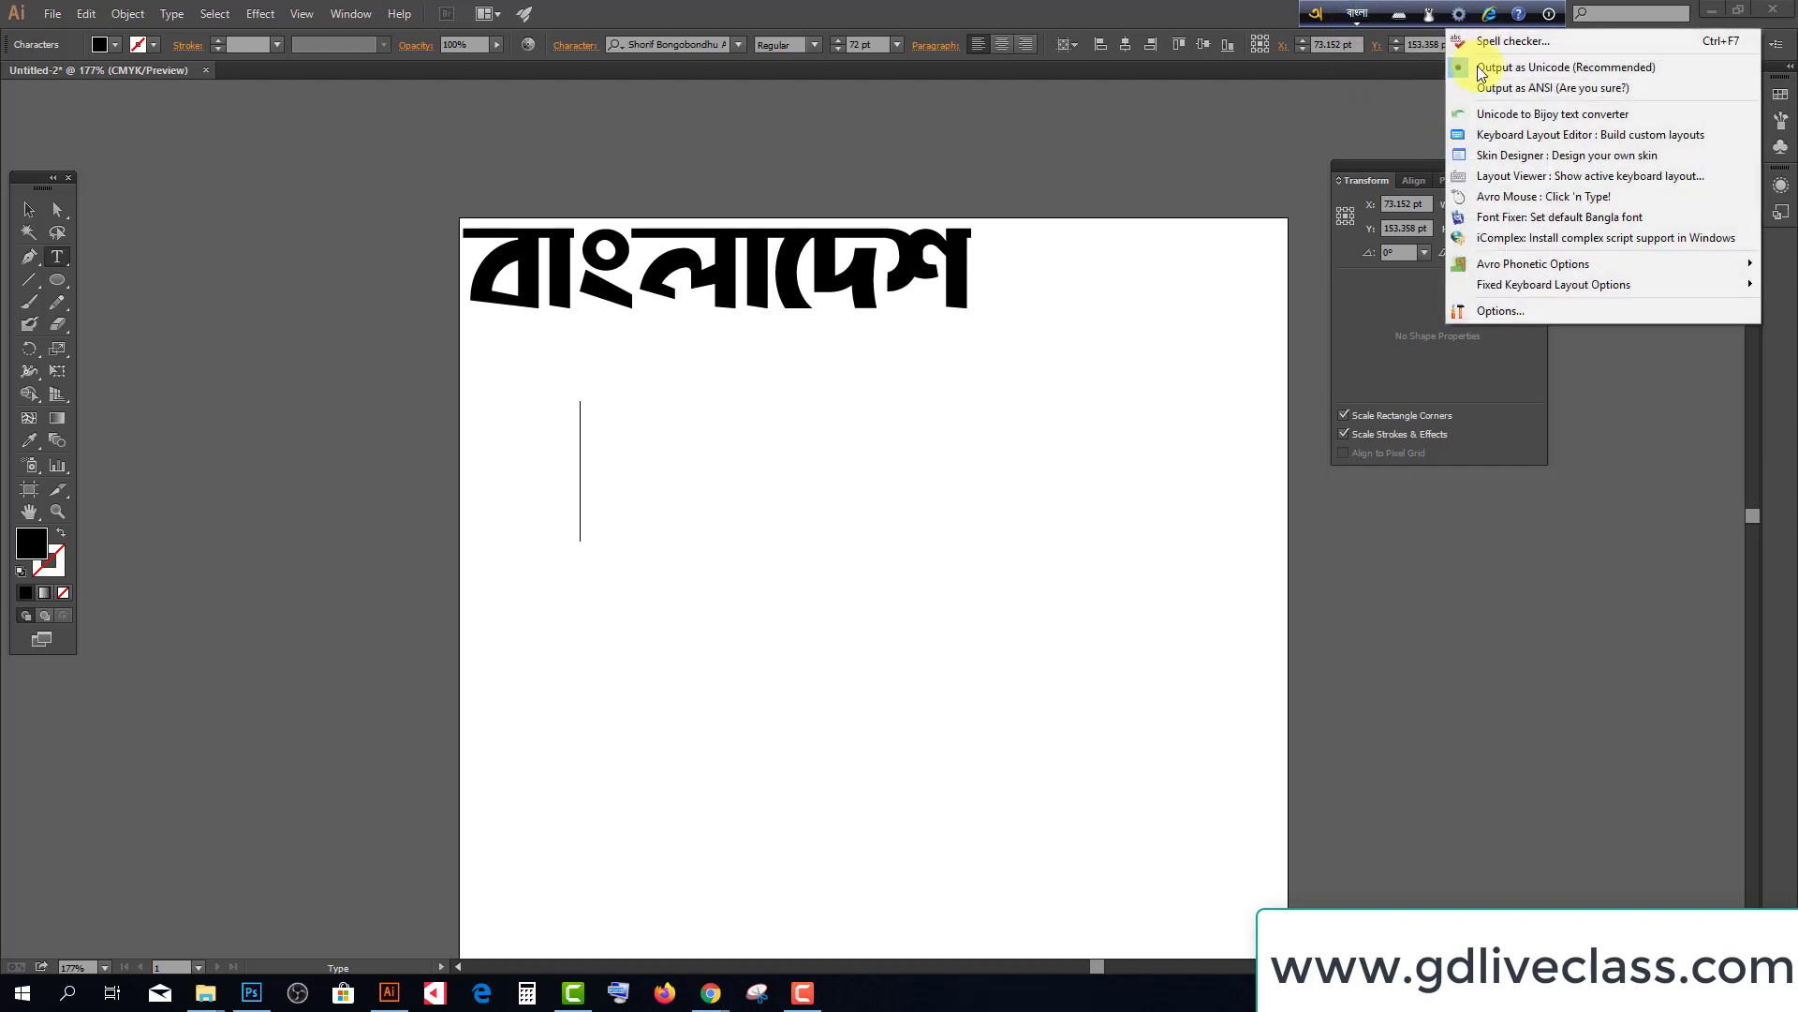
pyautogui.click(1461, 84)
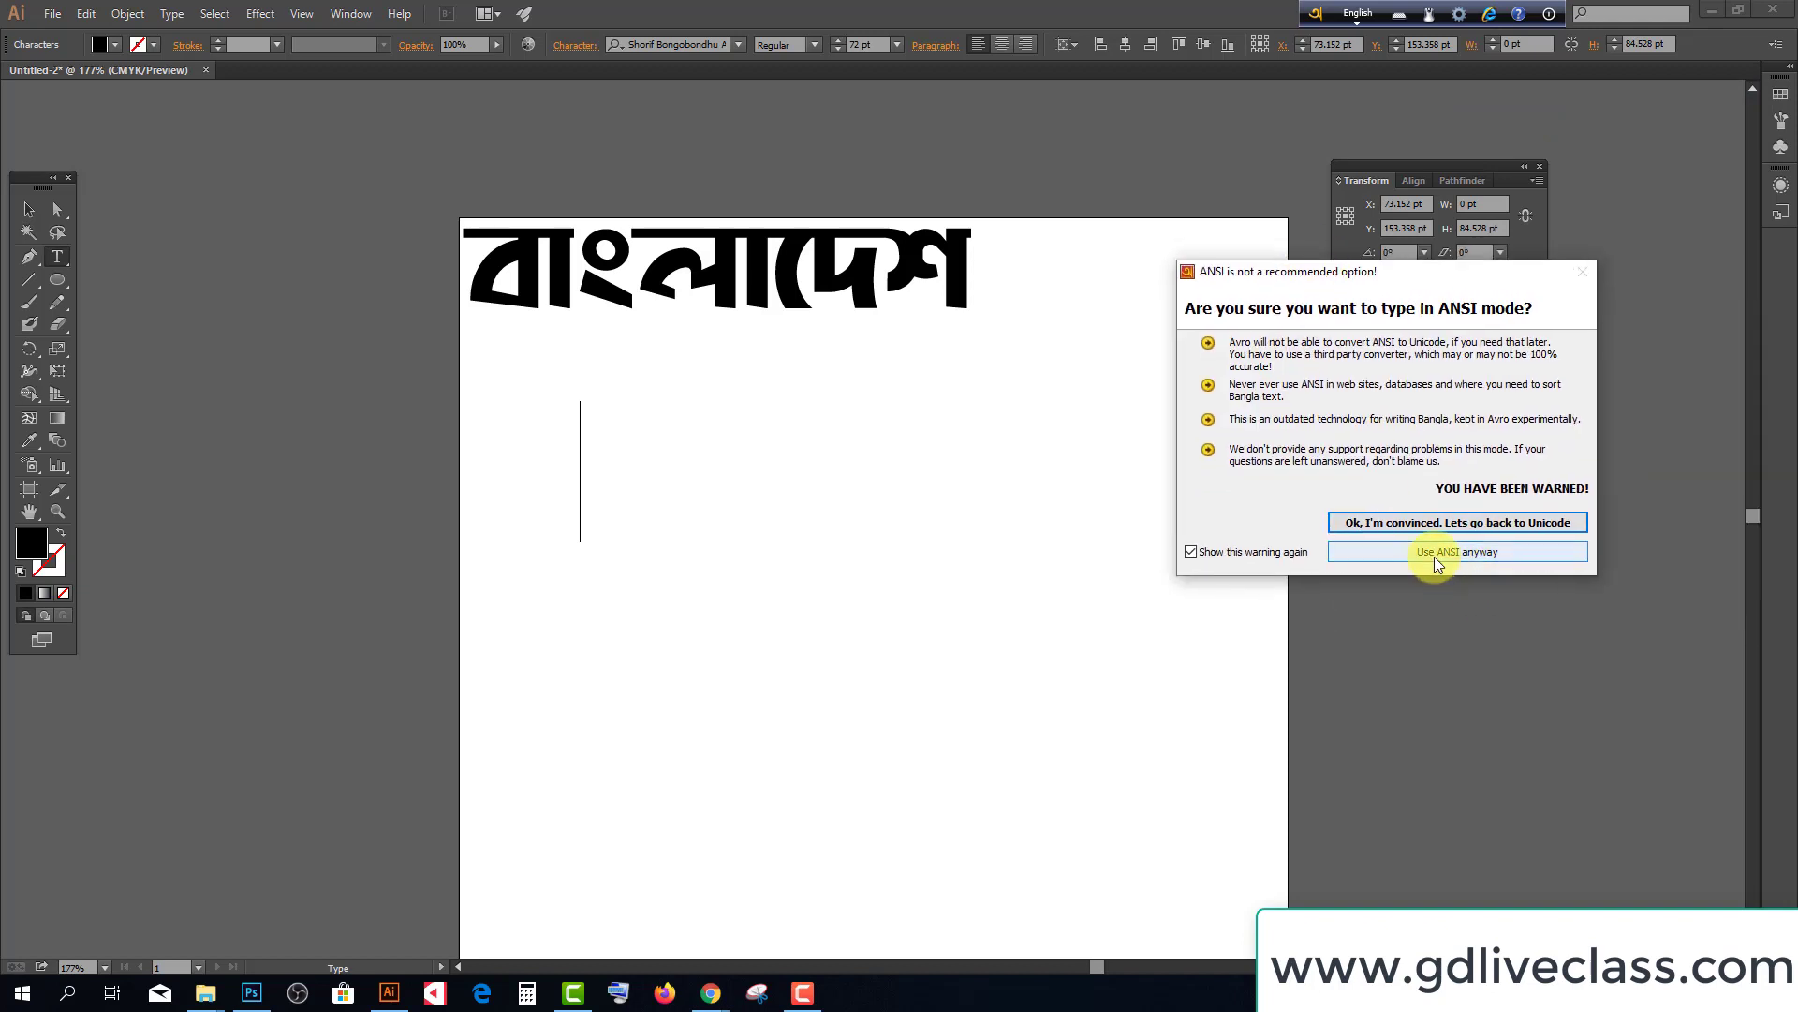
pyautogui.click(1435, 557)
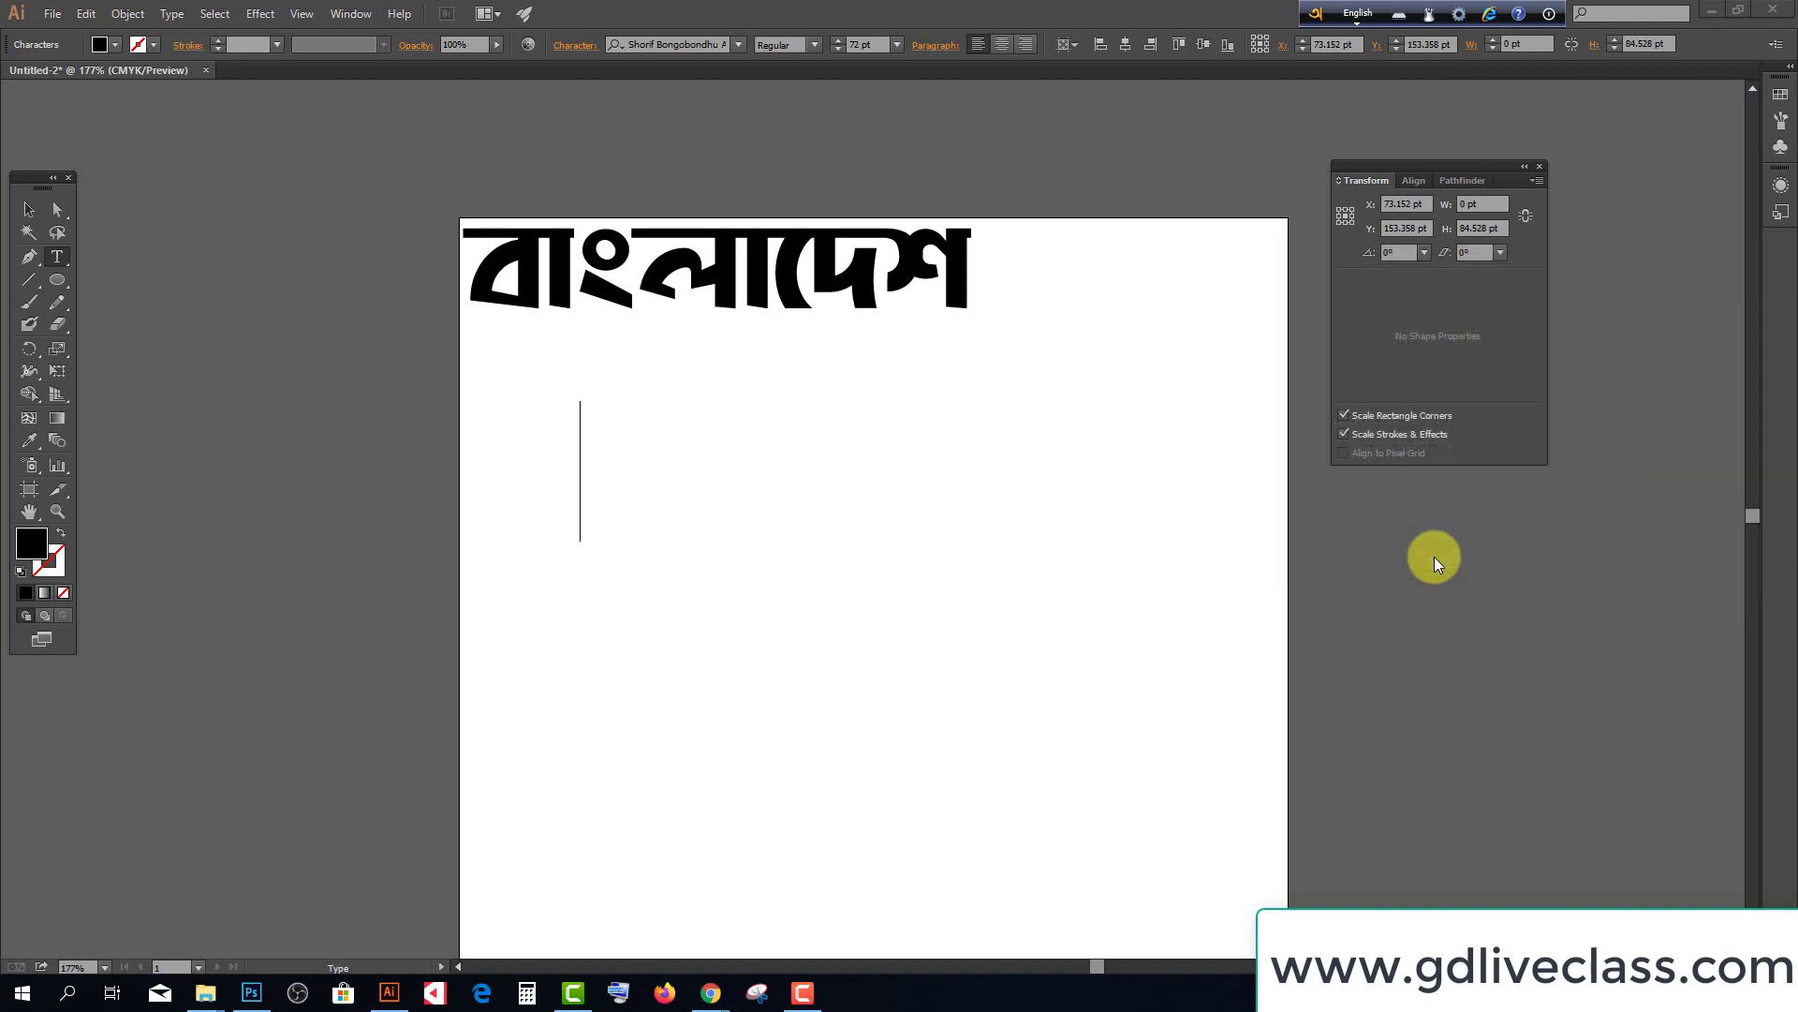
pyautogui.click(1355, 16)
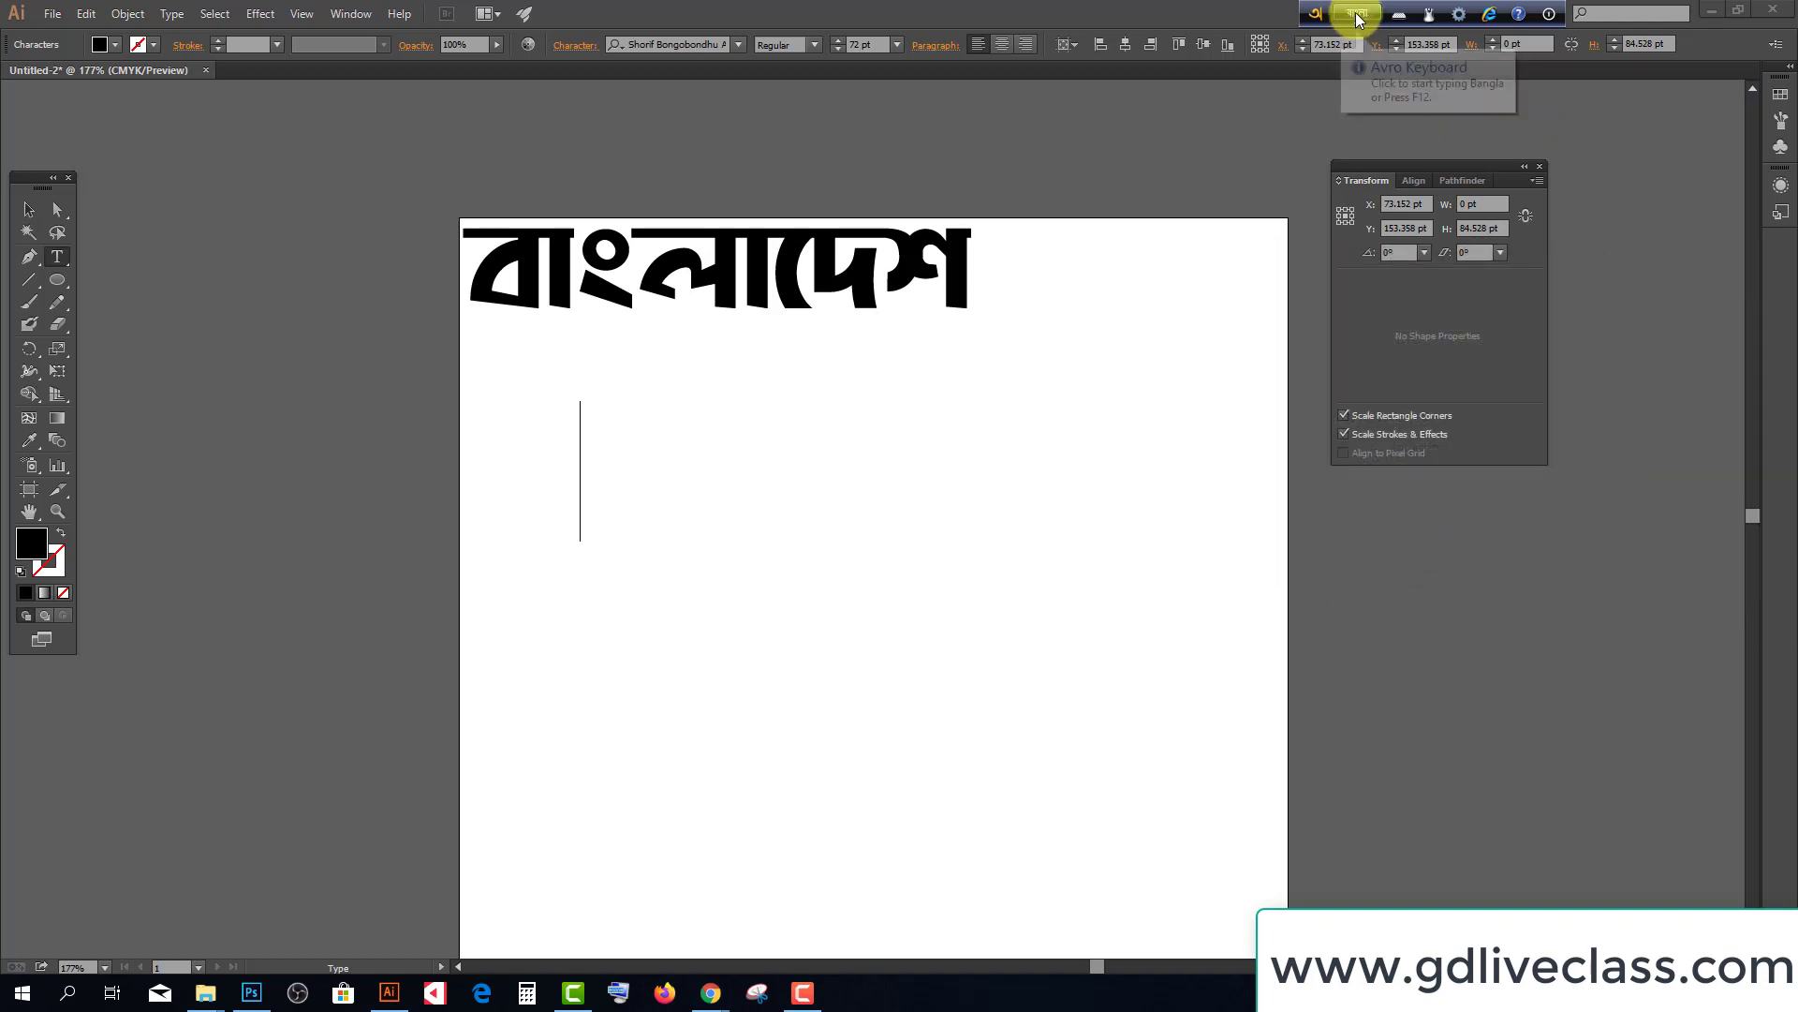
# Type 'amar' (আমার) and, on a new line below, 'bangladesh' (বাংলাদেশ)
pyautogui.click(591, 452)
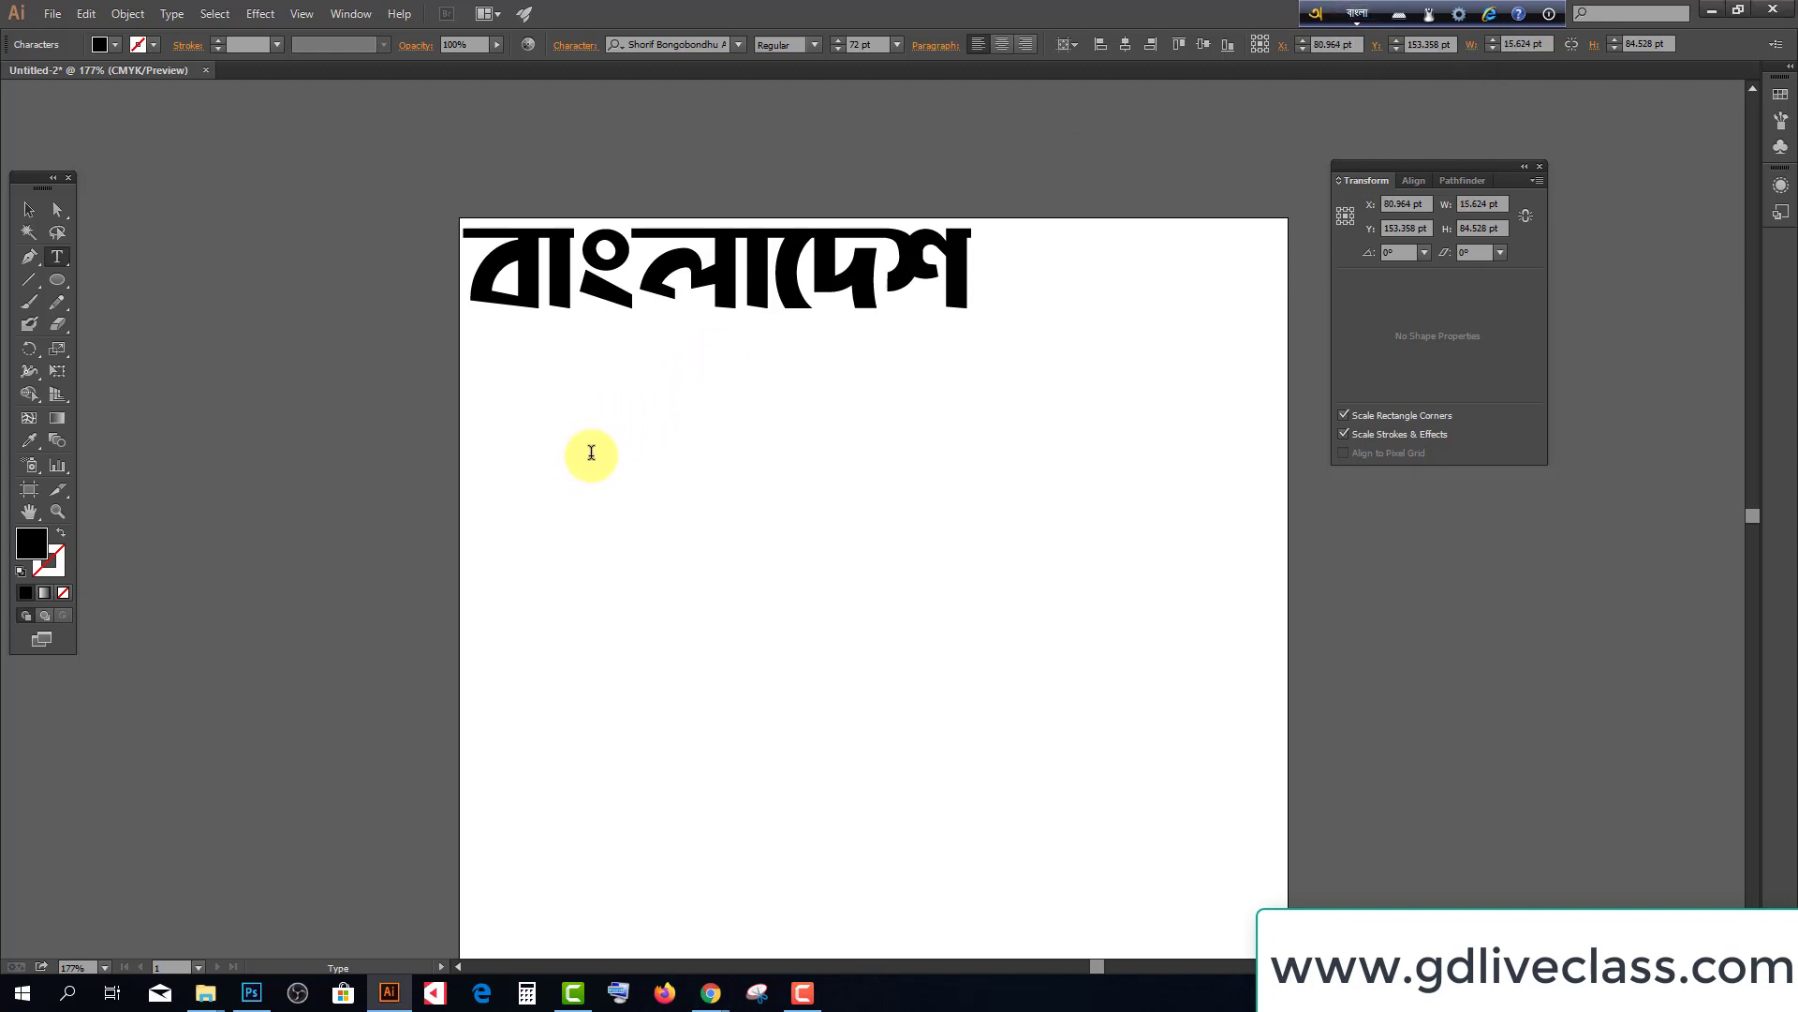
pyautogui.write('amar')
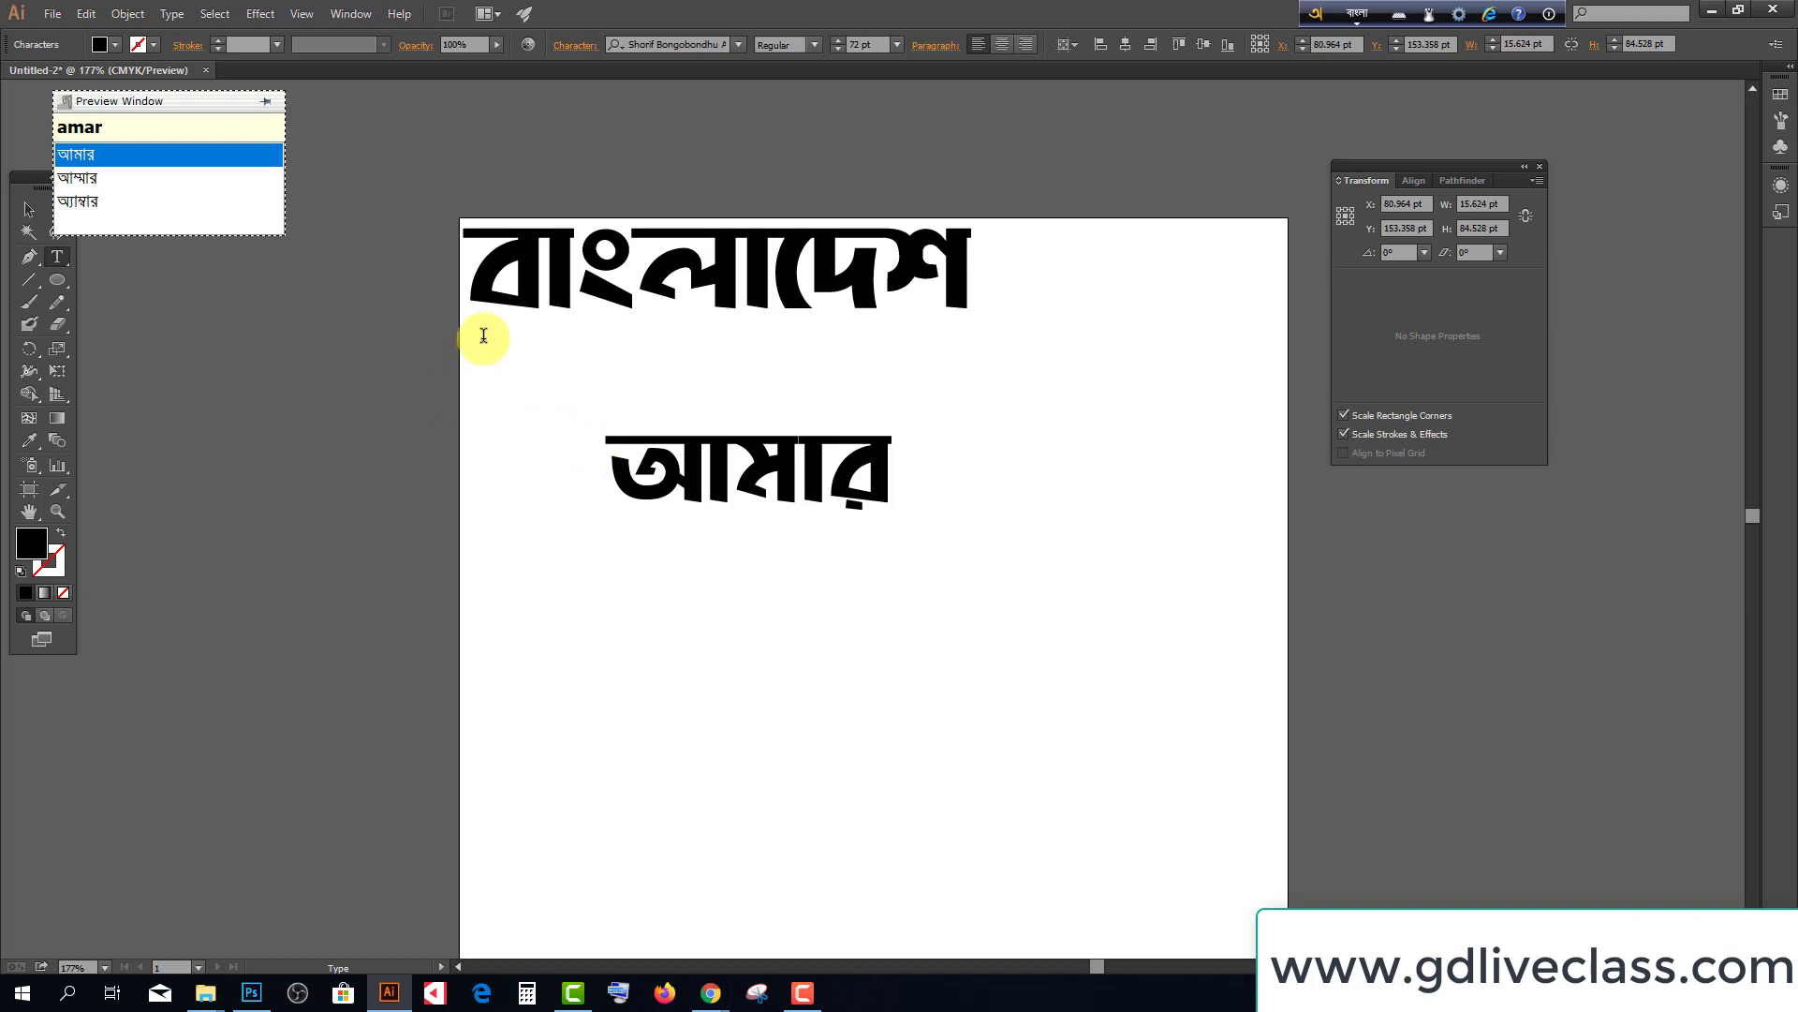
pyautogui.click(29, 208)
pyautogui.click(57, 256)
pyautogui.click(656, 695)
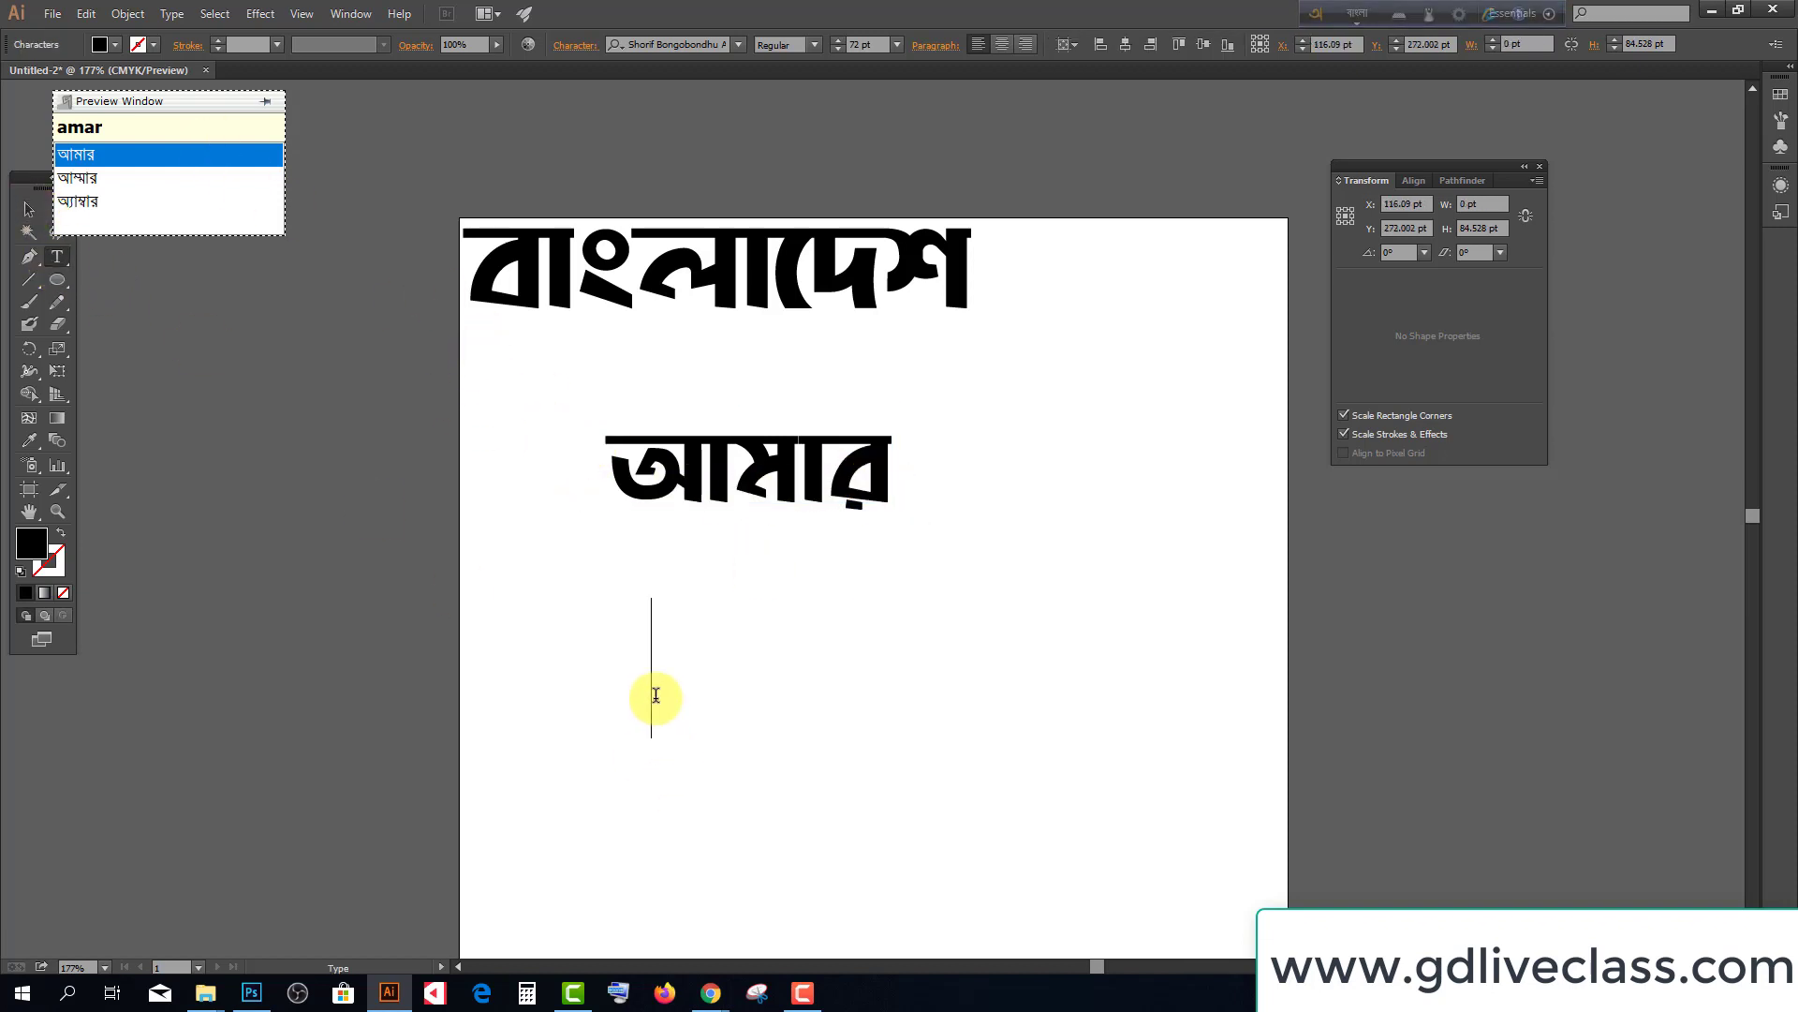
pyautogui.write('banglades')
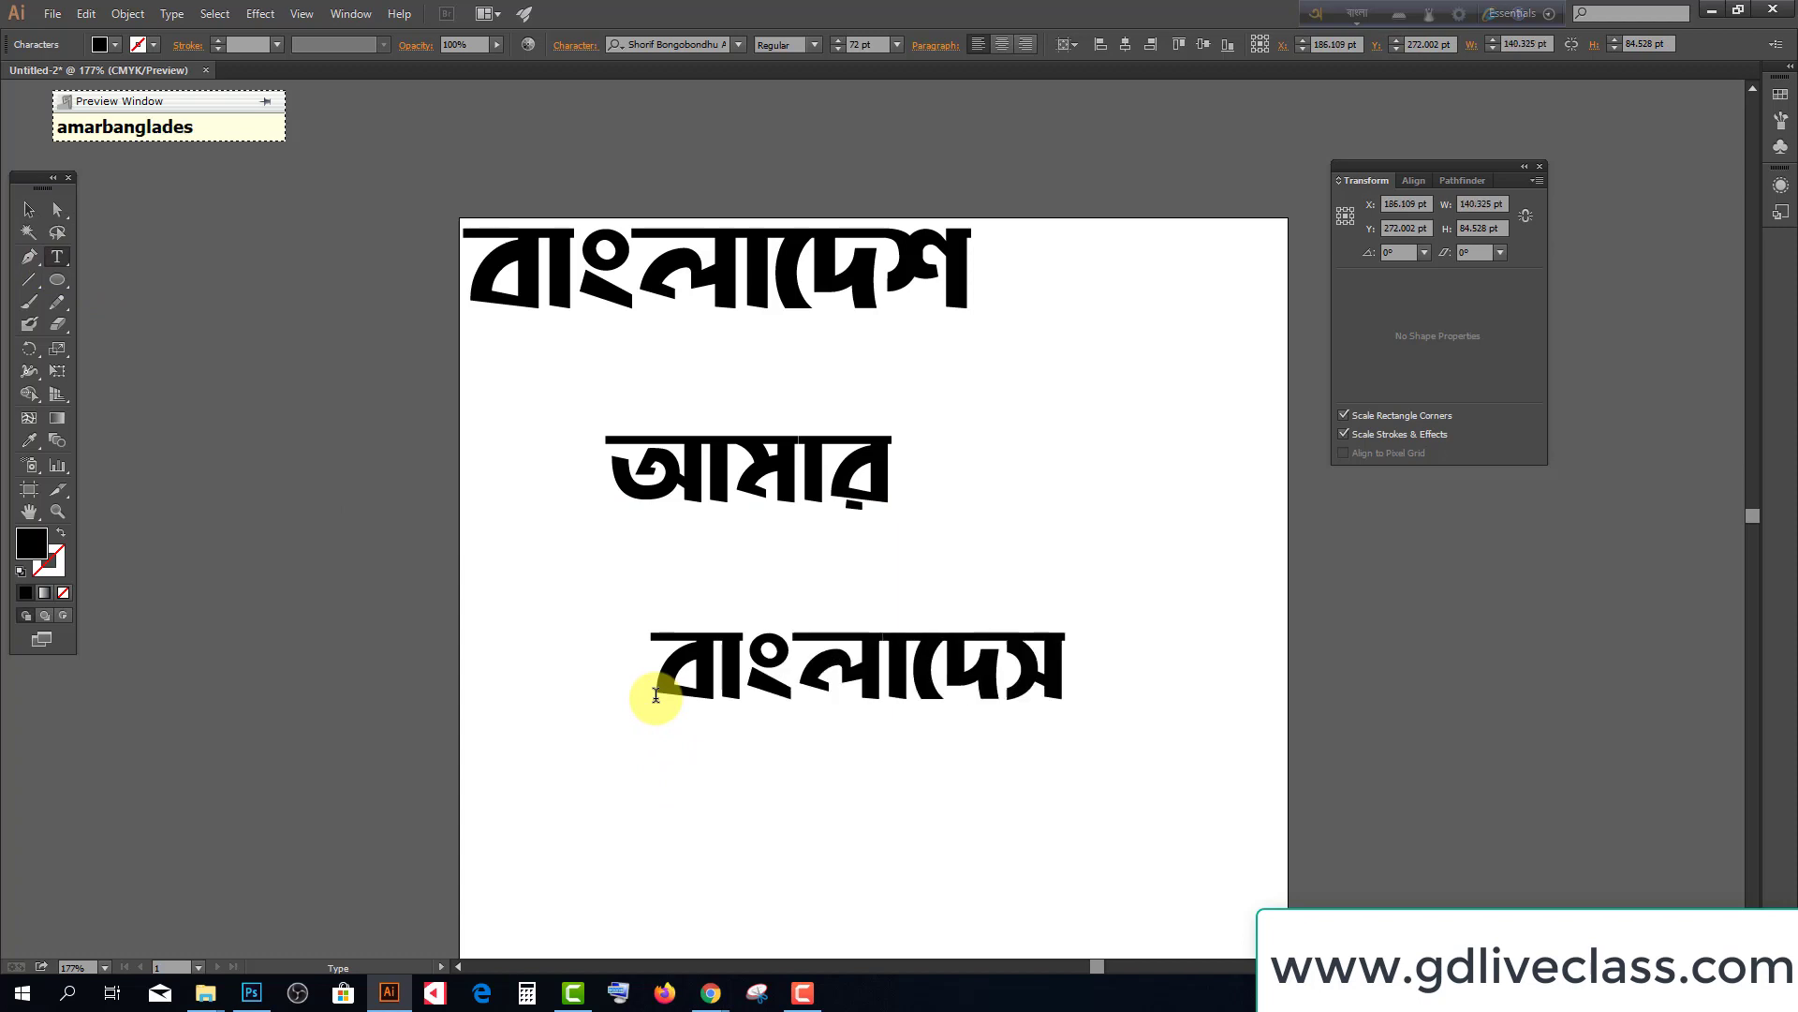
pyautogui.write('h')
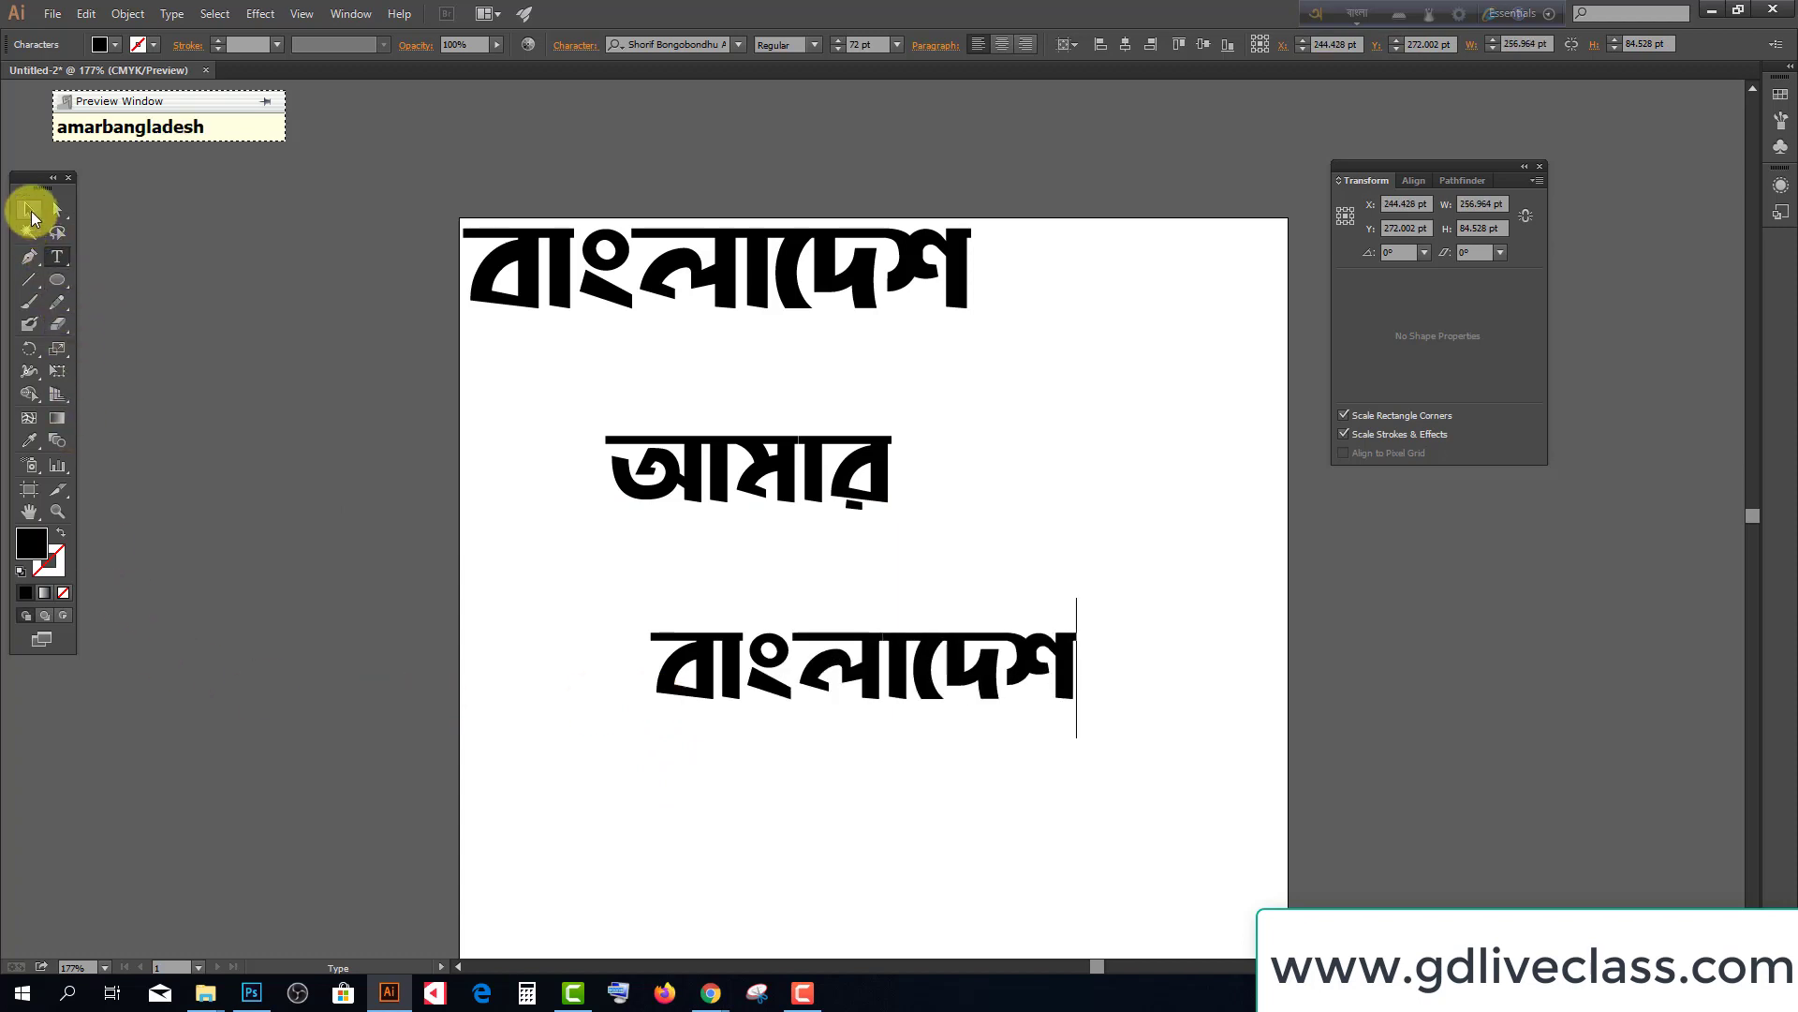
pyautogui.click(29, 209)
pyautogui.scroll(-1, 923, 703)
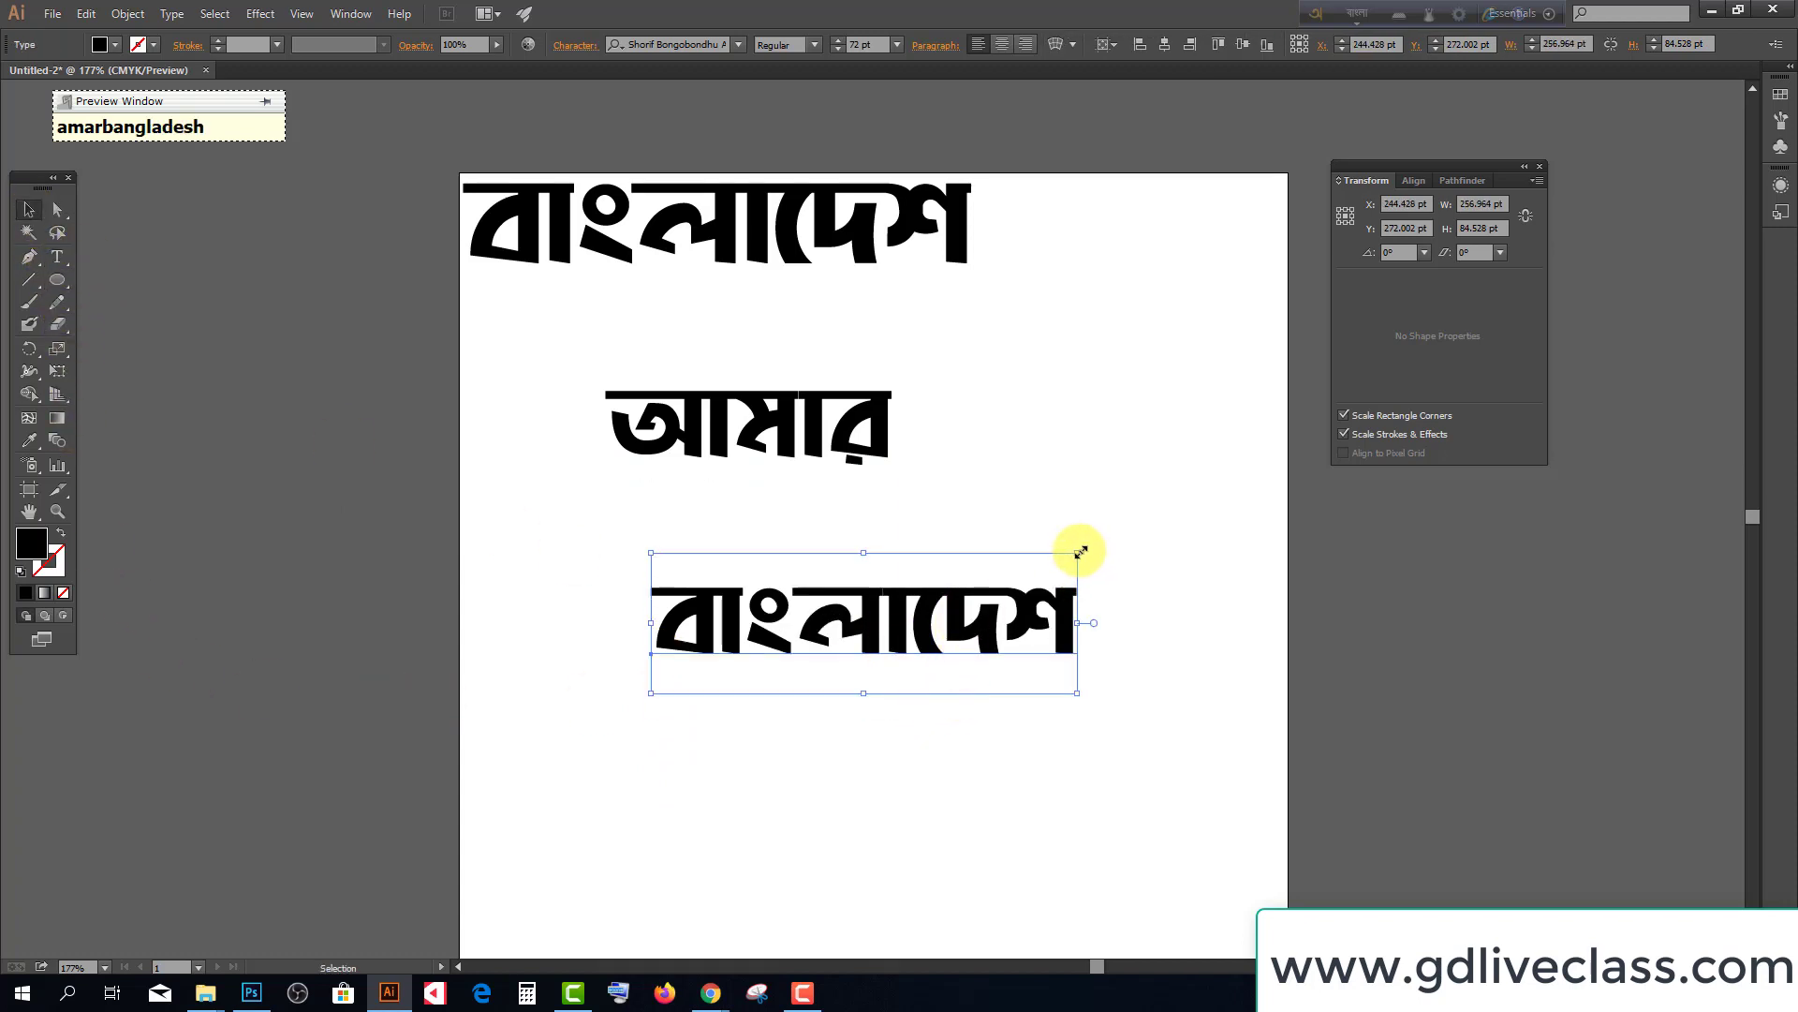
# Scale up the lower বাংলাদেশ line, Create Outlines on it, and apply a red fill swatch
pyautogui.moveTo(1080, 552); pyautogui.dragTo(1159, 526)
pyautogui.rightClick(969, 613)
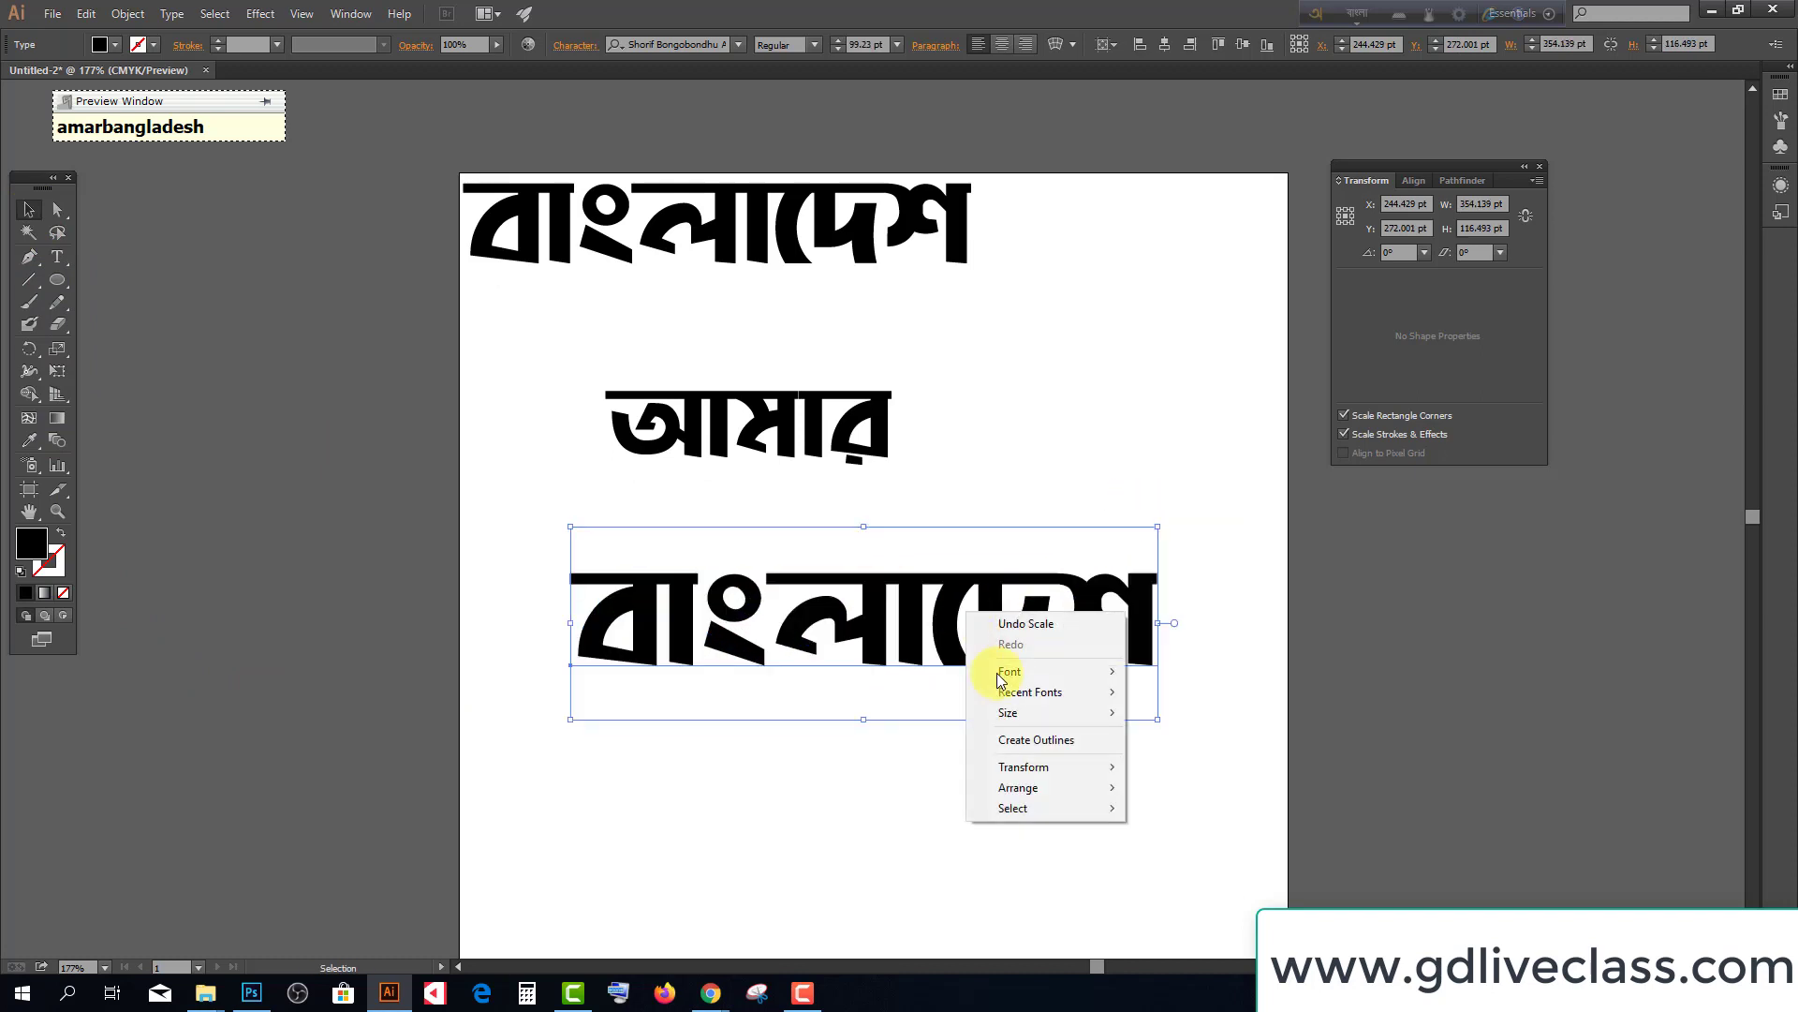
pyautogui.click(1028, 745)
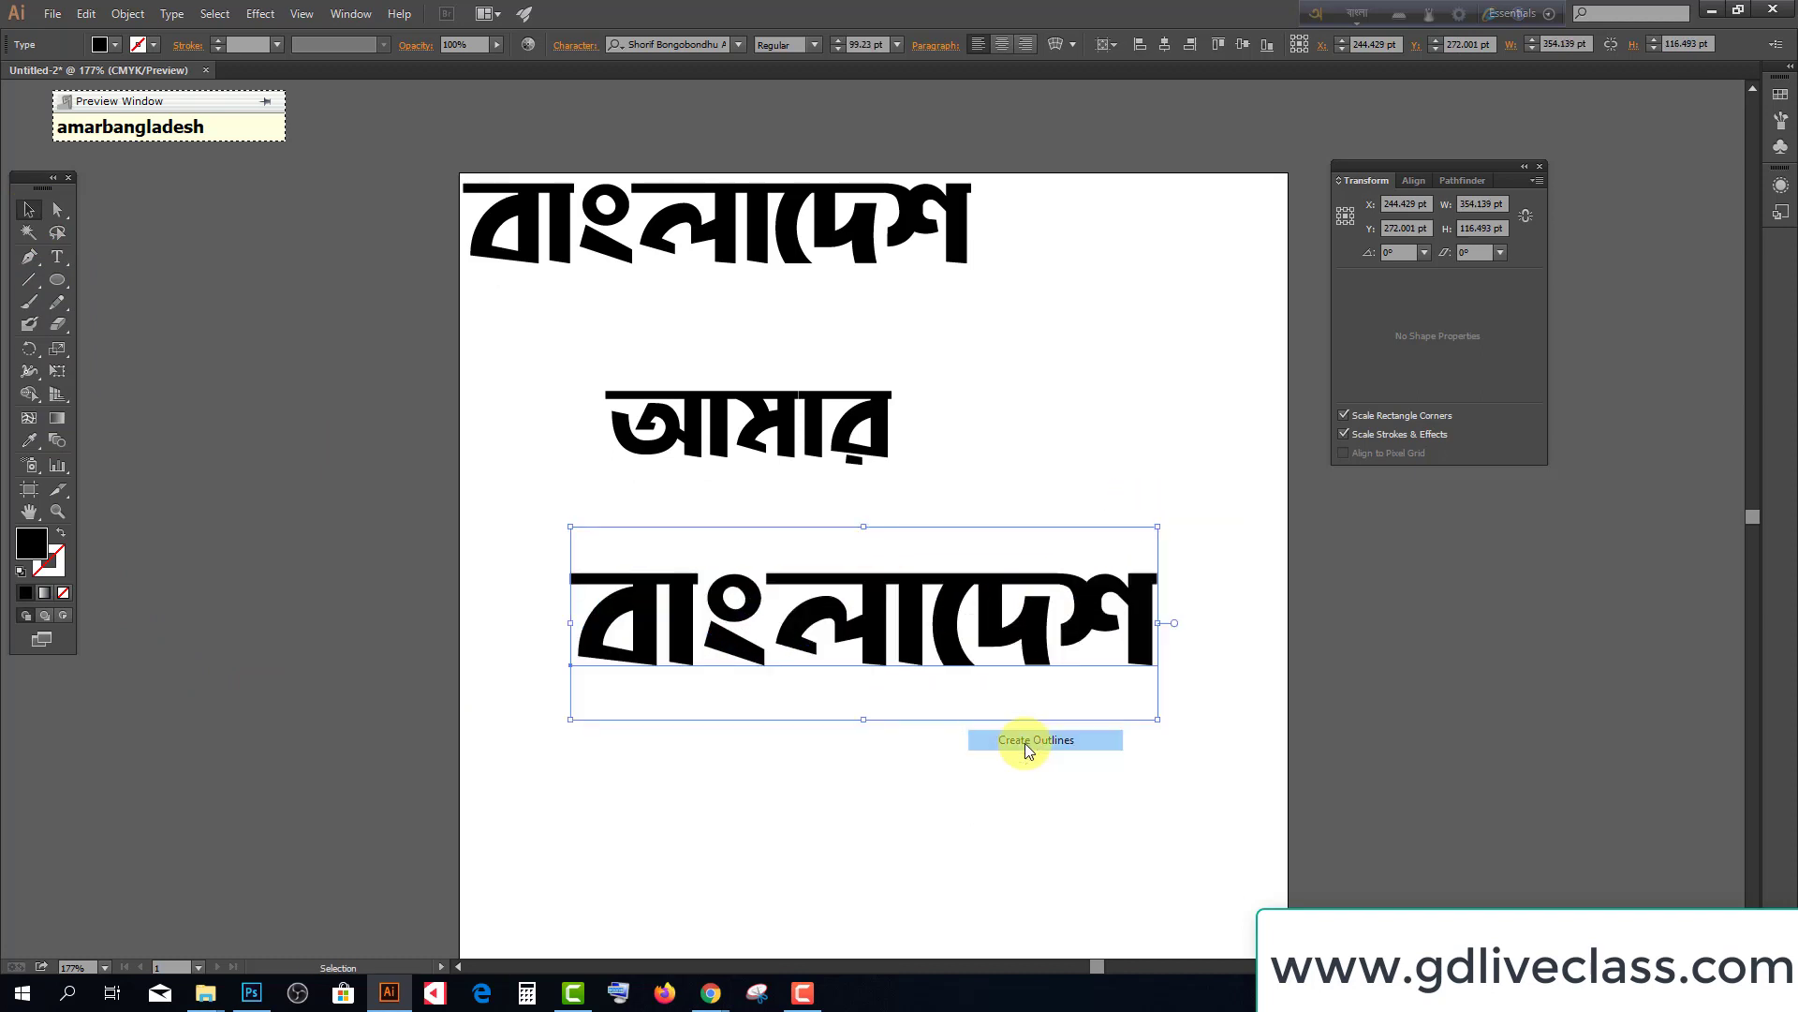
pyautogui.click(114, 45)
pyautogui.click(70, 75)
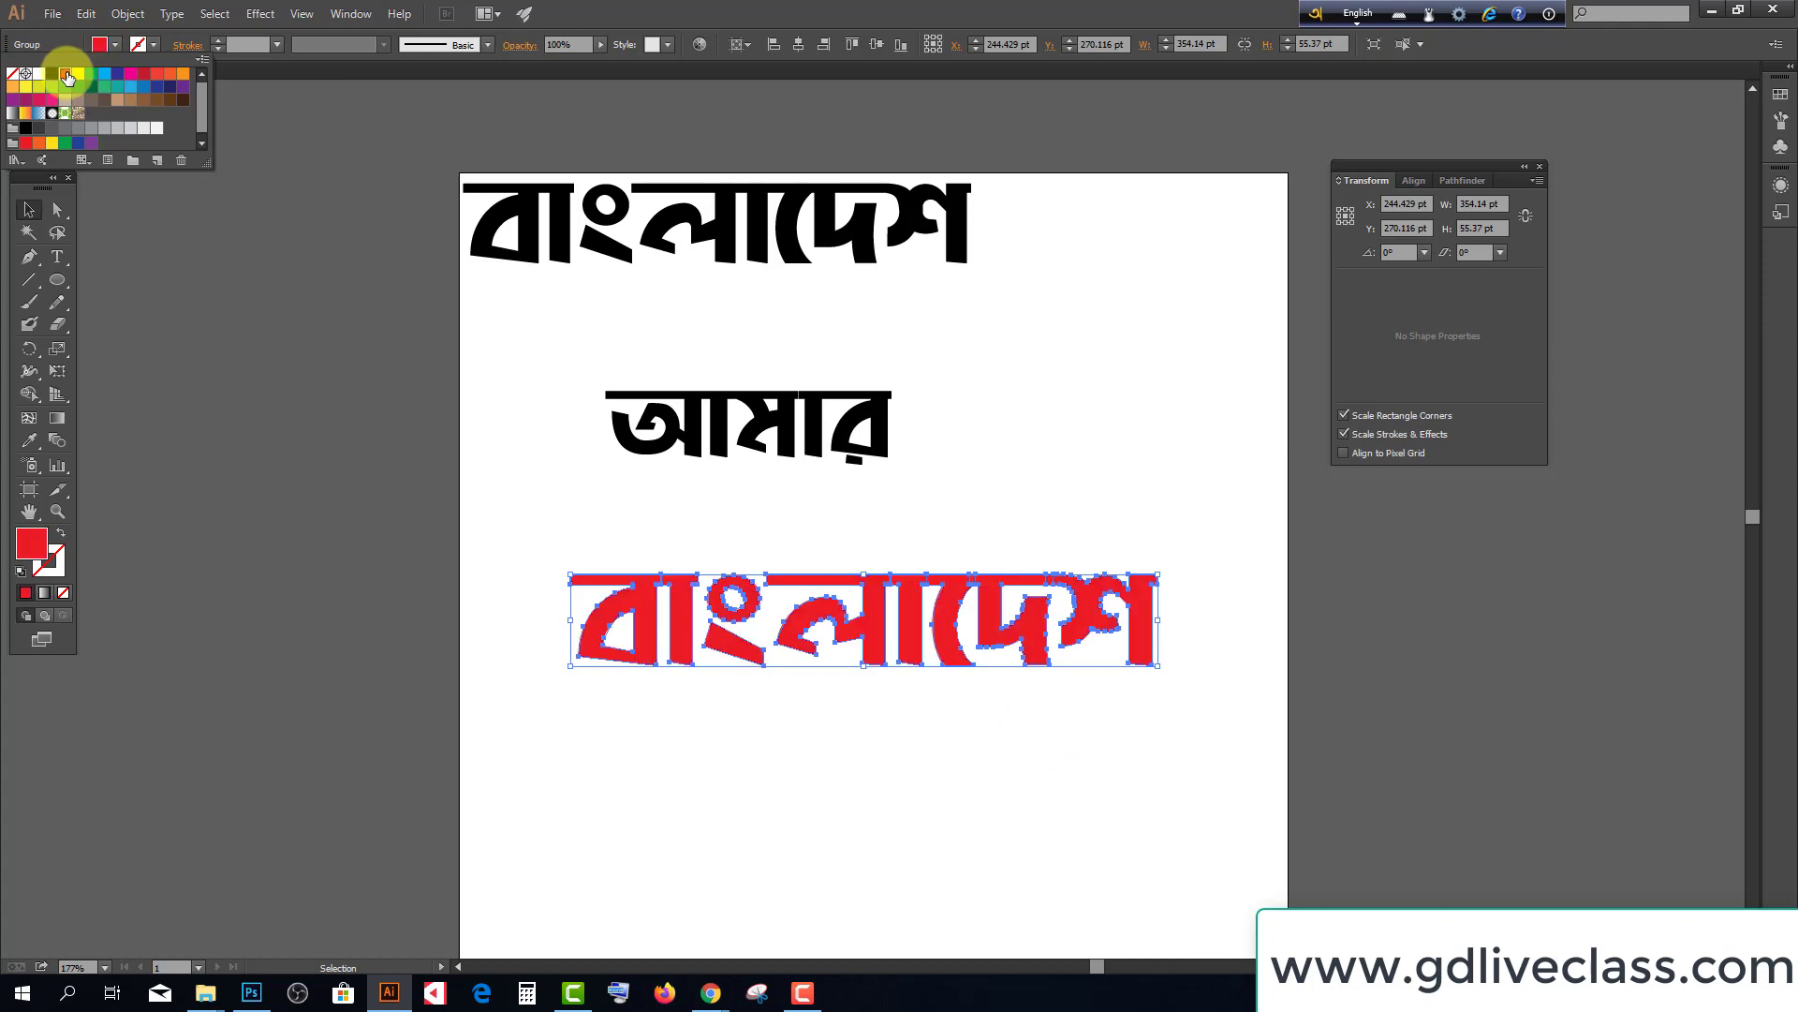
pyautogui.click(1048, 785)
pyautogui.click(1043, 779)
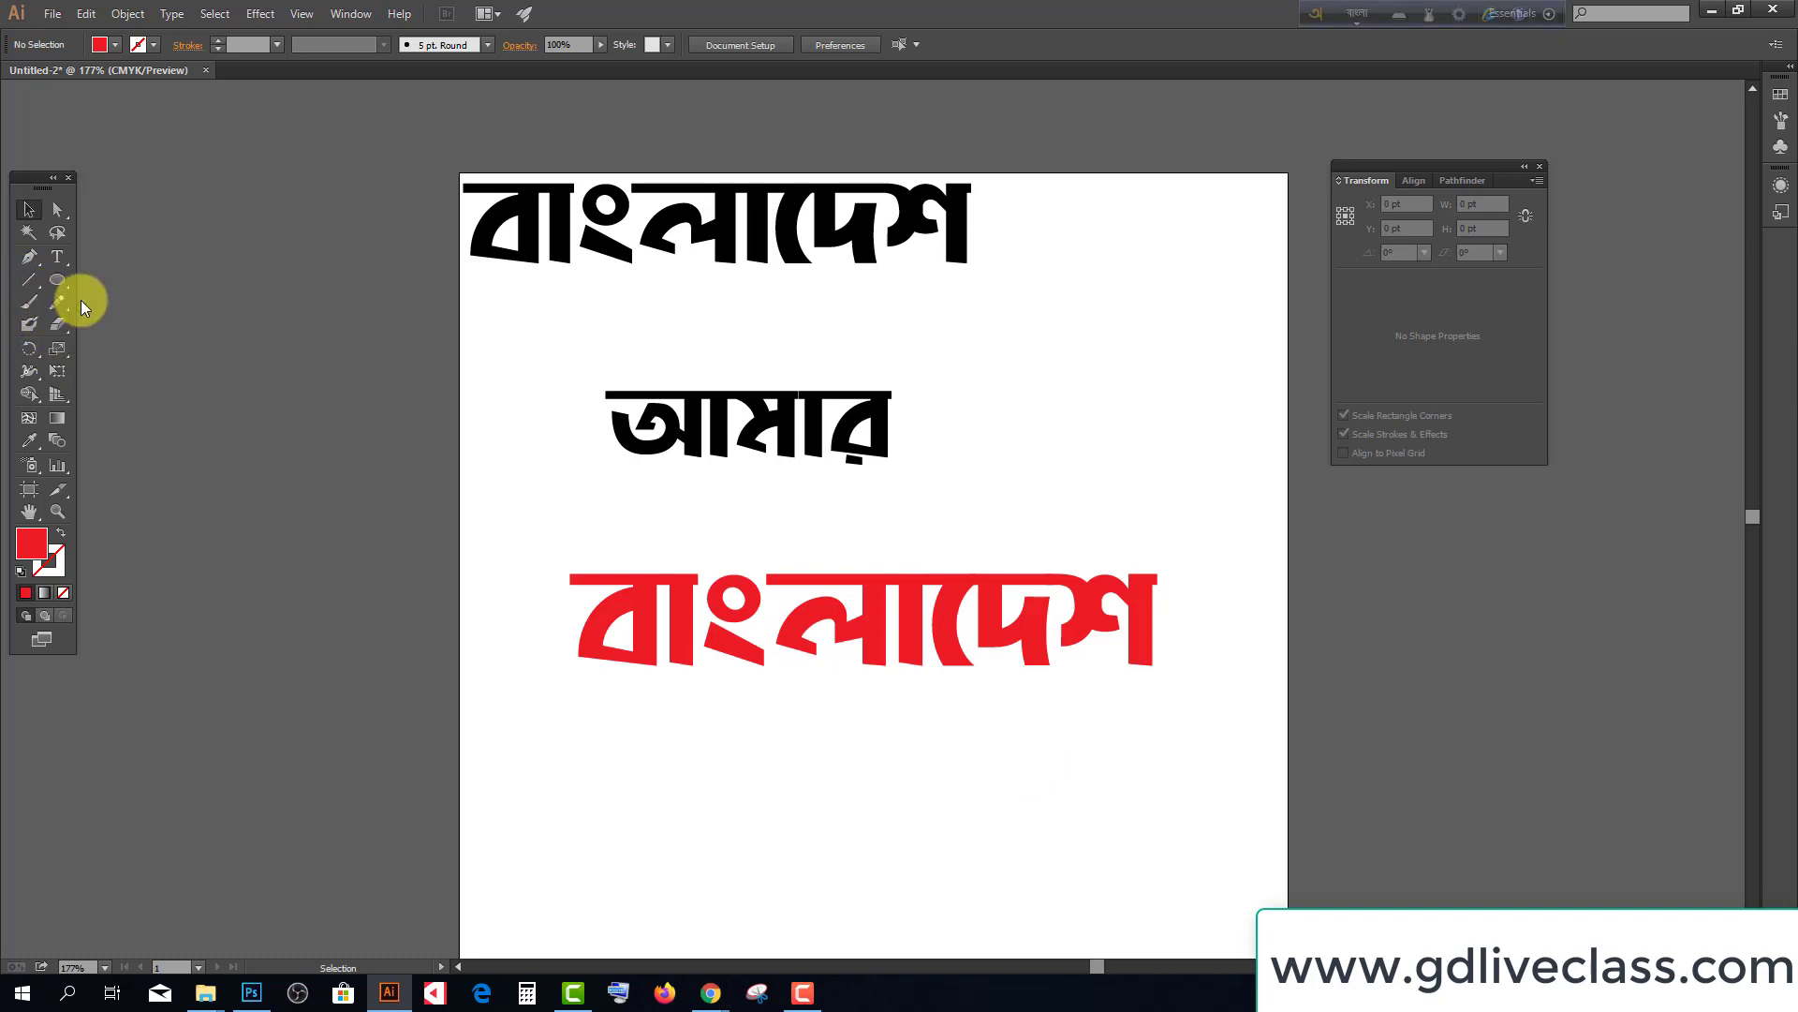
# Draw a curved Pen path from left of বাংলাদেশ, bending down across the red text
pyautogui.click(29, 258)
pyautogui.click(526, 540)
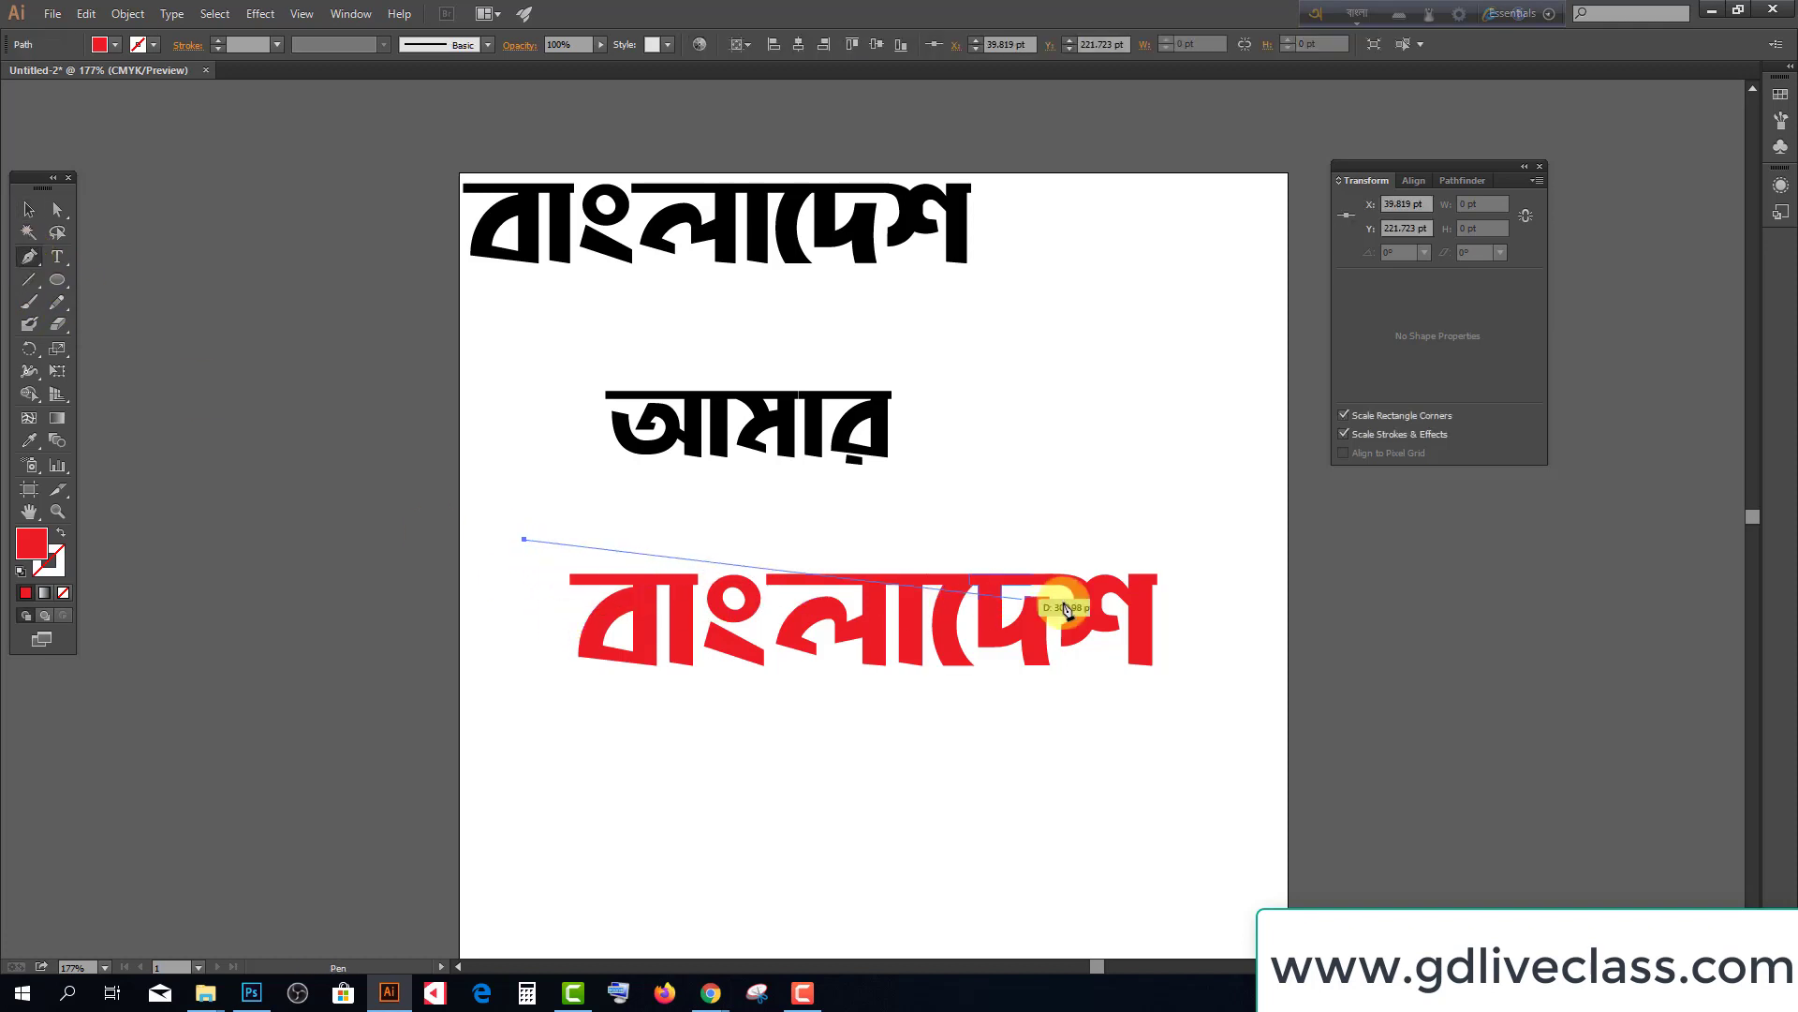
pyautogui.moveTo(1215, 539); pyautogui.dragTo(1371, 269)
pyautogui.moveTo(1415, 265); pyautogui.dragTo(1416, 305)
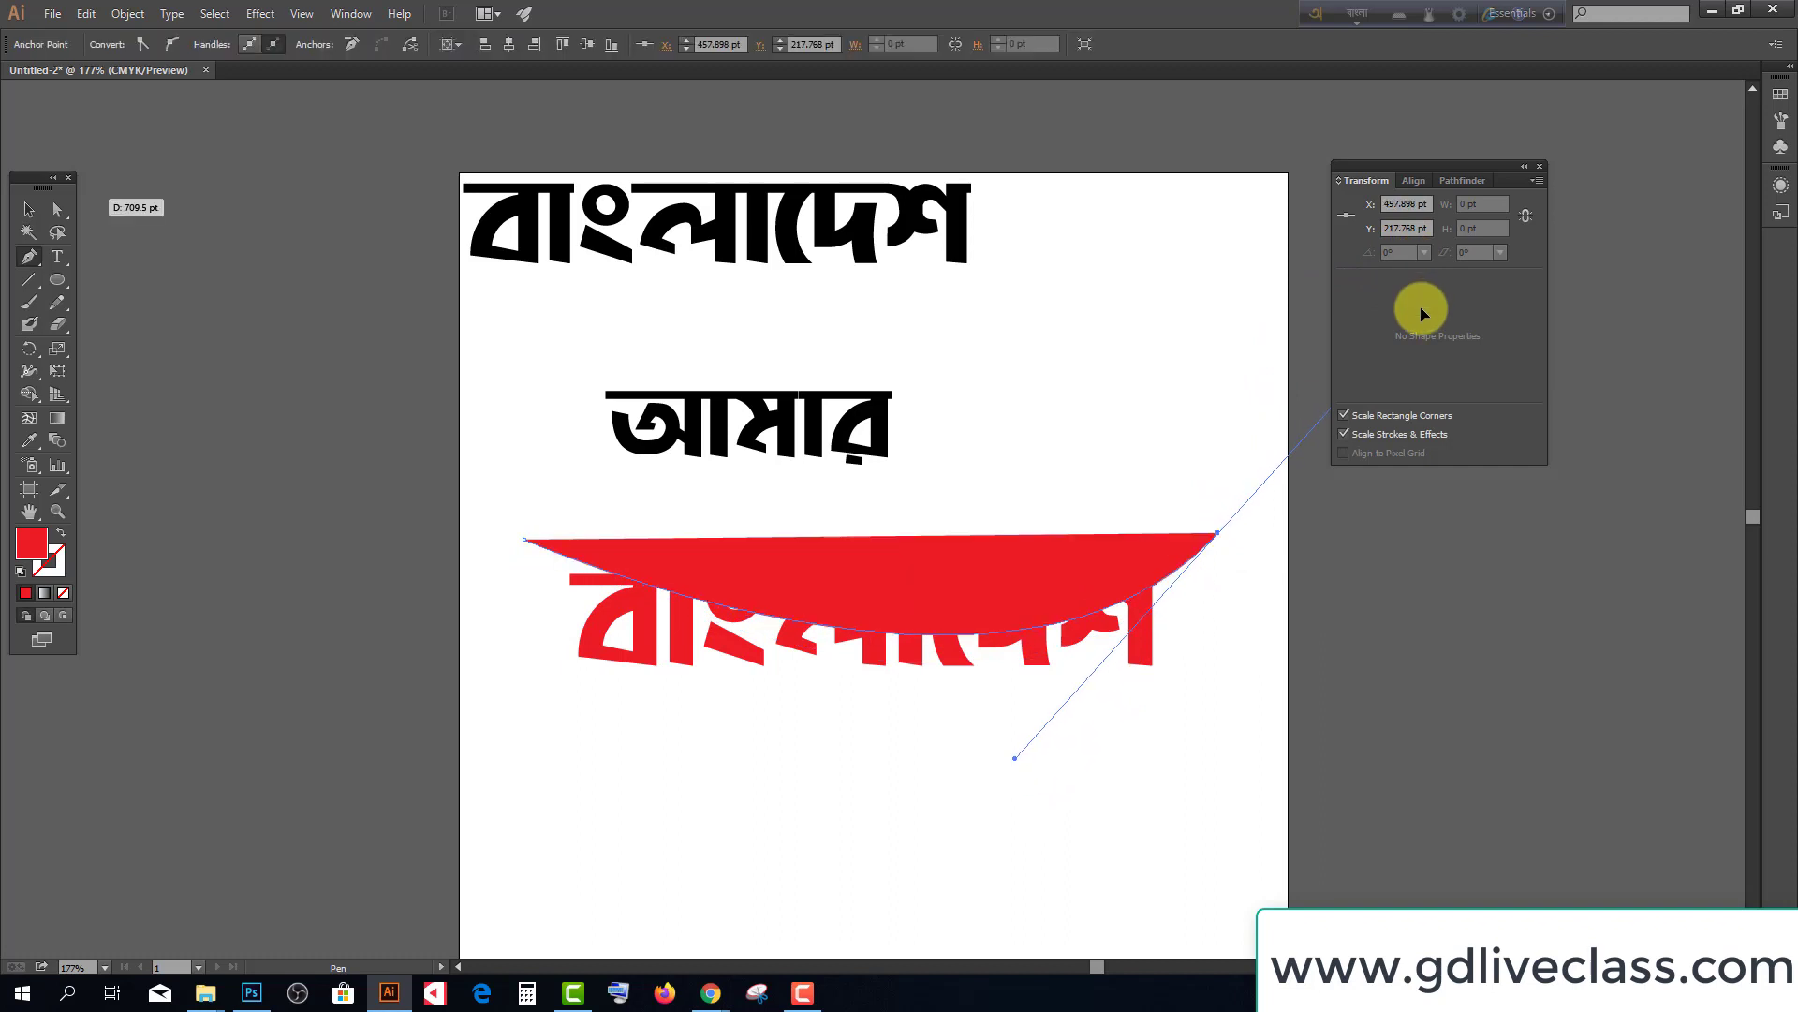
pyautogui.click(28, 209)
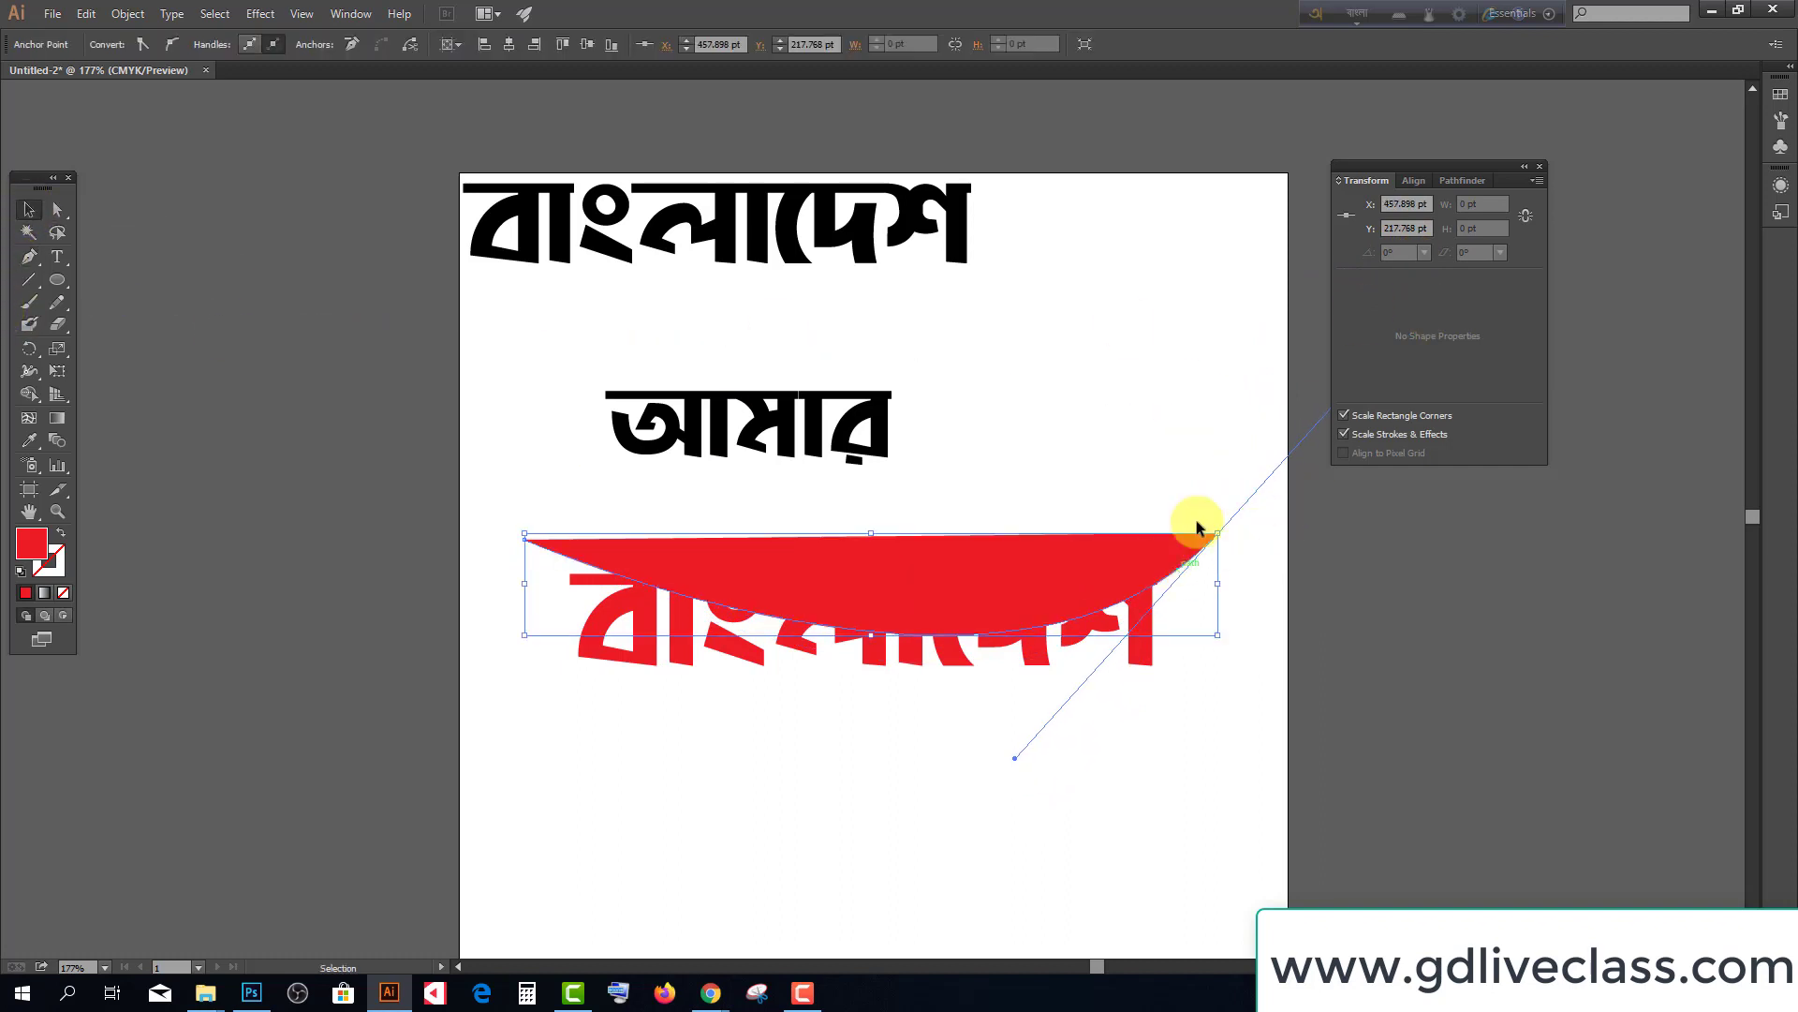
# Set the curved path's fill to None and marquee-select it with the red text
pyautogui.click(63, 592)
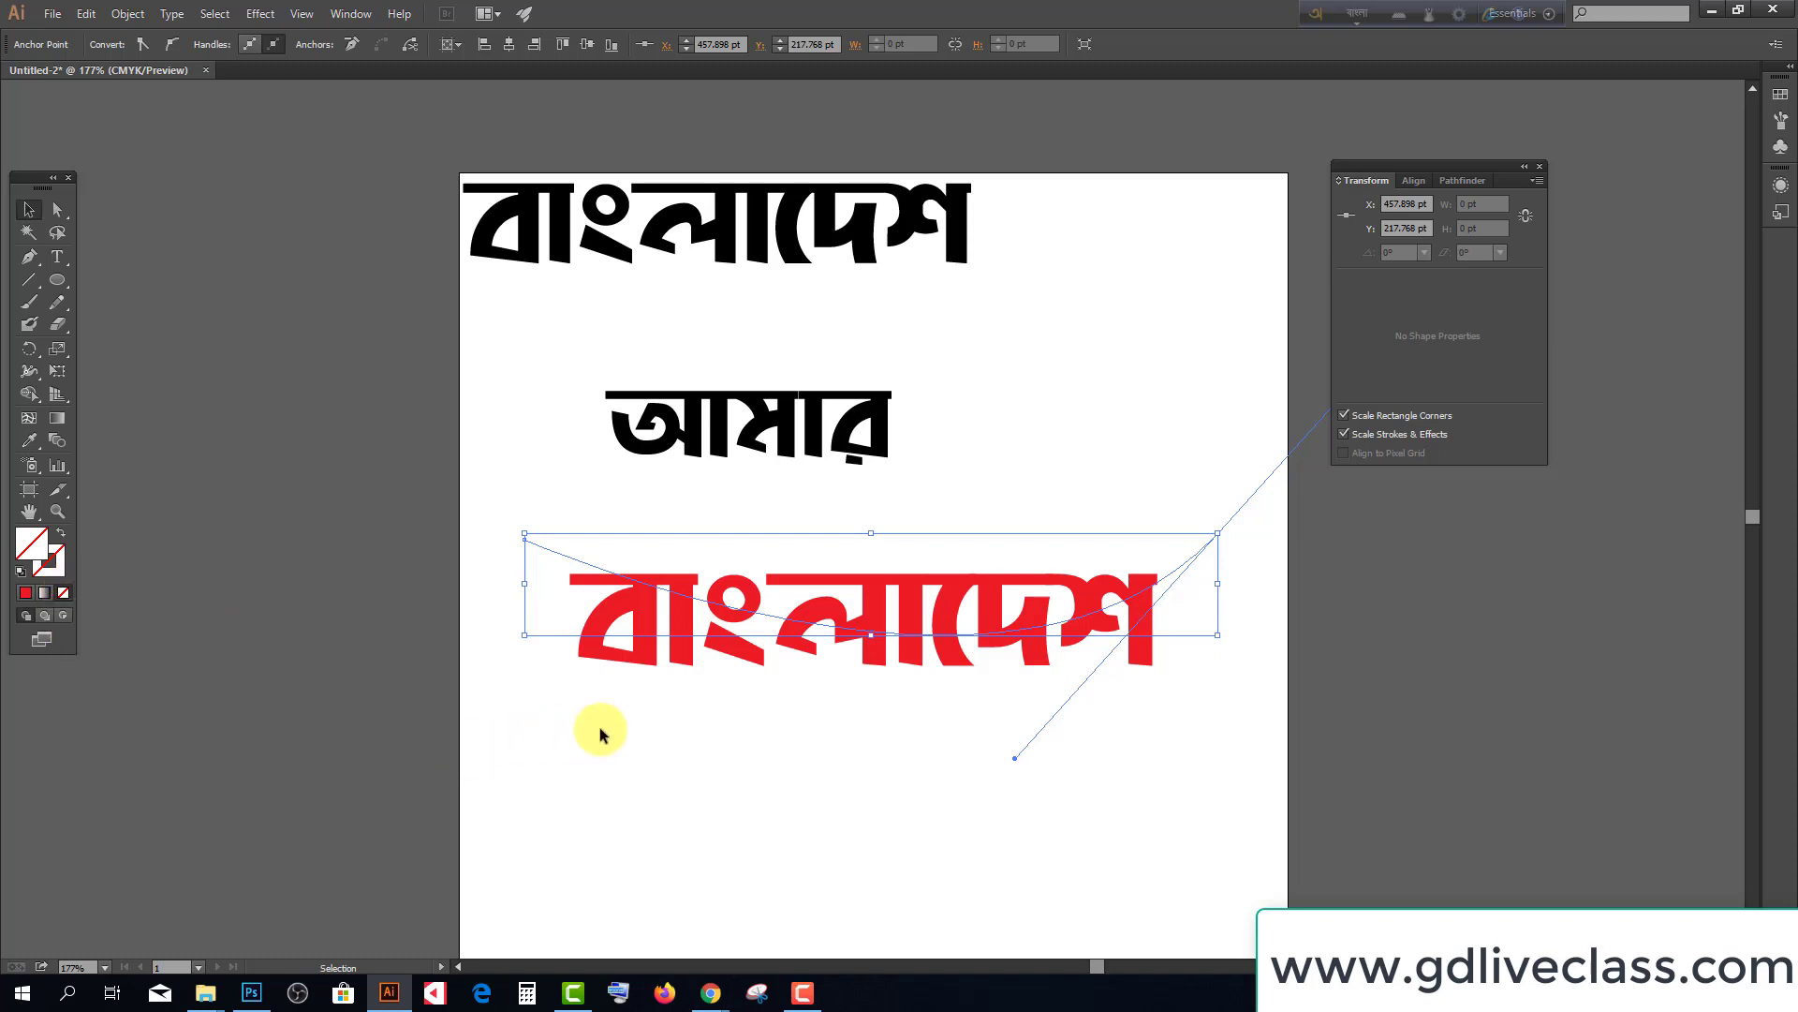
pyautogui.click(688, 757)
pyautogui.moveTo(509, 497); pyautogui.dragTo(1332, 830)
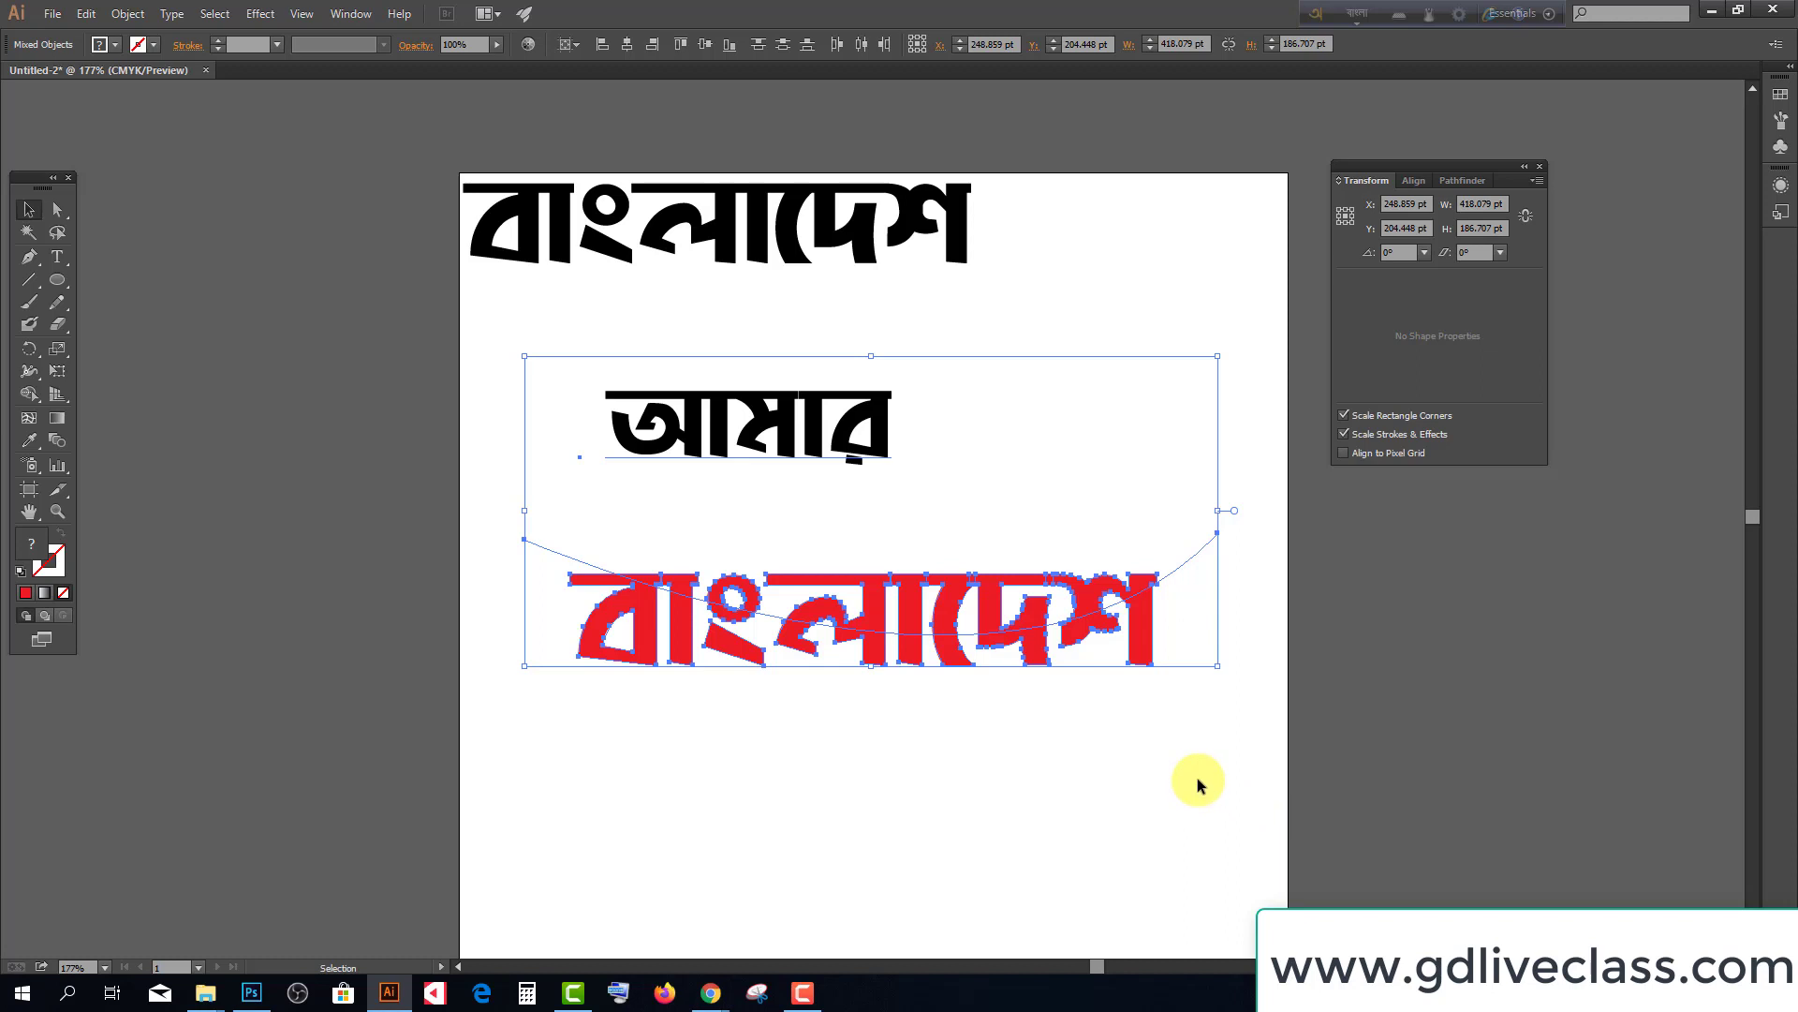
pyautogui.doubleClick(43, 551)
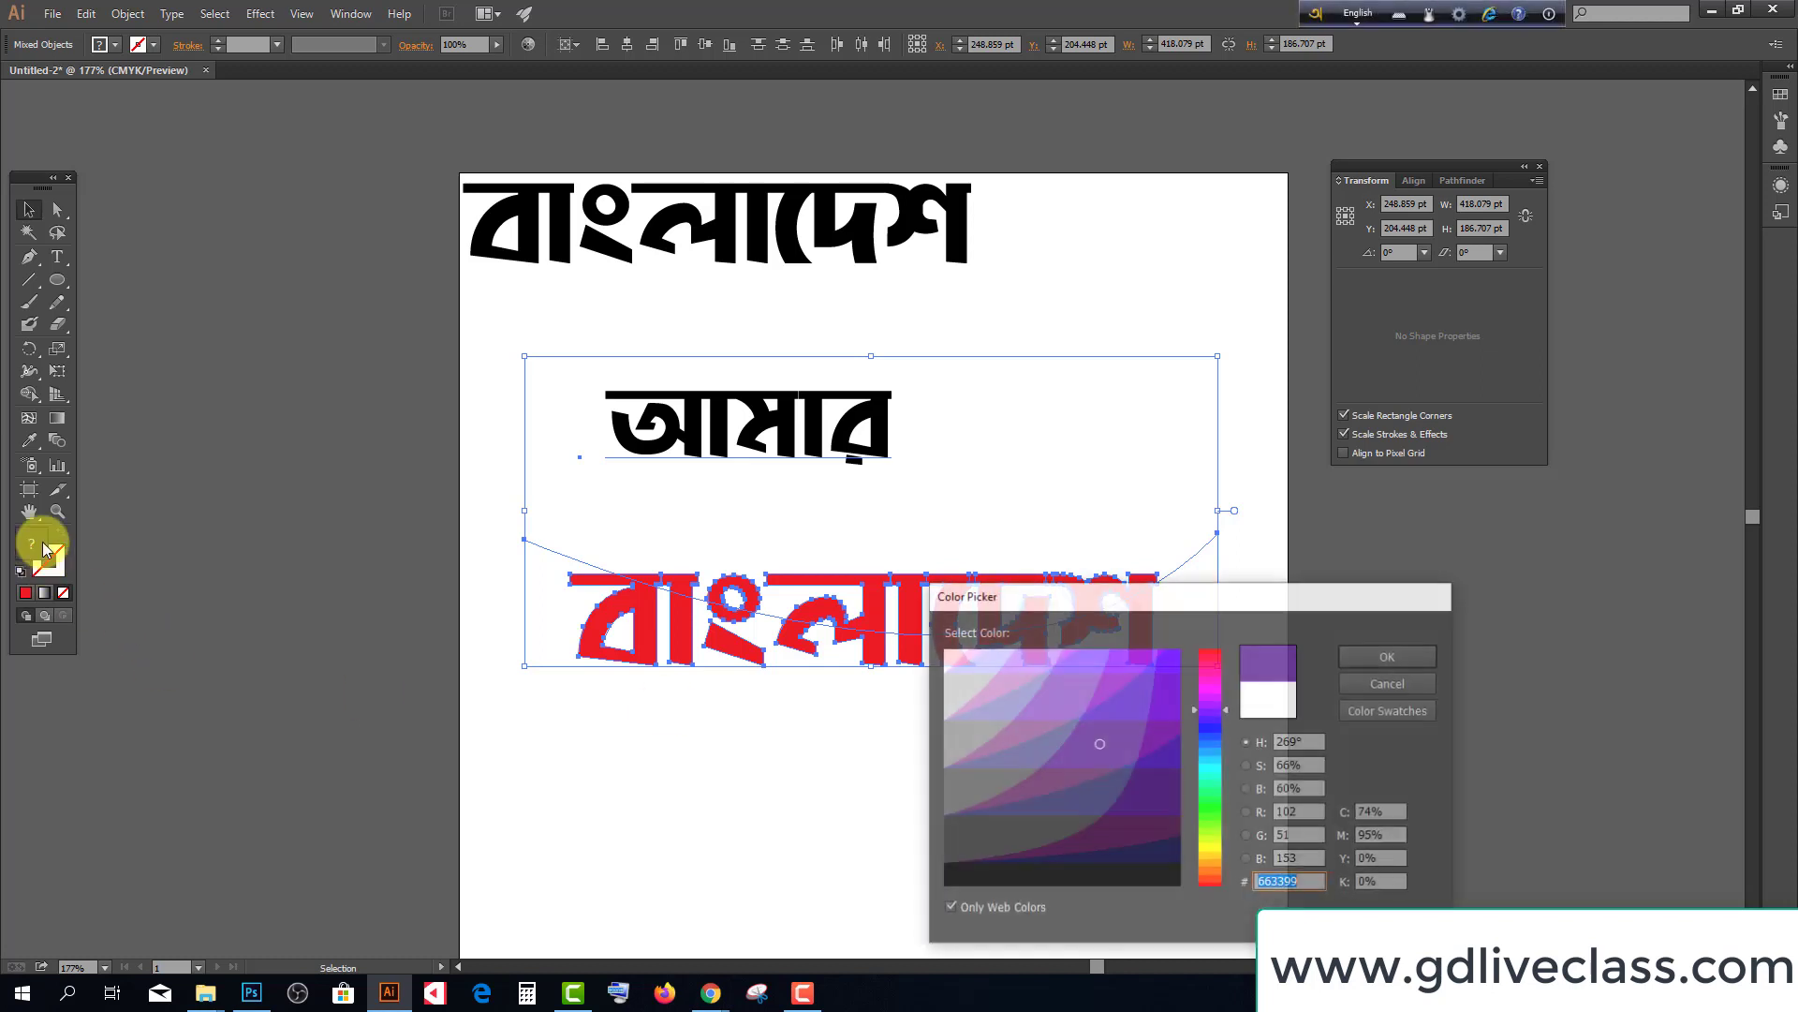
pyautogui.click(1203, 830)
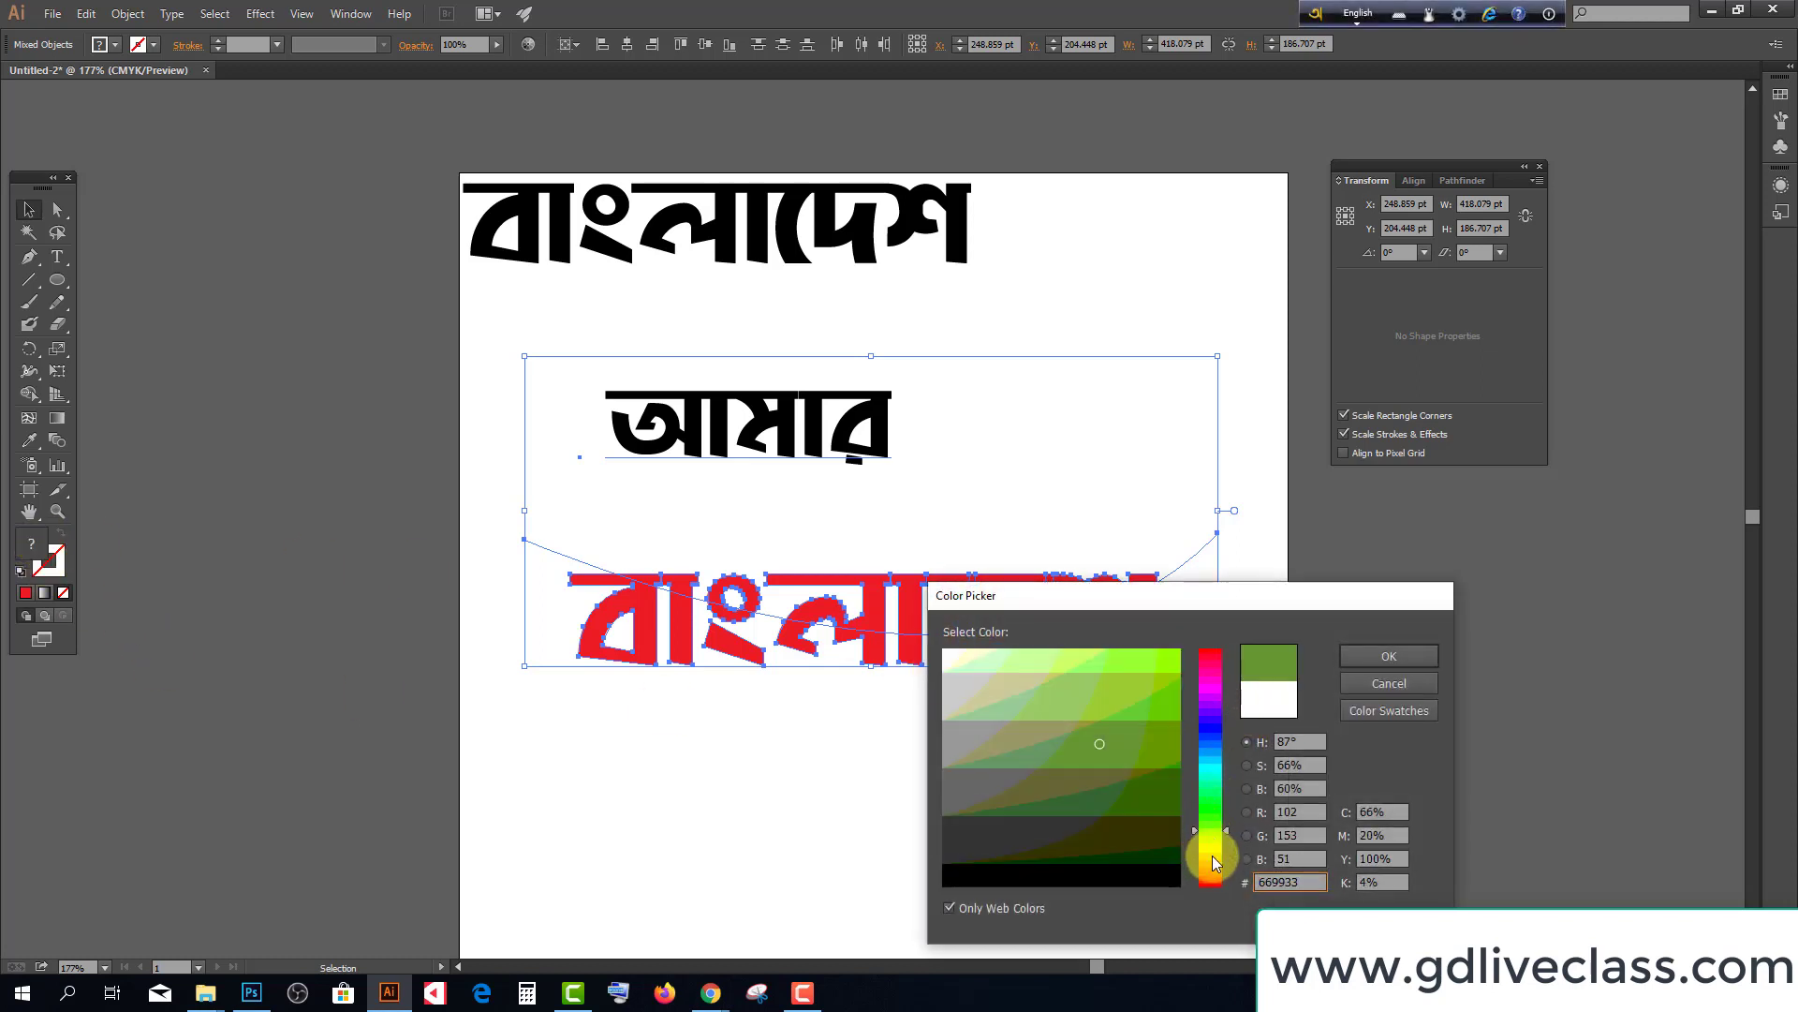
pyautogui.click(1205, 786)
pyautogui.click(1169, 802)
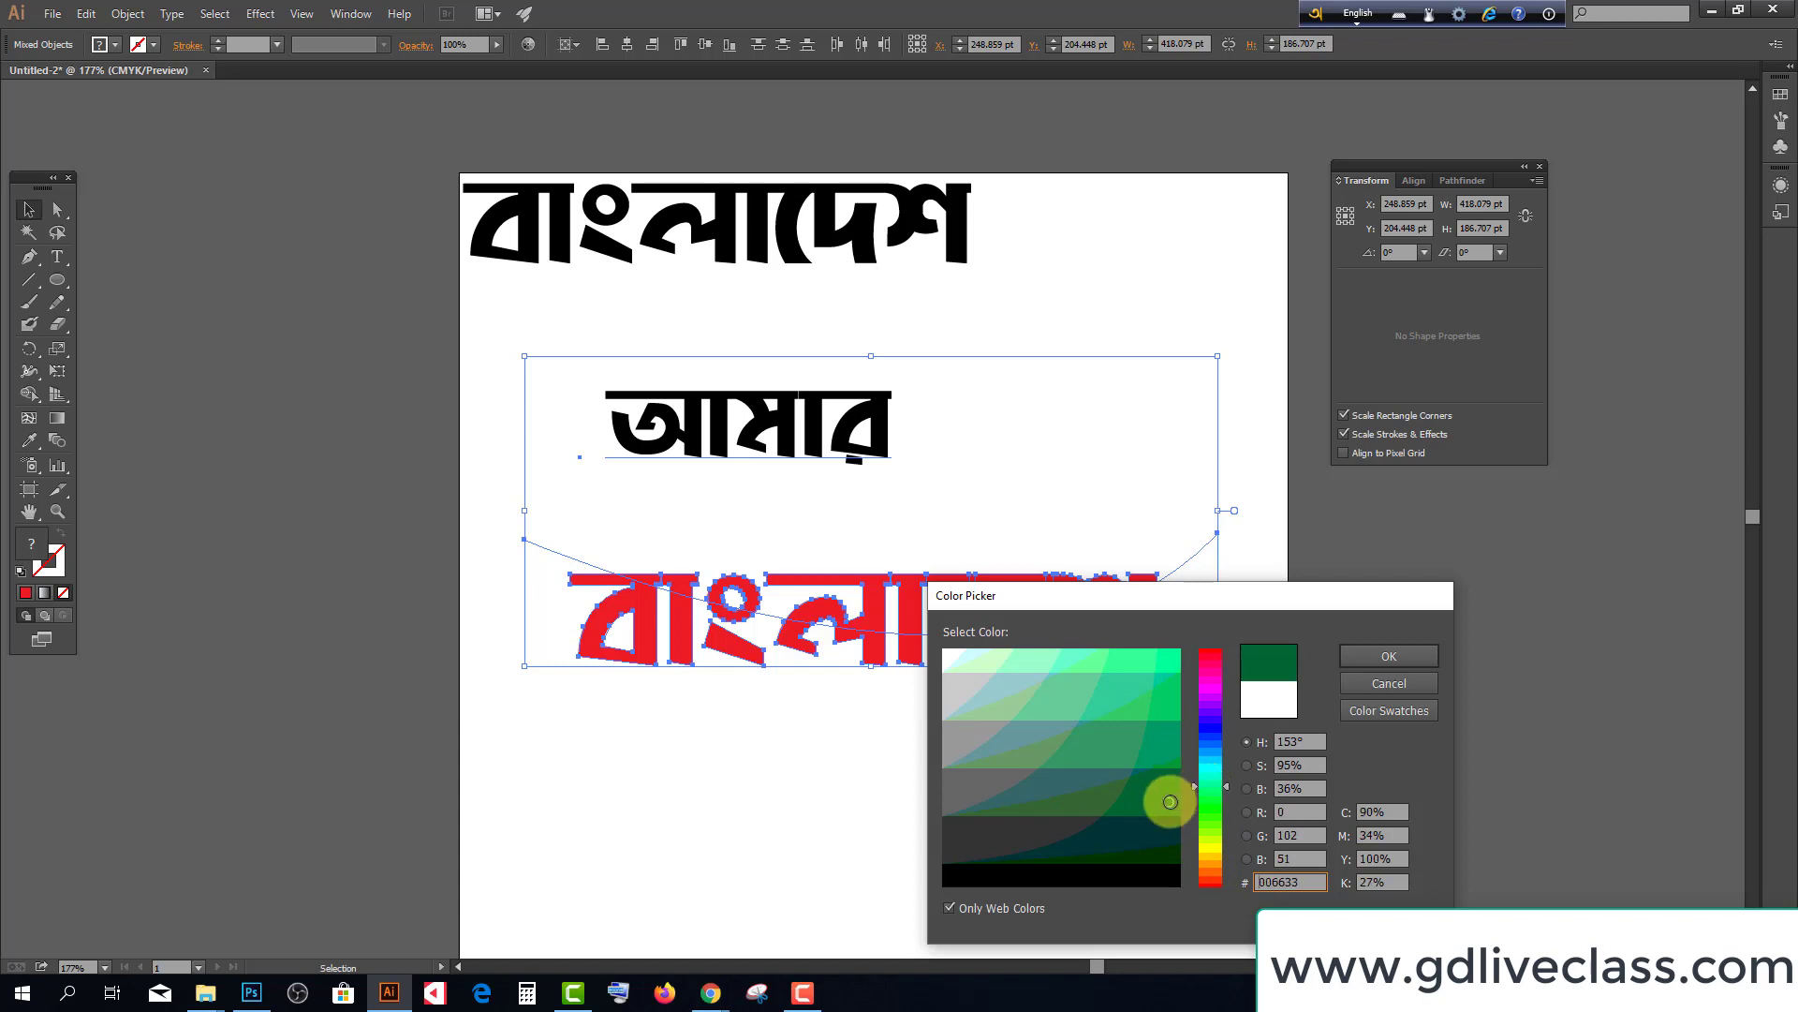
pyautogui.moveTo(1170, 802)
pyautogui.mouseDown()
pyautogui.moveTo(1165, 722)
pyautogui.moveTo(1164, 830)
pyautogui.moveTo(1166, 795)
pyautogui.mouseUp()
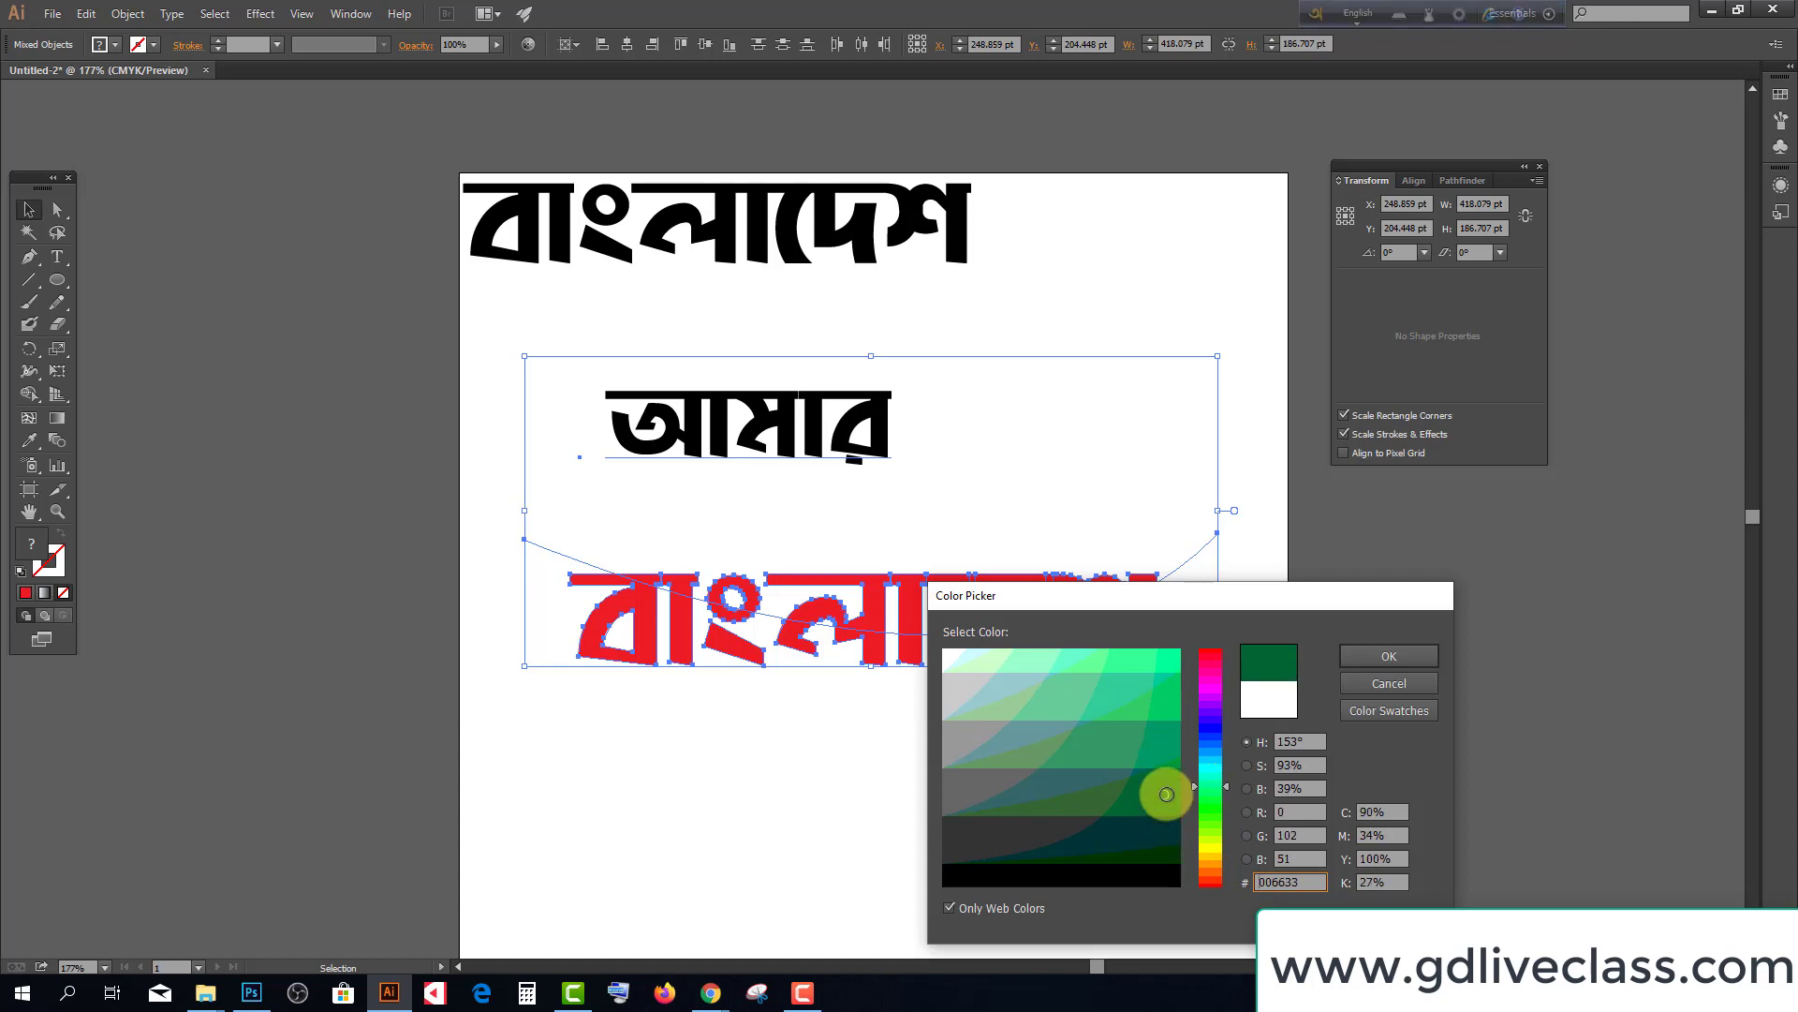
pyautogui.click(1380, 654)
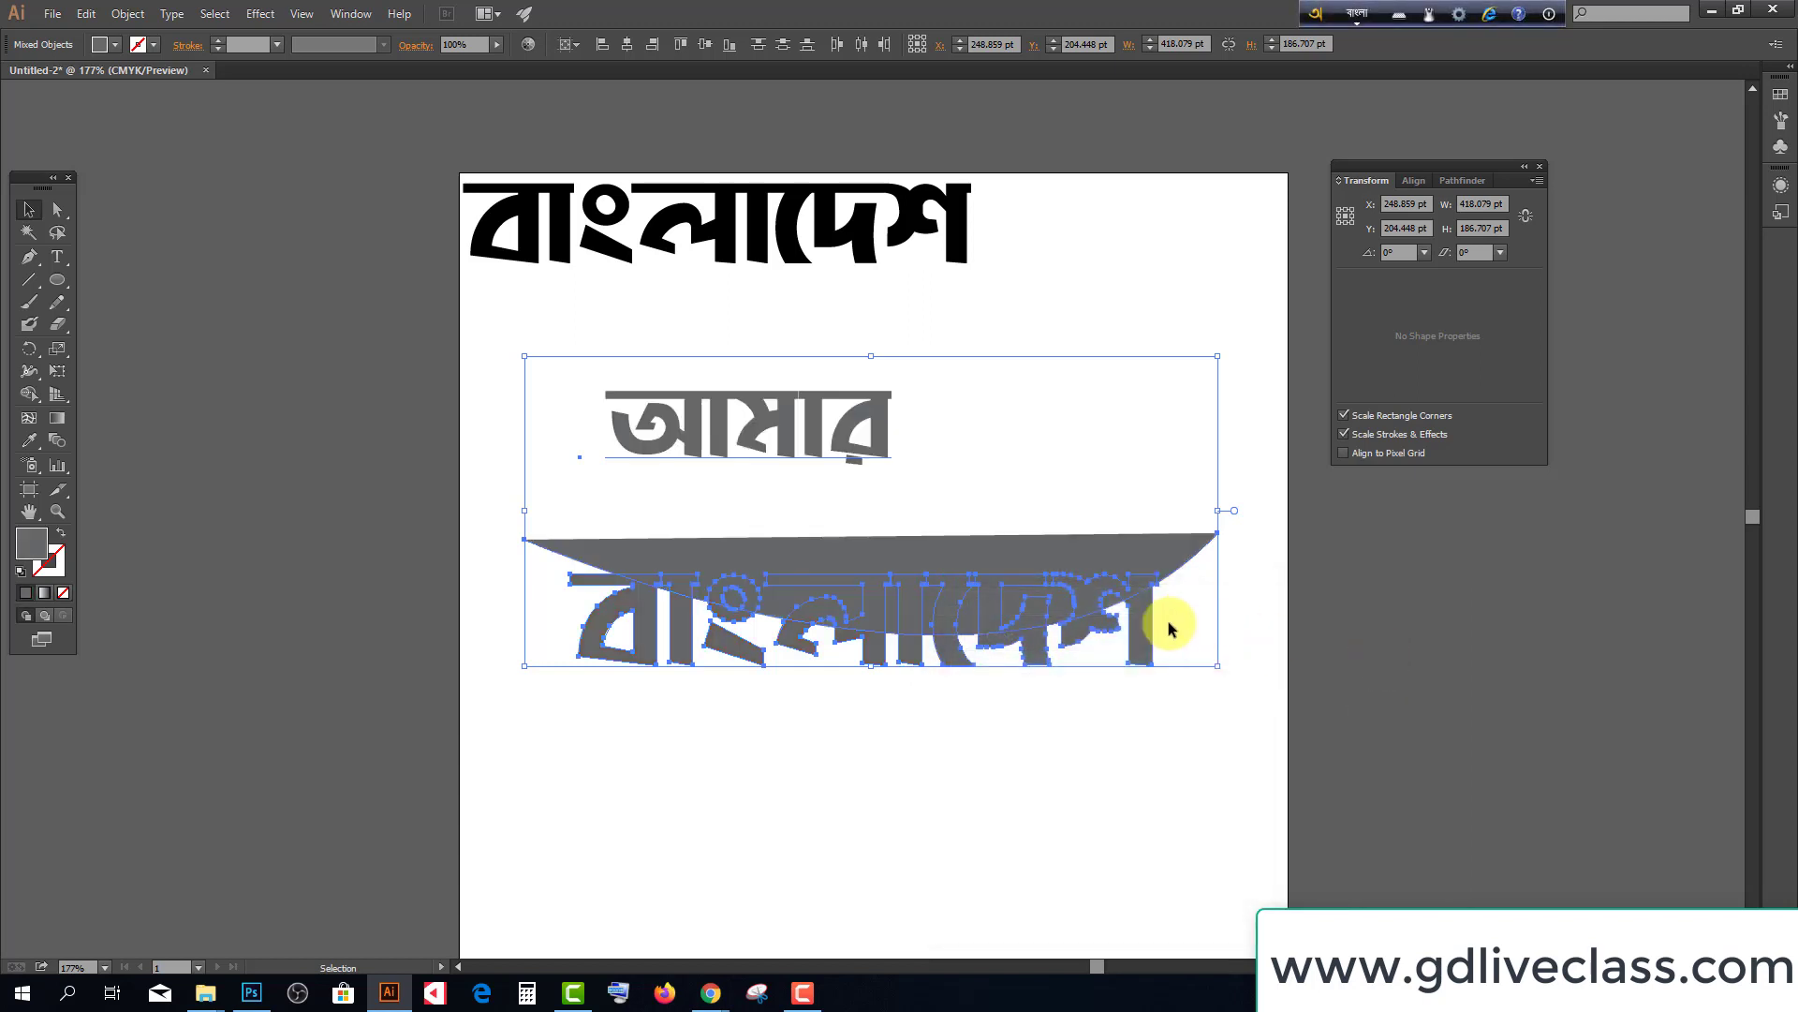
pyautogui.hotkey('ctrl', 'z')
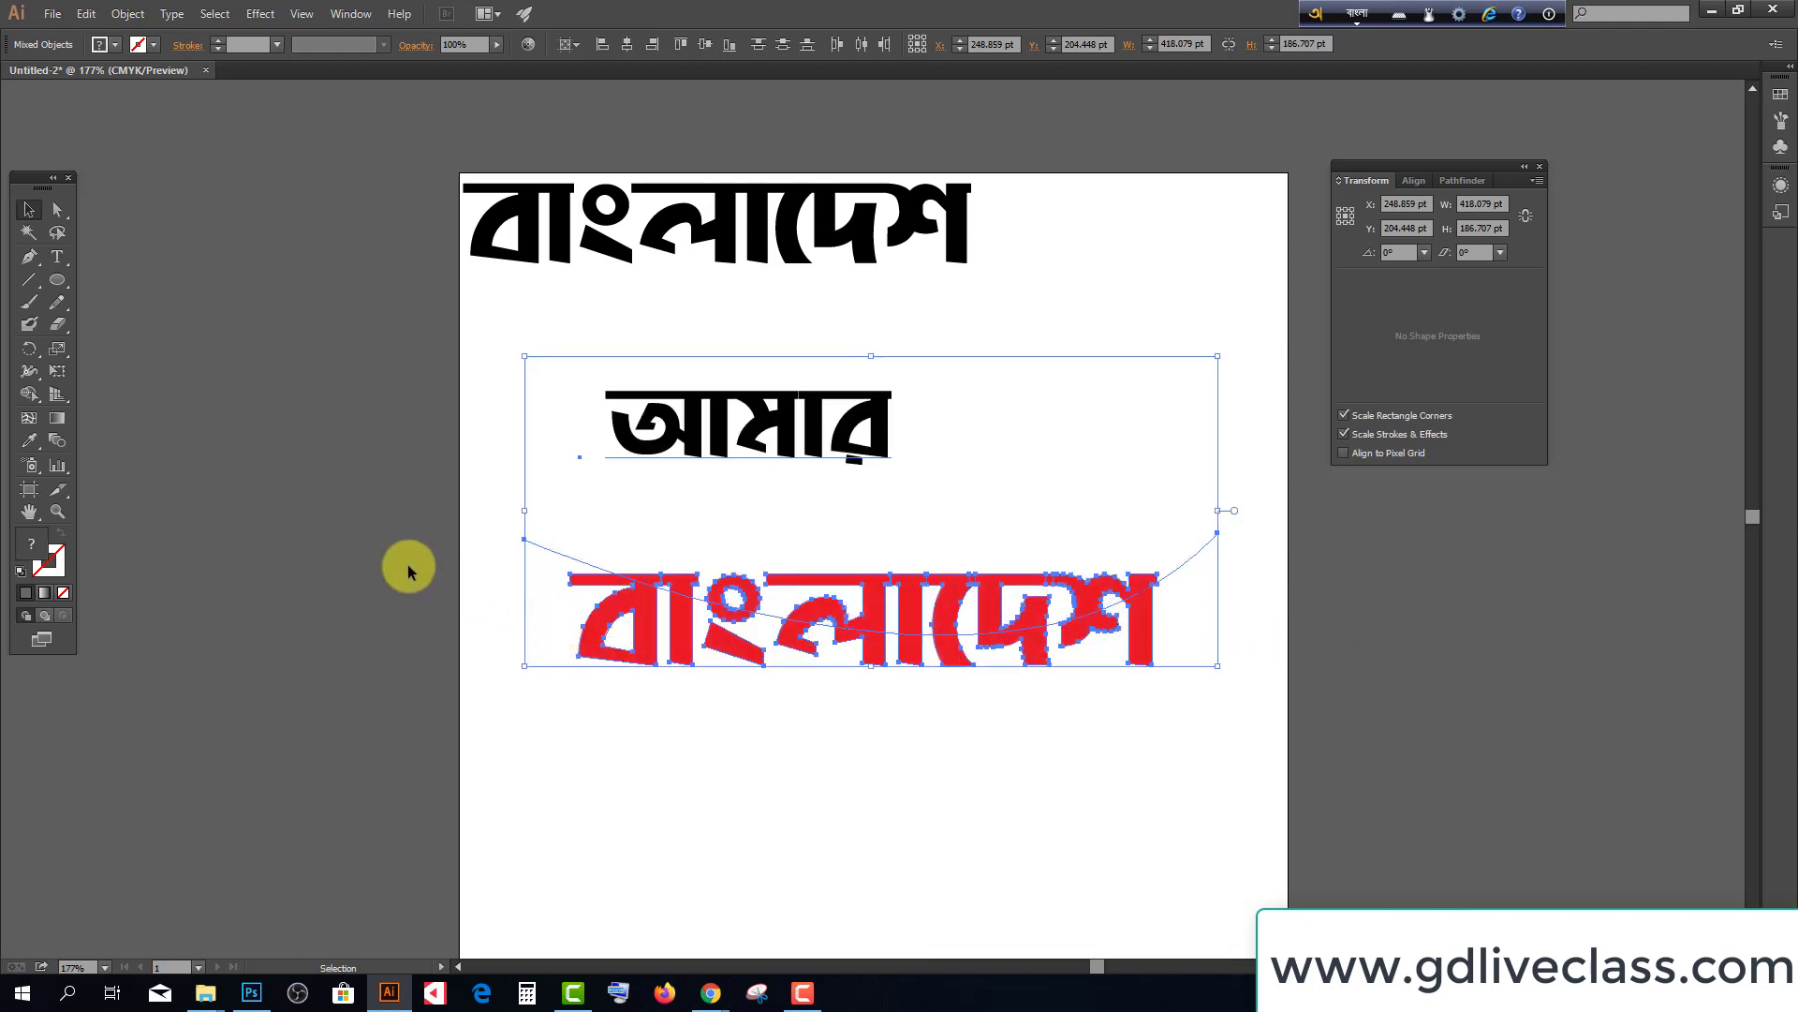
pyautogui.click(407, 563)
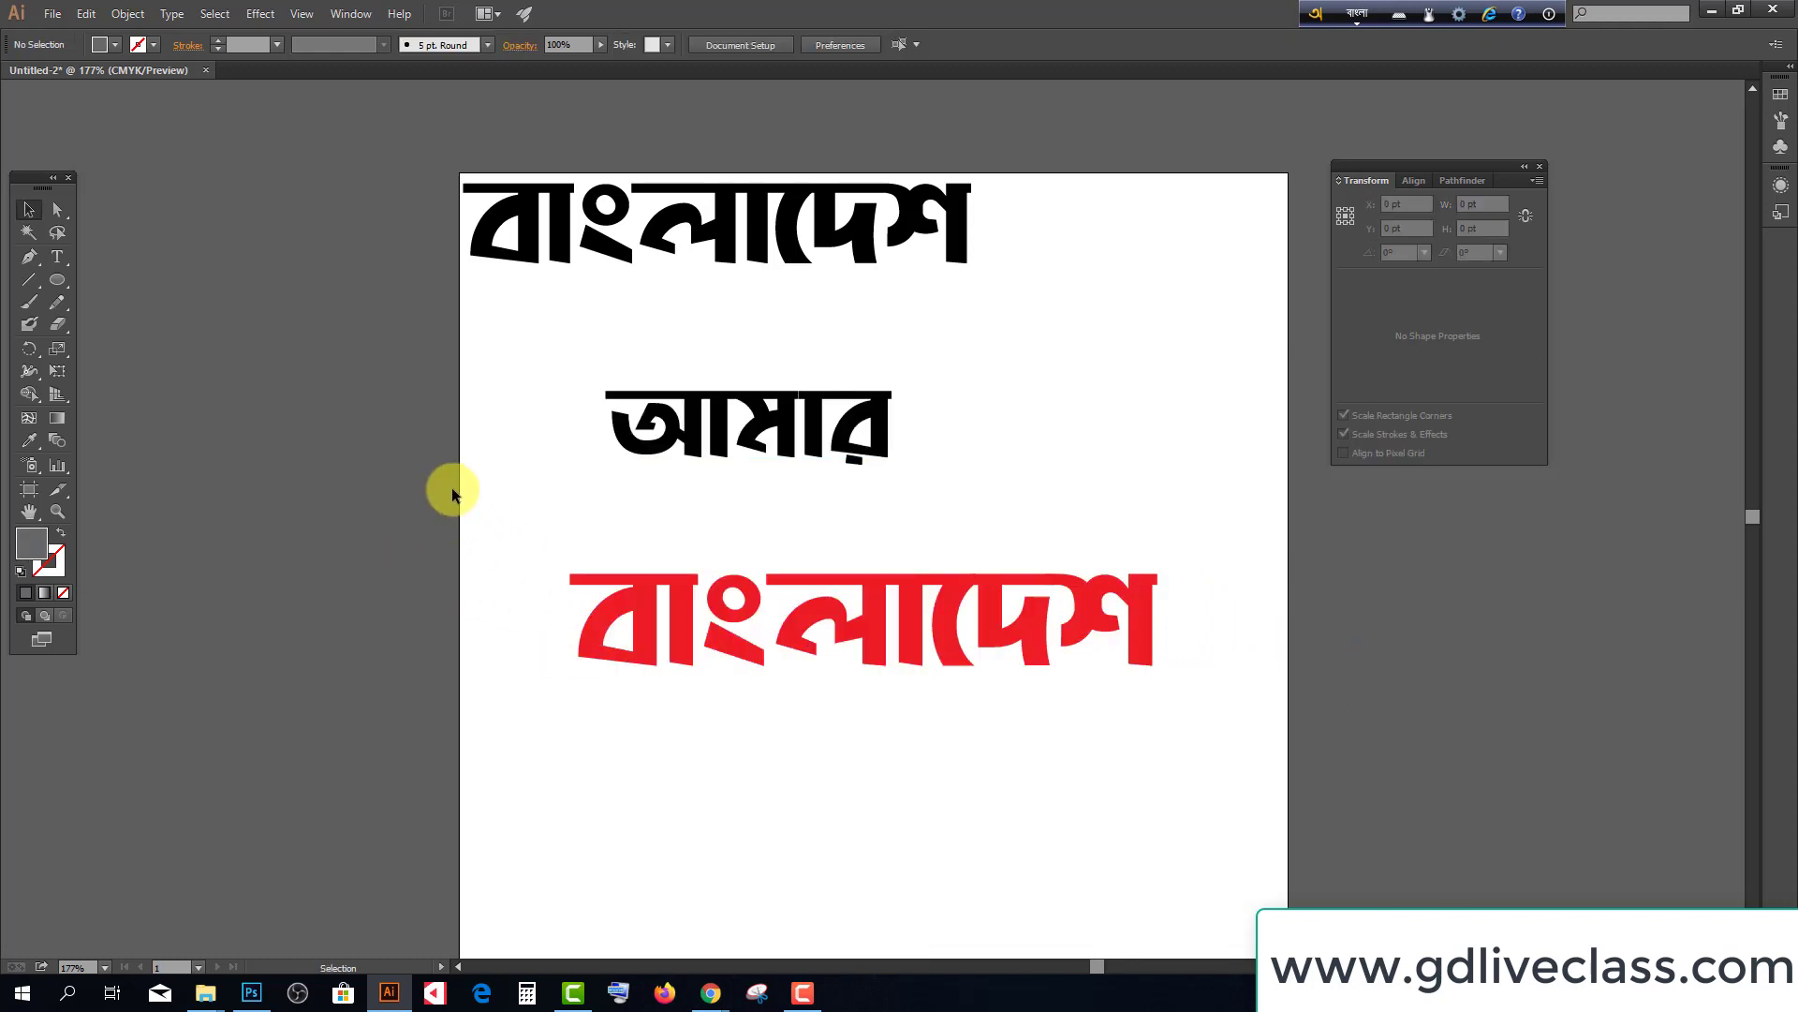
pyautogui.moveTo(452, 484); pyautogui.dragTo(1351, 782)
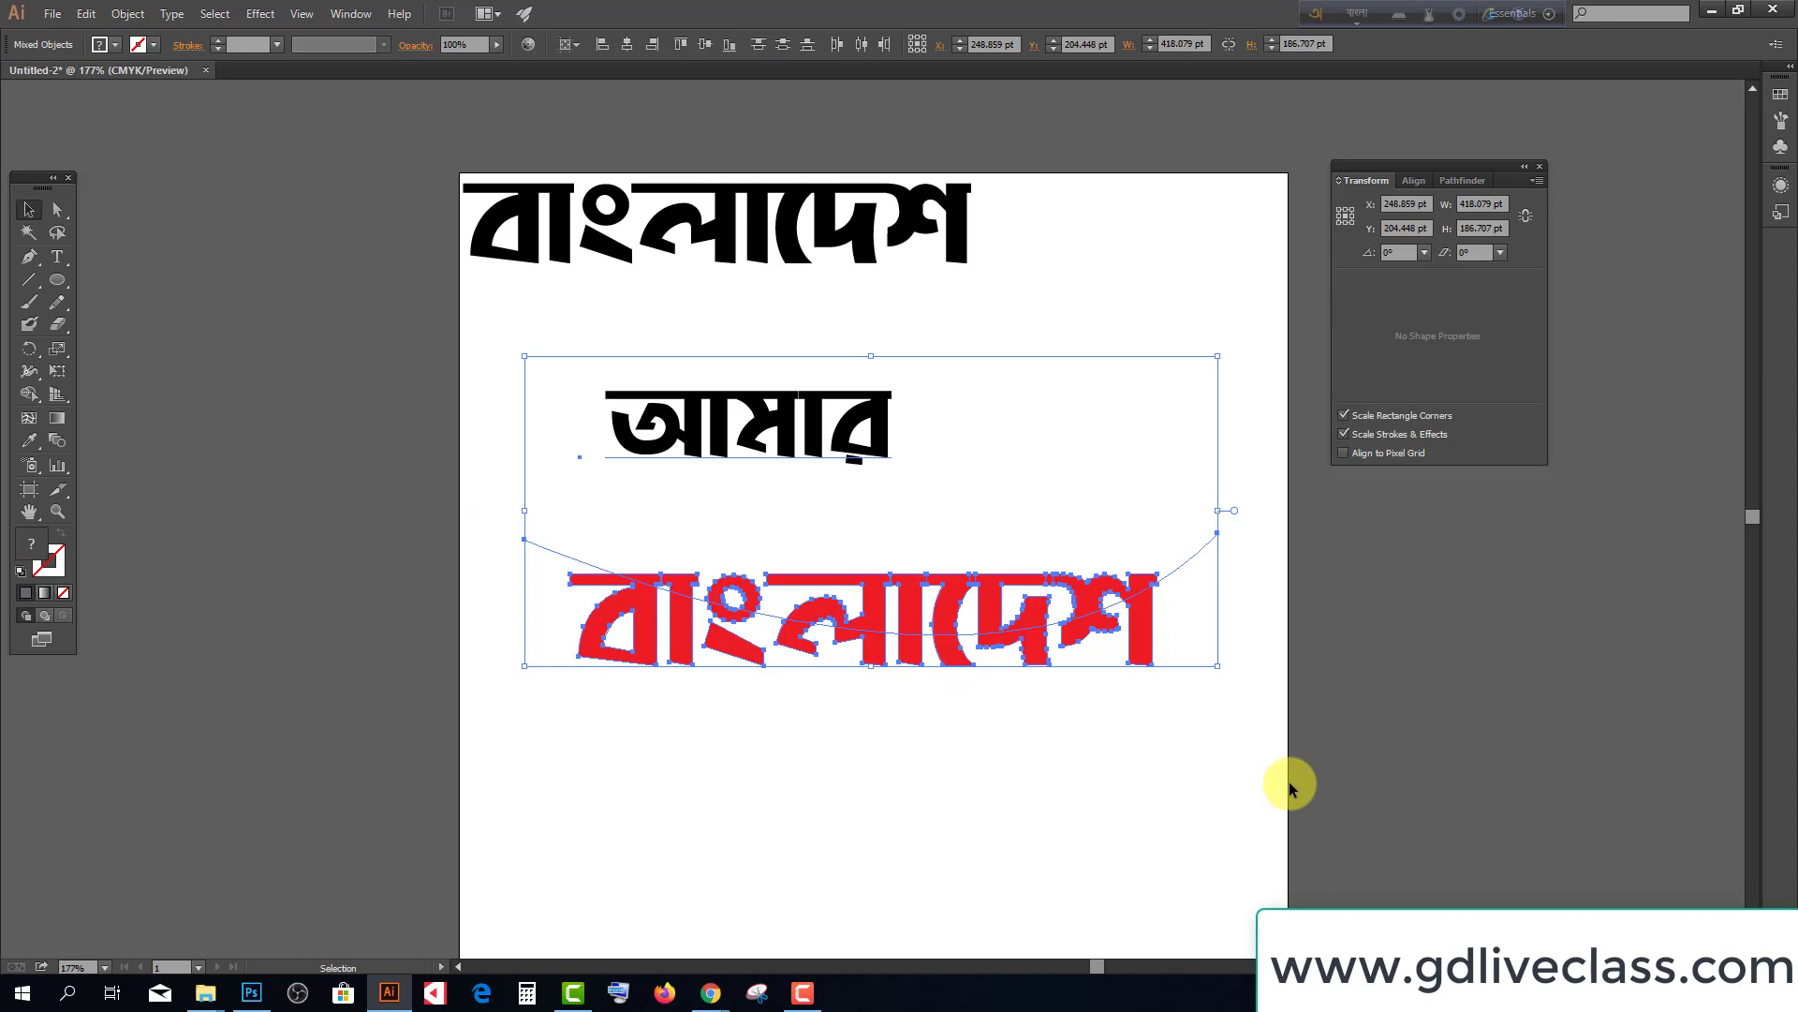
pyautogui.moveTo(1220, 721); pyautogui.dragTo(549, 528)
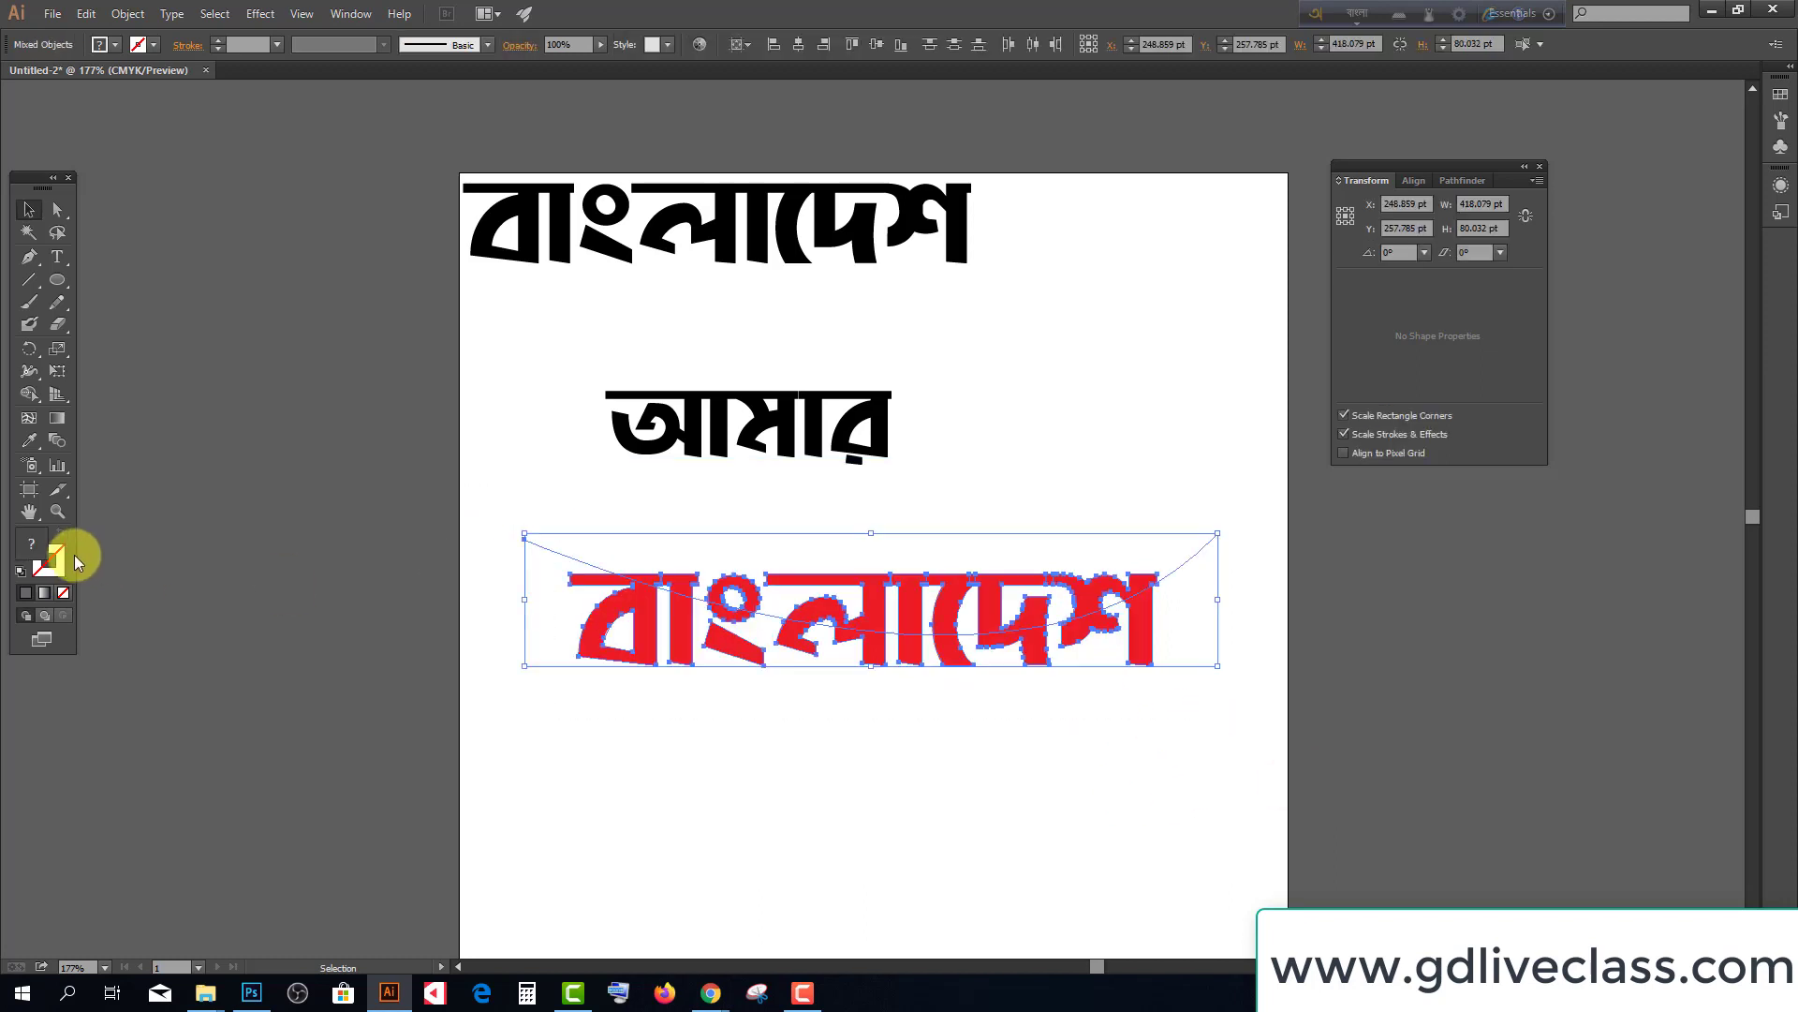
# Activate the Shape Builder Tool and set the fill colour to green #009933
pyautogui.click(31, 397)
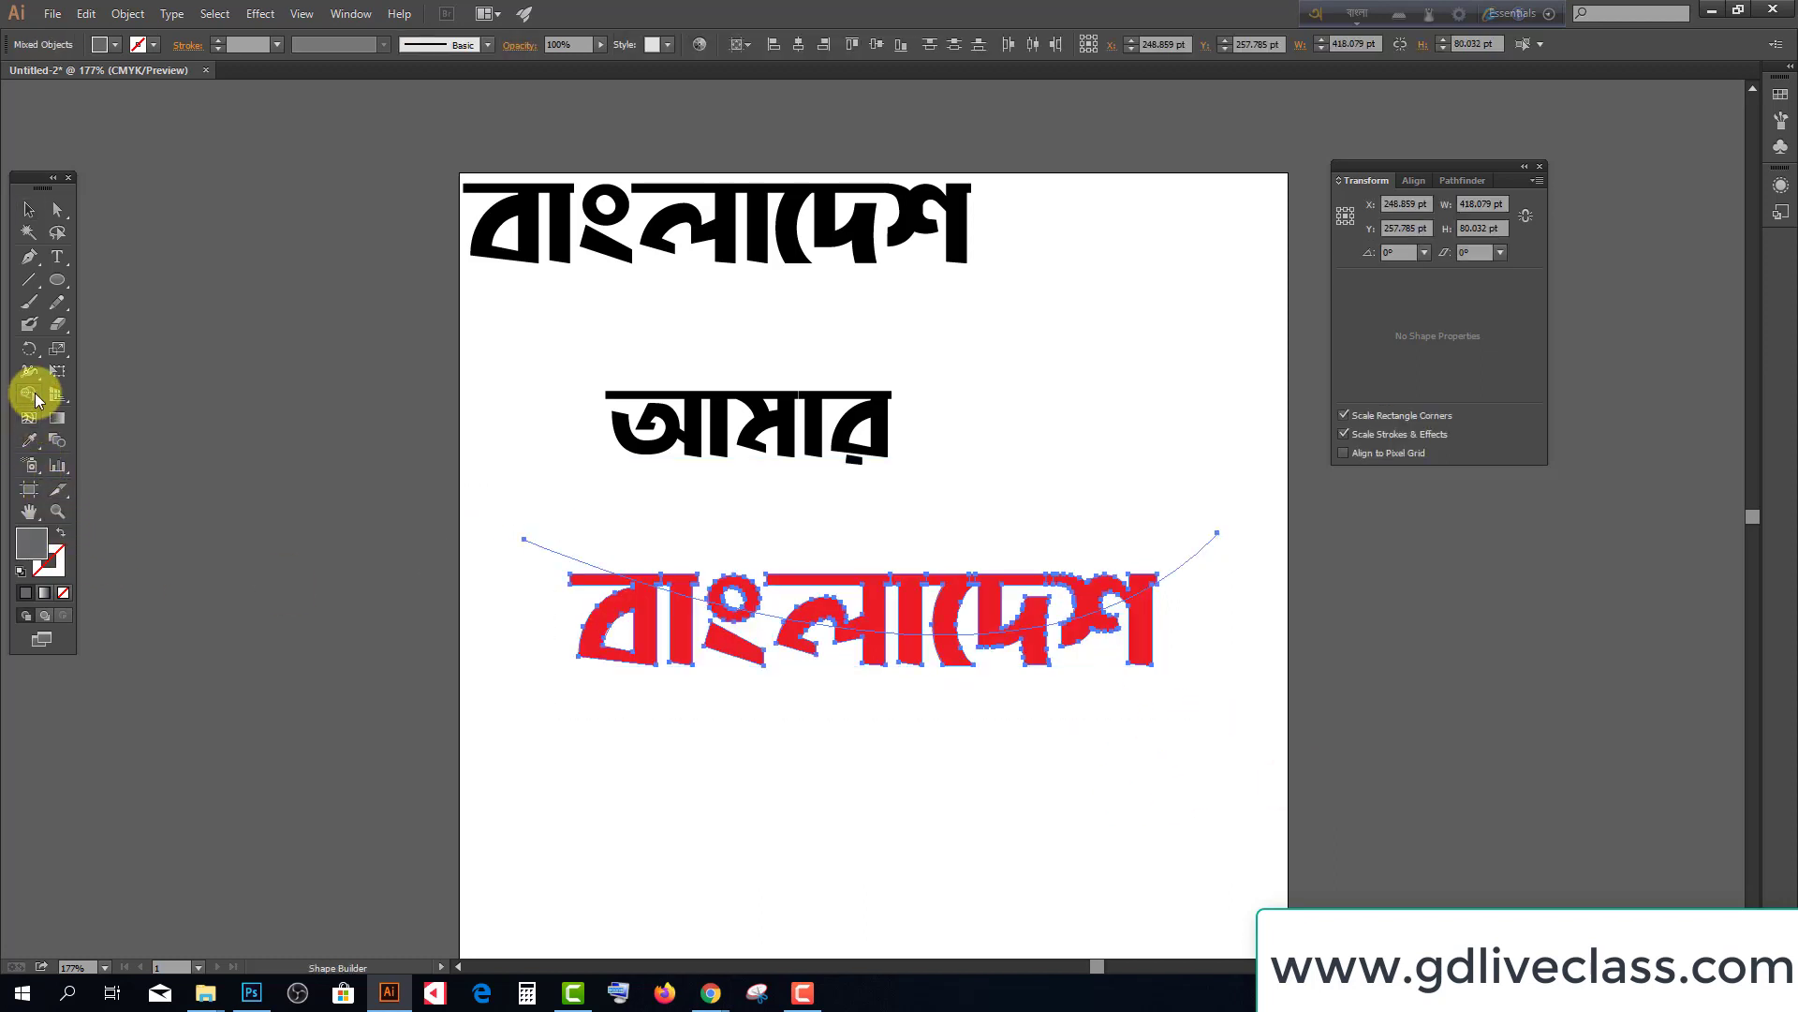
pyautogui.moveTo(36, 399); pyautogui.dragTo(103, 398)
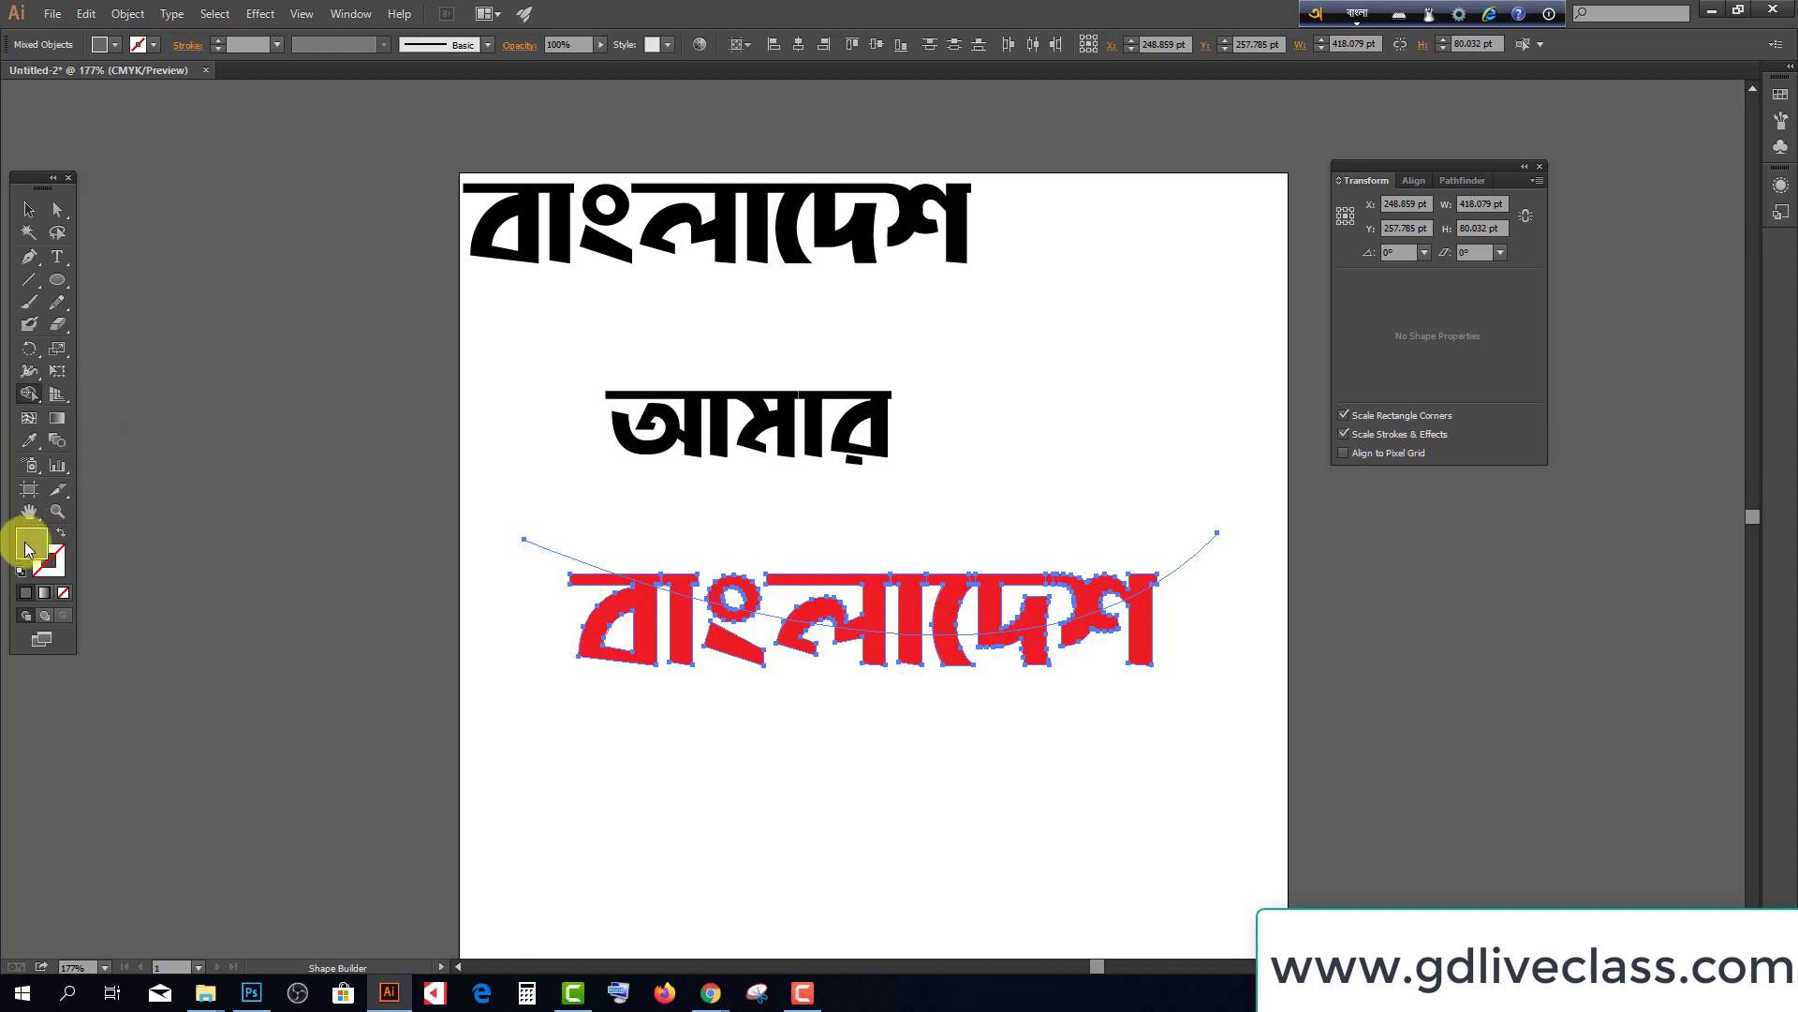
pyautogui.doubleClick(27, 548)
pyautogui.click(1171, 763)
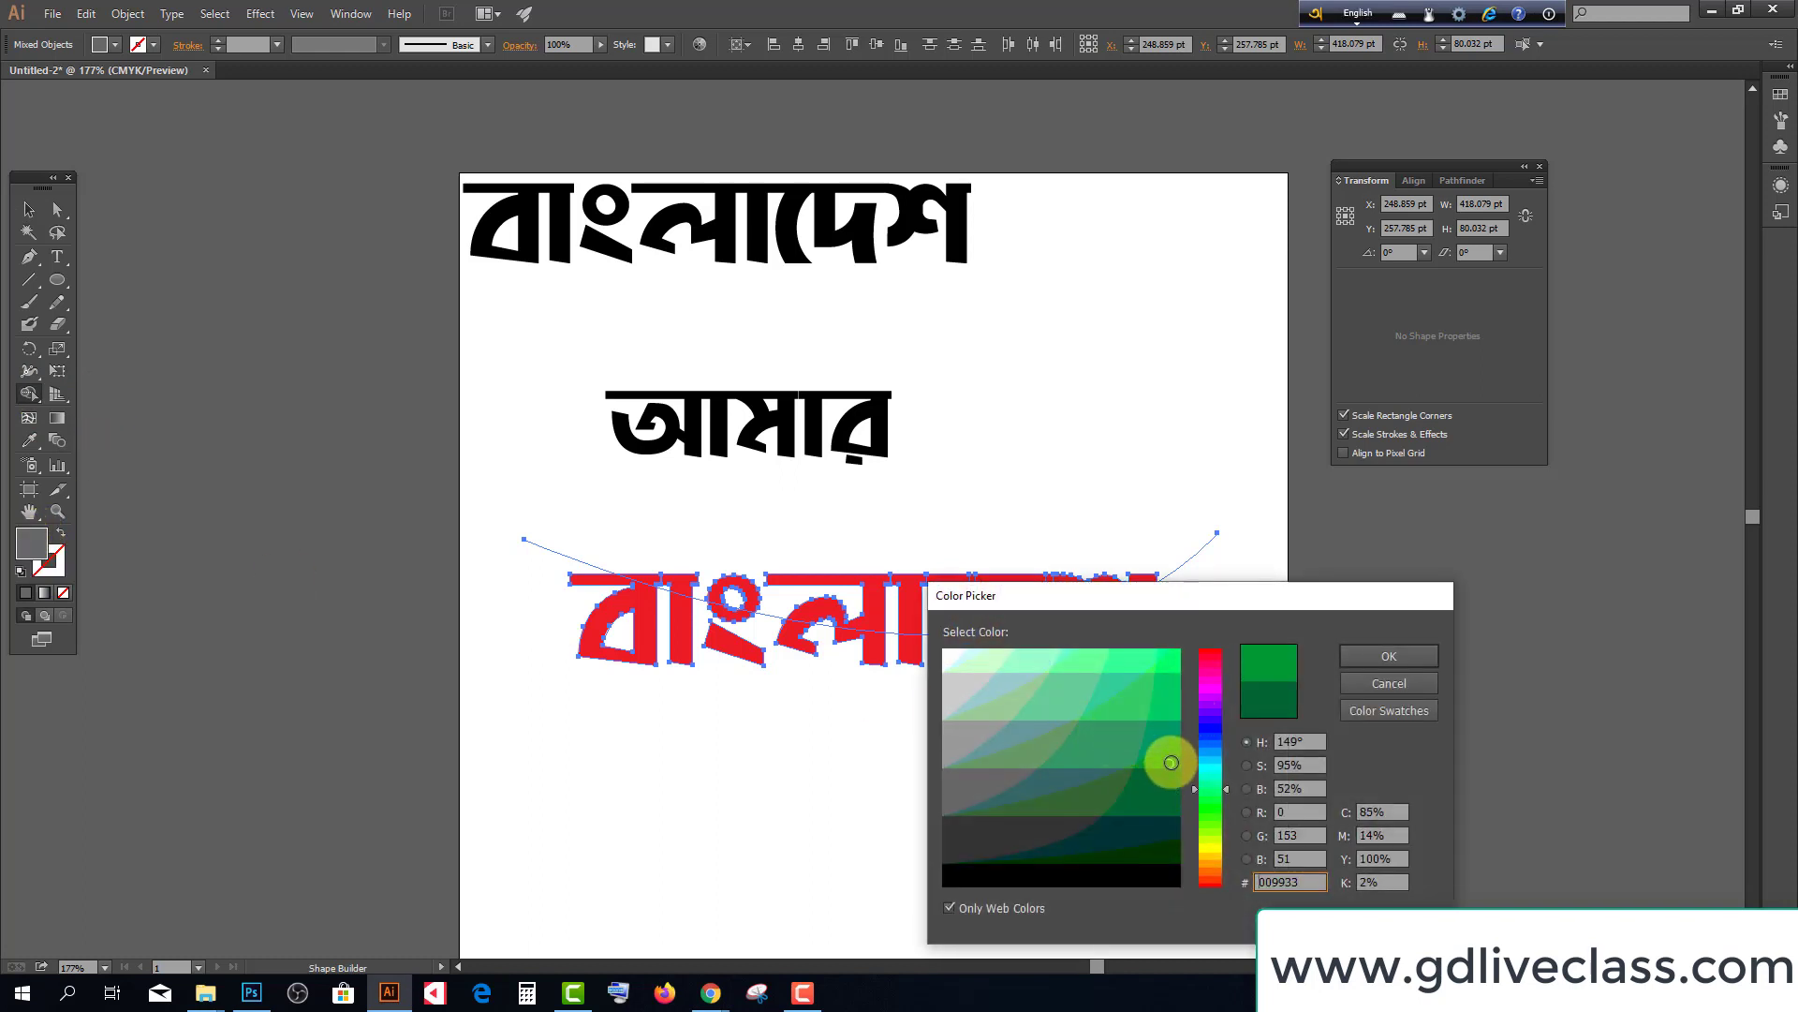
pyautogui.click(1385, 657)
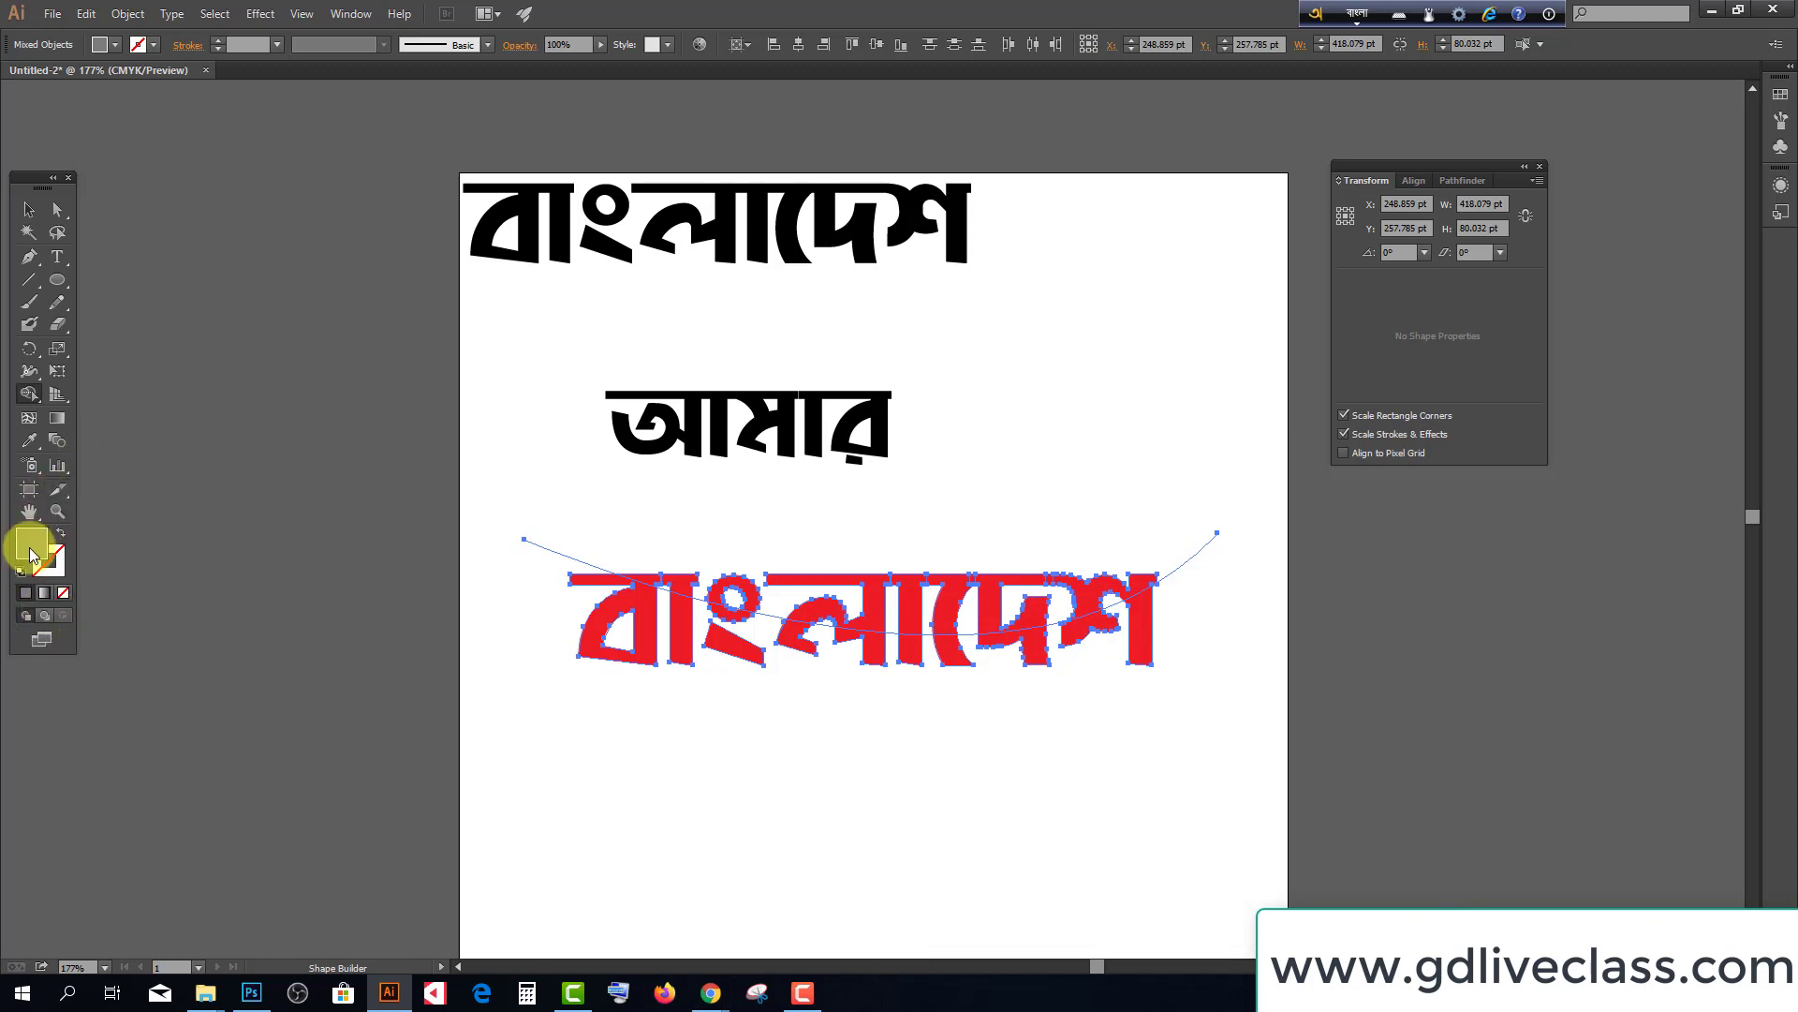
# Show the Color panel from the Window menu and switch it to RGB
pyautogui.click(351, 14)
pyautogui.click(370, 301)
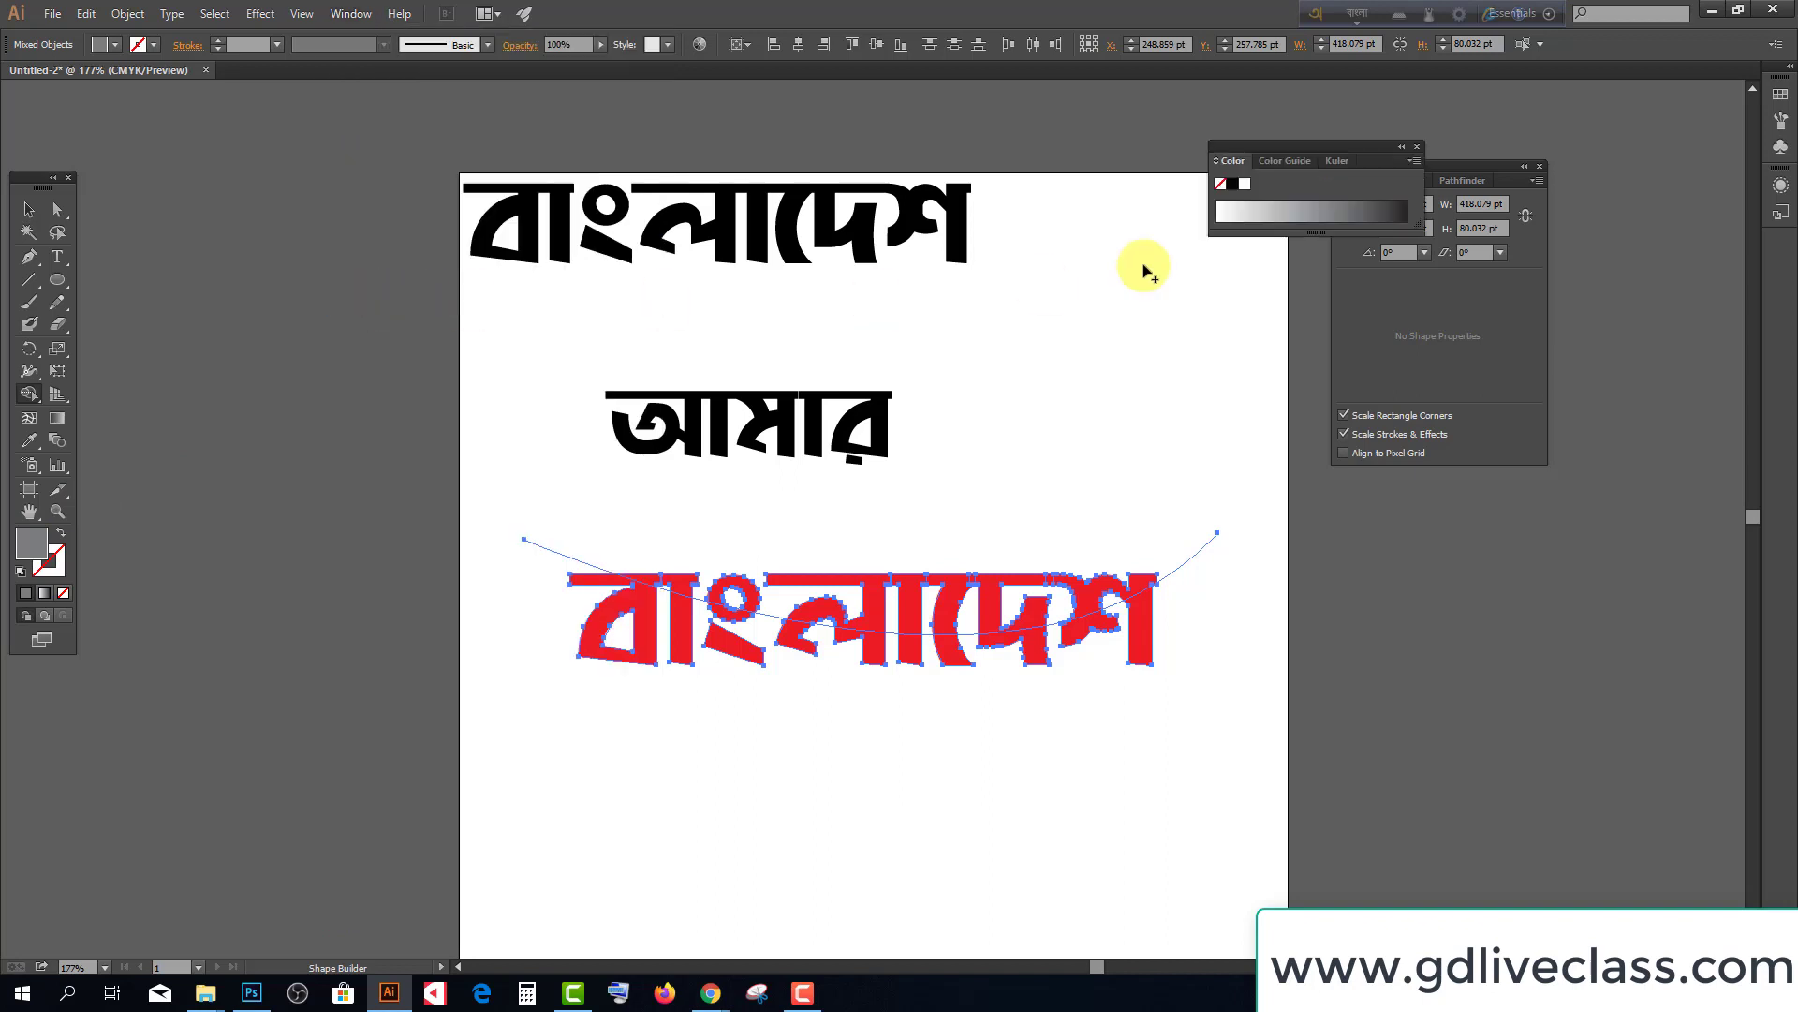
pyautogui.click(1413, 161)
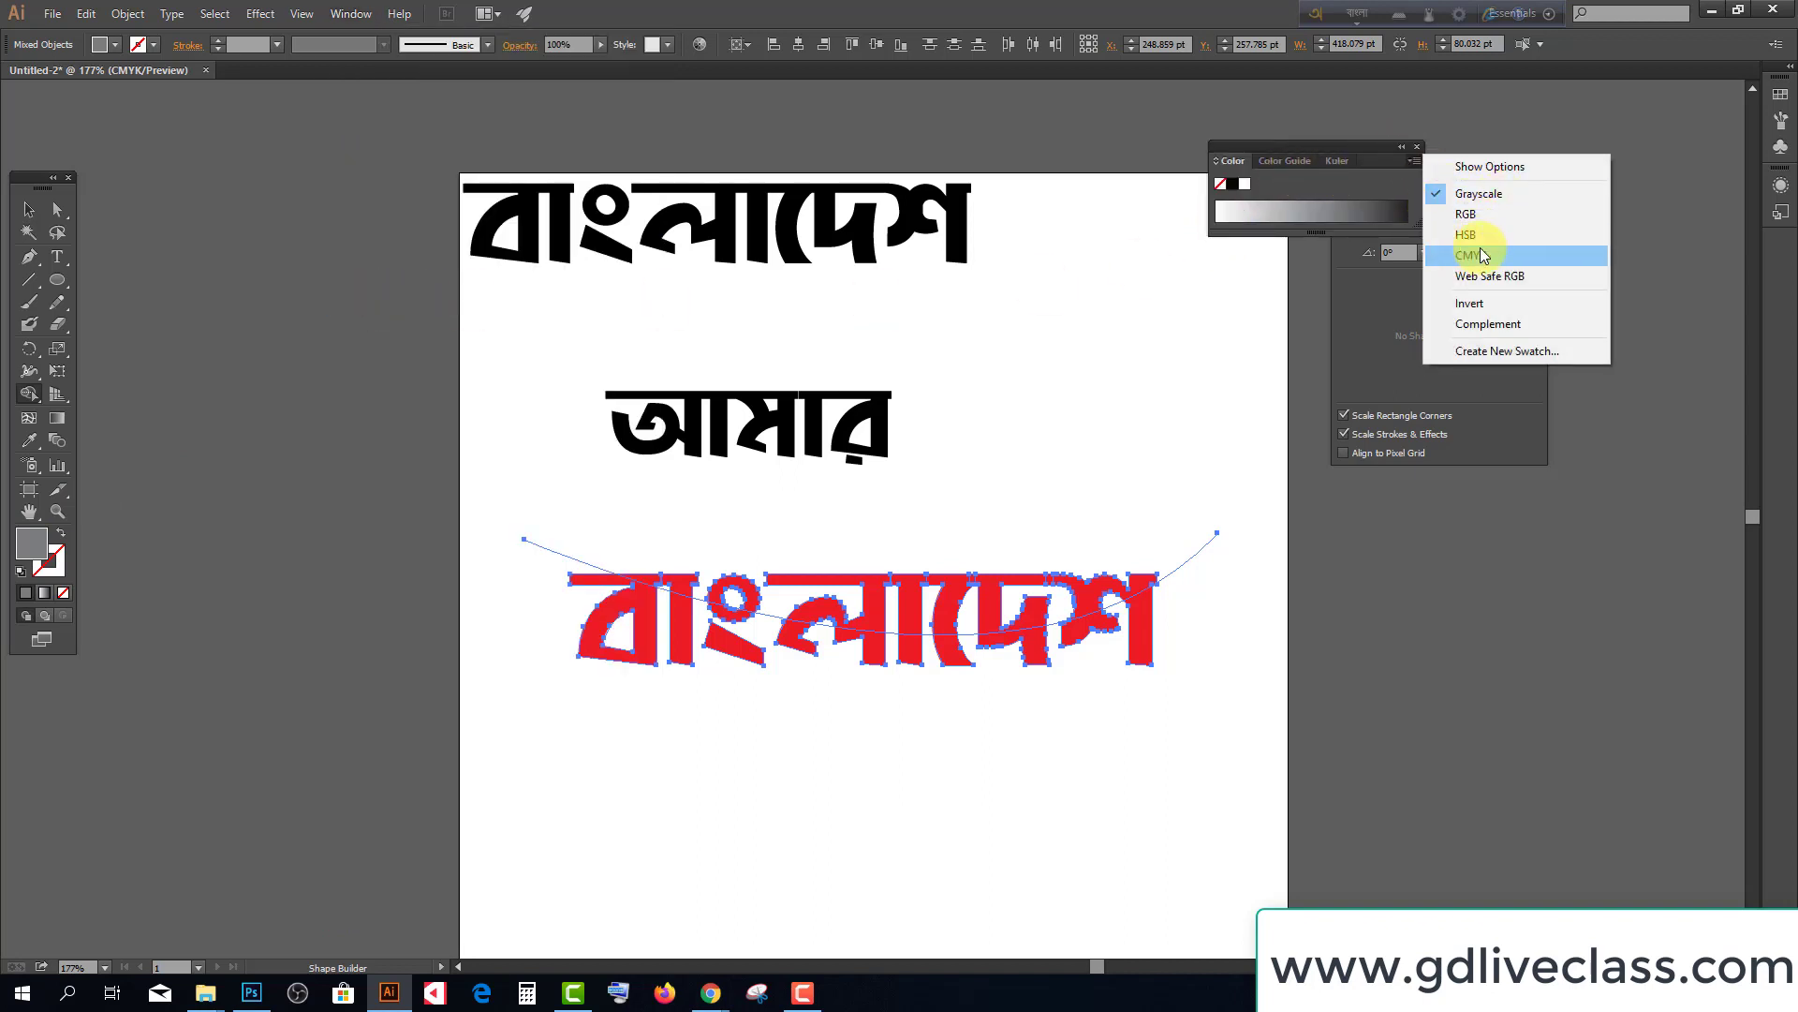
pyautogui.click(1470, 214)
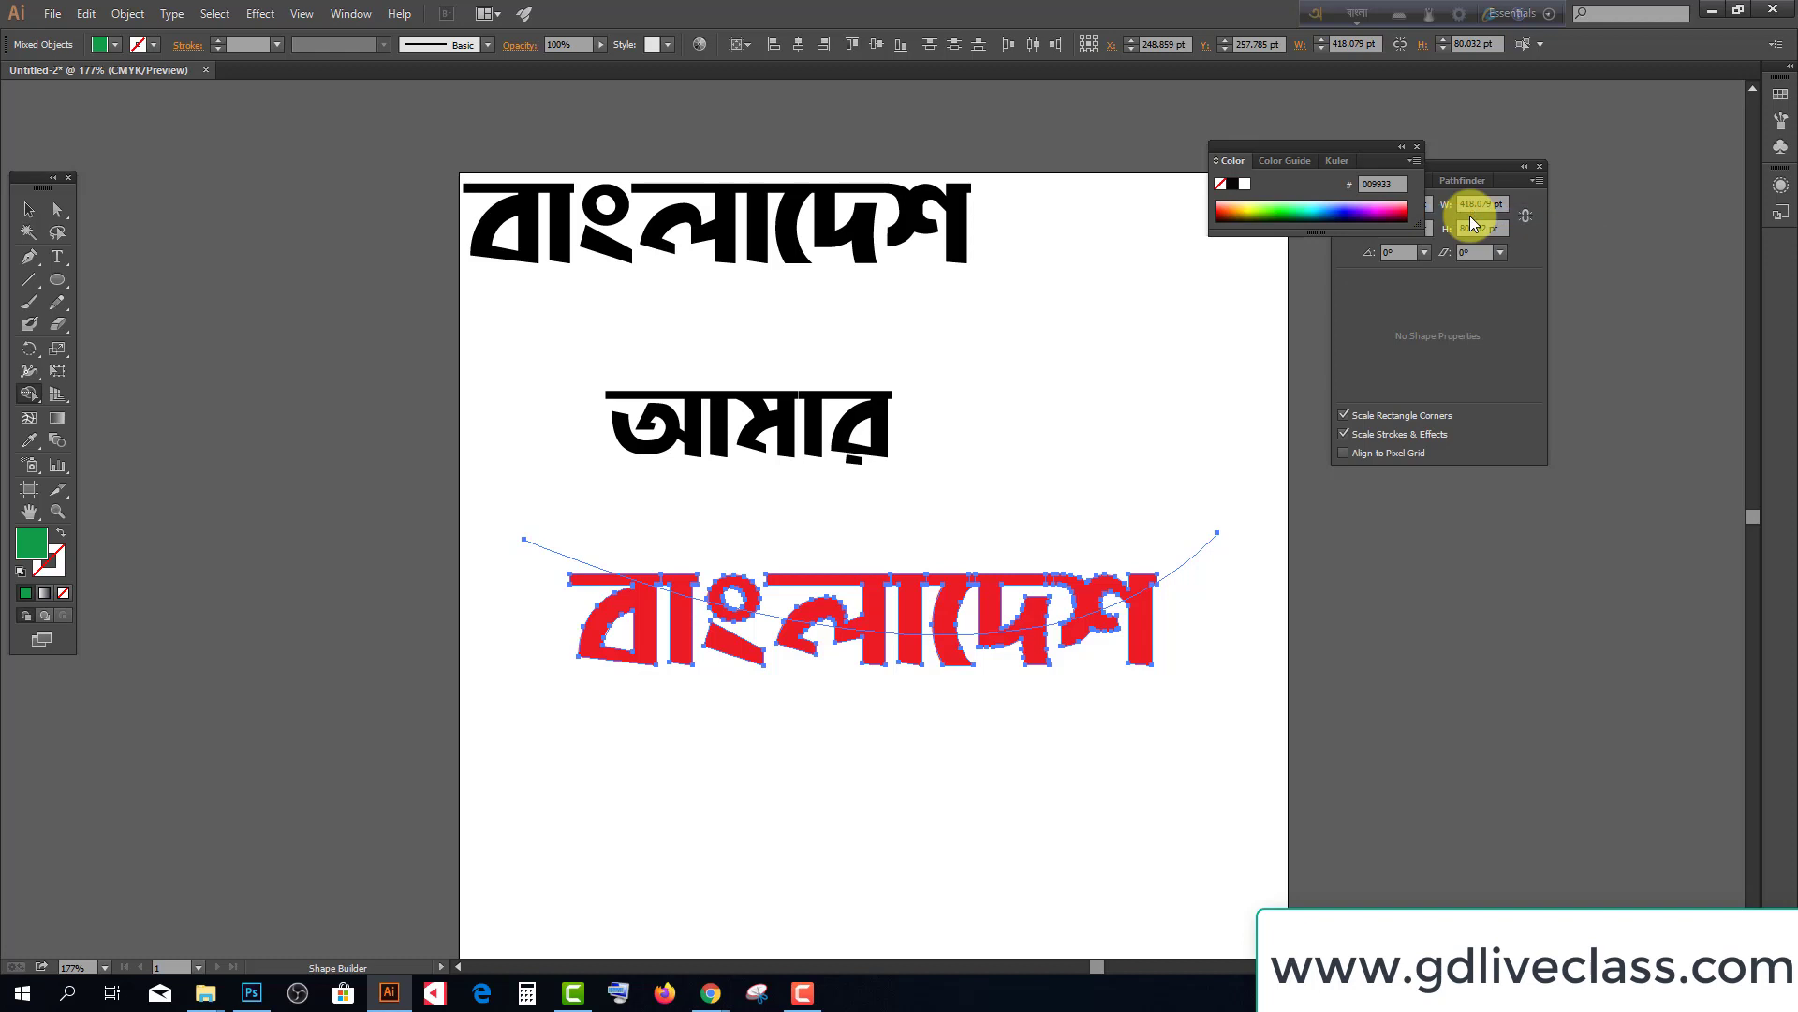
# With Shape Builder, paint the tops of the বাংলাদেশ letters above the curve green
pyautogui.click(30, 403)
pyautogui.click(88, 395)
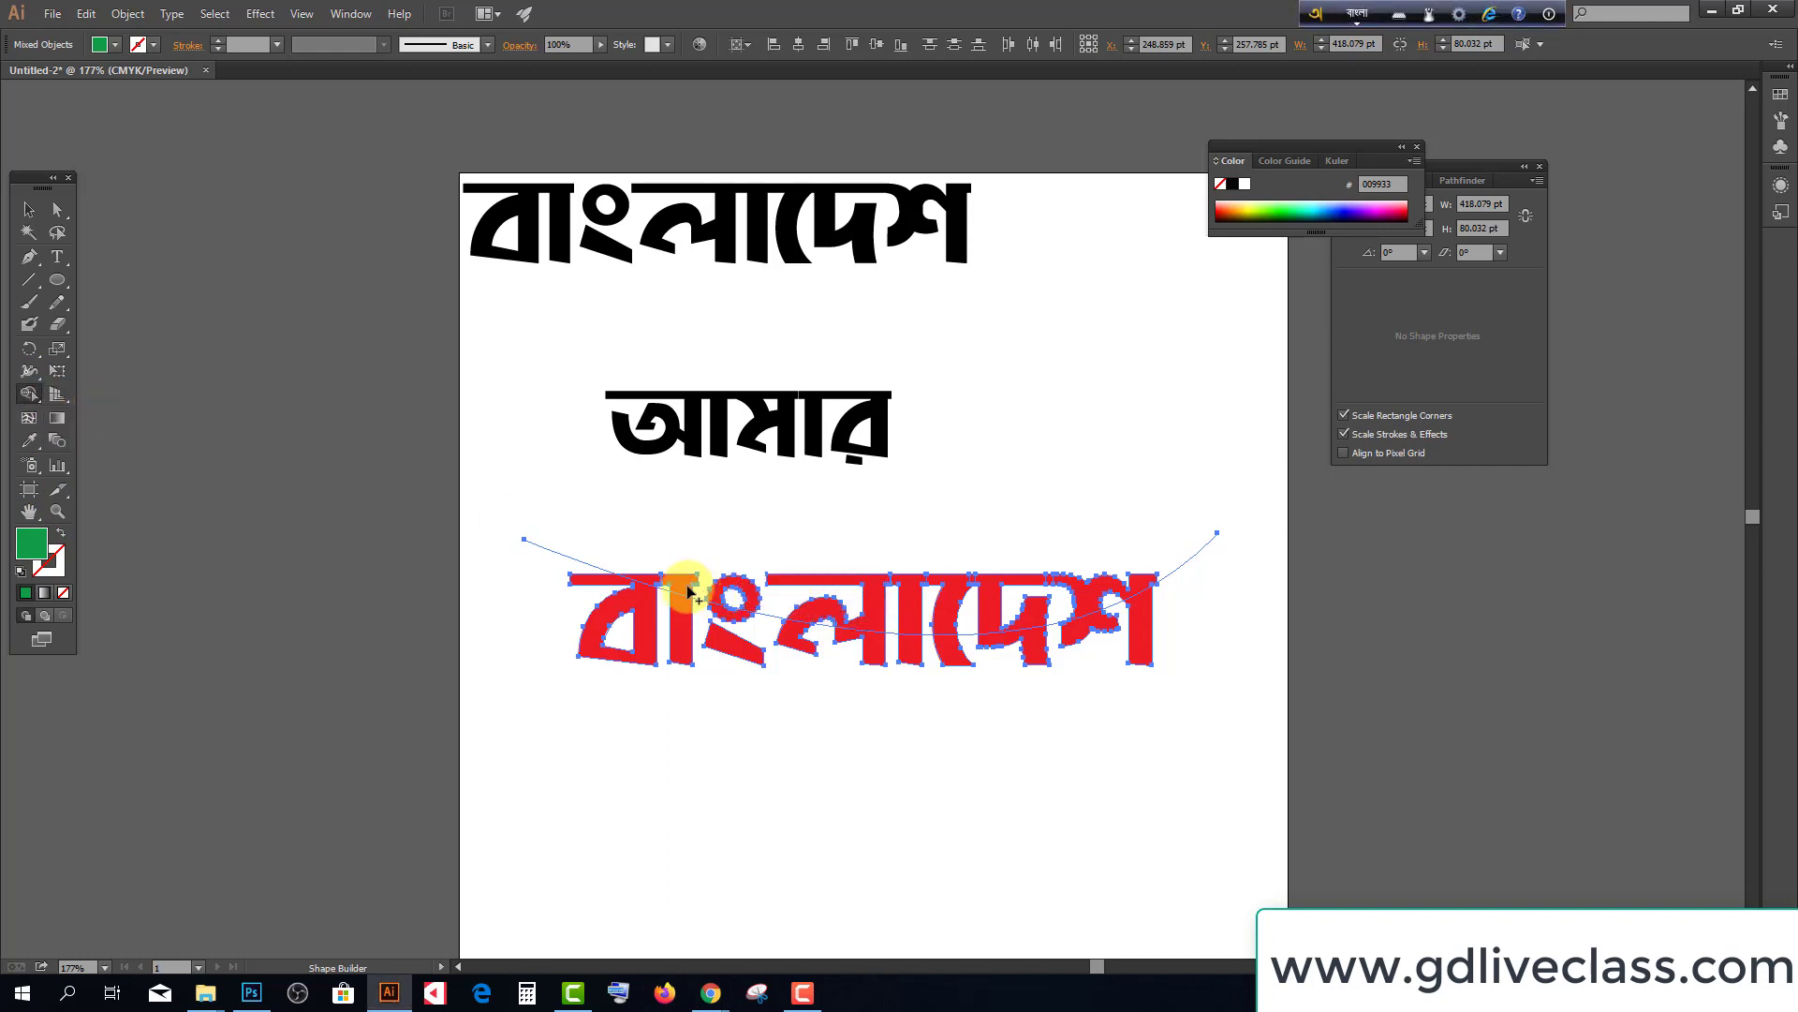
pyautogui.moveTo(637, 579)
pyautogui.mouseDown()
pyautogui.moveTo(653, 582)
pyautogui.moveTo(761, 591)
pyautogui.moveTo(800, 614)
pyautogui.moveTo(1036, 594)
pyautogui.mouseUp()
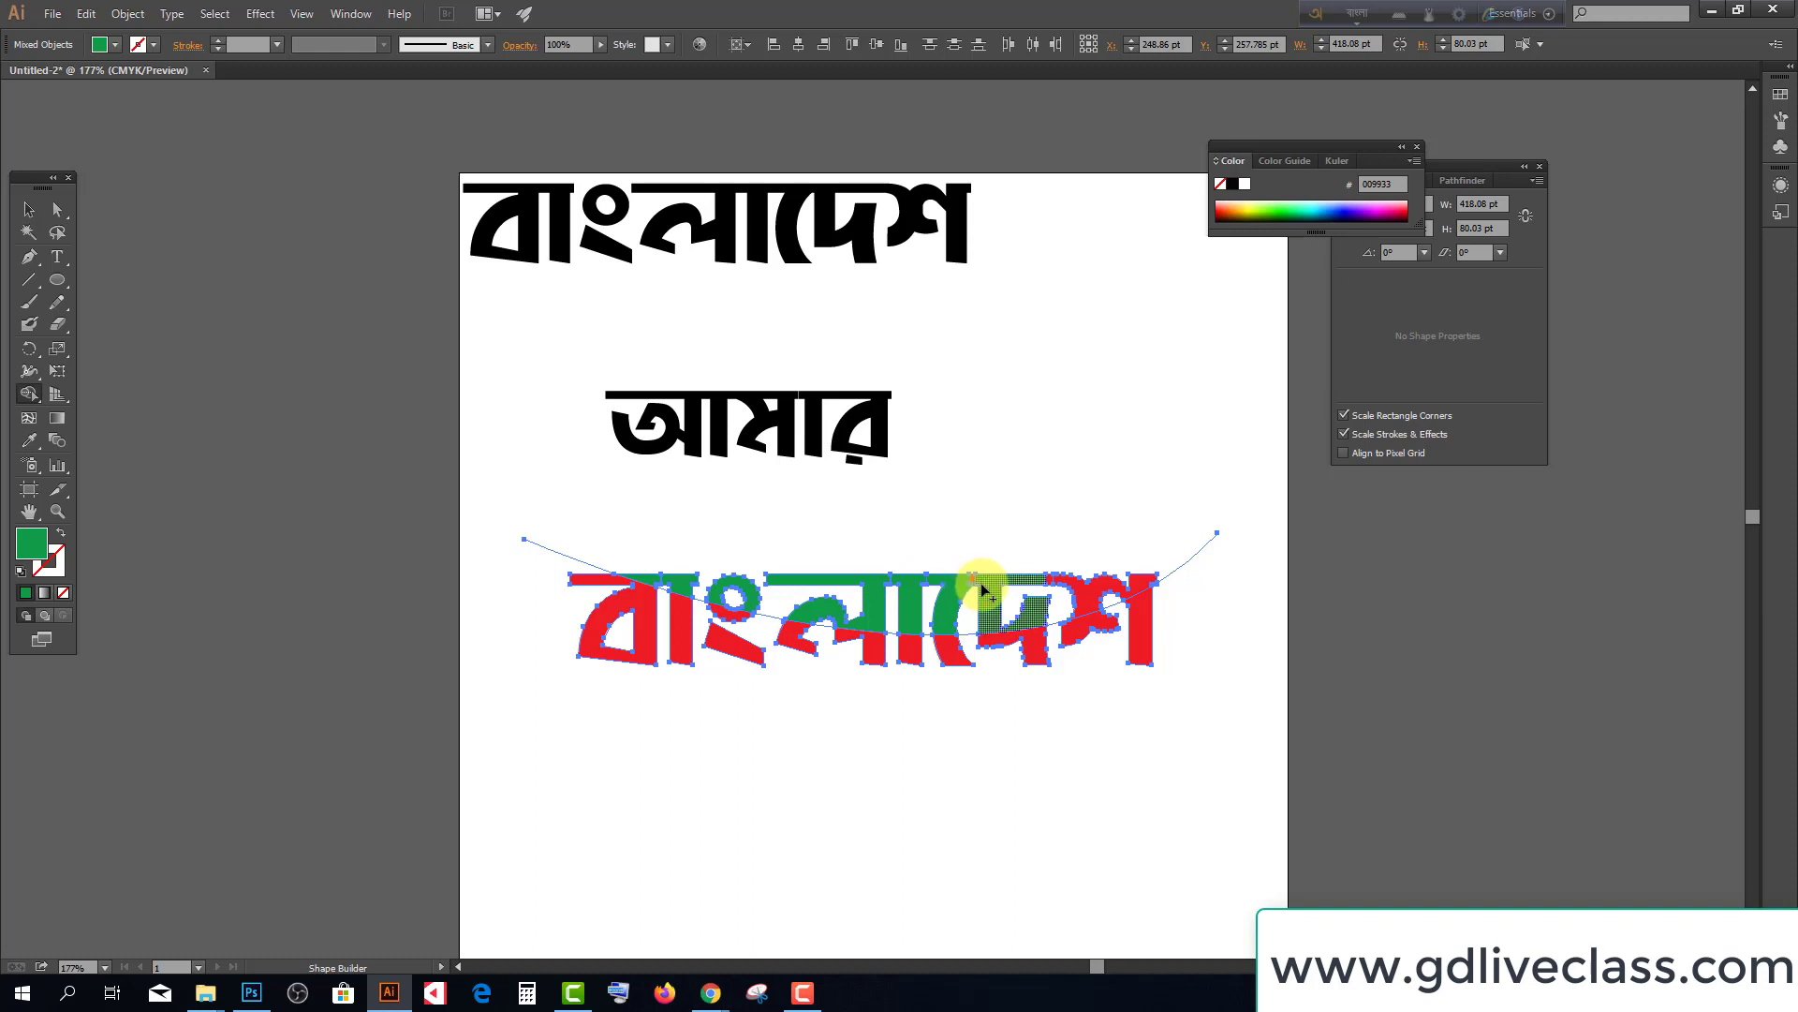
pyautogui.scroll(3, 983, 588)
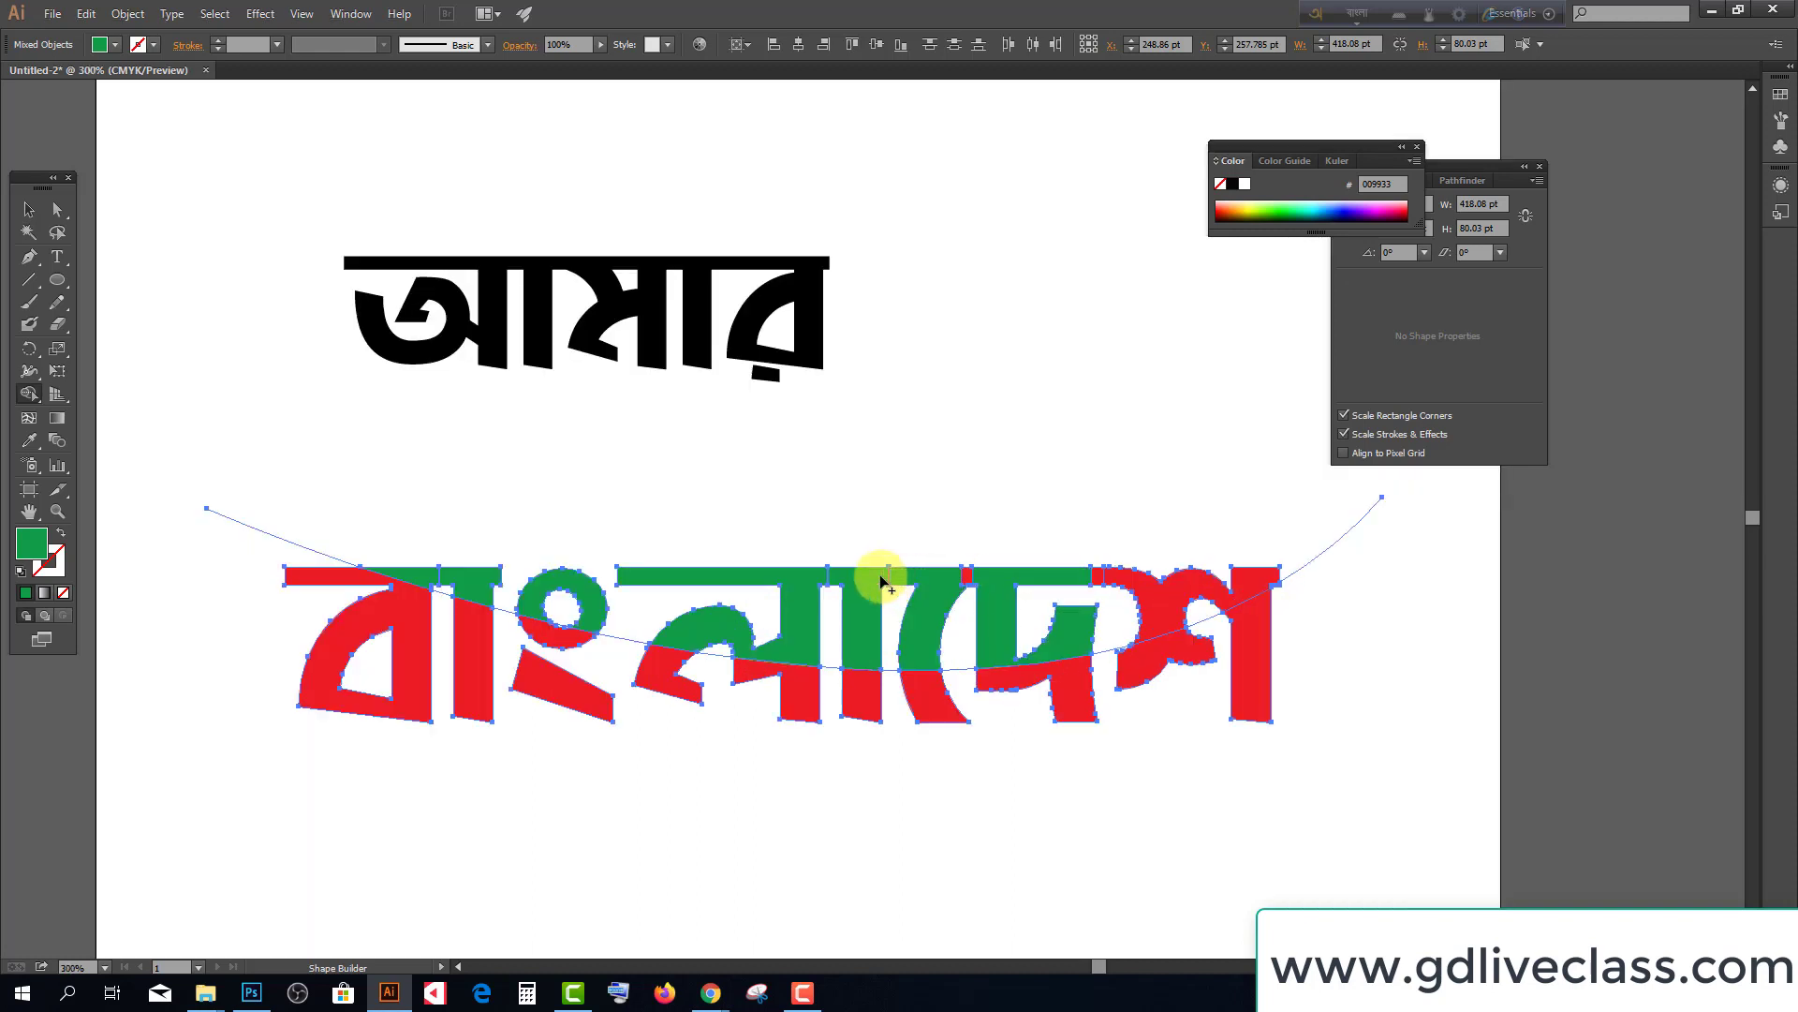
pyautogui.moveTo(916, 583)
pyautogui.mouseDown()
pyautogui.moveTo(1176, 582)
pyautogui.moveTo(1110, 611)
pyautogui.mouseUp()
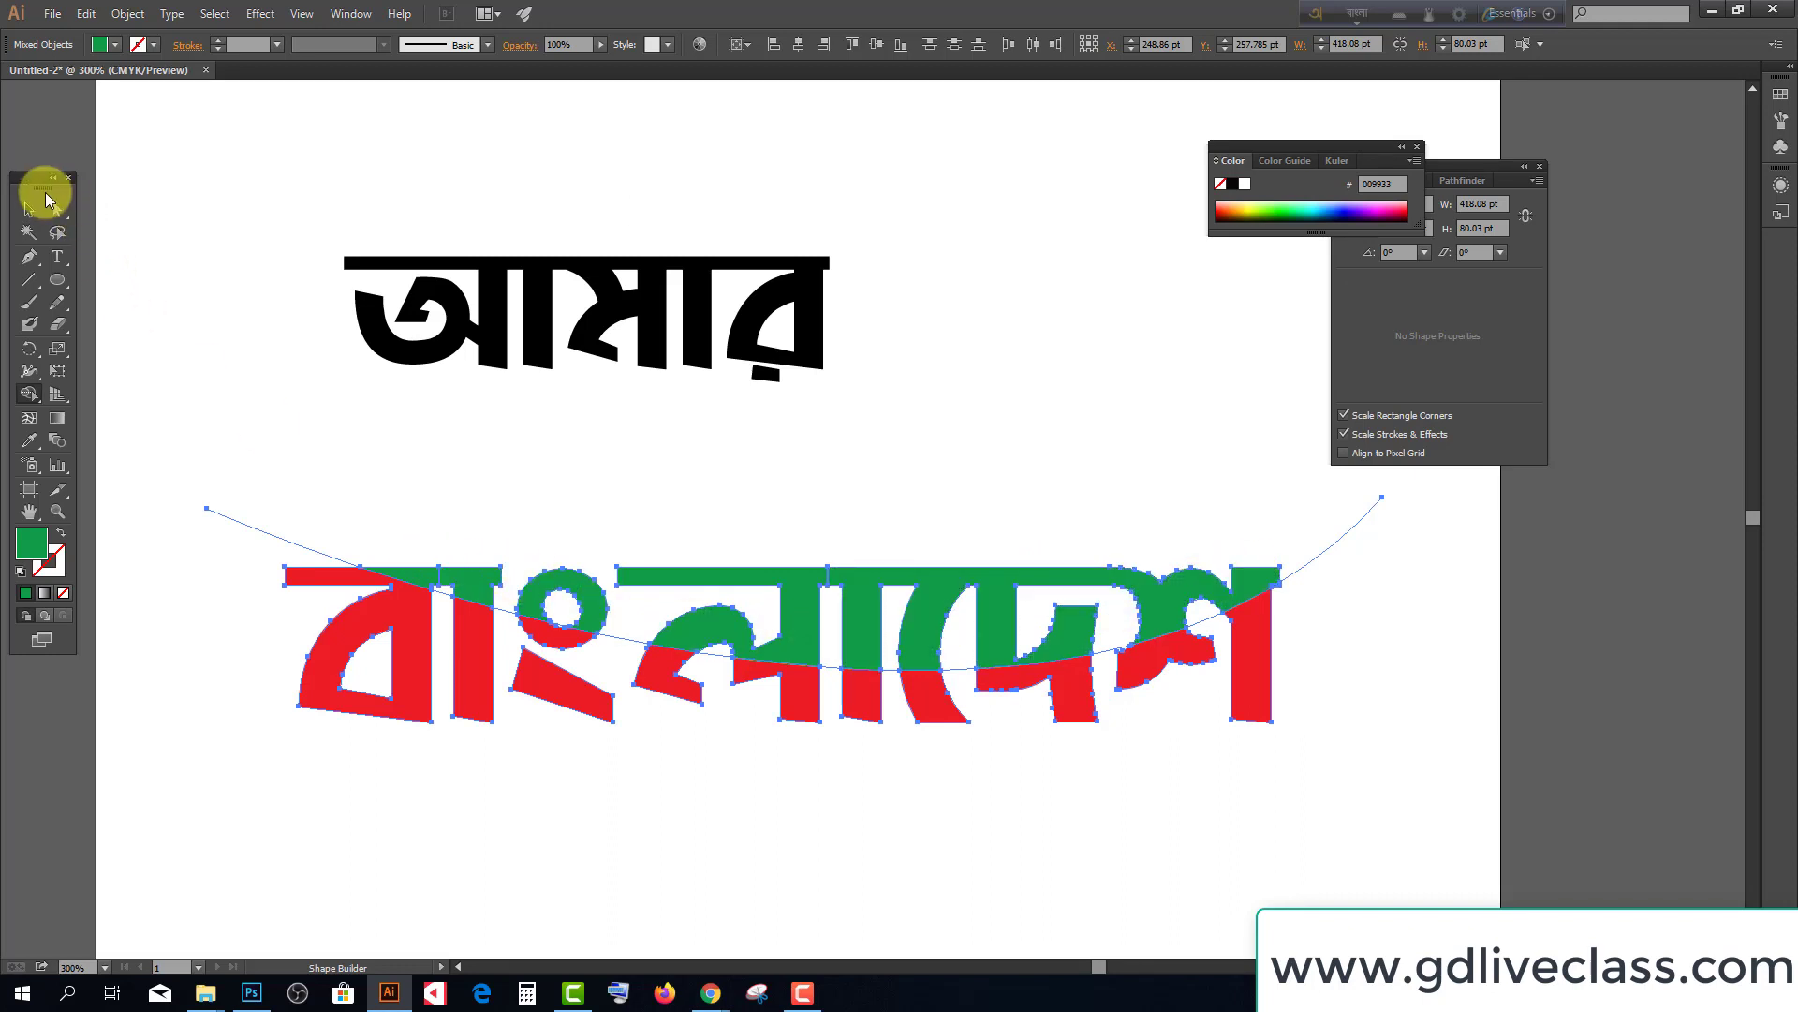
# Return to the Selection tool and deselect everything to review the green-over-red lettering
pyautogui.click(29, 209)
pyautogui.click(600, 347)
pyautogui.scroll(-1, 602, 434)
pyautogui.click(750, 671)
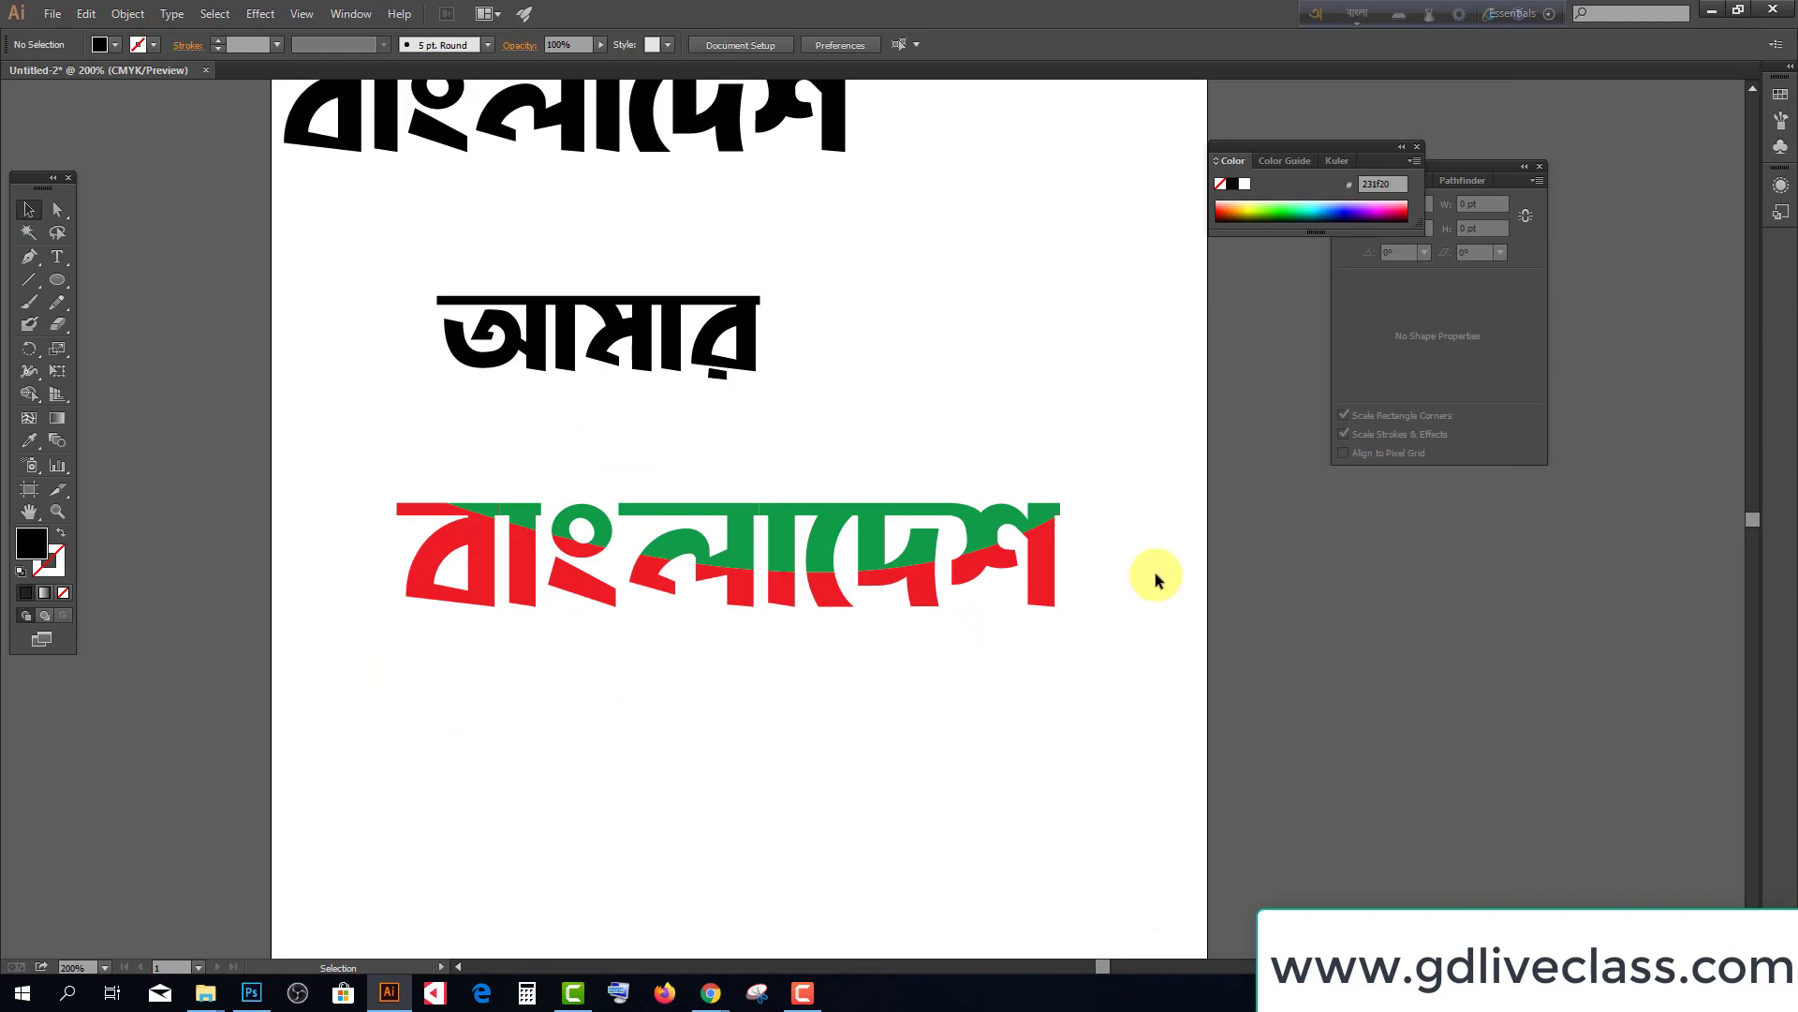
pyautogui.hotkey('alt', 'Tab')
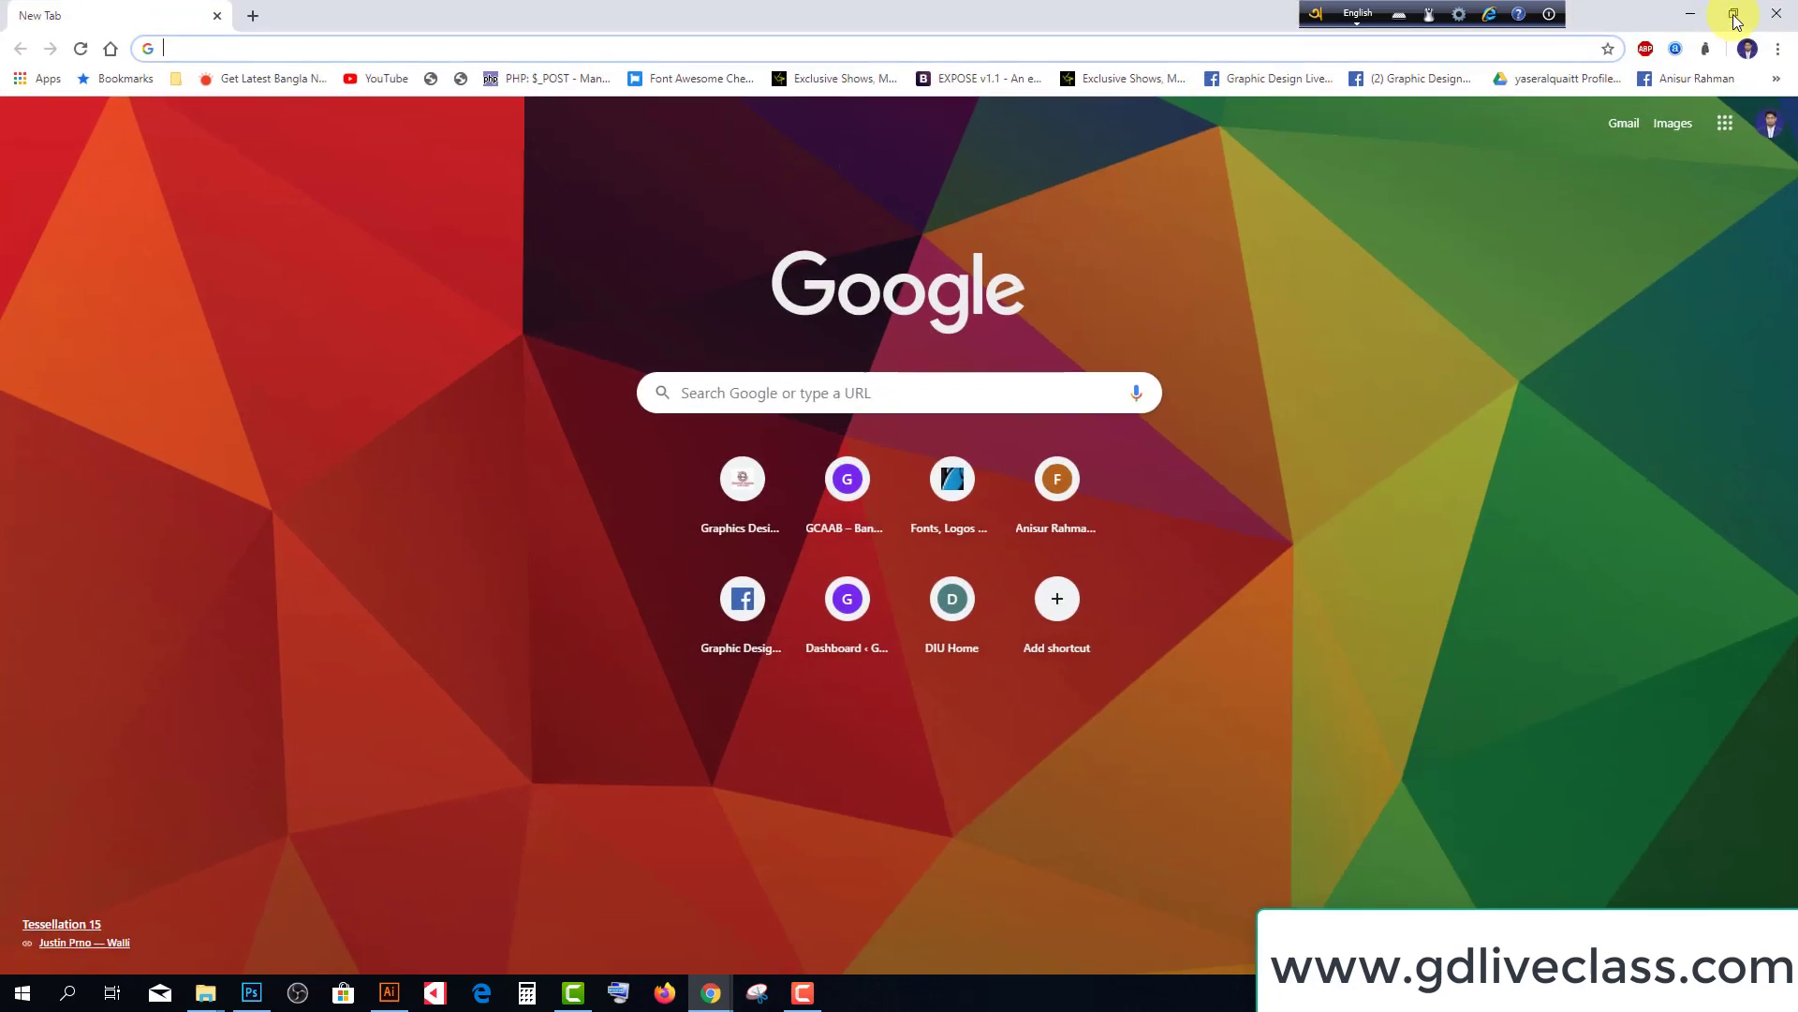
# Minimise the browser, Illustrator and font folder windows, and close the Downloads folder
pyautogui.click(1776, 13)
pyautogui.click(1701, 14)
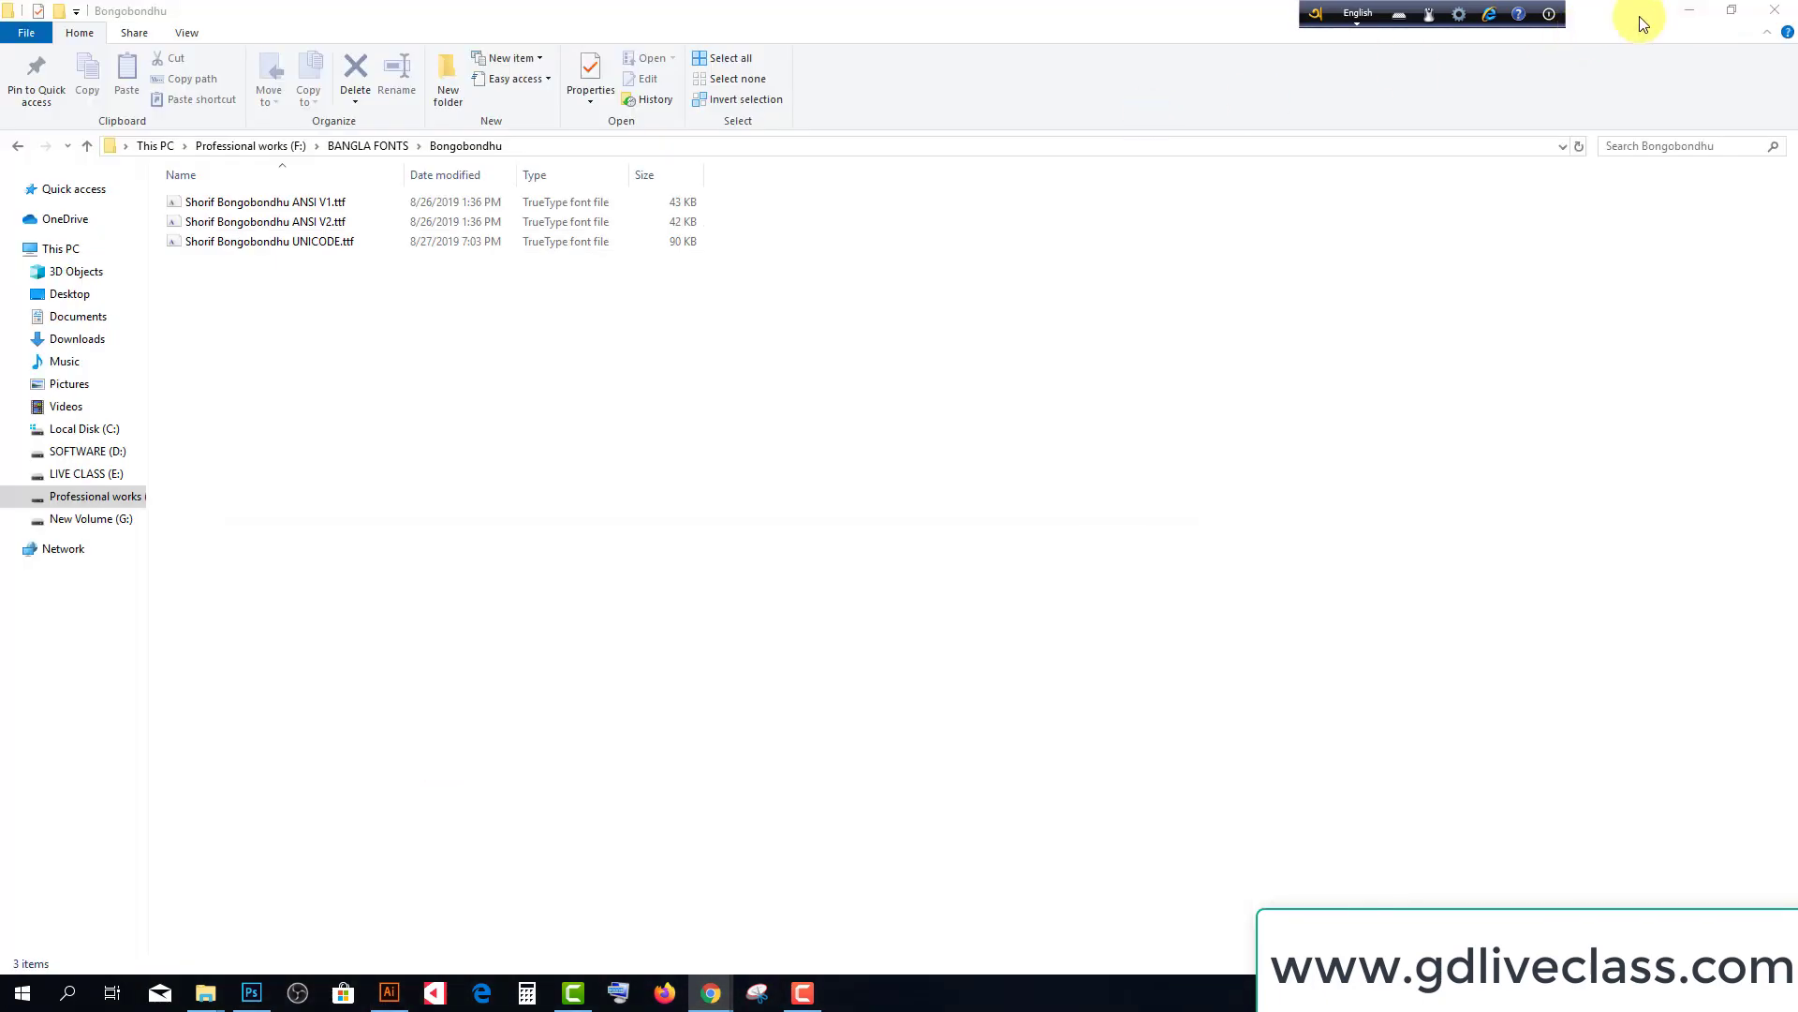
pyautogui.click(1686, 11)
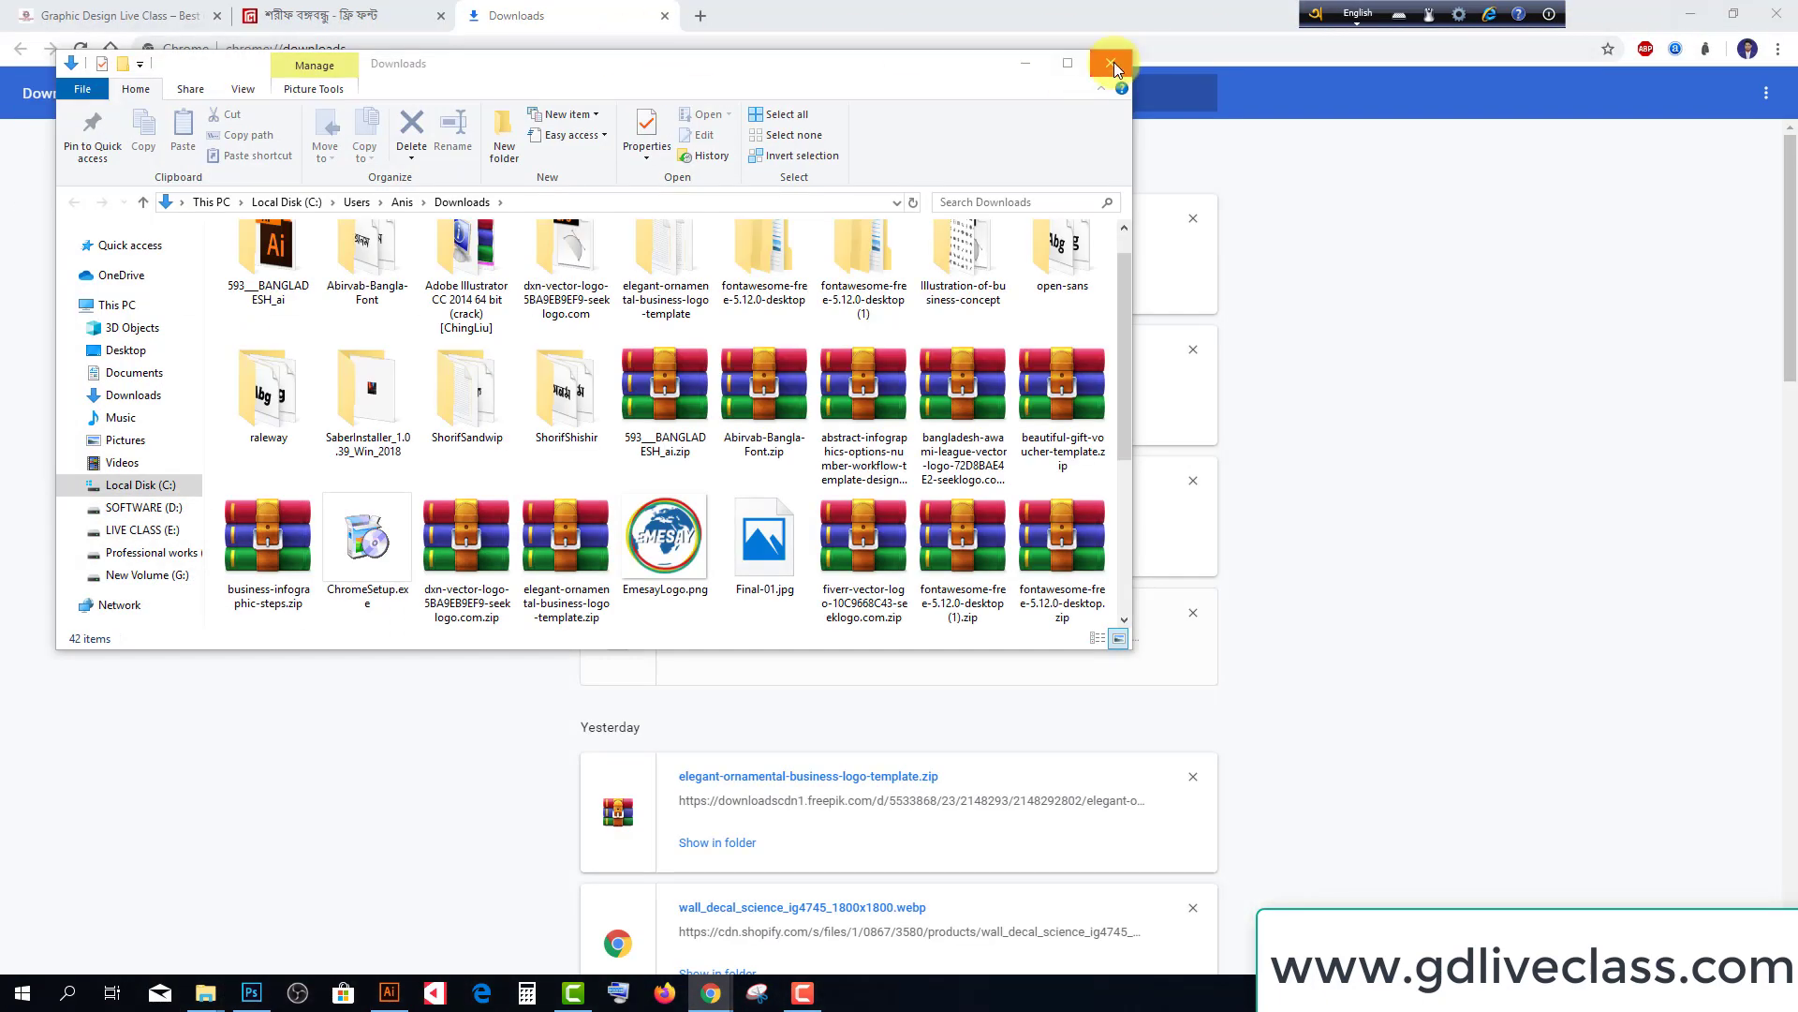
pyautogui.click(1111, 63)
# In a new Chrome tab, search Google for 'bengal font'
pyautogui.click(700, 16)
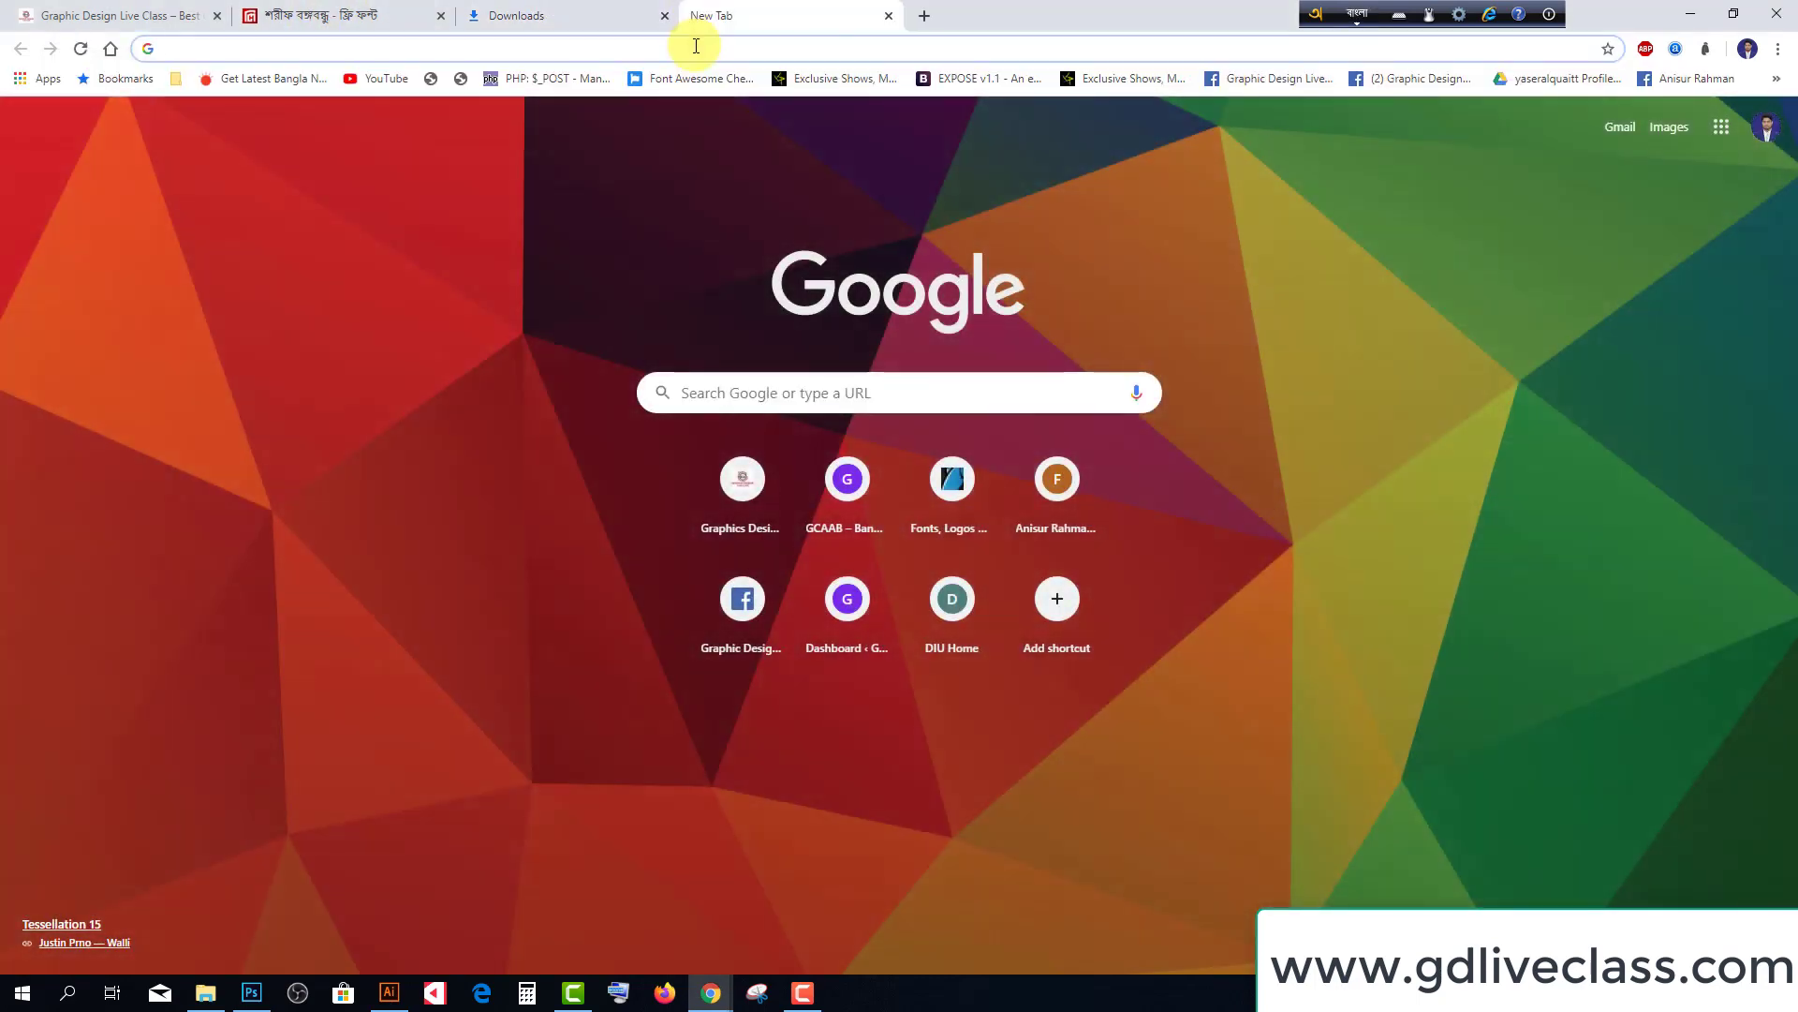
pyautogui.write('e')
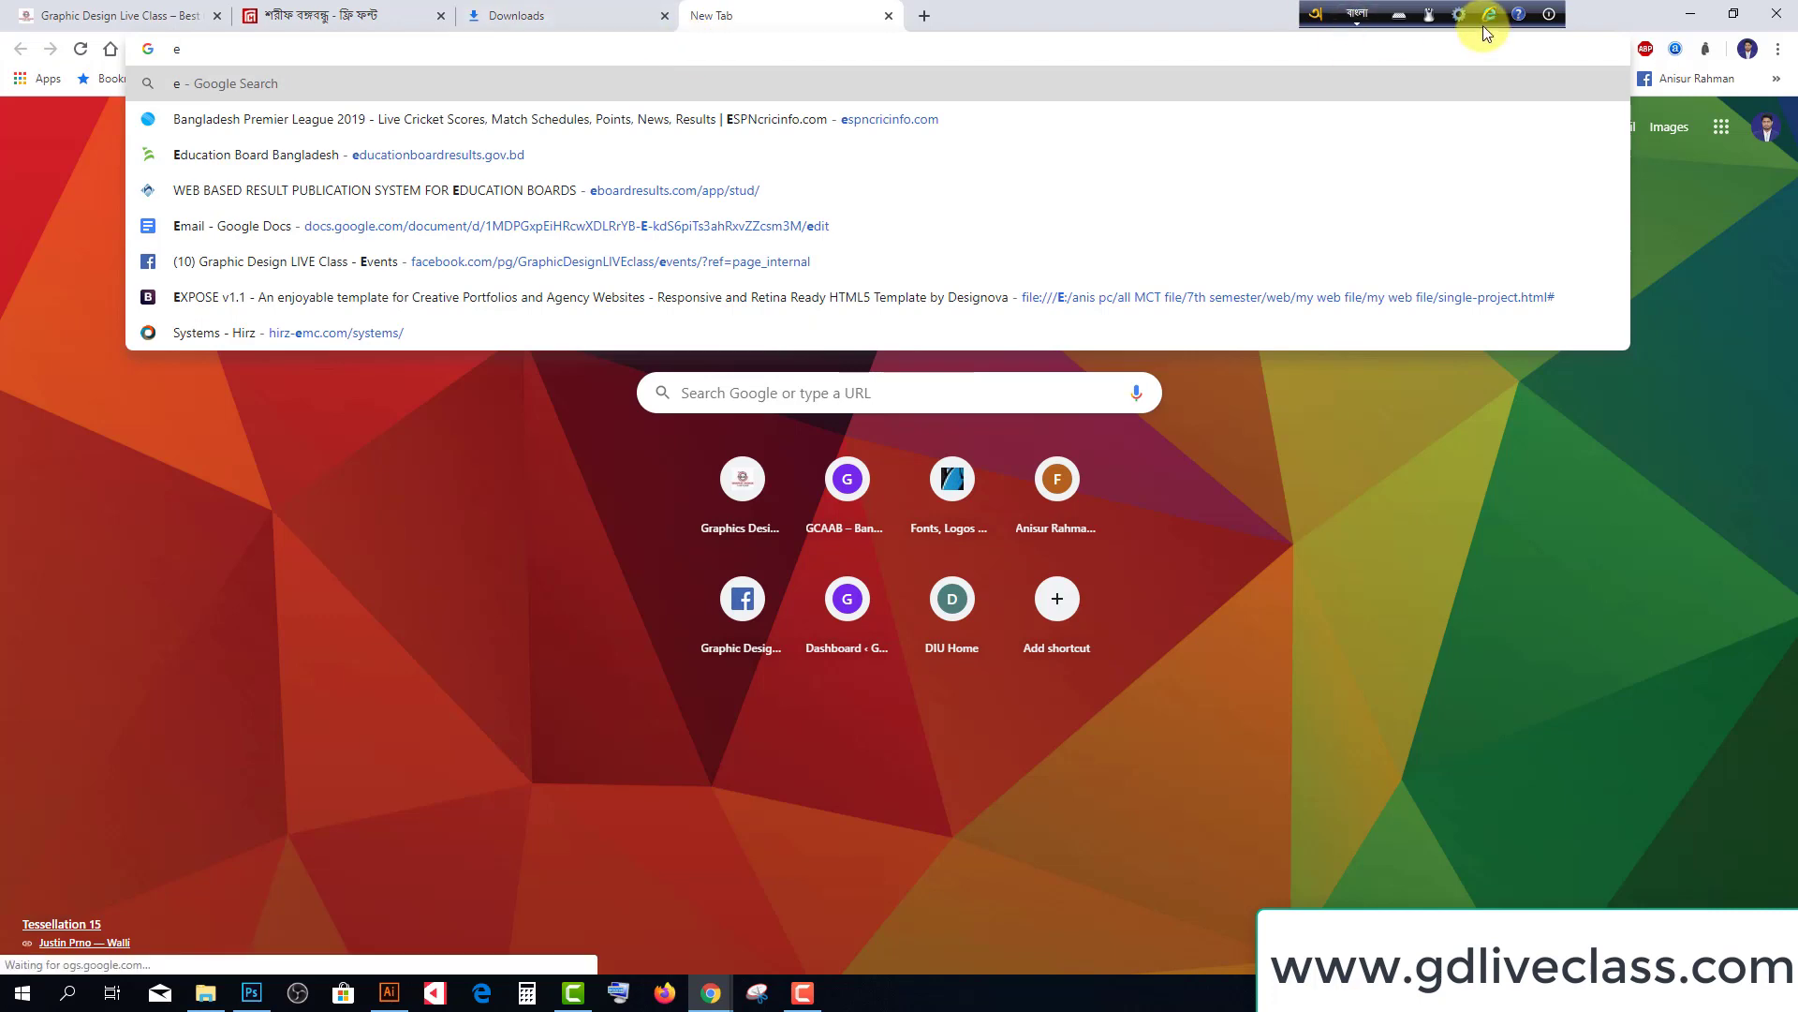
pyautogui.click(1357, 13)
pyautogui.click(688, 53)
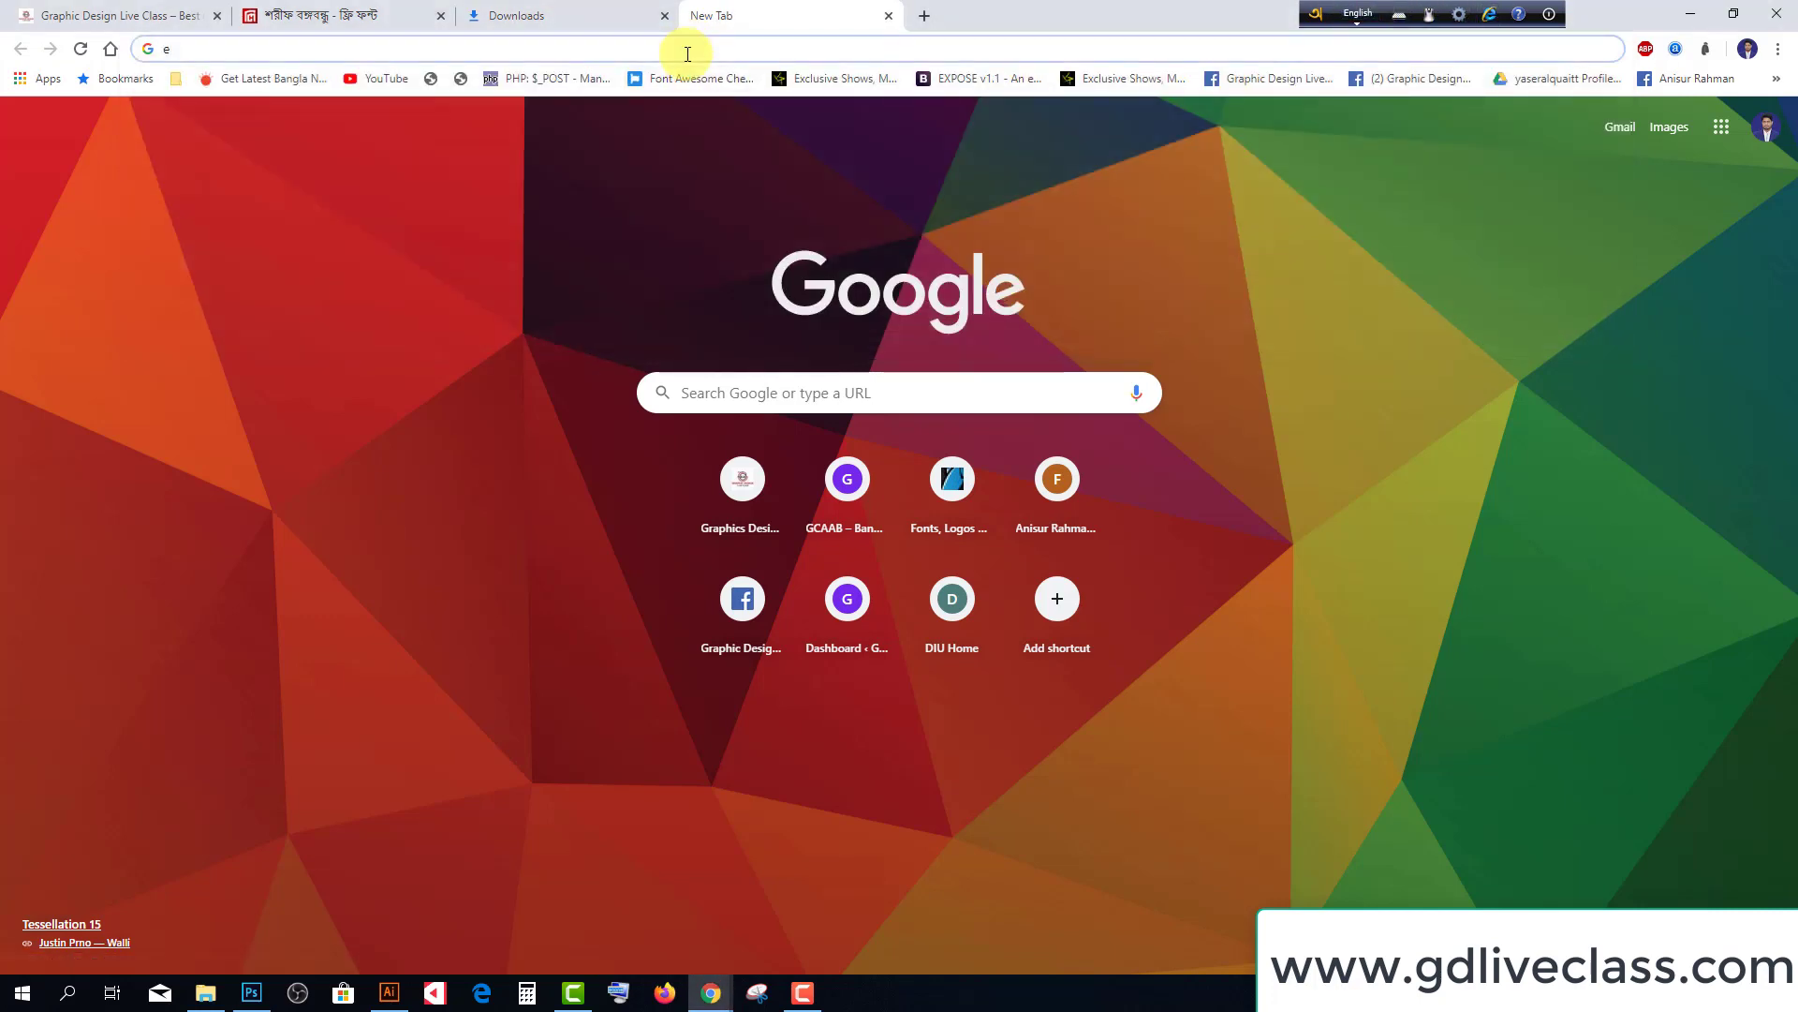
pyautogui.press('BackSpace')
pyautogui.write('ben')
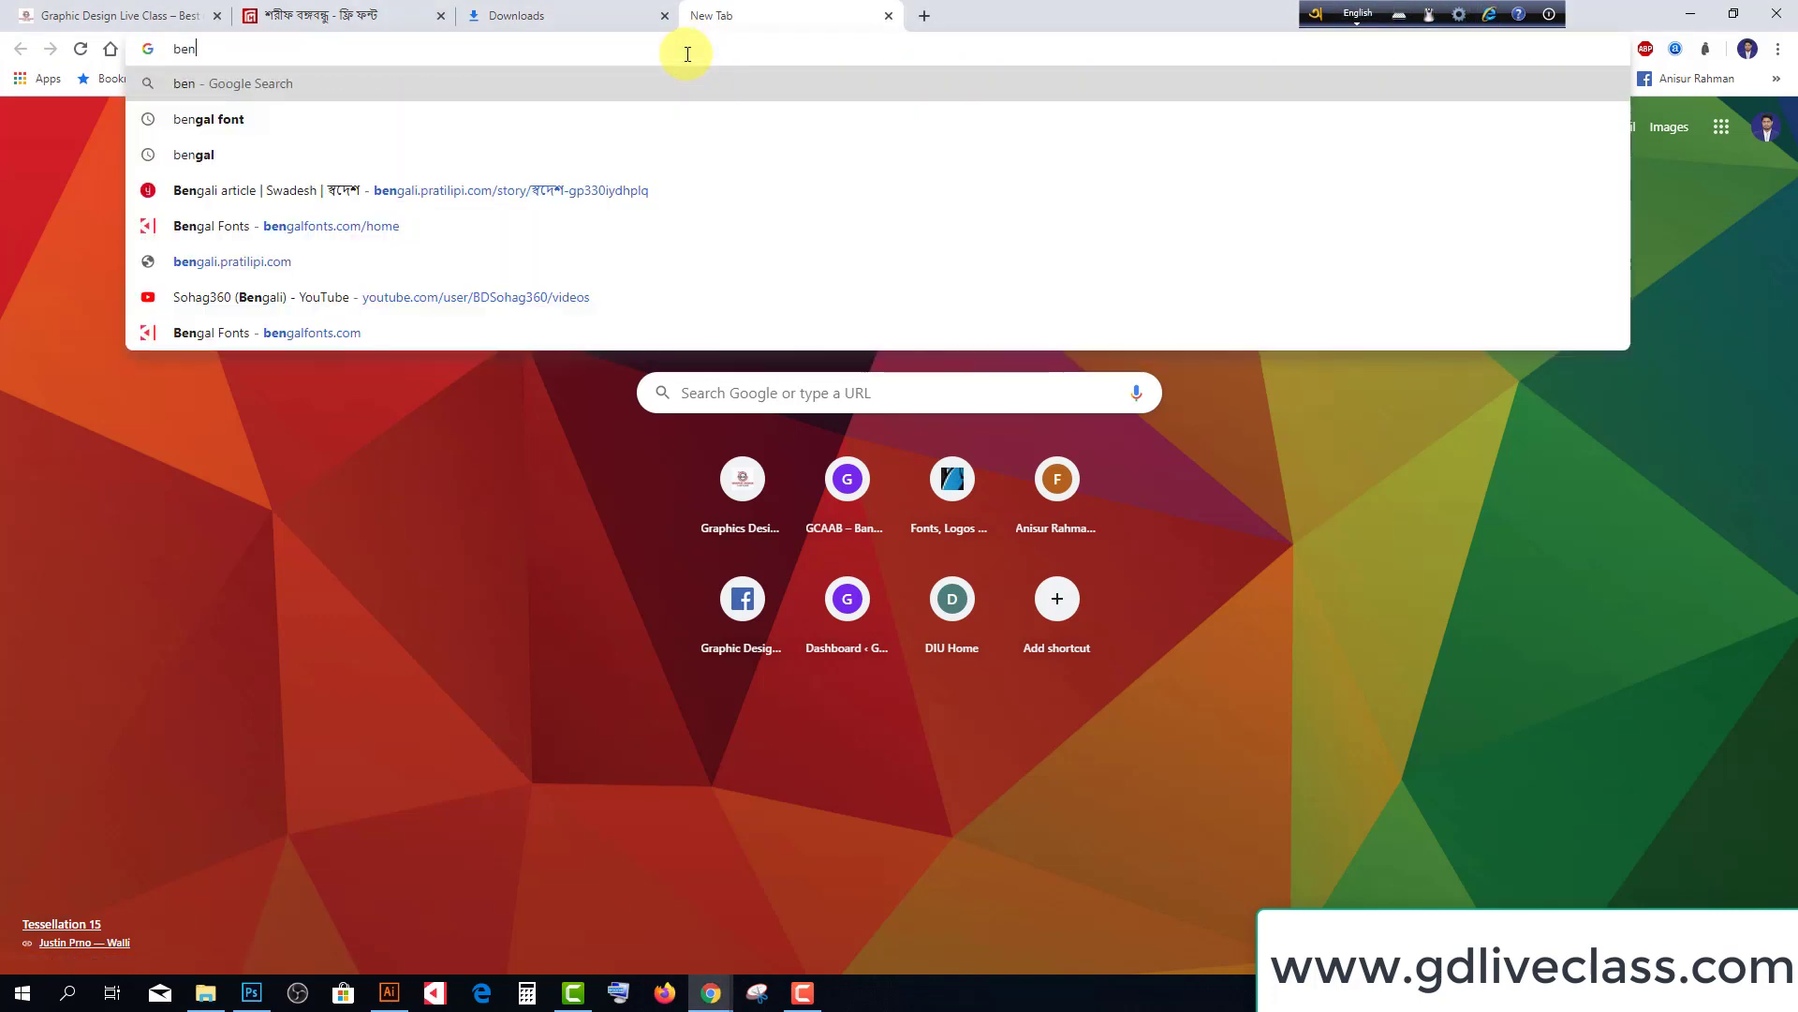
pyautogui.click(187, 119)
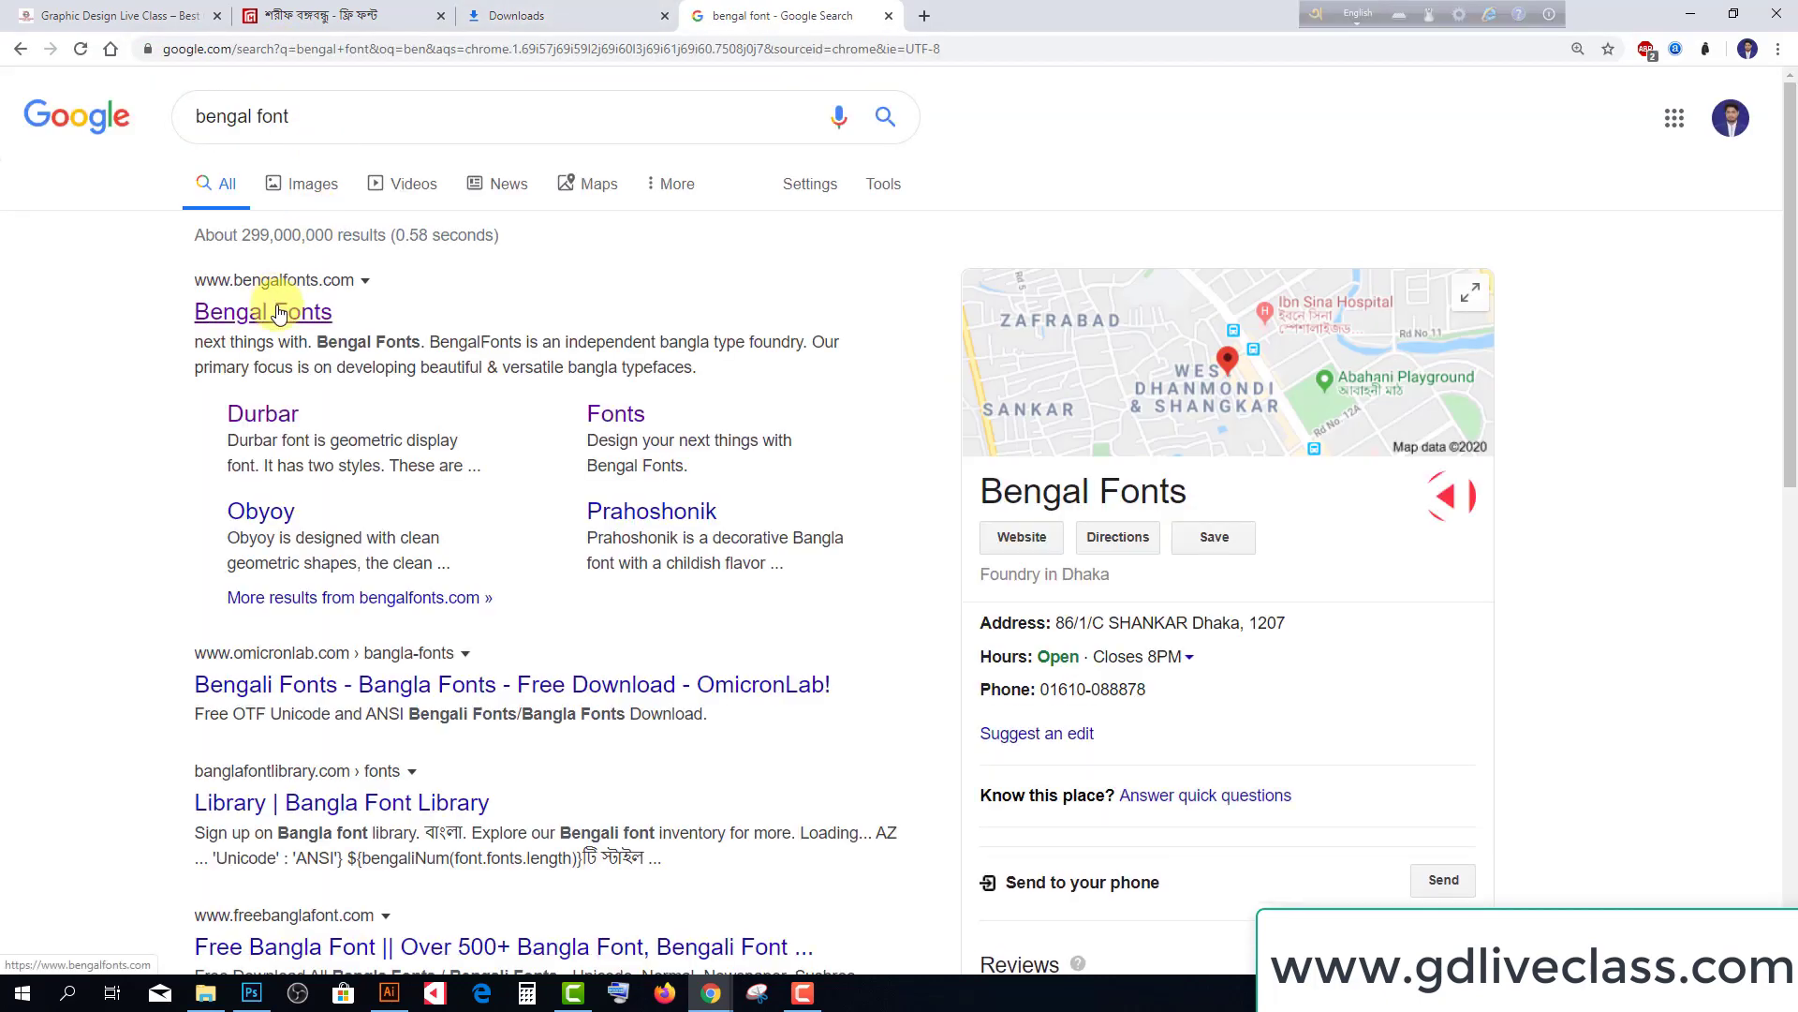
# Download and save the BengalFonts_V1.1.0.71.exe Windows installer from bengalfonts.com
pyautogui.click(278, 311)
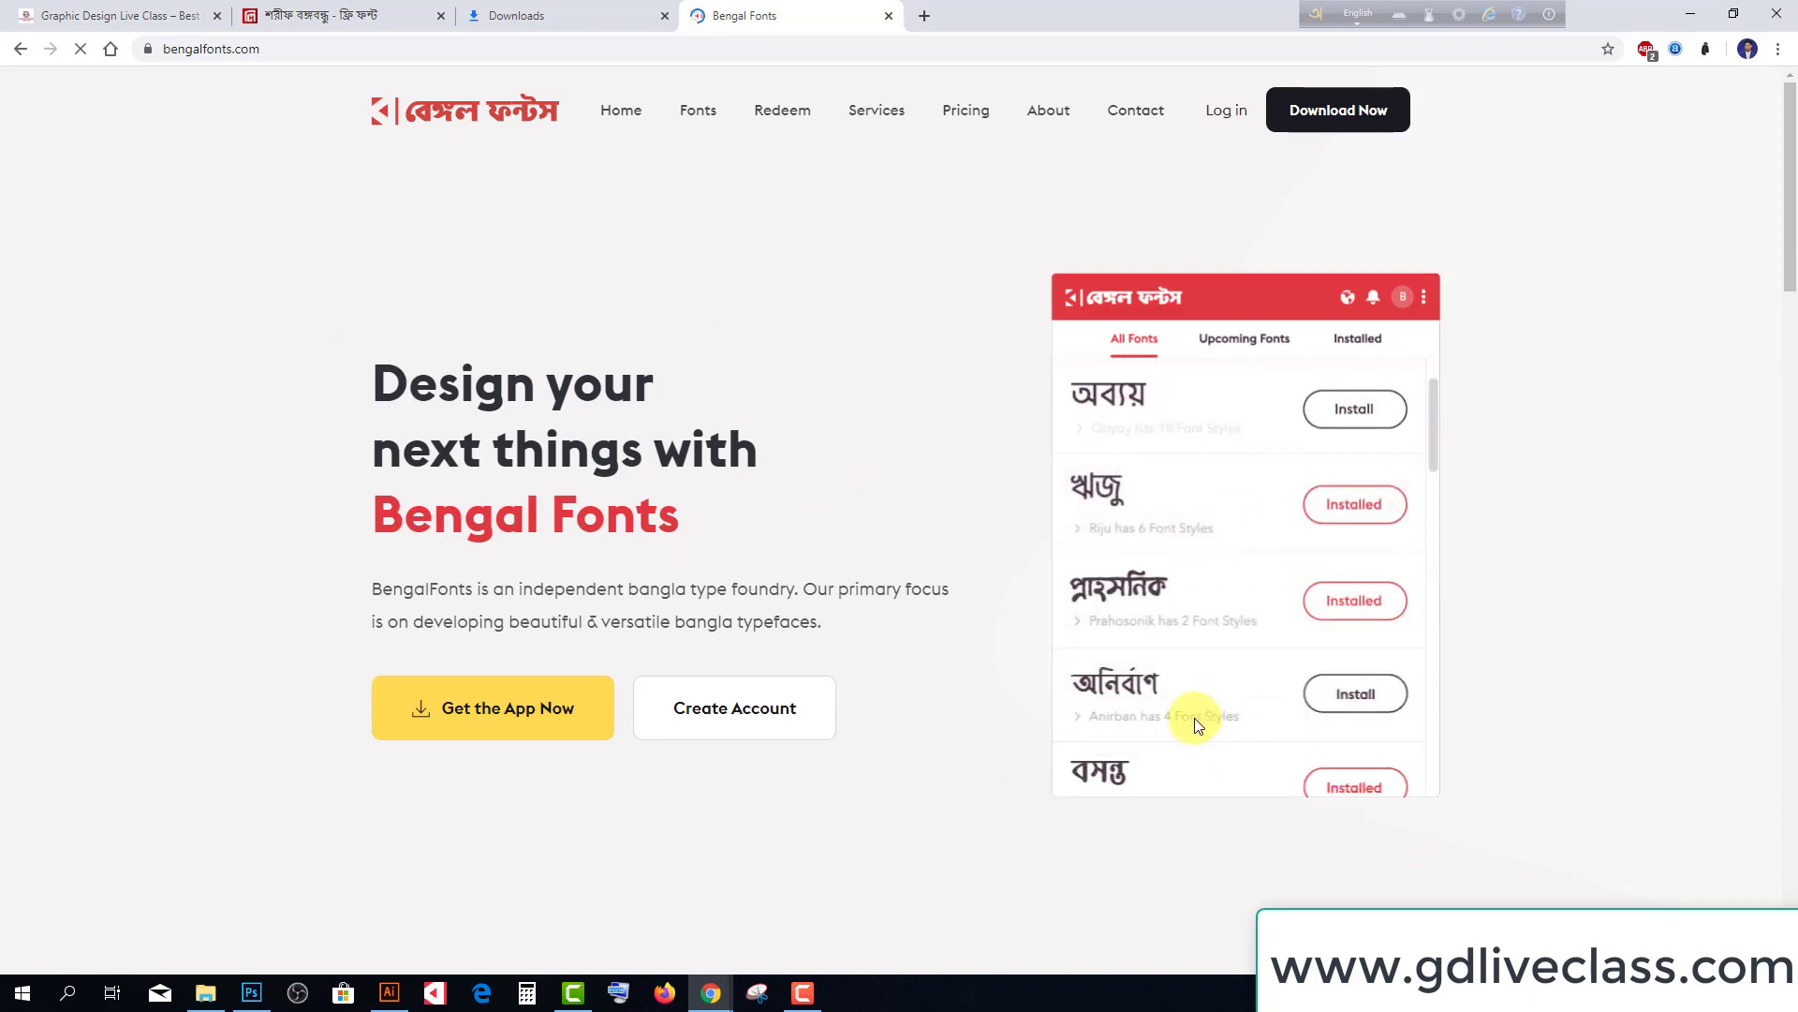
pyautogui.click(1323, 114)
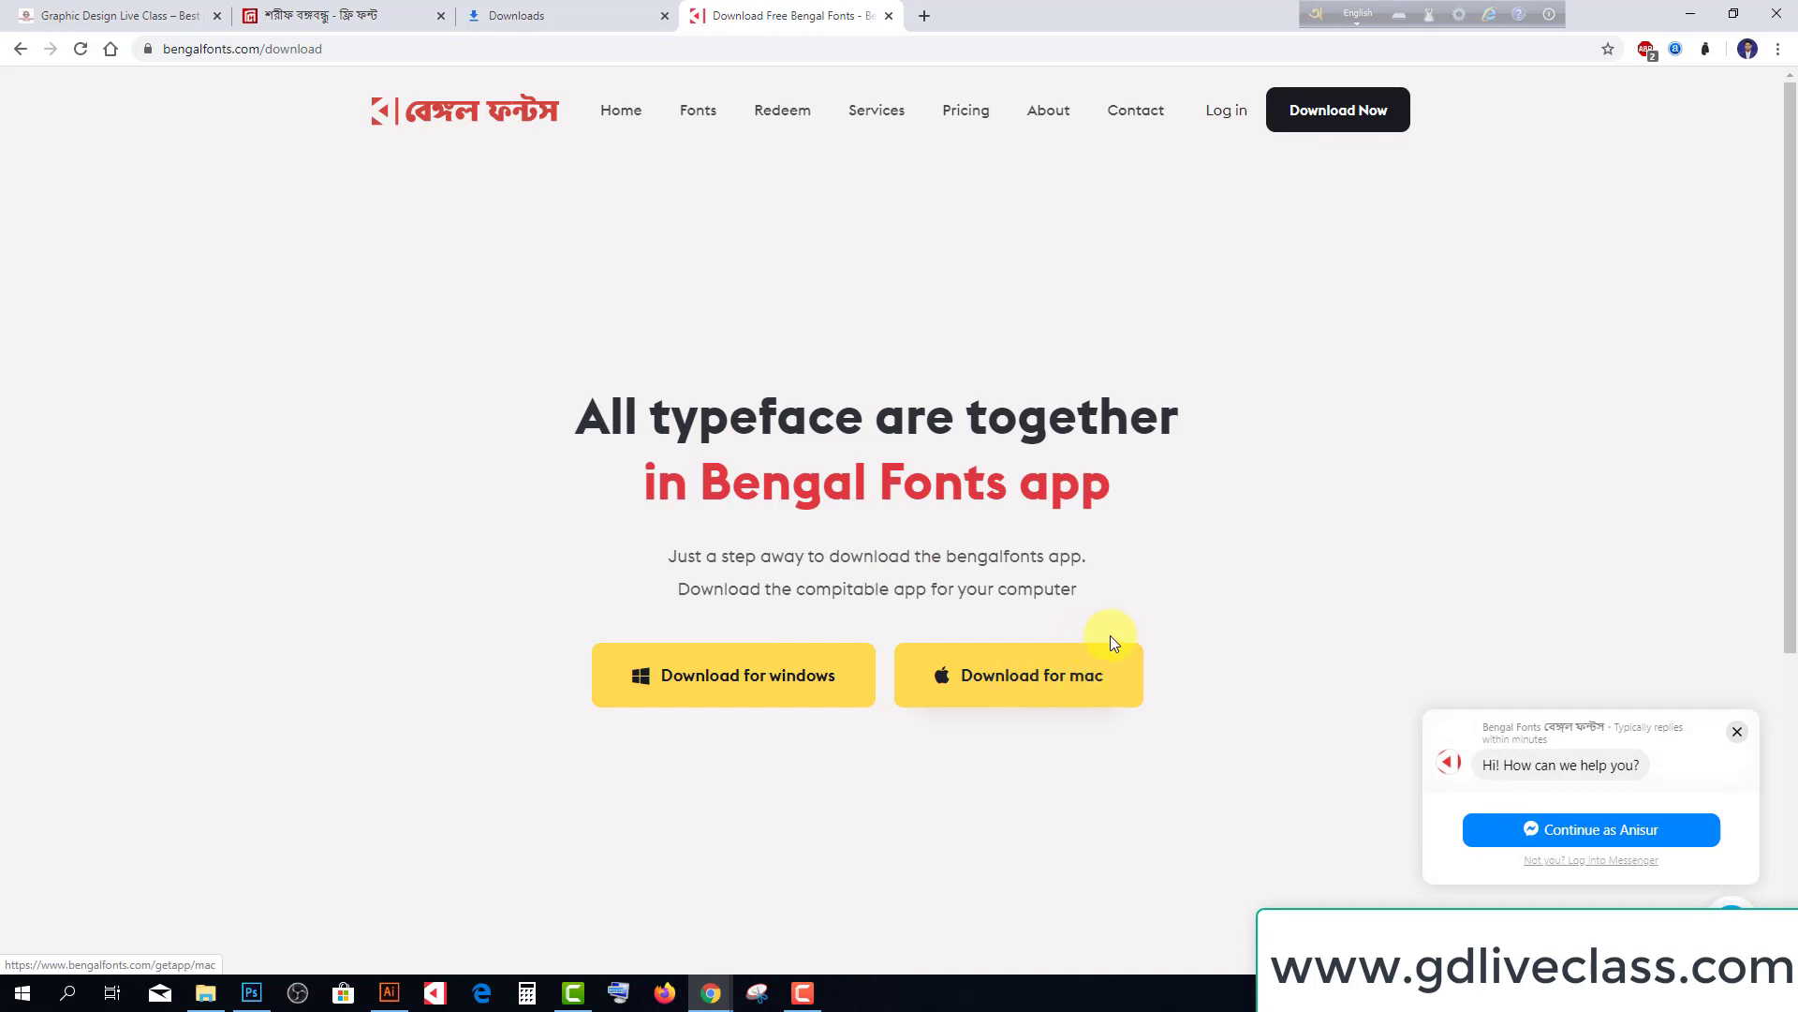
pyautogui.click(669, 683)
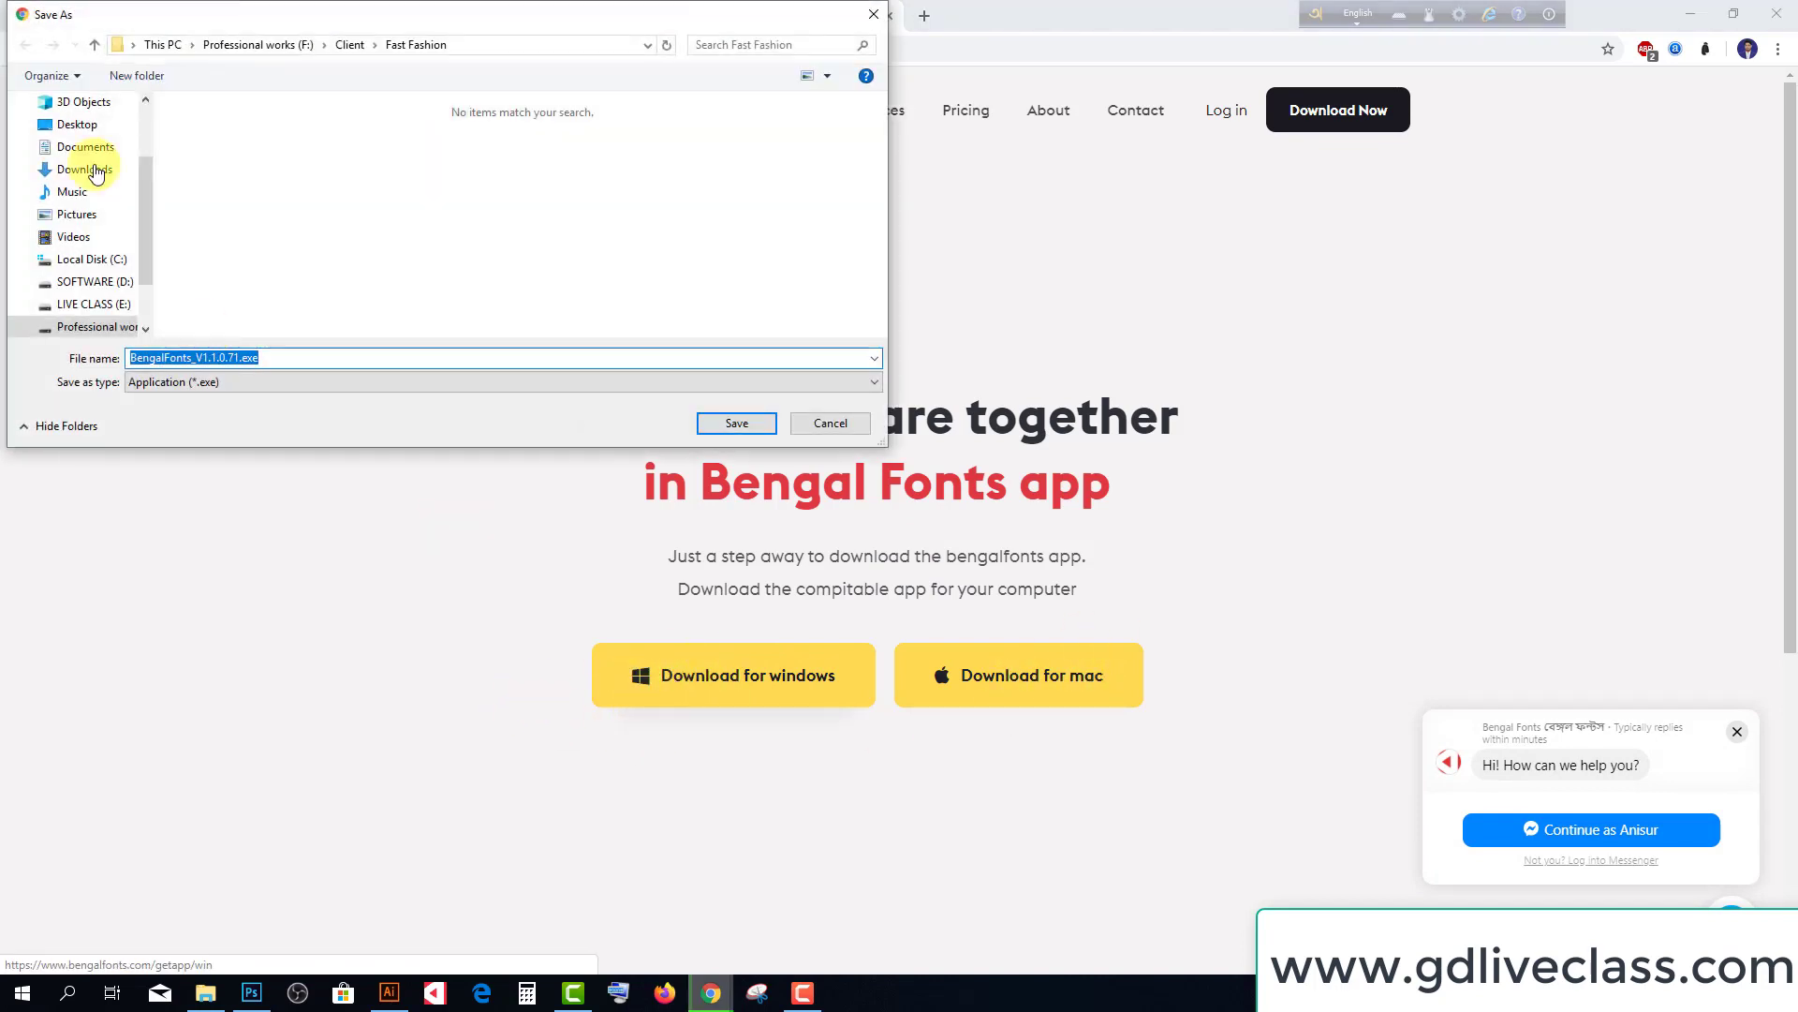
pyautogui.click(719, 418)
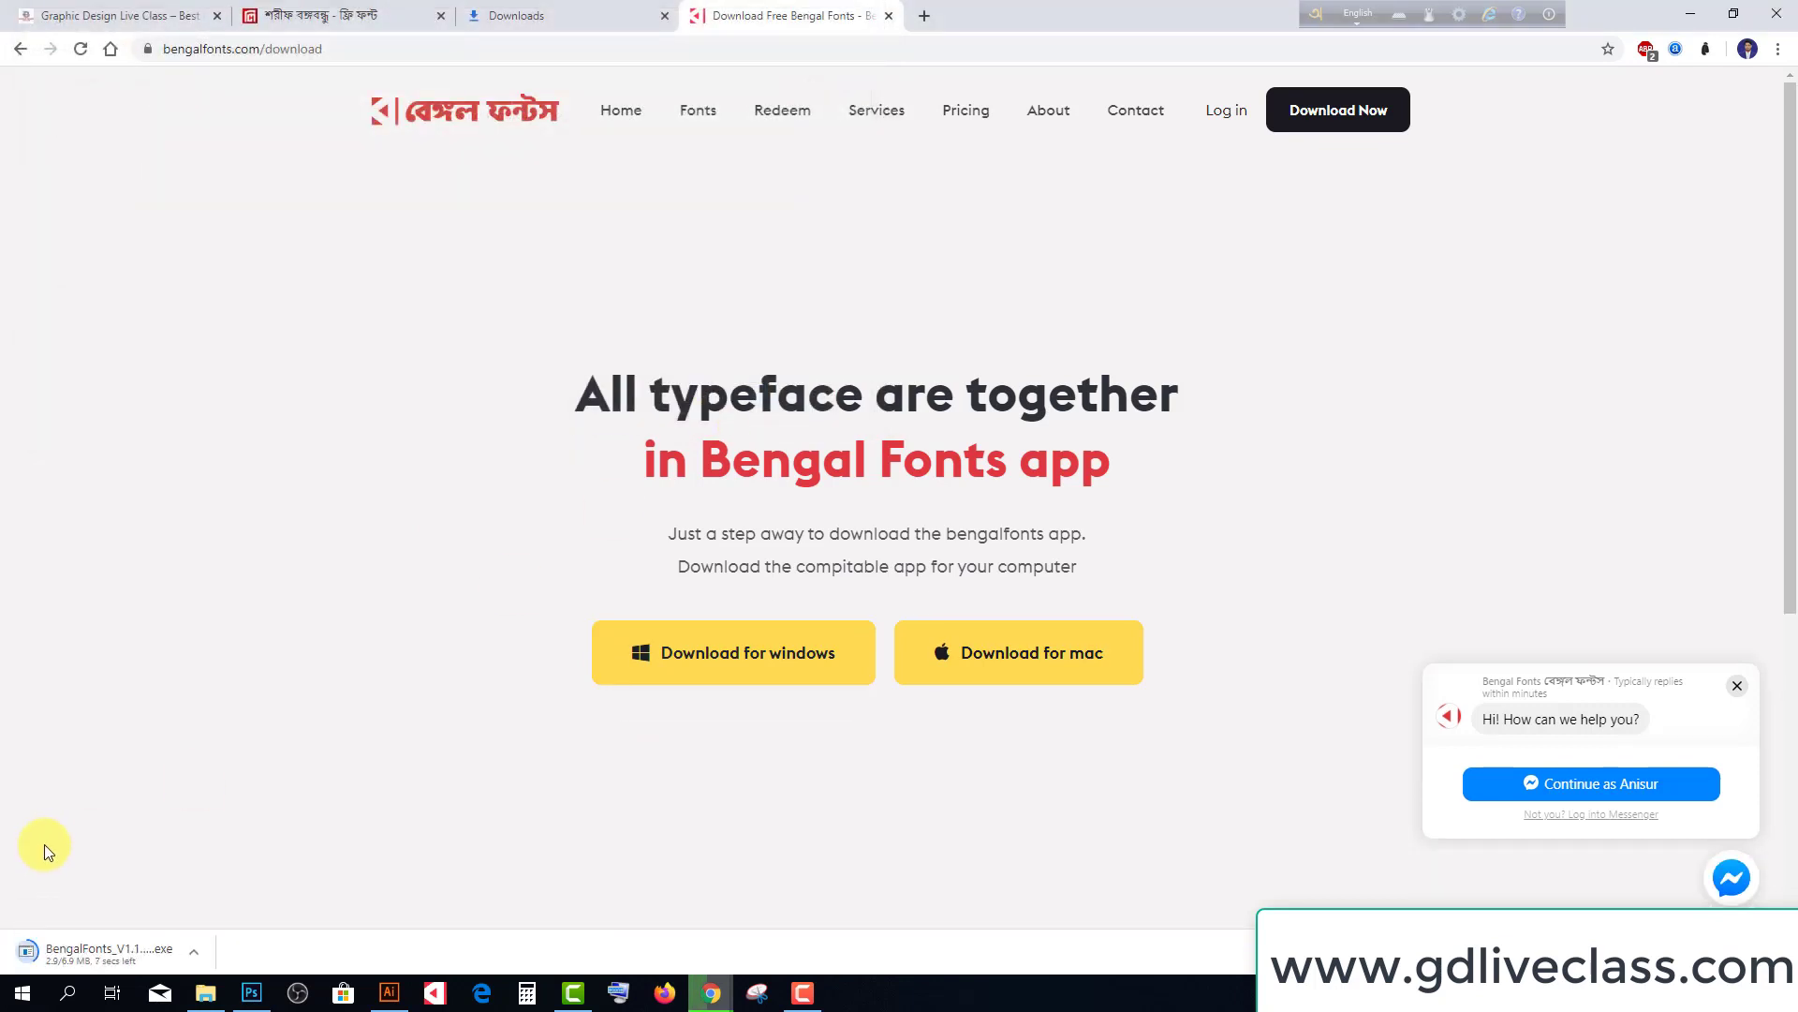
pyautogui.moveTo(403, 999)
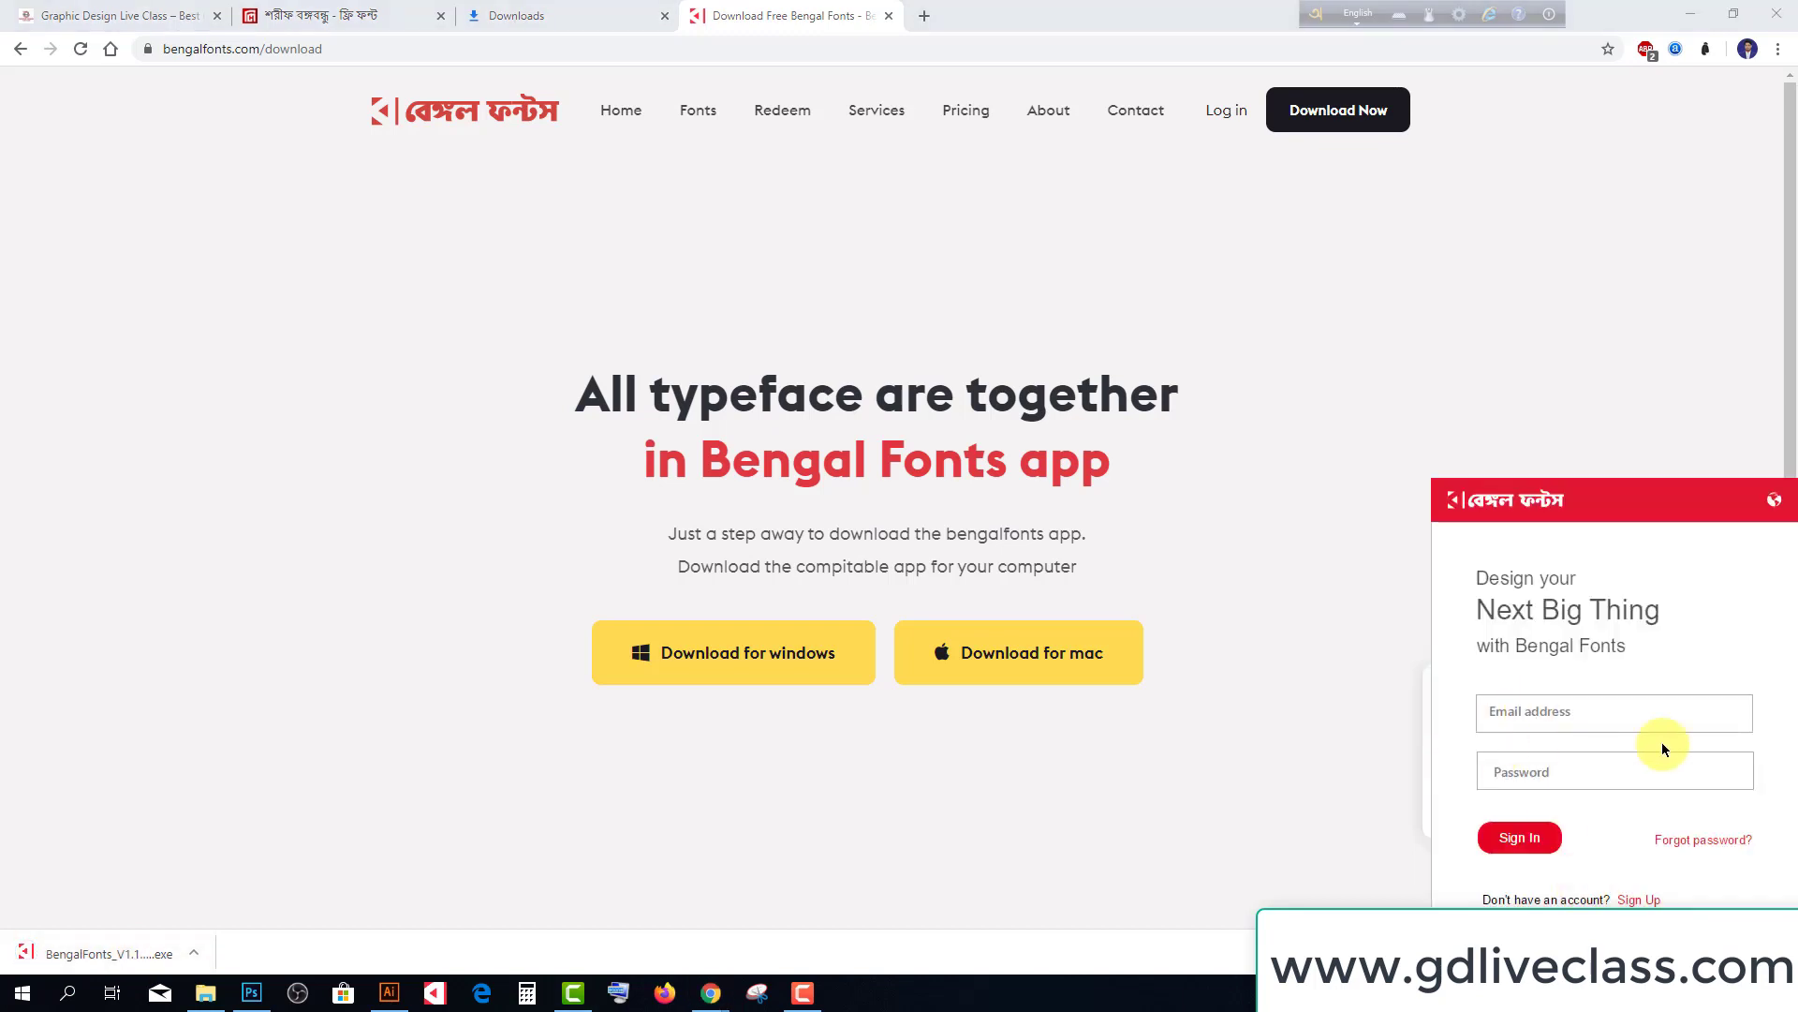
# Leave the Bengal Fonts sign-in form and go to creating a new account
pyautogui.click(1520, 721)
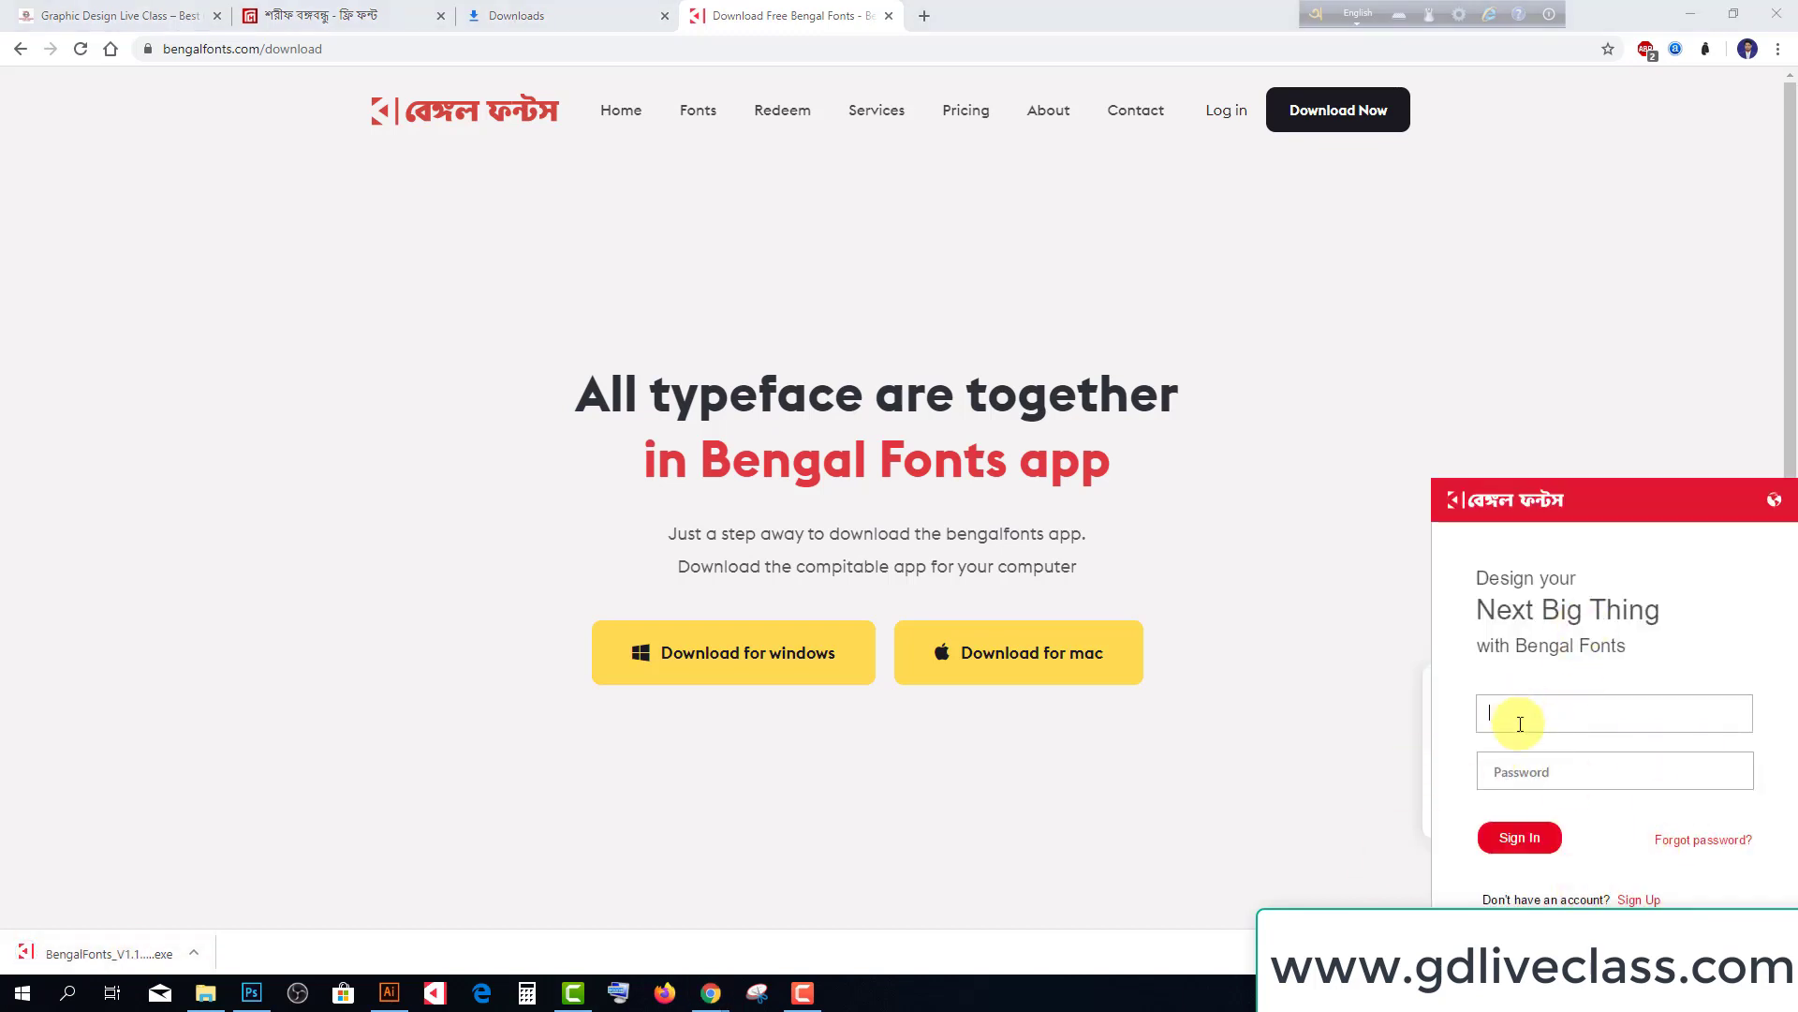
pyautogui.click(1549, 765)
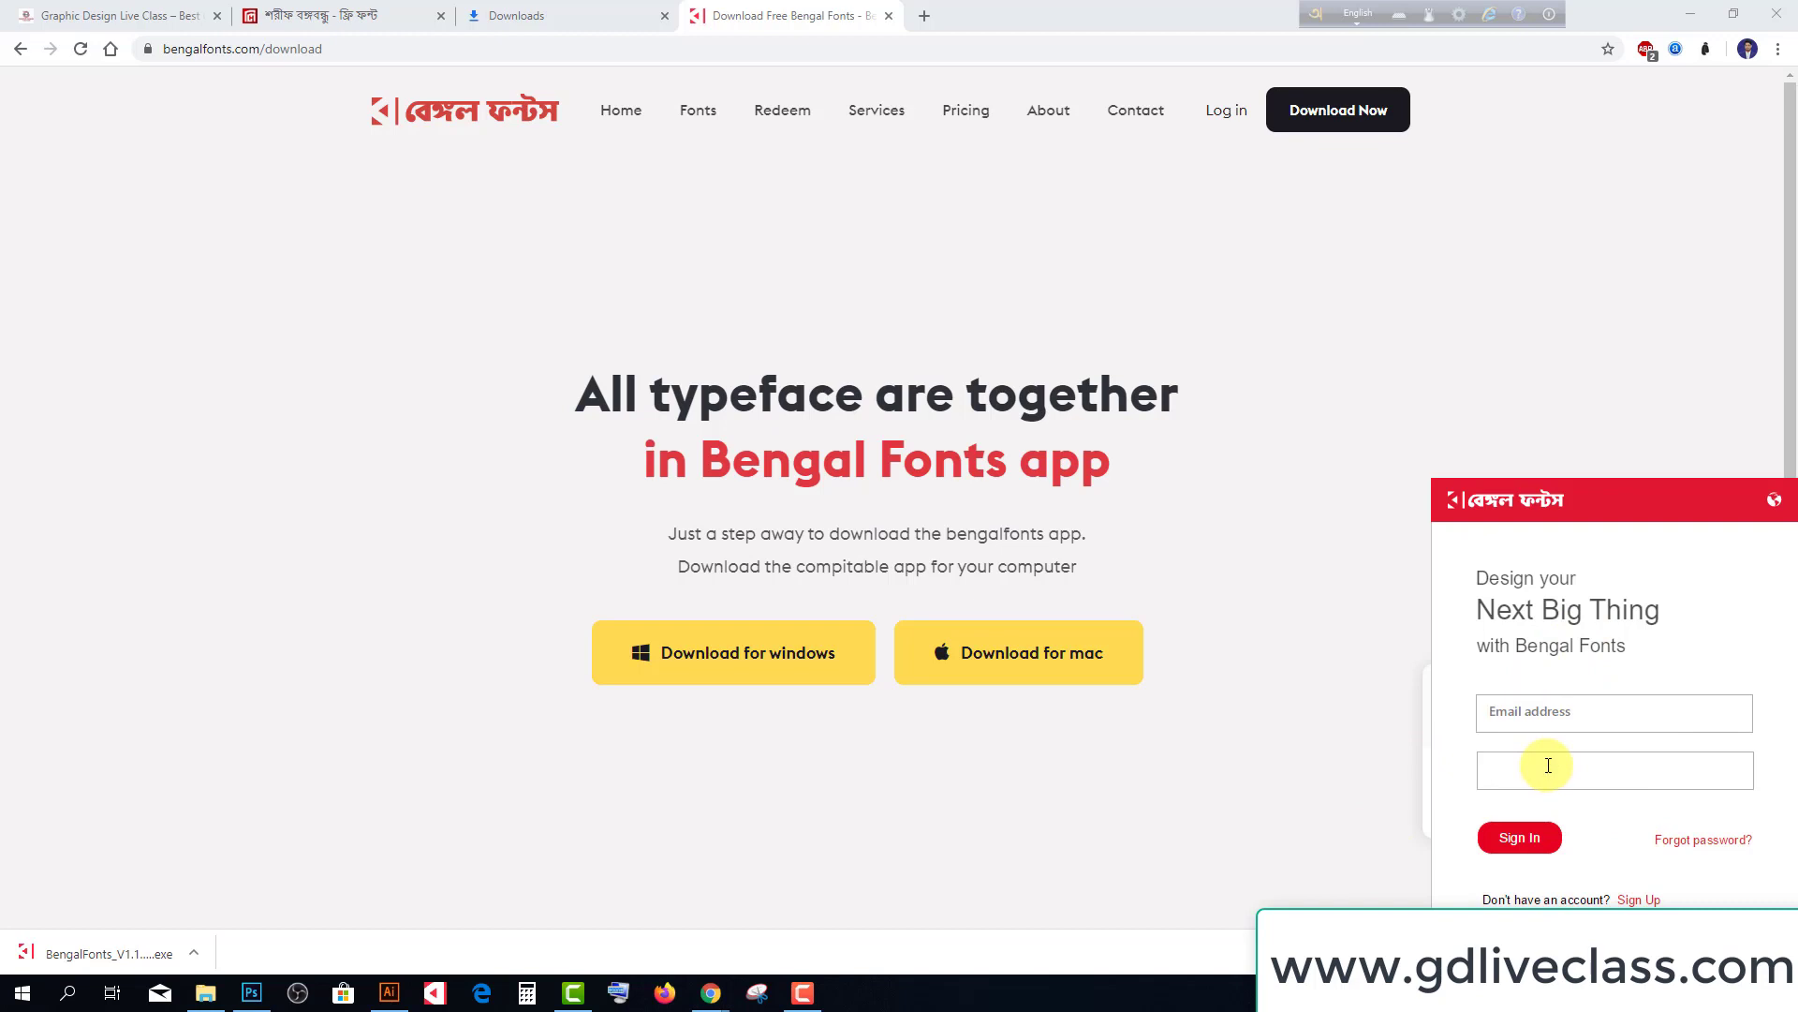
pyautogui.click(1630, 901)
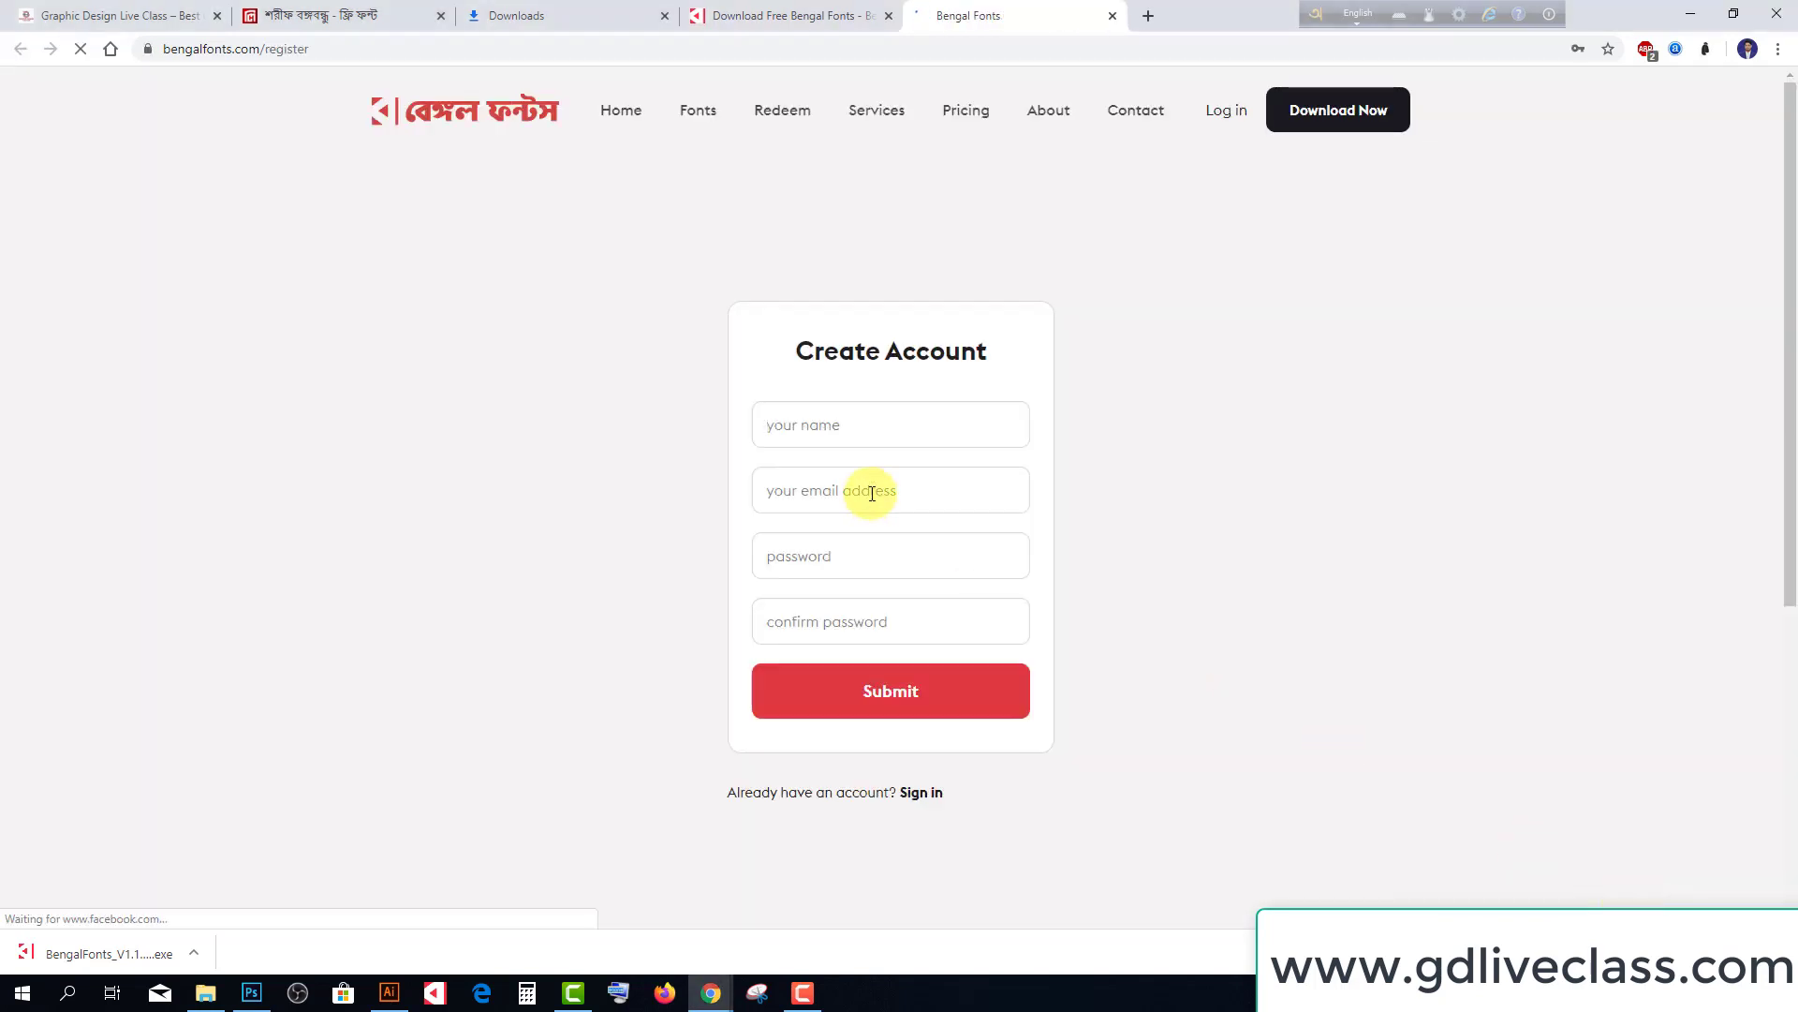
# Enter the account holder's name in the Create Account form
pyautogui.click(839, 426)
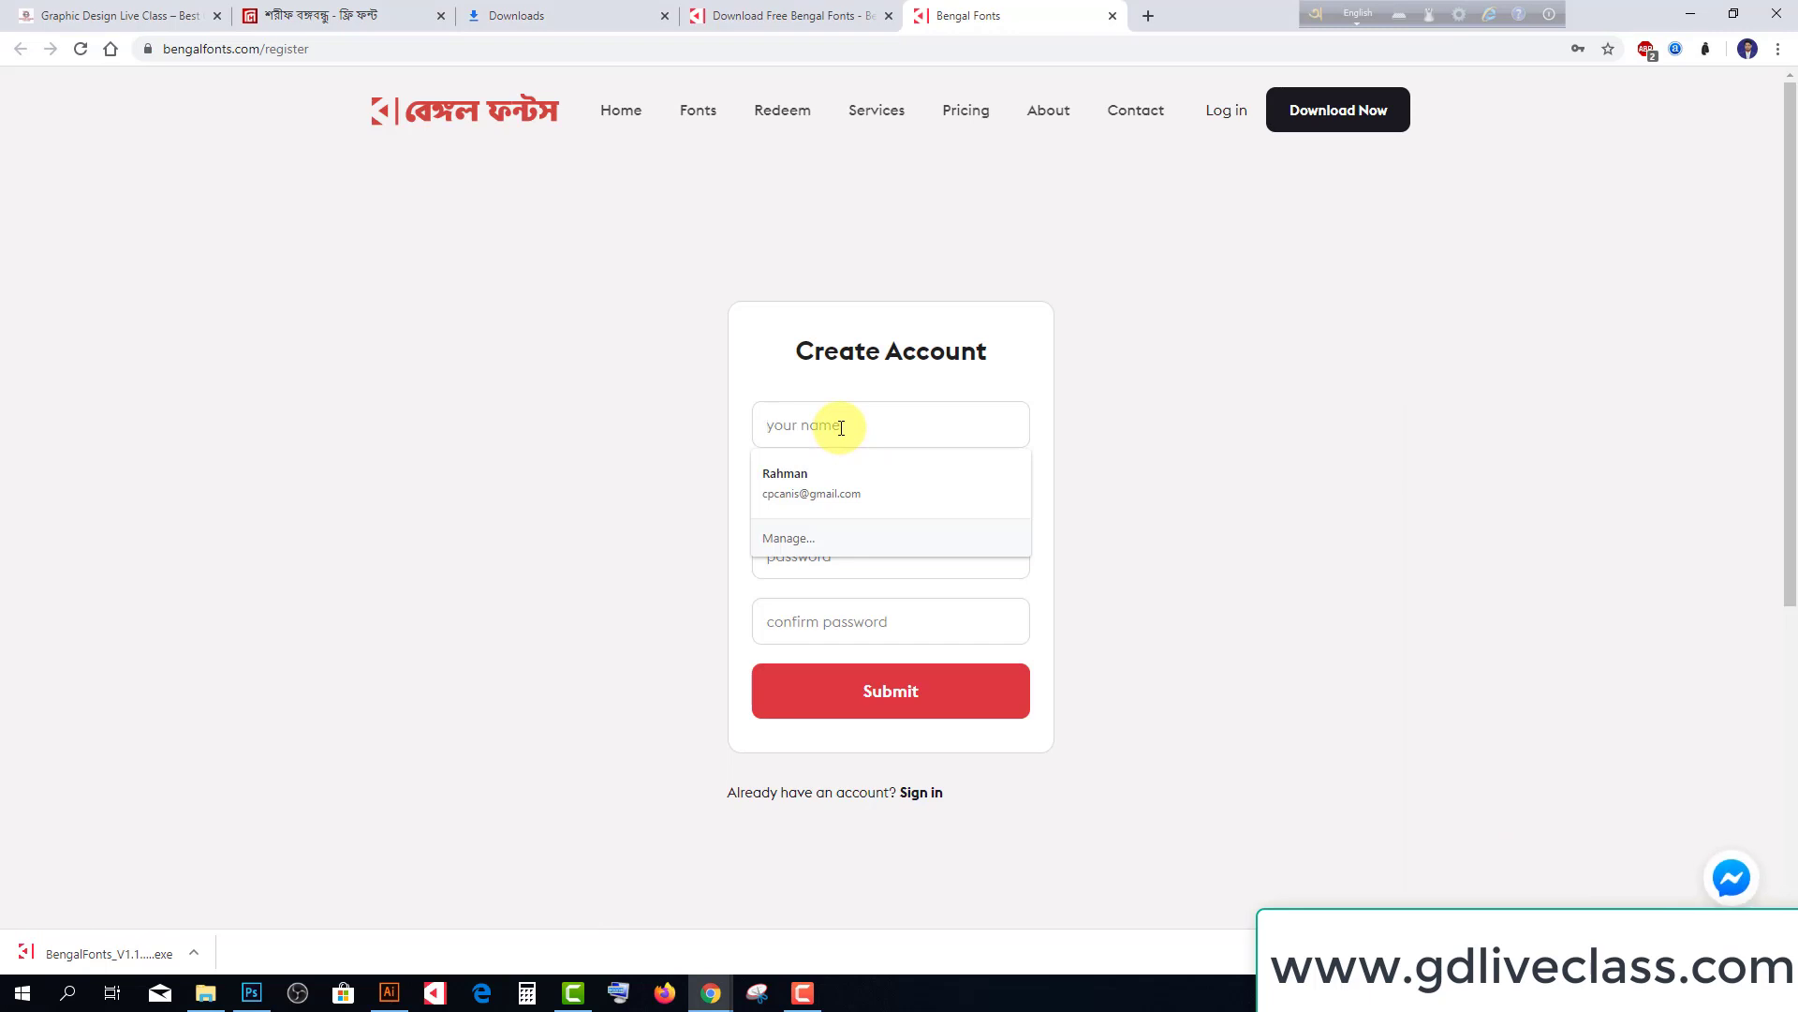
pyautogui.write('anisu')
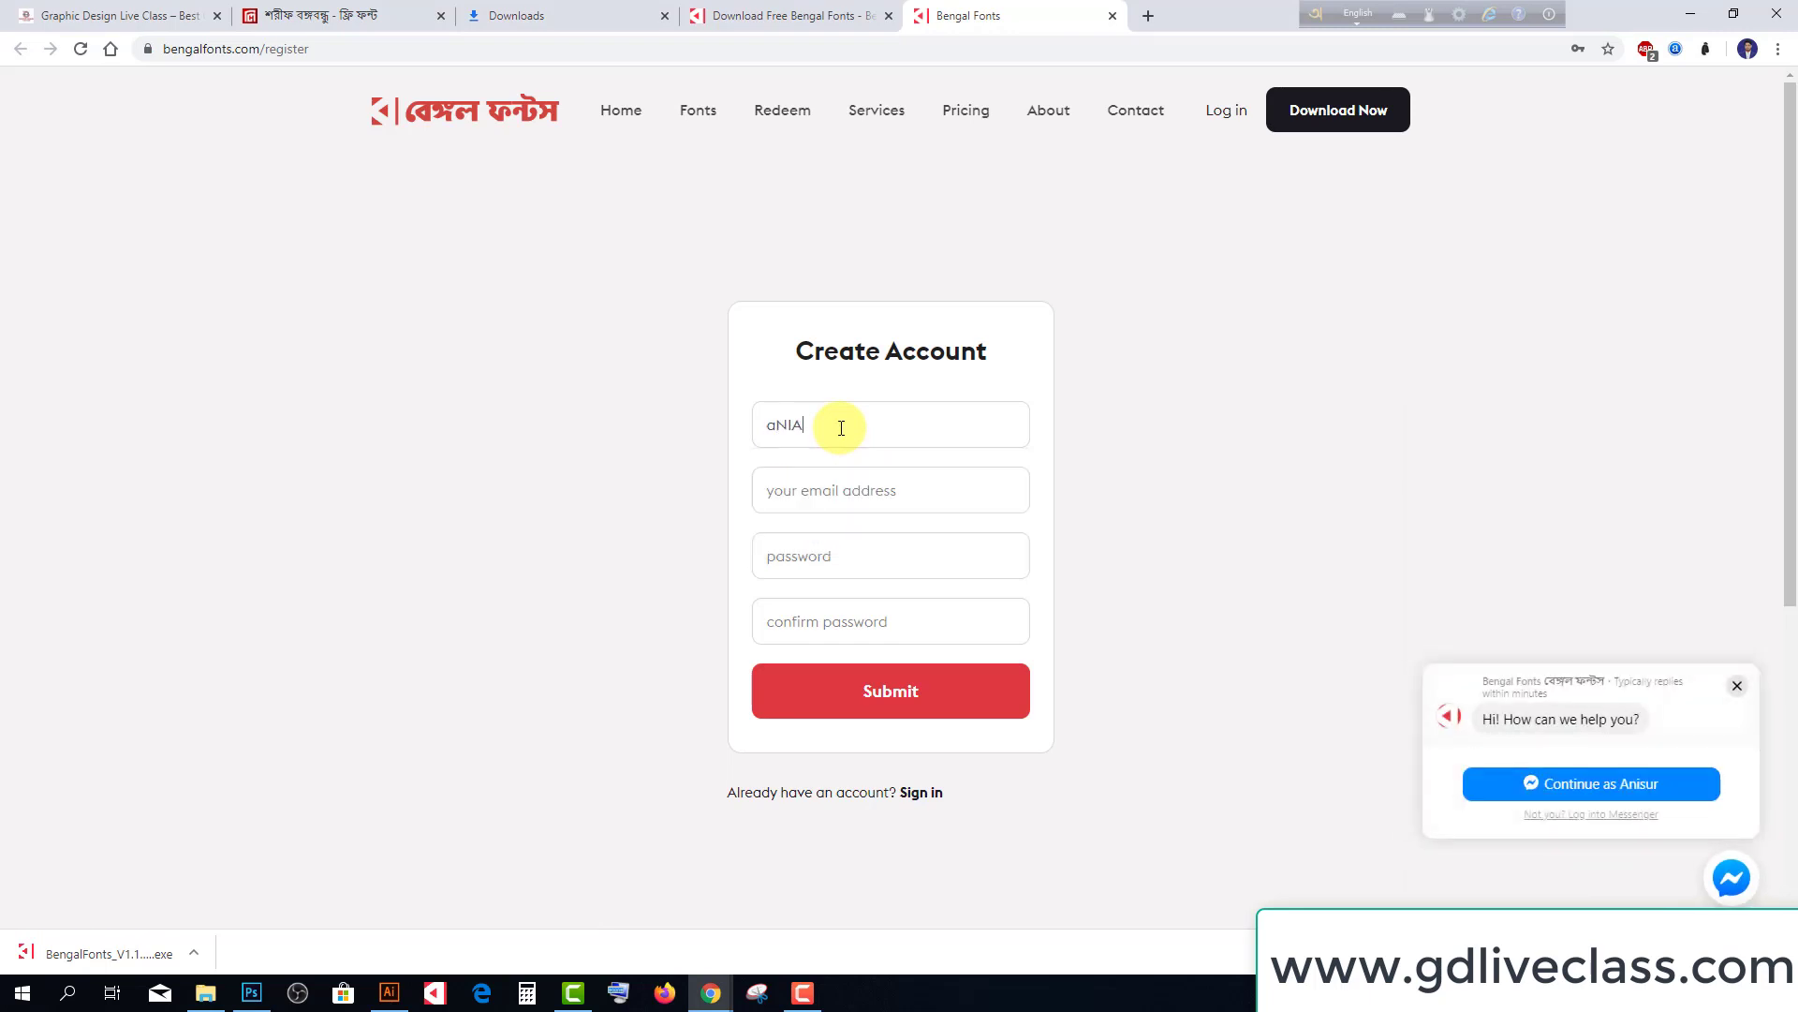
pyautogui.press('BackSpace')
pyautogui.press('BackSpace')
pyautogui.press('BackSpace')
pyautogui.press('BackSpace')
pyautogui.press('BackSpace')
pyautogui.write('A')
pyautogui.press('BackSpace')
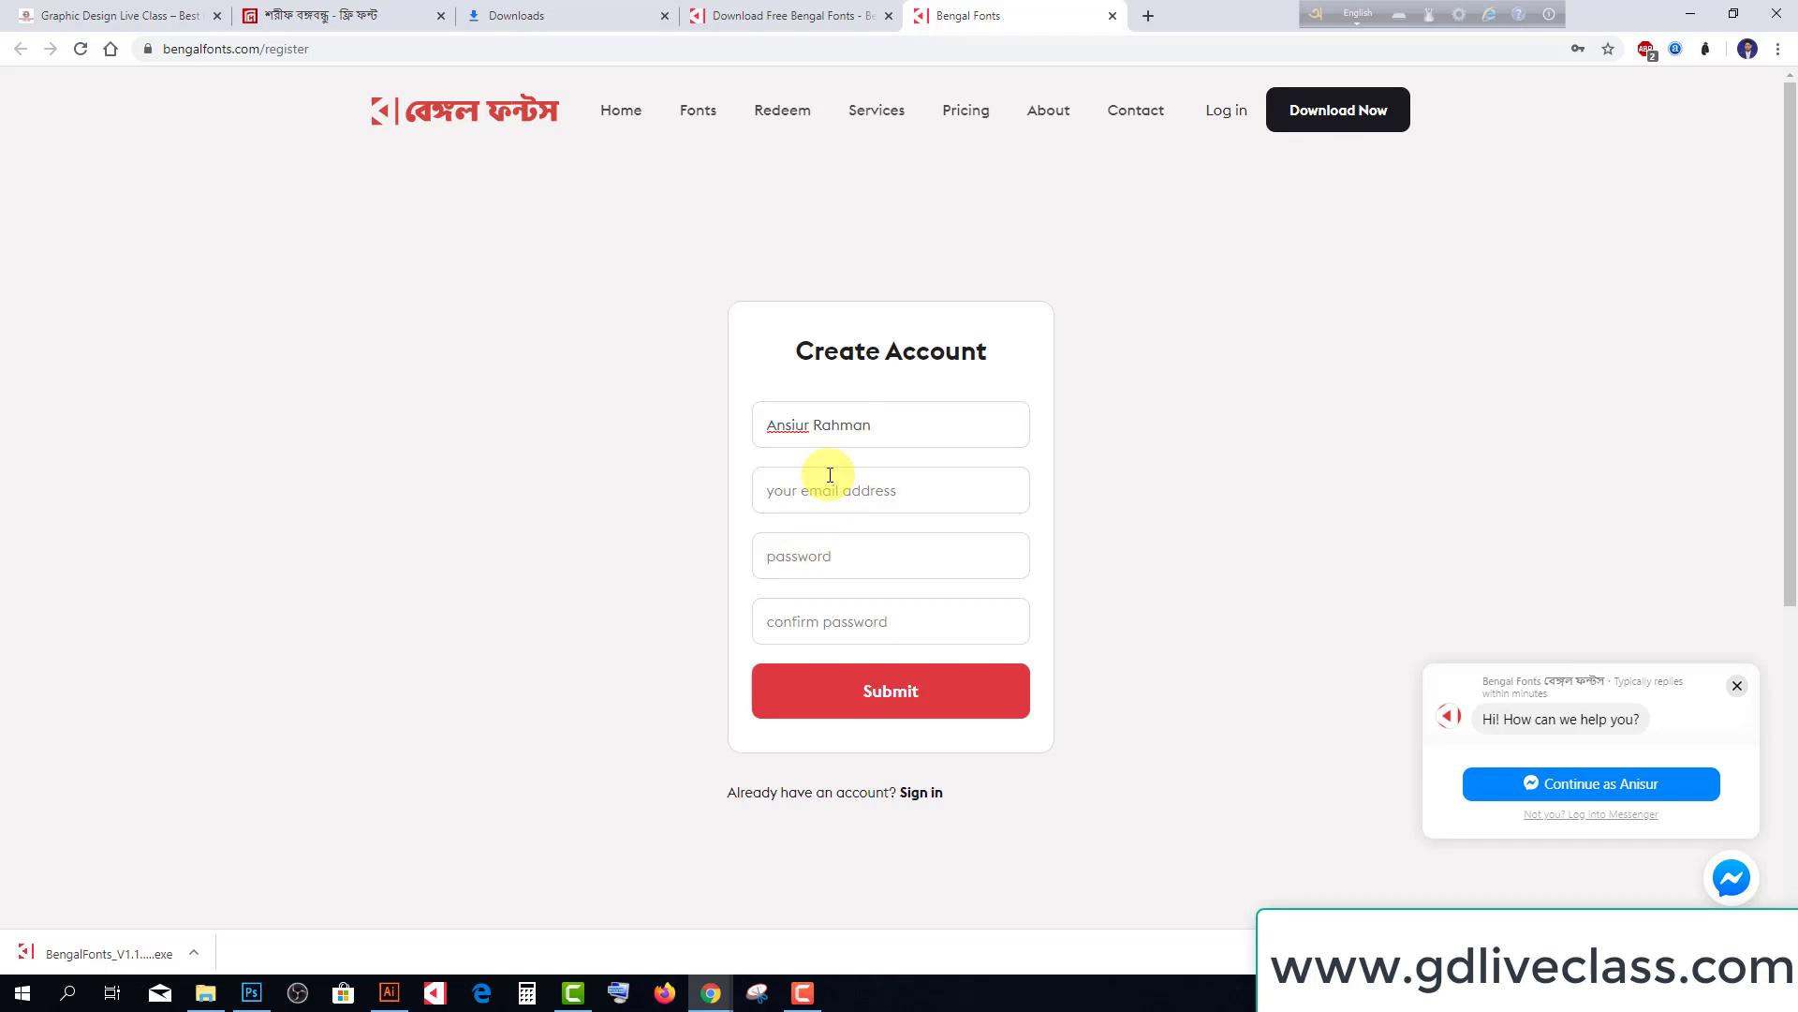
# Fill in the e-mail, password and confirmation, submit the registration, and let Chrome save the password
pyautogui.click(830, 475)
pyautogui.write('gr')
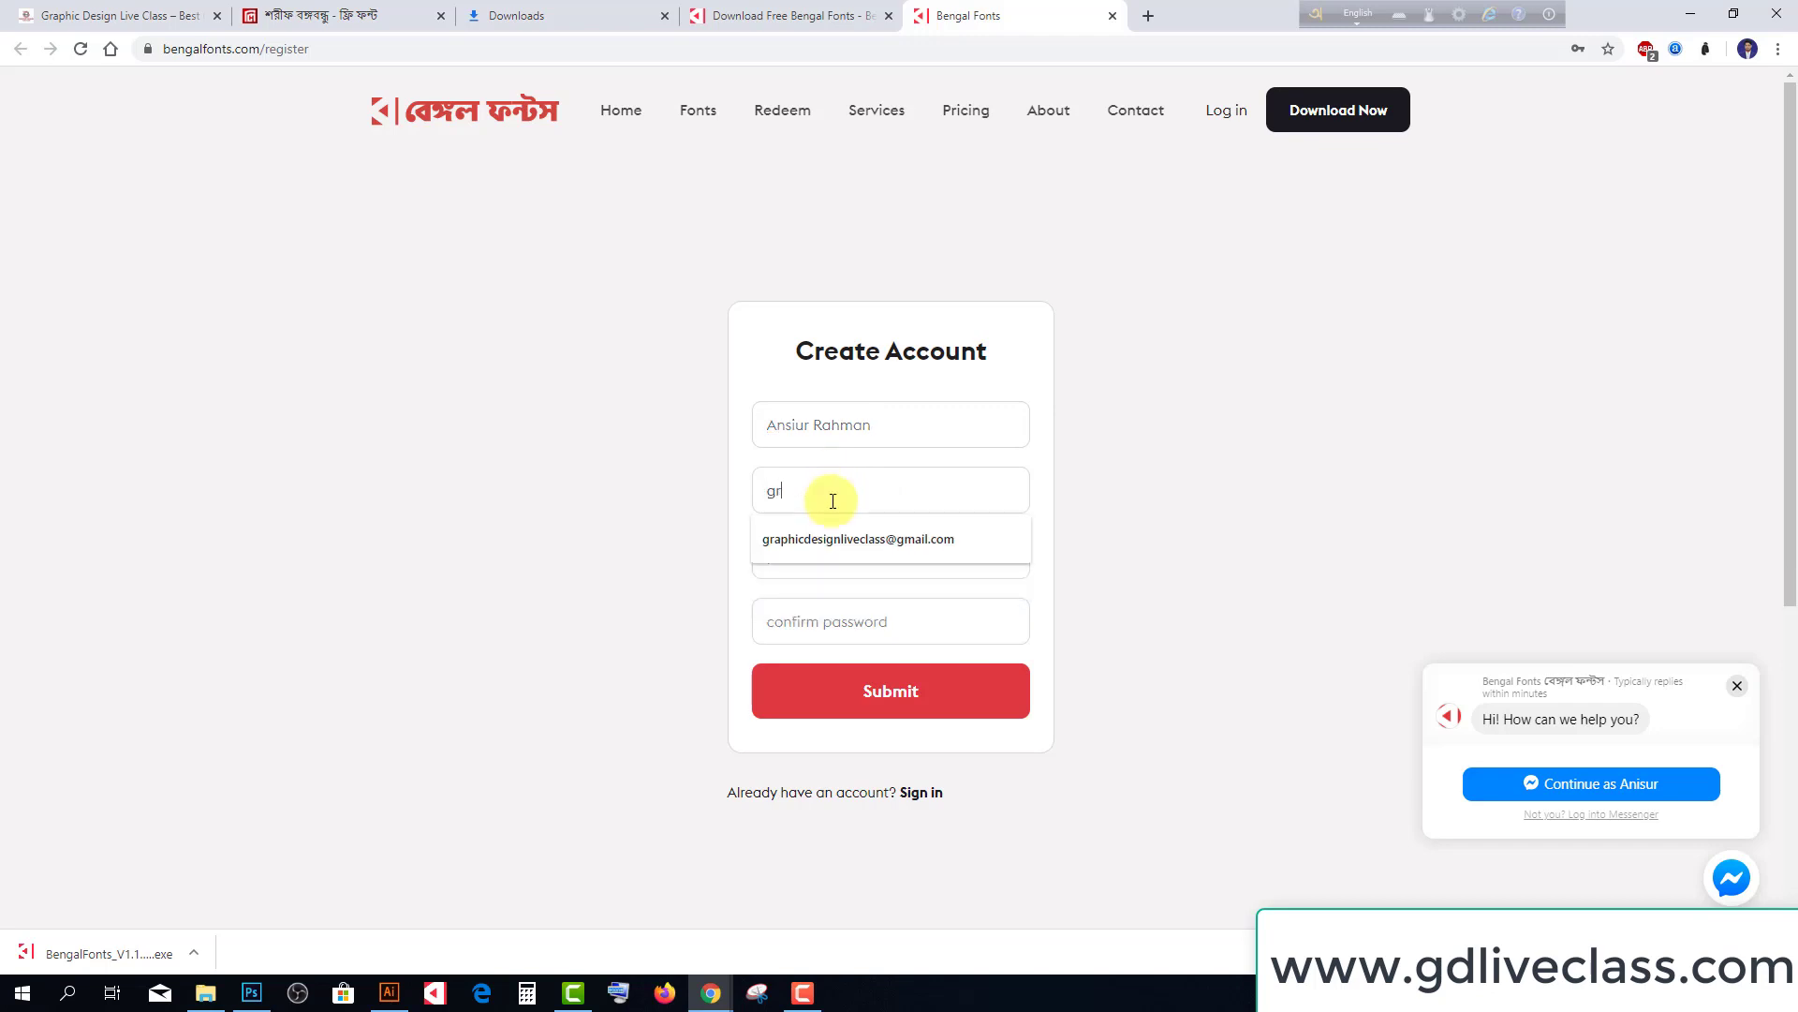
pyautogui.click(849, 536)
pyautogui.click(834, 562)
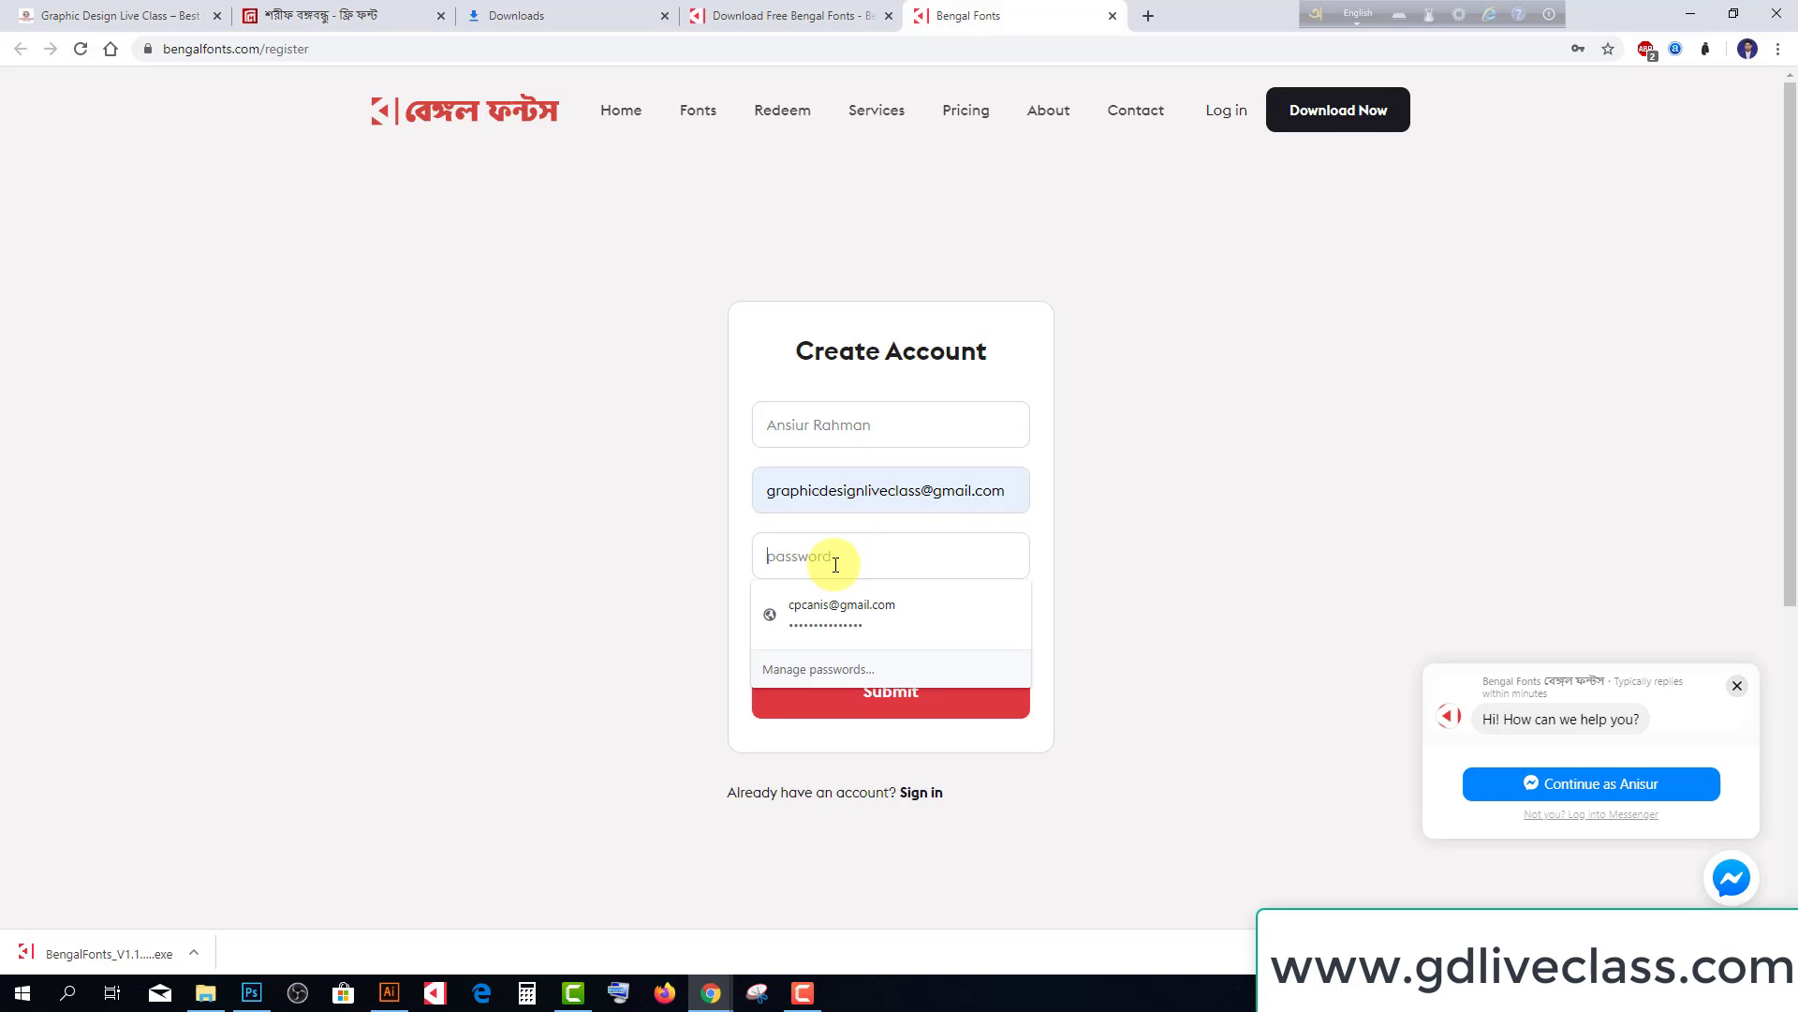
pyautogui.write('••')
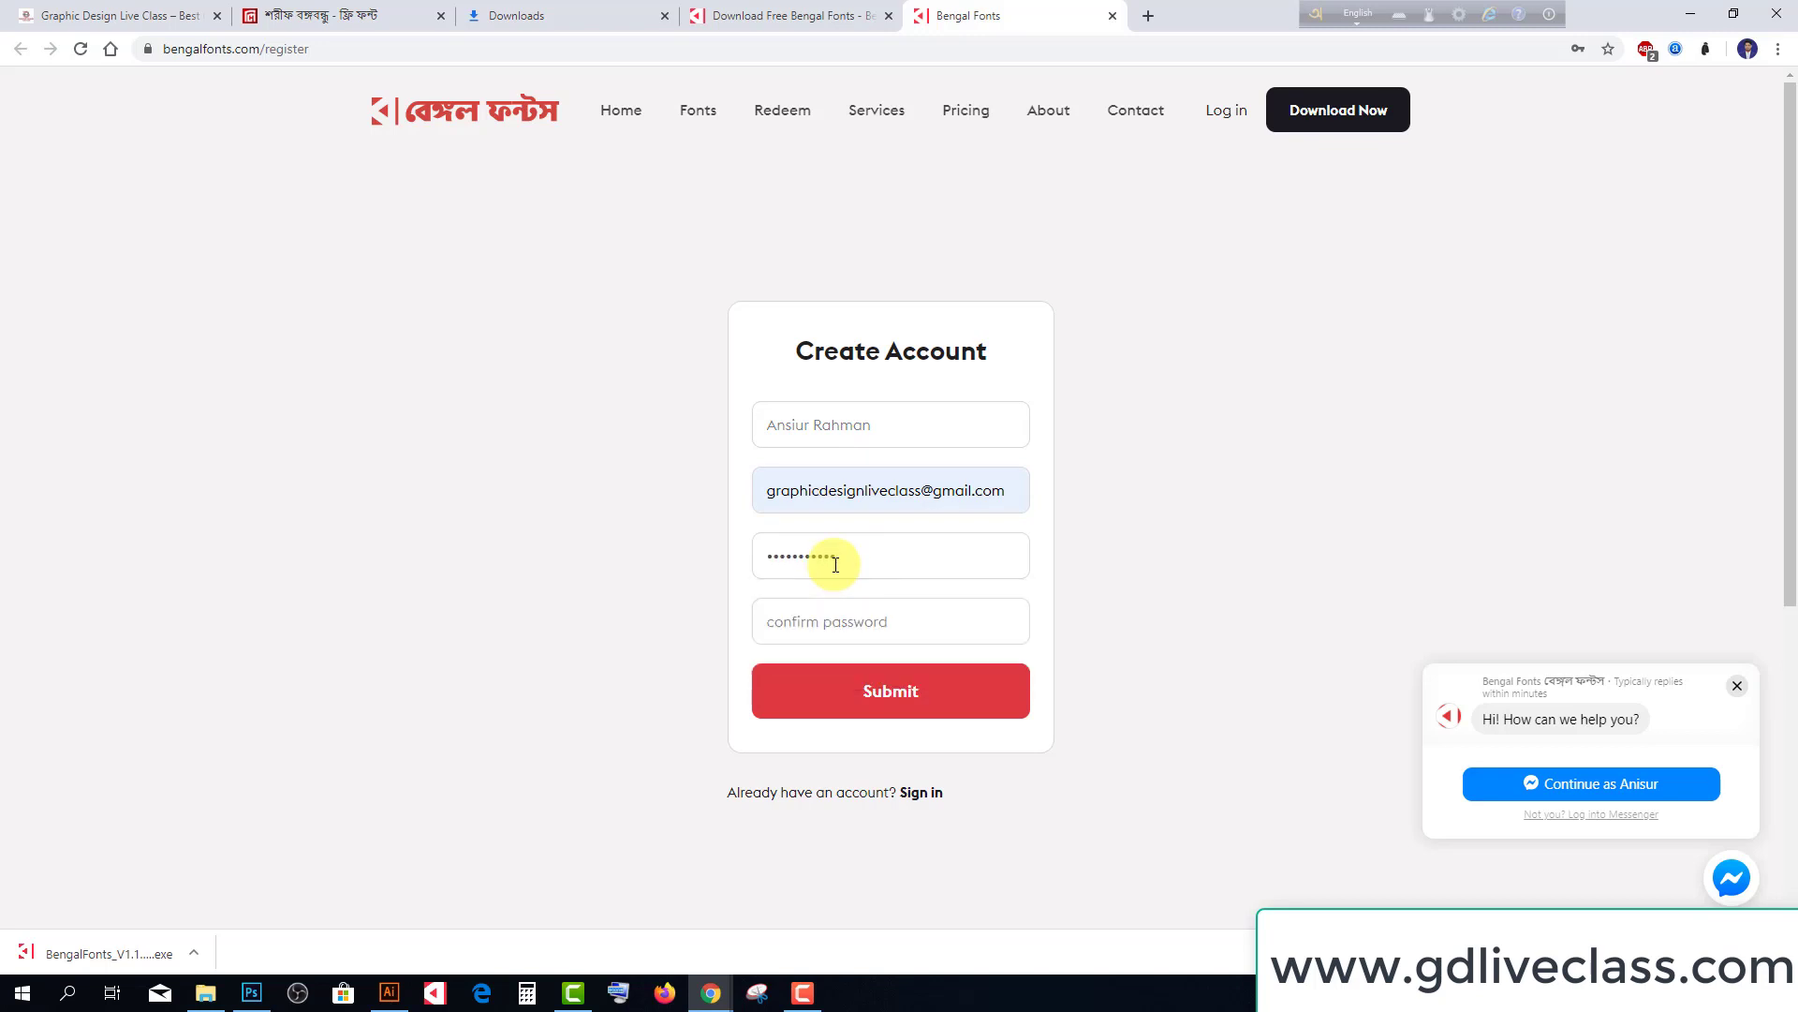
pyautogui.click(848, 623)
pyautogui.write('••')
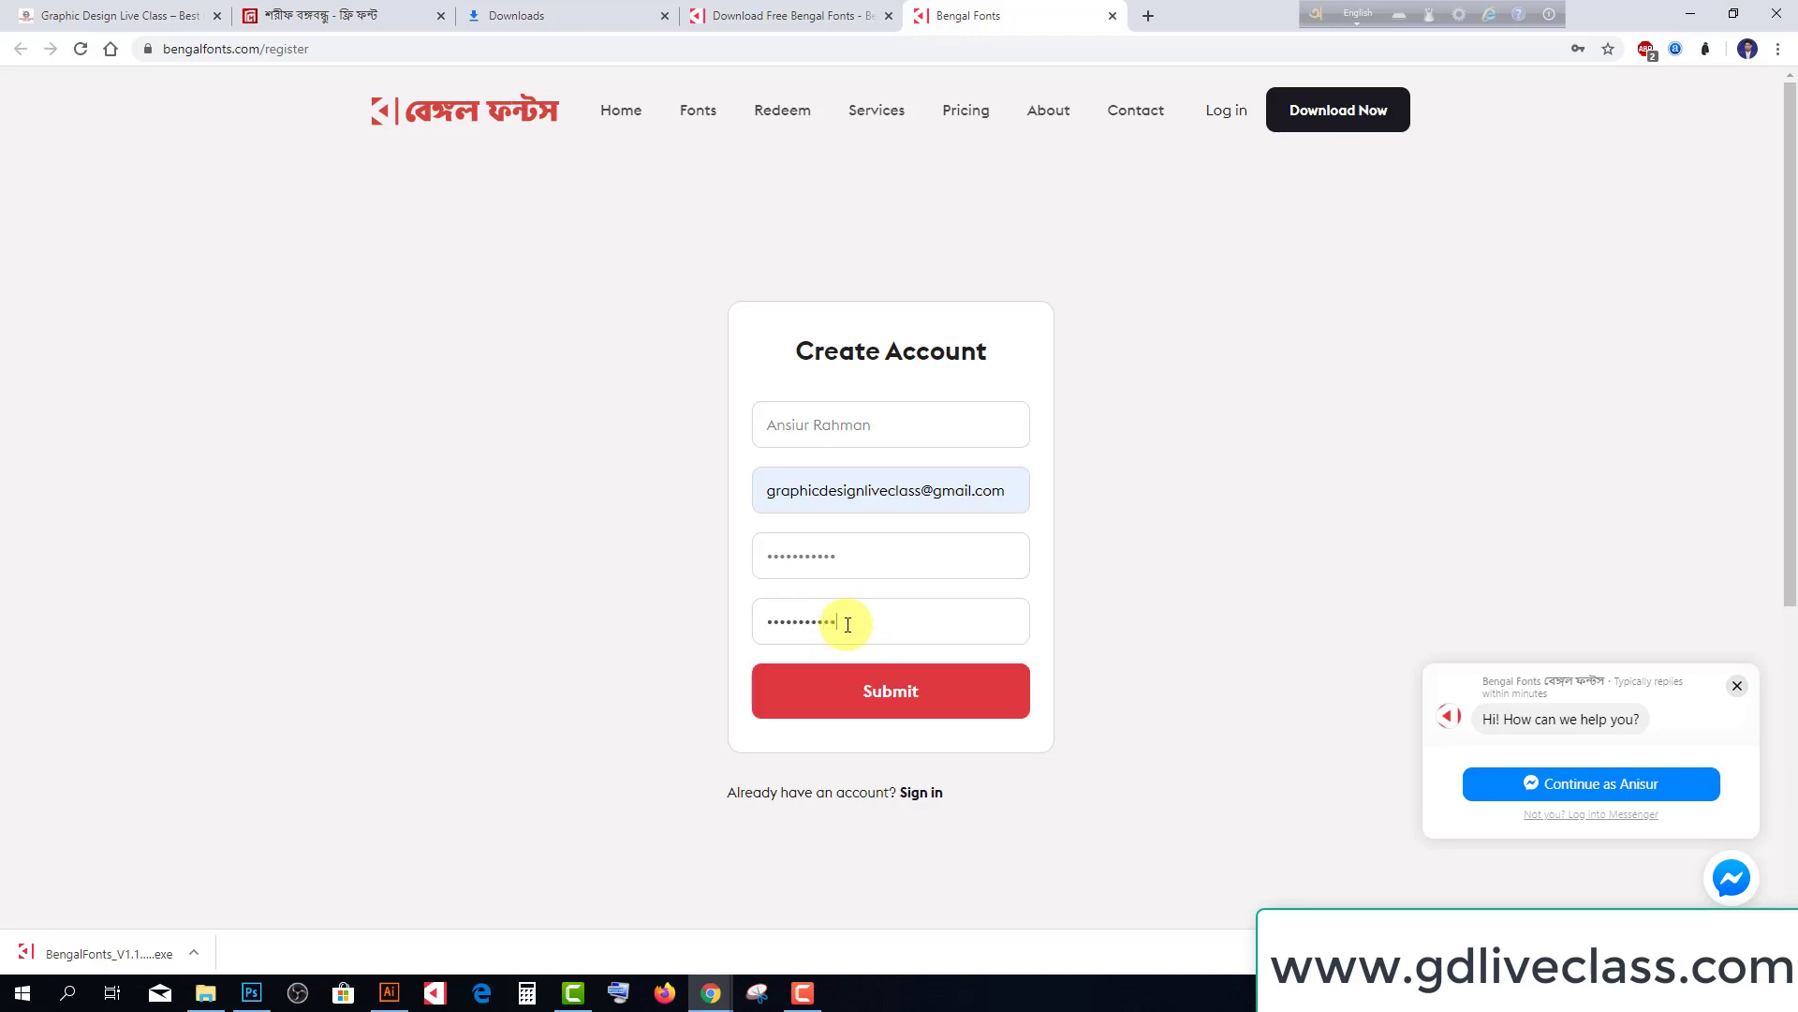
pyautogui.click(922, 690)
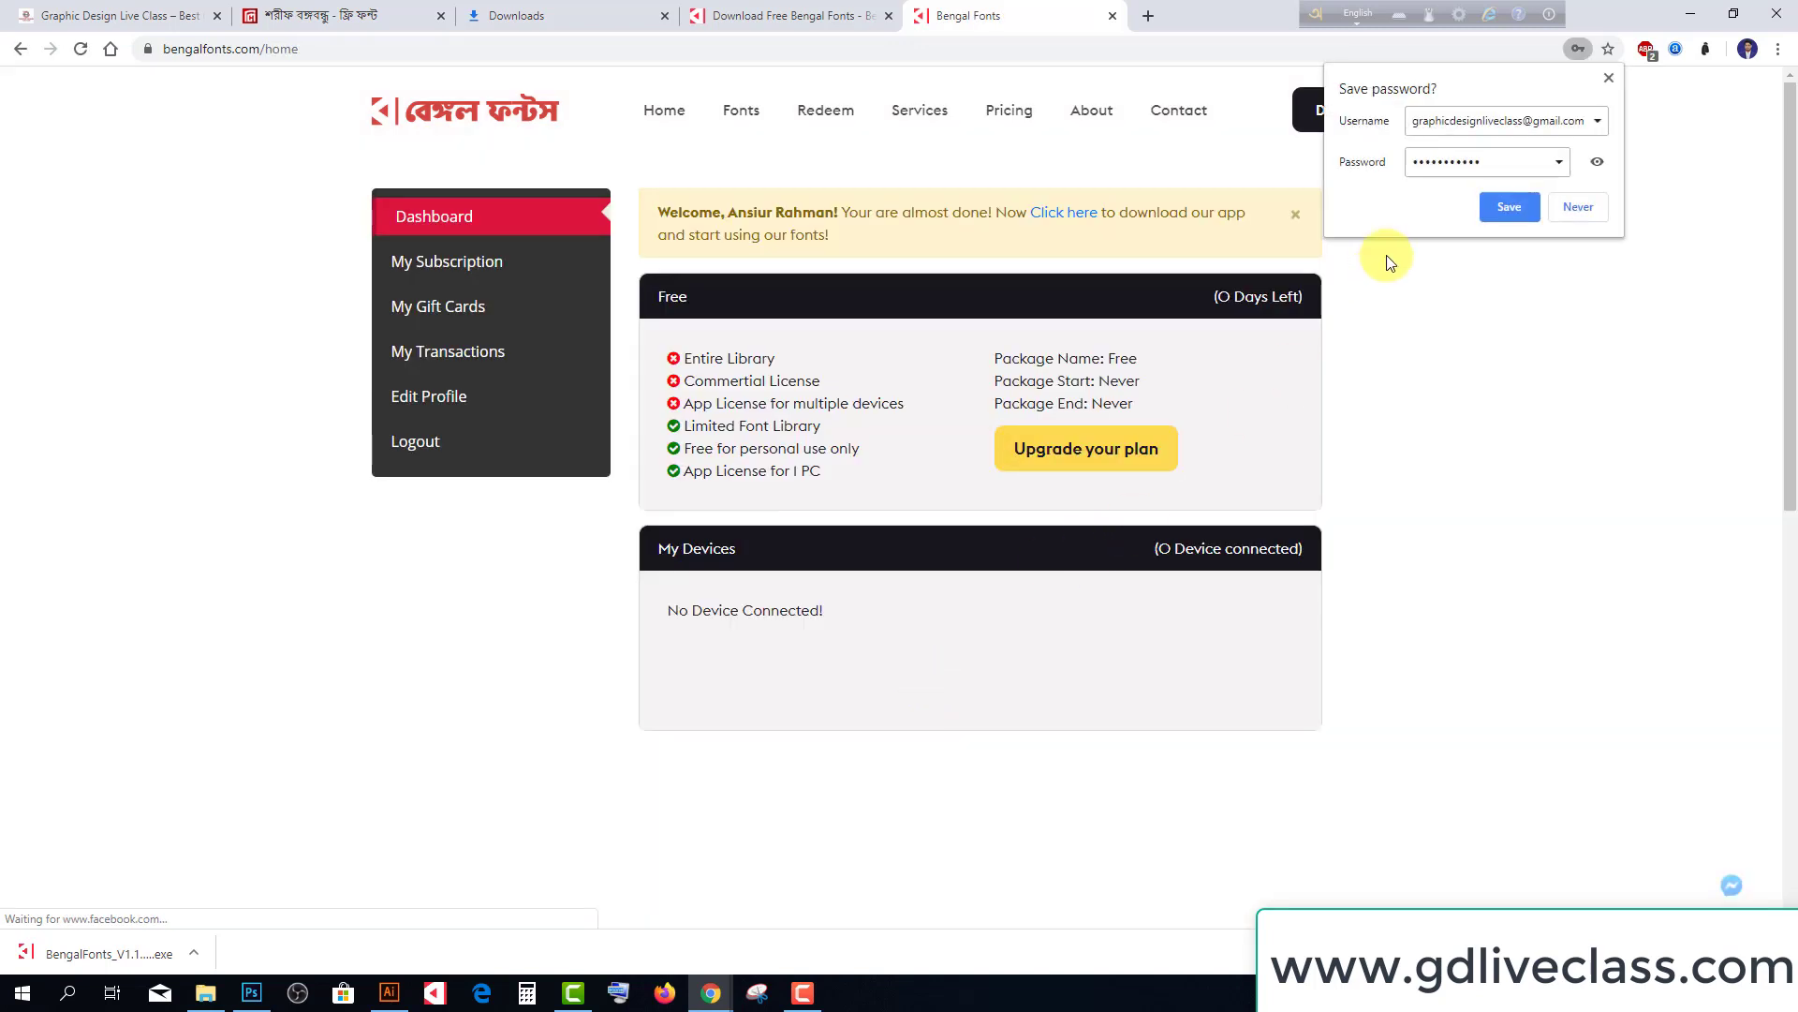
pyautogui.click(1503, 206)
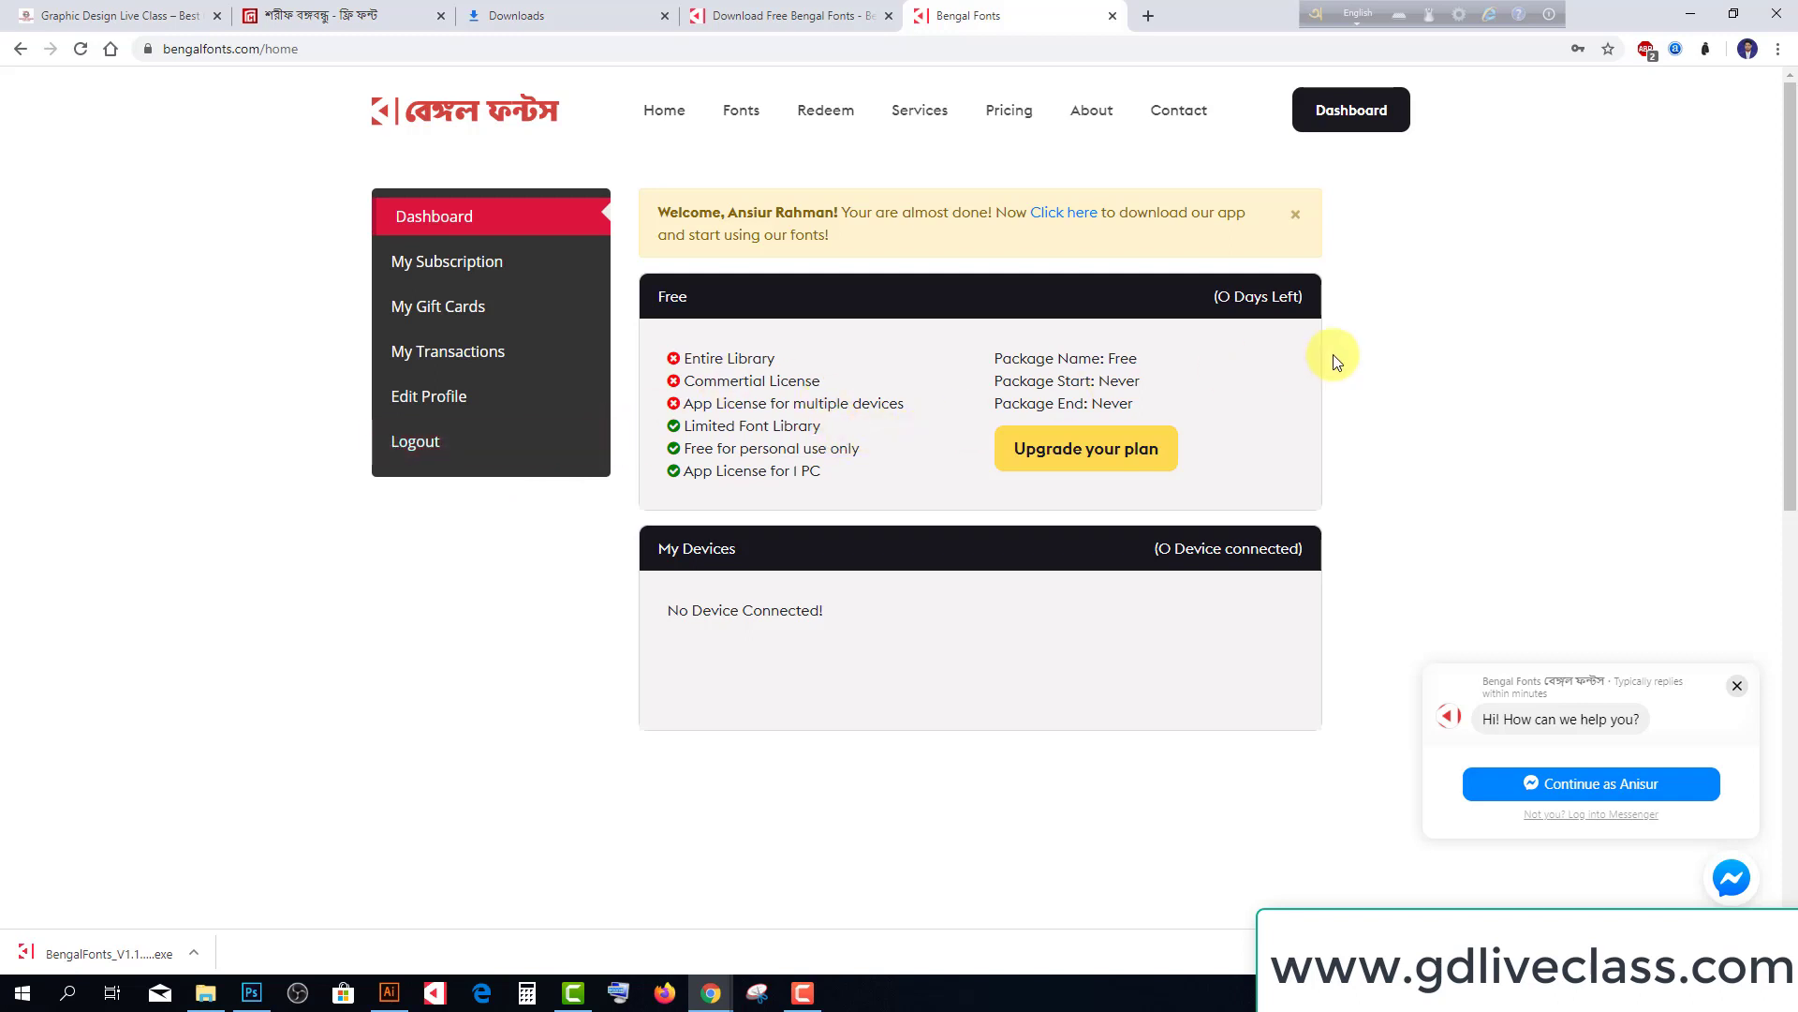
# Open the Bengal Fonts app panel from the system tray, closing and reopening it
pyautogui.click(1620, 993)
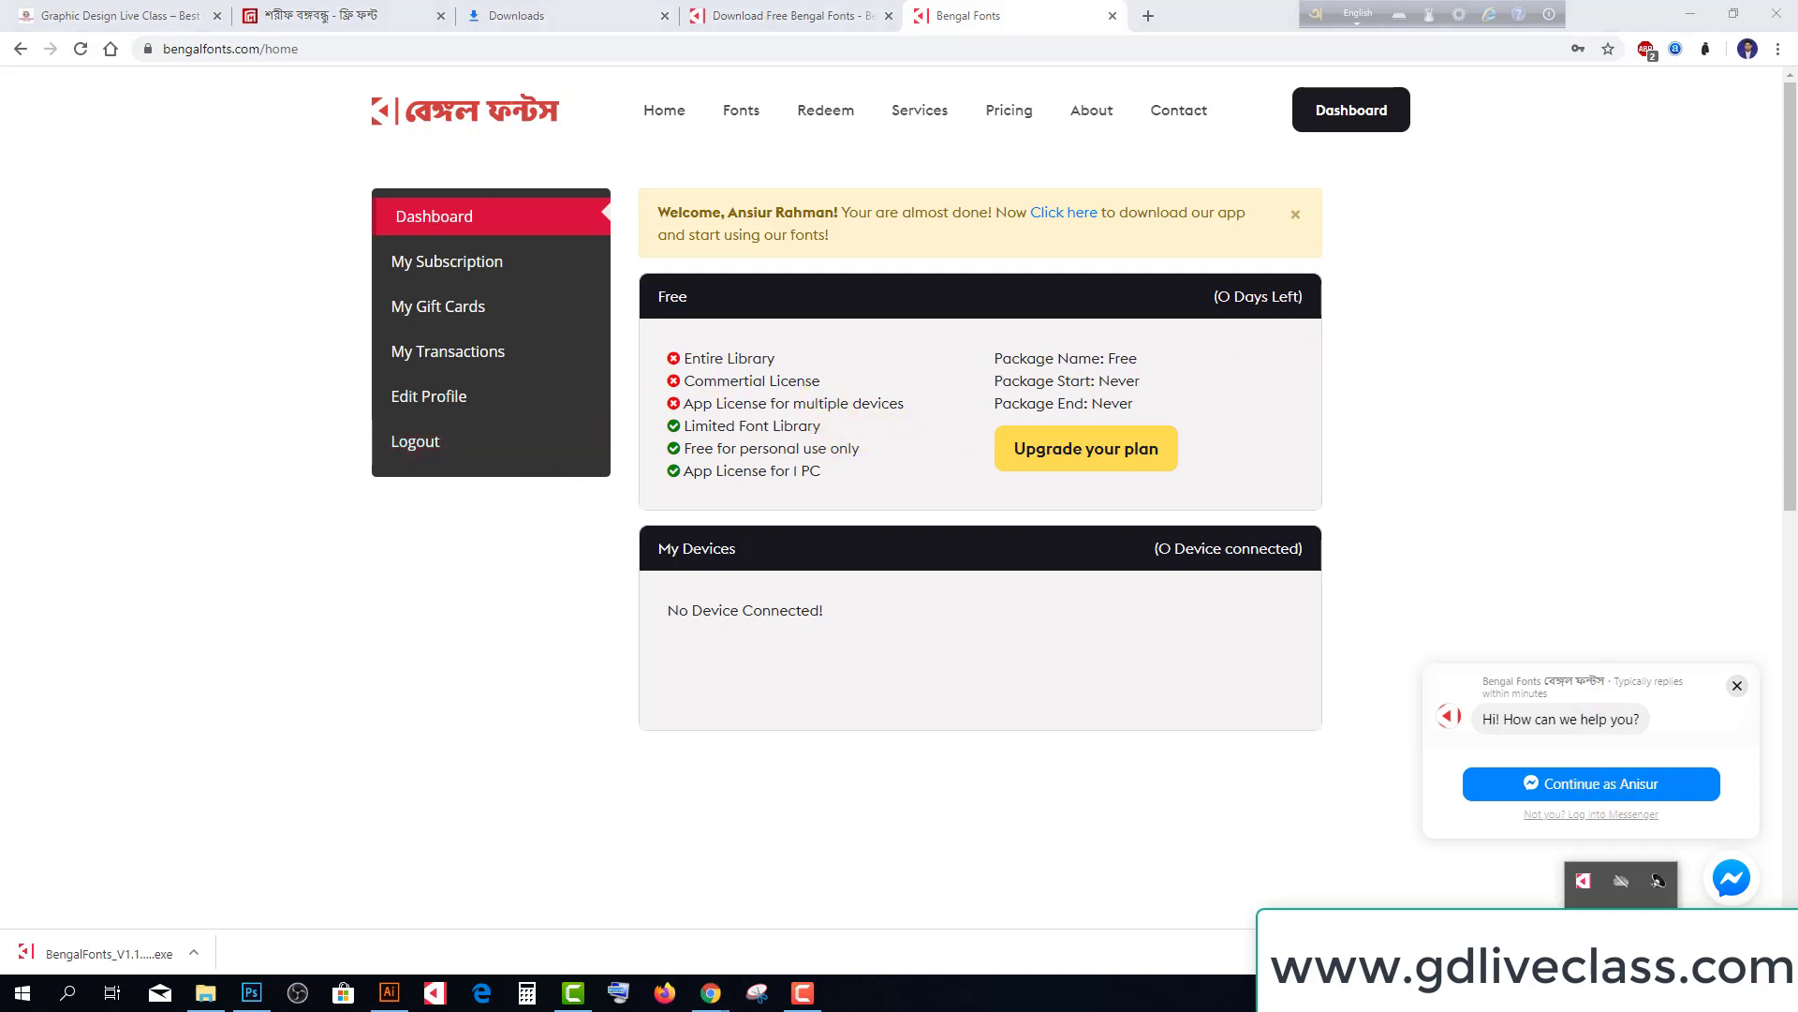
pyautogui.click(1588, 878)
pyautogui.click(1529, 710)
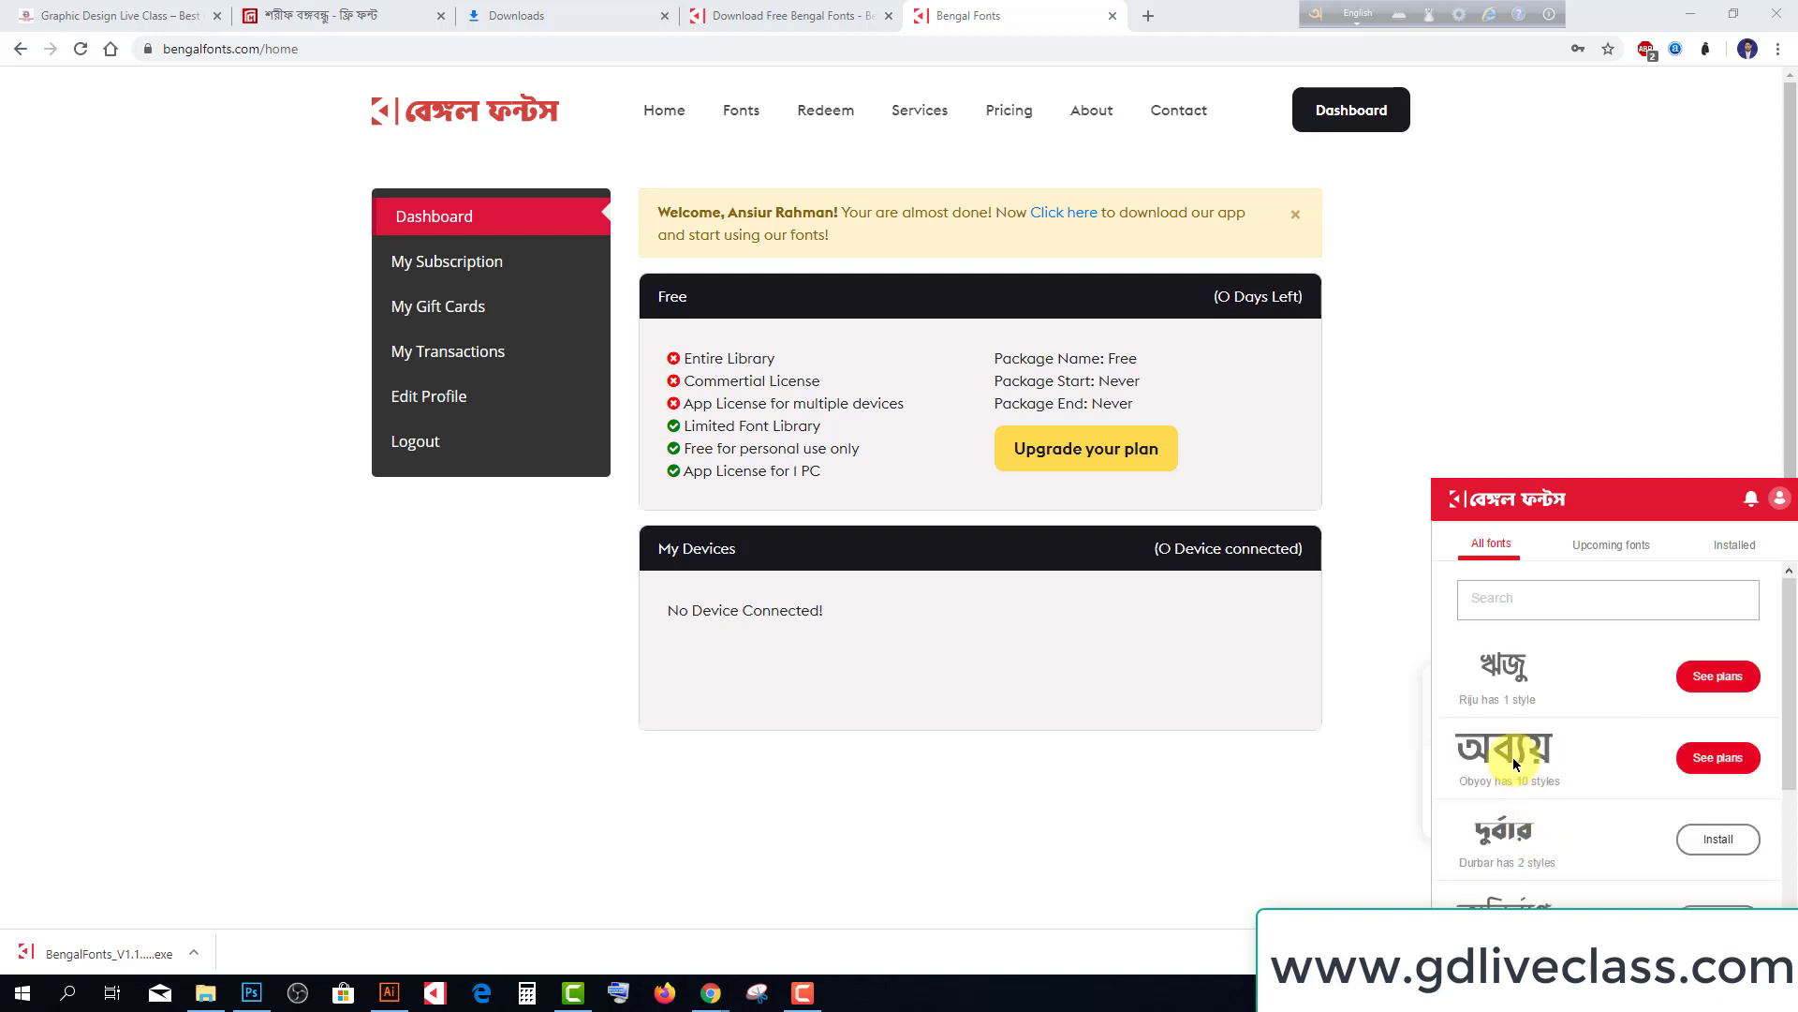
pyautogui.scroll(-1, 1582, 676)
pyautogui.scroll(1, 1576, 682)
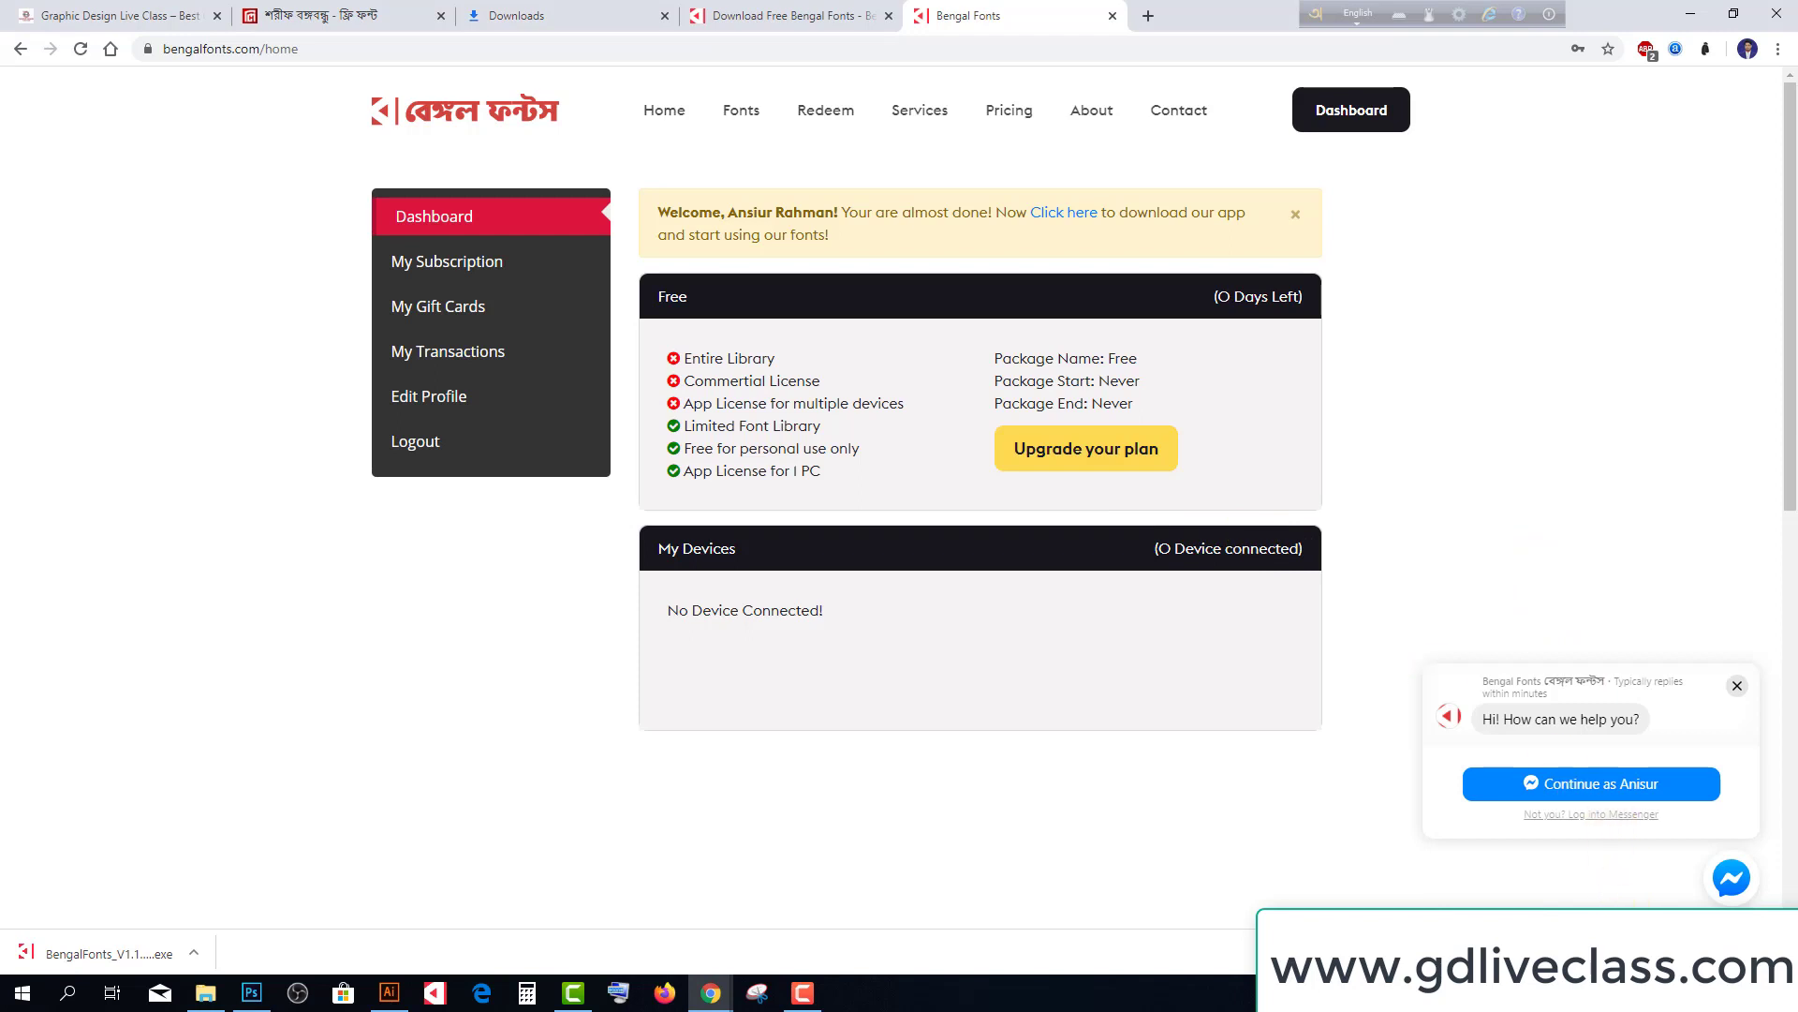
pyautogui.click(1622, 993)
pyautogui.click(1584, 880)
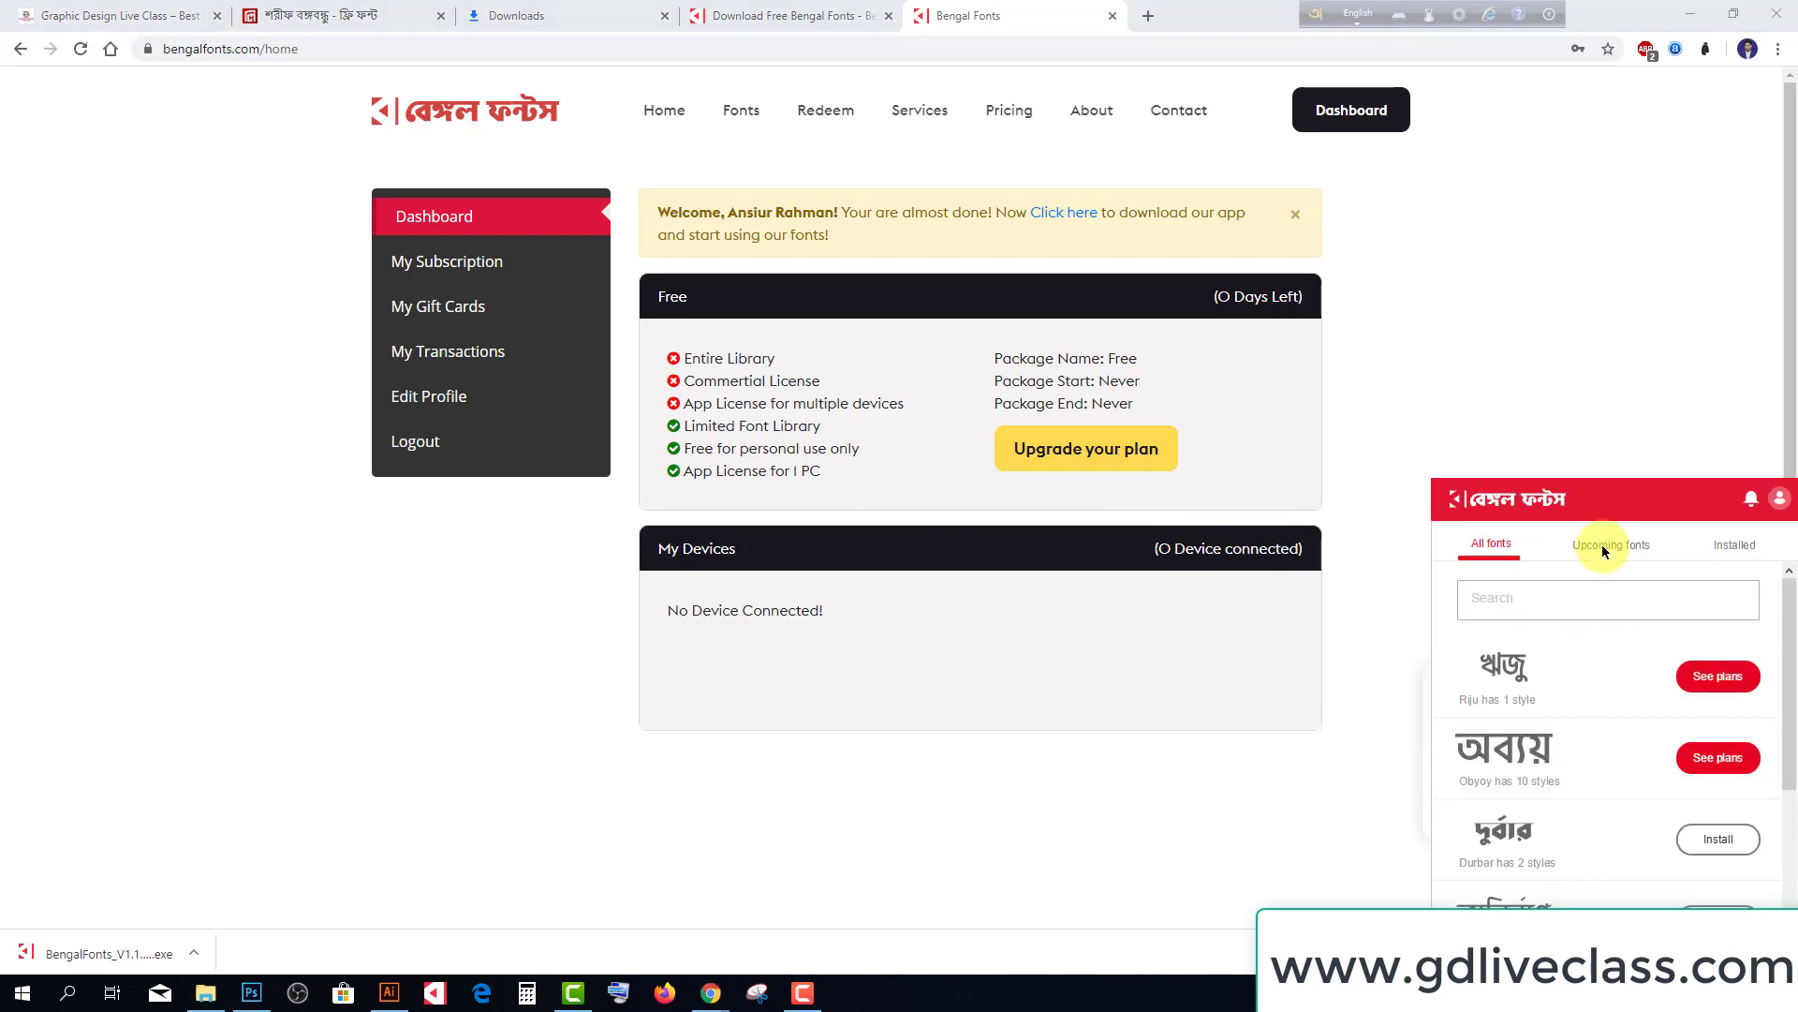
pyautogui.click(1377, 469)
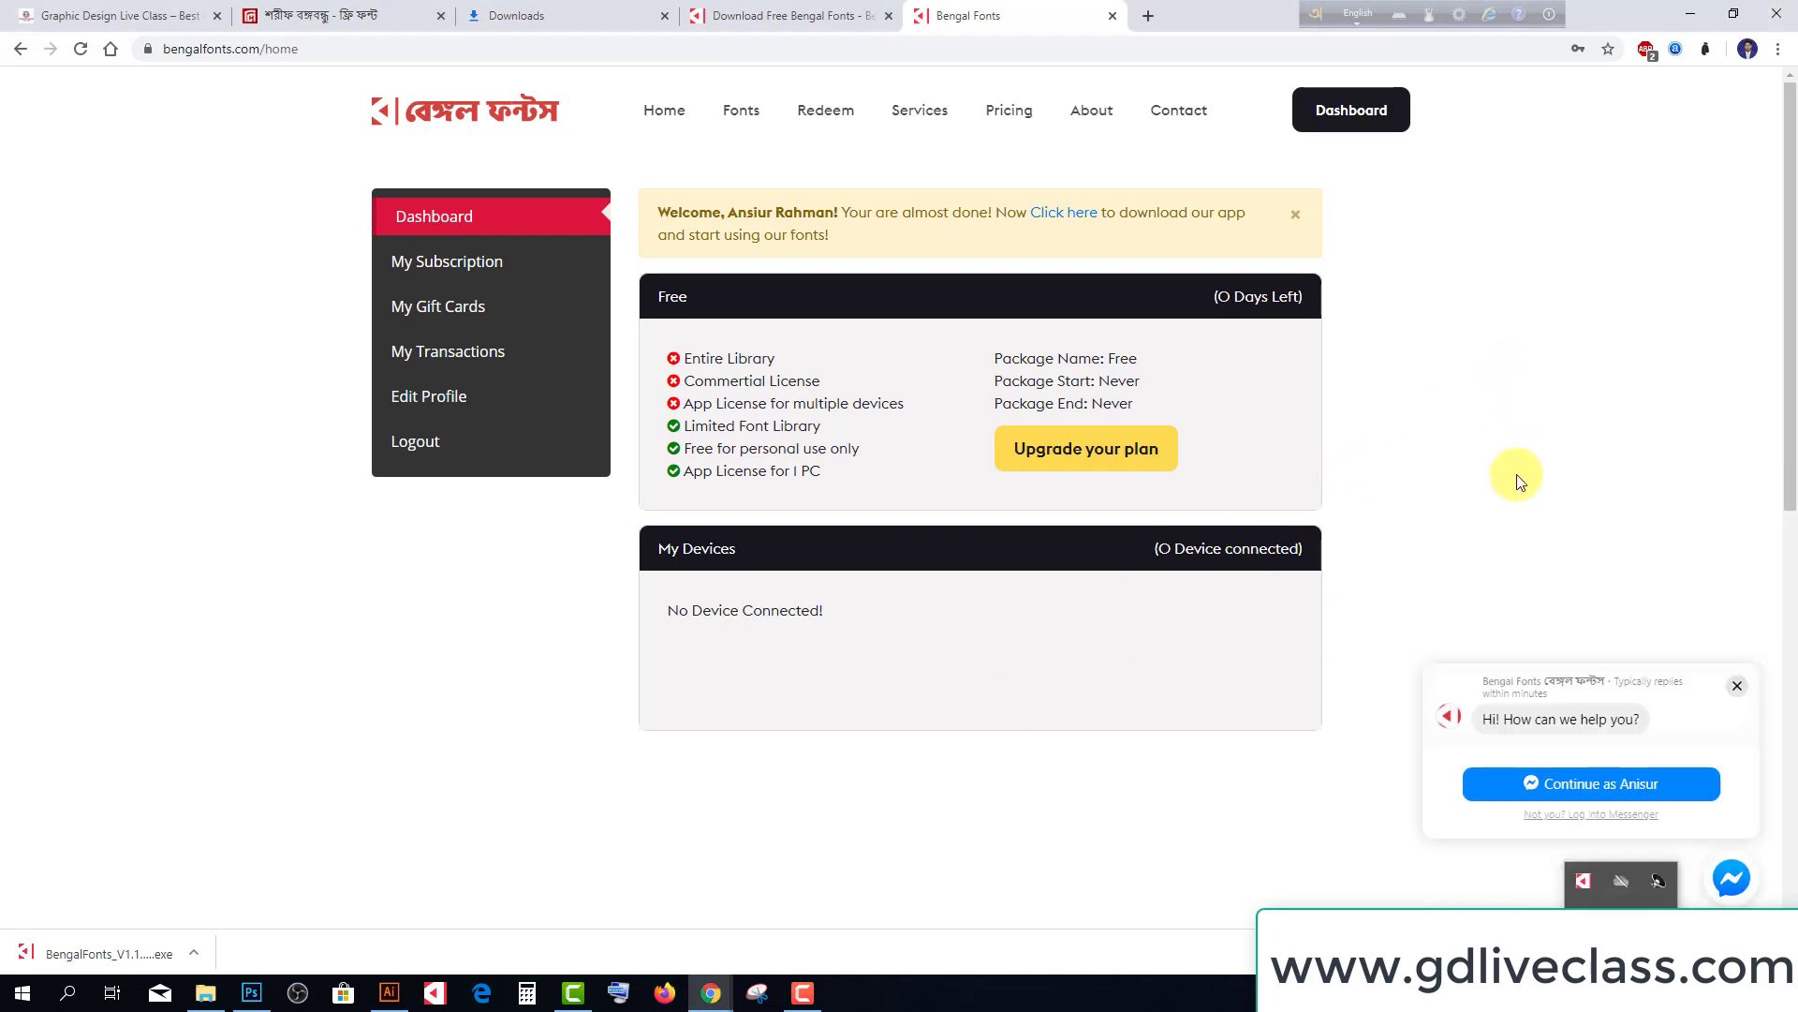
pyautogui.click(1621, 993)
pyautogui.click(1583, 881)
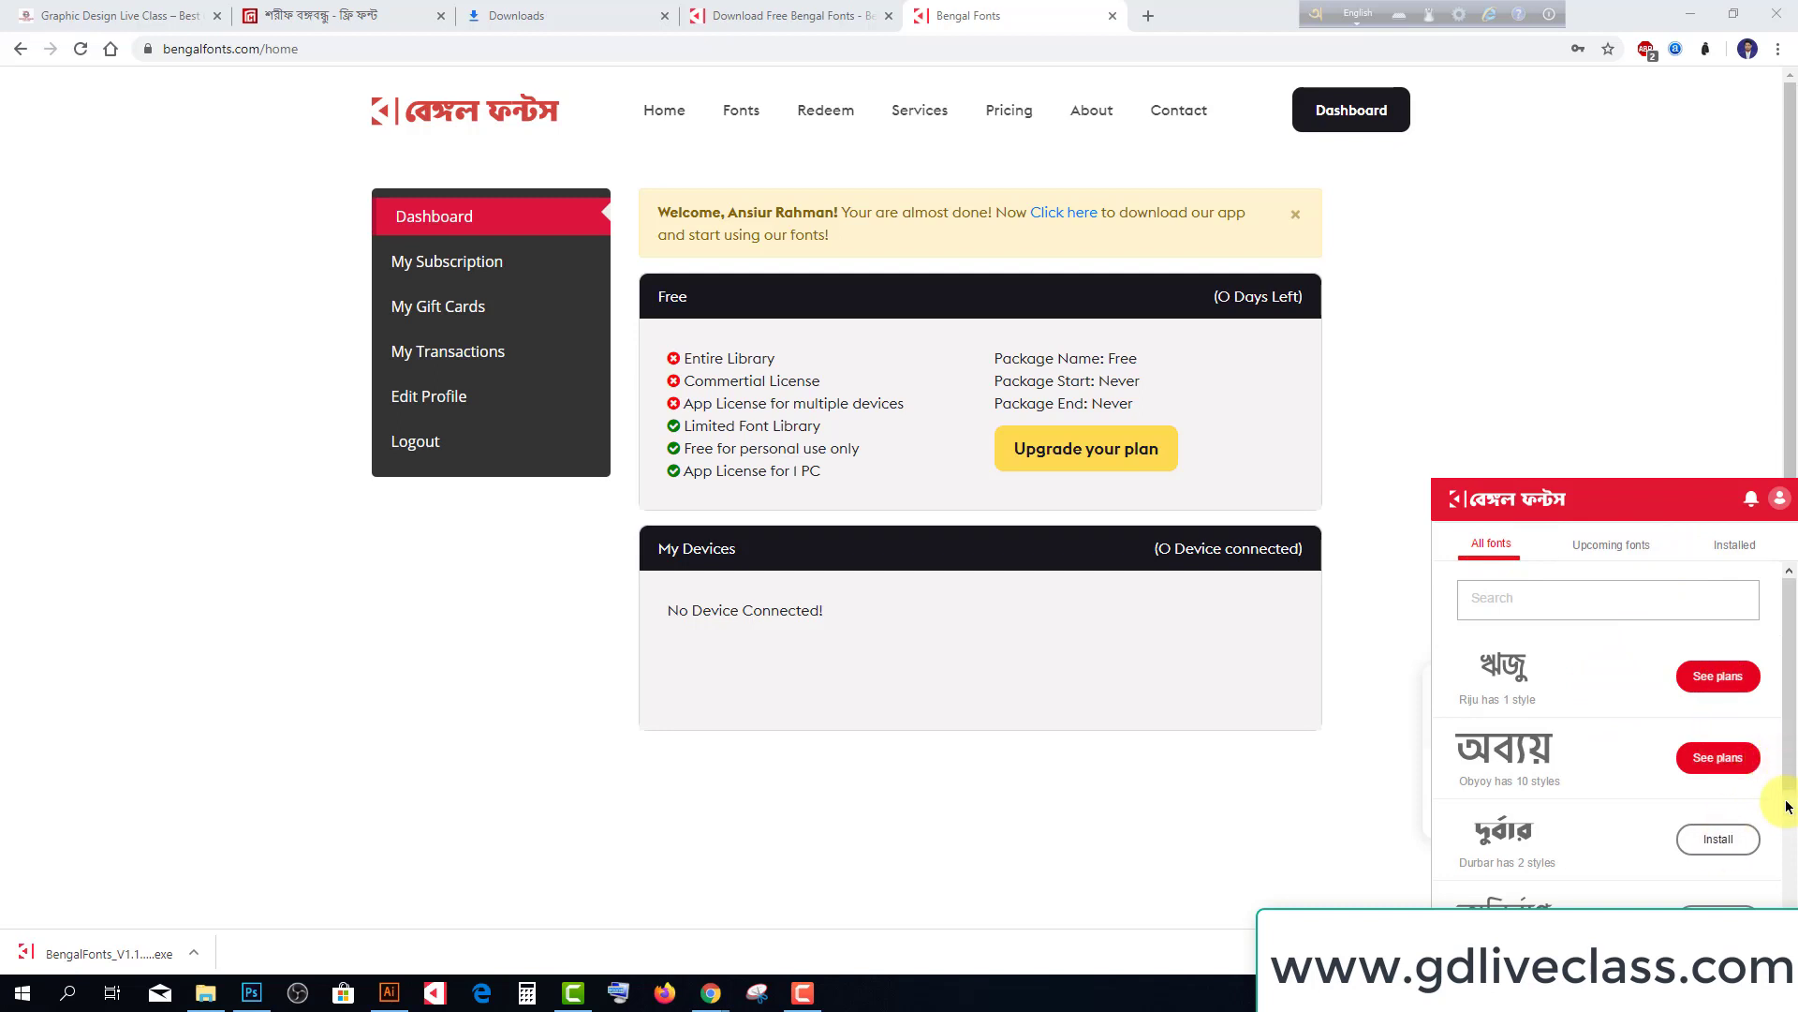
pyautogui.click(1379, 690)
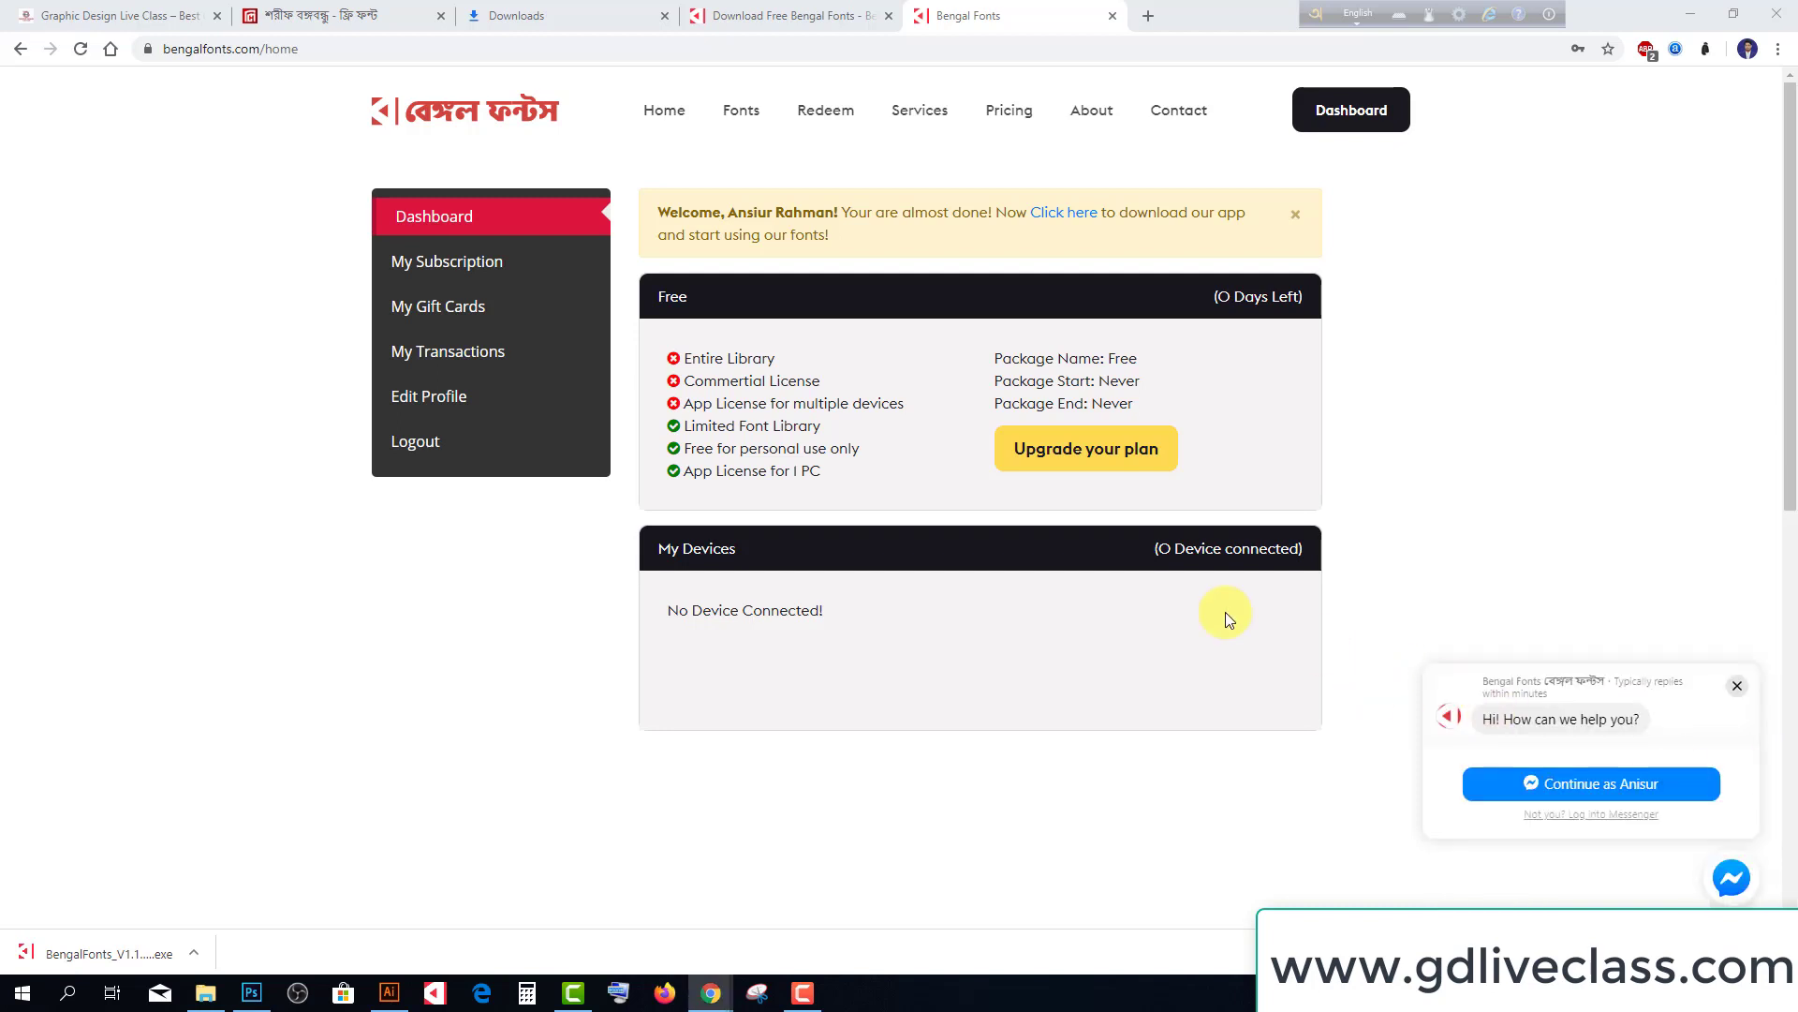
# Dismiss the Bengal Fonts welcome message and close Chrome
pyautogui.click(1296, 215)
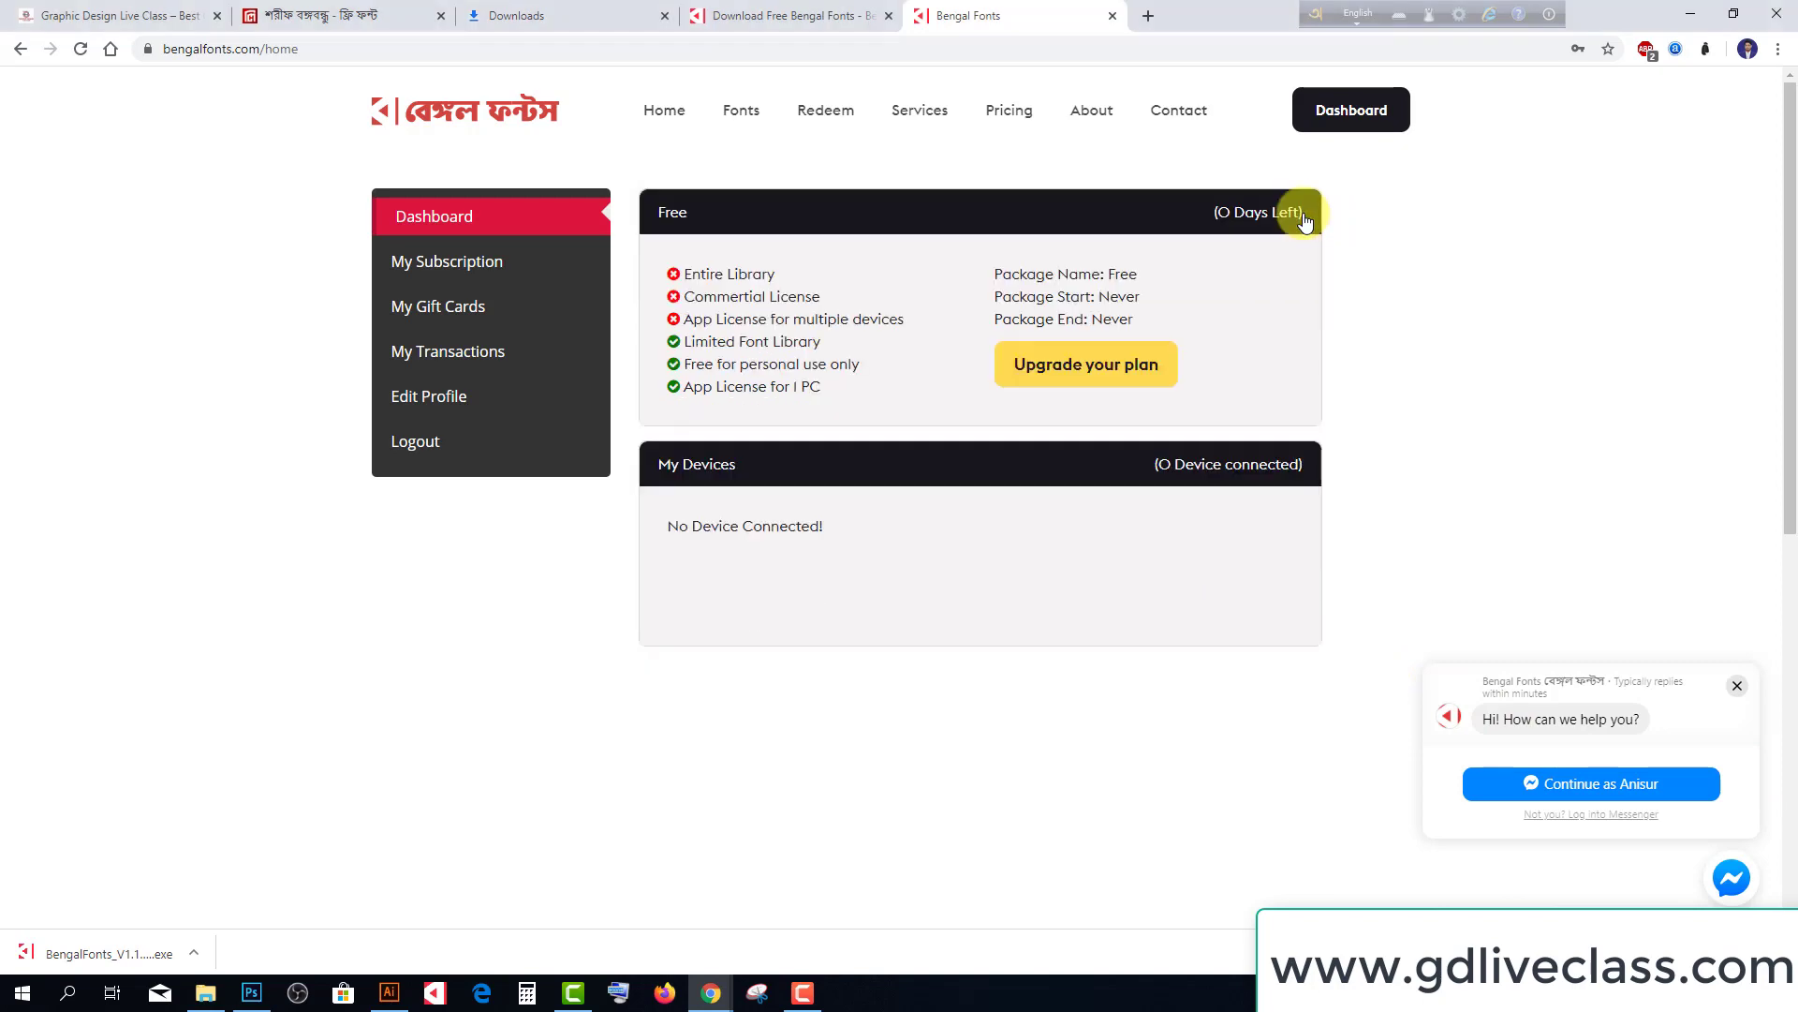
pyautogui.scroll(-5, 1590, 690)
pyautogui.scroll(4, 1642, 890)
pyautogui.click(1767, 7)
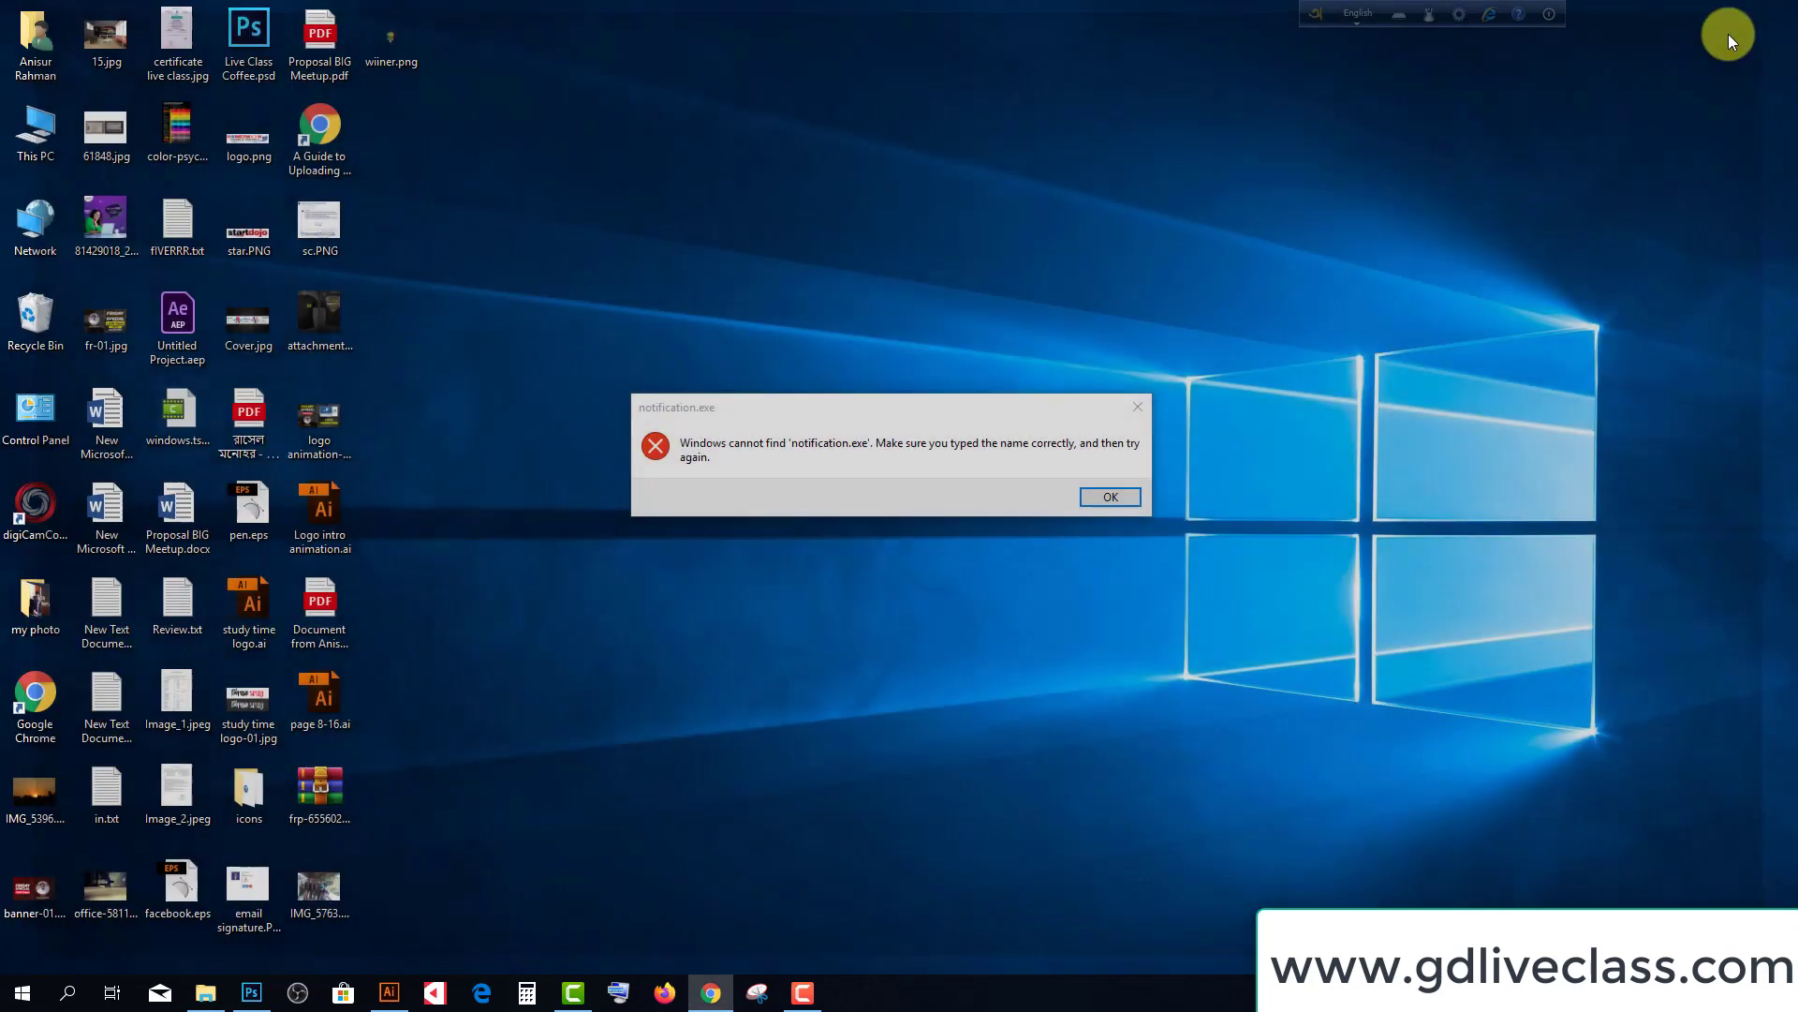
# Dismiss the notification.exe error, open the Bengal Fonts panel, and browse the upcoming fonts list
pyautogui.click(1111, 498)
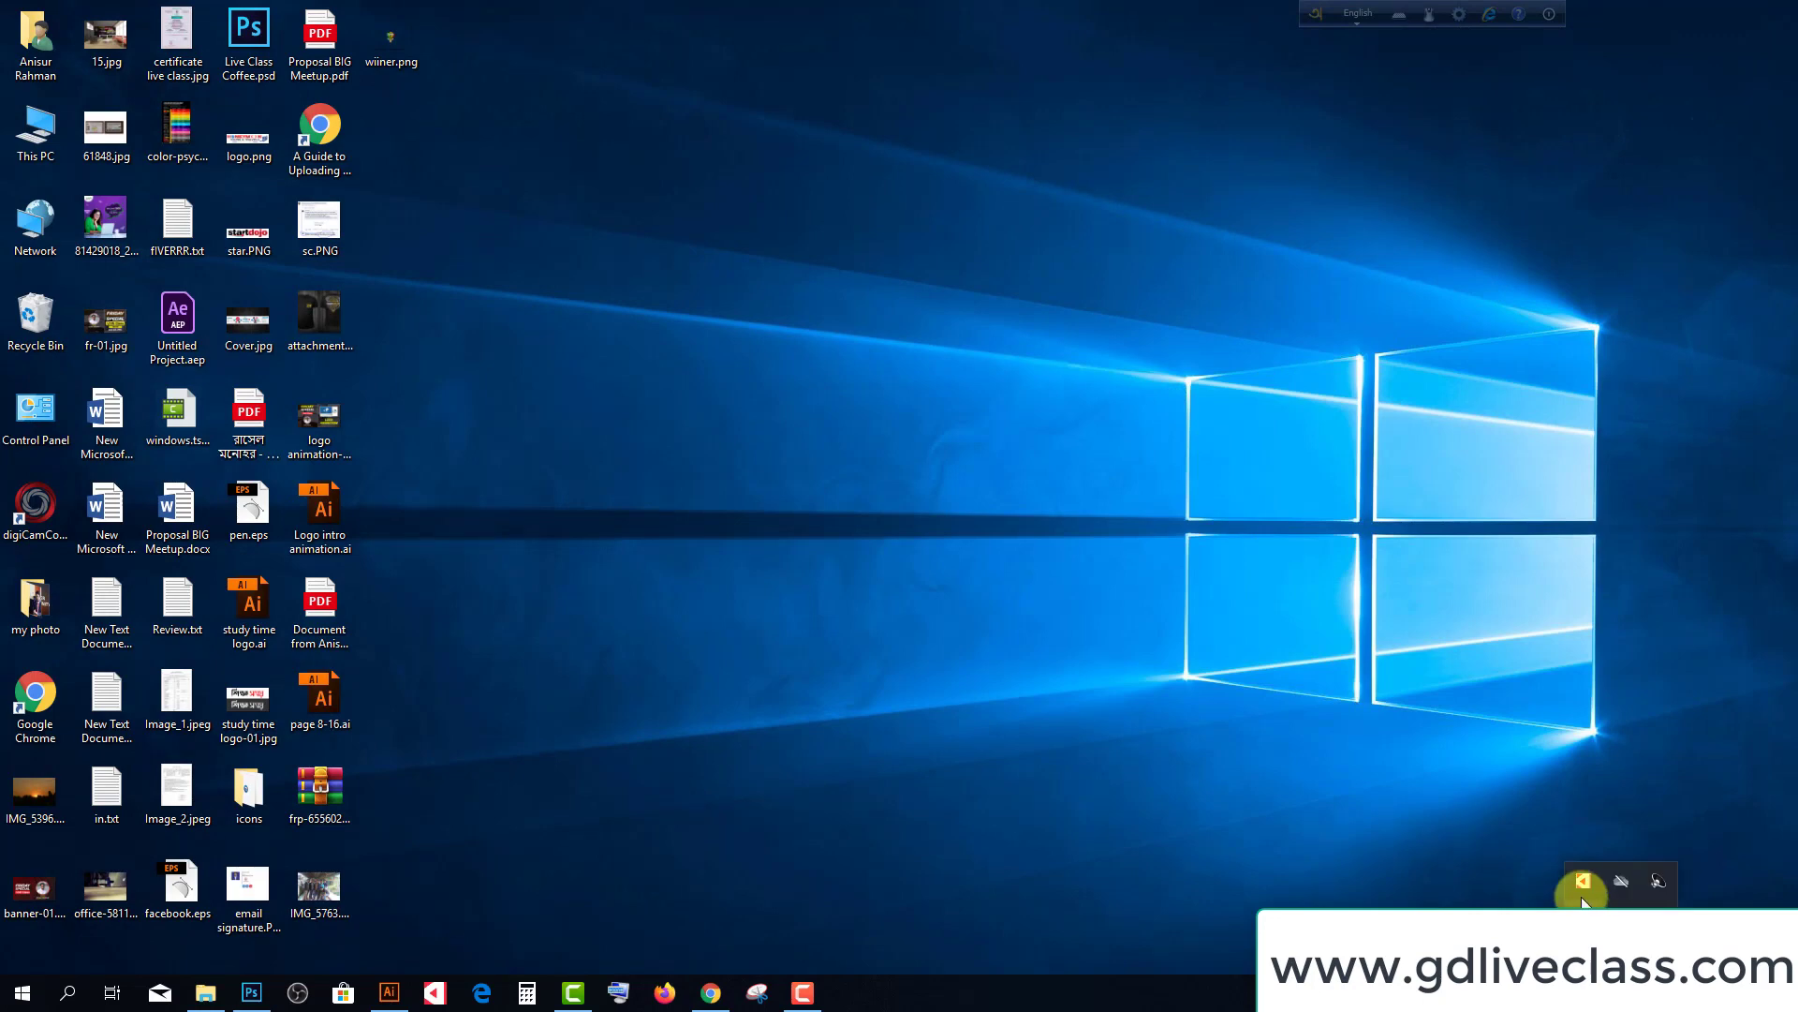
pyautogui.click(1583, 880)
pyautogui.scroll(-1, 1625, 693)
pyautogui.scroll(1, 1625, 693)
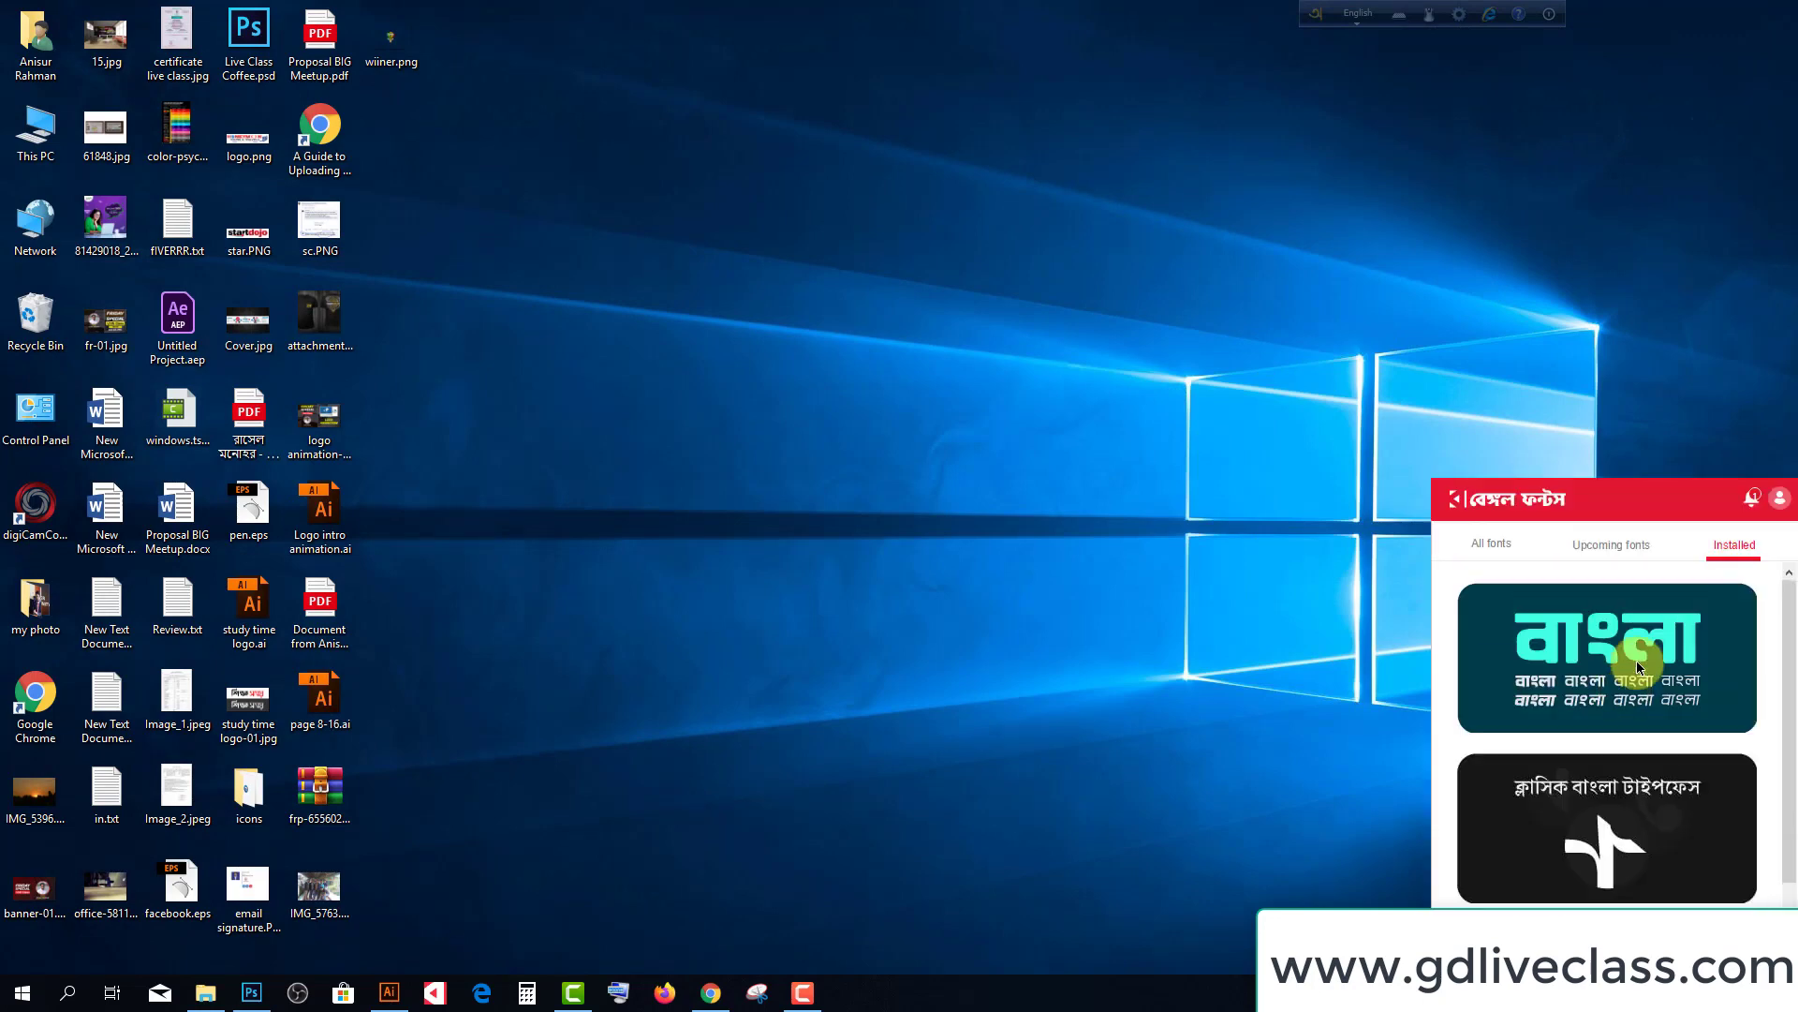
pyautogui.click(1608, 551)
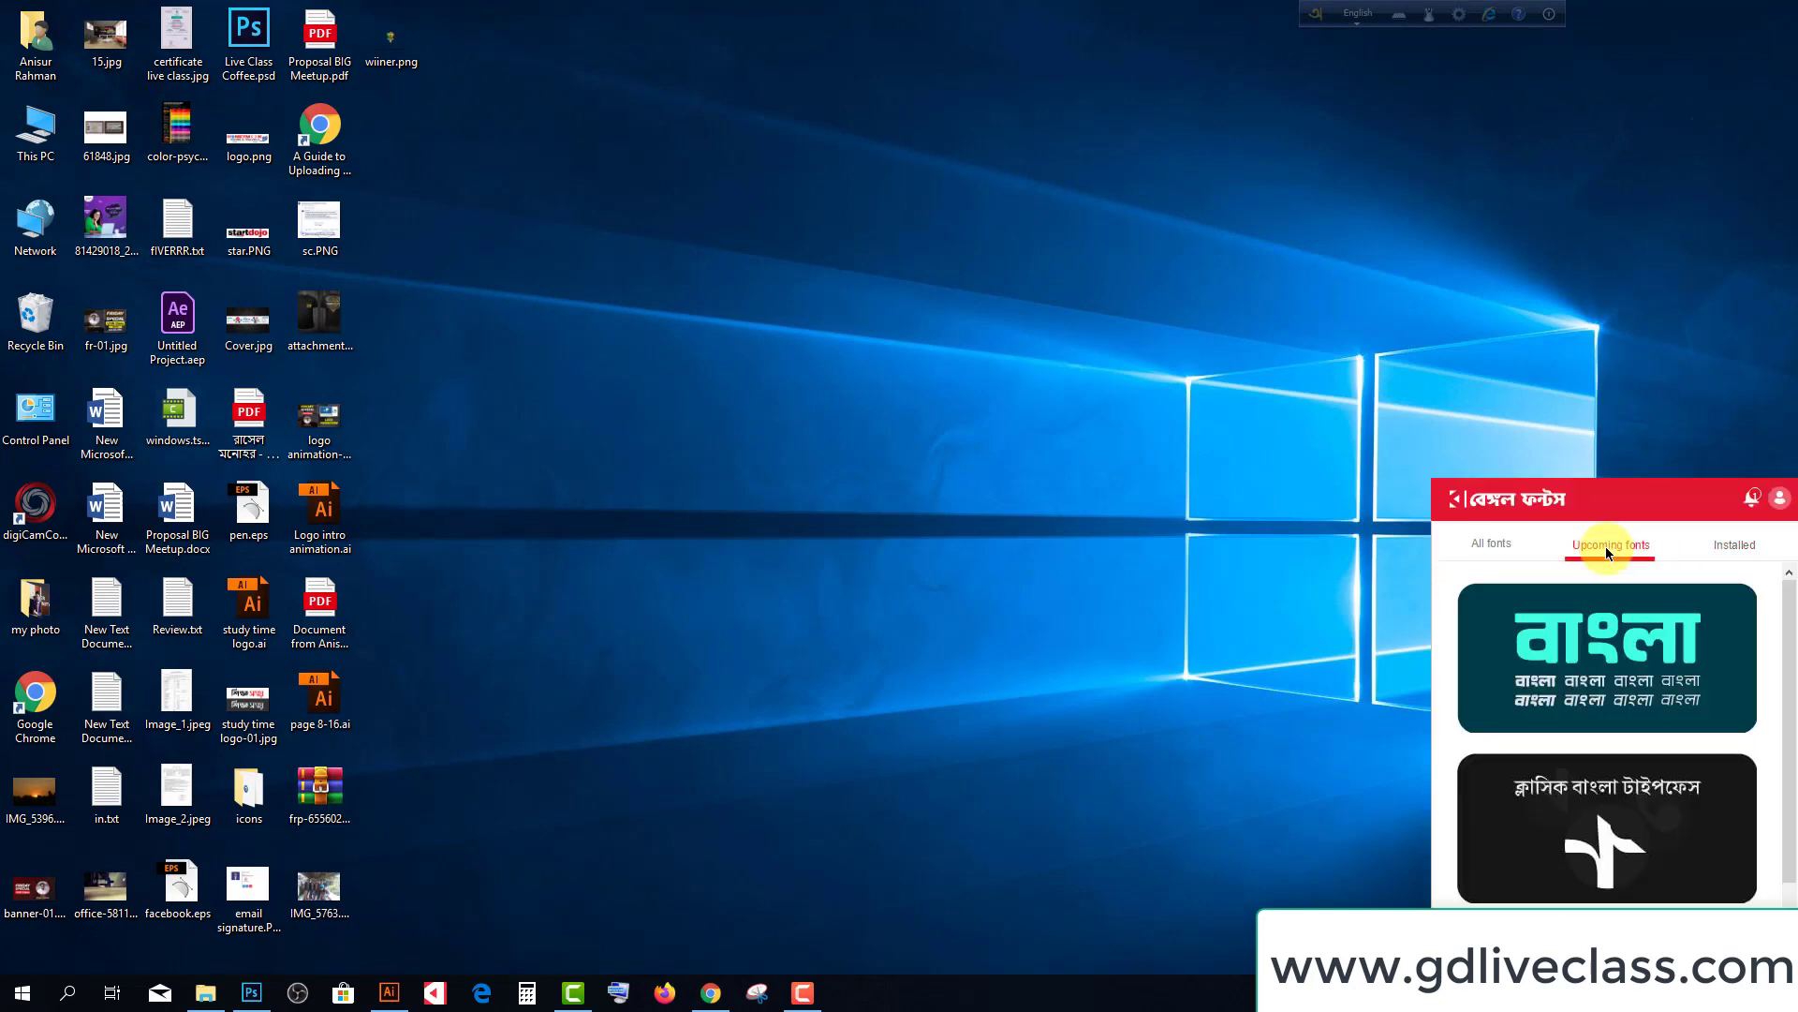
pyautogui.click(1491, 544)
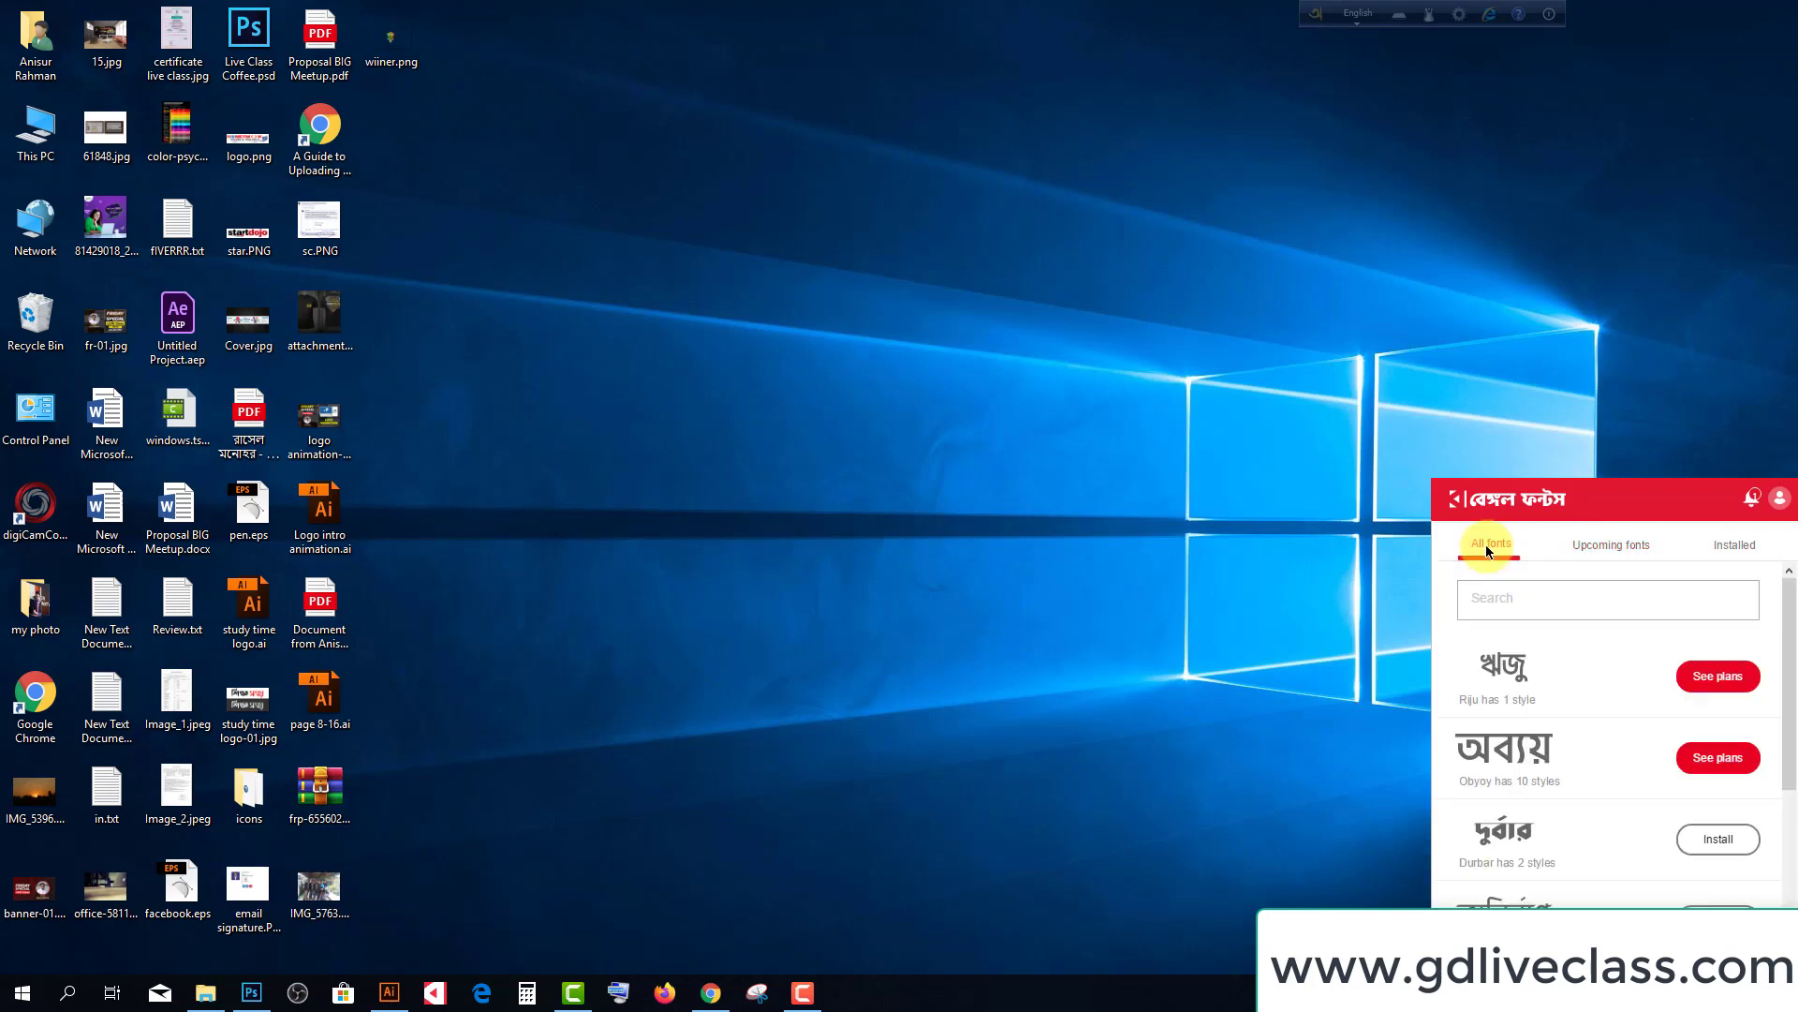
# Install the Durbar and Anirban fonts, then bring Illustrator back to the front
pyautogui.scroll(-1, 1760, 792)
pyautogui.click(1732, 759)
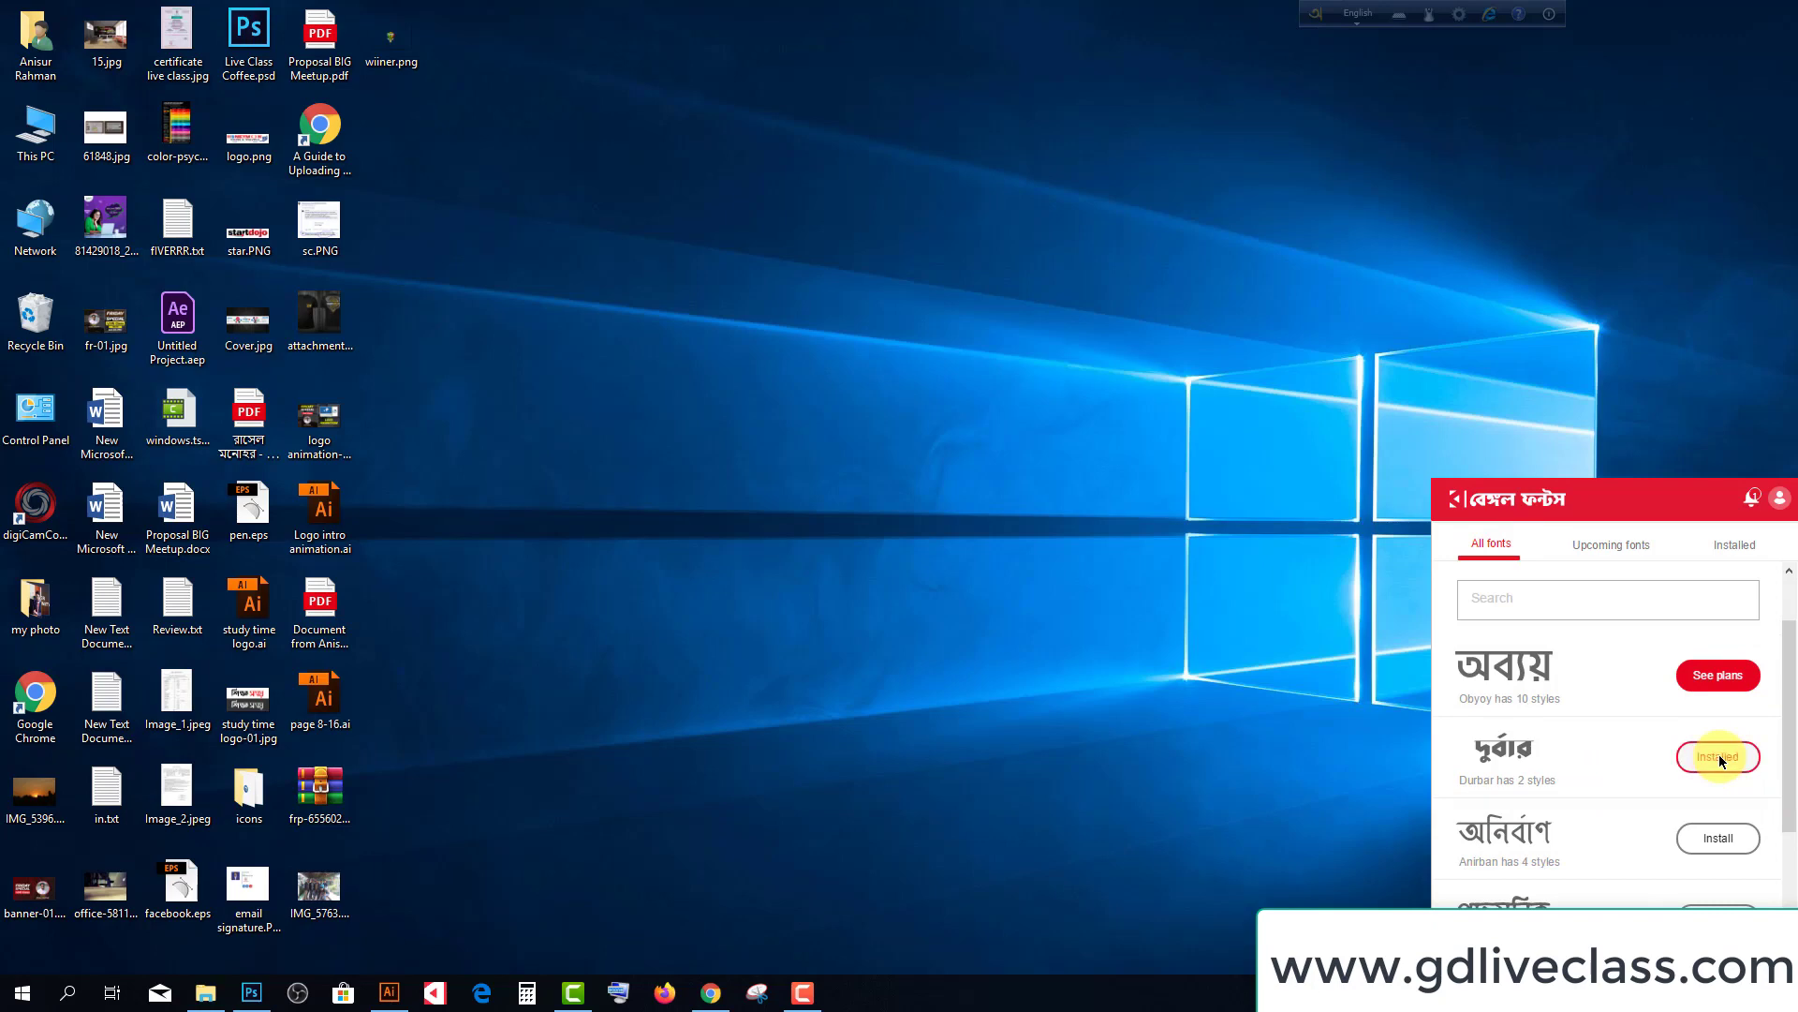
pyautogui.click(1718, 840)
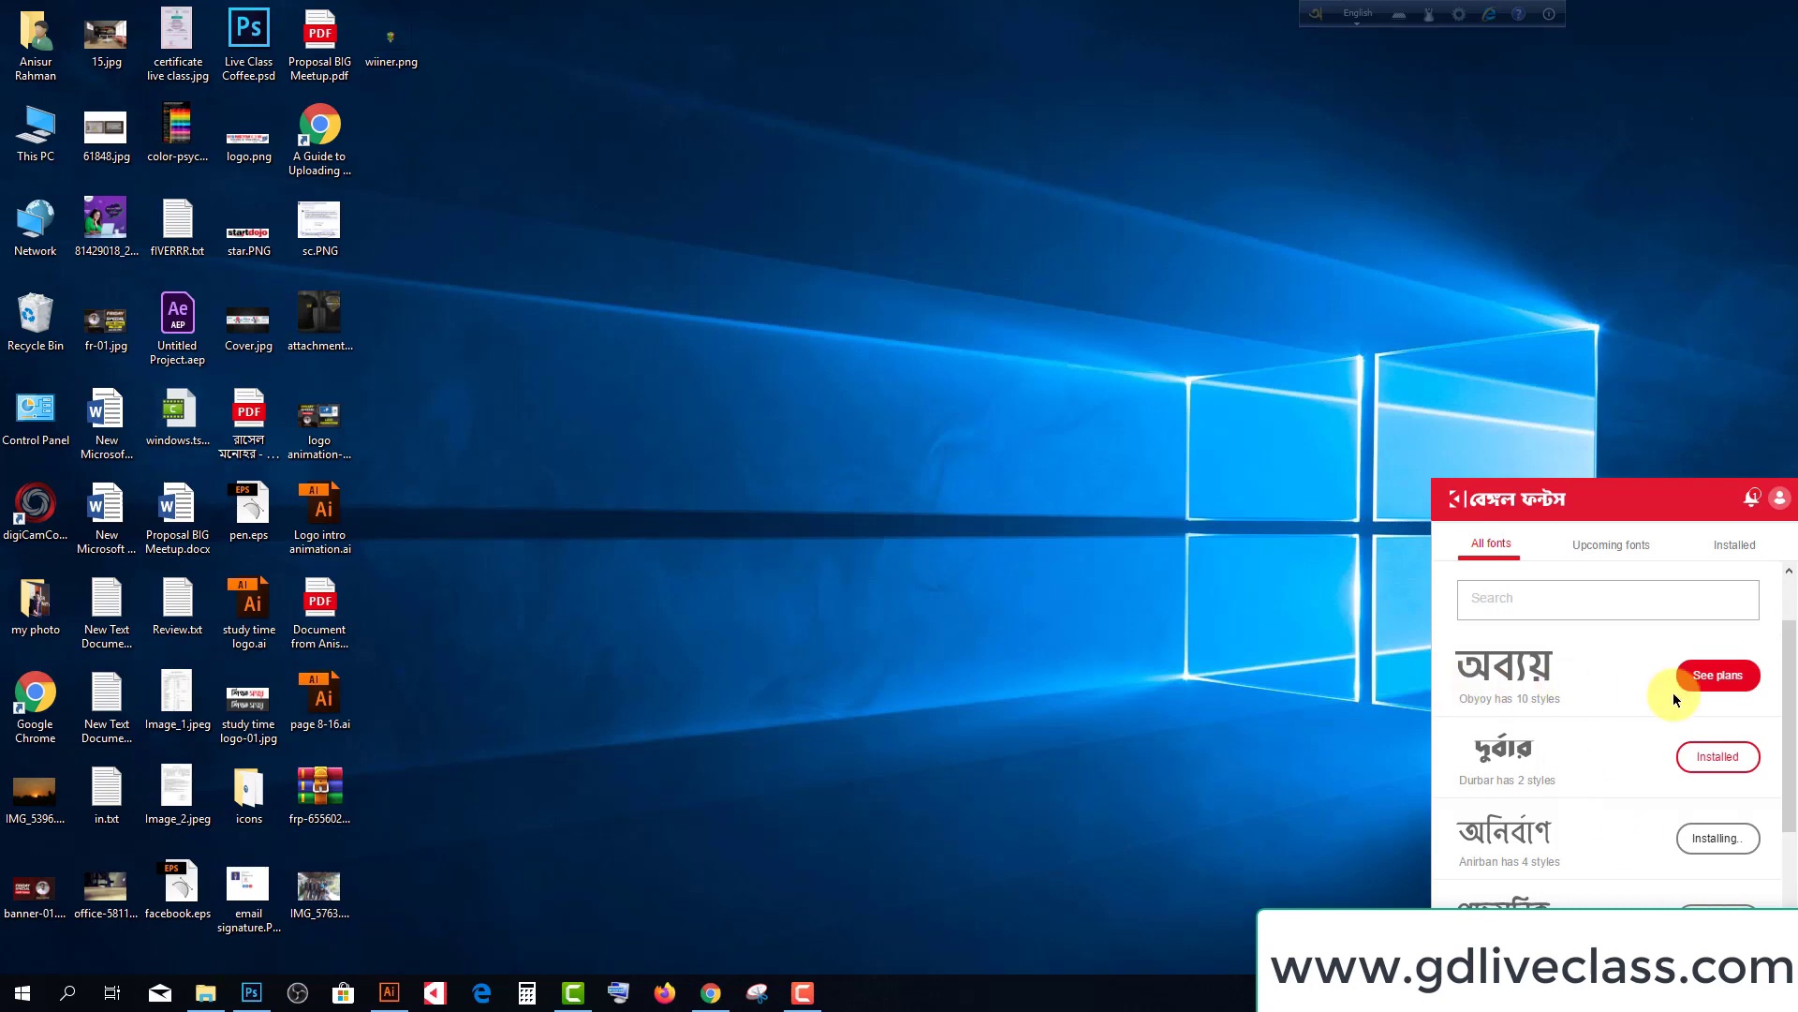
pyautogui.scroll(-1, 1573, 712)
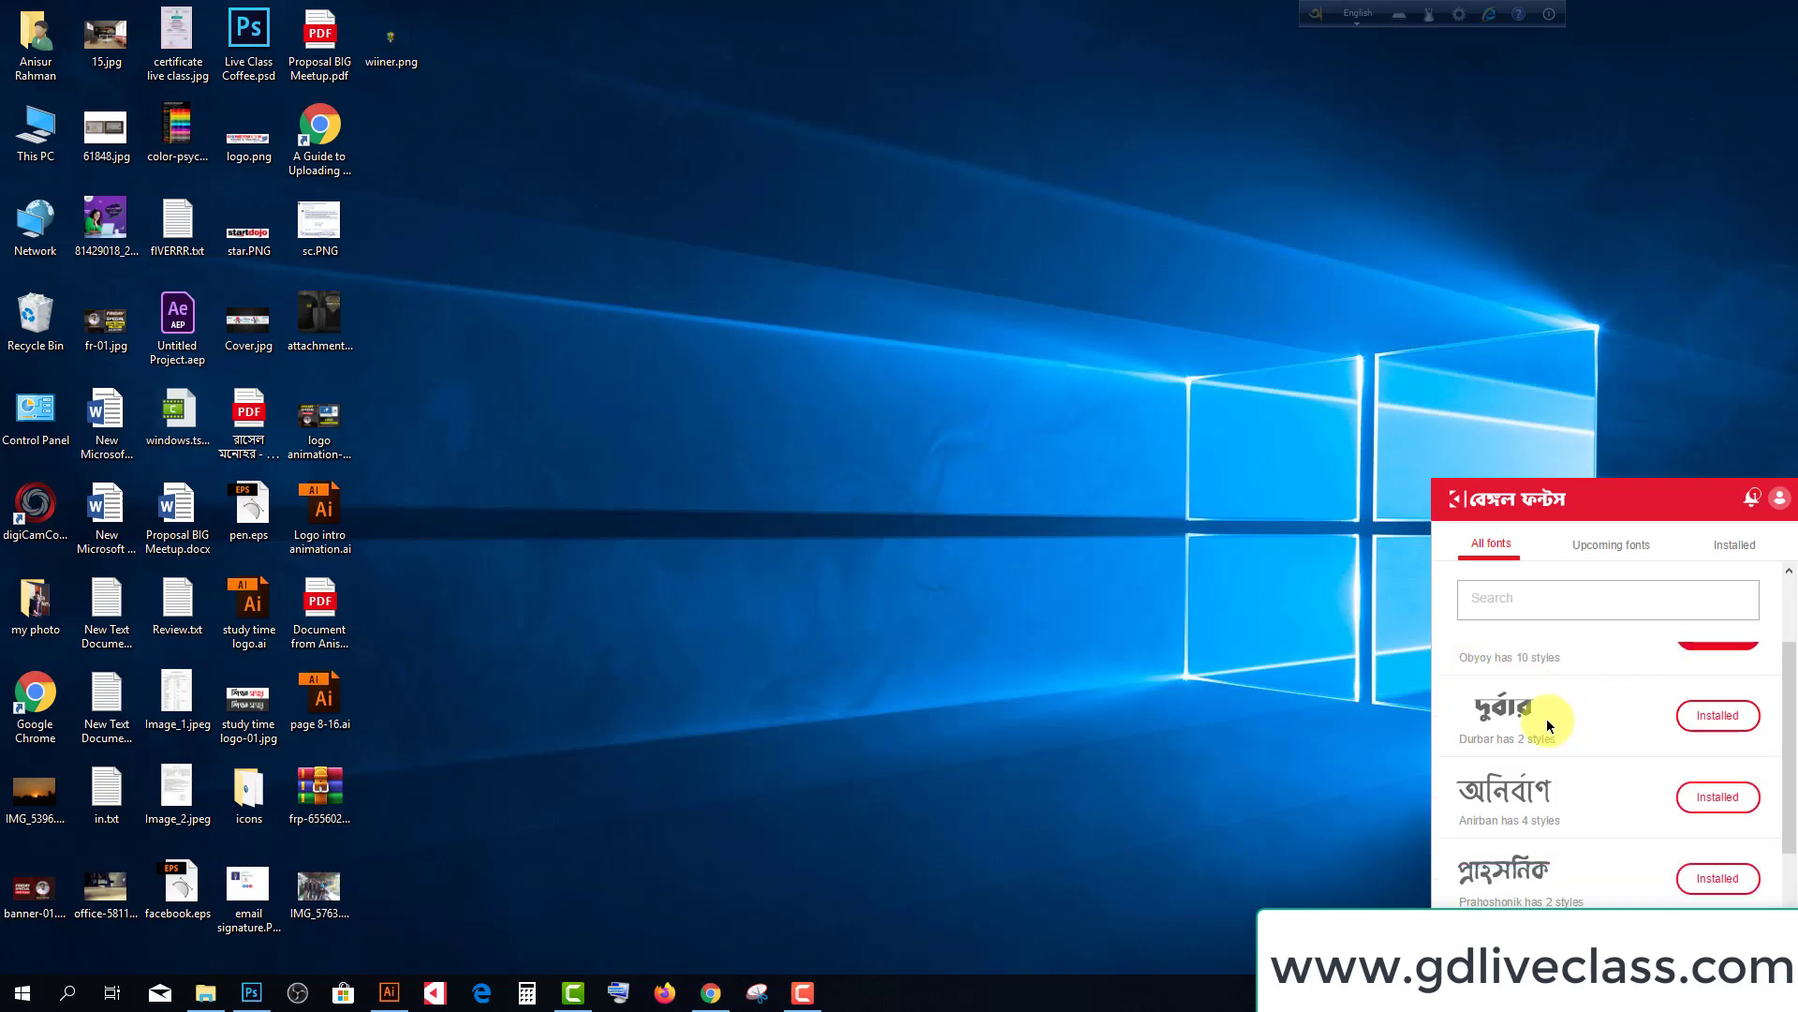
pyautogui.scroll(-2, 1557, 733)
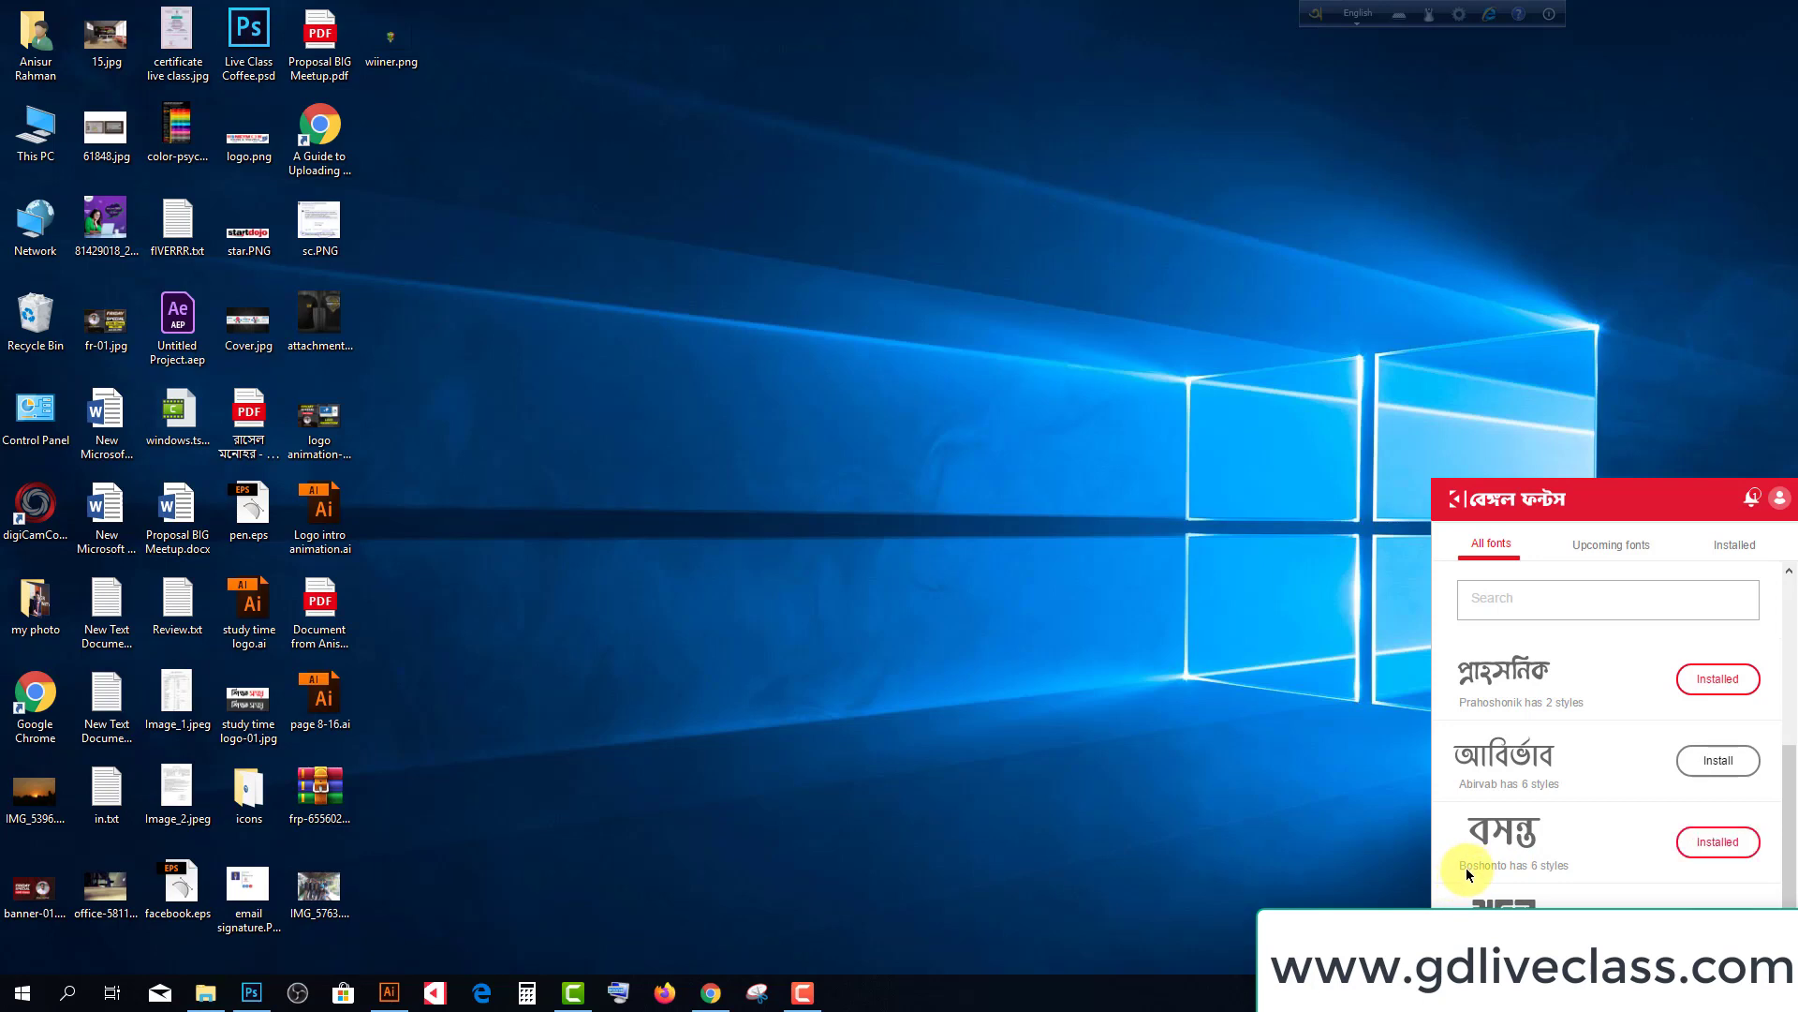
pyautogui.click(389, 991)
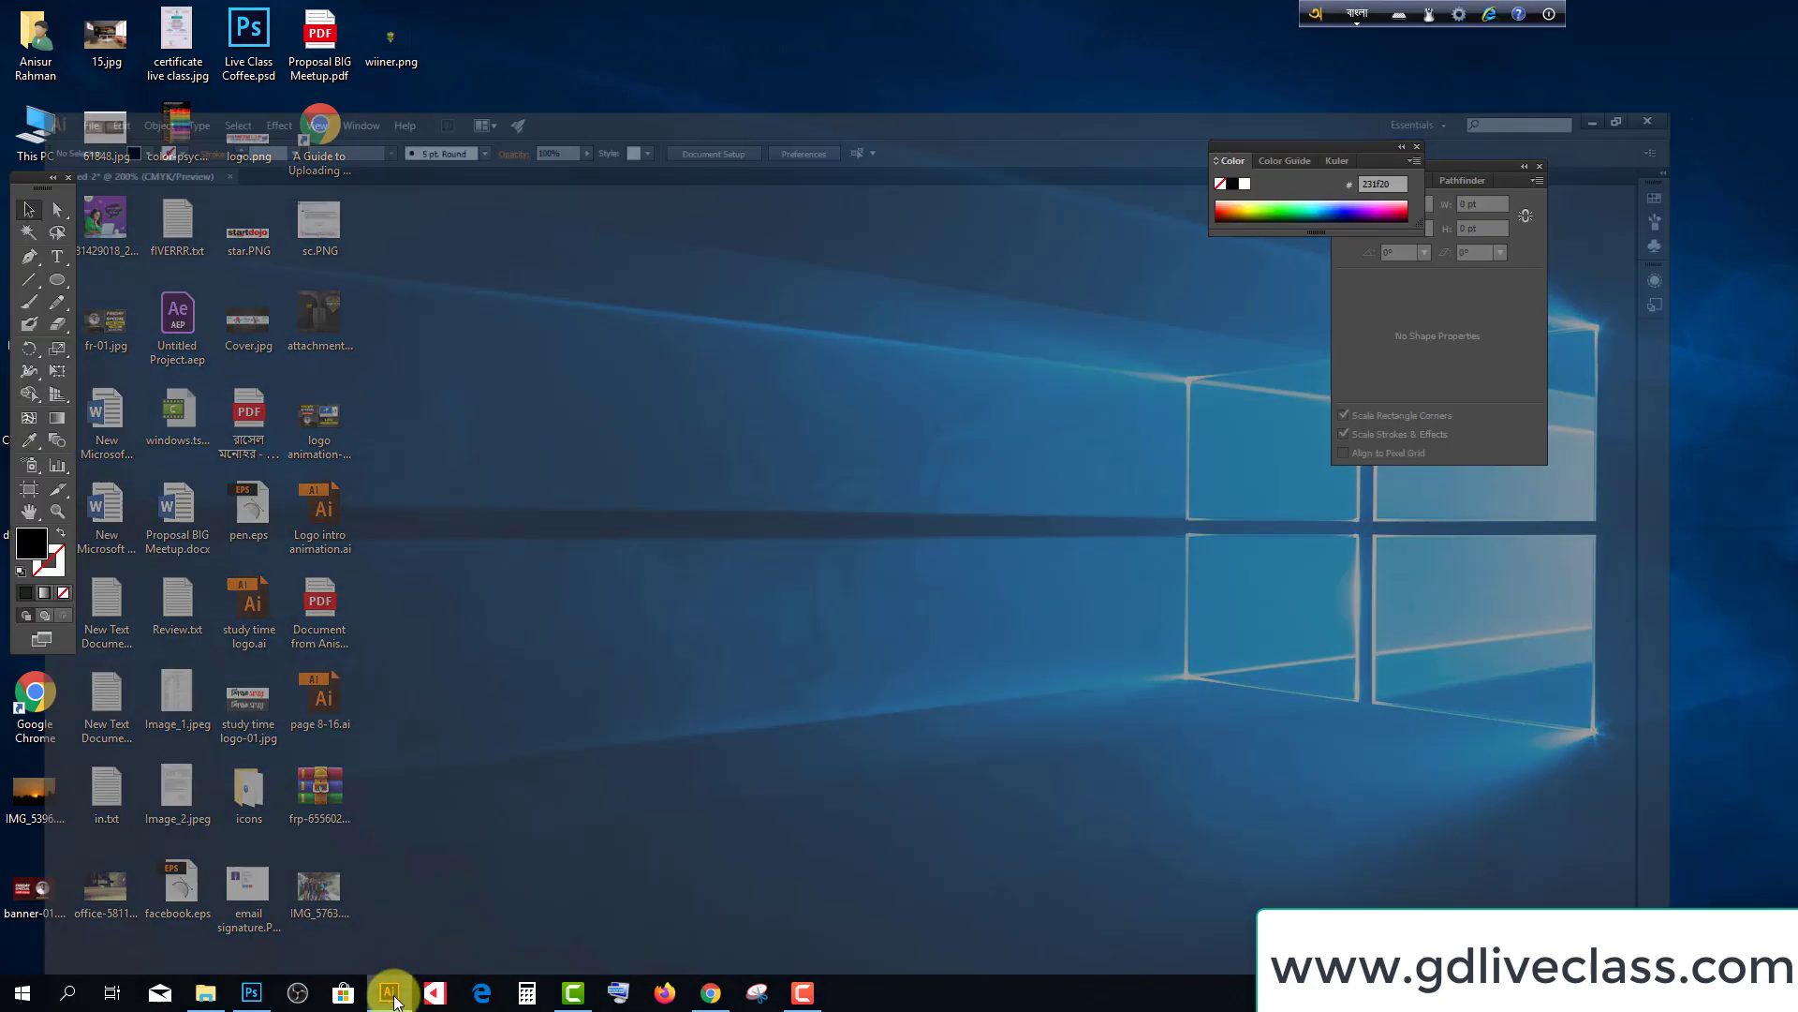
# Start a new text line below বাংলাদেশ and set its font to Boshonto Bold
pyautogui.click(56, 257)
pyautogui.scroll(-2, 562, 674)
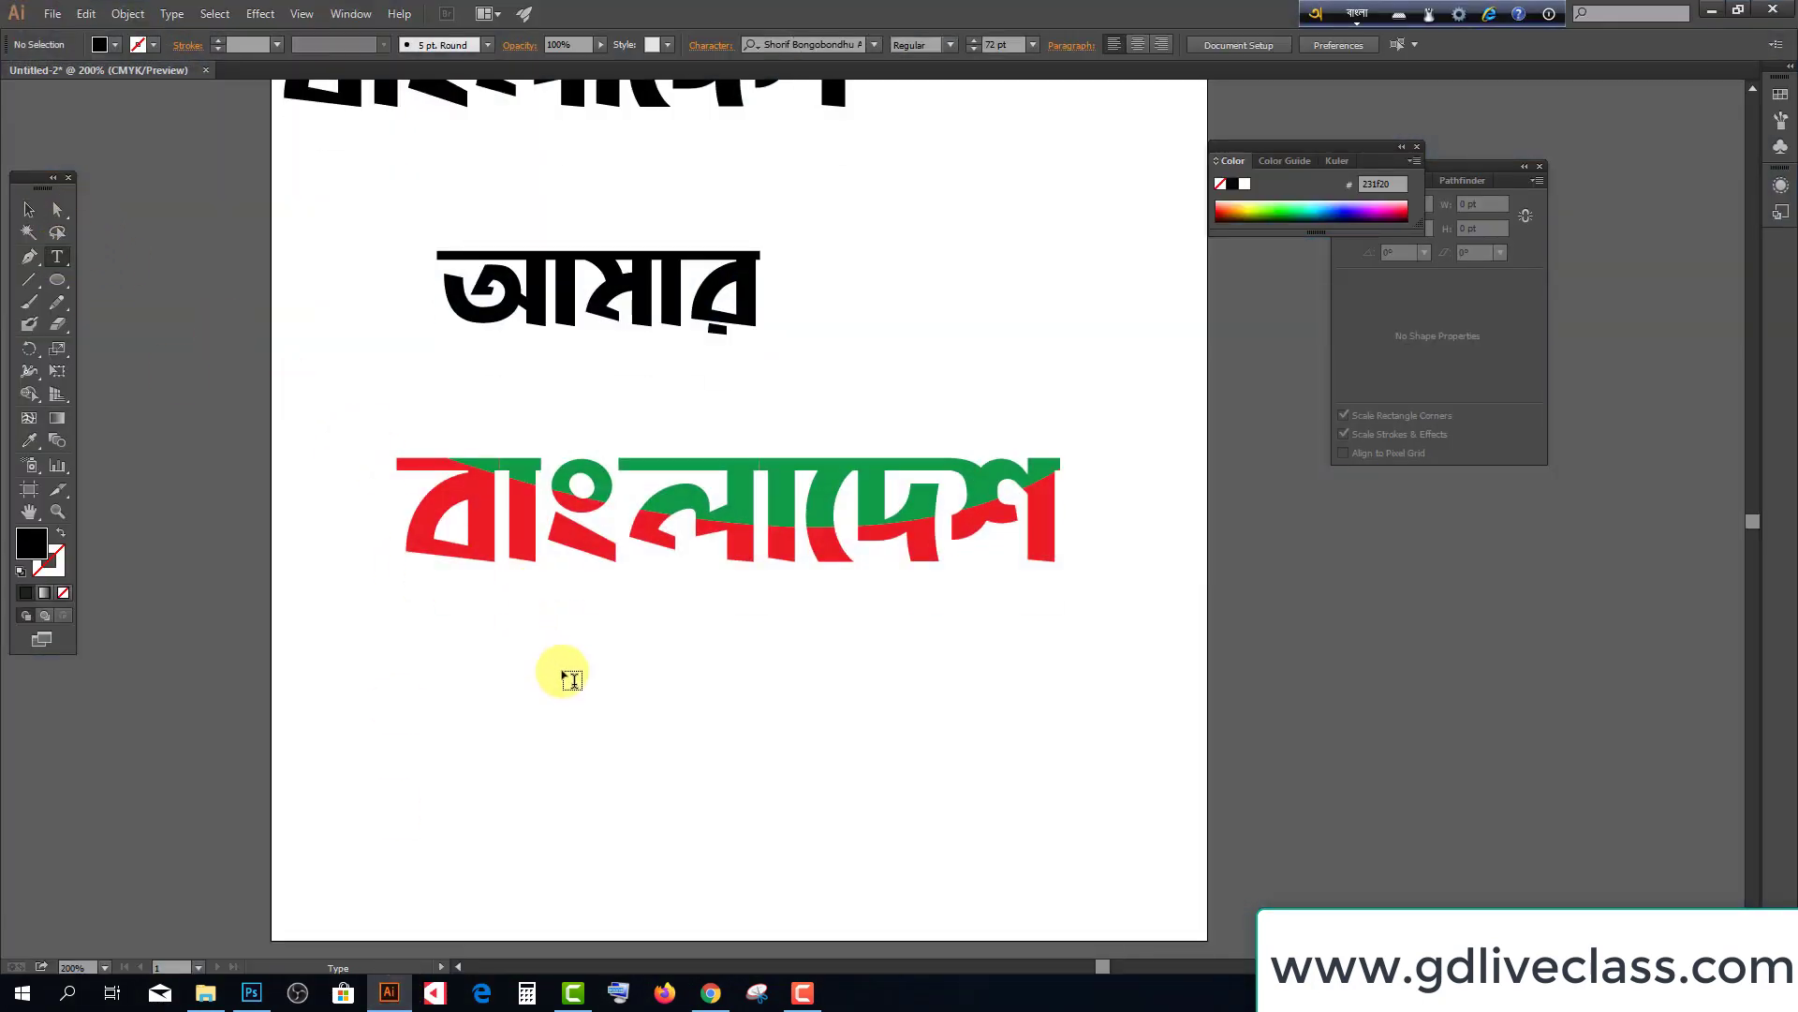
pyautogui.click(513, 670)
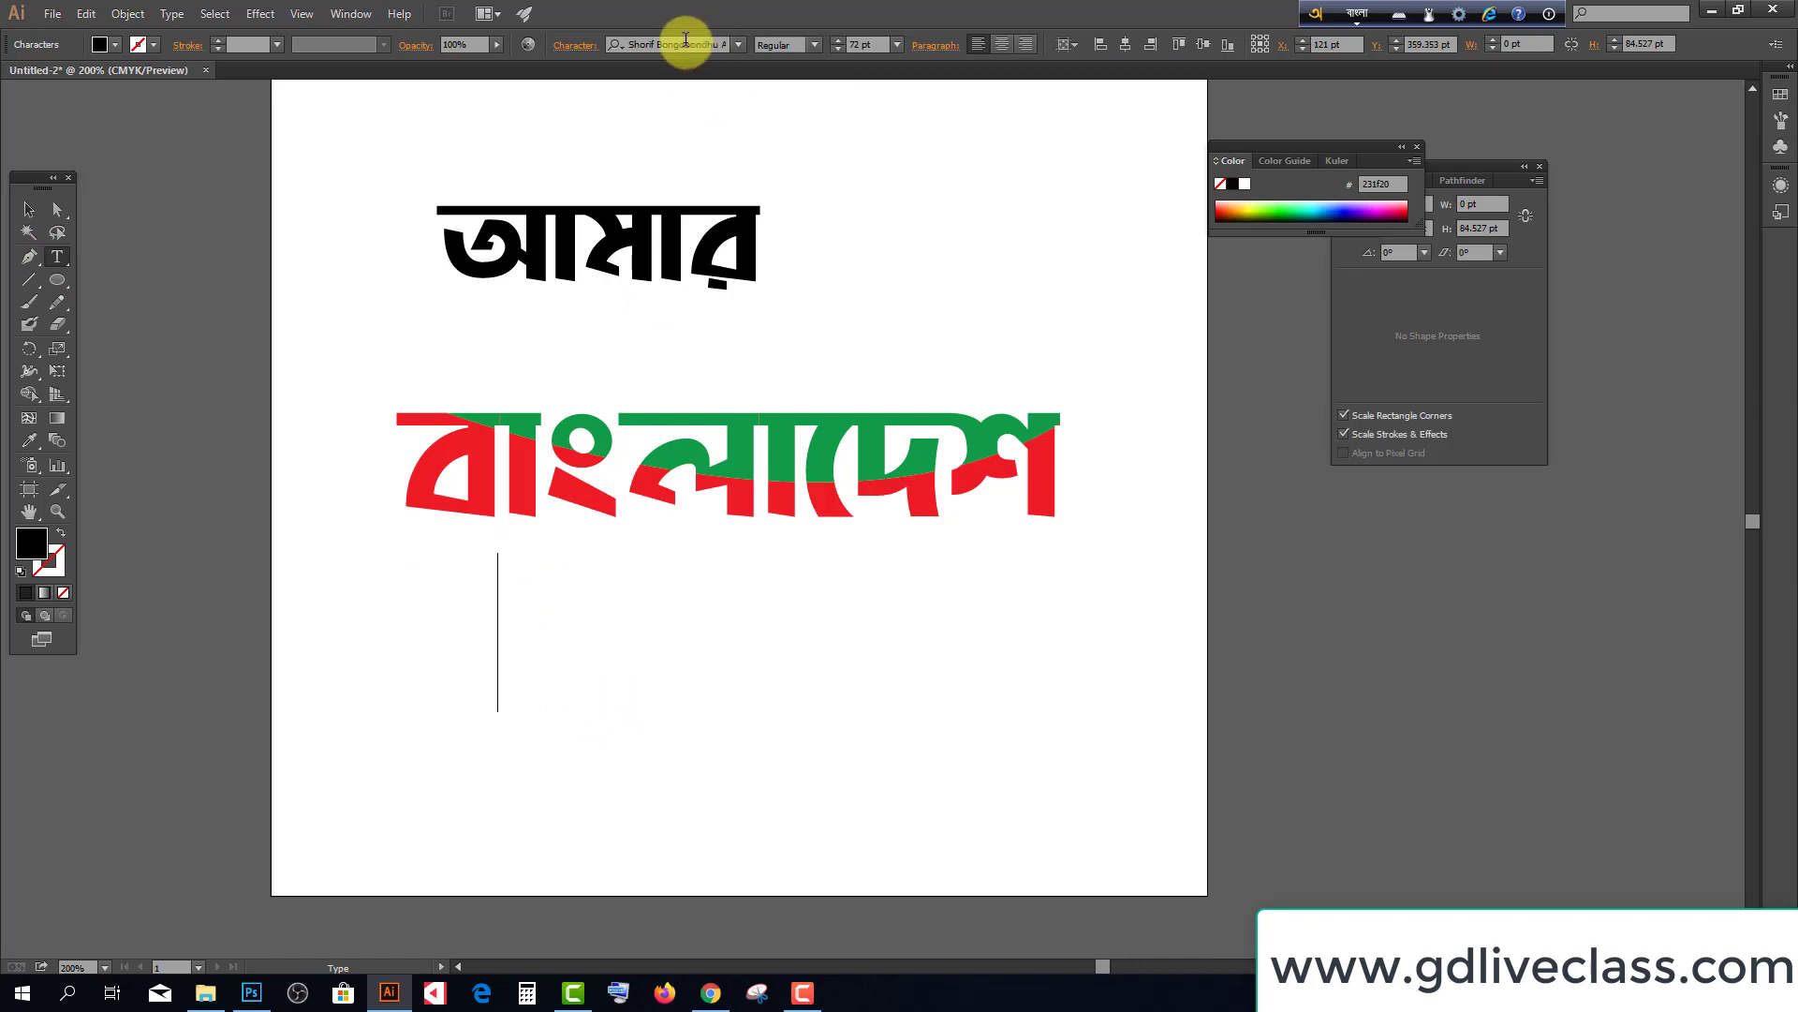
pyautogui.click(1355, 16)
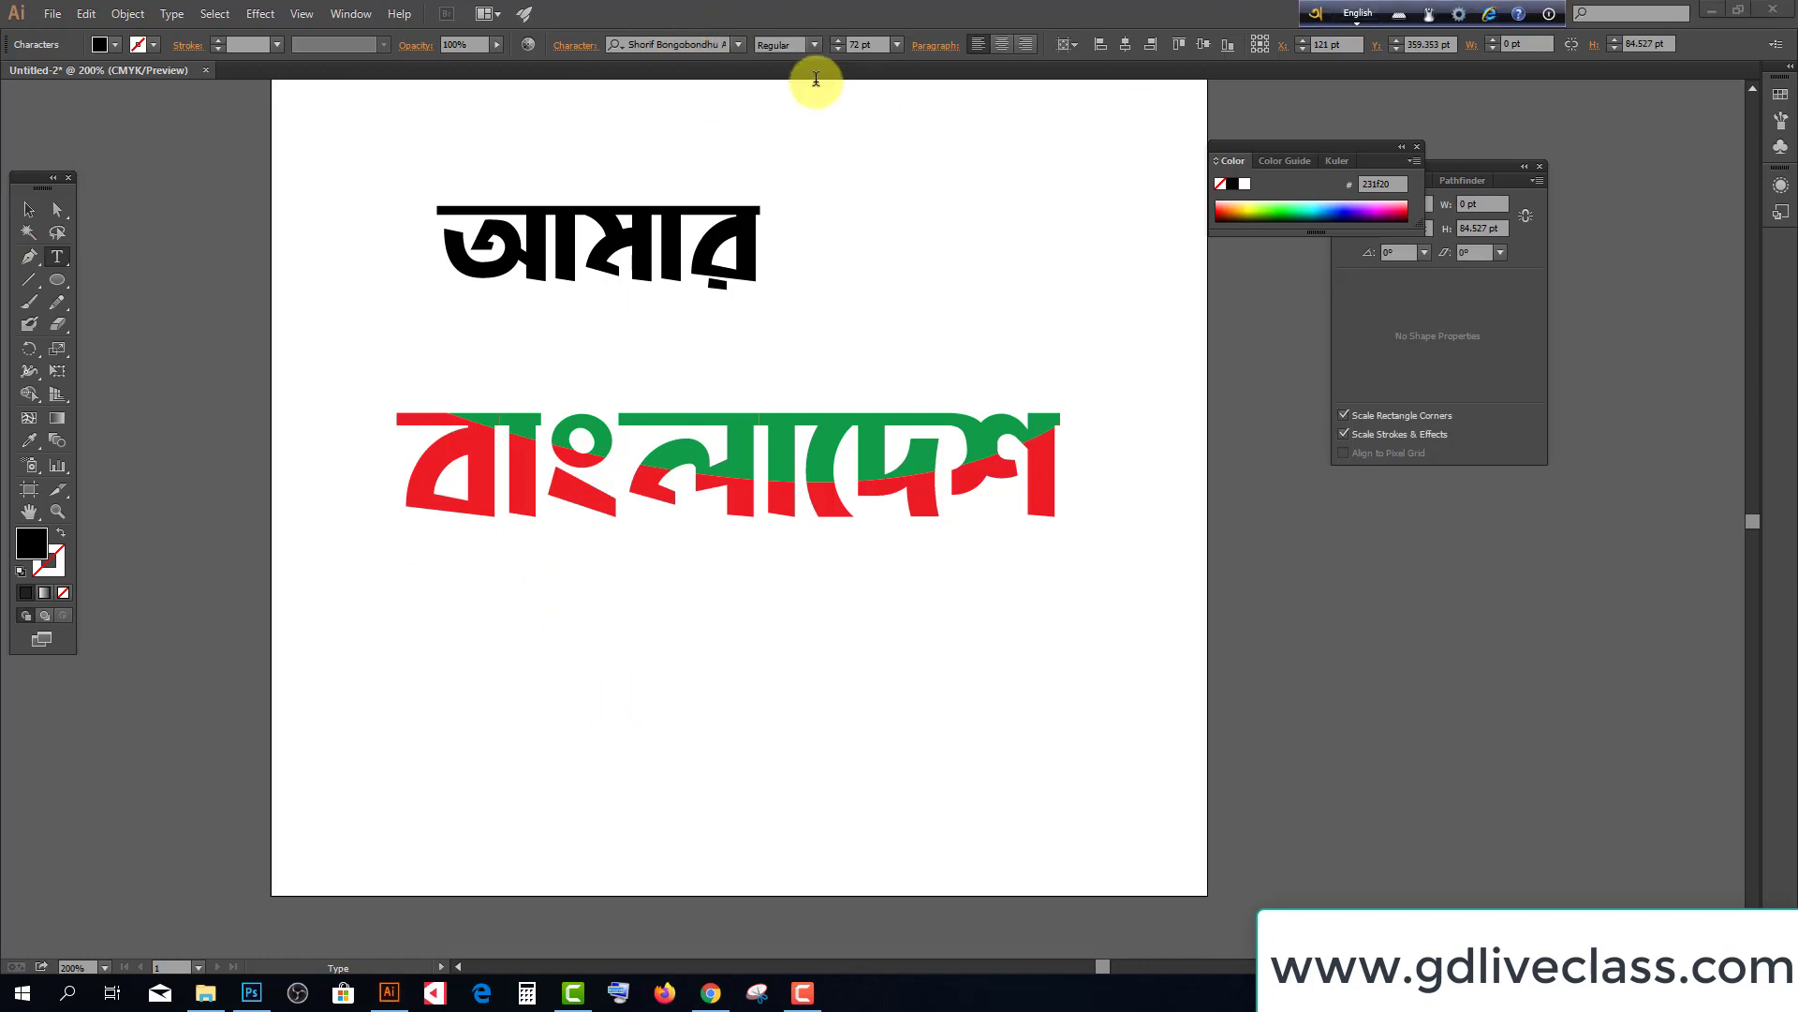
pyautogui.click(671, 44)
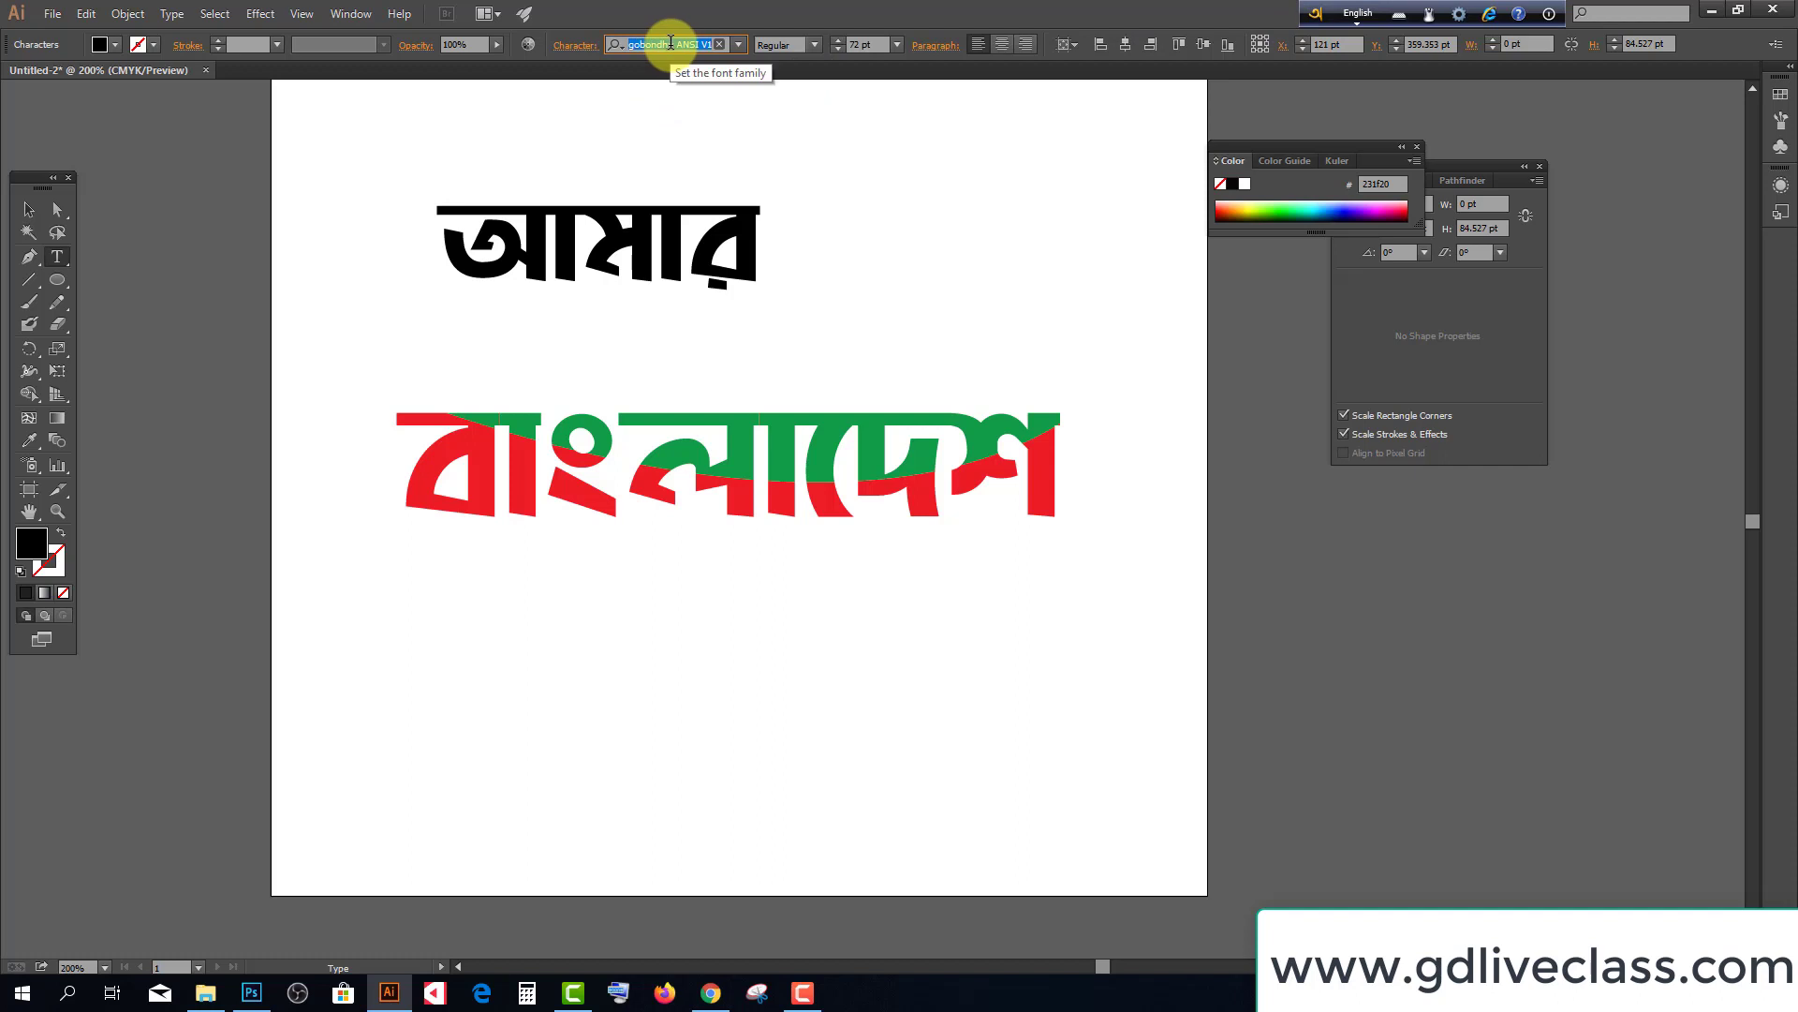
pyautogui.write('b')
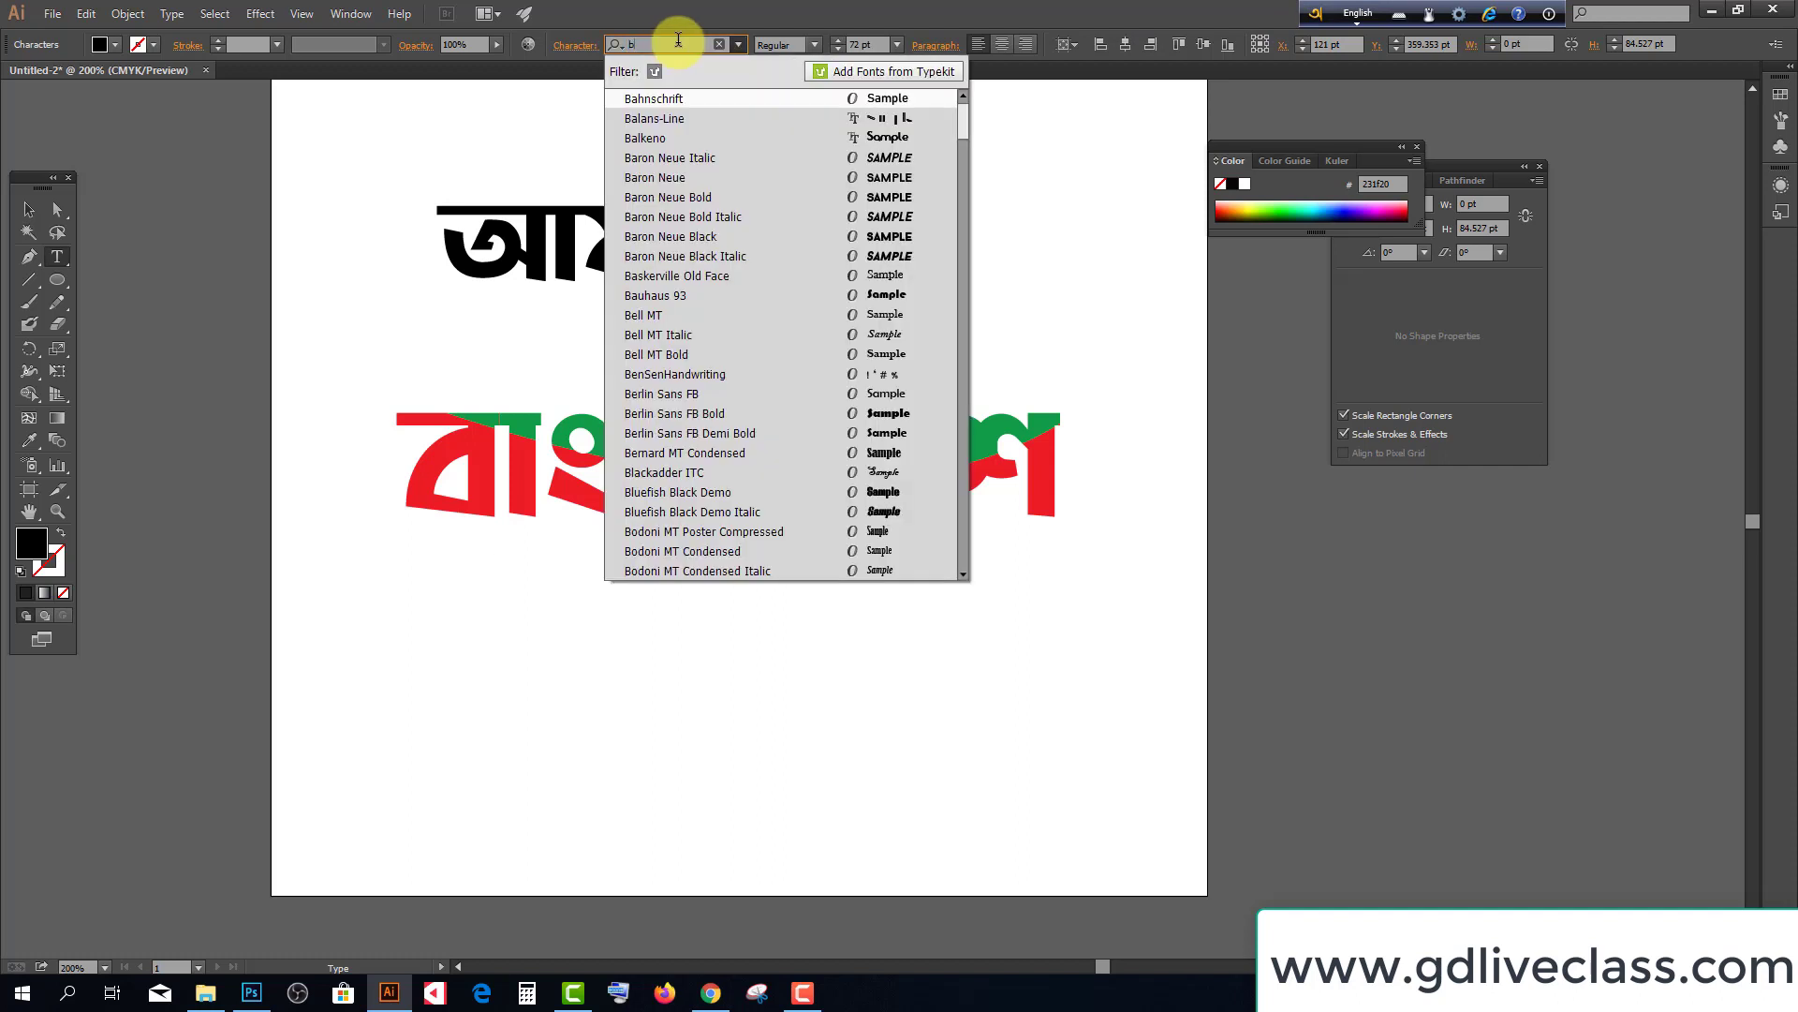
pyautogui.write('os')
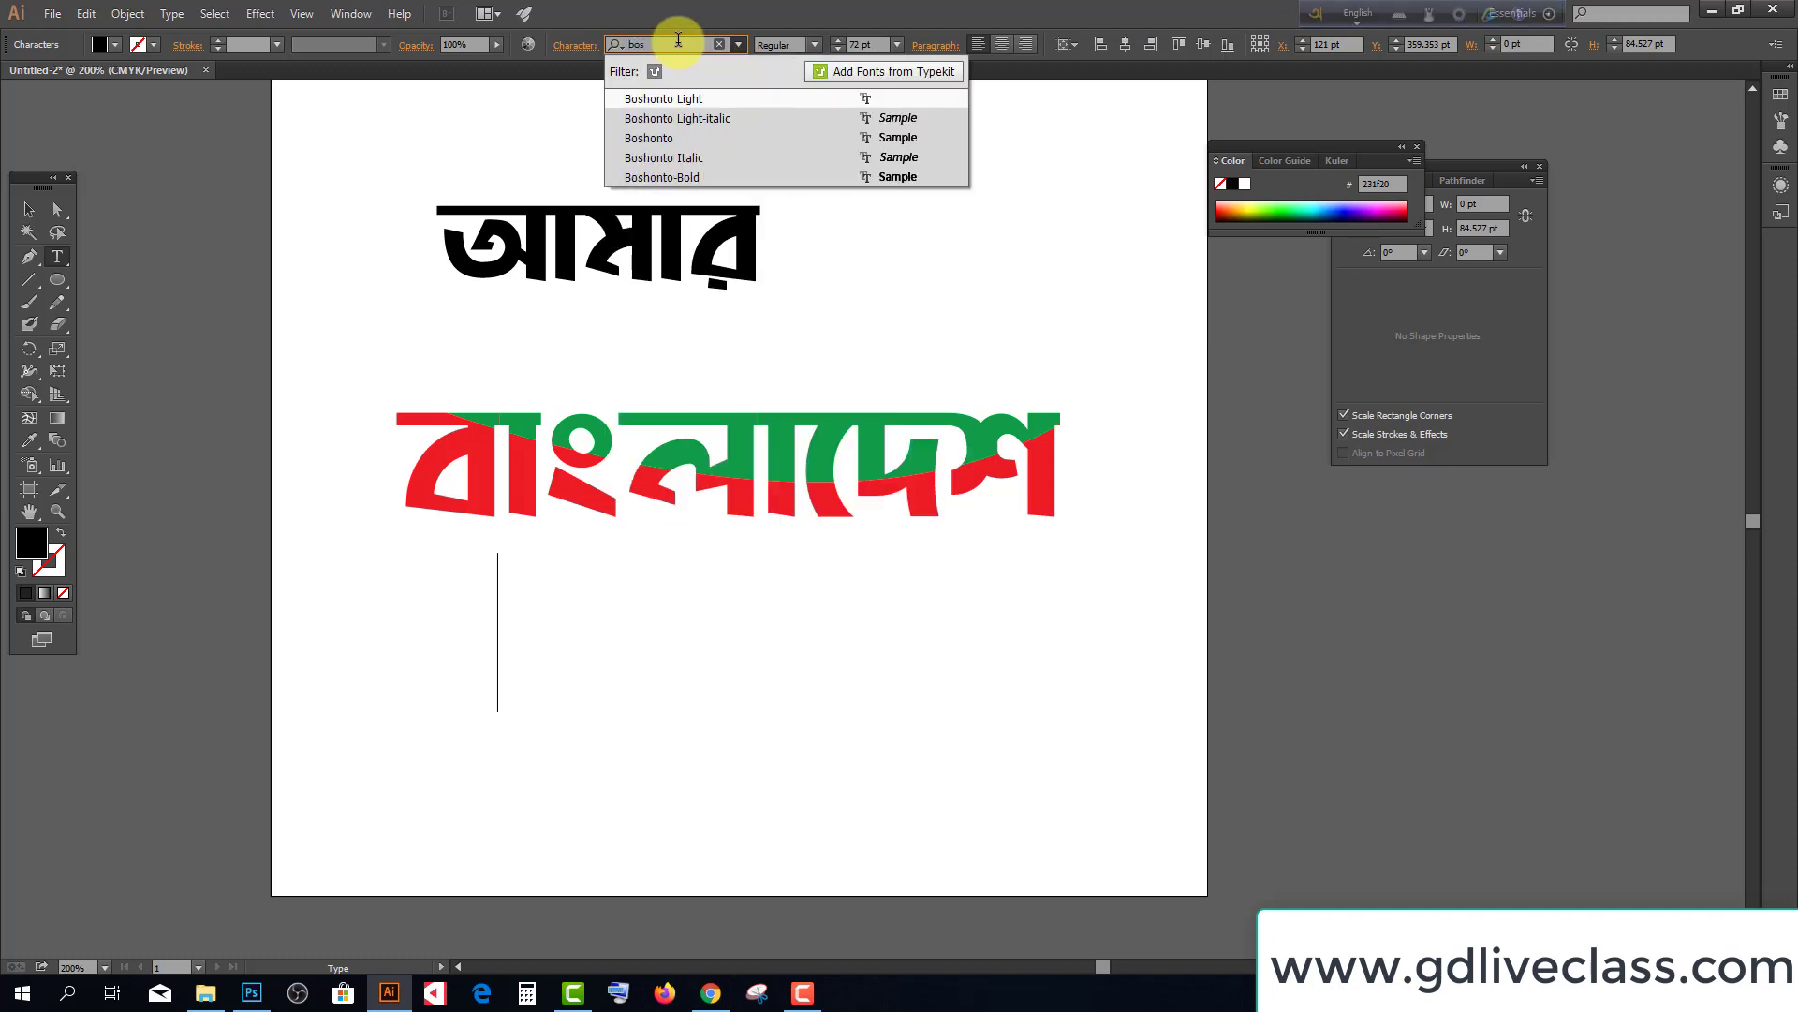
pyautogui.click(669, 174)
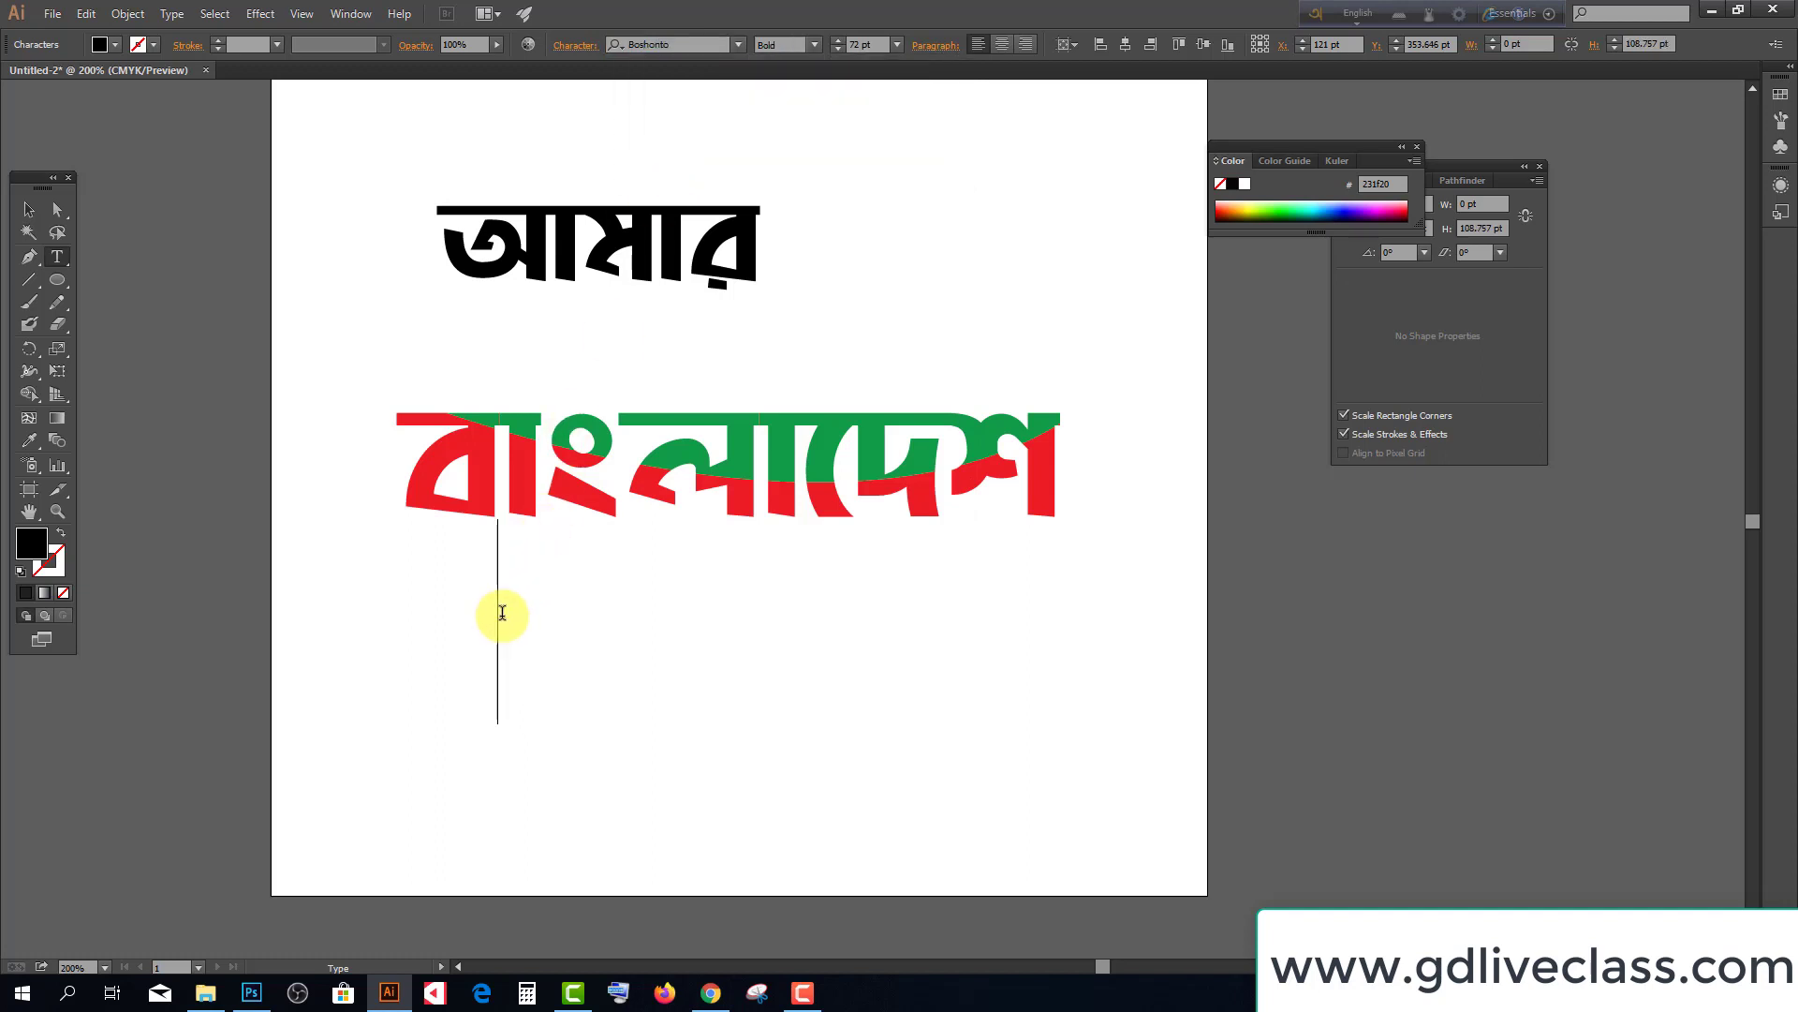
# Switch the Avro Bangla keyboard to ANSI output, confirming the warning
pyautogui.click(1358, 21)
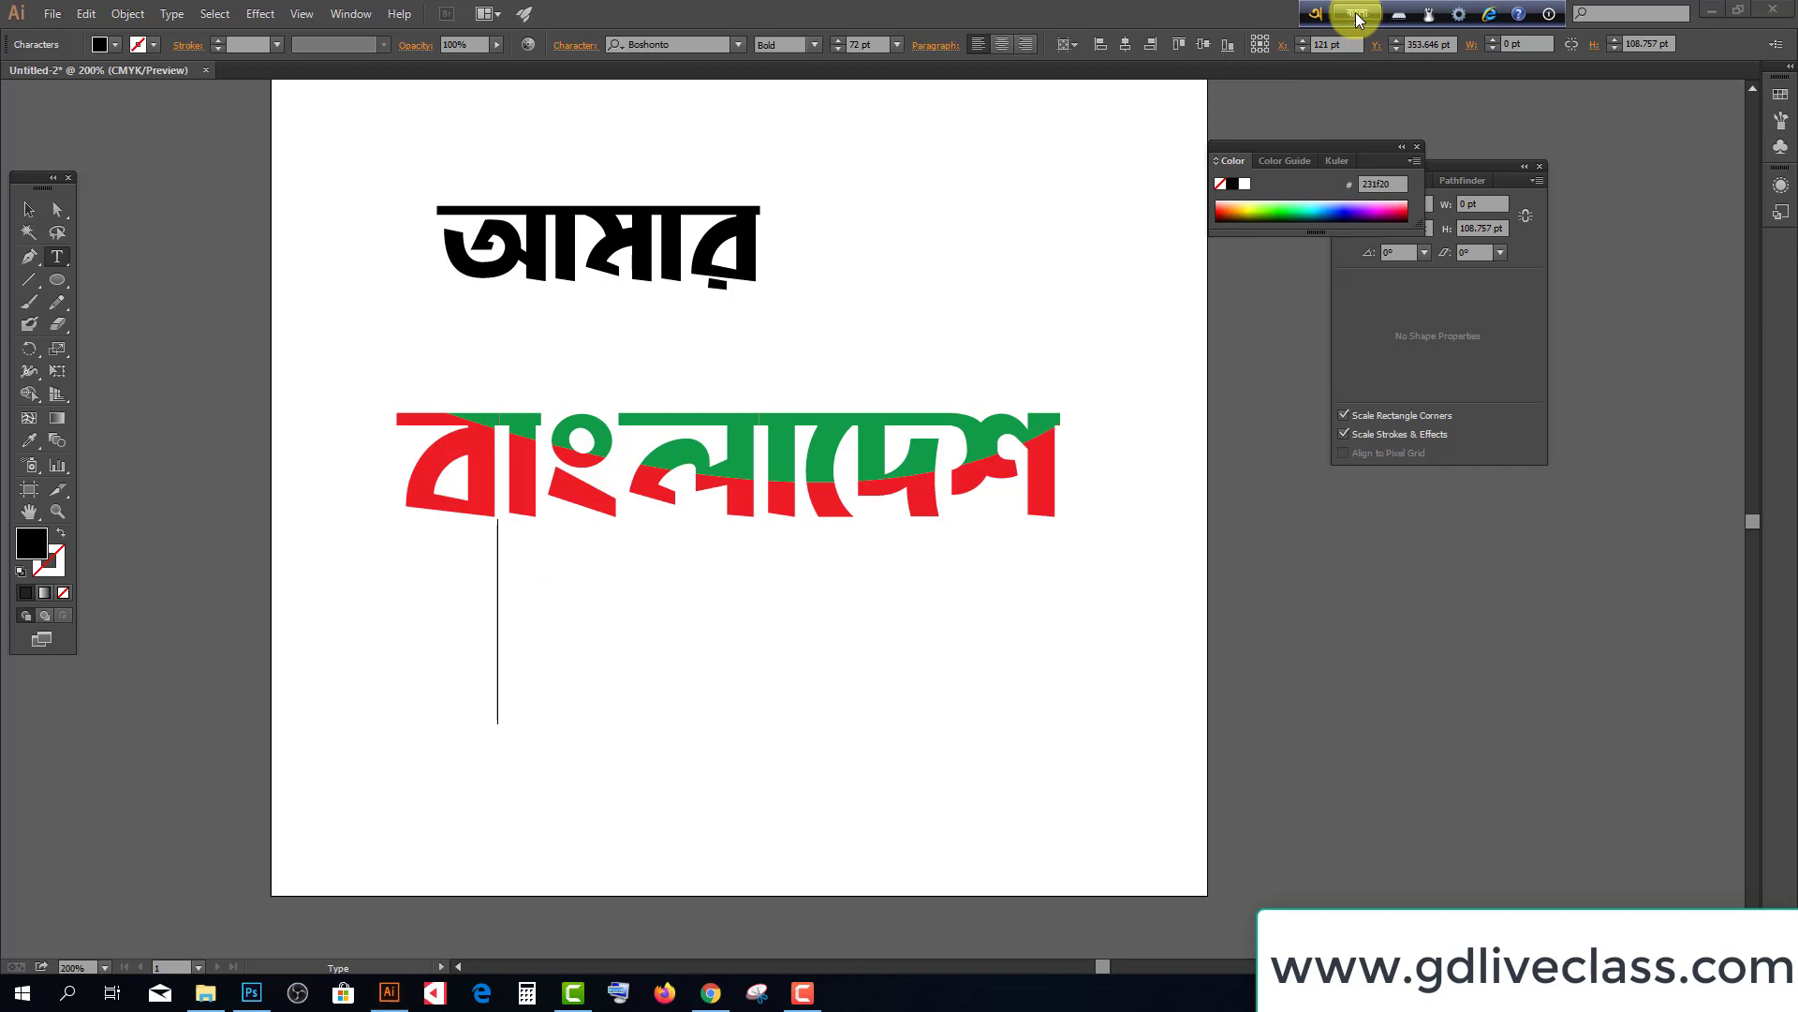
pyautogui.click(1428, 14)
pyautogui.click(1517, 88)
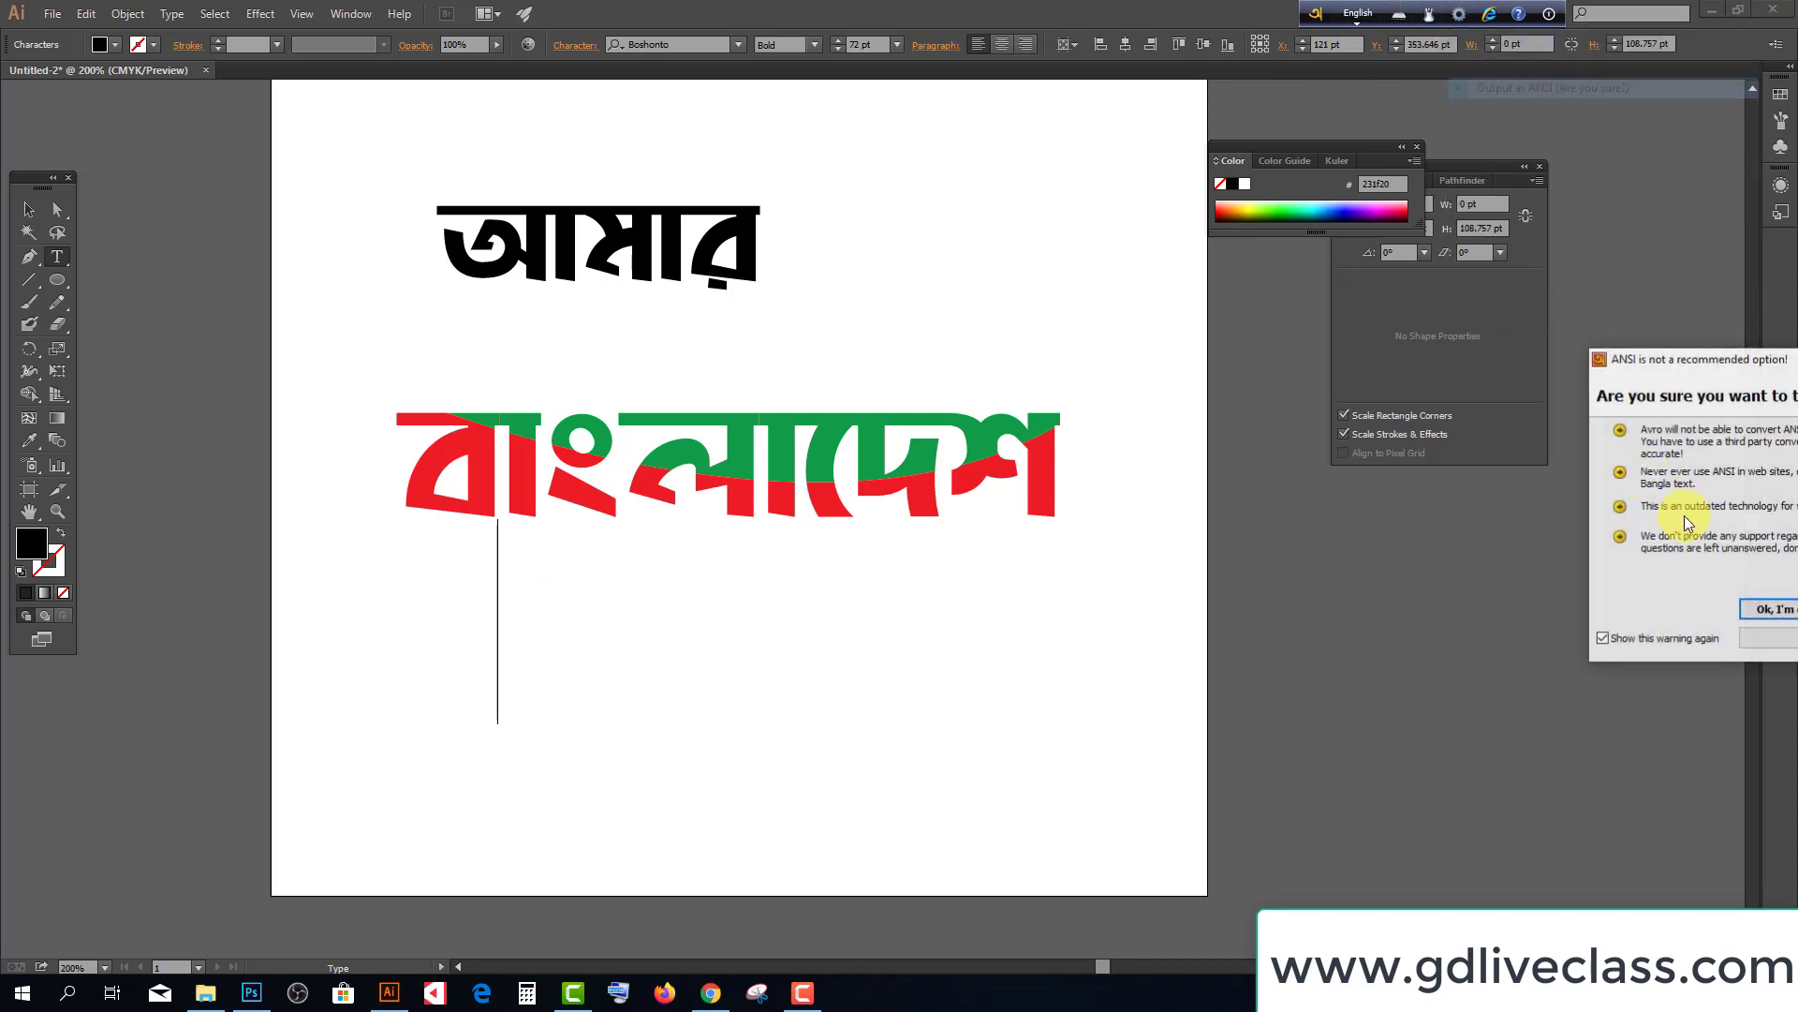
pyautogui.moveTo(1700, 335); pyautogui.dragTo(1314, 346)
pyautogui.click(1438, 619)
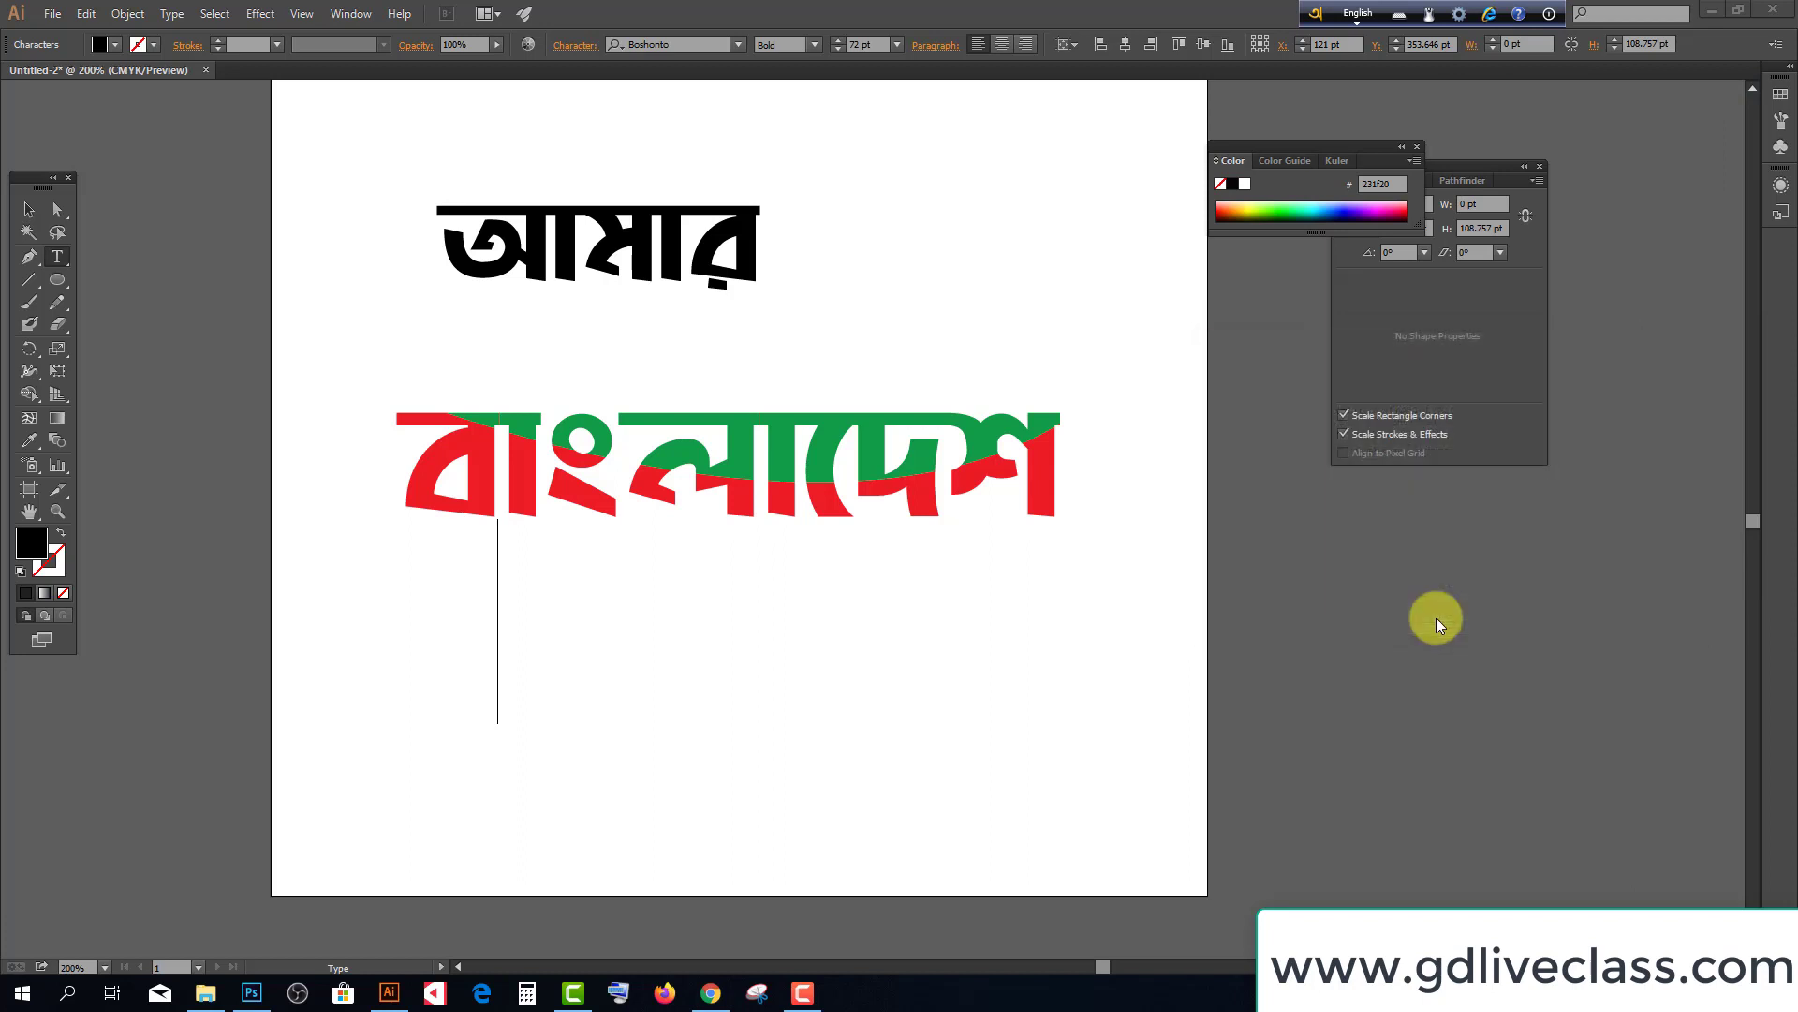
pyautogui.click(1358, 14)
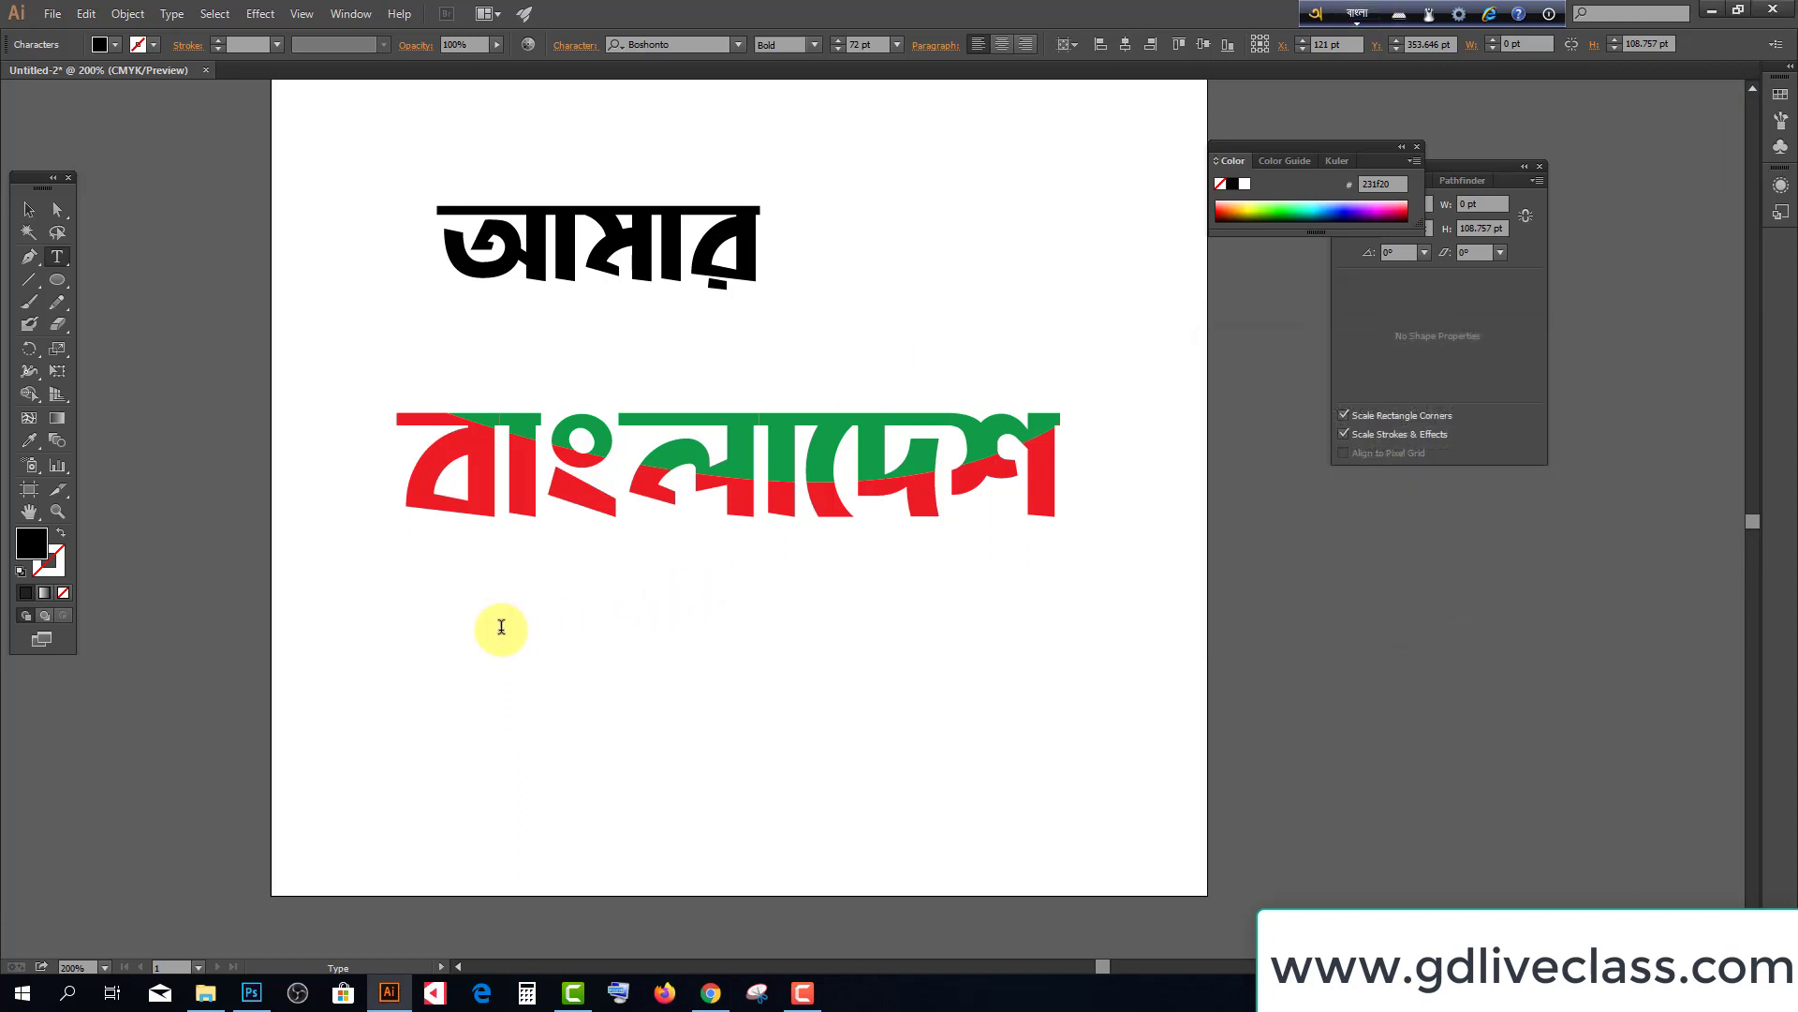
# Switch Avro back to Unicode output and type 'bangladesh' as the new বাংলাদেশ line
pyautogui.write('bang')
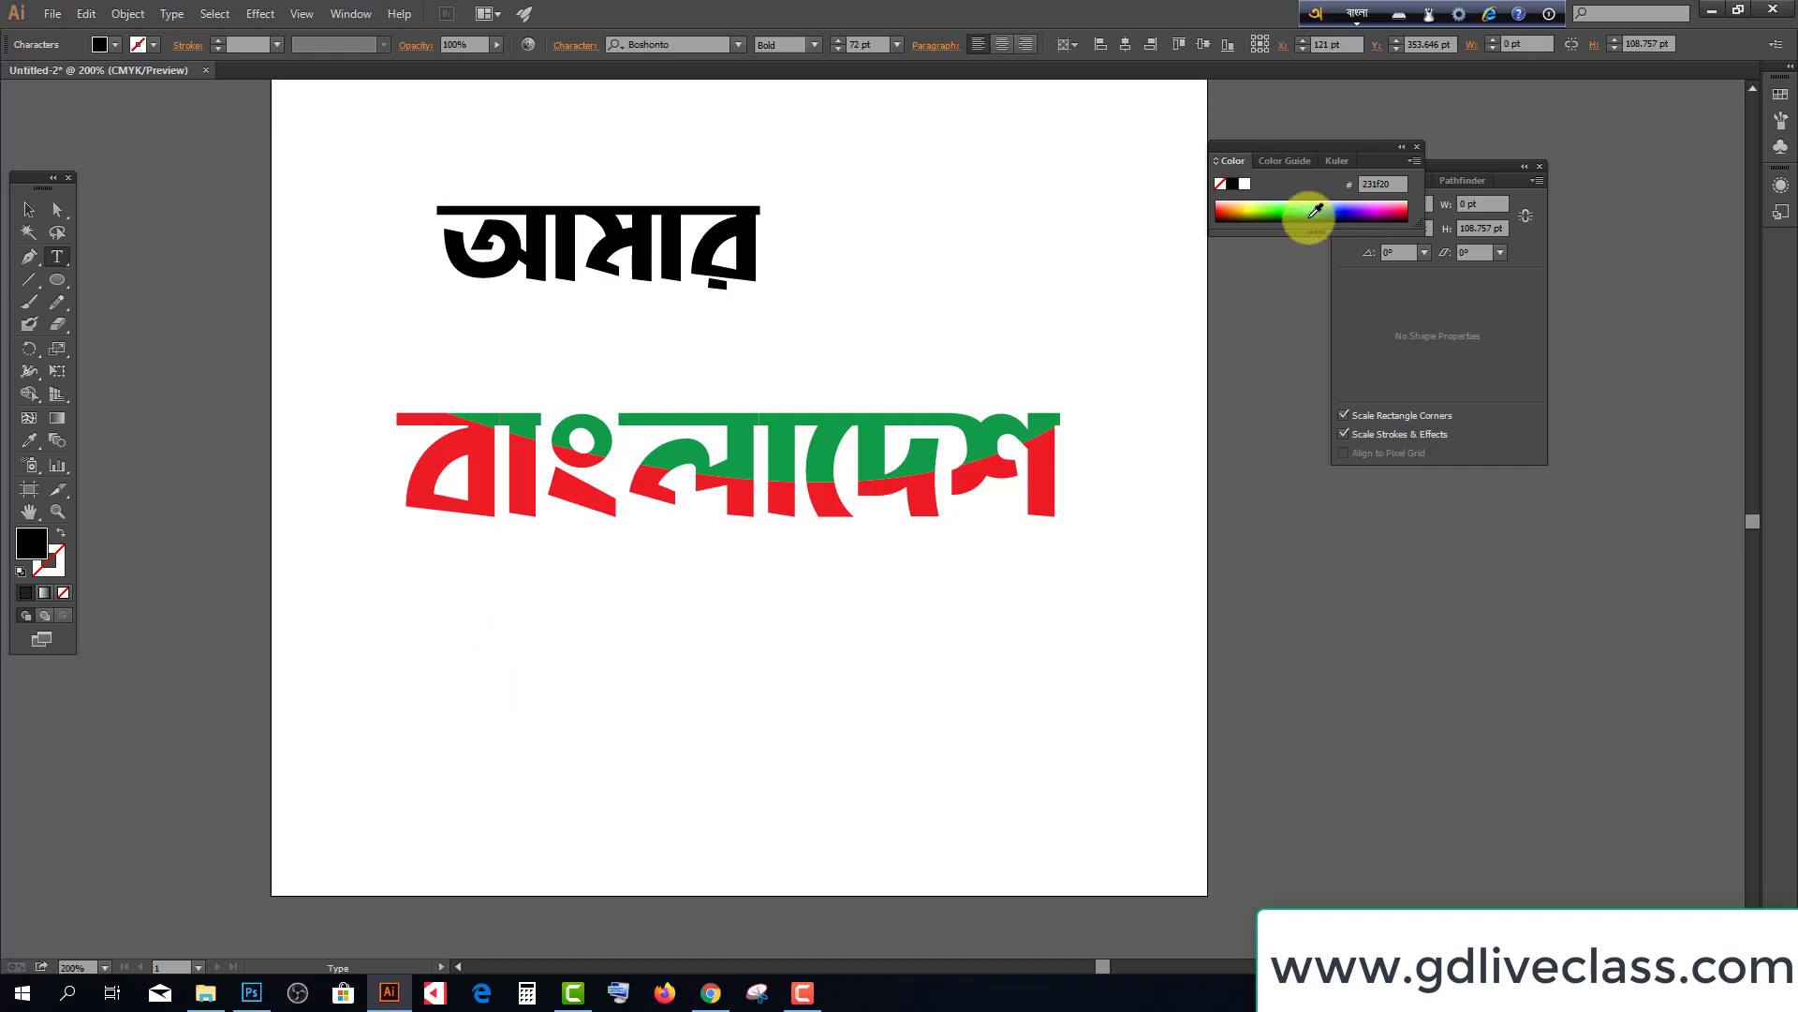
pyautogui.click(1464, 15)
pyautogui.click(1532, 68)
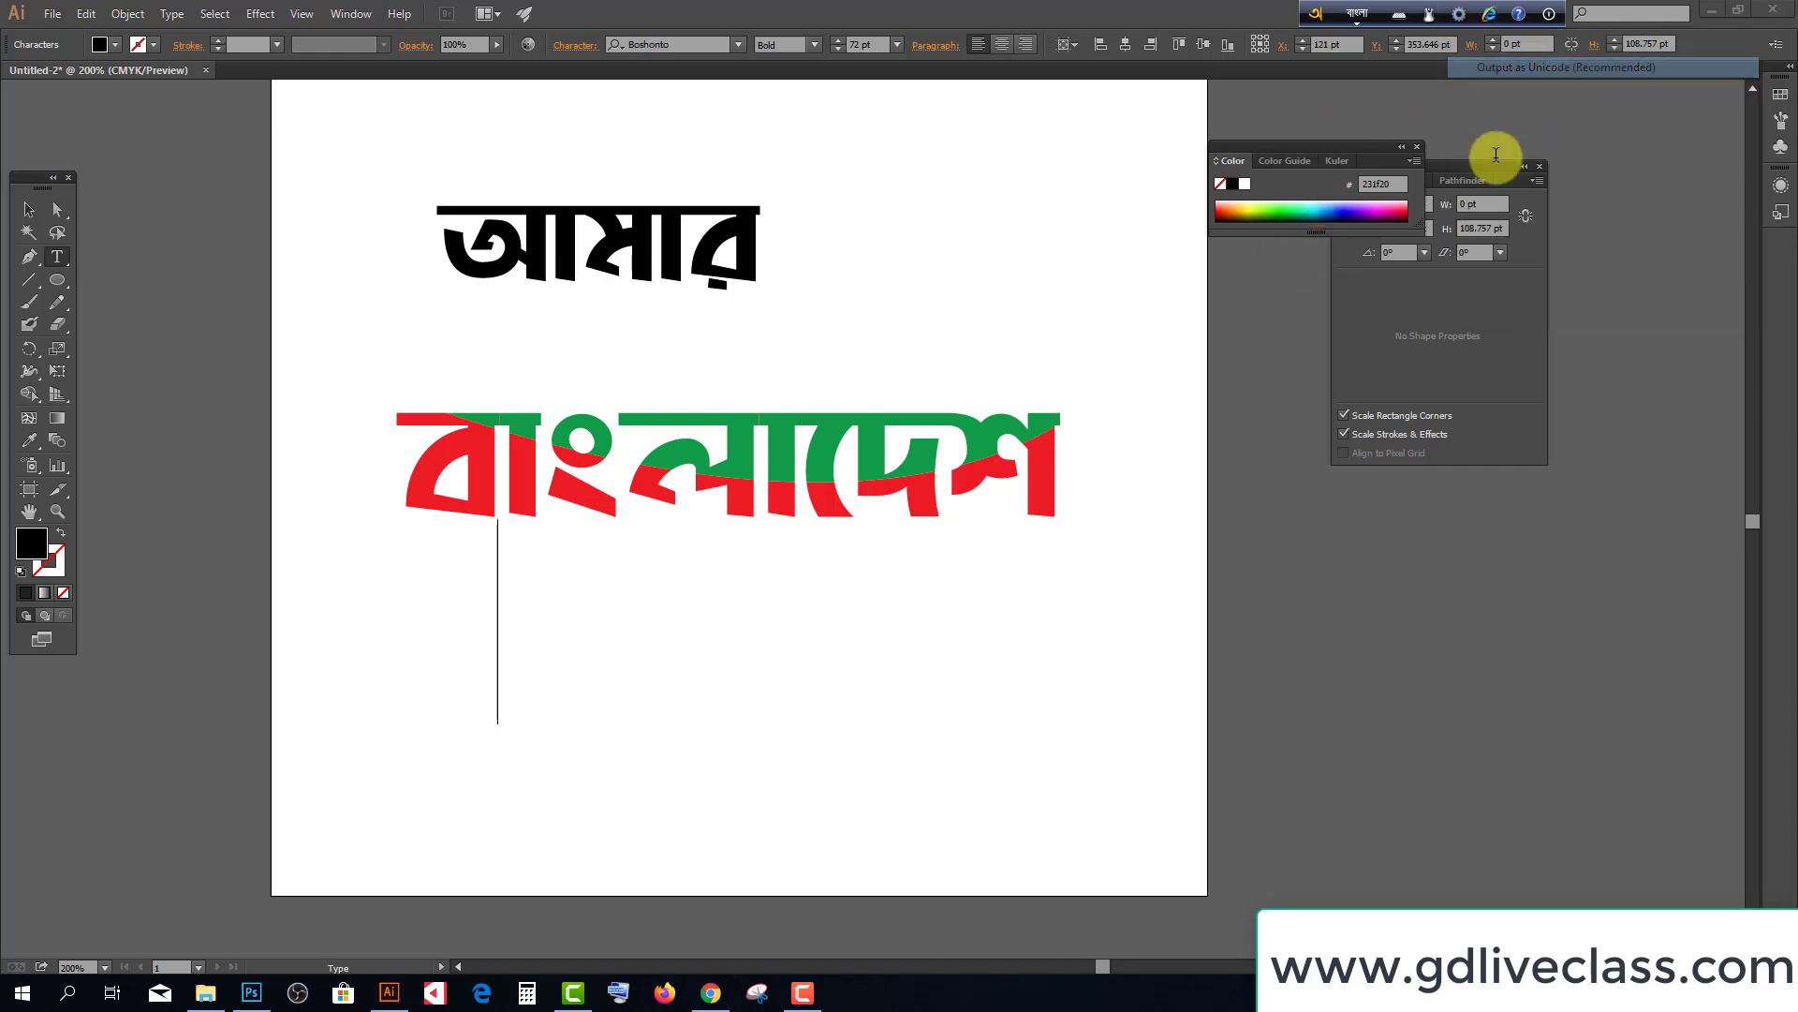
pyautogui.write('a')
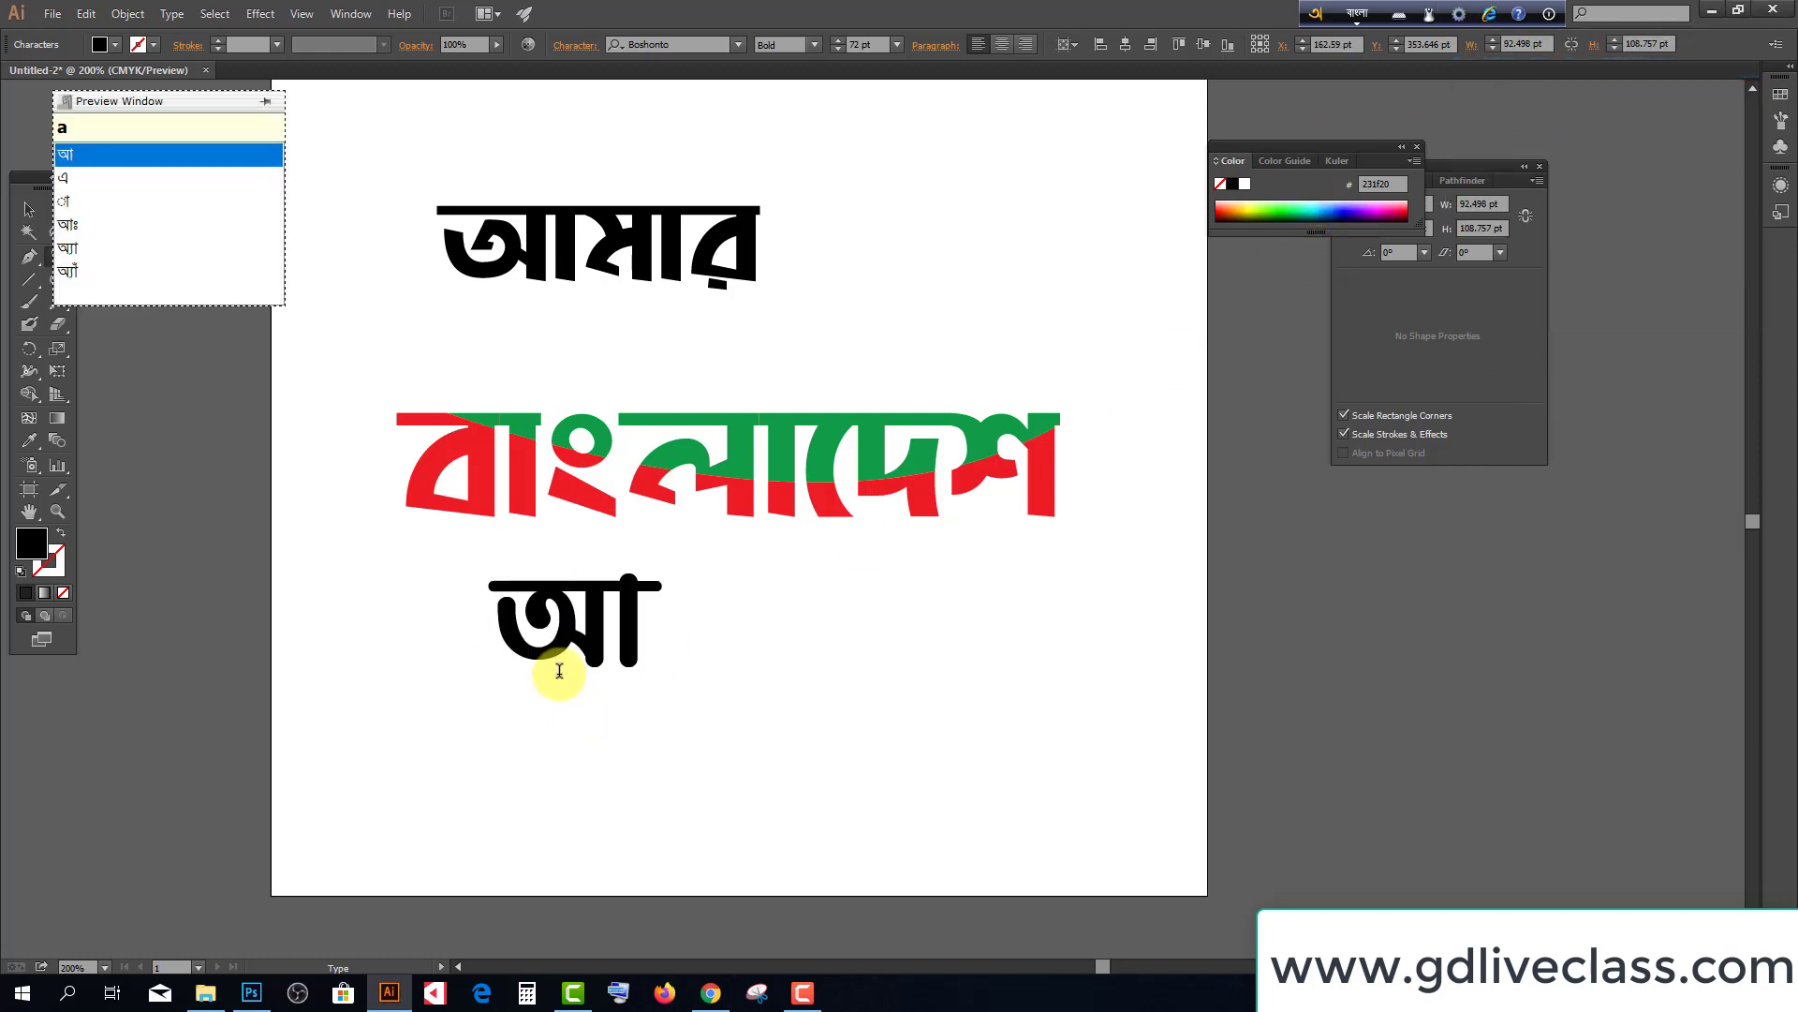
pyautogui.press('BackSpace')
pyautogui.write('bangladesh')
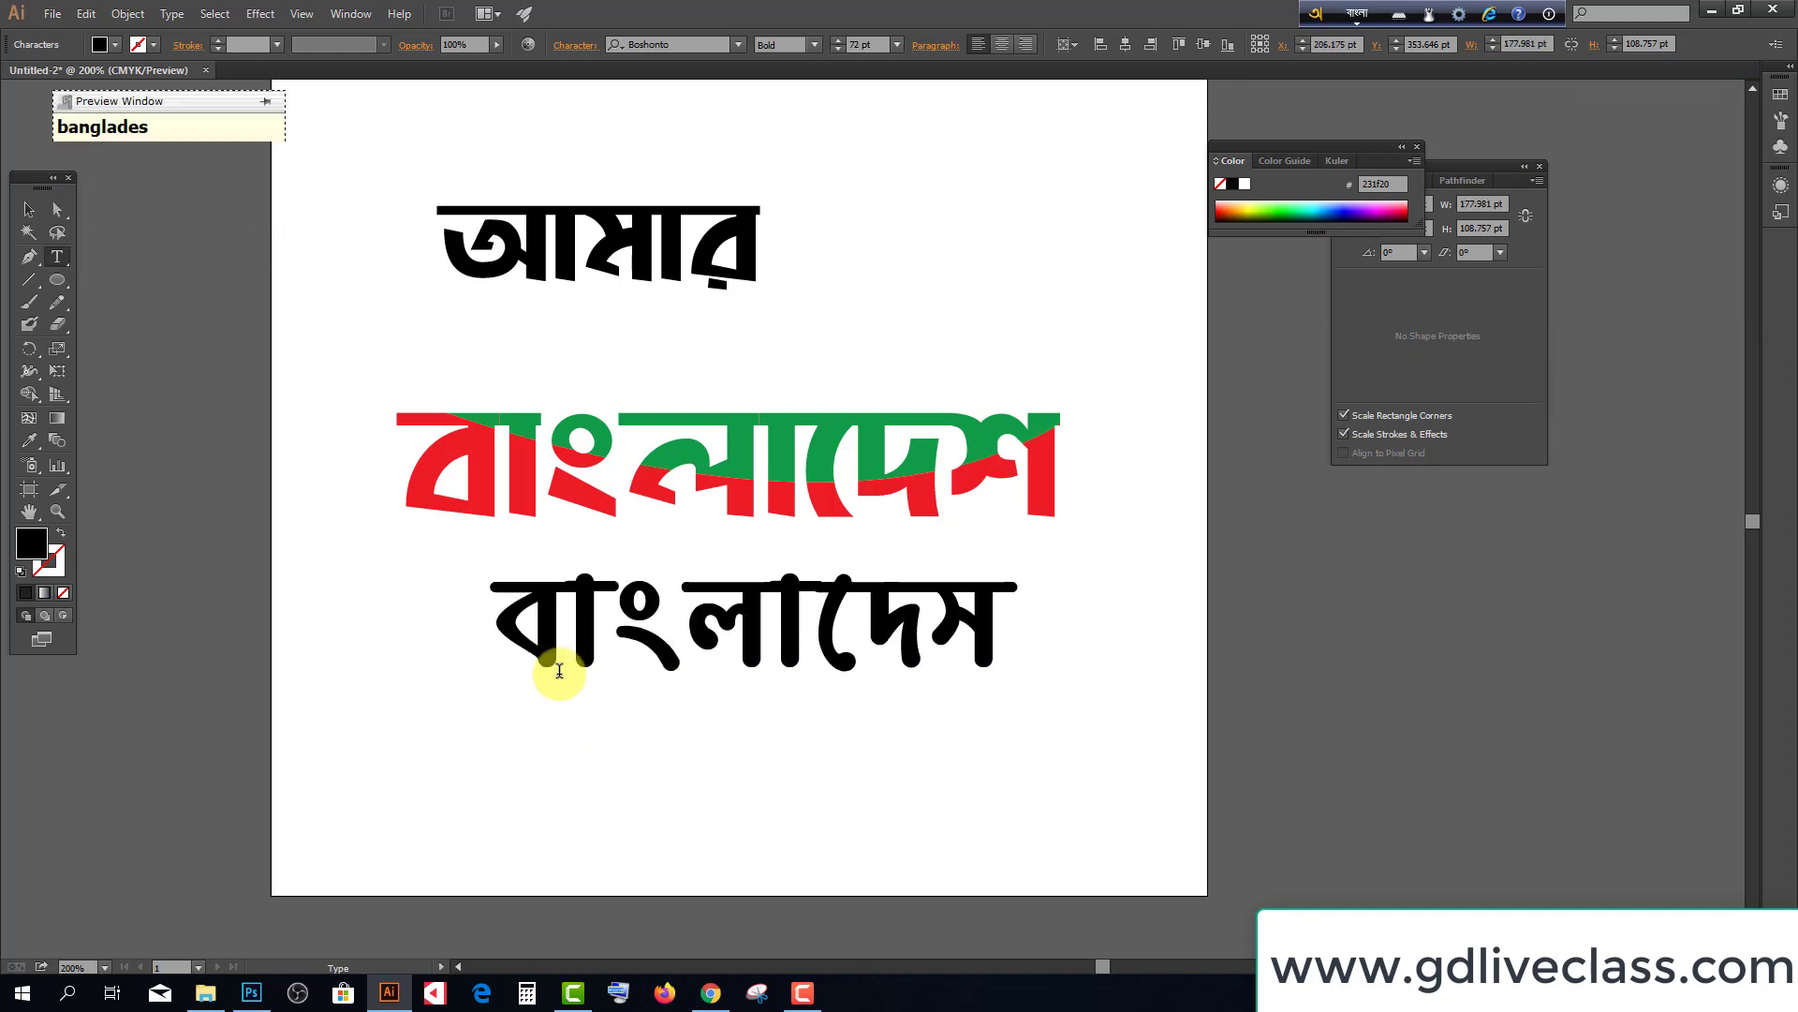
pyautogui.click(1458, 14)
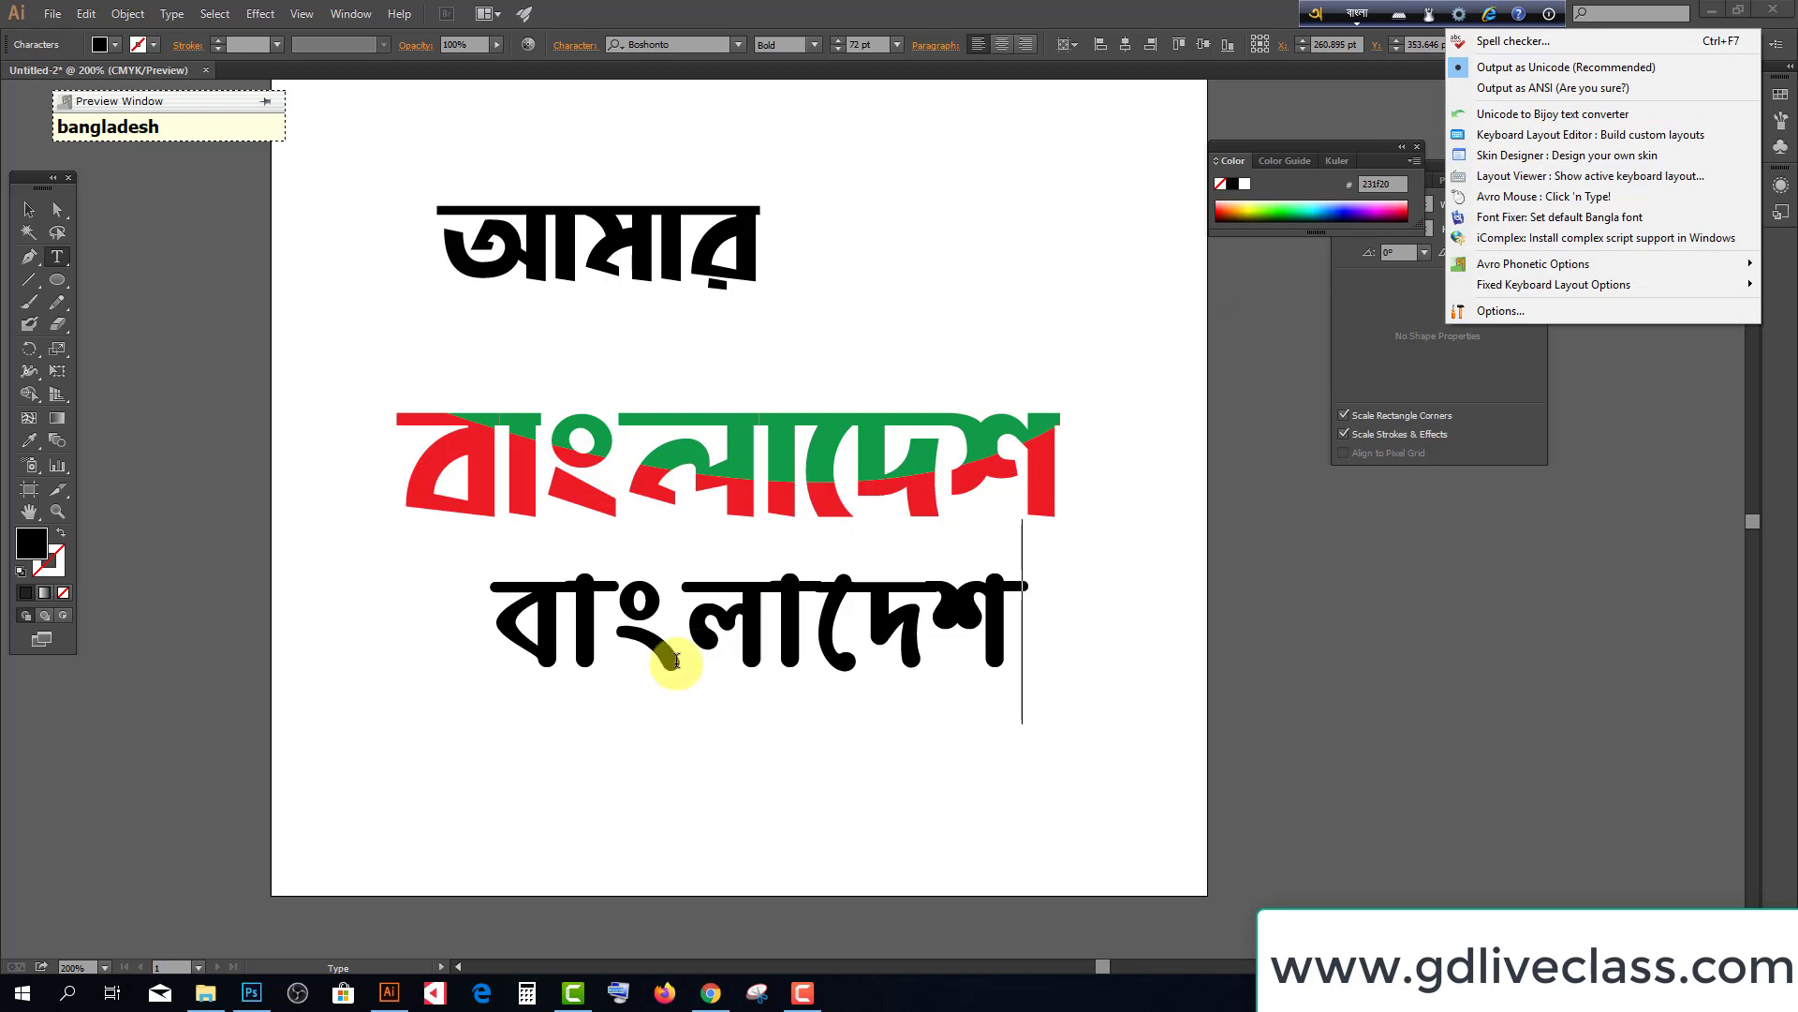
# Move the new বাংলাদেশ text below the red-and-green line, then minimise Illustrator
pyautogui.click(29, 209)
pyautogui.scroll(-1, 629, 551)
pyautogui.moveTo(763, 602); pyautogui.dragTo(738, 661)
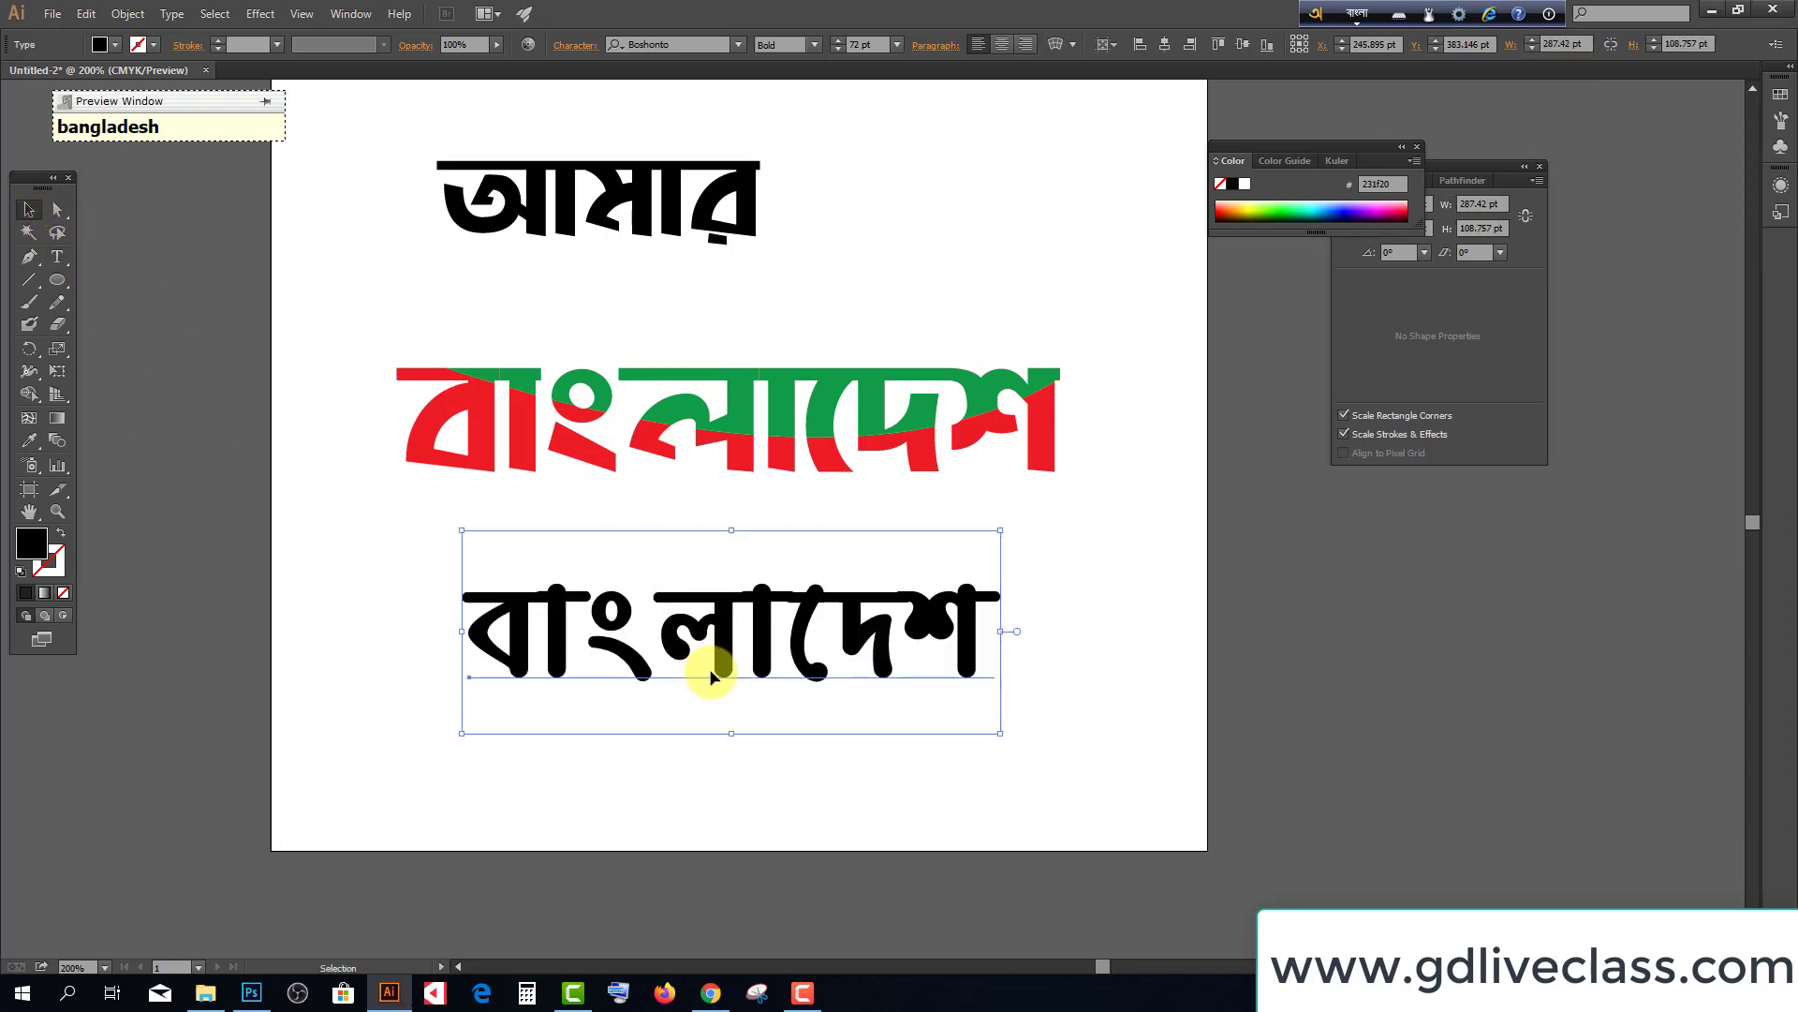
pyautogui.click(1711, 11)
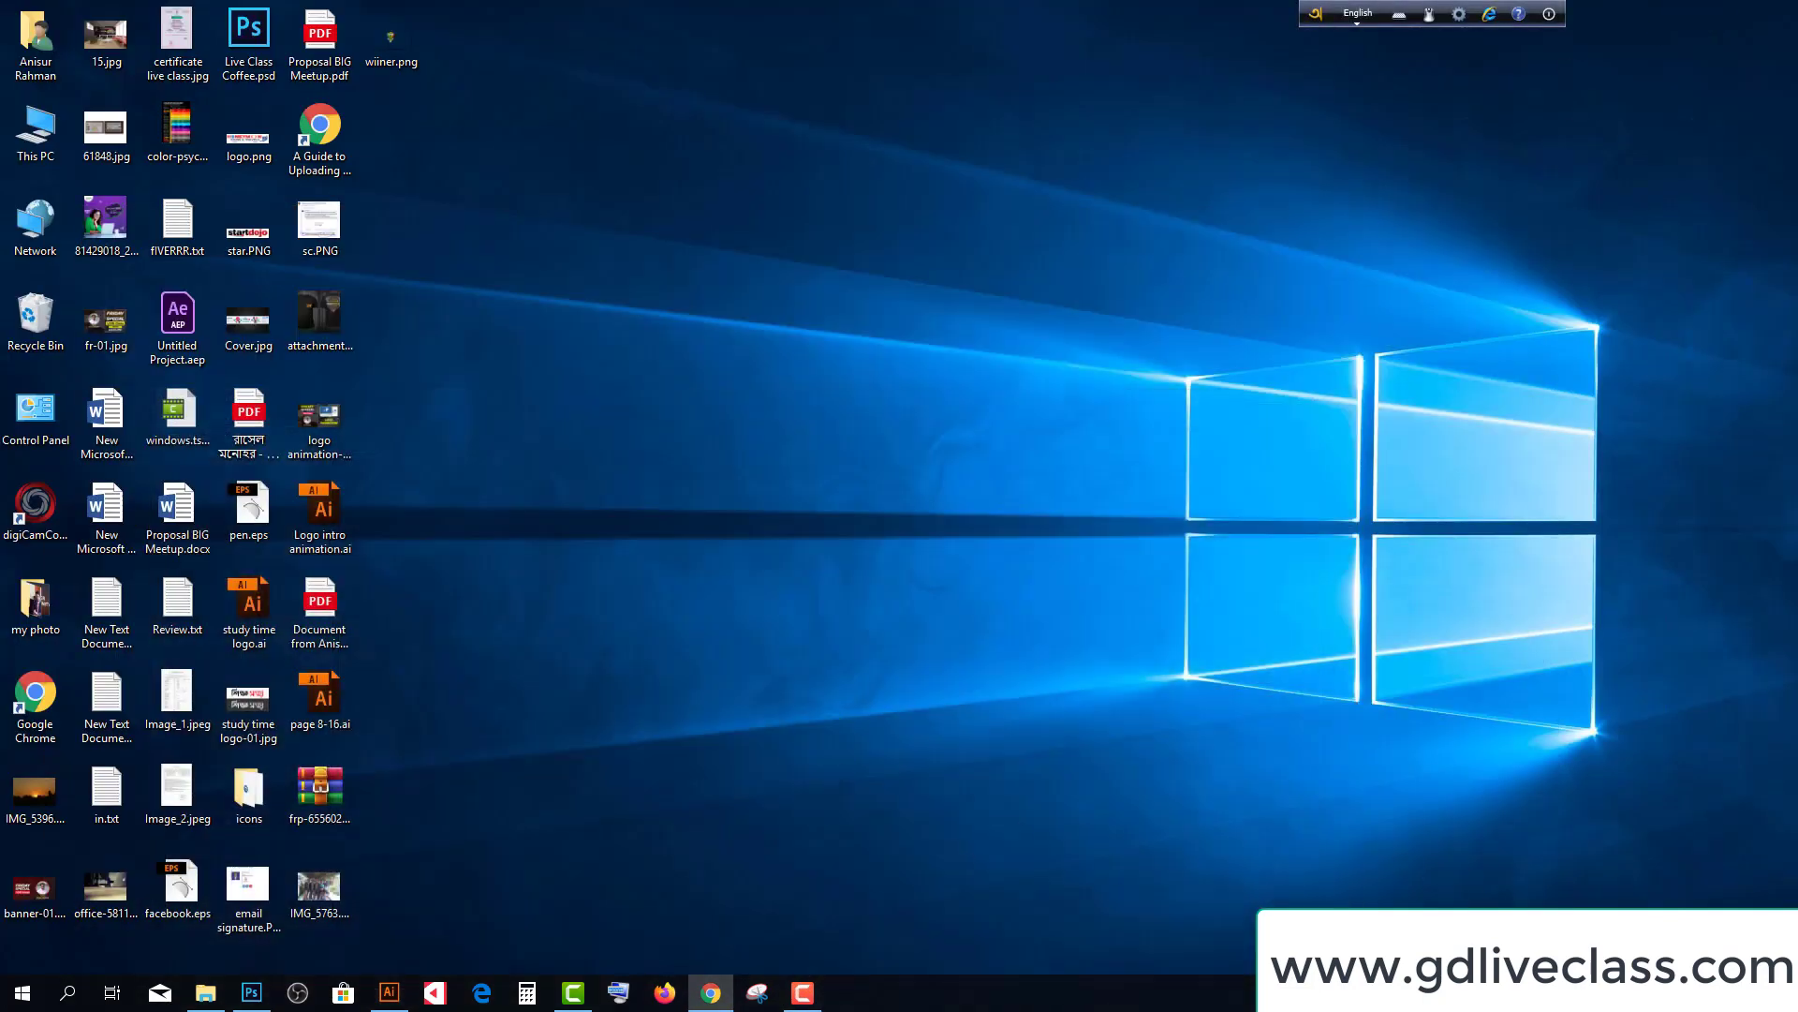
# Open the Bengal Fonts panel from the tray and view its pricing plans in Chrome
pyautogui.click(1586, 875)
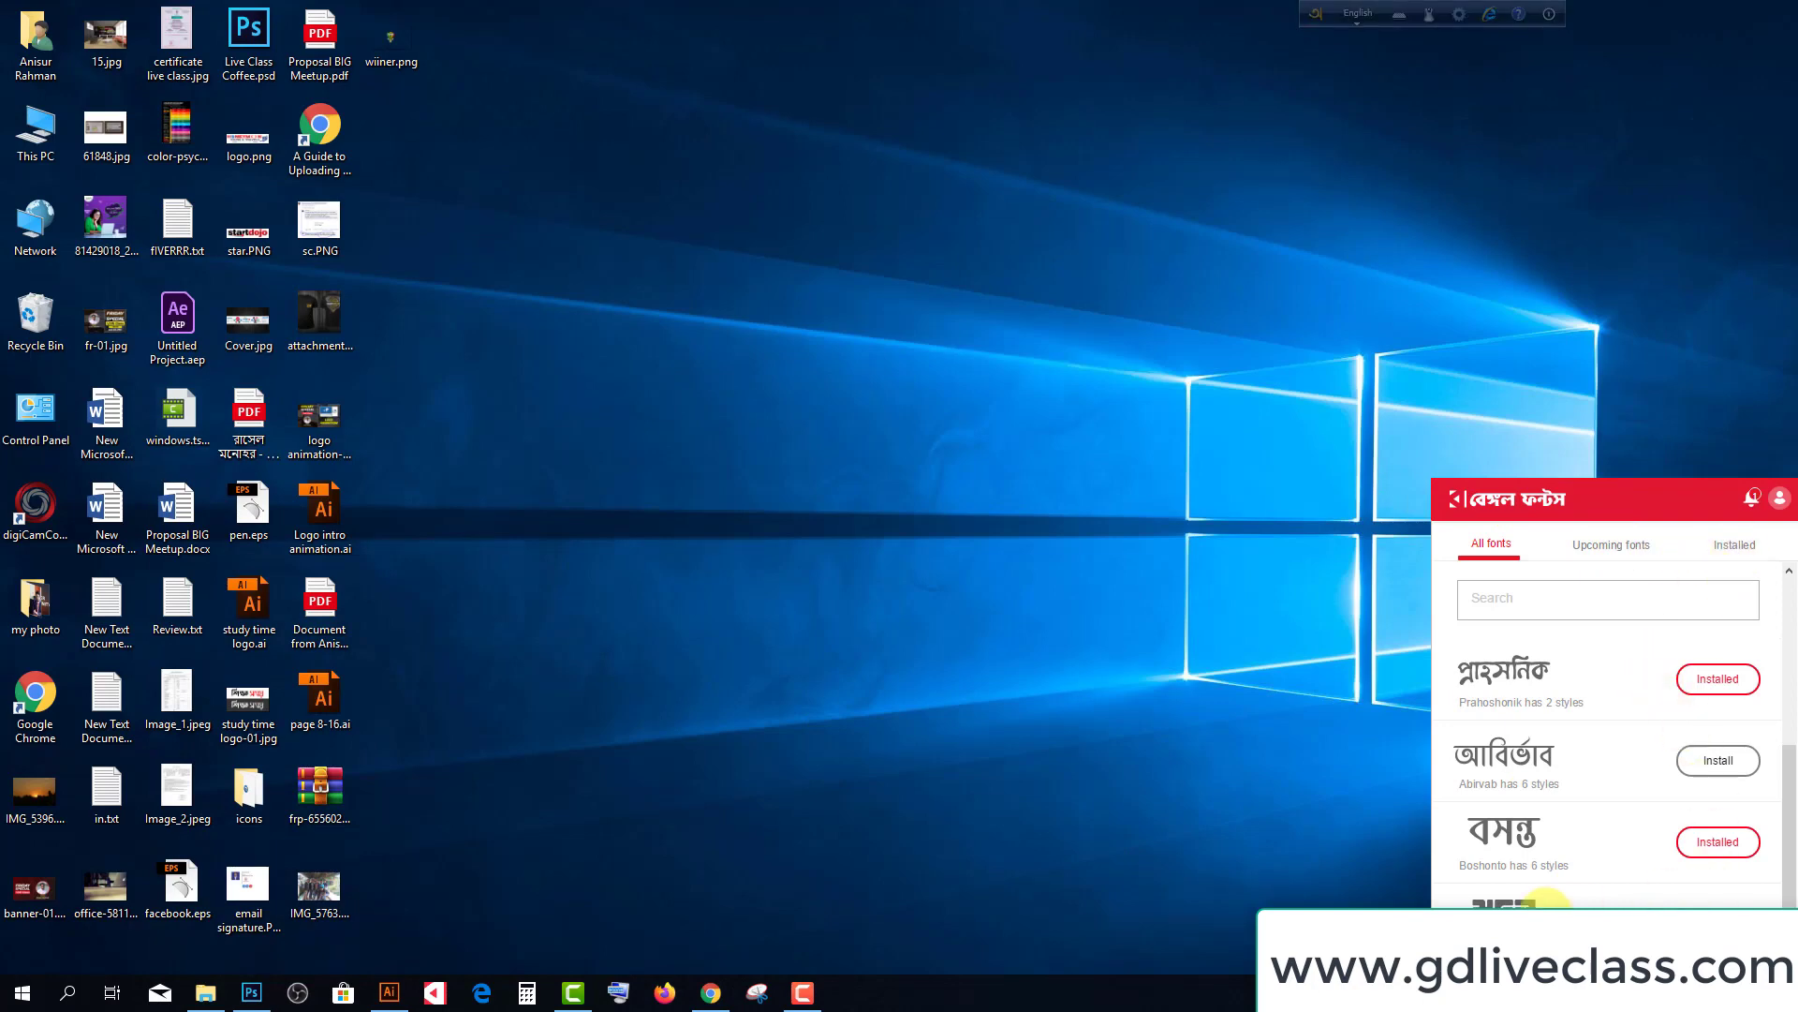
pyautogui.click(1716, 907)
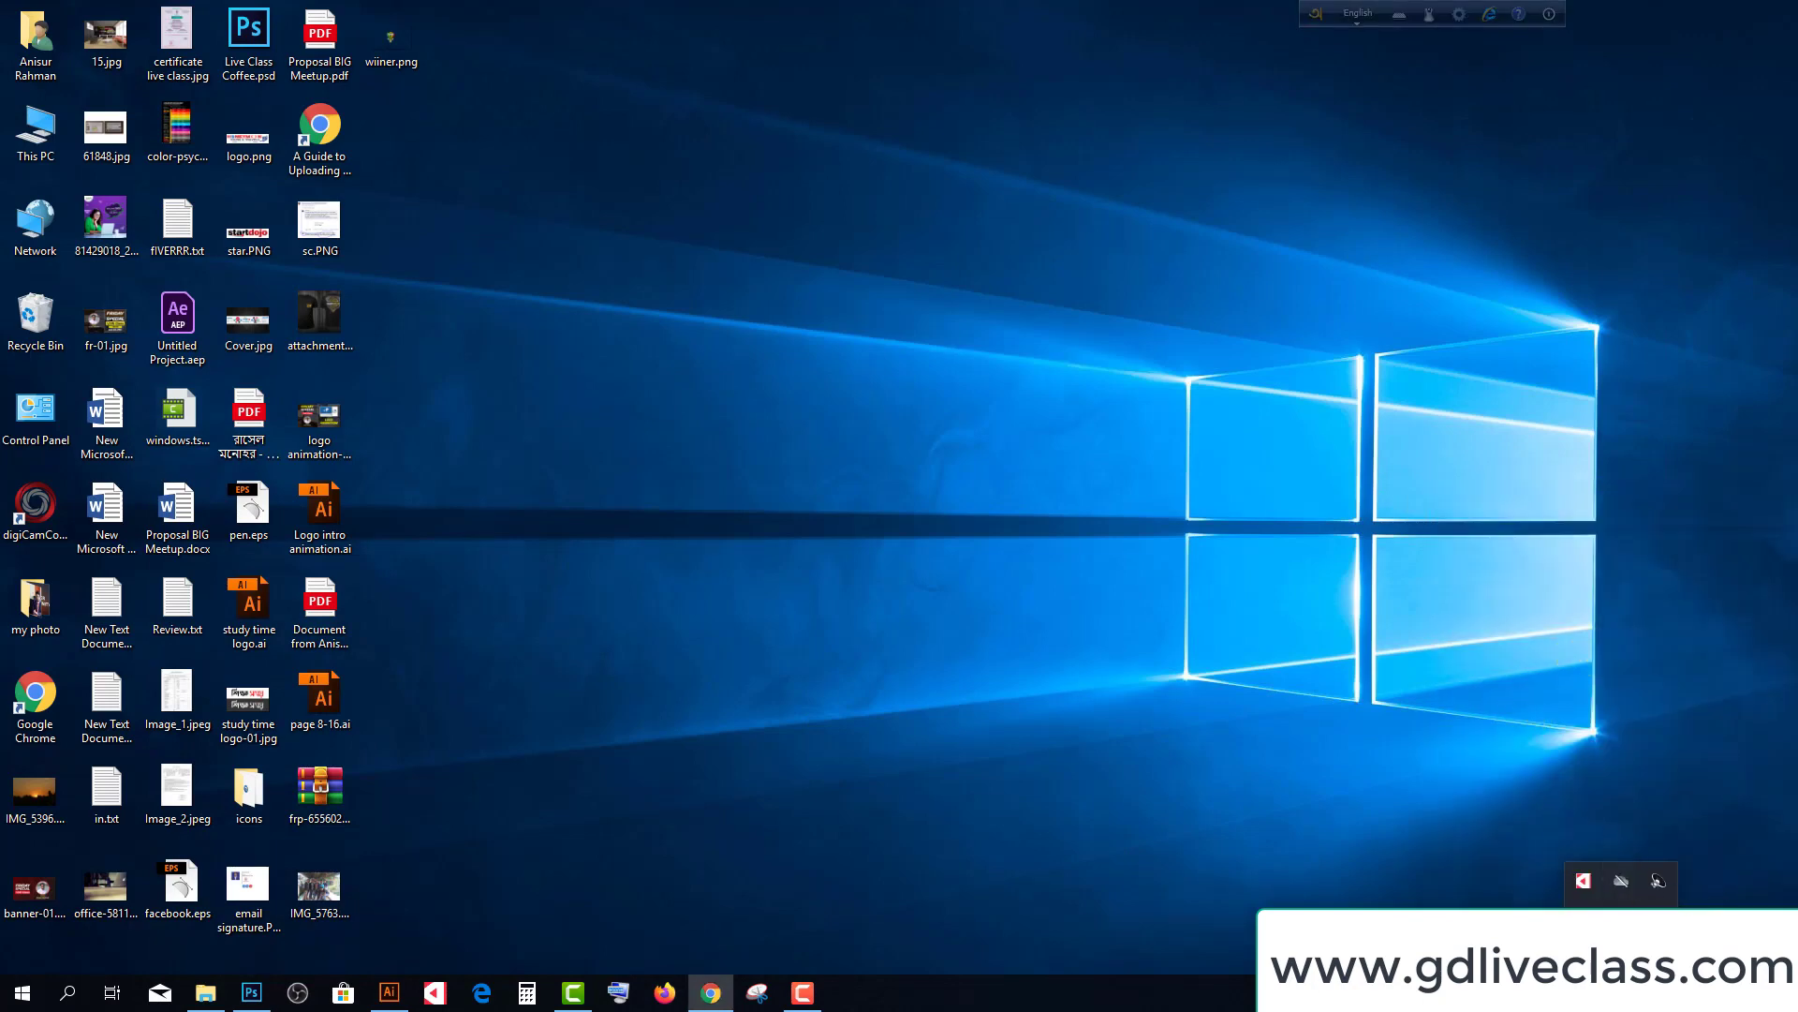
pyautogui.scroll(-3, 554, 477)
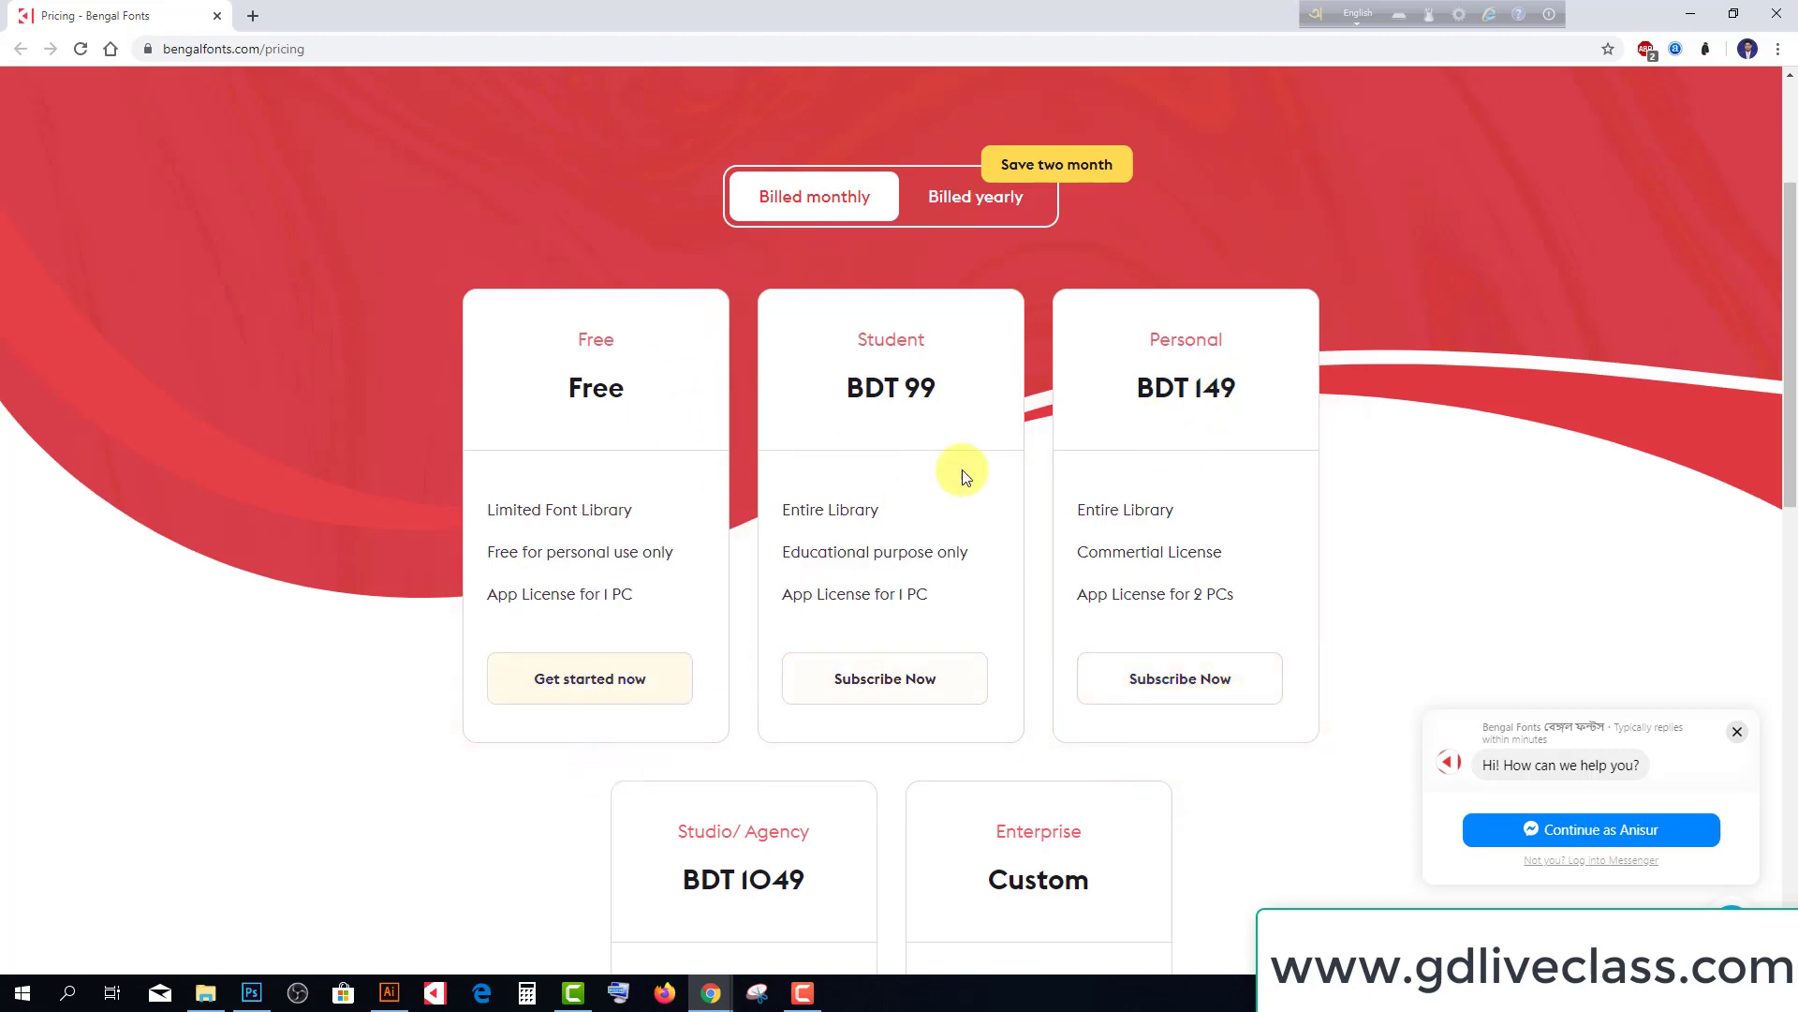
pyautogui.scroll(3, 1030, 487)
pyautogui.scroll(-7, 1092, 504)
pyautogui.scroll(-7, 1094, 502)
pyautogui.scroll(8, 1152, 474)
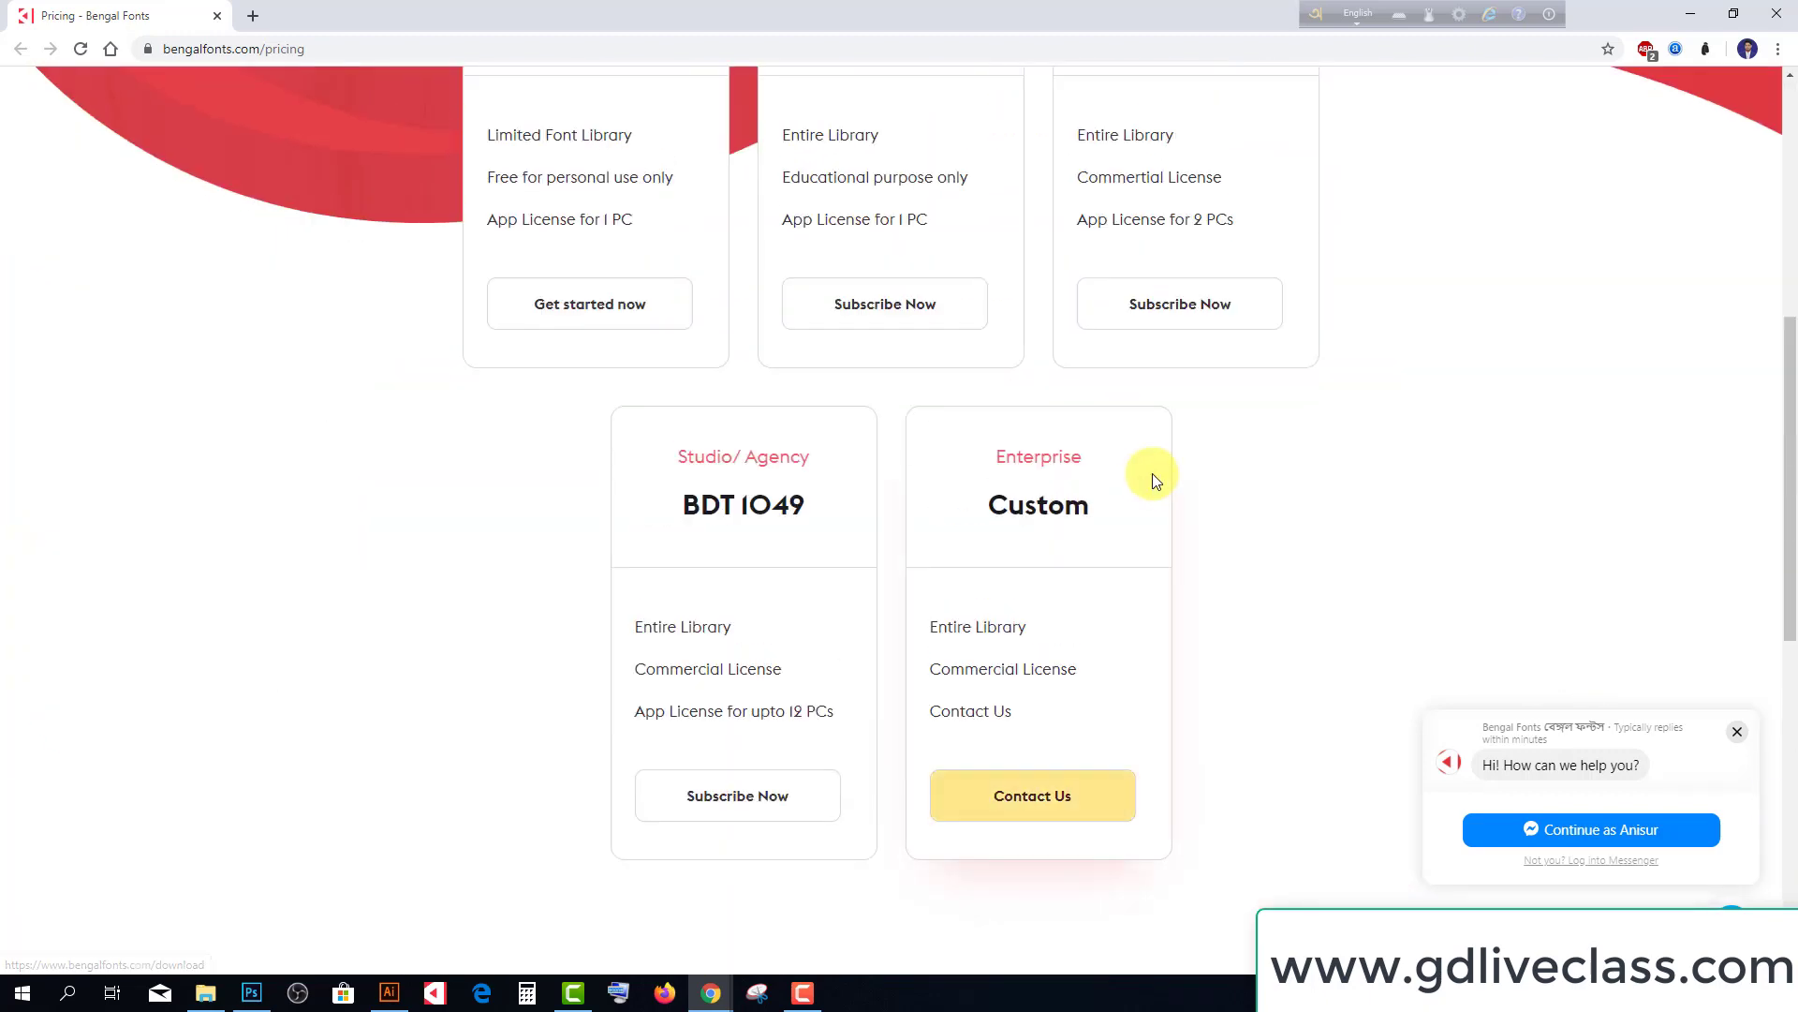